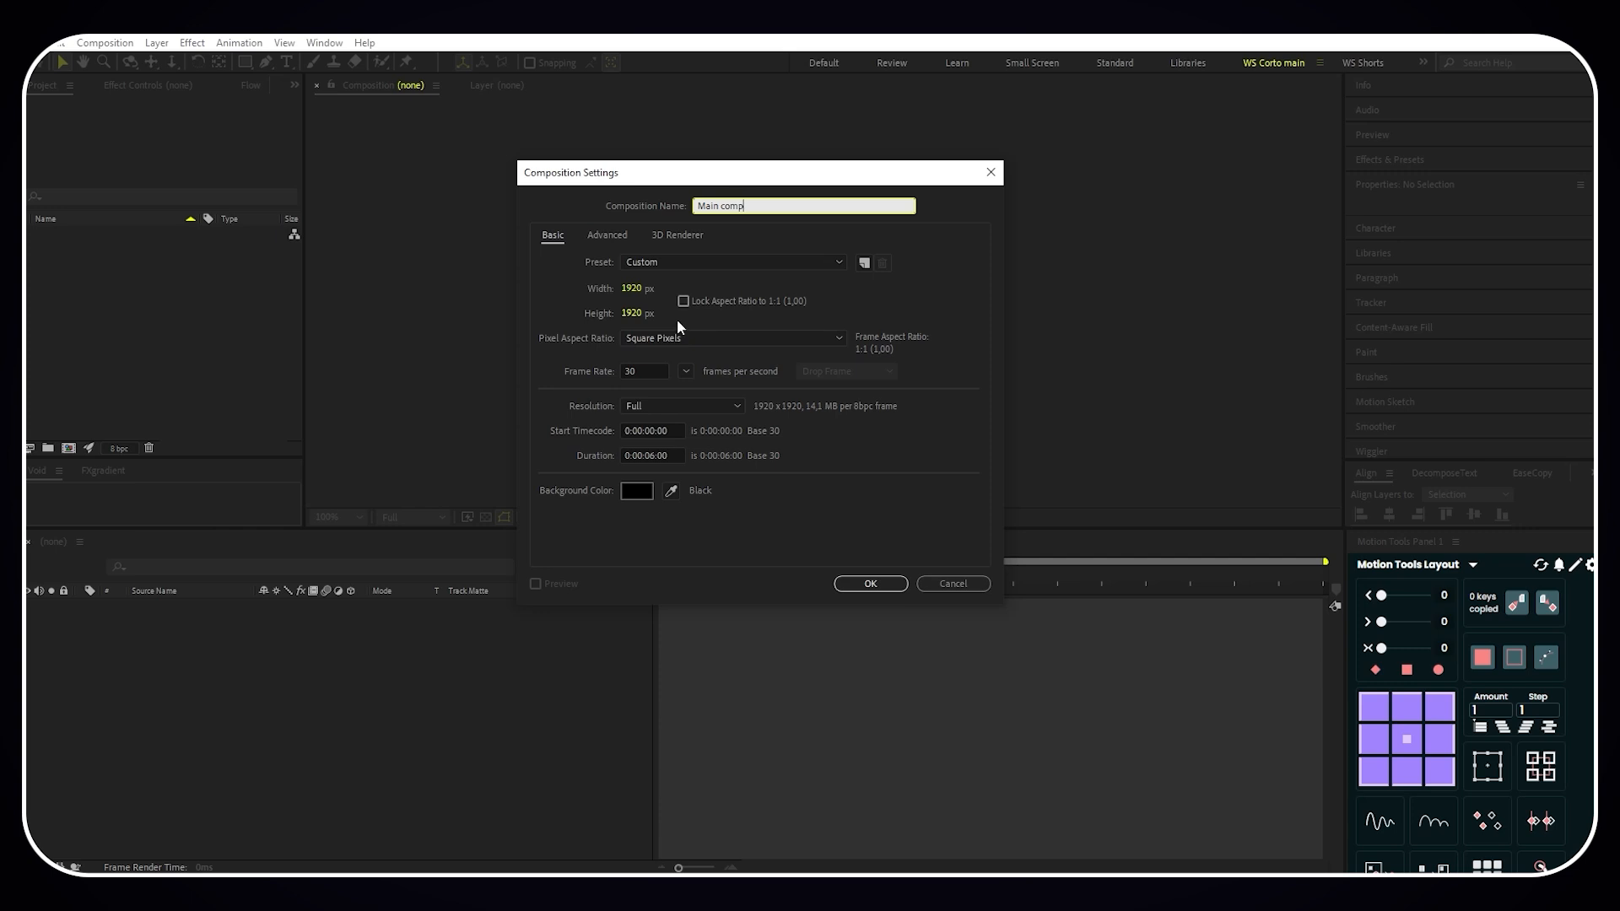
- Set the composition width to 1080 px and create the 1080 × 1920 composition Main comp
left_click(632, 288)
type("1080")
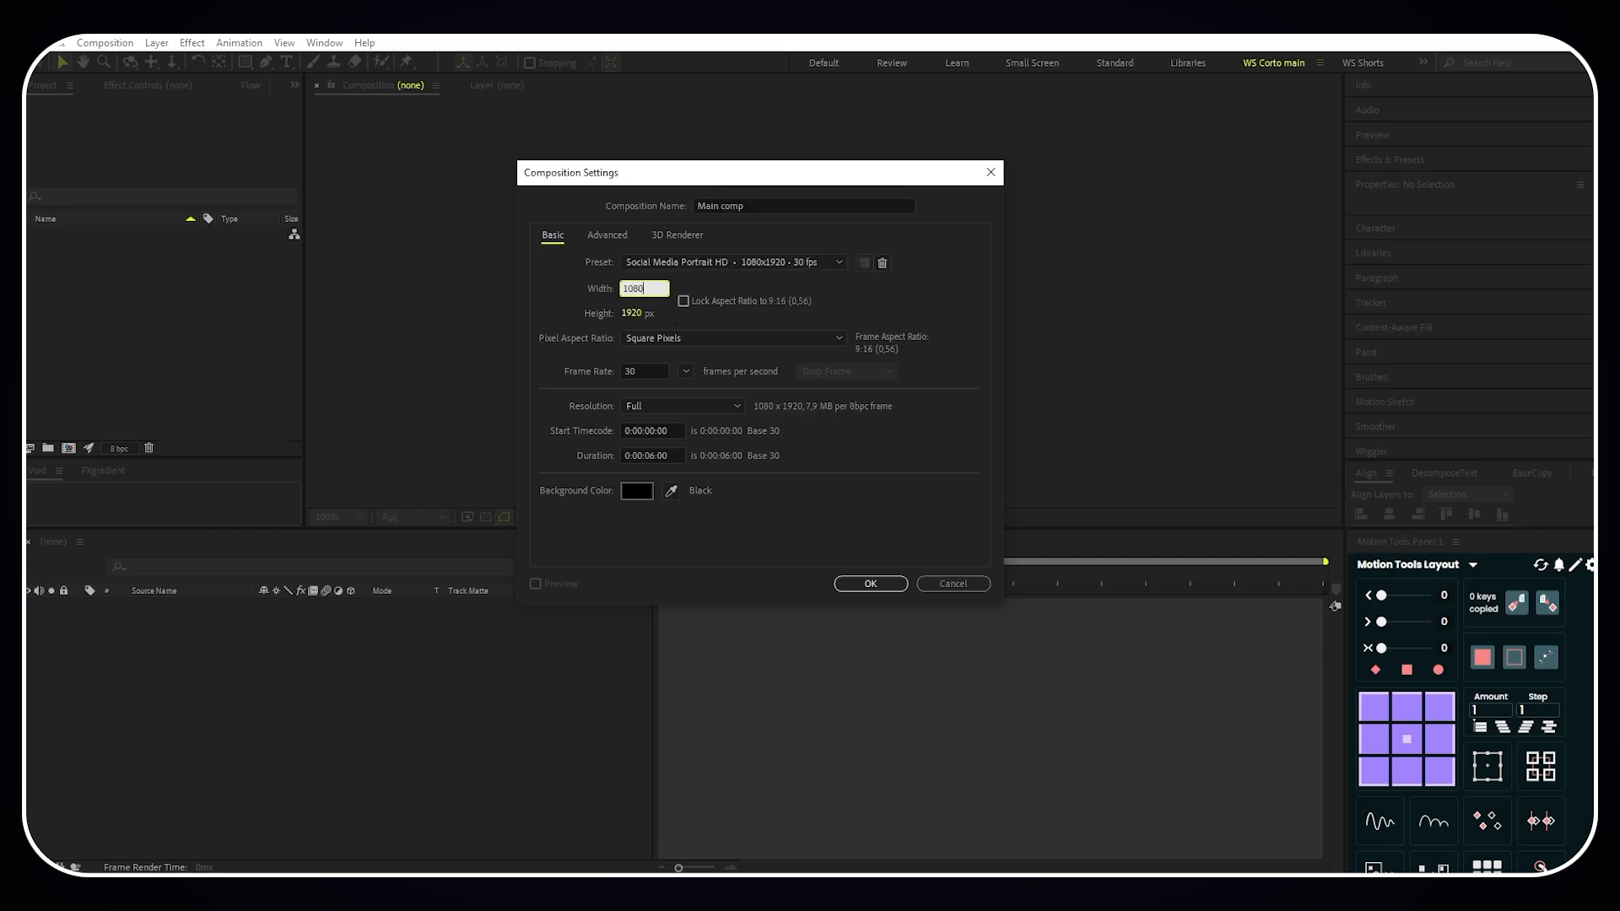
left_click(581, 280)
left_click(871, 584)
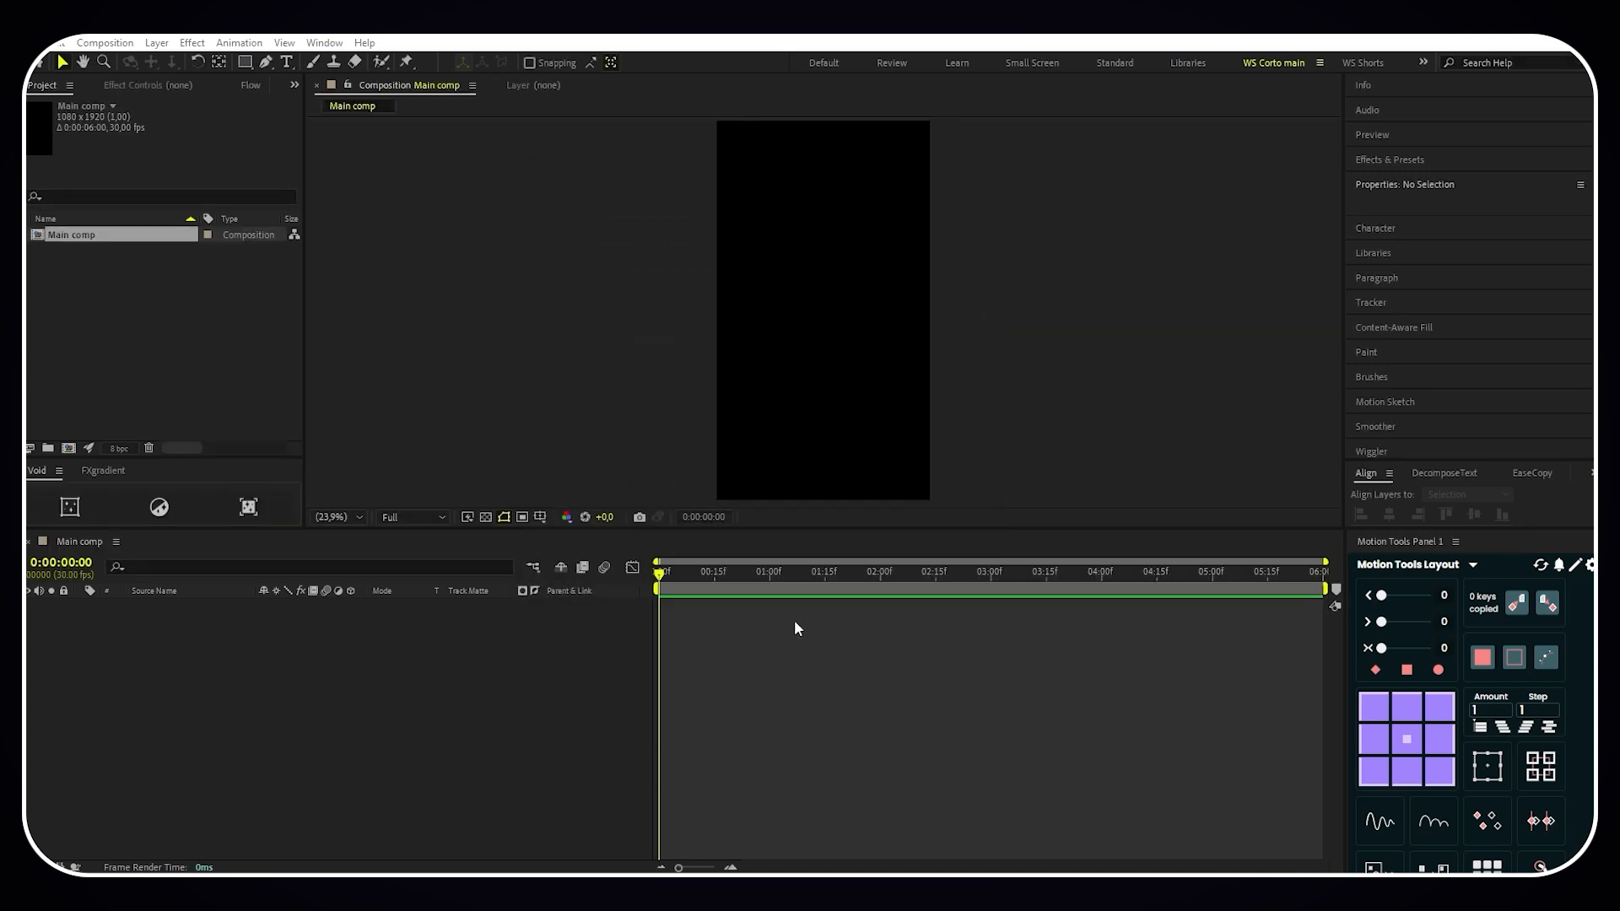
- Import You lack real skills!.mp4 into Main comp as a layer and scale it to fit the composition
left_click_drag(34, 322, 128, 315)
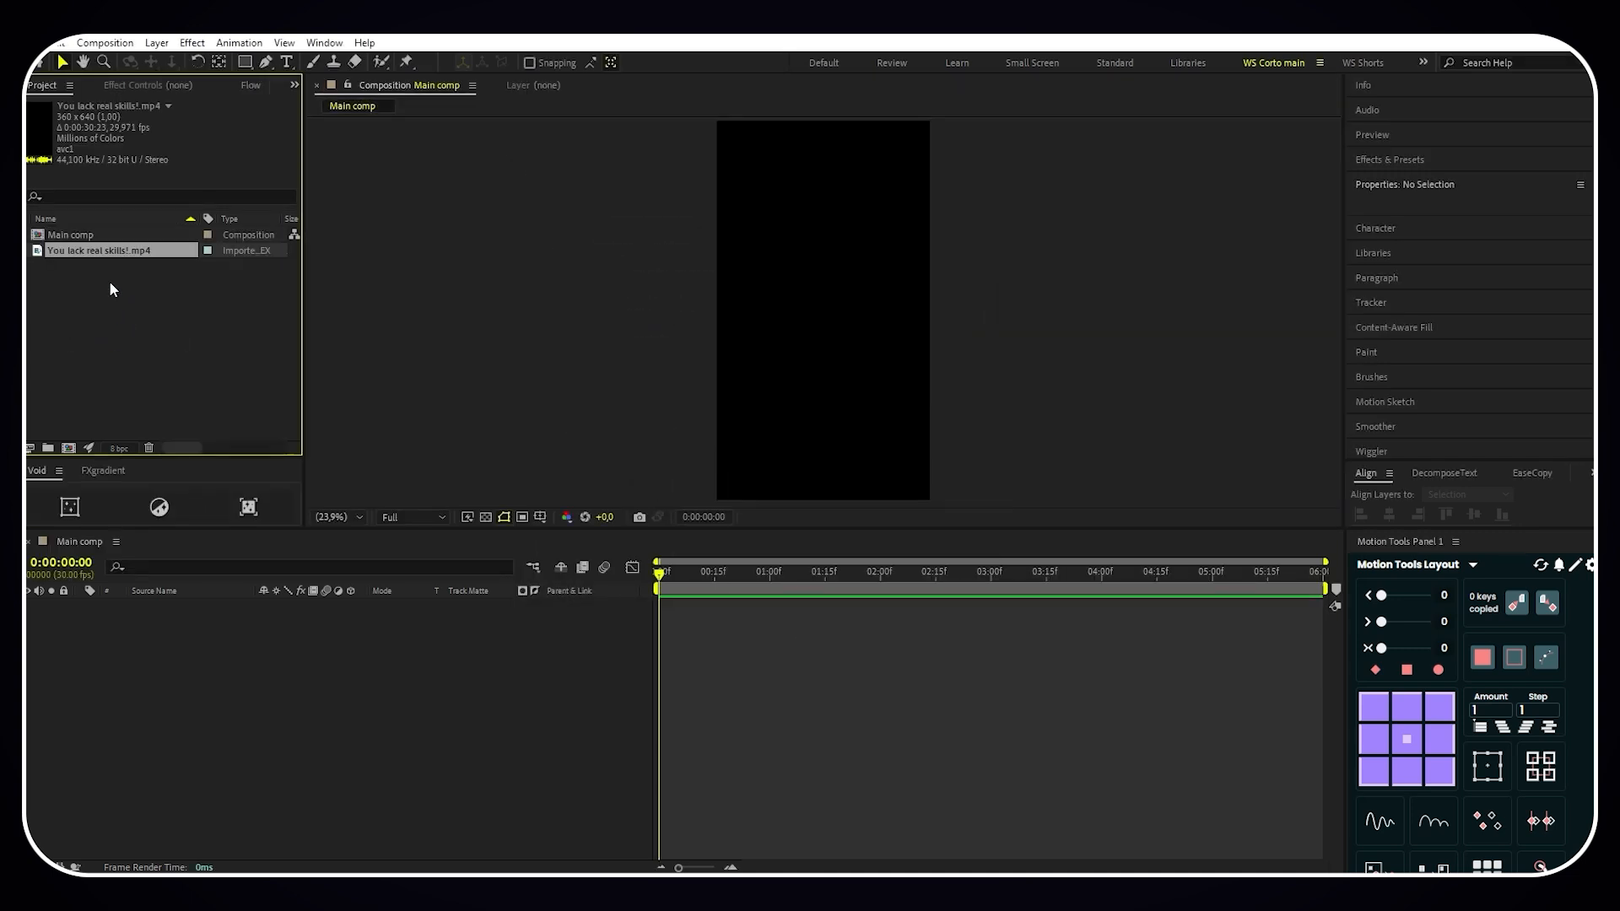
left_click_drag(119, 250, 205, 647)
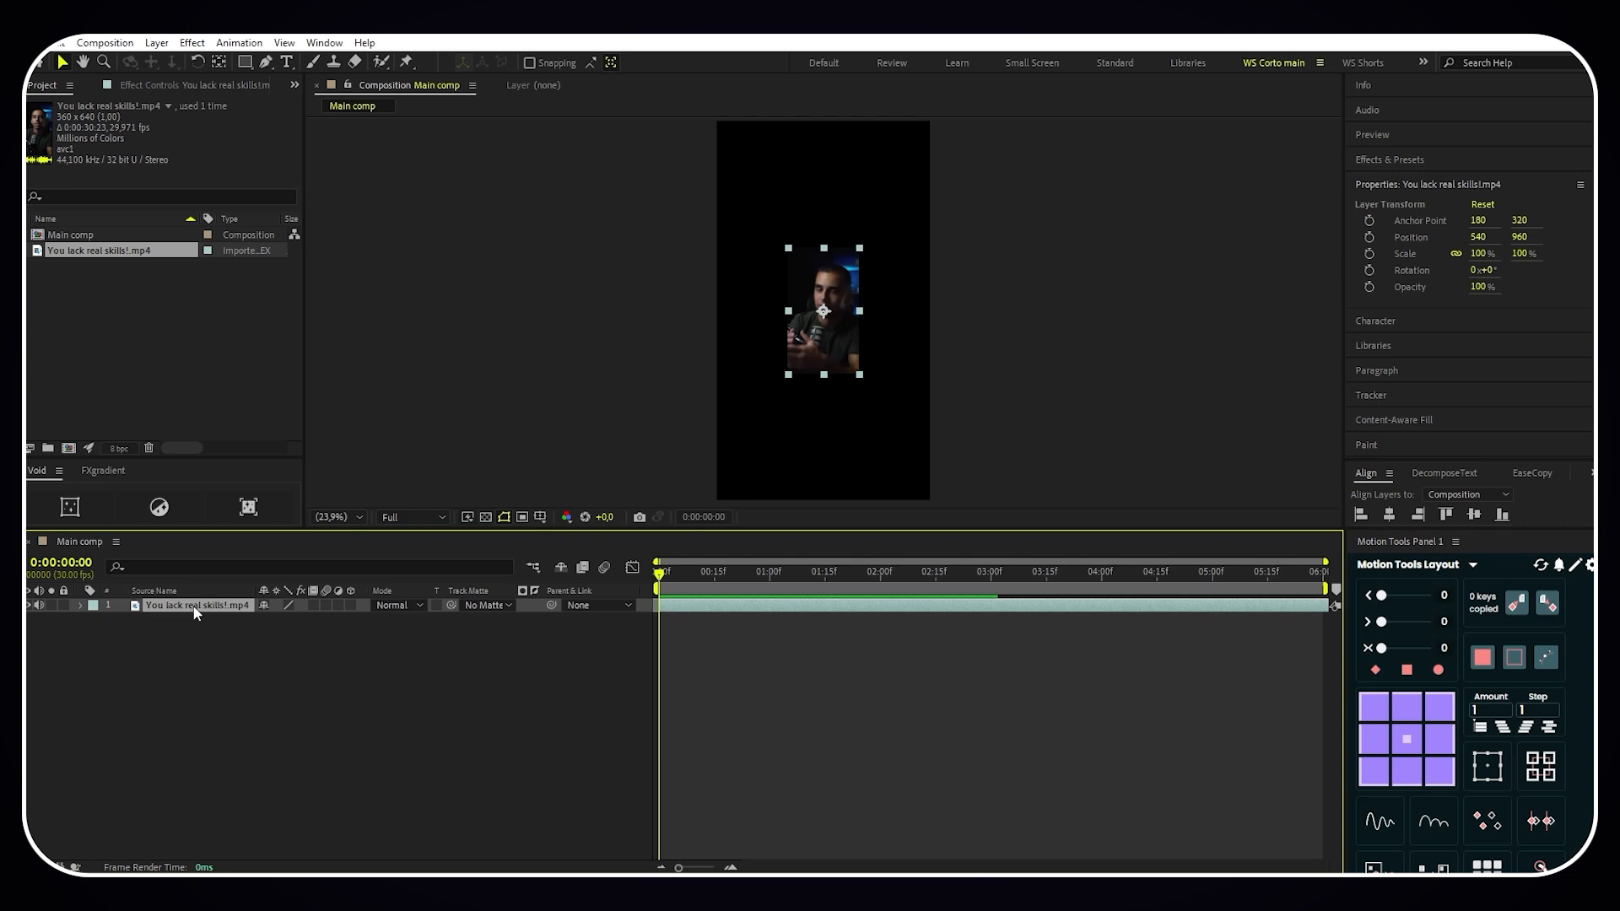
right_click(195, 611)
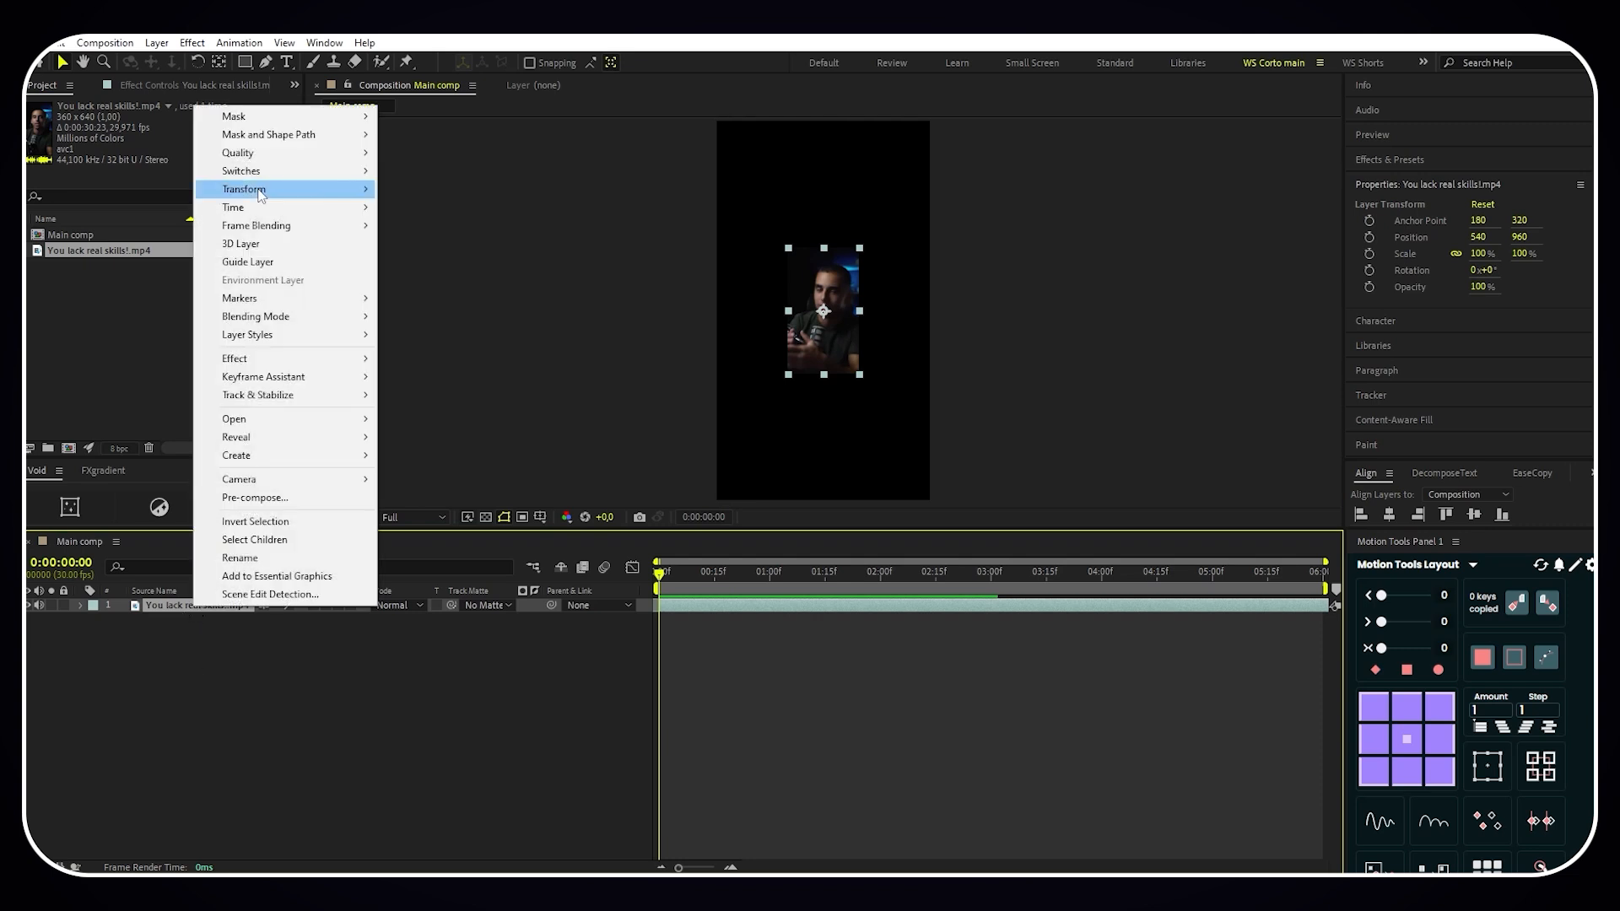
mouse_move(261, 193)
left_click(446, 409)
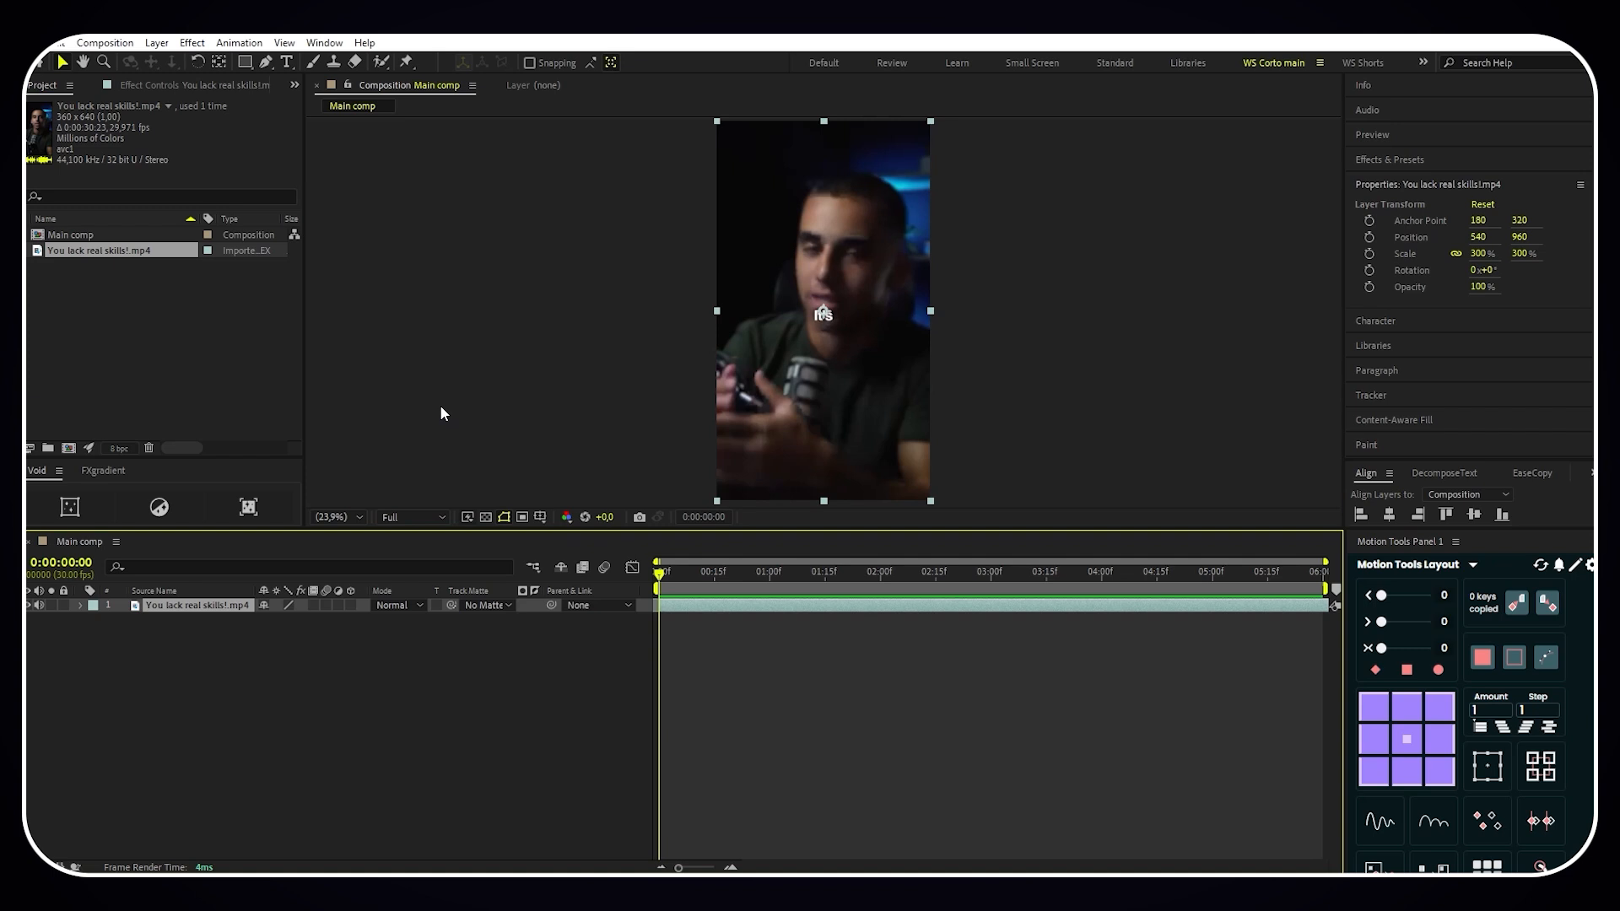
- At 0:00:01:18, draw a straight vertical path with the Pen tool over the reference line through the pink diamond
left_click_drag(663, 577, 836, 580)
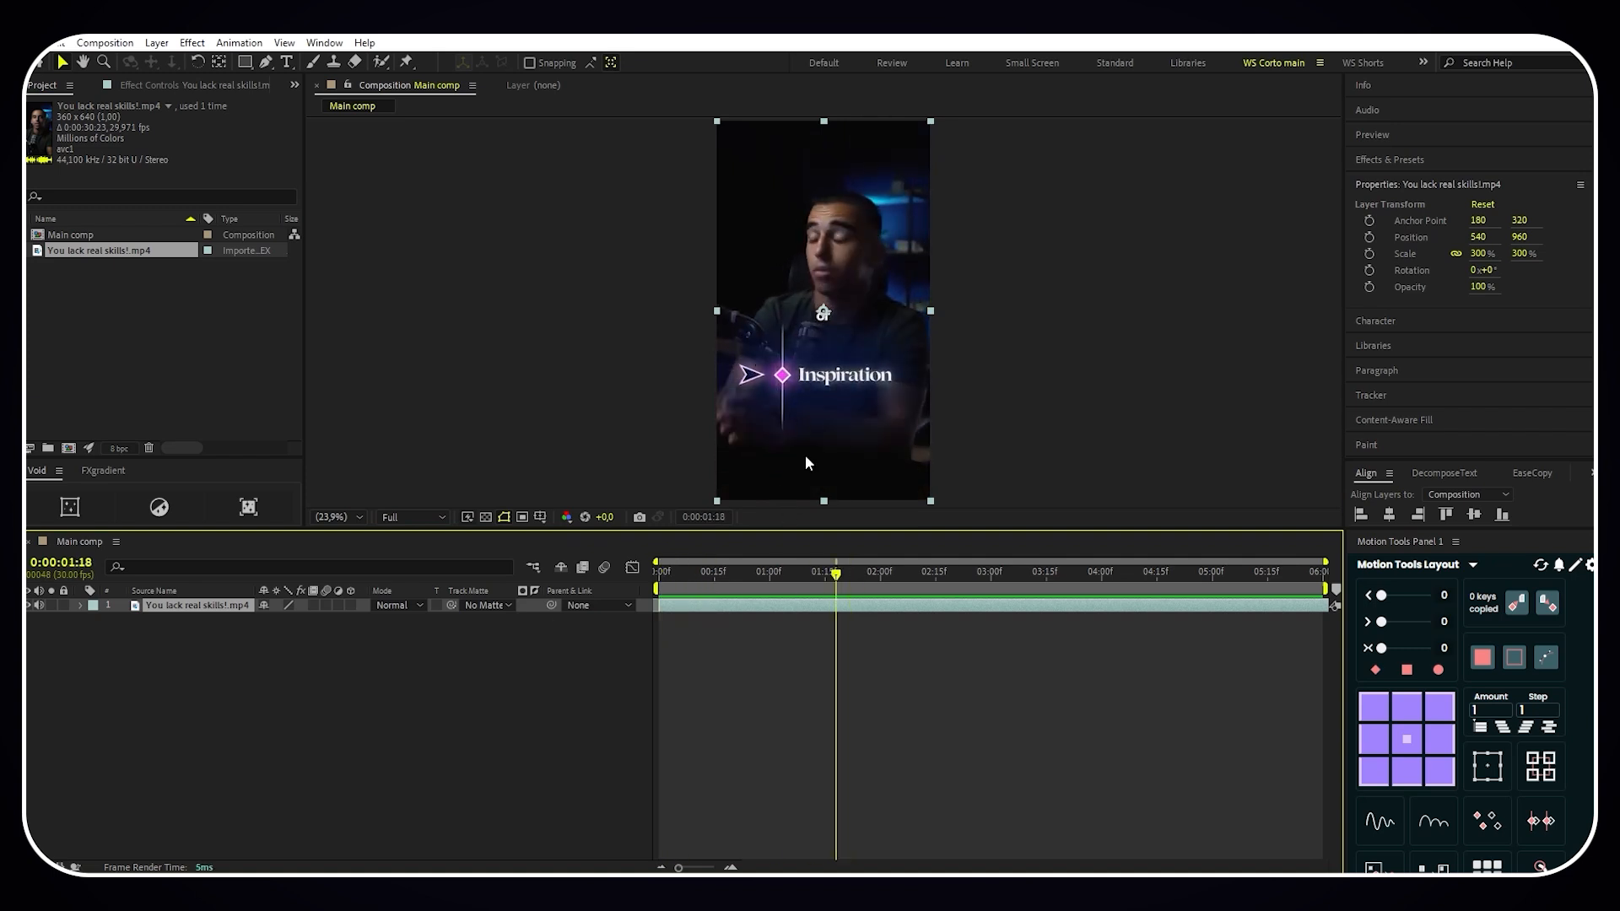
scroll(842, 378, "up", 3)
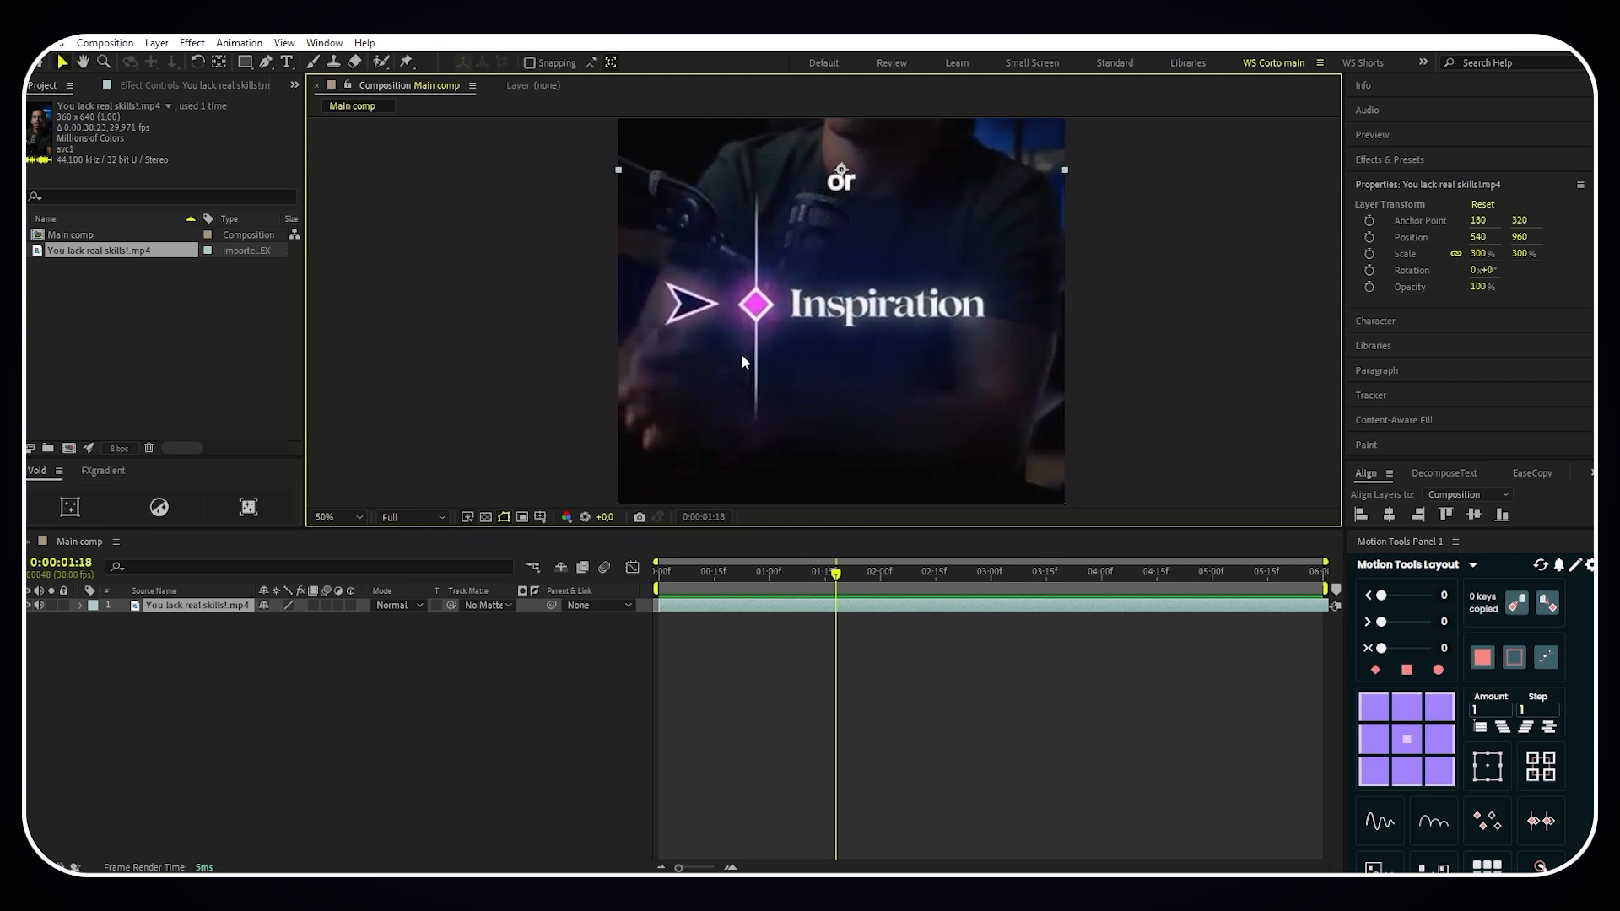
left_click(266, 63)
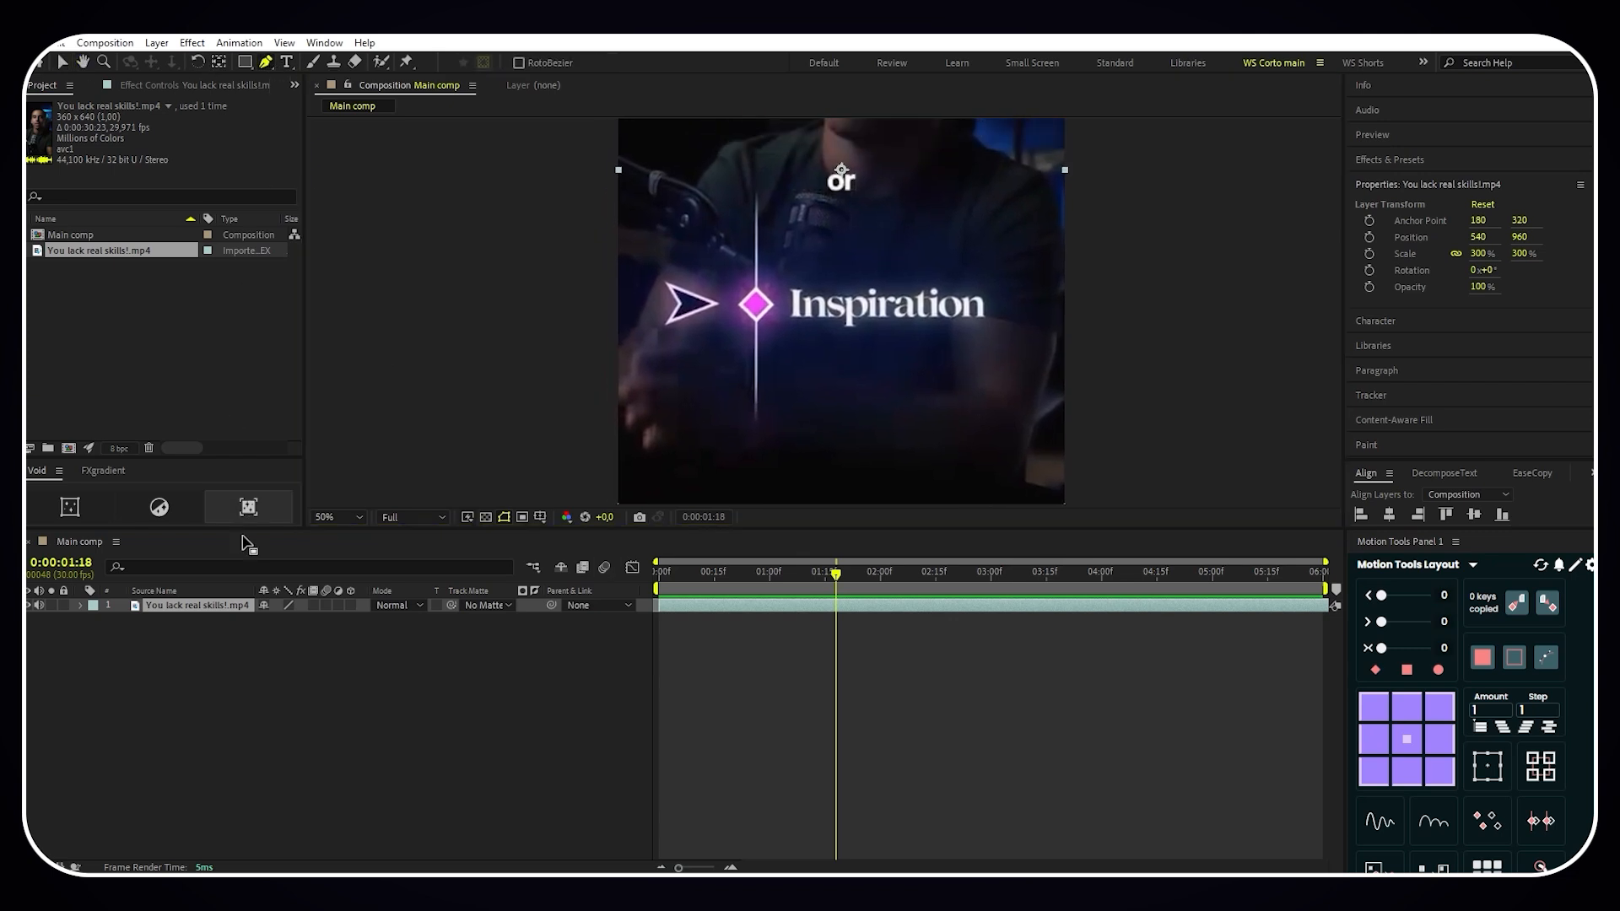
left_click(330, 655)
left_click(757, 194)
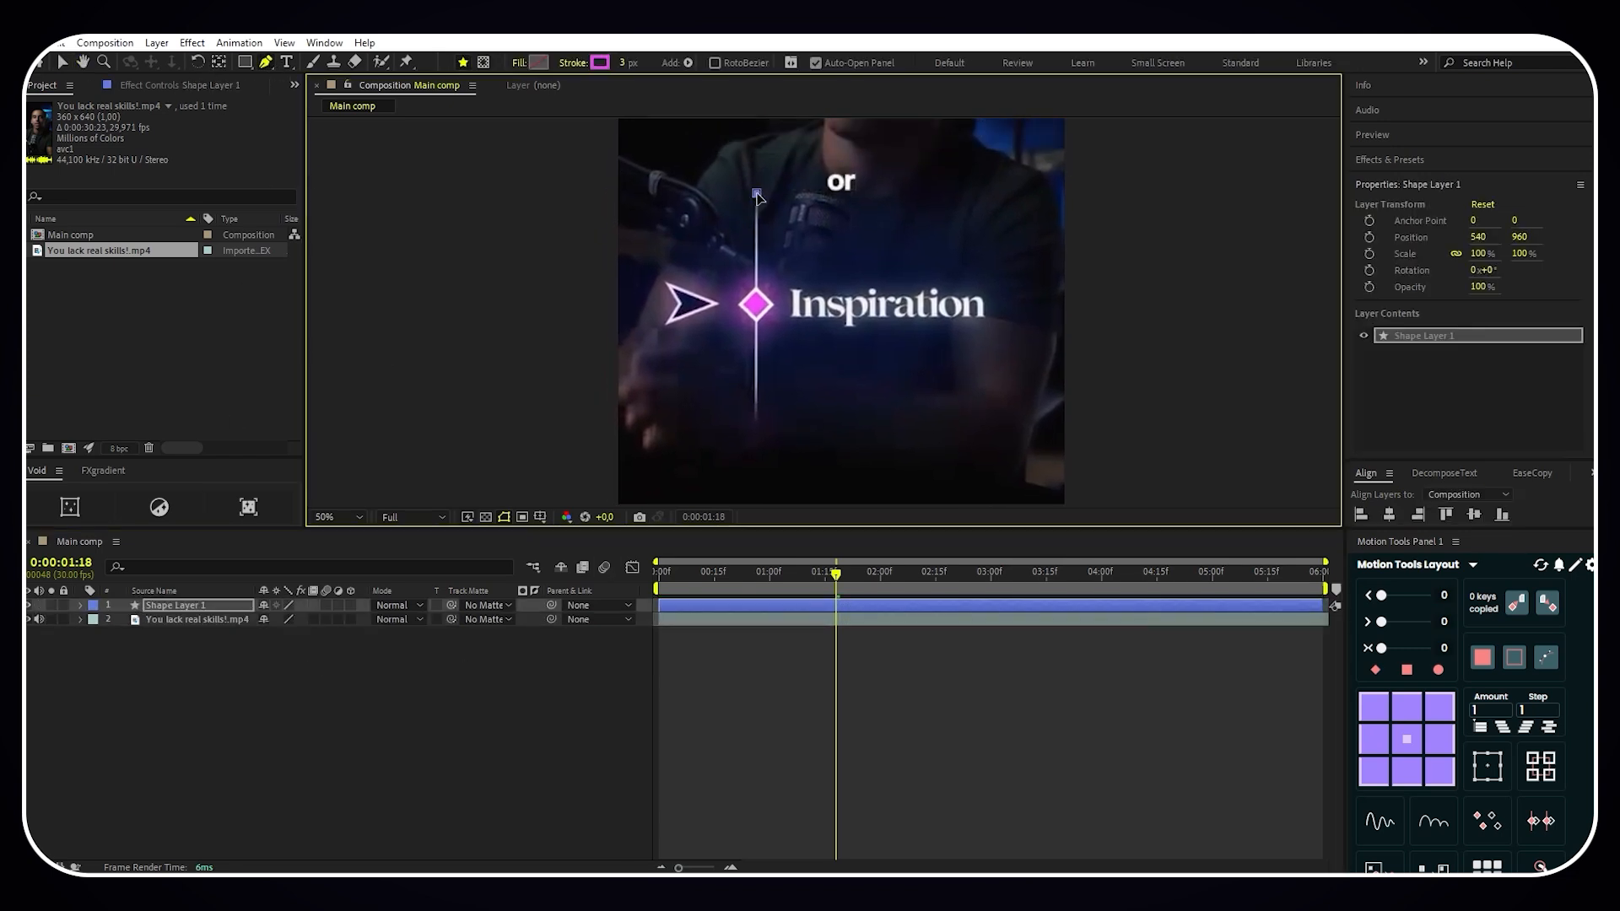
left_click(757, 416)
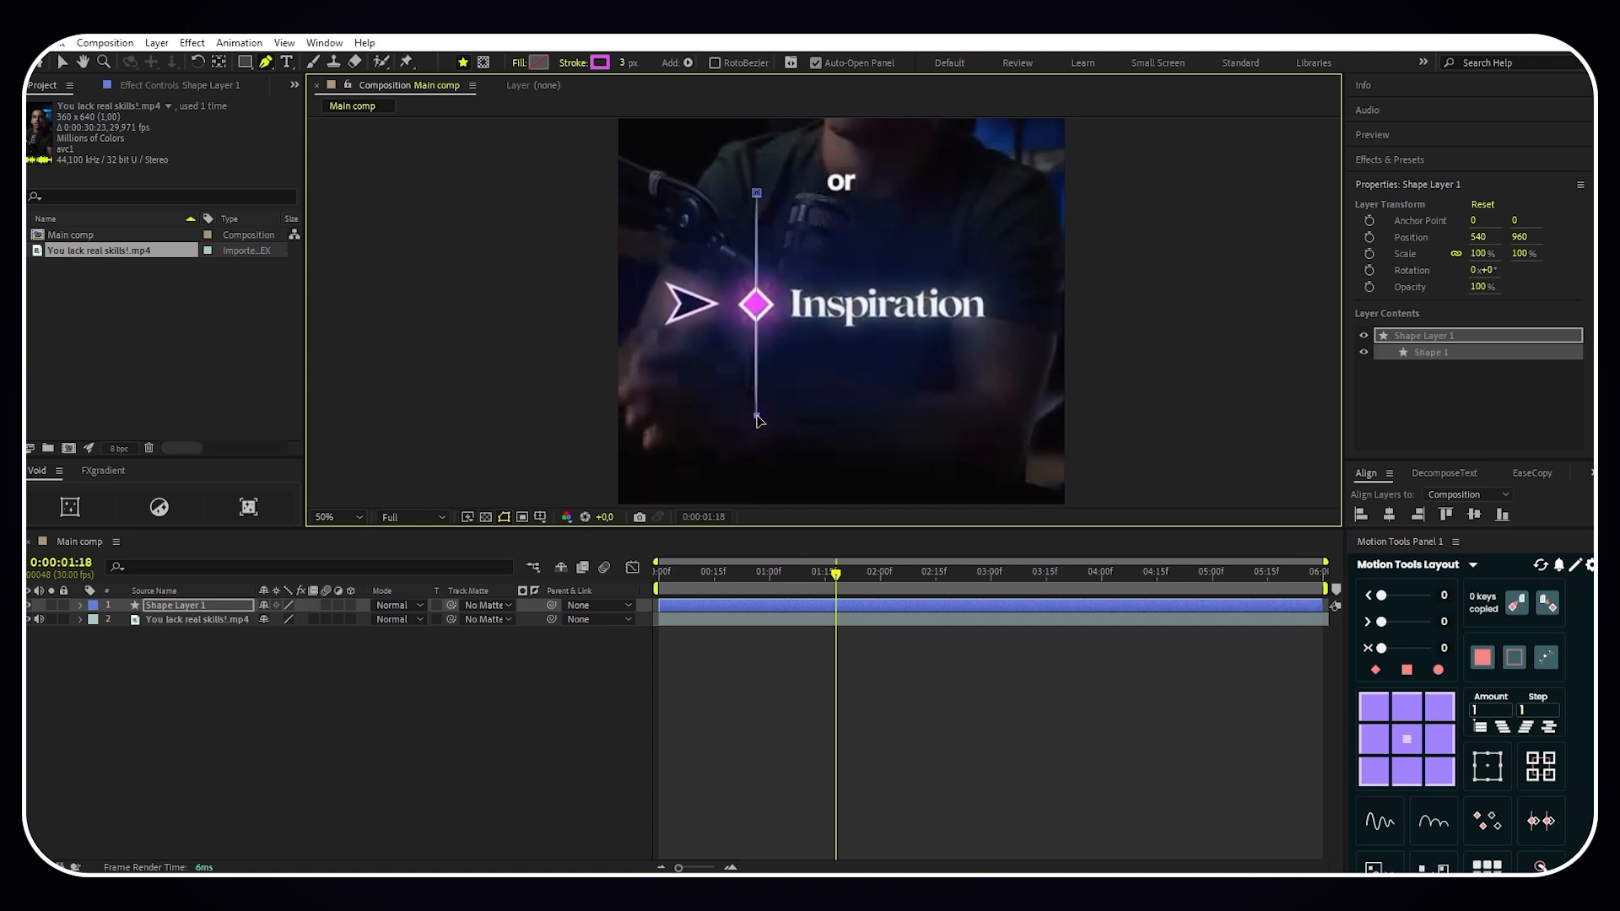
- Hide the video layer and give the vertical line a white (FFFFFF) stroke 6 px wide
left_click(27, 620)
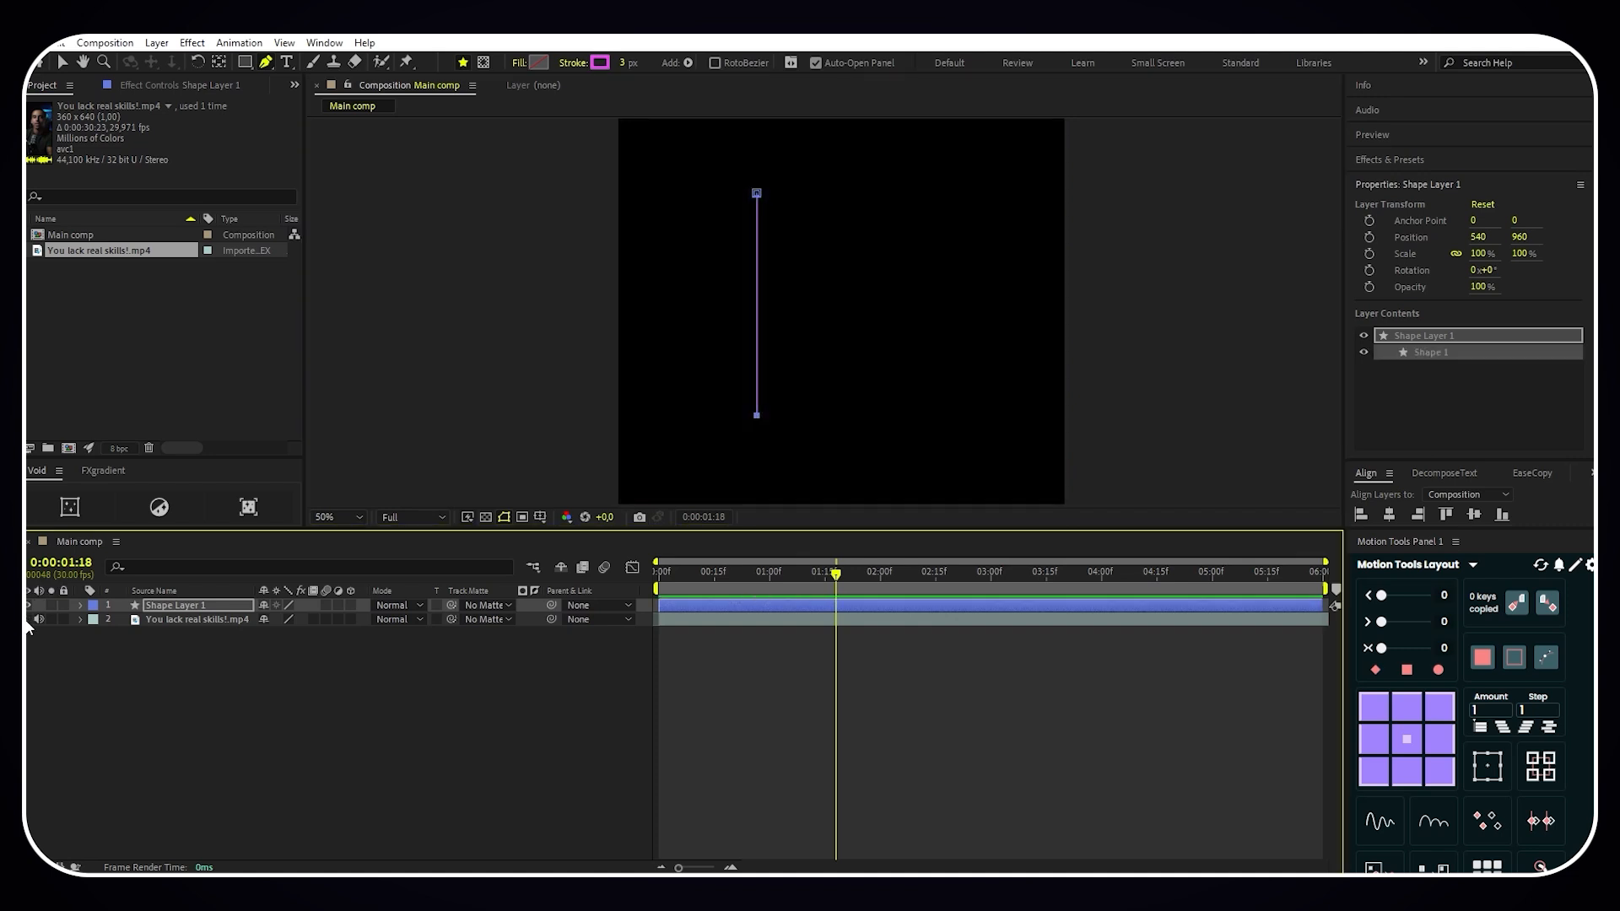
left_click(594, 68)
left_click_drag(342, 269, 138, 188)
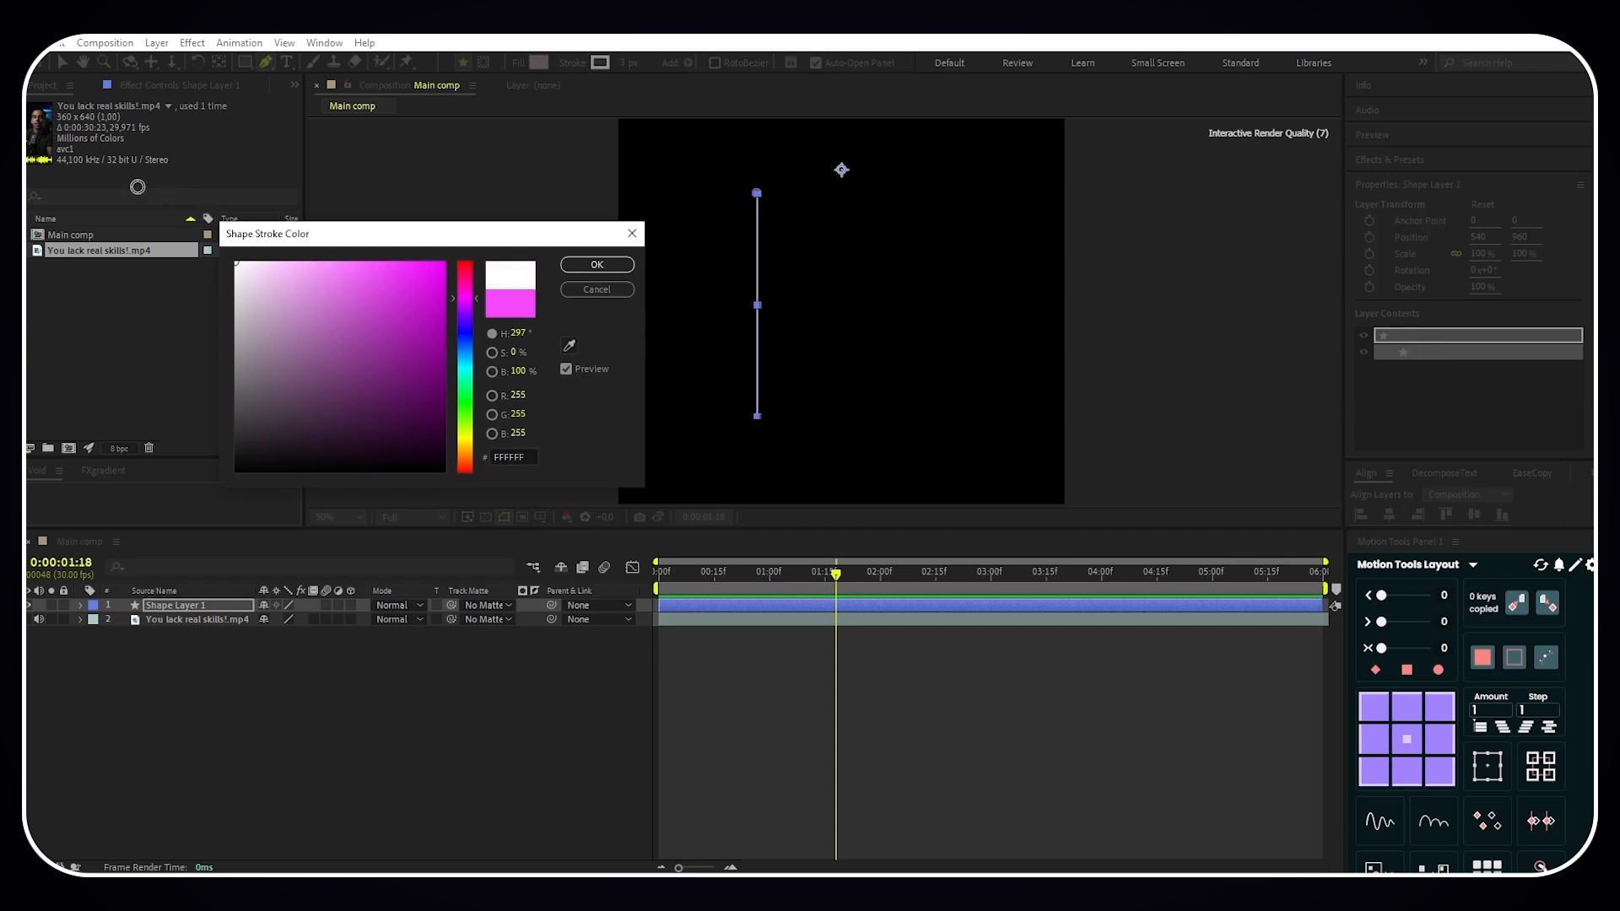
left_click(593, 263)
left_click(623, 61)
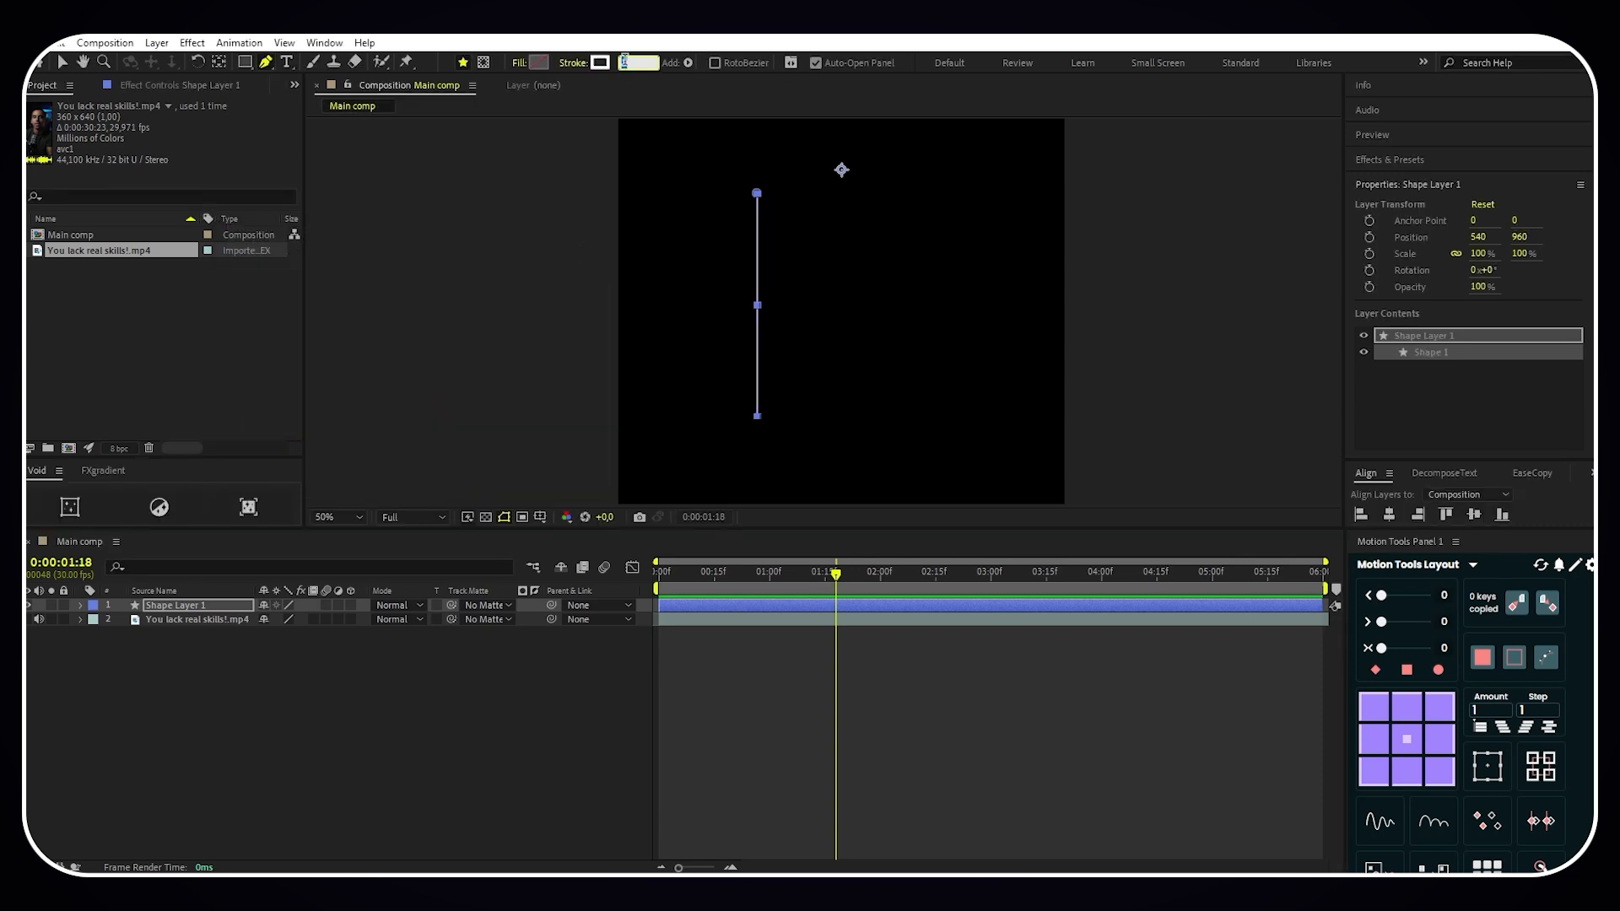
type("5")
key("Return")
- Rename the line's shape layer as Ligne 1
right_click(200, 600)
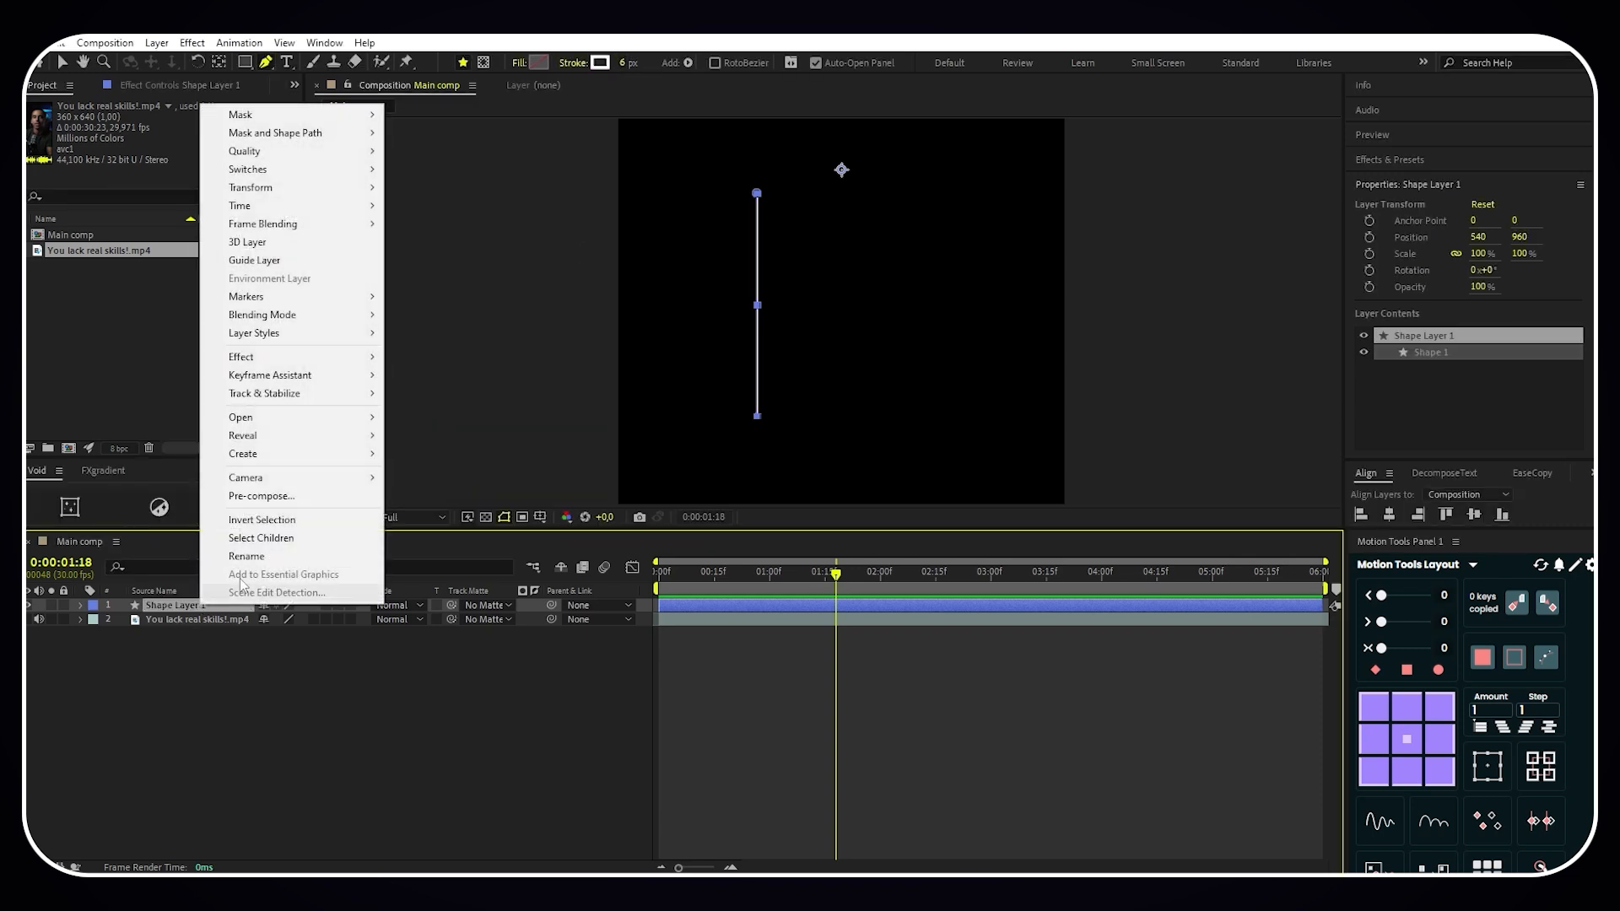
left_click(255, 560)
type("Ligne 1")
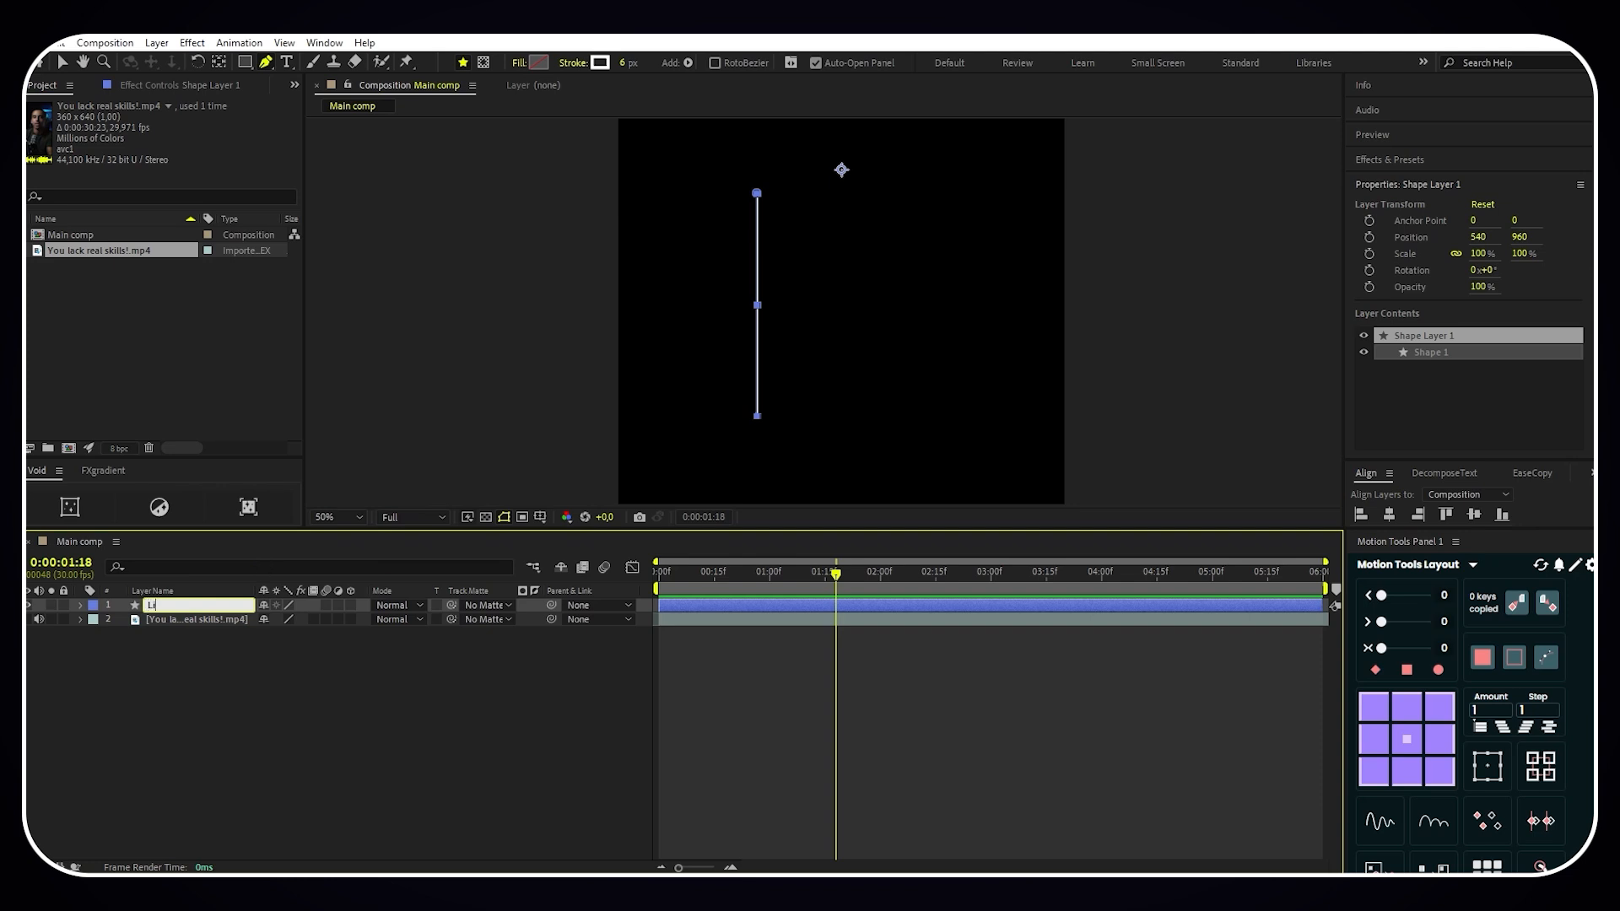
key("Return")
left_click(235, 670)
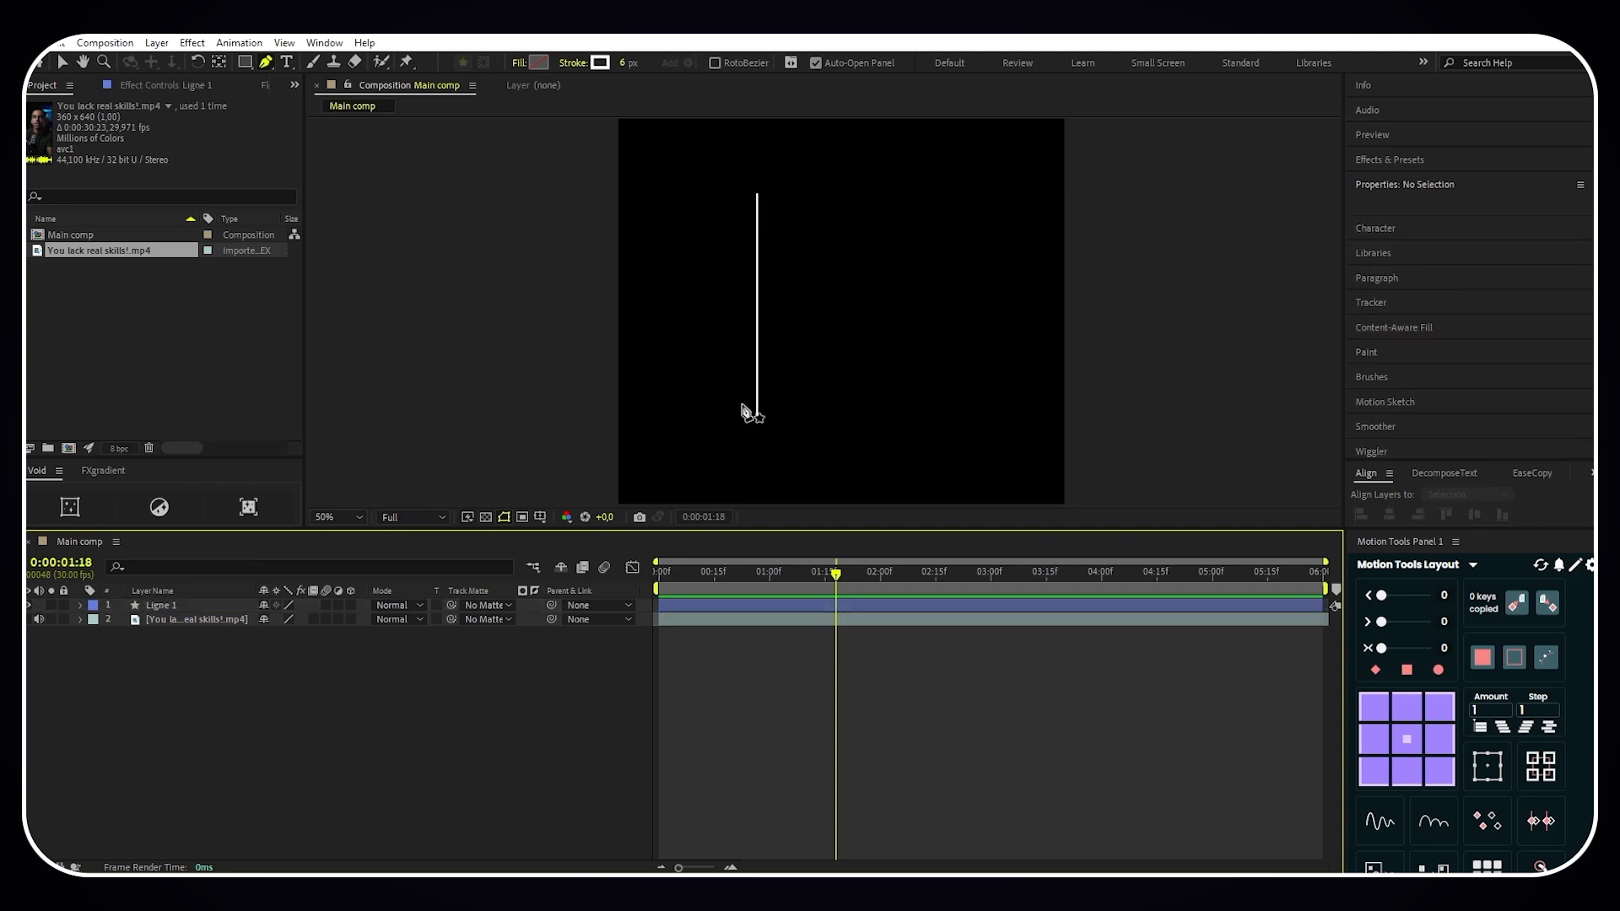
- Taper the Ligne 1 stroke with Start Length 35% and End Length 35%
left_click(79, 605)
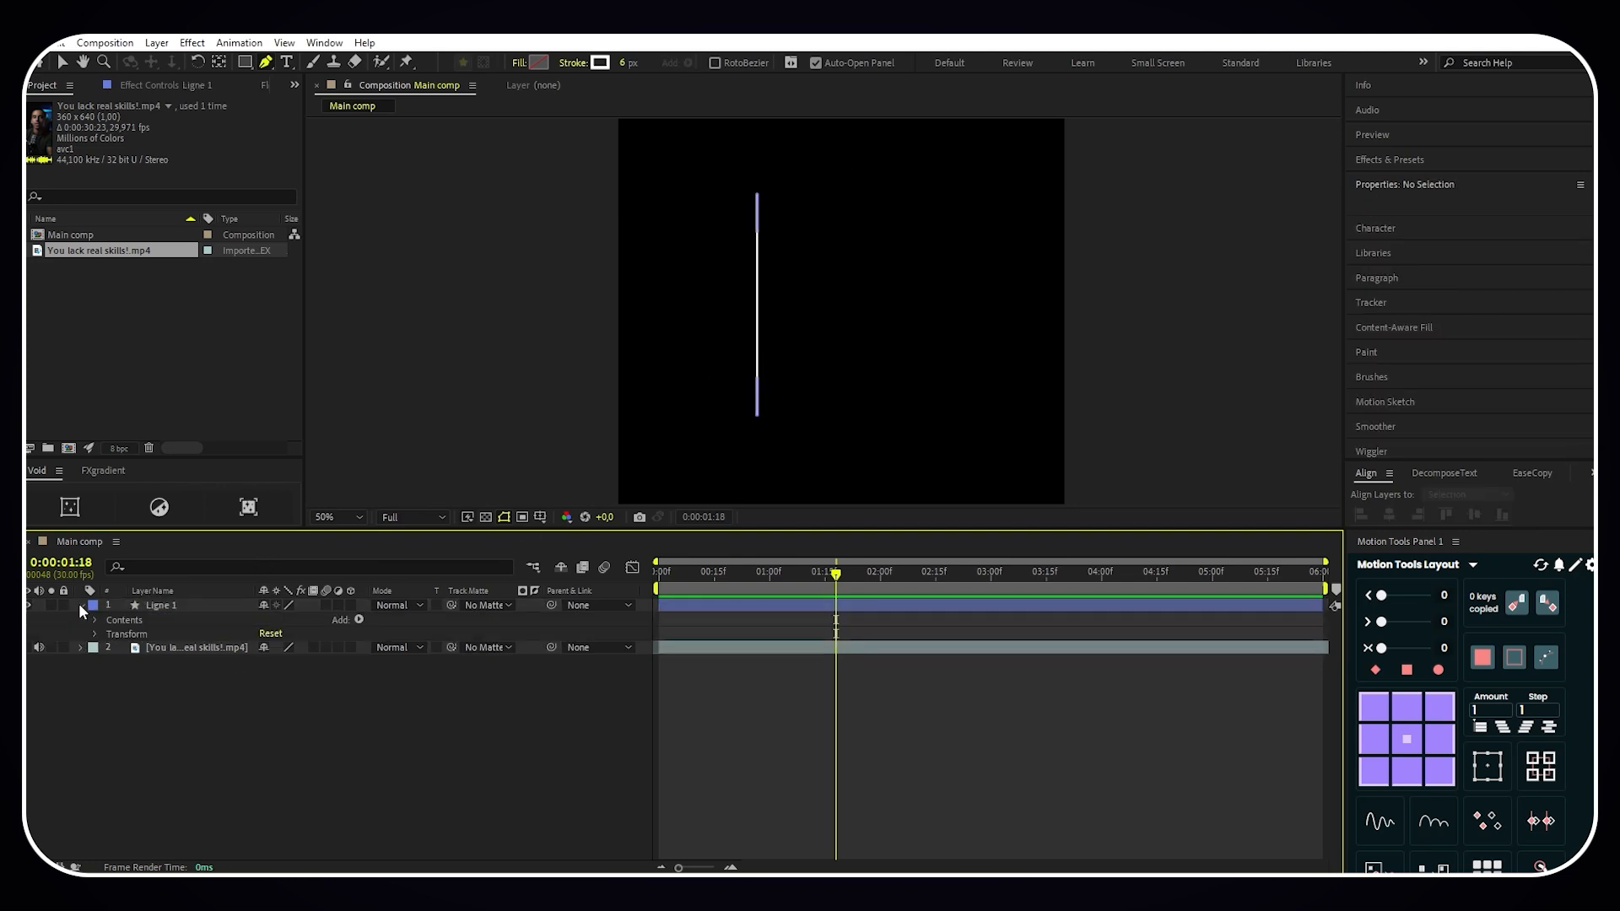
left_click(94, 620)
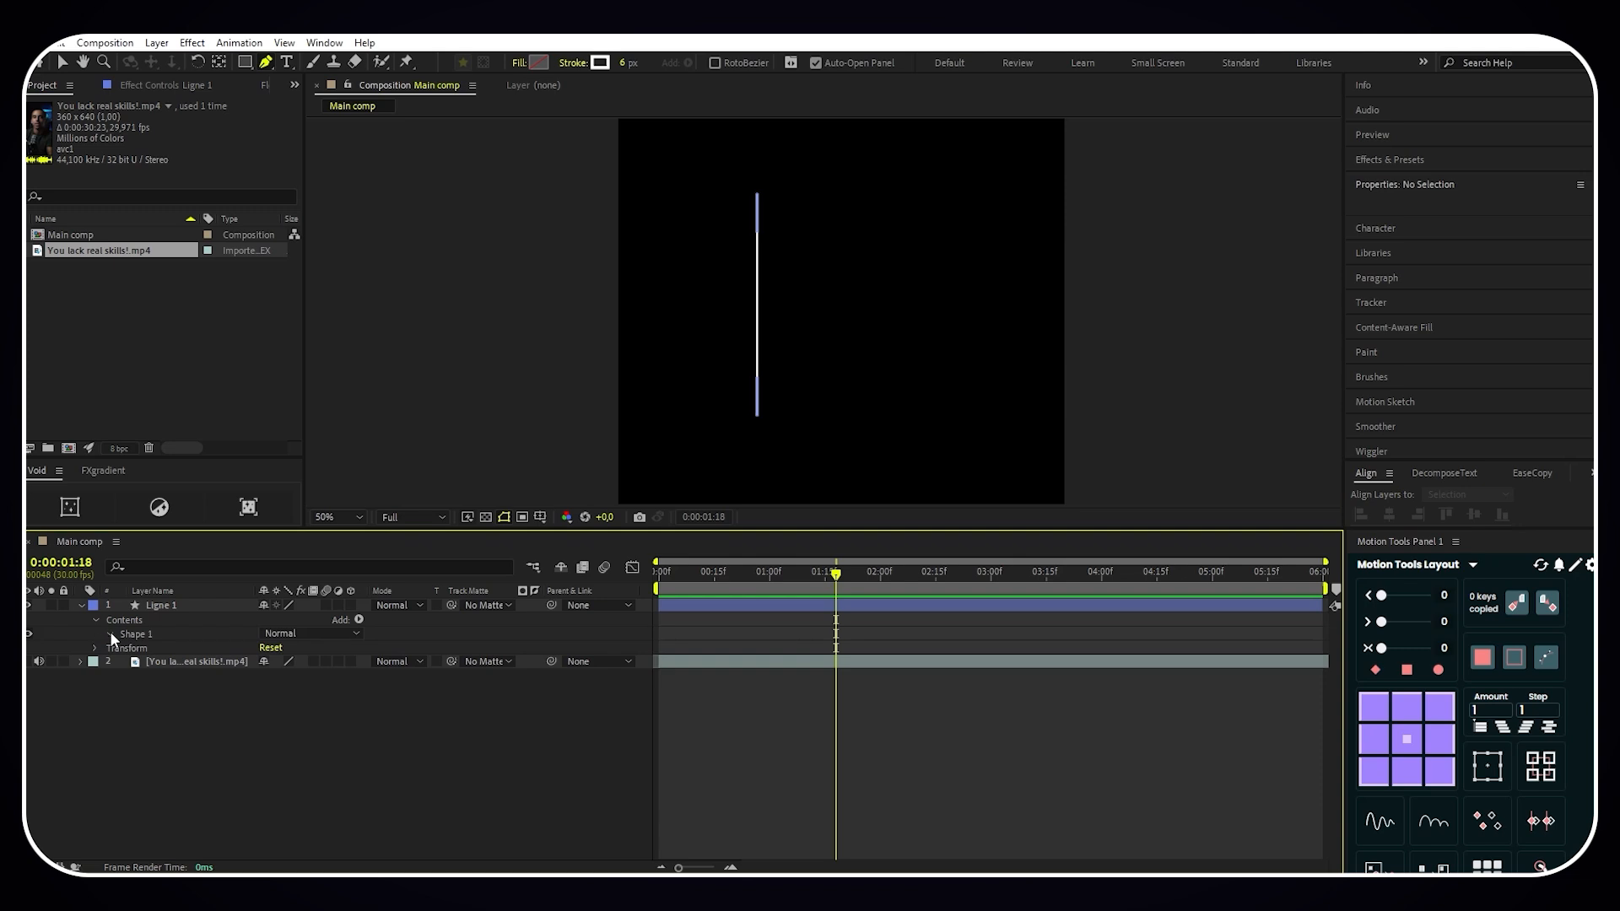
left_click(110, 633)
left_click(122, 661)
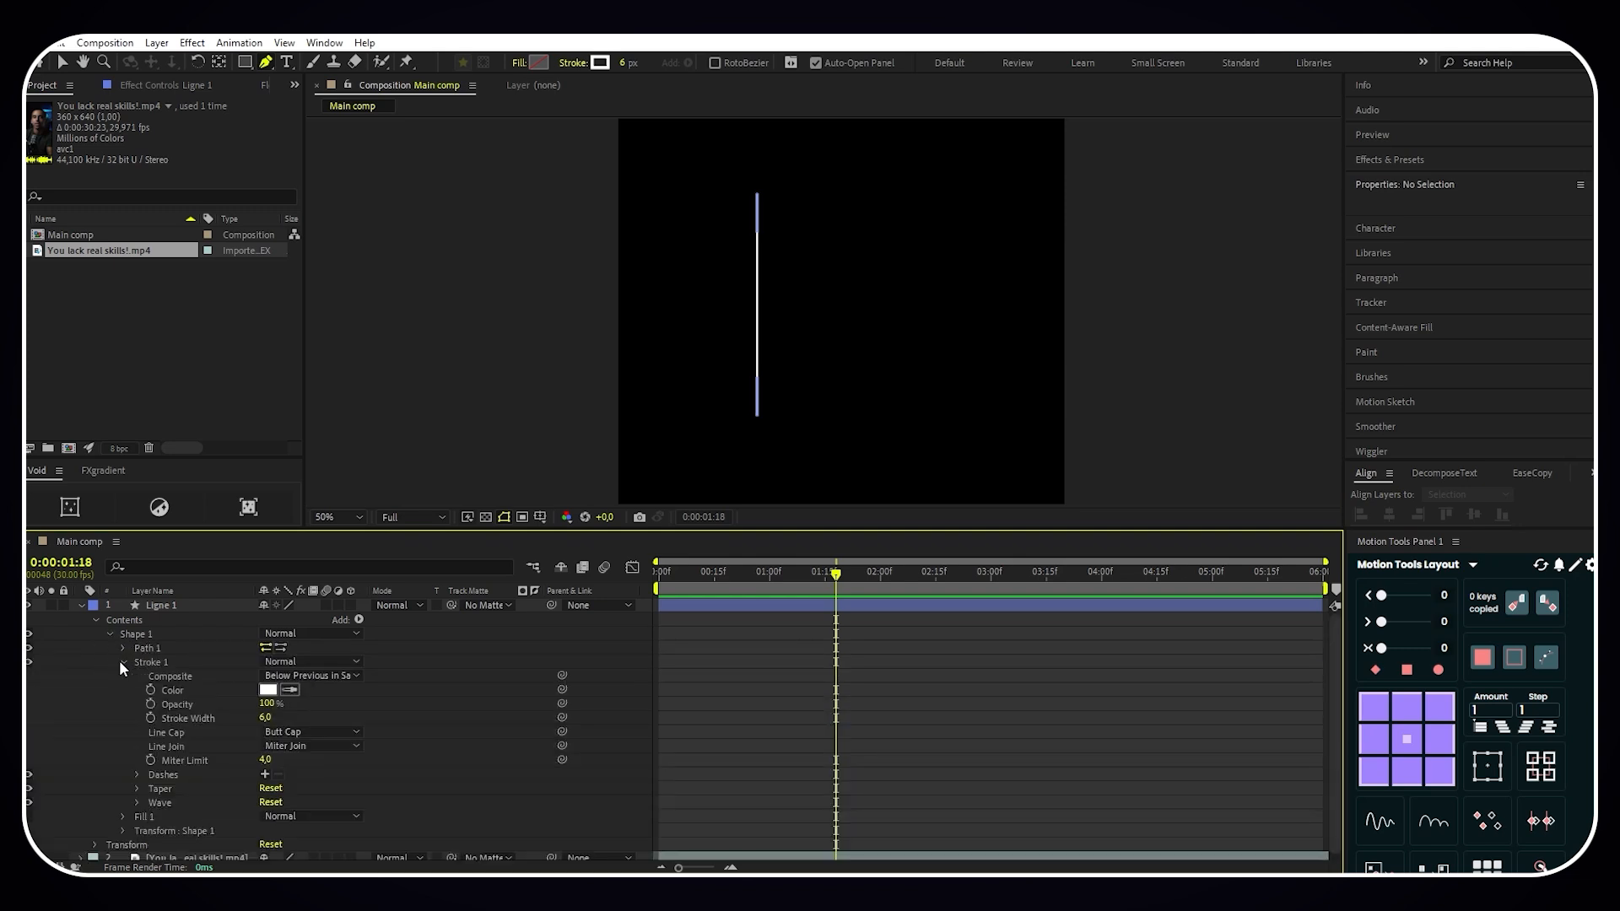
left_click(137, 788)
scroll(134, 777, "down", 3)
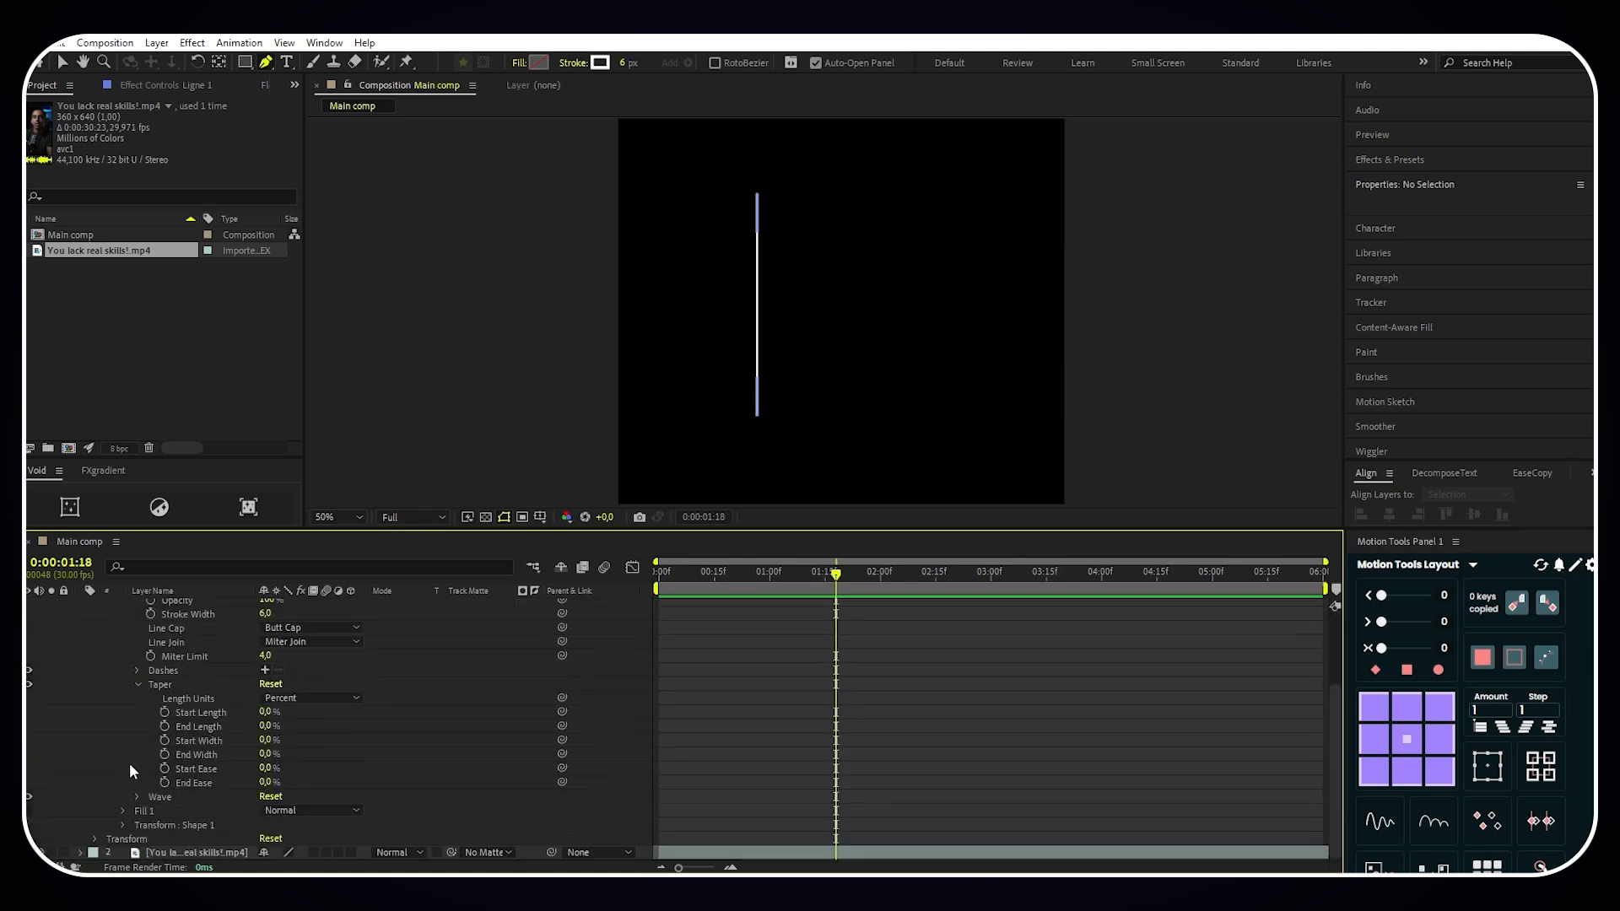
left_click(267, 712)
type("35")
key("Return")
left_click(267, 727)
type("35")
left_click(472, 725)
- Add a Trim Paths operation to Ligne 1 and expand its properties
scroll(402, 734, "up", 3)
left_click(359, 621)
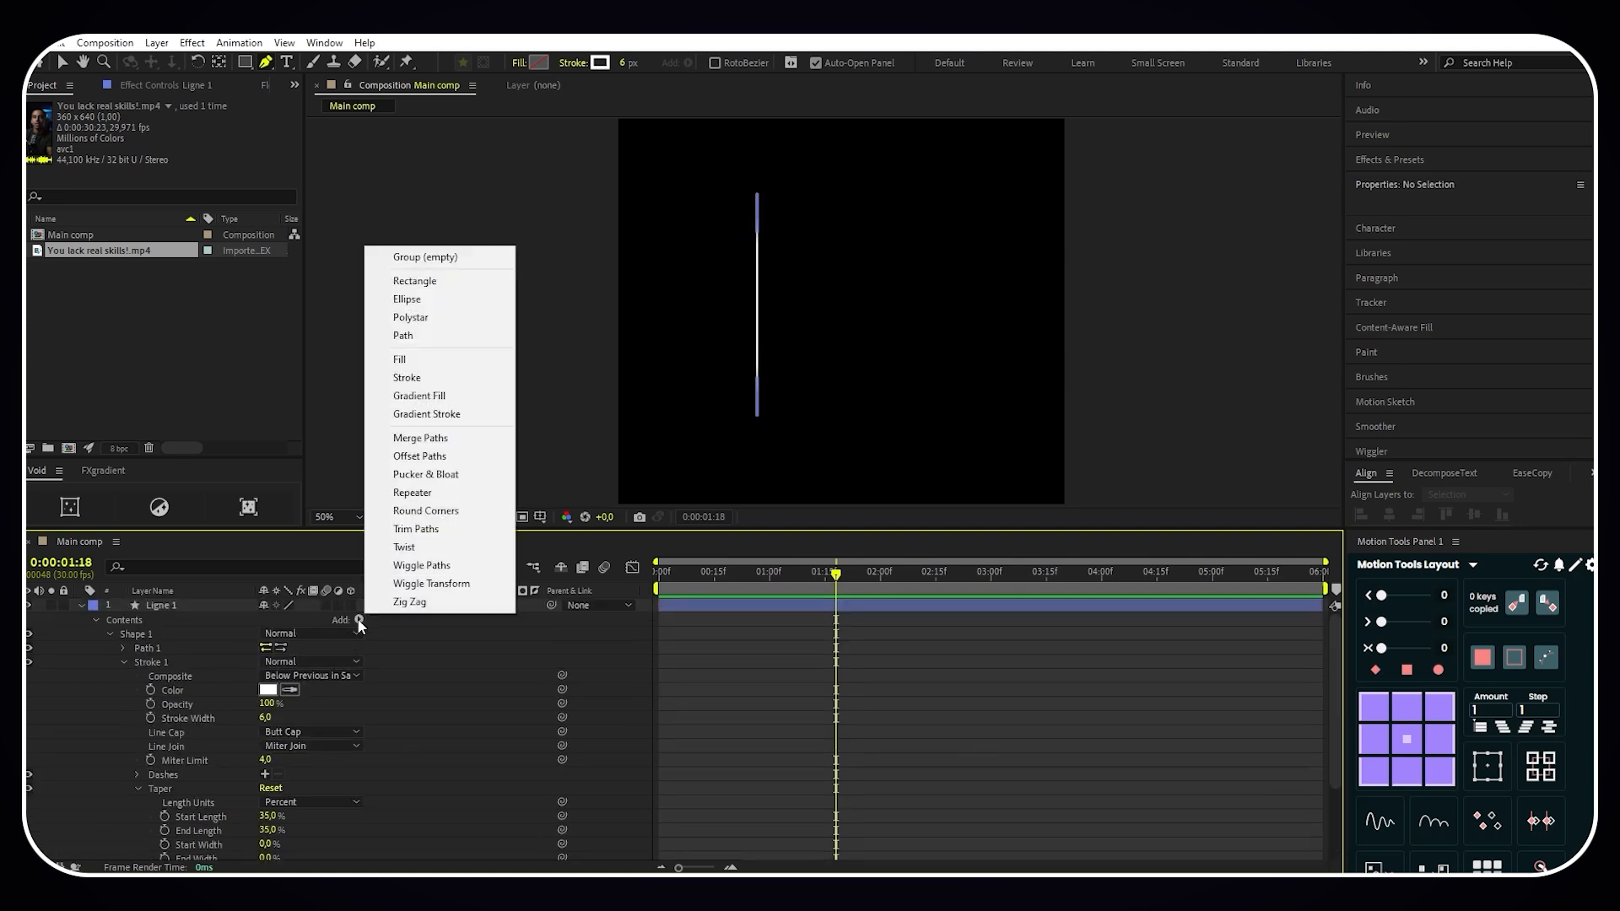
left_click(416, 529)
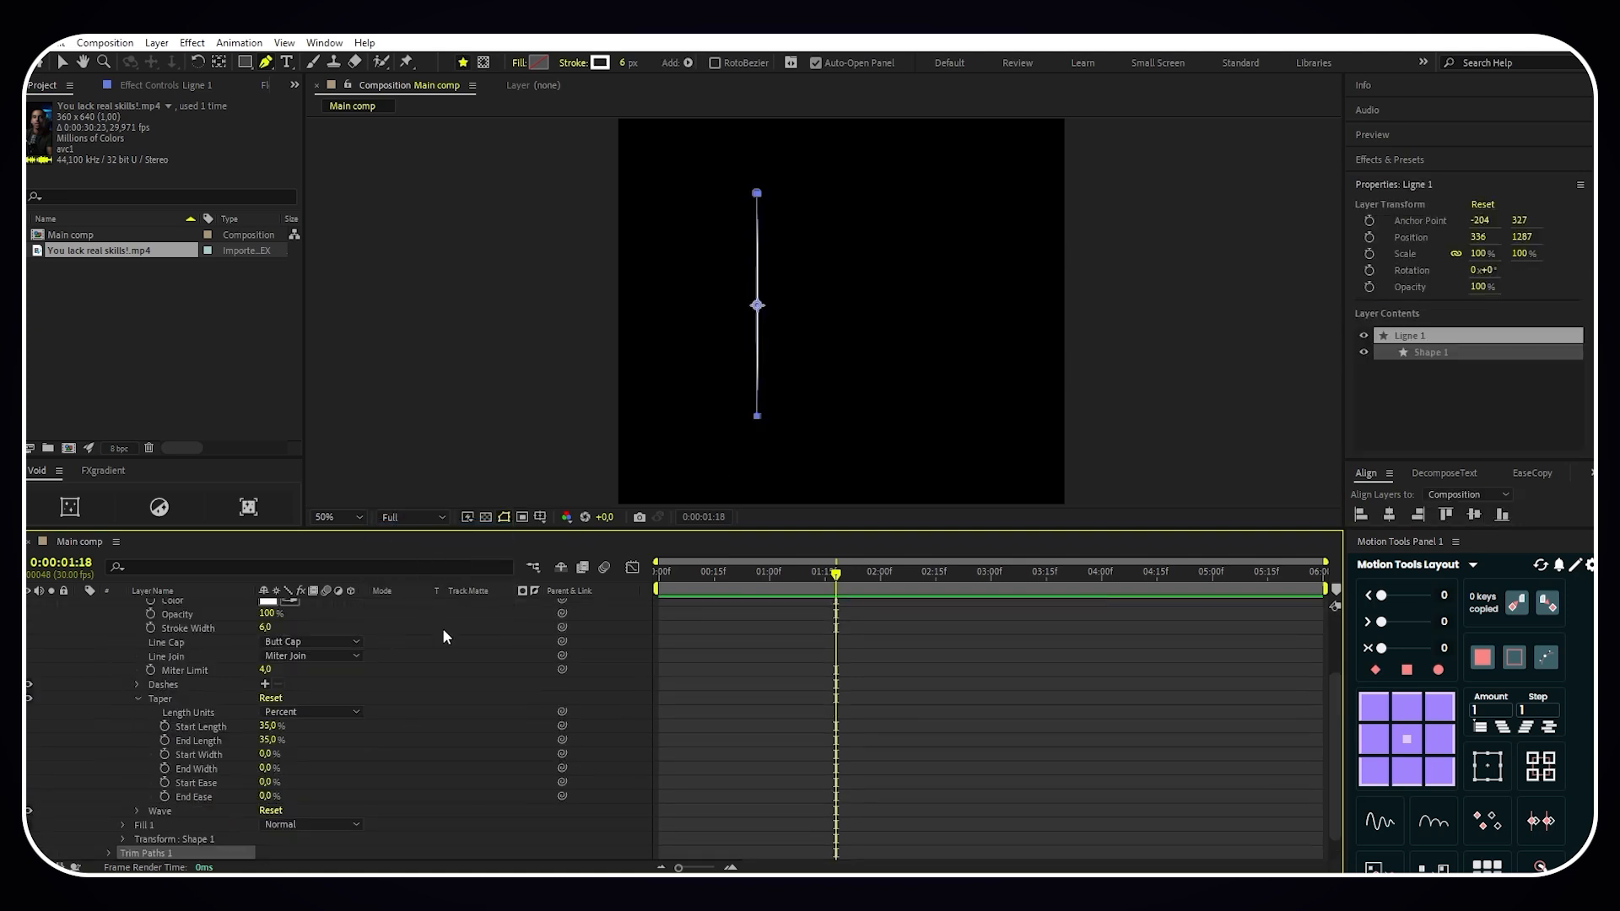
left_click(109, 825)
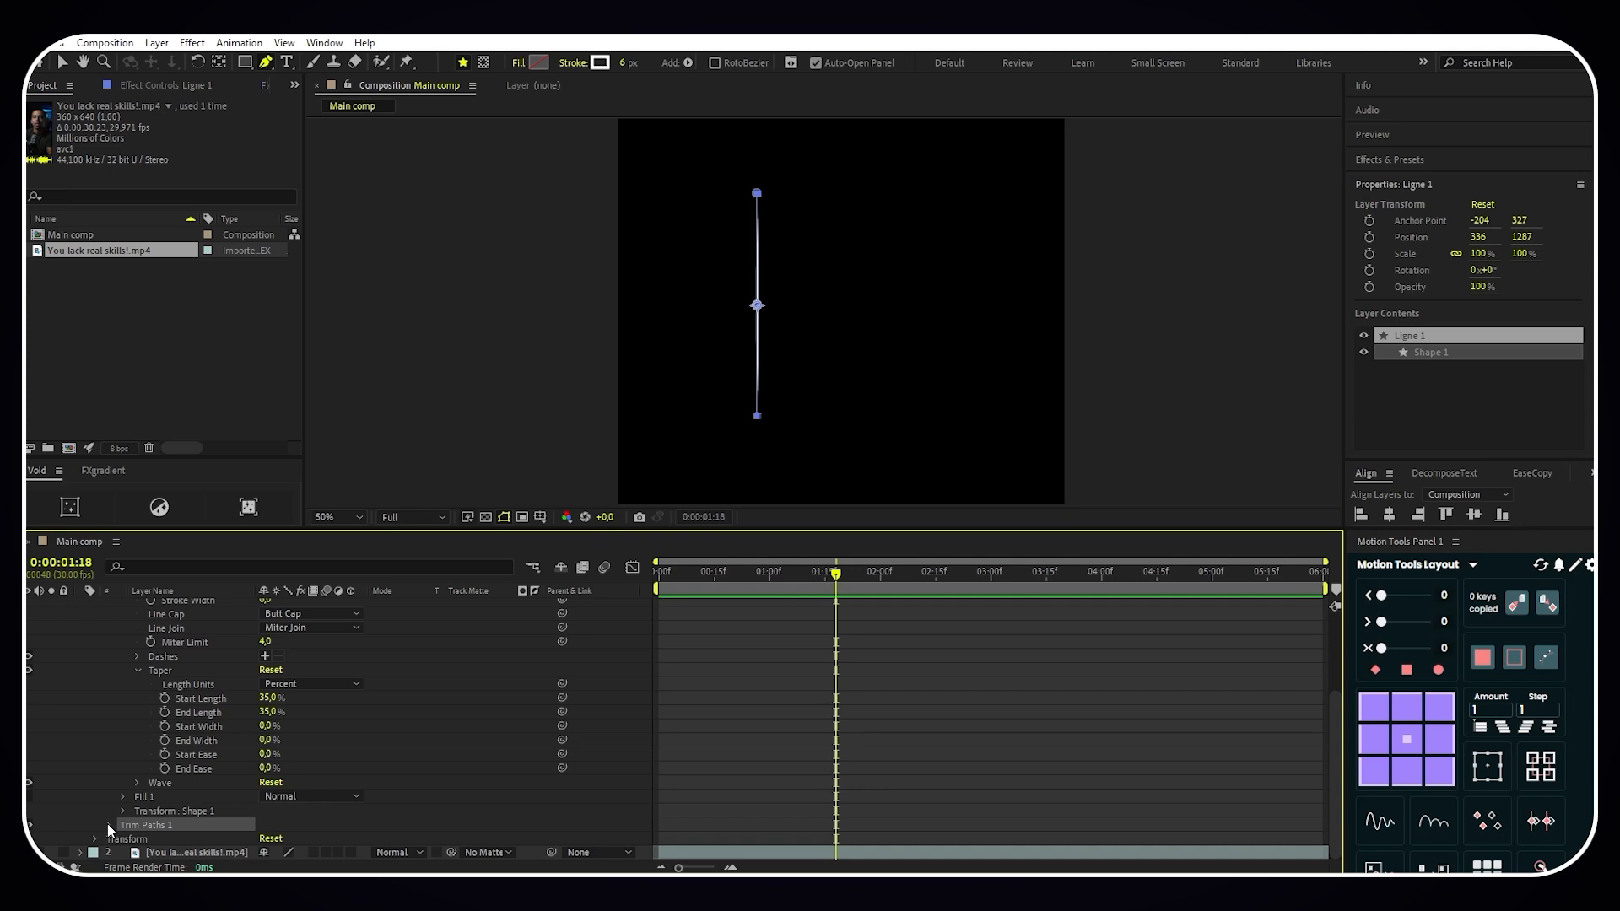
- Keyframe the Trim Paths End value from 0% at 0:00:00:00 to 100% at 0:00:00:06
left_click_drag(839, 581, 560, 585)
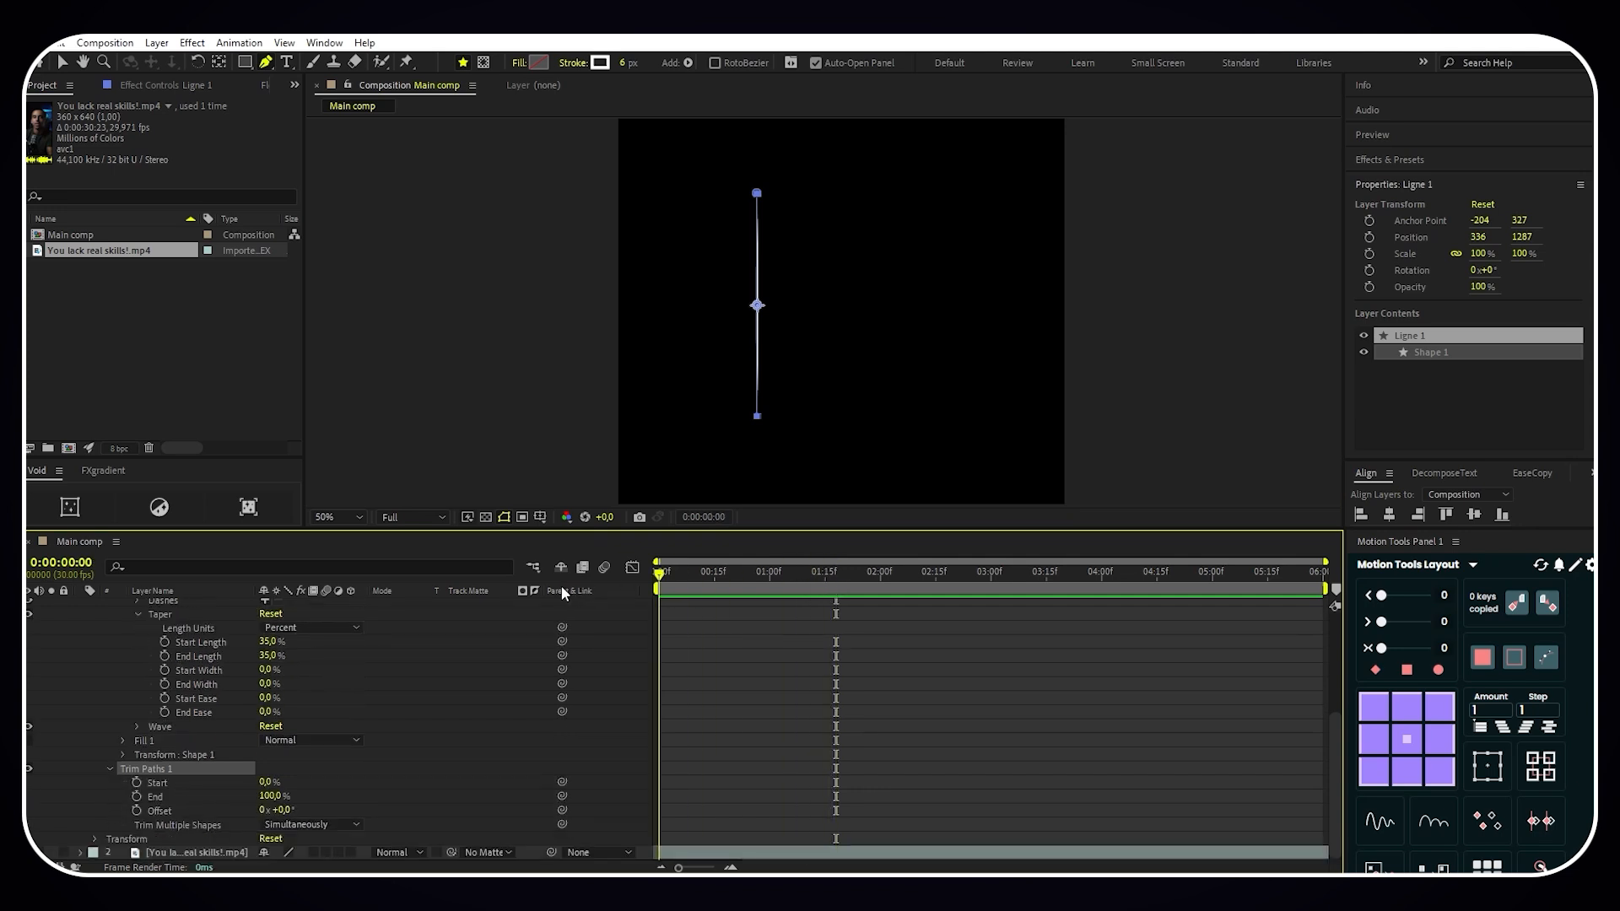
left_click(135, 796)
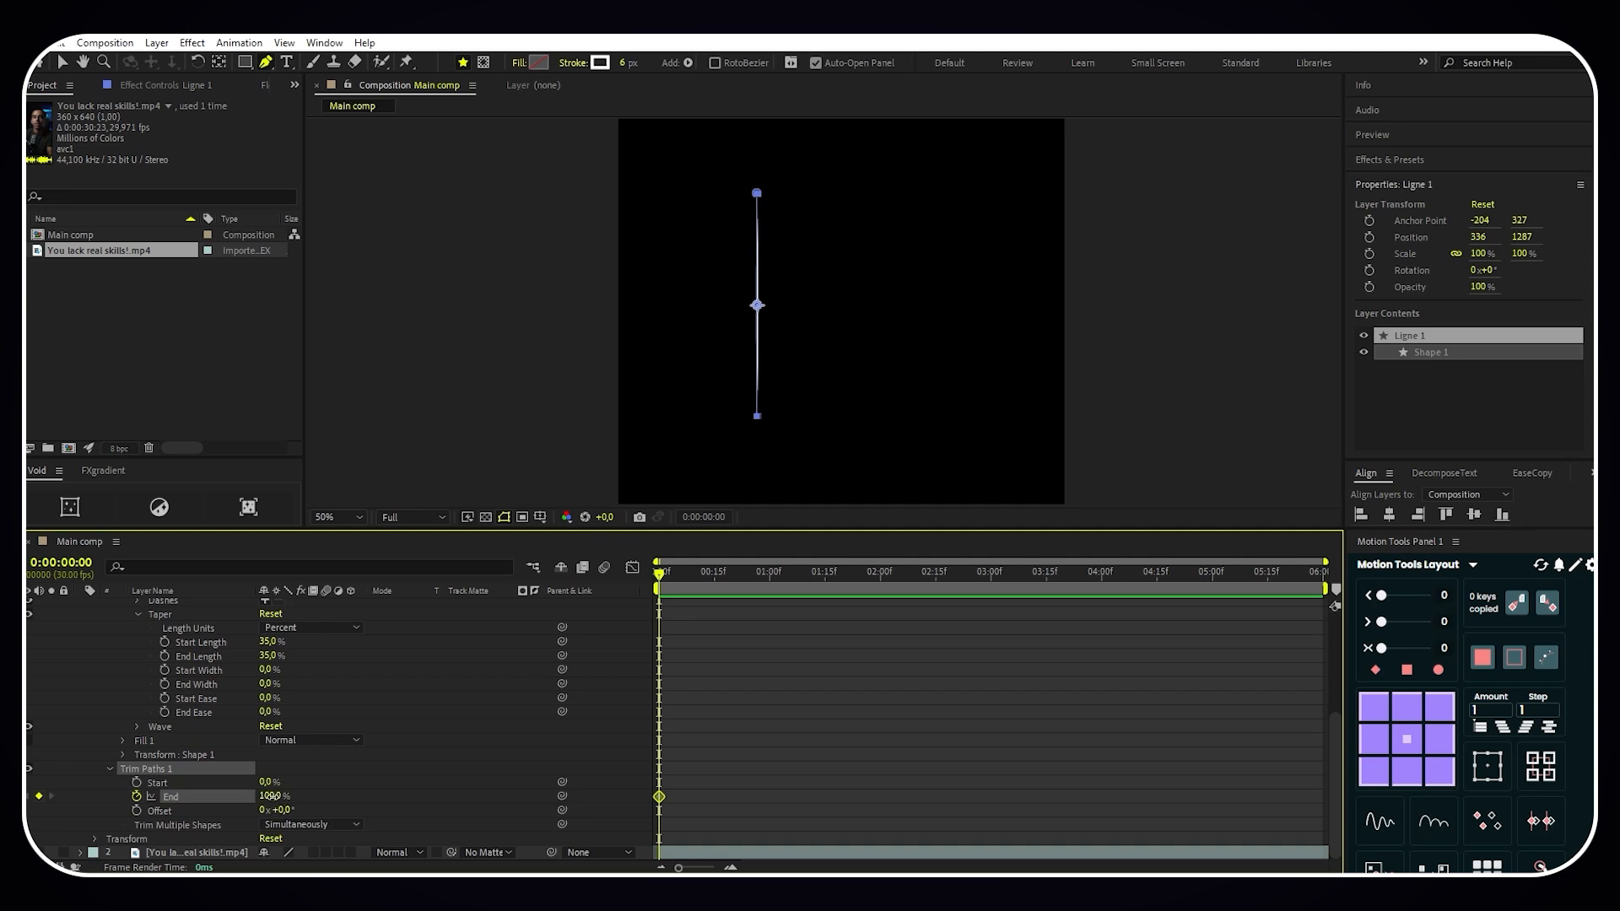
left_click_drag(273, 796, 136, 811)
left_click(442, 771)
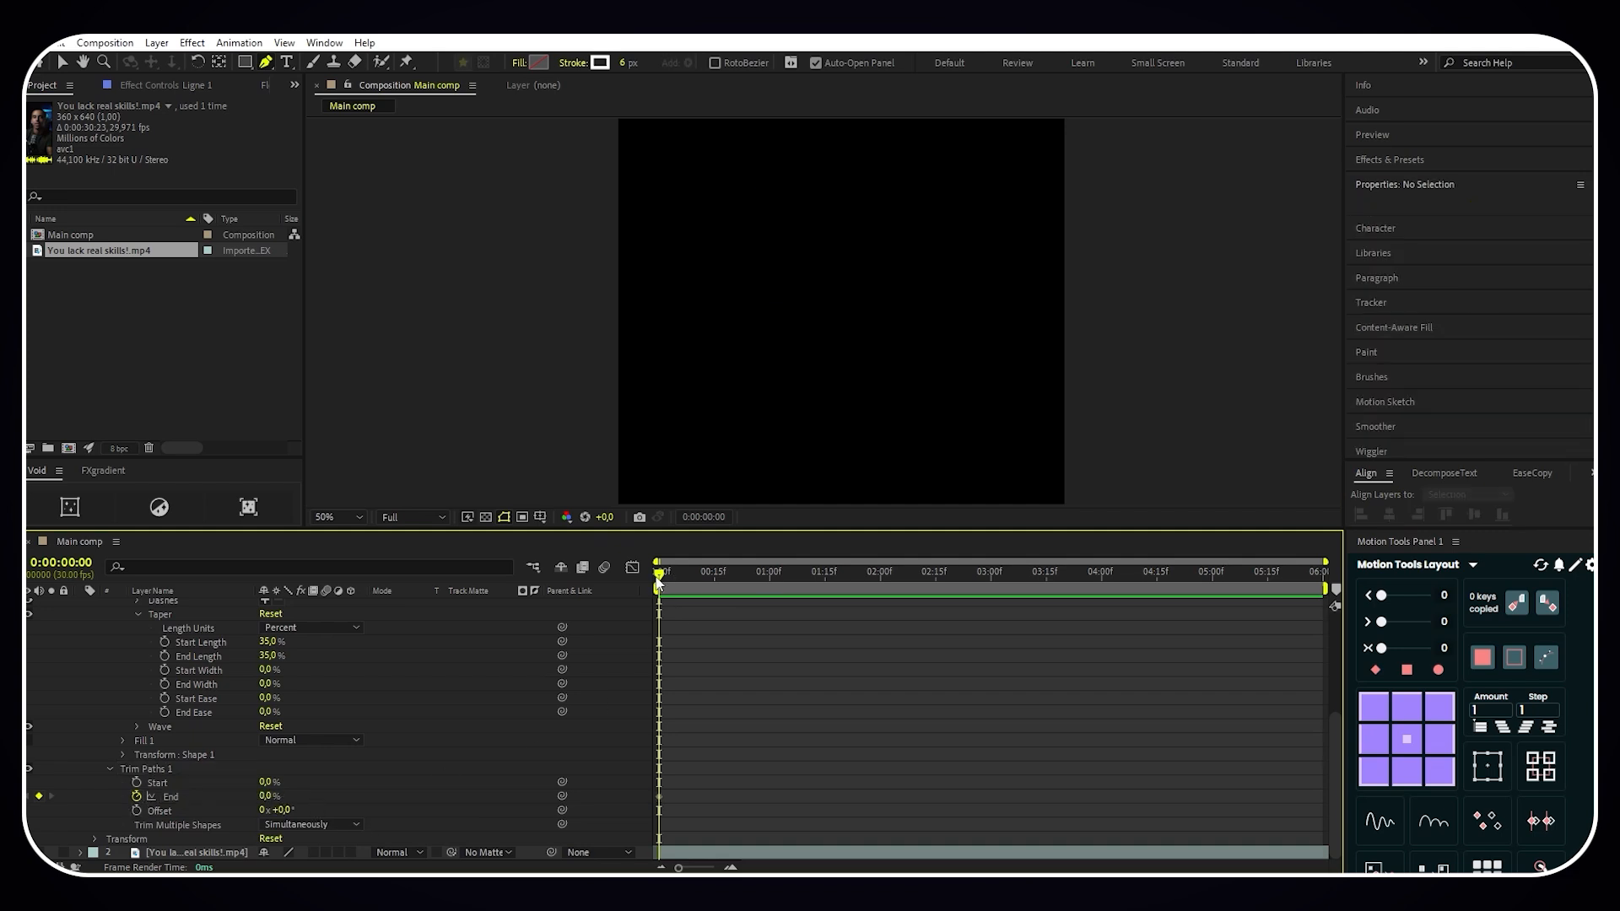
key("space")
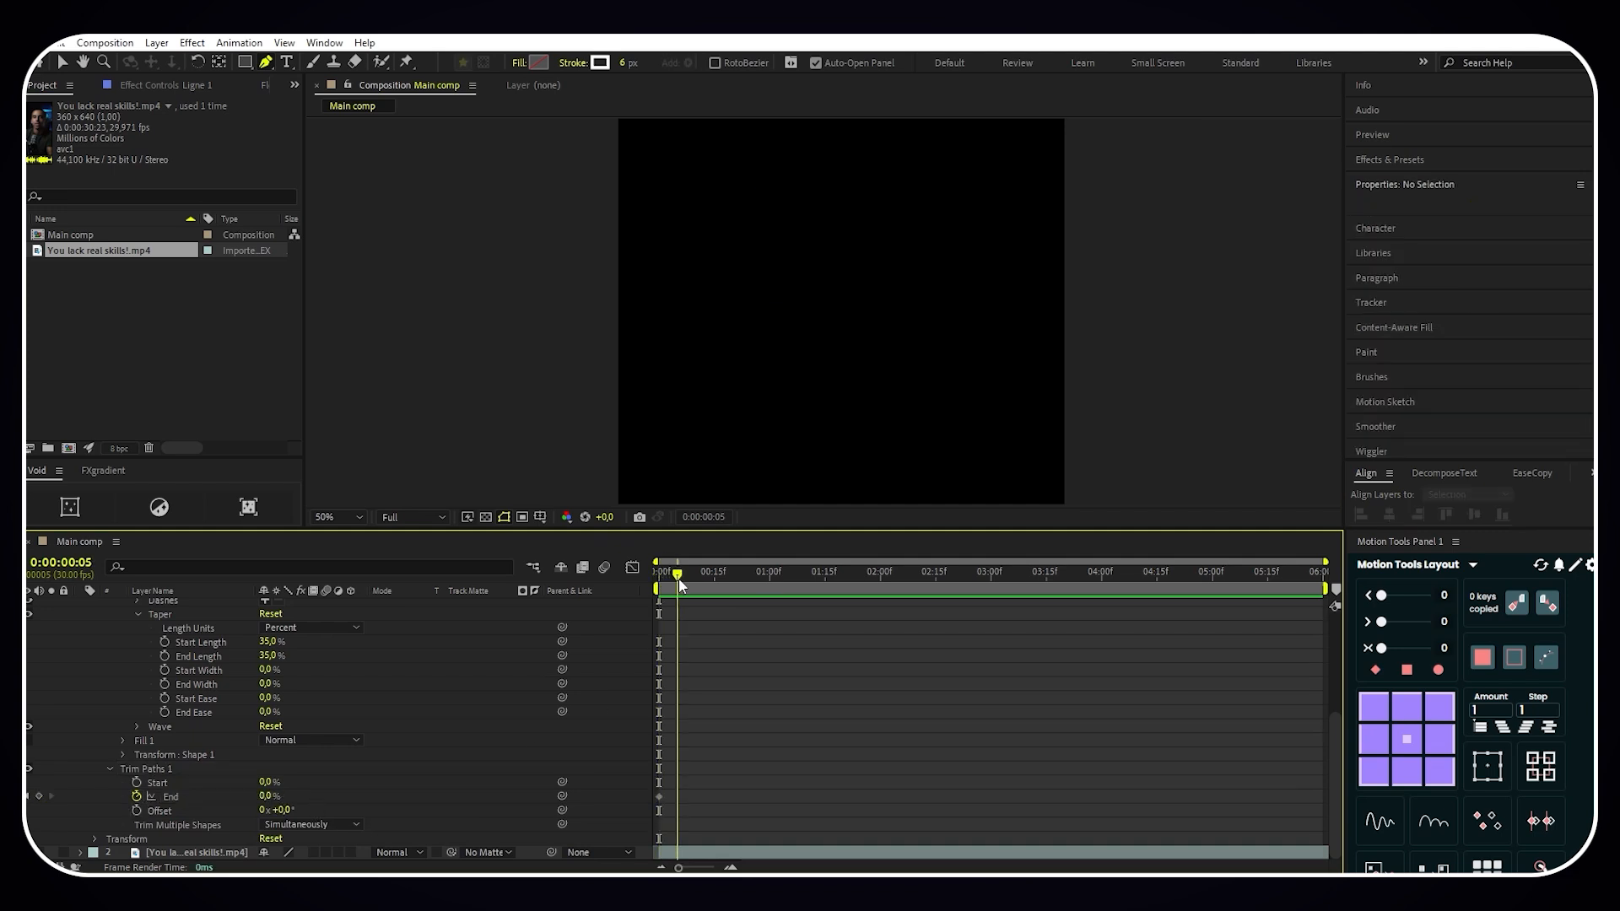
left_click_drag(268, 795, 442, 805)
- Apply Easy Ease to both End keyframes of Ligne 1's Trim Paths
left_click(621, 794)
key("F9")
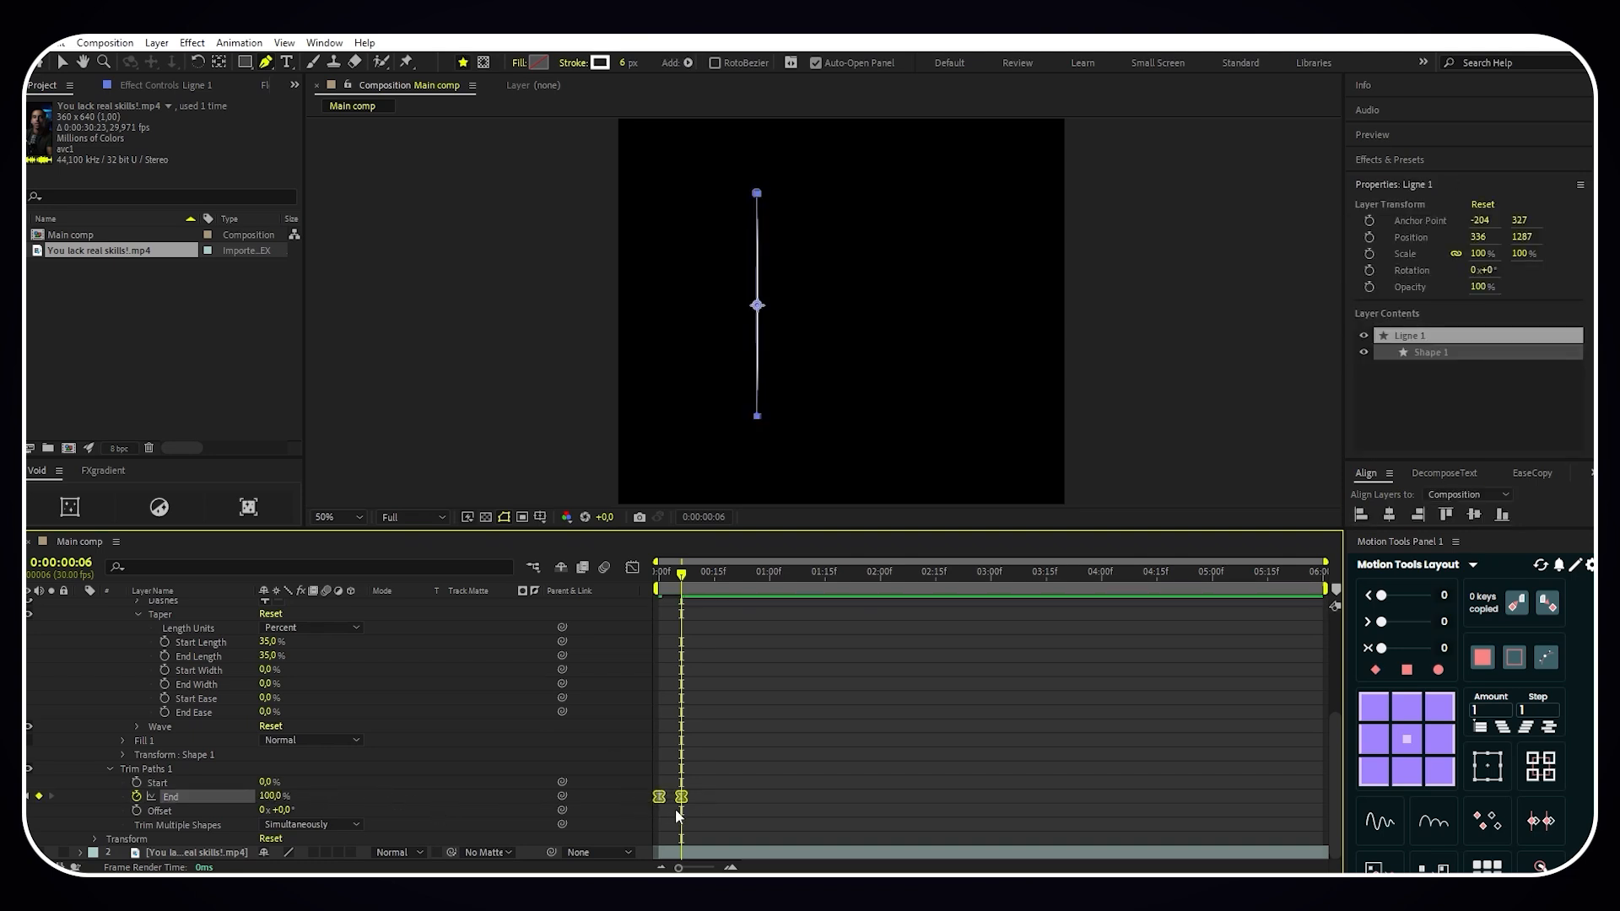
right_click(683, 798)
mouse_move(747, 786)
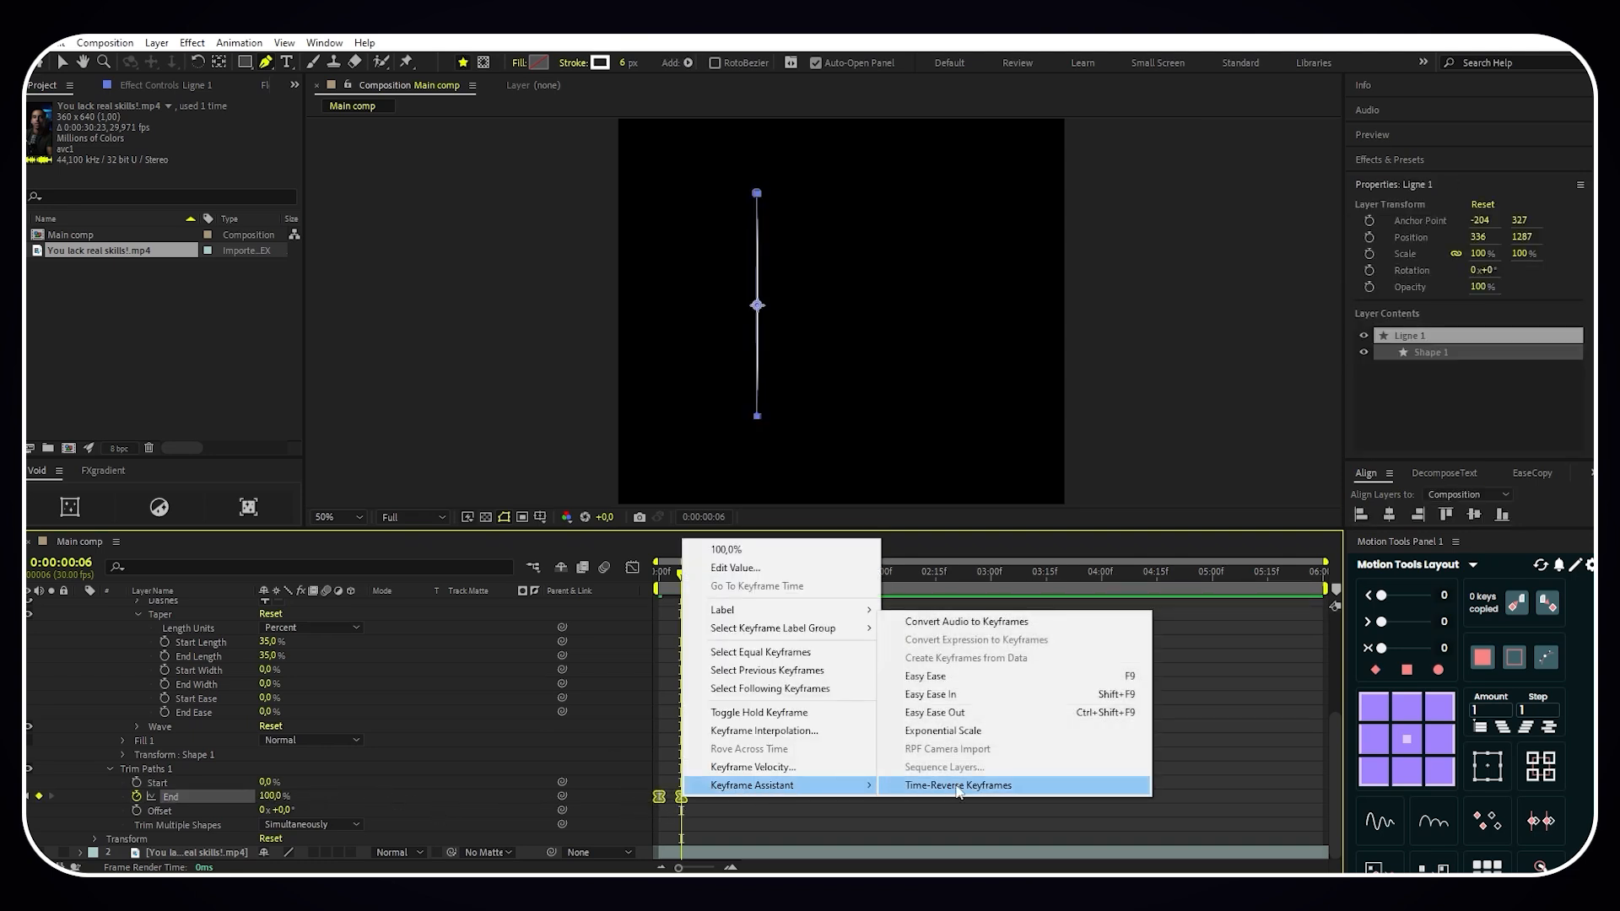
left_click(955, 711)
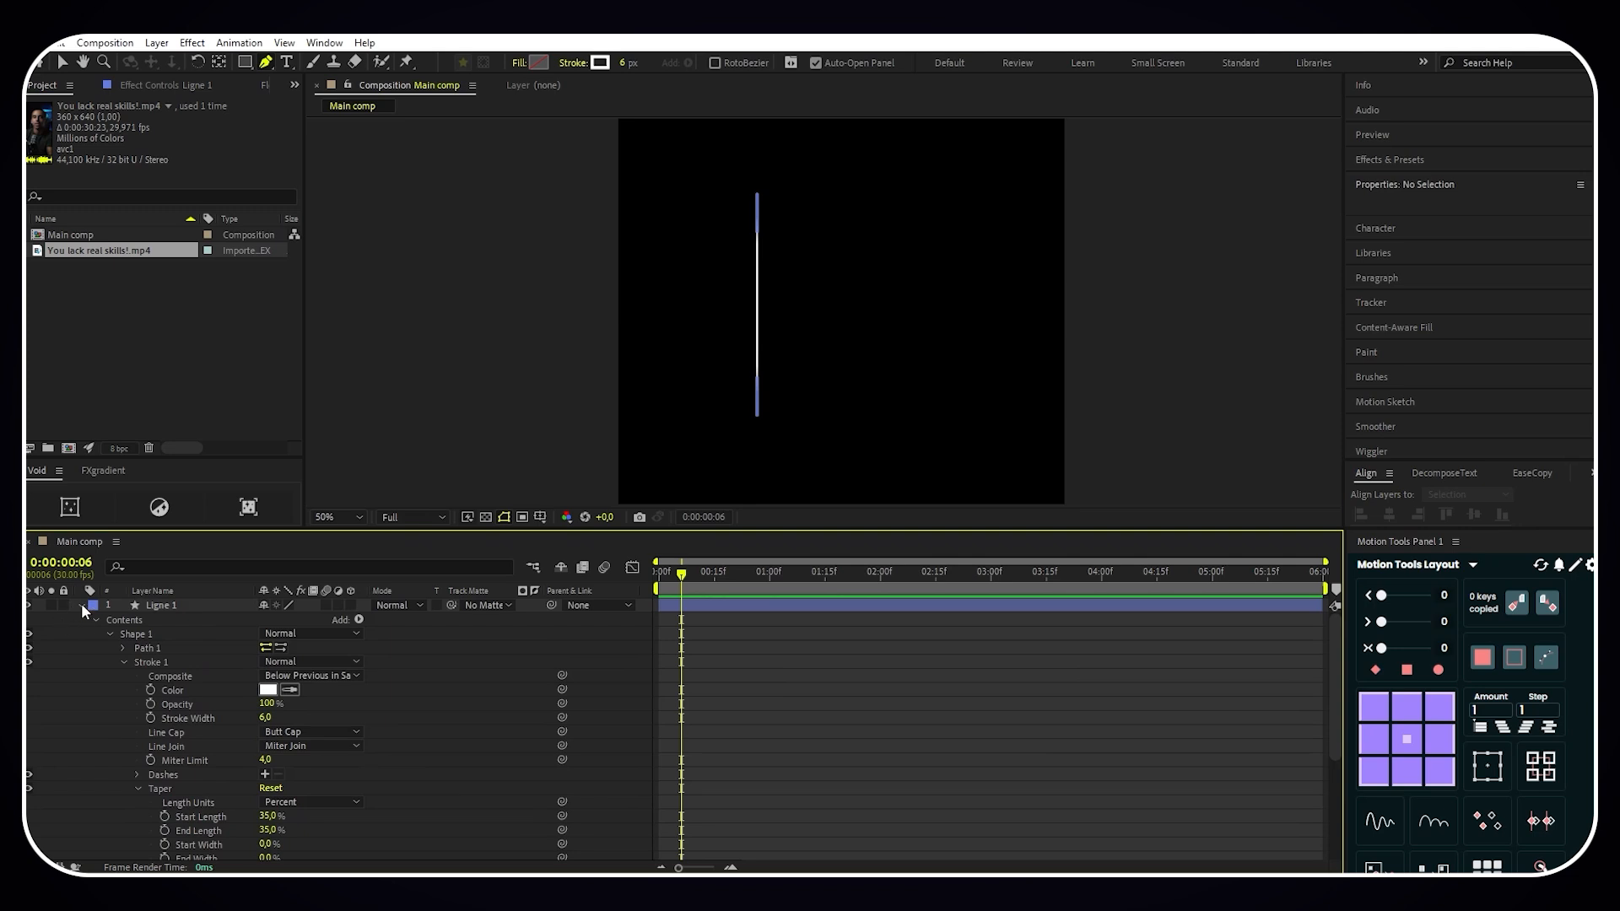
- Collapse the Ligne 1 properties and show the video layer again at 0:00:01:18
left_click(81, 605)
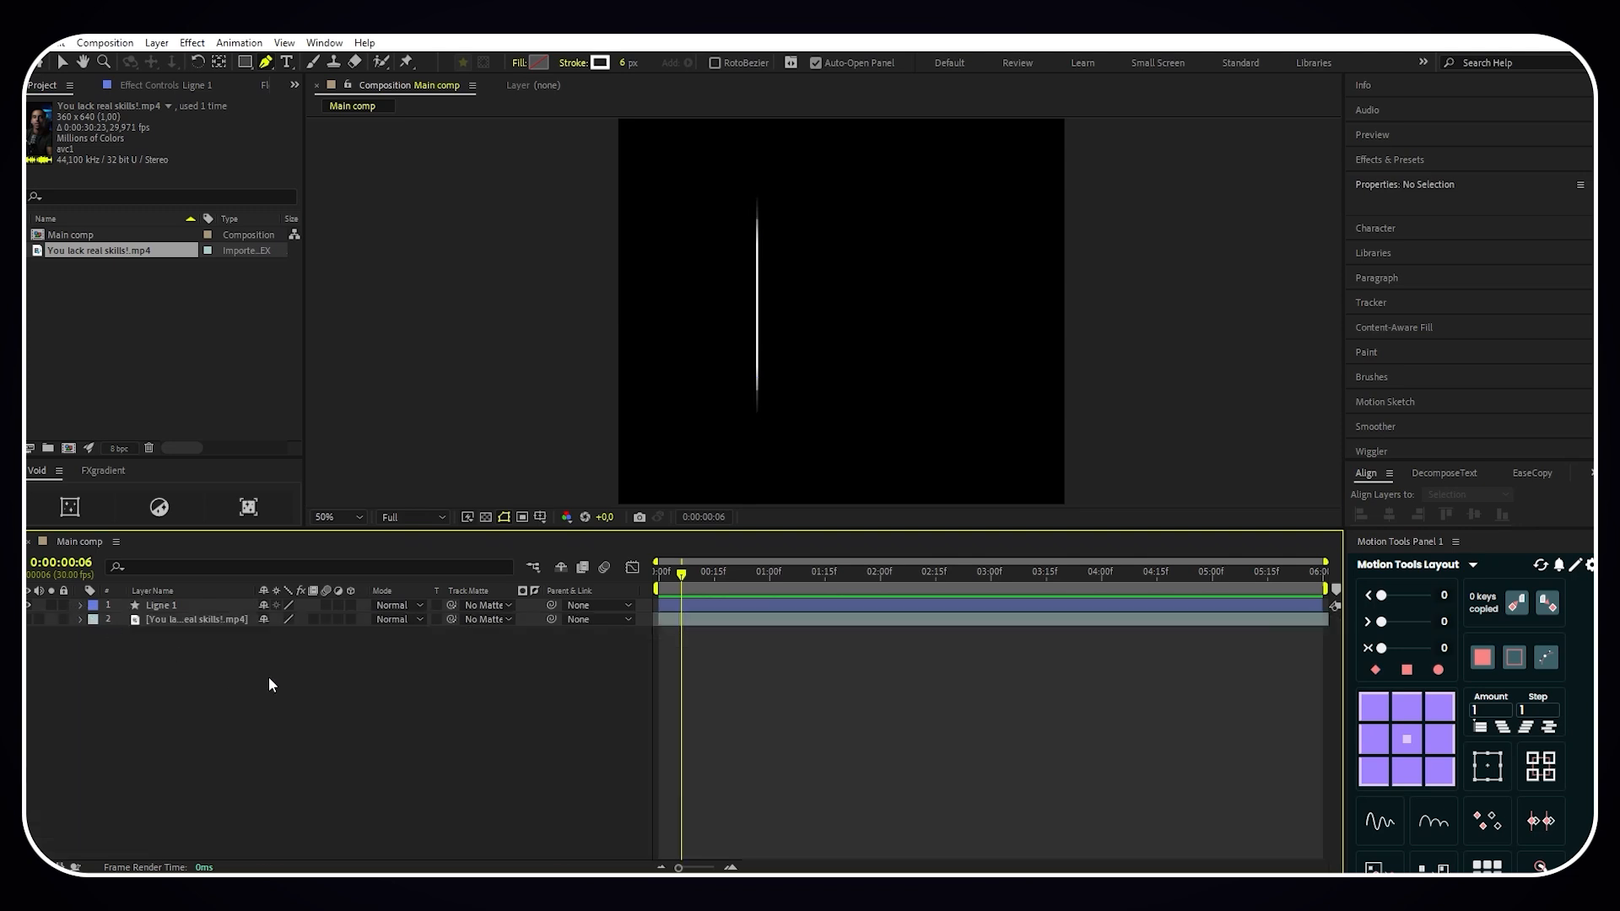
left_click(29, 620)
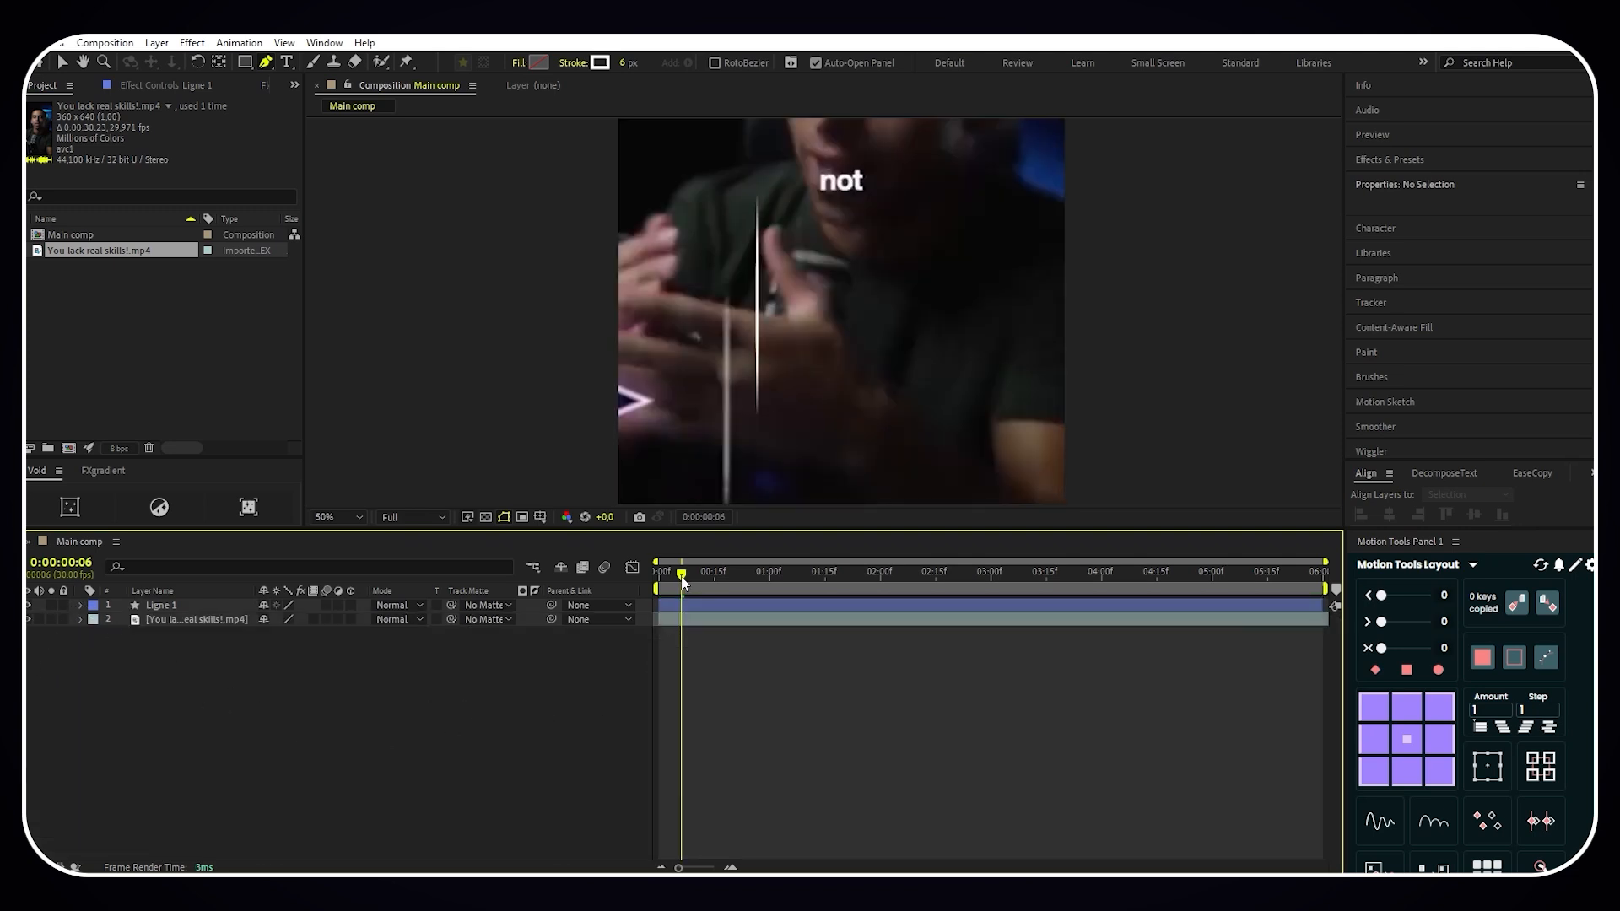
left_click_drag(683, 583, 837, 583)
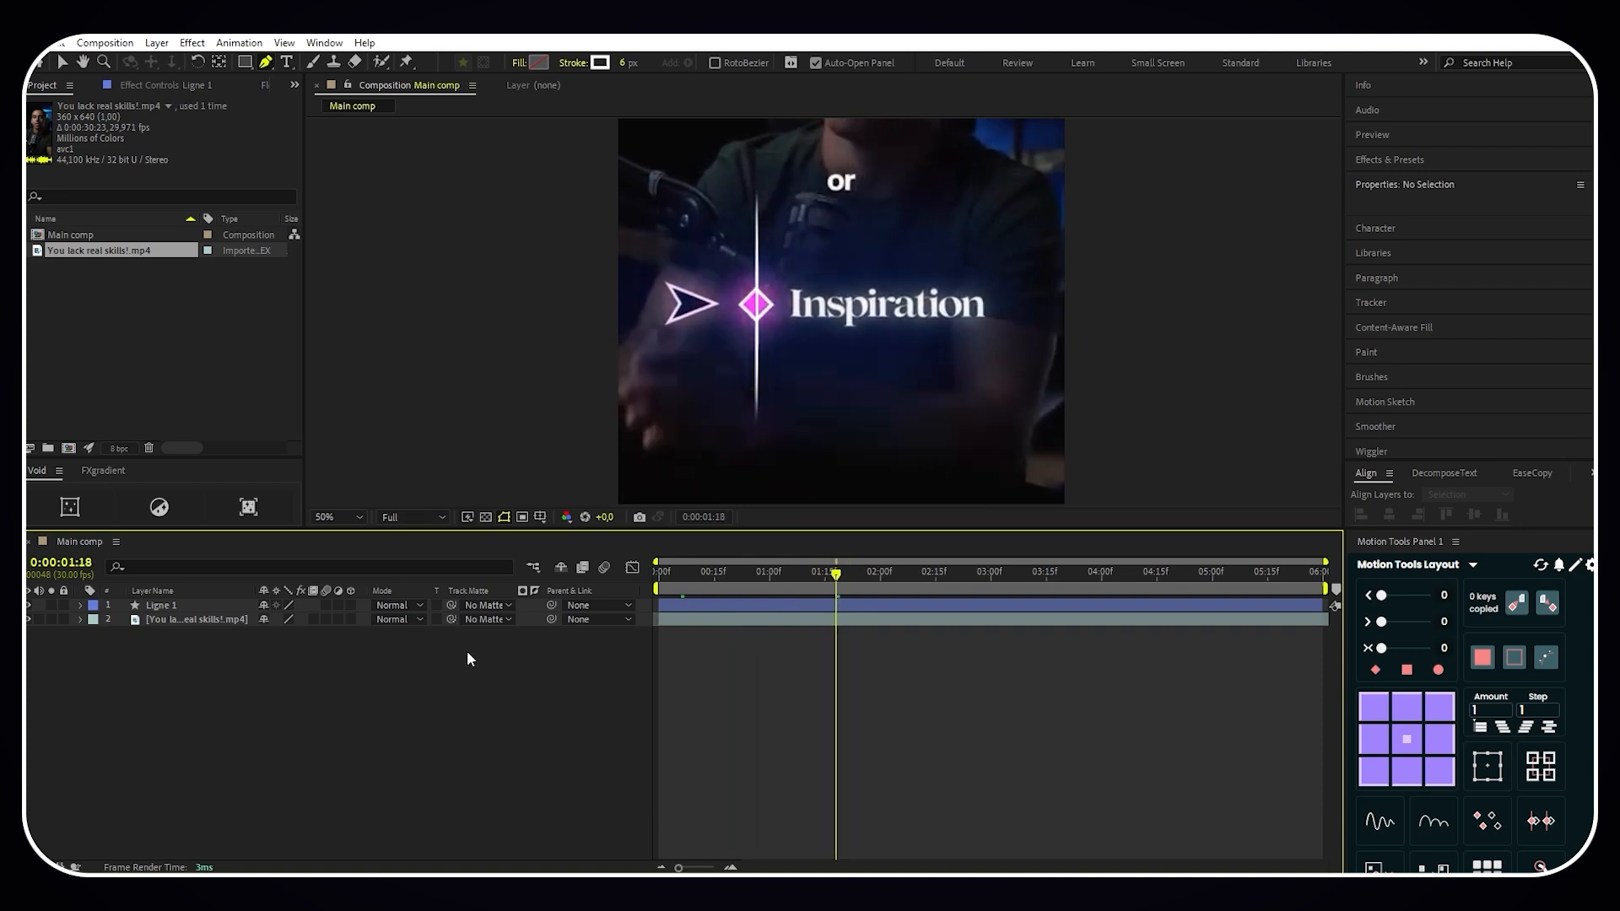
- Trace the reference arrow with the Pen tool as a closed four-point shape on a new layer
key("h")
scroll(680, 350, "up", 2)
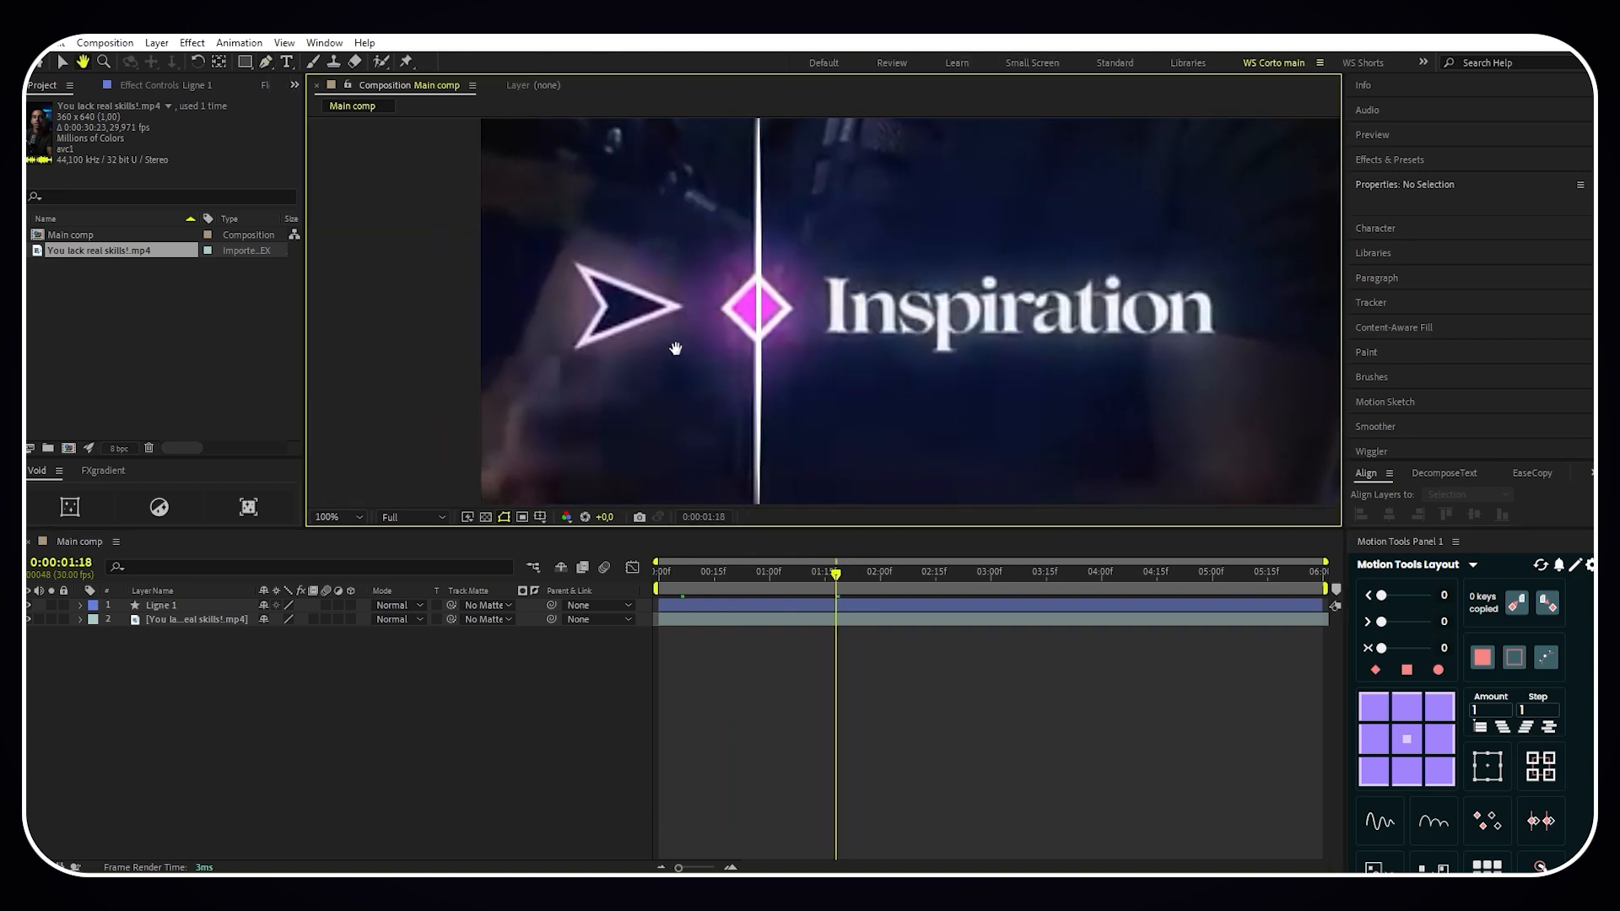
left_click_drag(675, 348, 727, 359)
key("g")
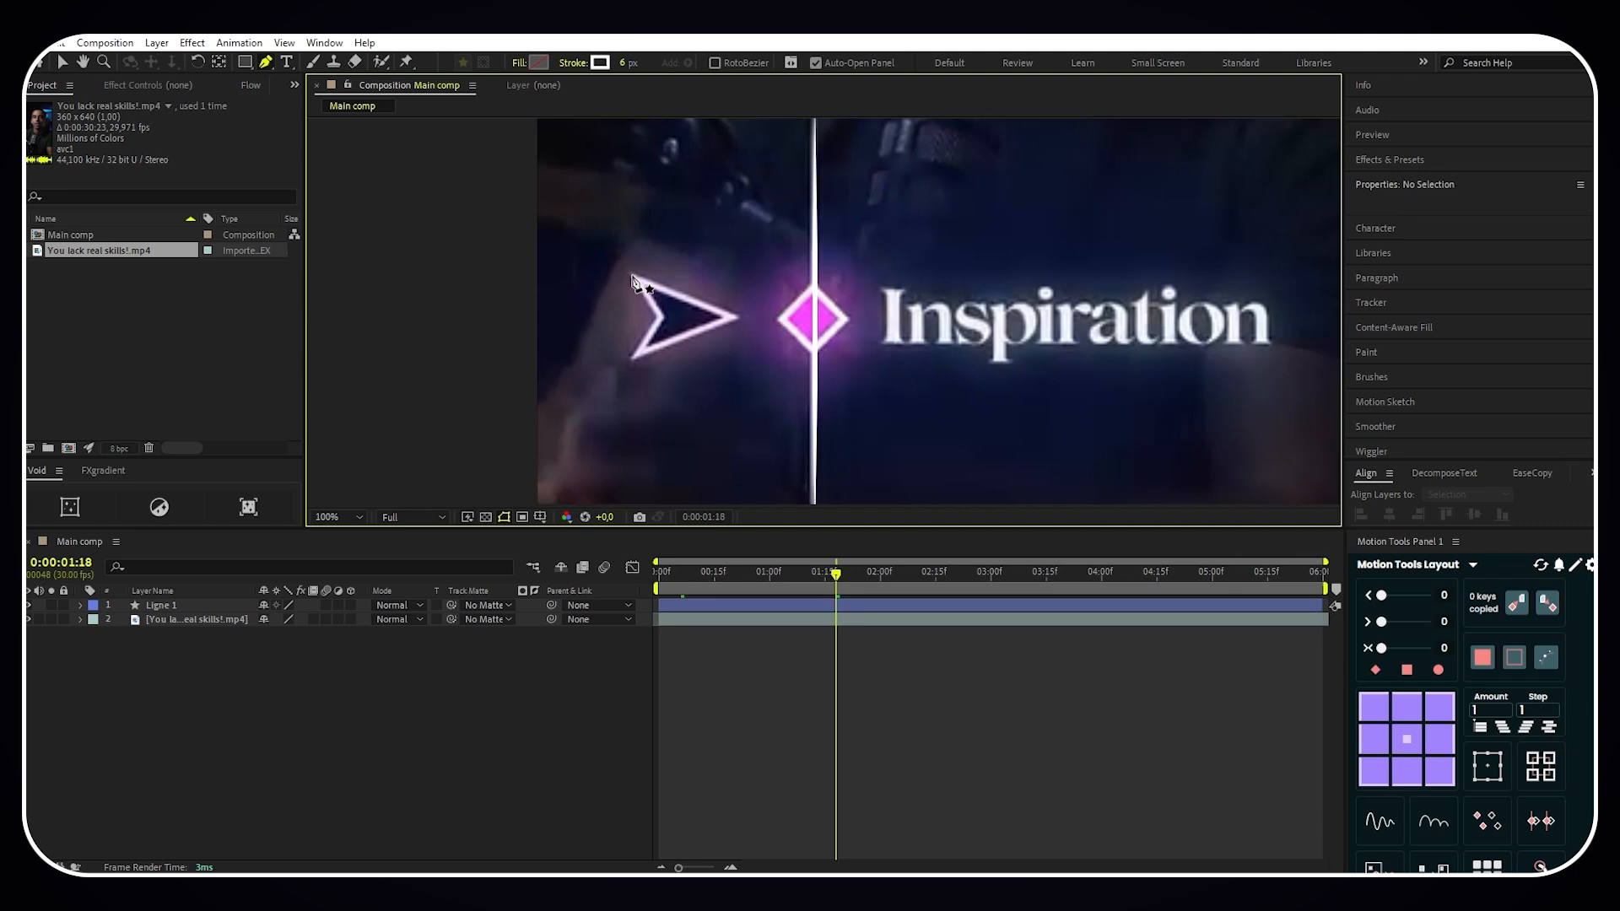
left_click(633, 276)
left_click(661, 320)
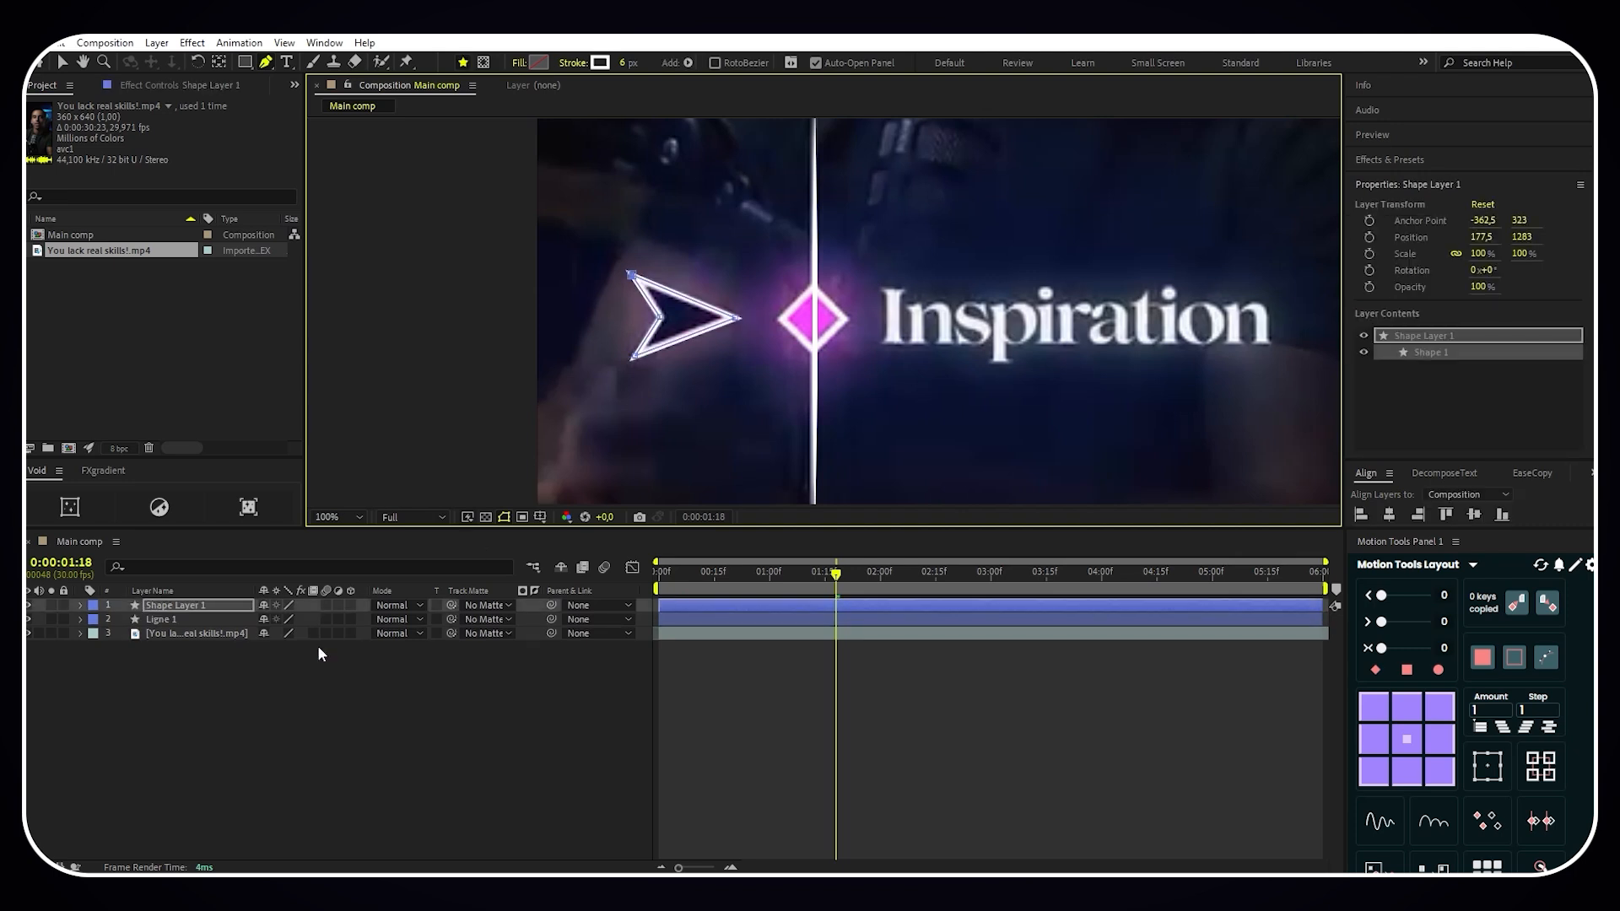
- Hide the video layer and give the arrow a solid dark blue fill, hex 0B1432
left_click(30, 634)
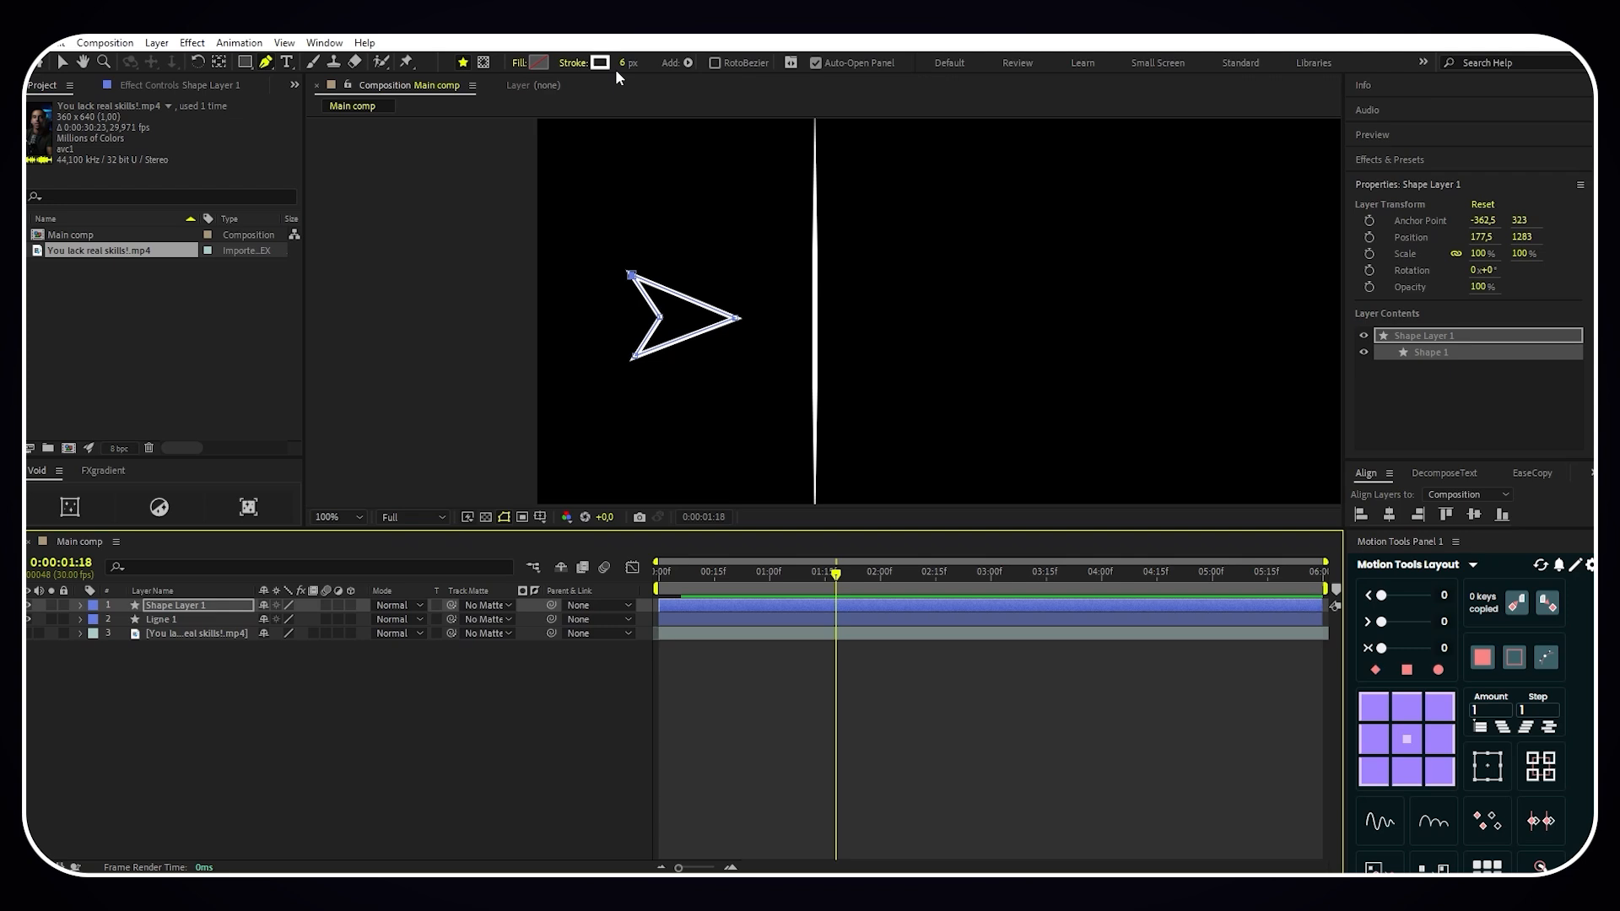
left_click(518, 64)
left_click(753, 406)
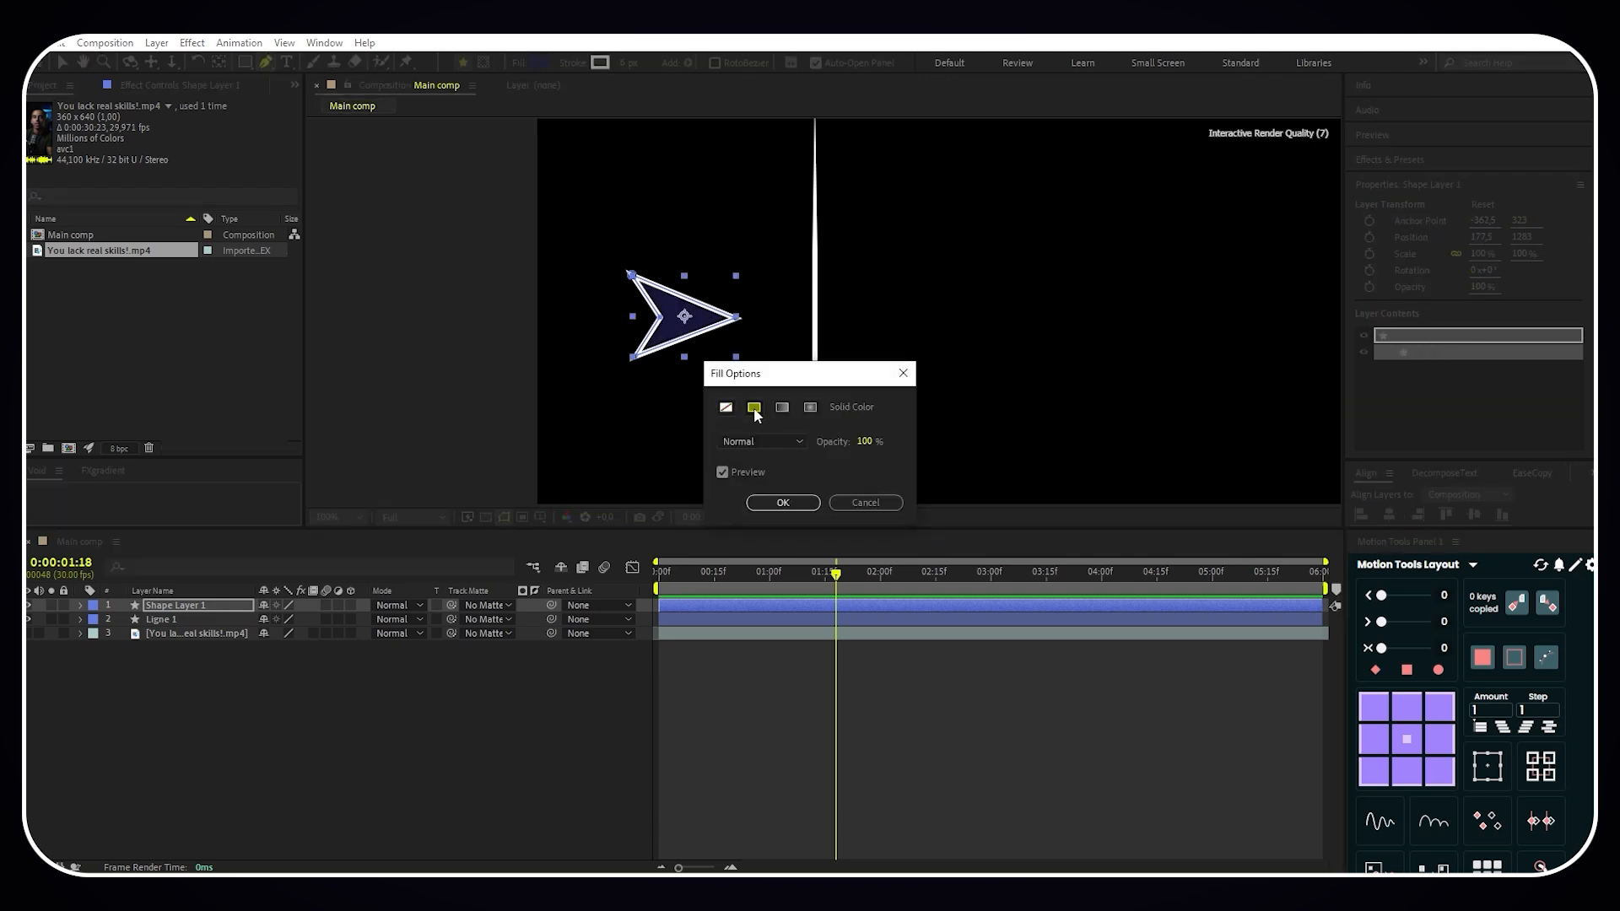
left_click(761, 503)
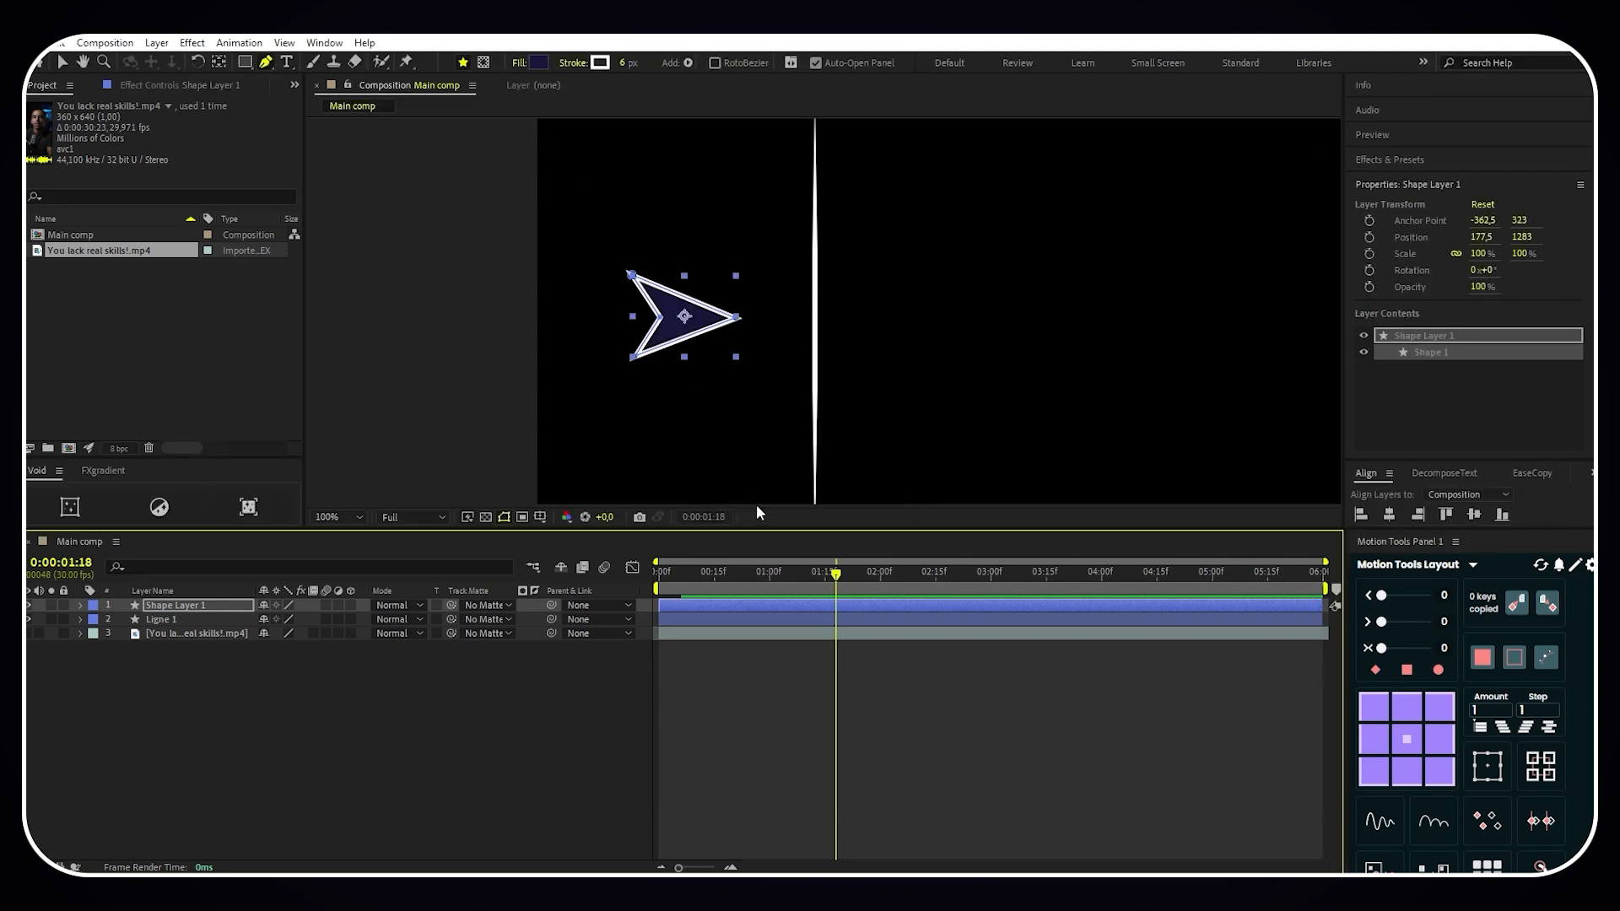
left_click(538, 63)
left_click_drag(372, 427, 414, 406)
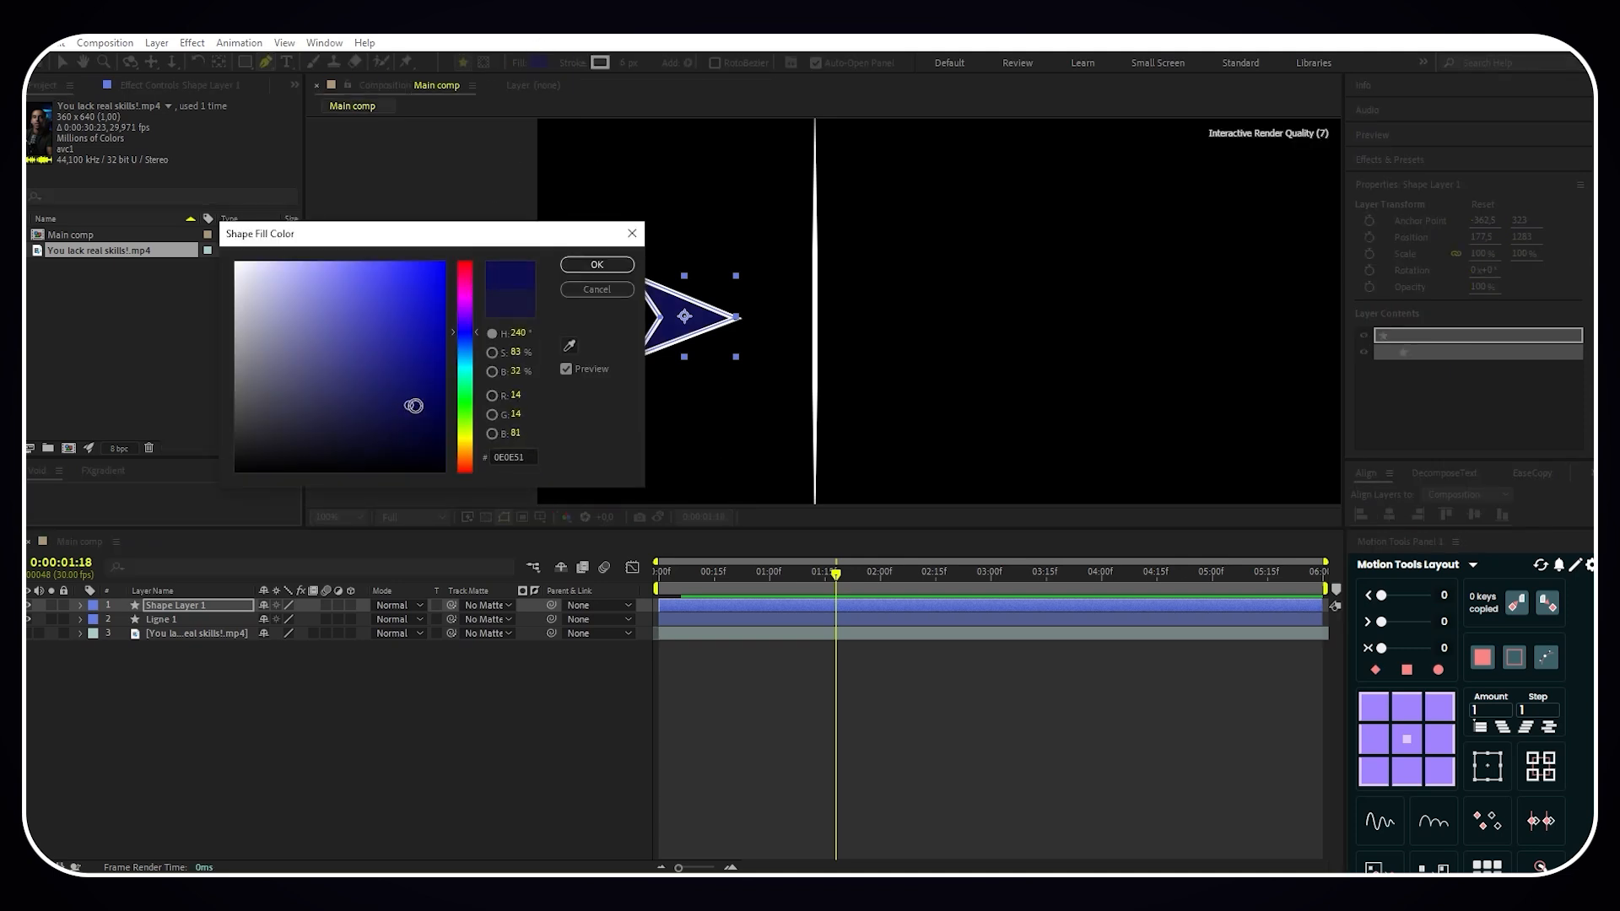
left_click(599, 265)
- Rename the arrow's shape layer as Curseur
right_click(199, 604)
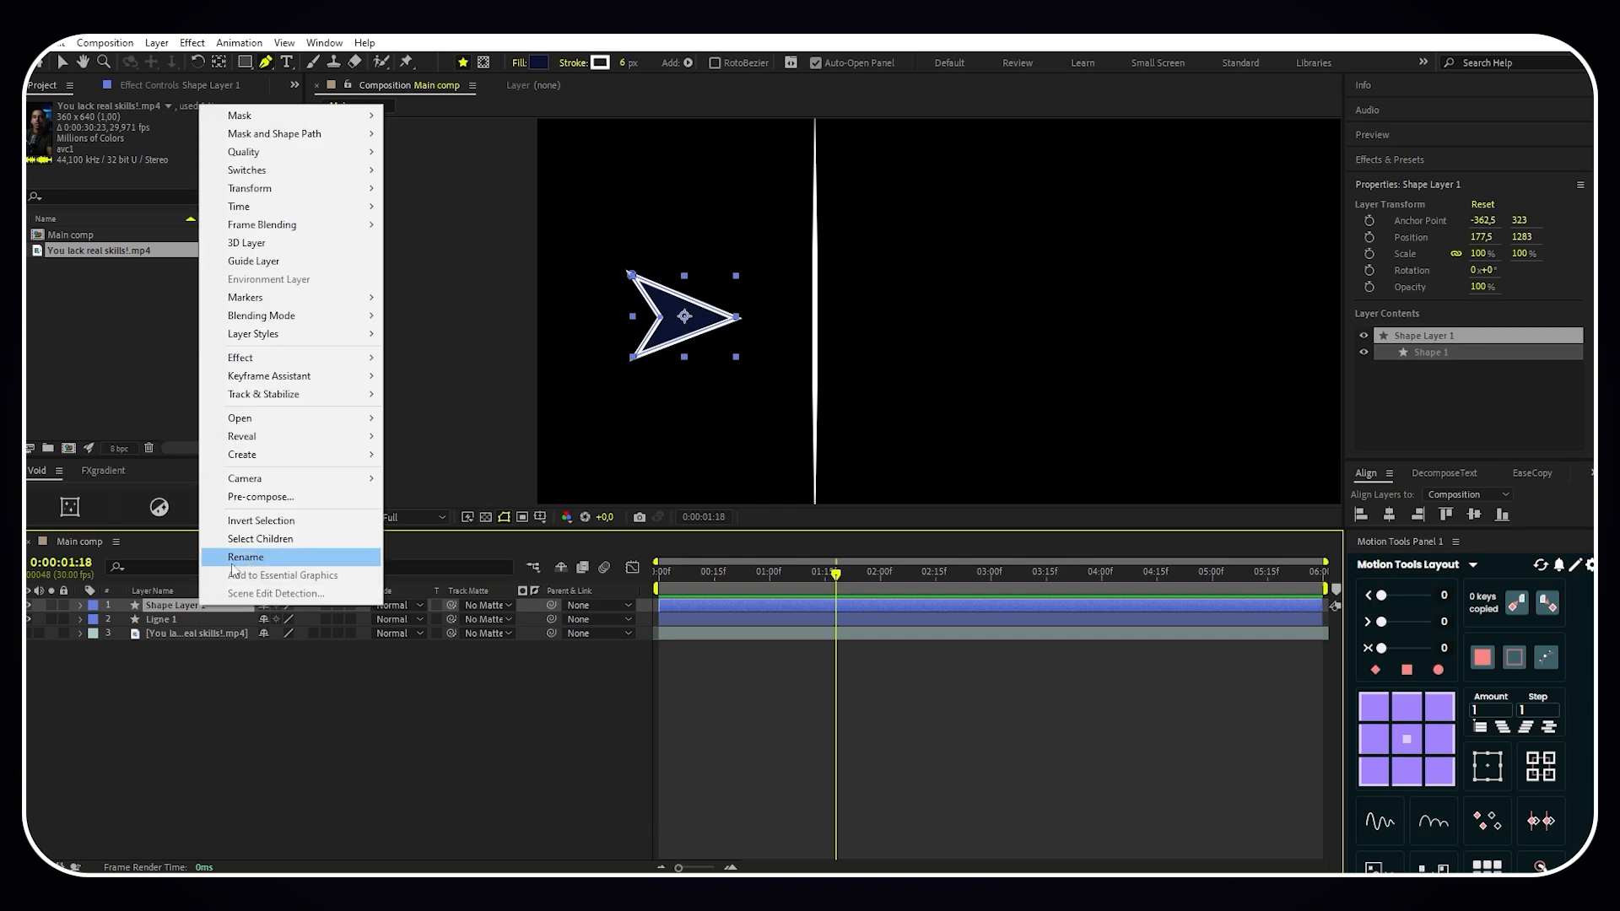
left_click(246, 556)
key("BackSpace")
type("Curseur")
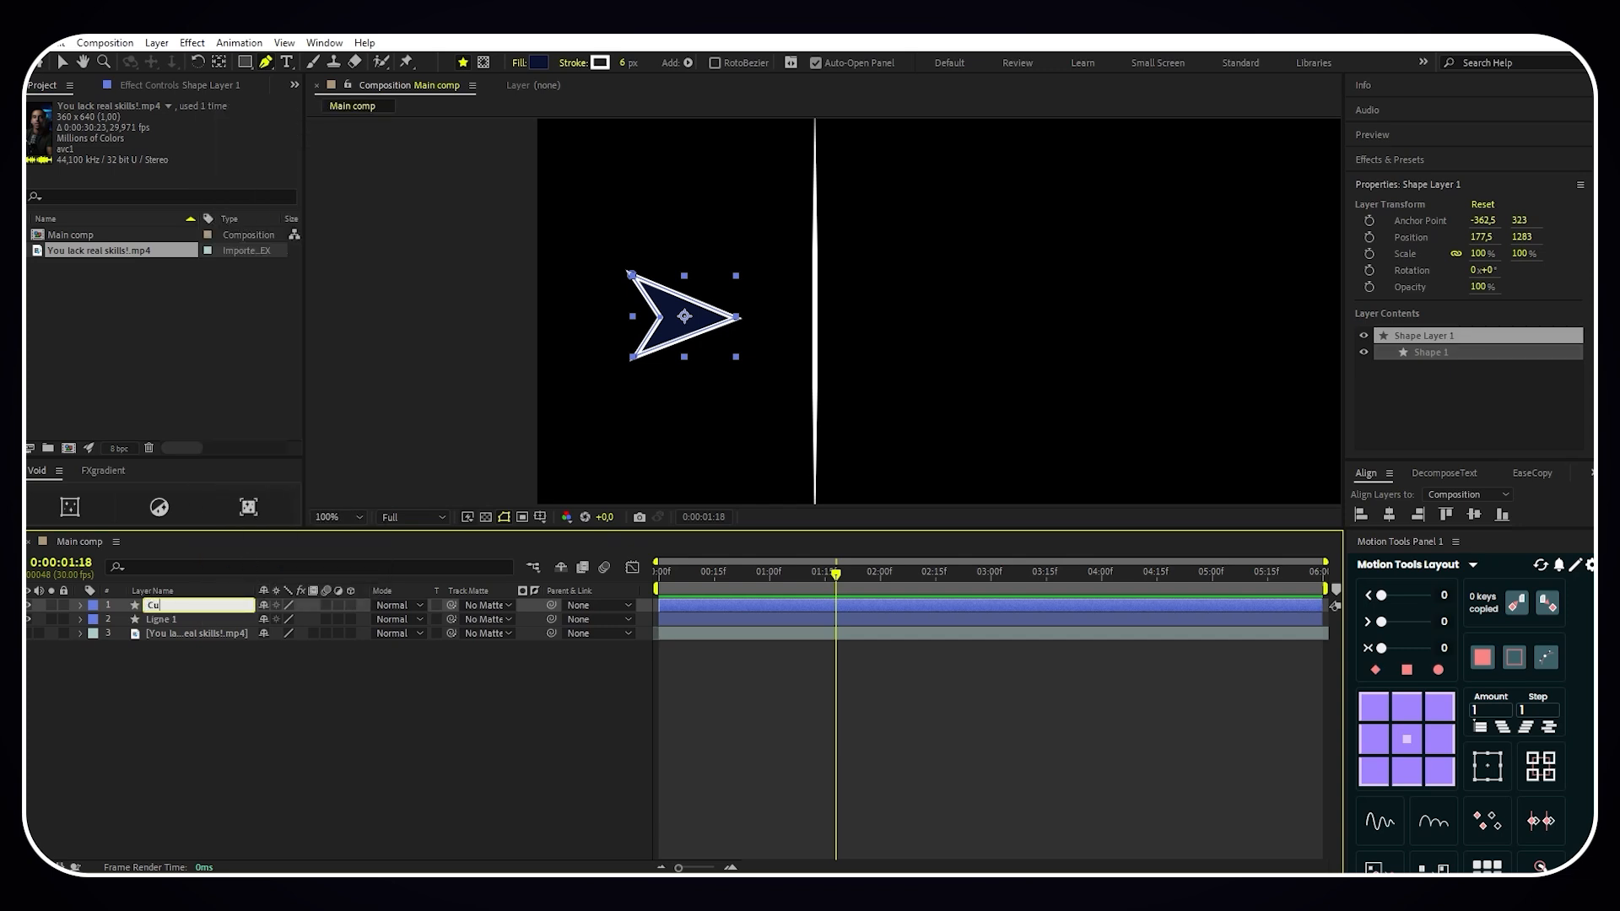
key("Return")
- Reveal Ligne 1's keyframes and Curseur's Position, and move Ligne 1's second End keyframe to 0:00:00:05
left_click(209, 623)
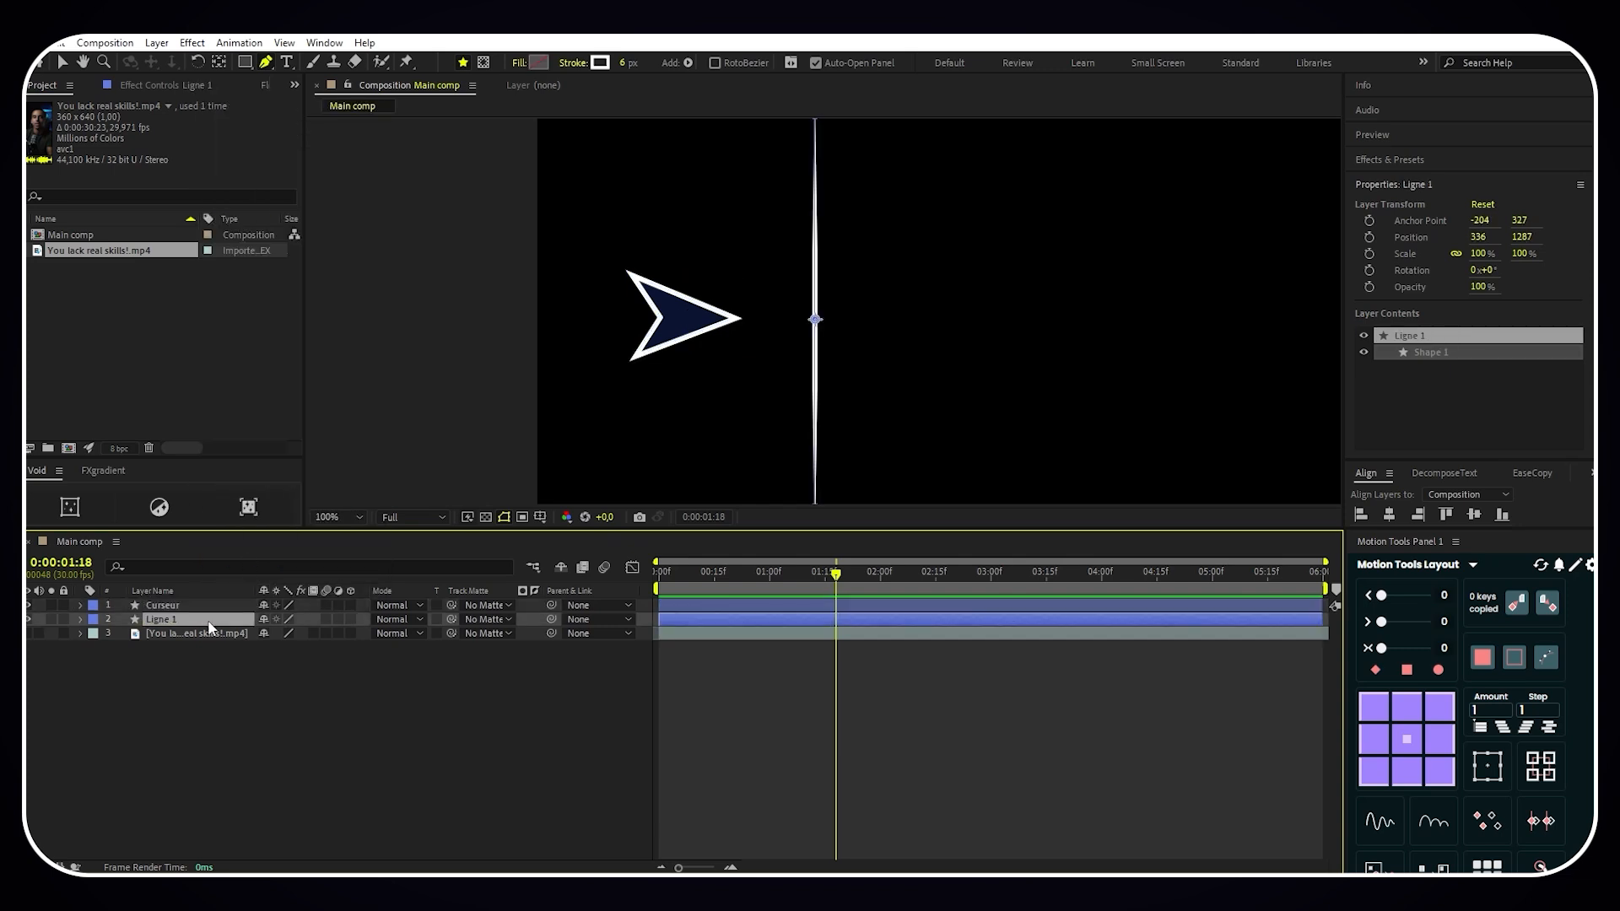
key("u")
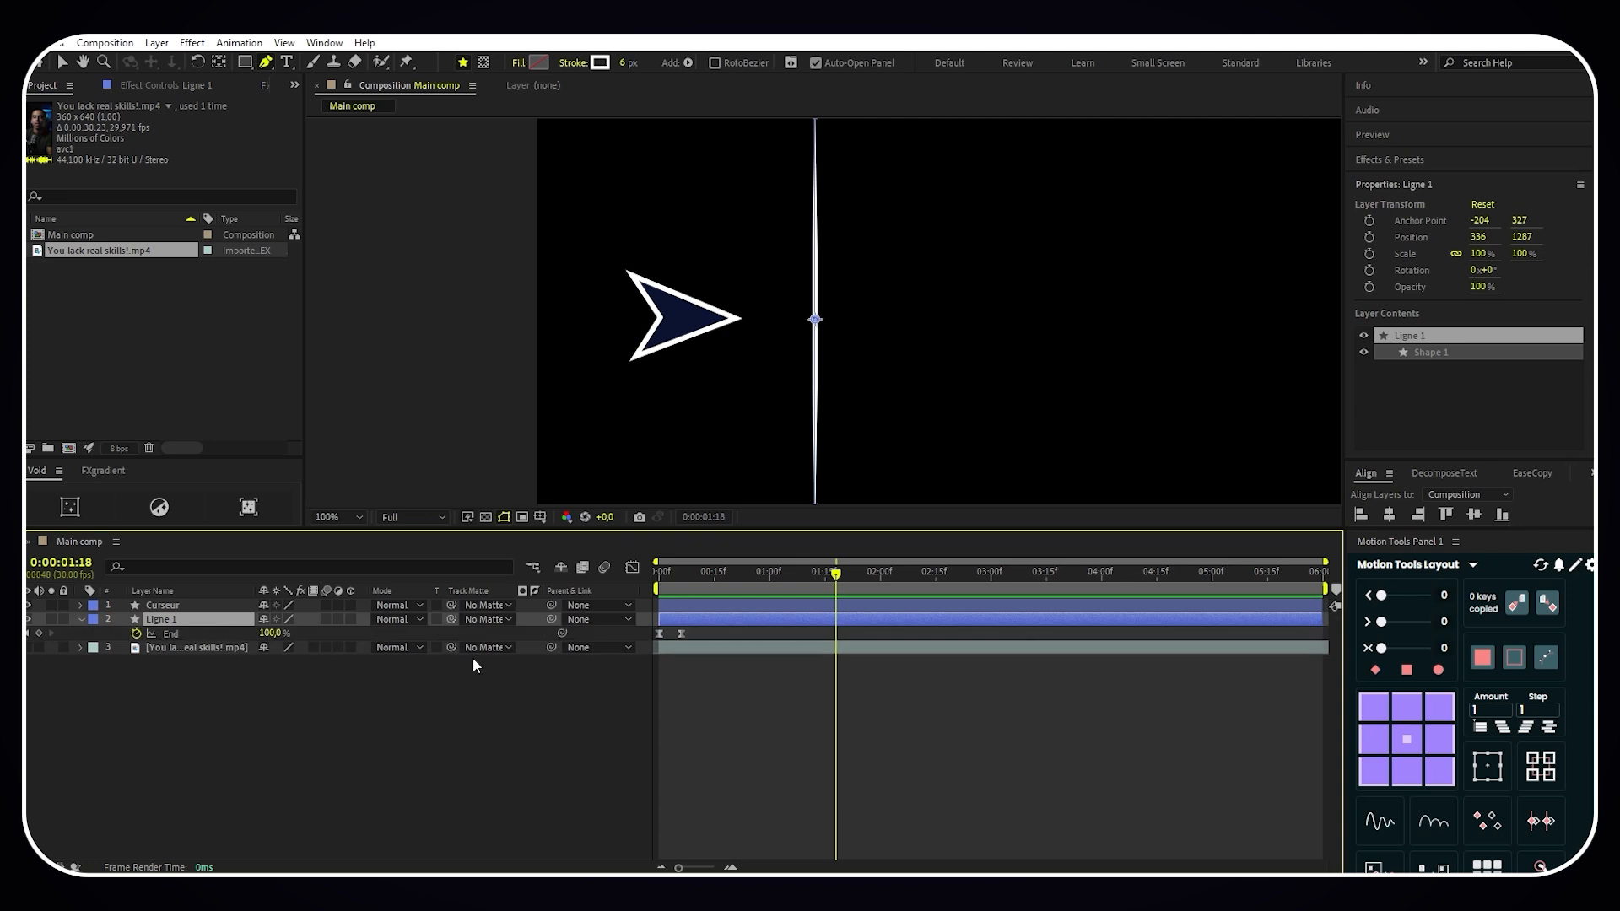
key("Home")
left_click(218, 607)
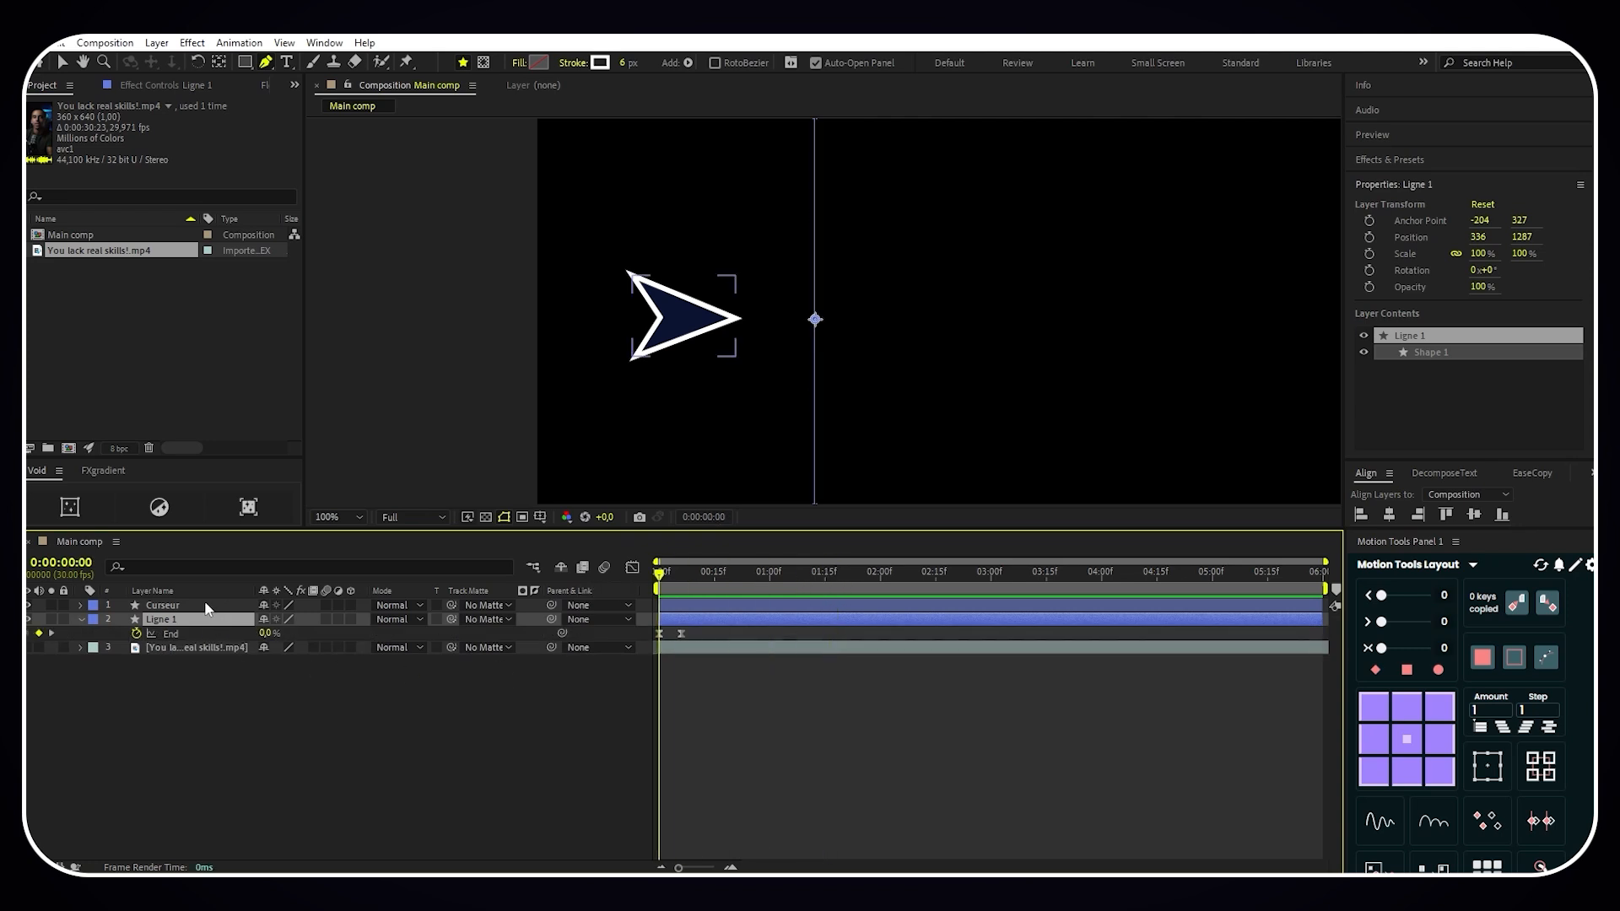
key("p")
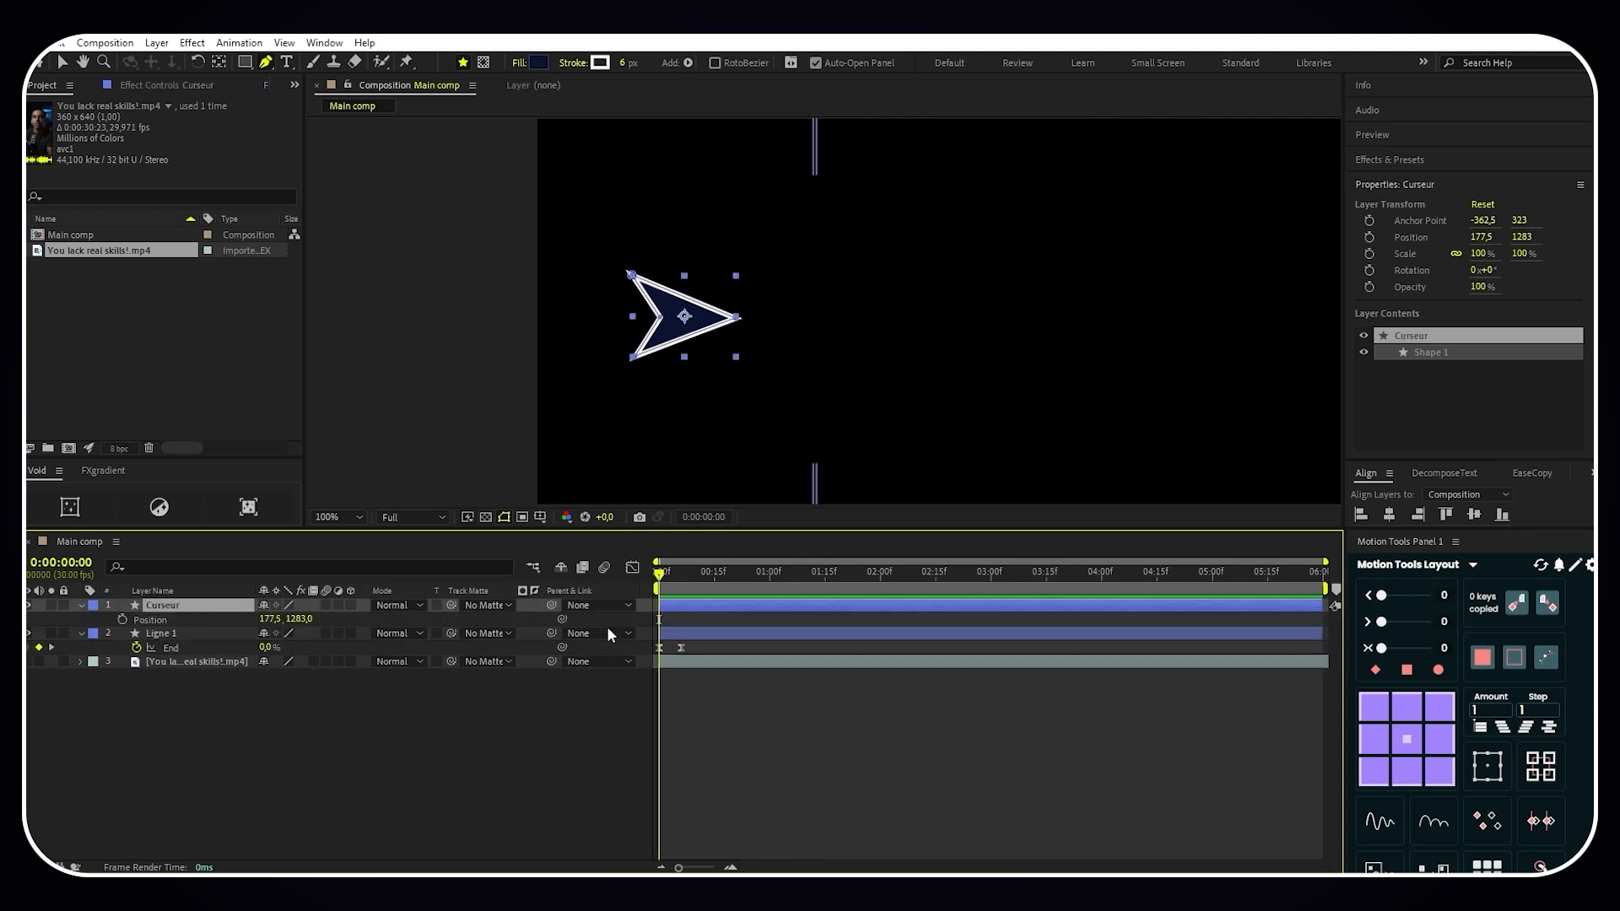
left_click(671, 575)
left_click_drag(672, 581, 680, 584)
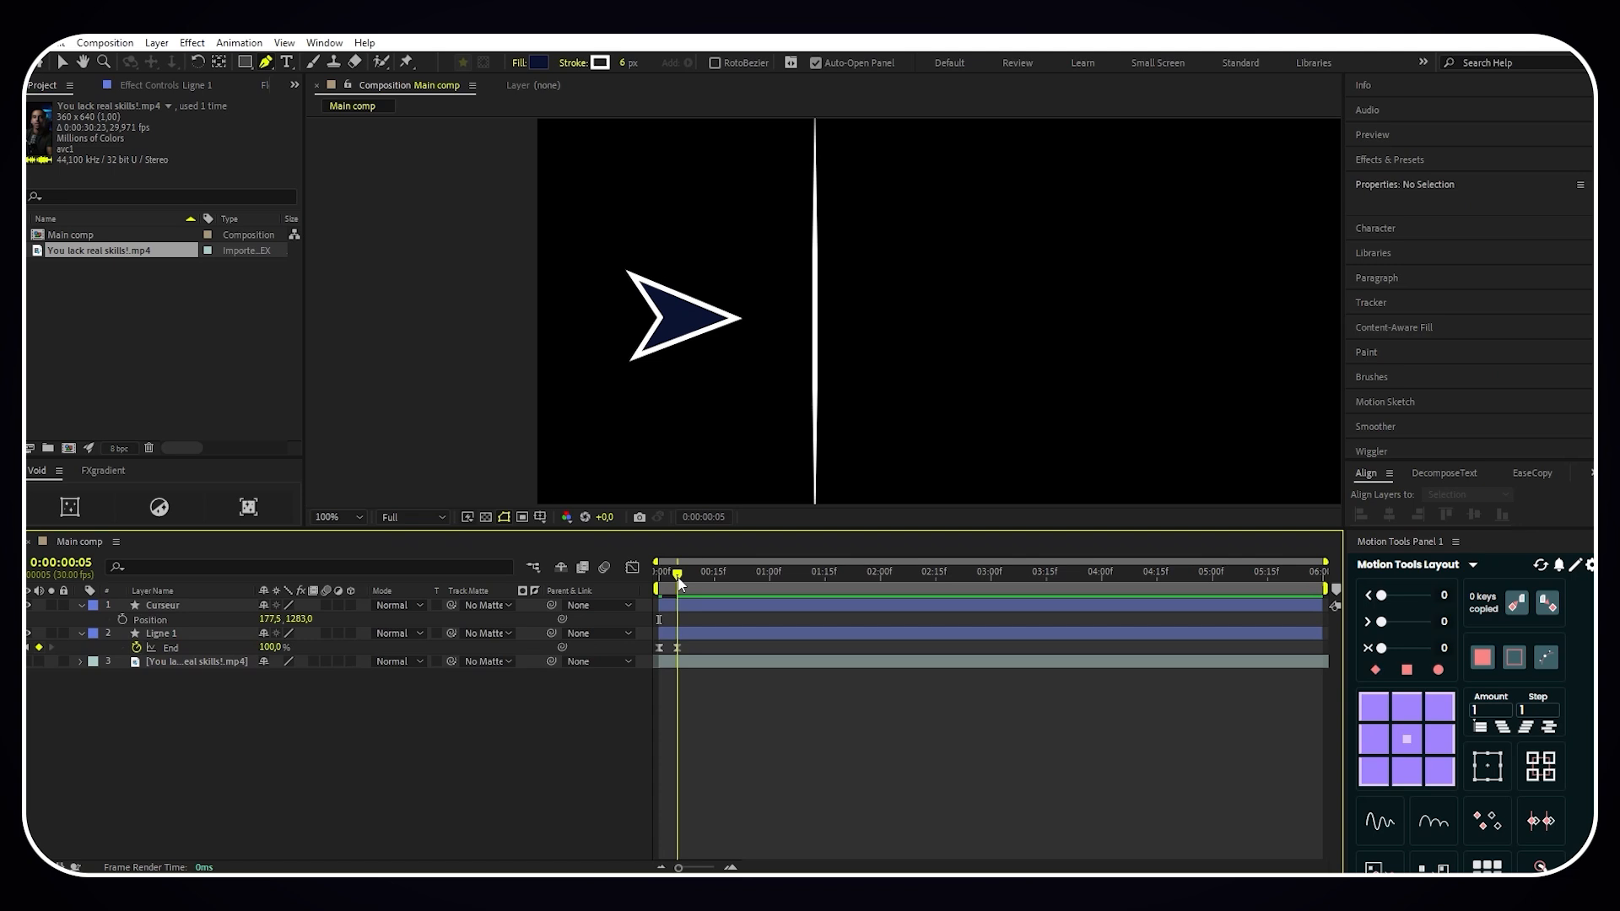
- Keyframe Curseur's Position from 118.5, 1283 at 0:00:00:00 to 177.5, 1283 at 0:00:00:05
left_click(122, 619)
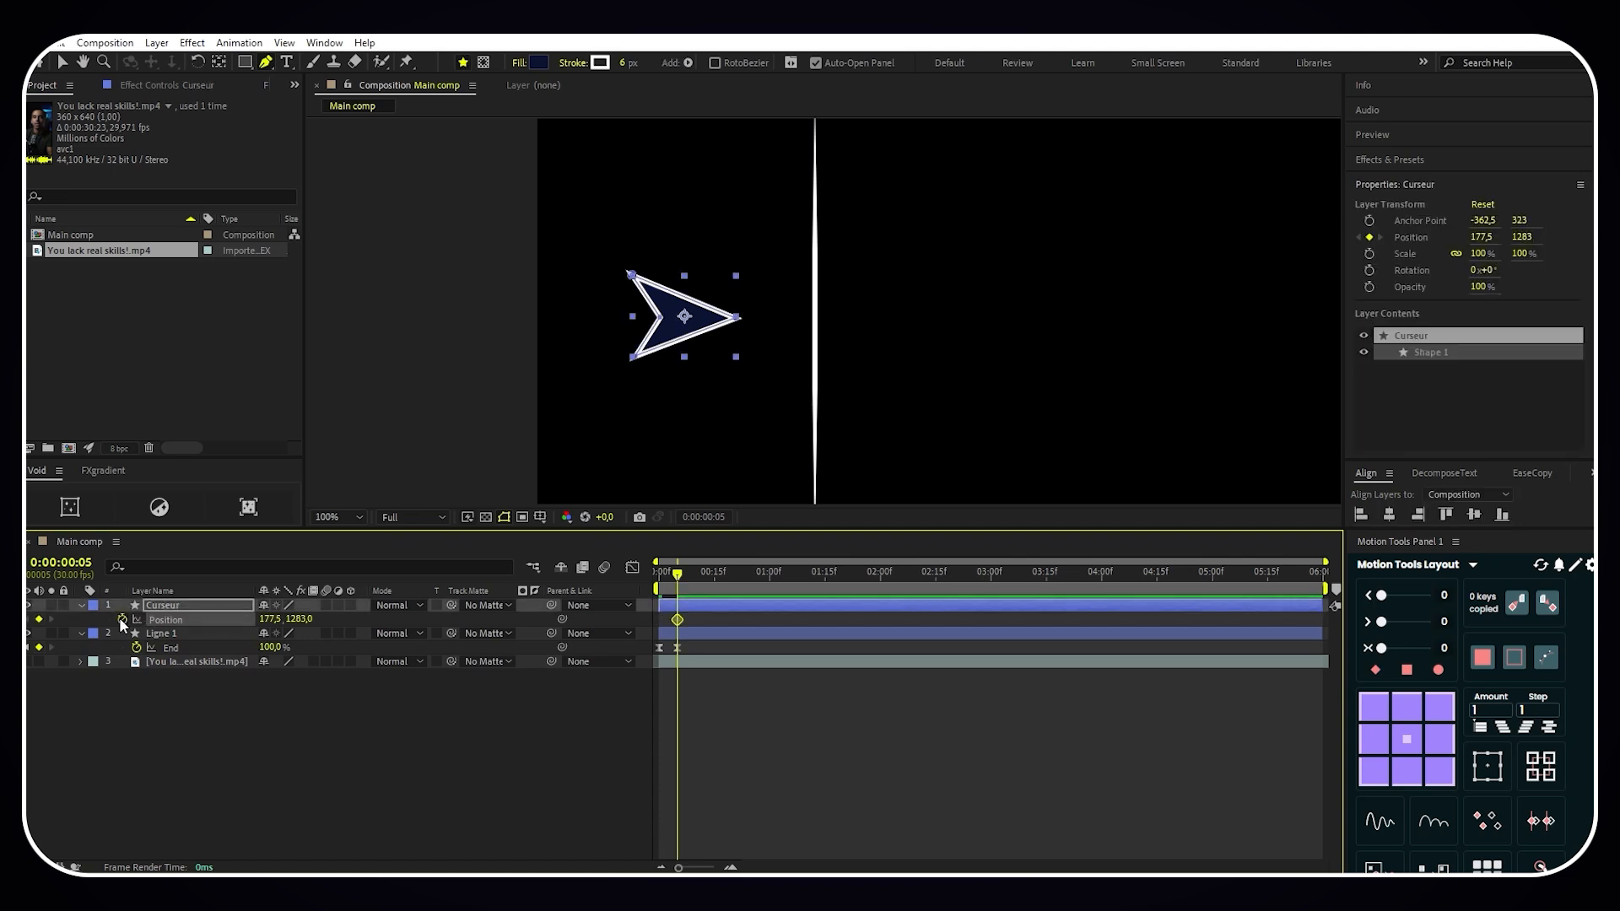
left_click(674, 576)
left_click_drag(675, 579, 648, 580)
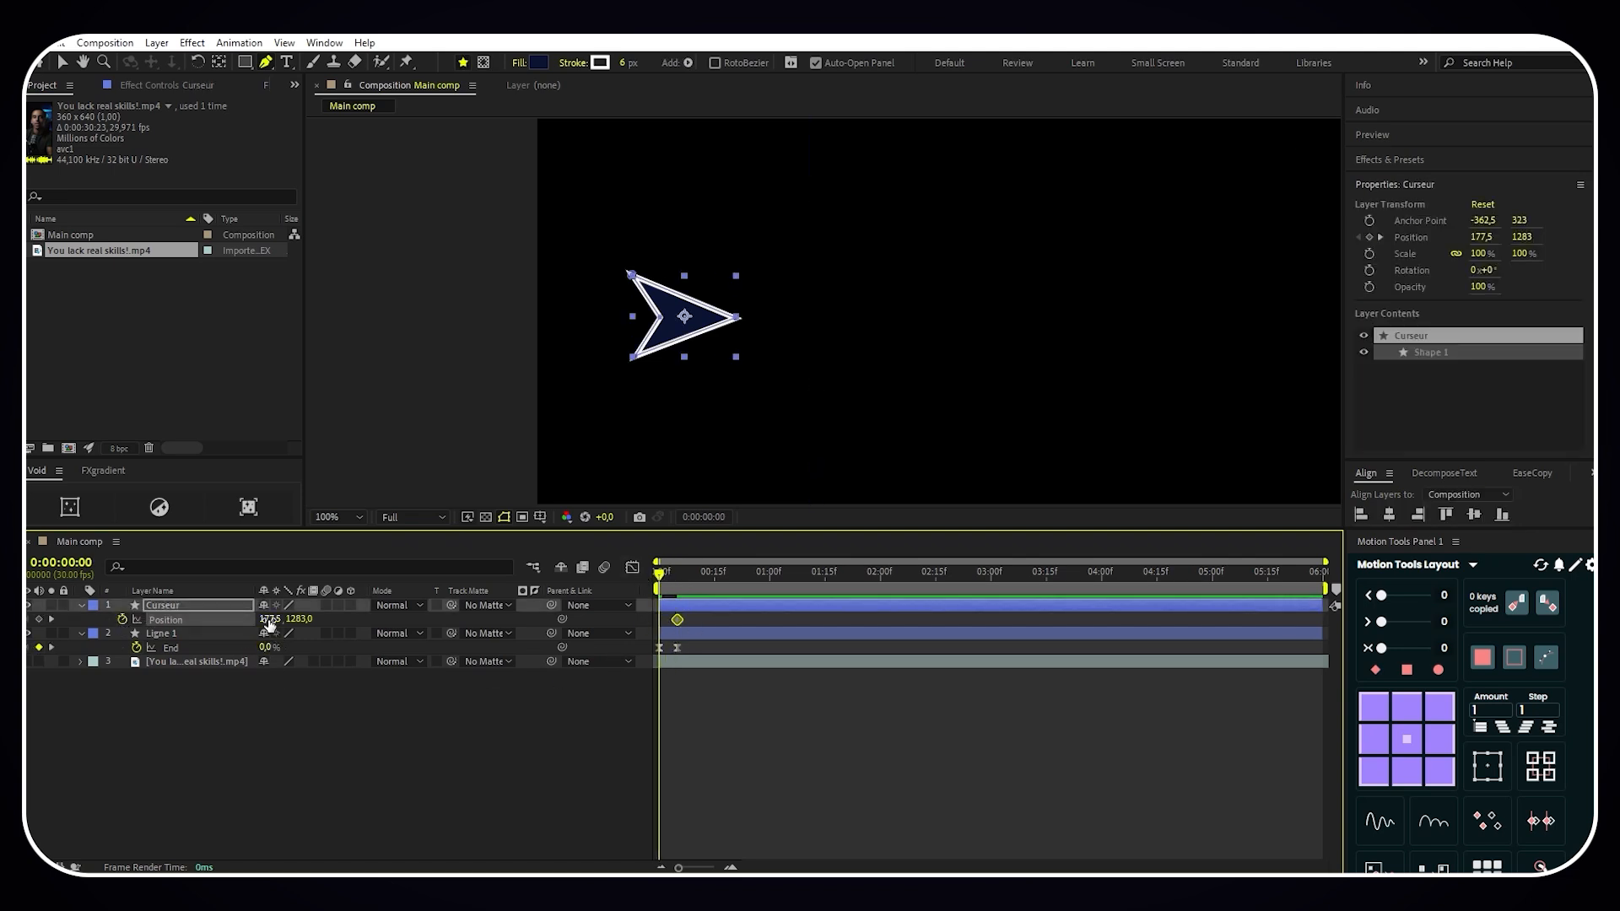
left_click_drag(270, 619, 223, 618)
- Apply Easy Ease to both Position keyframes of Curseur
left_click_drag(692, 617, 607, 638)
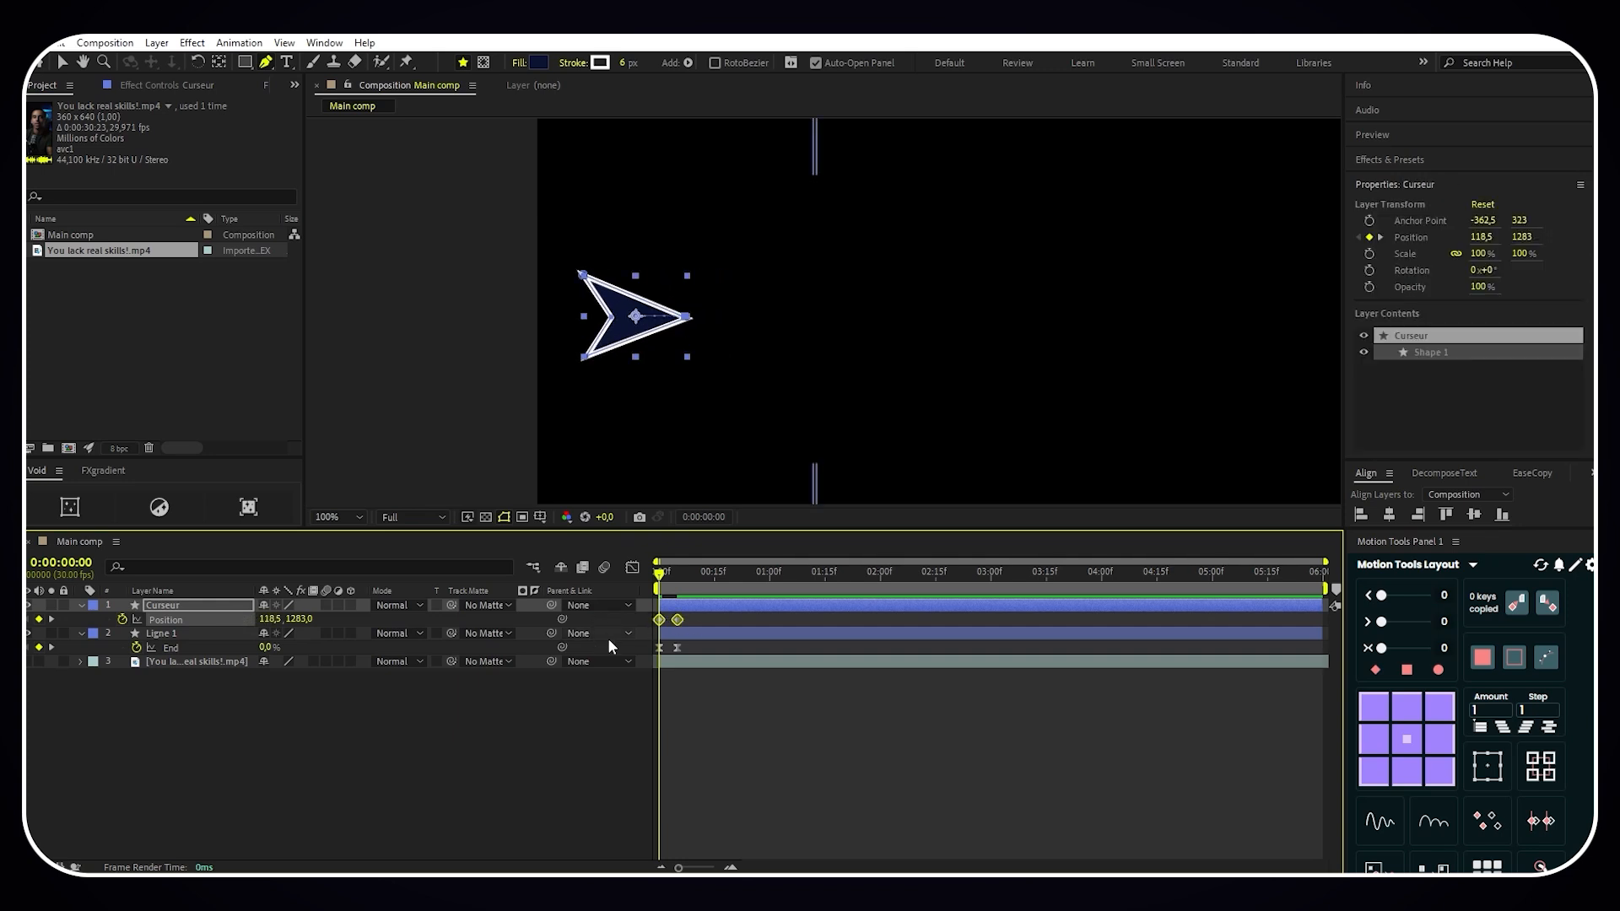
key("F9")
scroll(961, 317, "down", 1)
left_click_drag(956, 321, 868, 324)
left_click(627, 675)
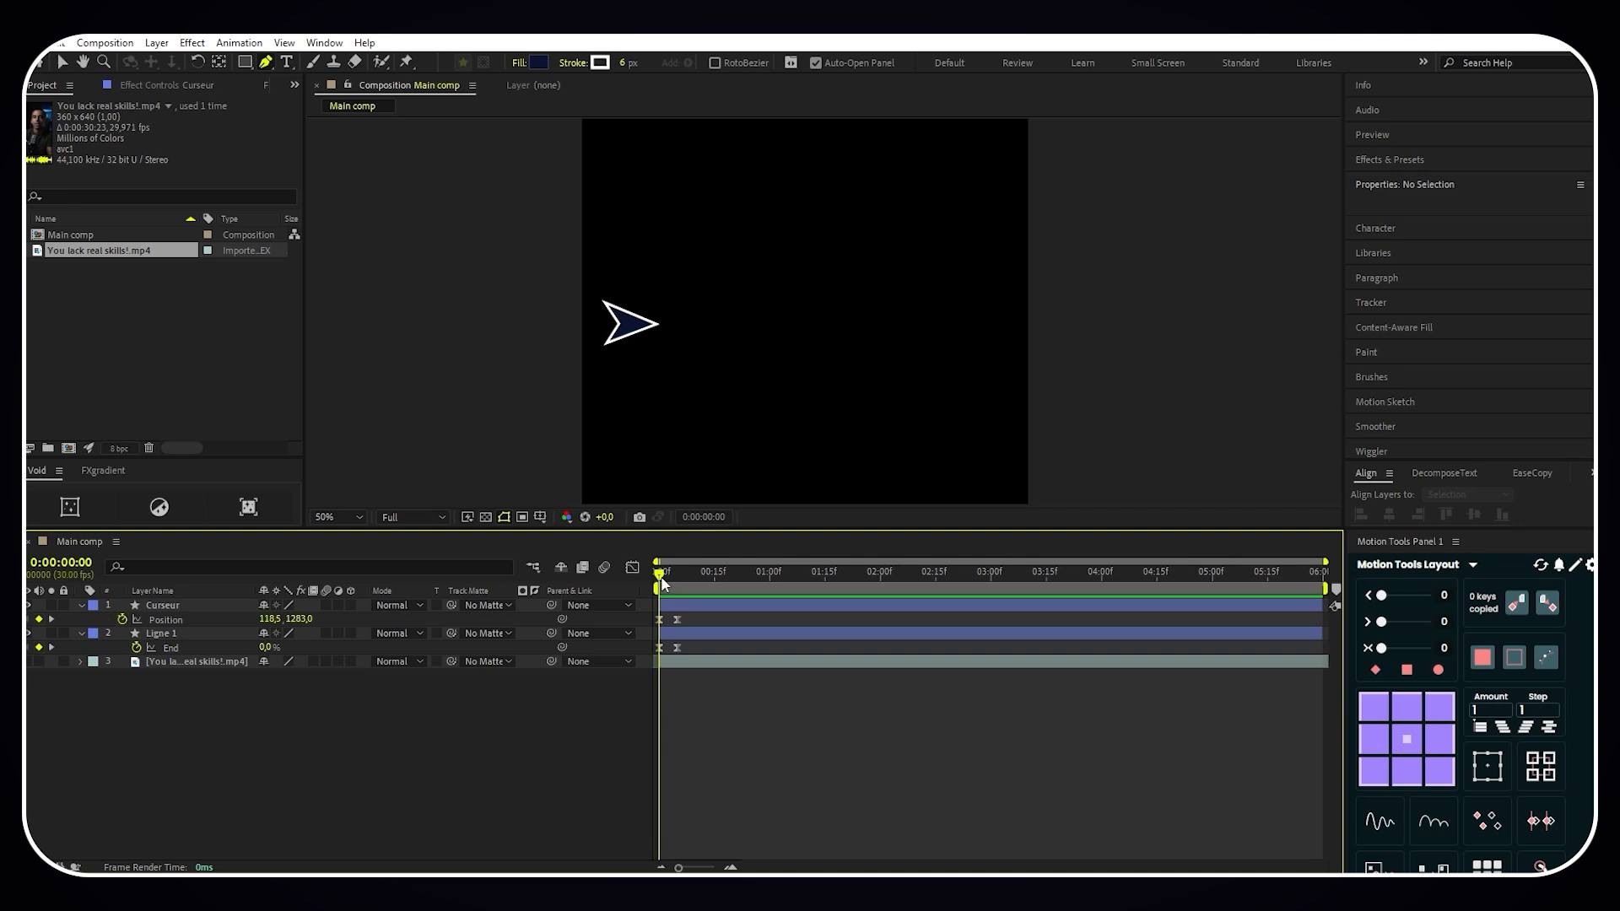
- Show the video layer at 0:00:01:18 and set Ligne 1's Position to 334, 1287 to align it with the reference line
left_click_drag(662, 582, 836, 581)
left_click(27, 661)
scroll(734, 331, "up", 3)
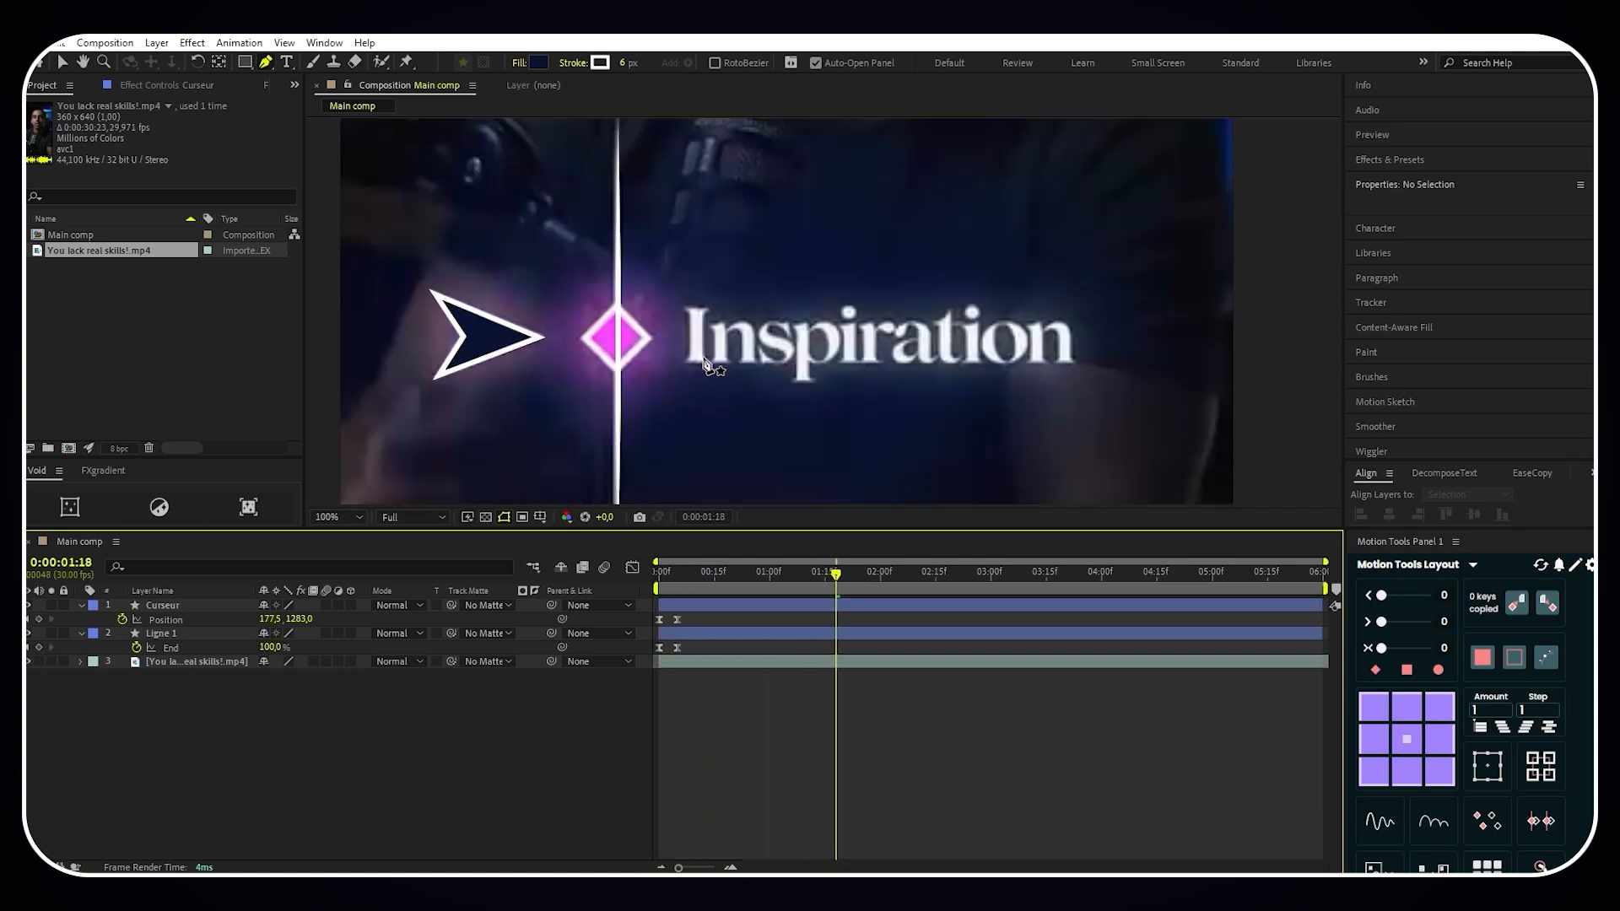
scroll(675, 384, "down", 2)
left_click(186, 635)
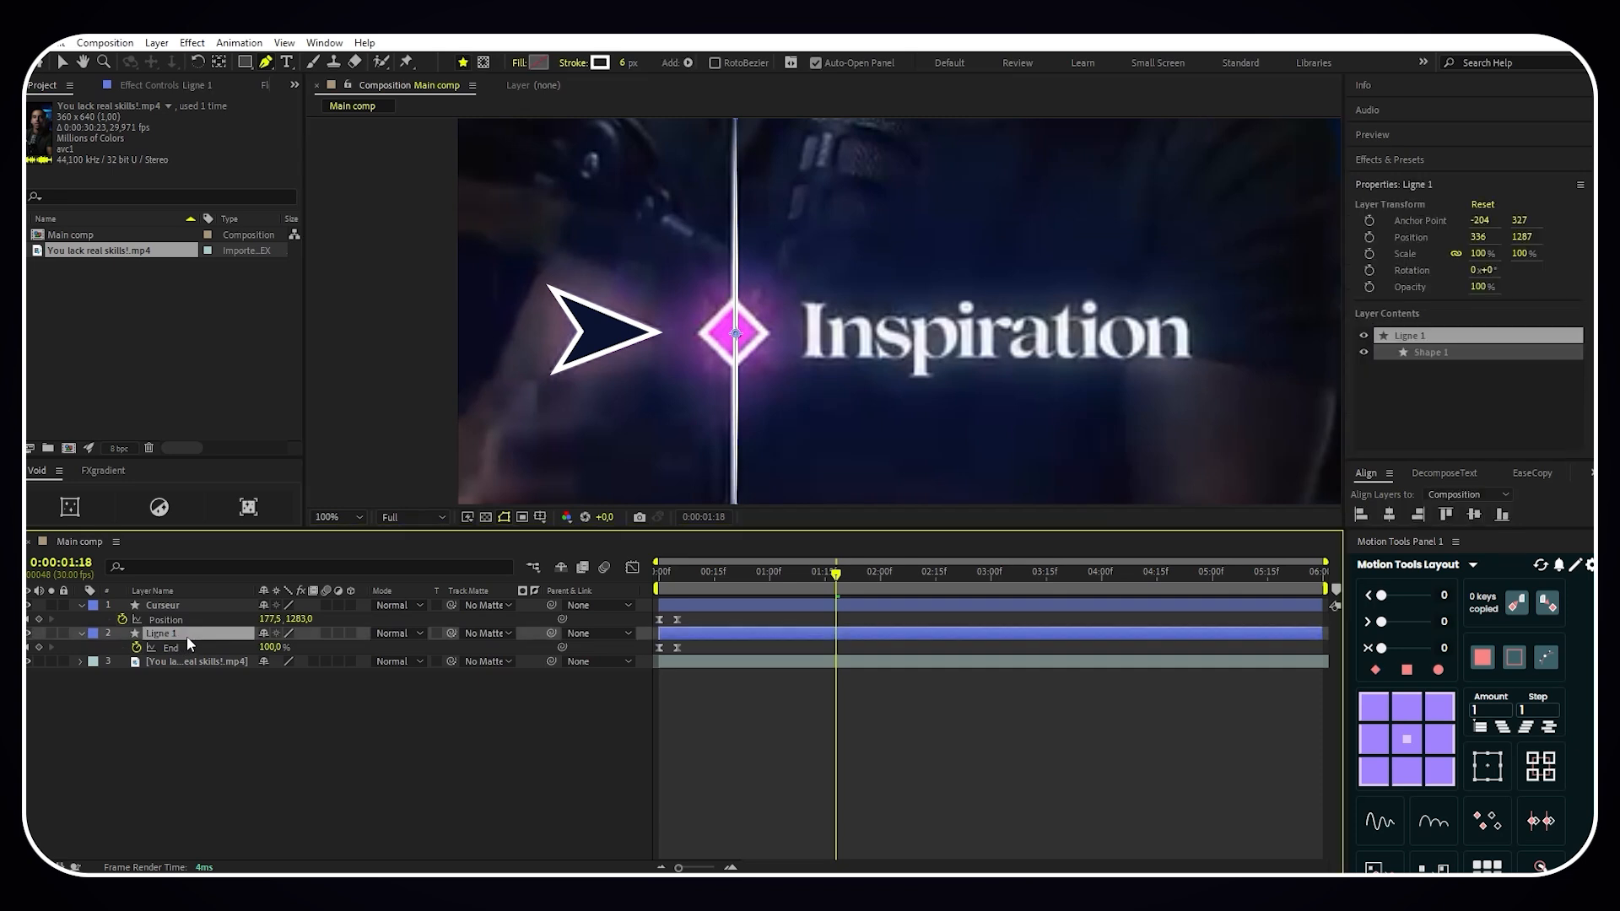
key("p")
left_click_drag(266, 656, 258, 647)
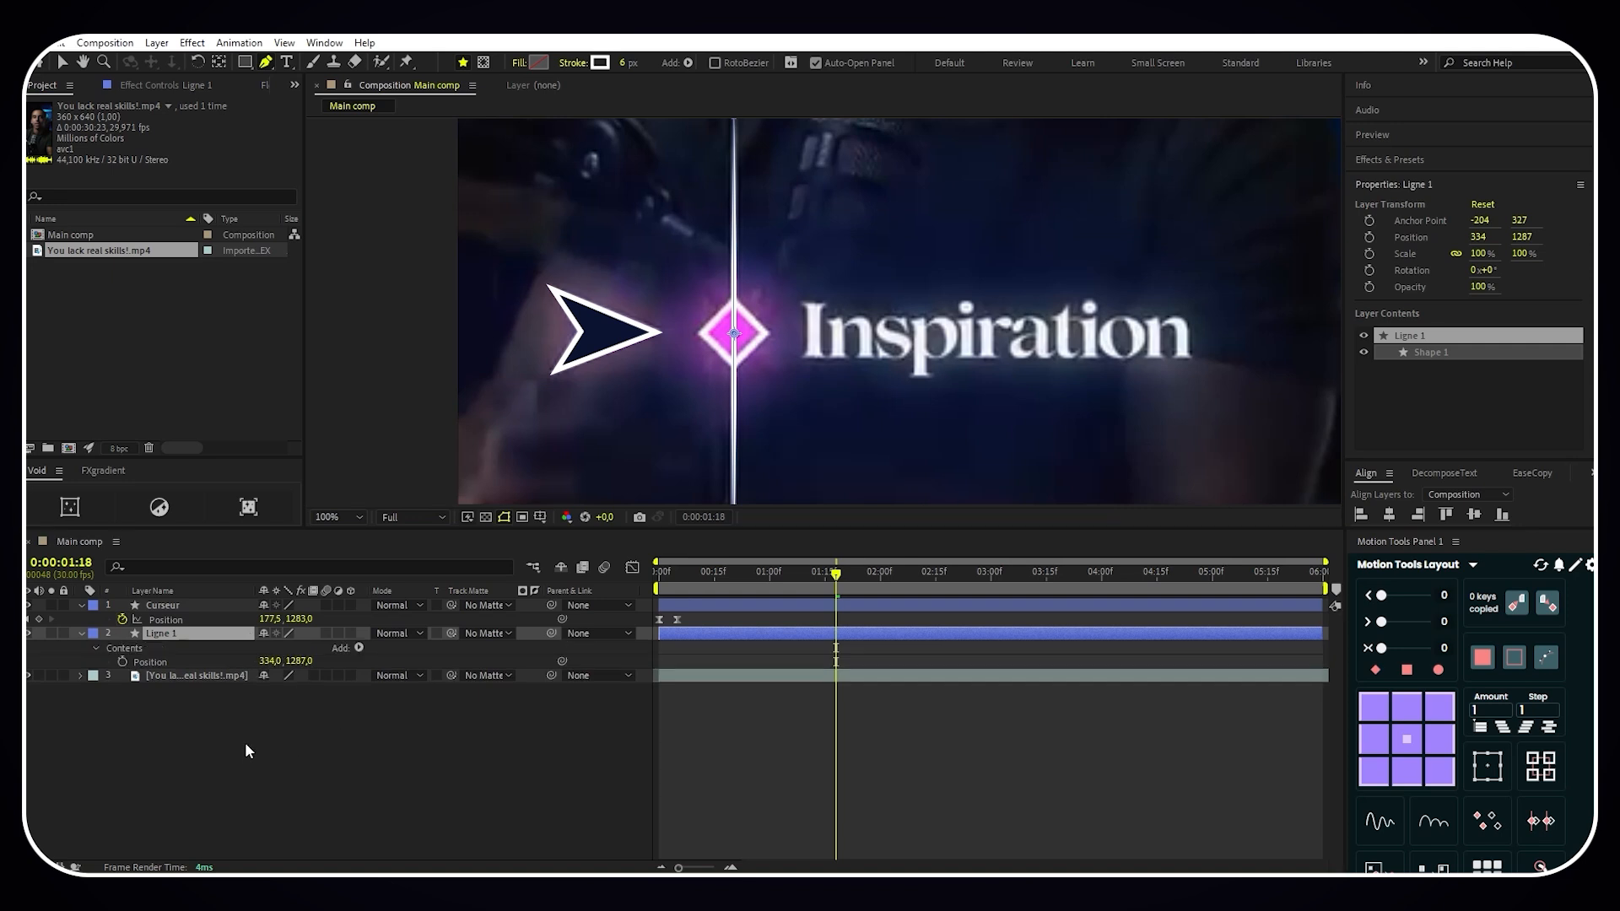
- Draw a square about 64 px wide over the reference diamond on a new shape layer
left_click(271, 732)
left_click(245, 60)
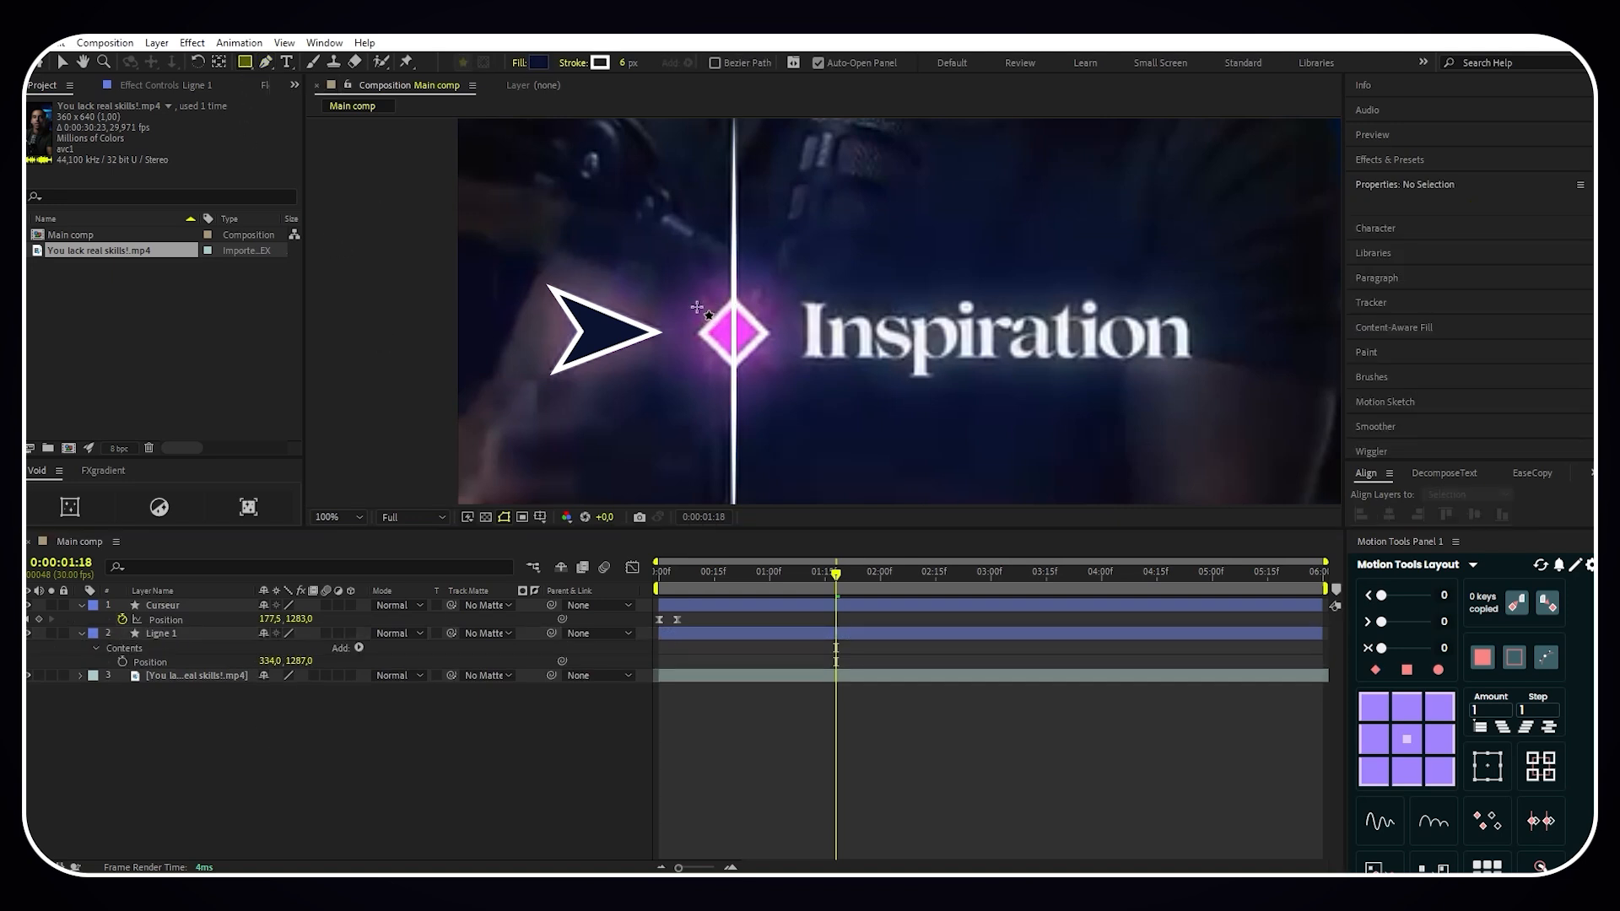
left_click_drag(697, 307, 750, 361)
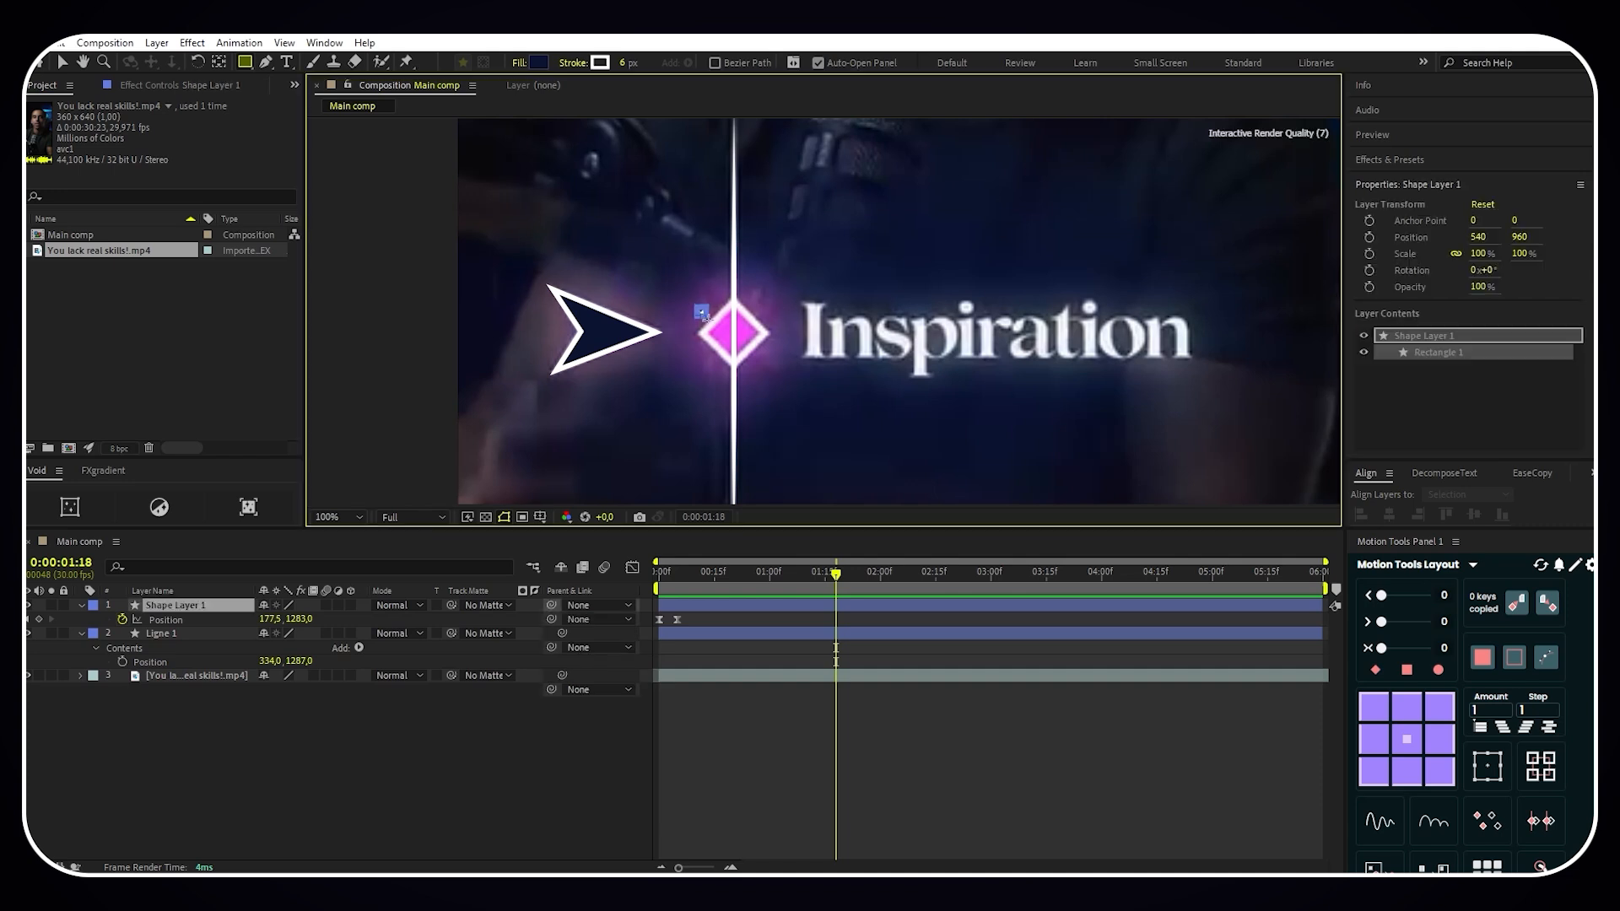
- Set the square layer's Rotation to 45° to form a diamond
left_click(201, 607)
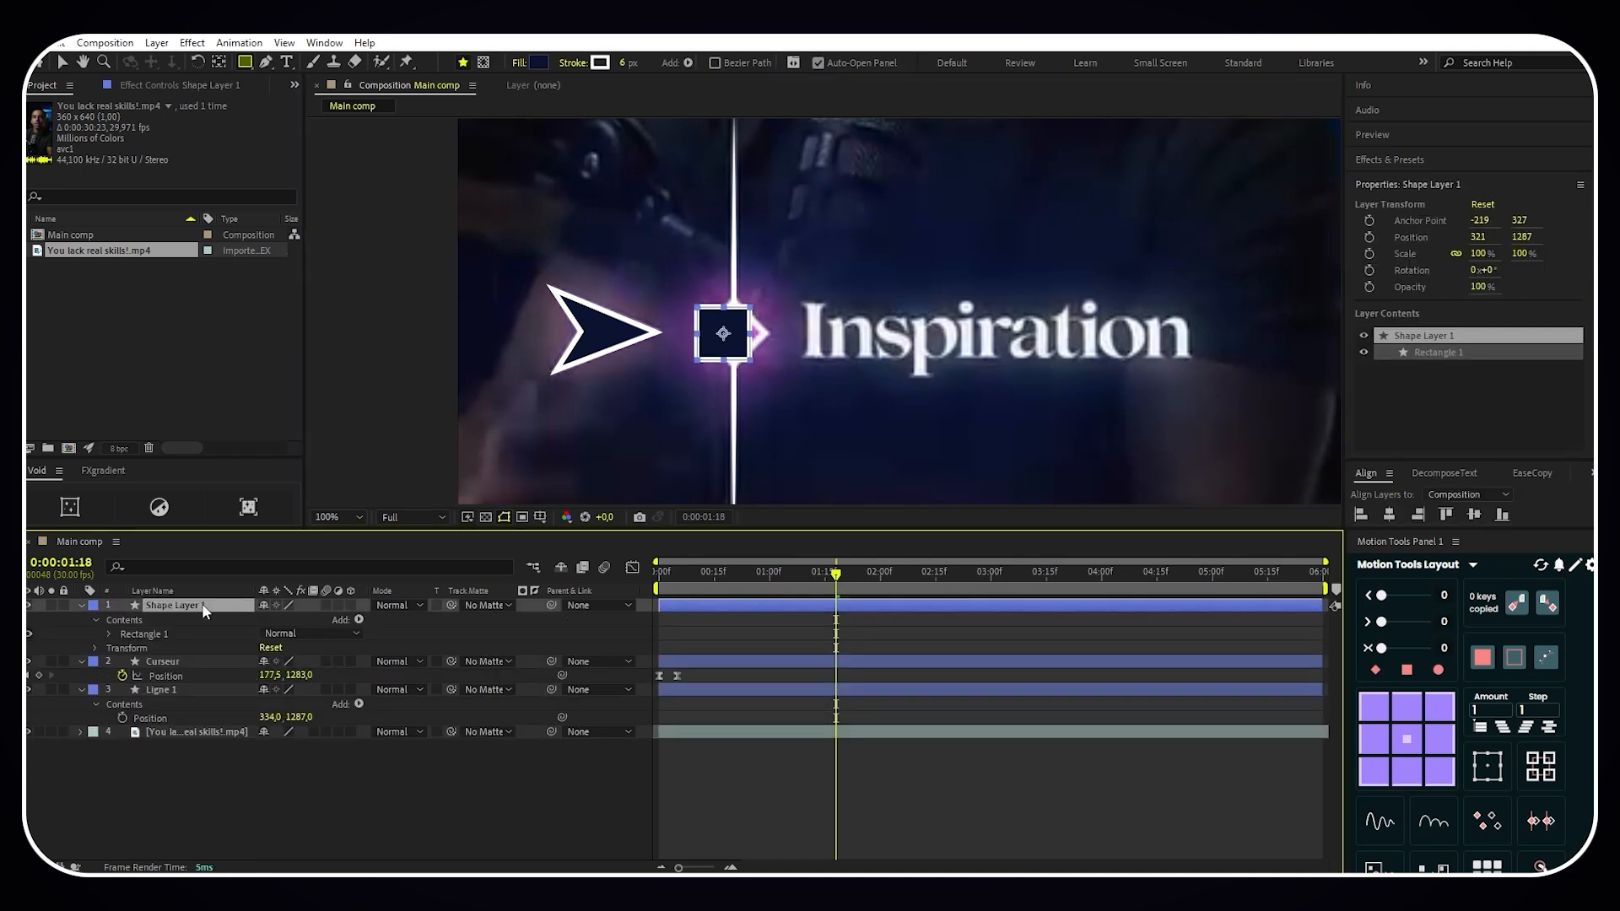
key("r")
left_click(283, 619)
type("4")
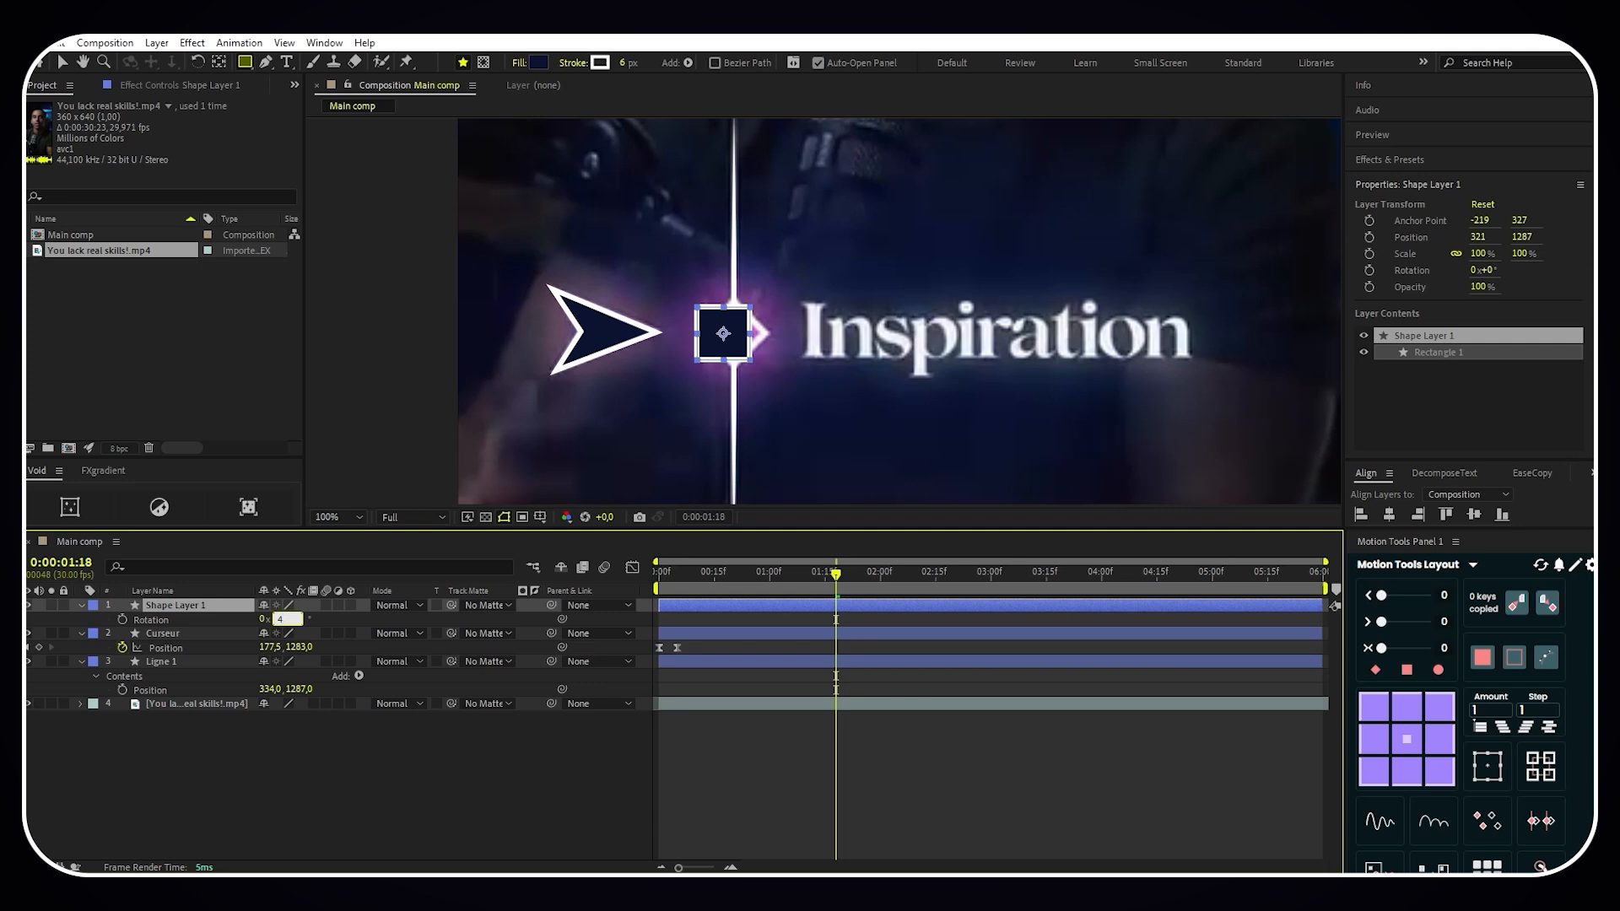
type("5")
key("Return")
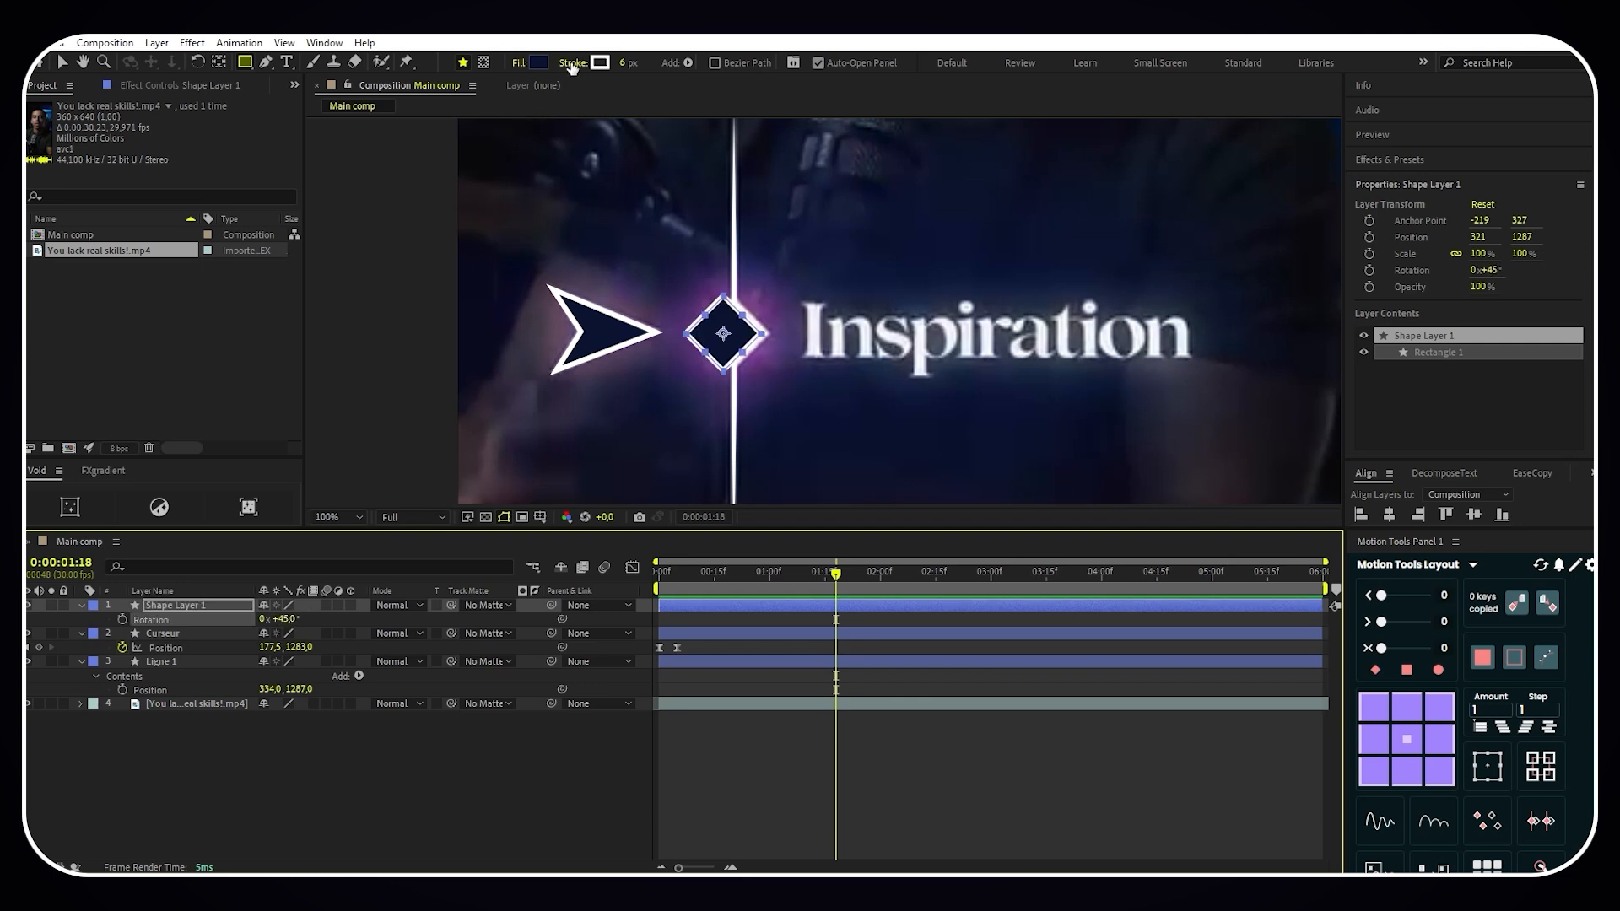
- Remove the diamond's stroke and change its fill to a bright magenta pink
left_click(572, 65)
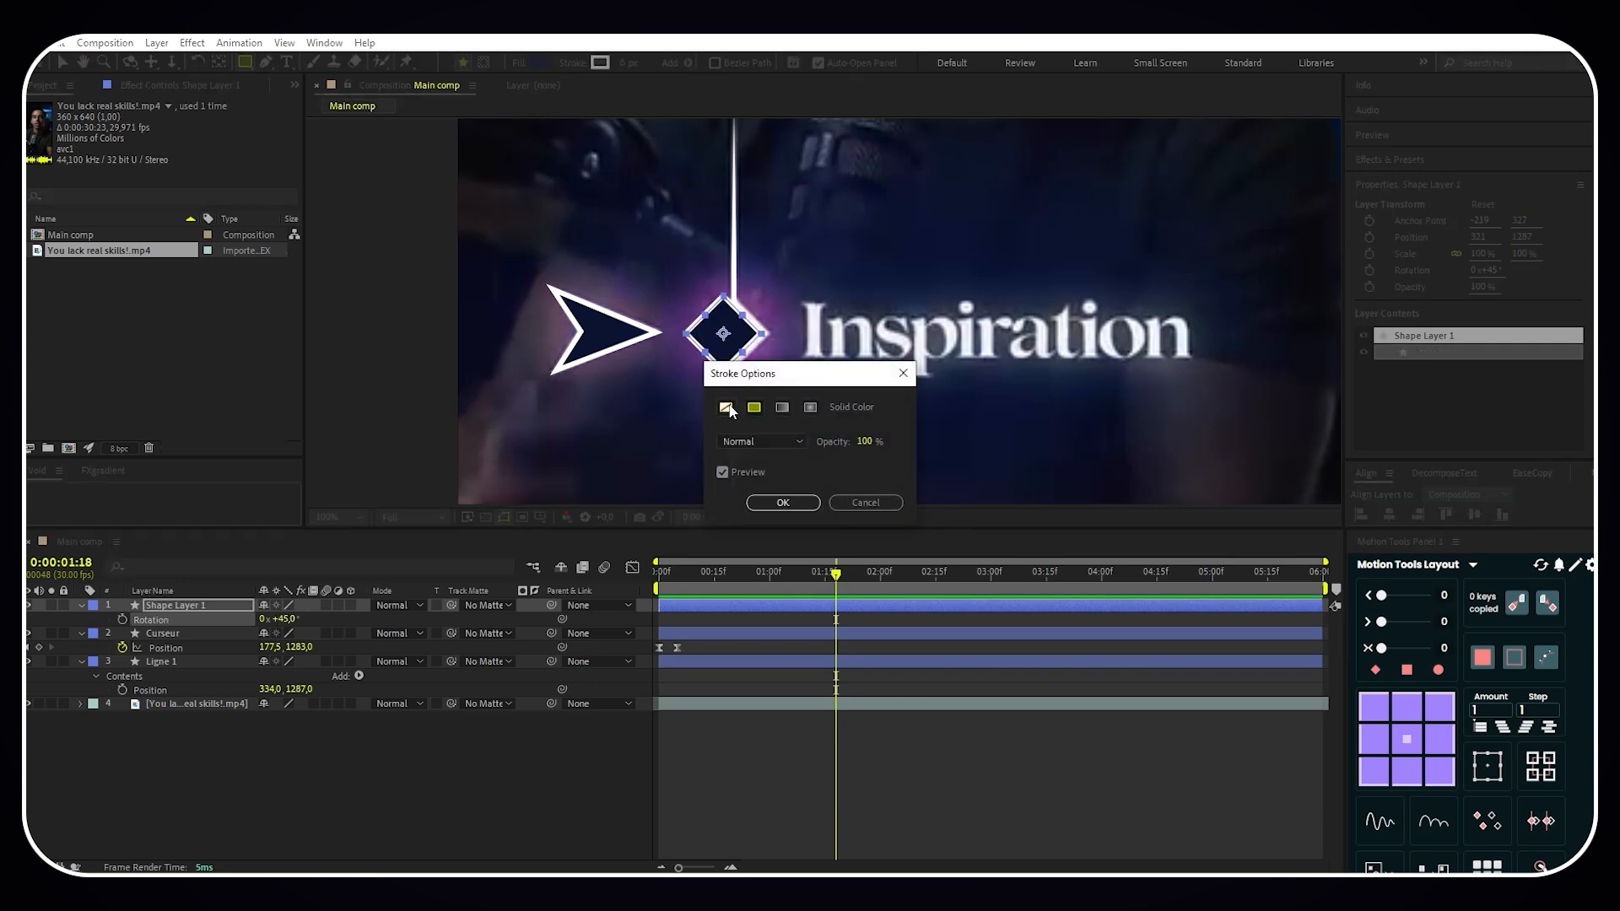
left_click(726, 408)
left_click(783, 502)
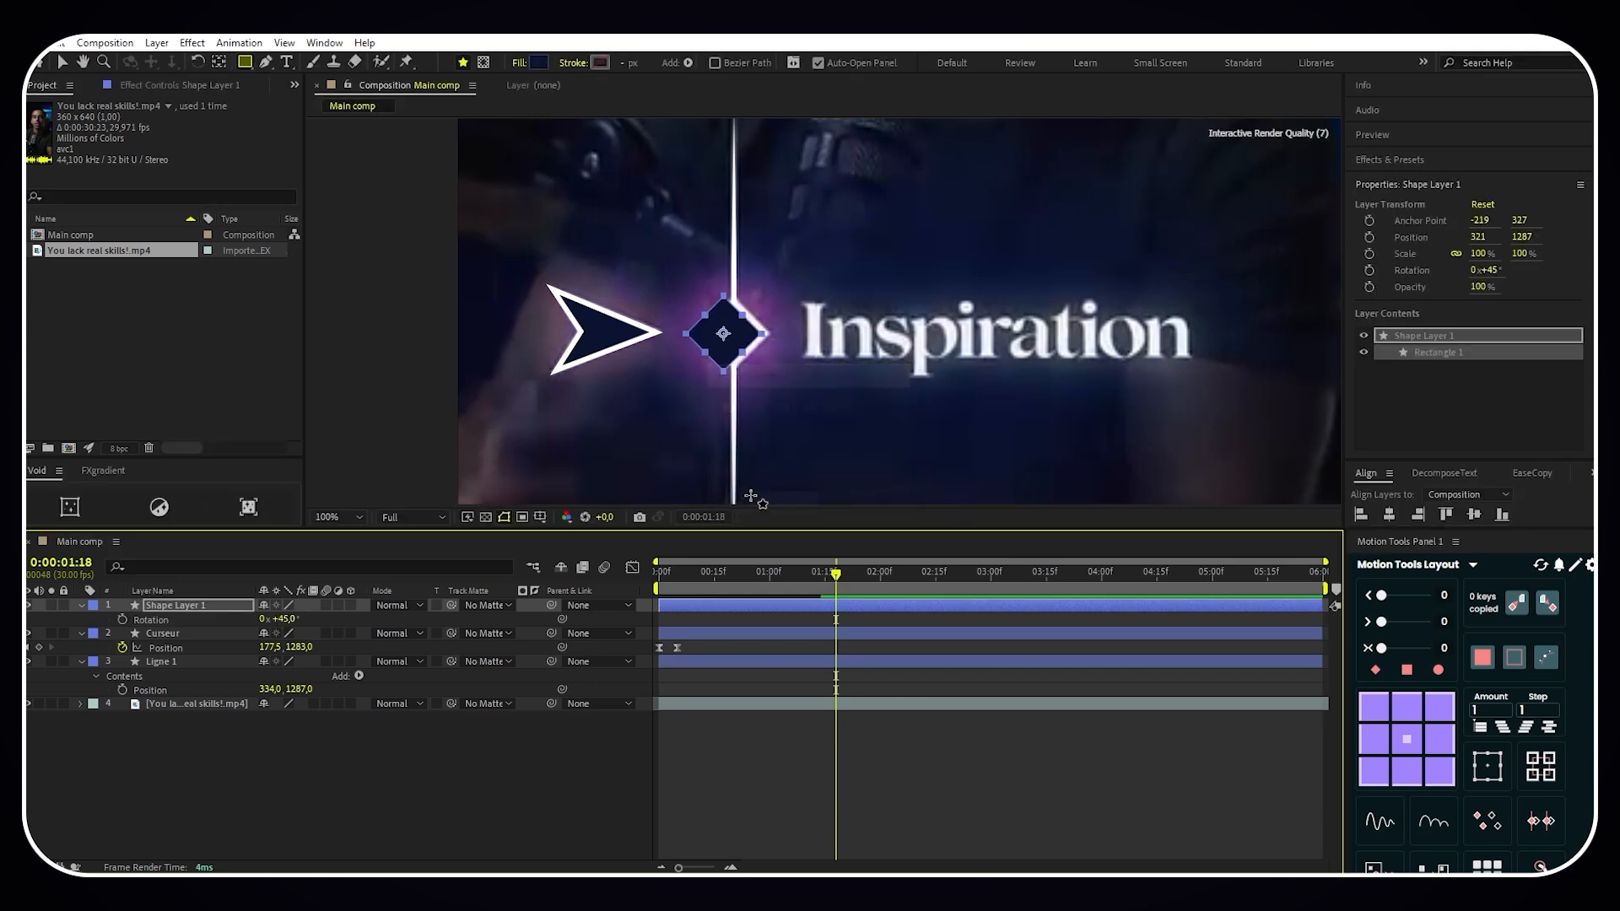
left_click(536, 63)
left_click(399, 293)
left_click_drag(464, 334, 444, 295)
left_click(598, 264)
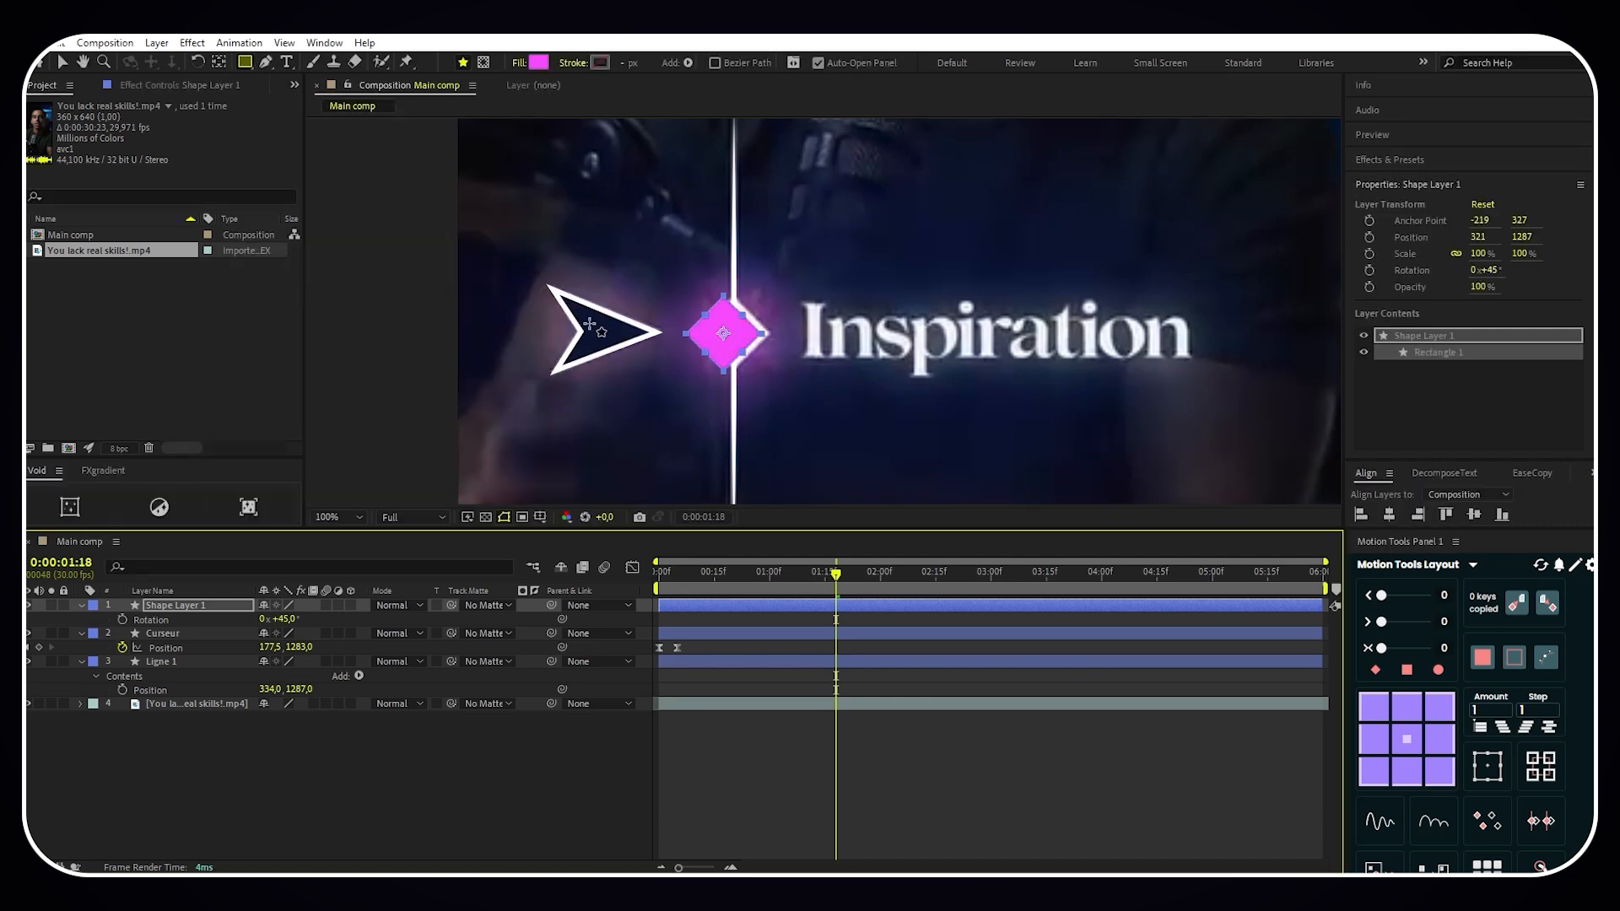
- Set the diamond layer's Position to 333, 1287 so it sits over the reference diamond
left_click(194, 606)
key("p")
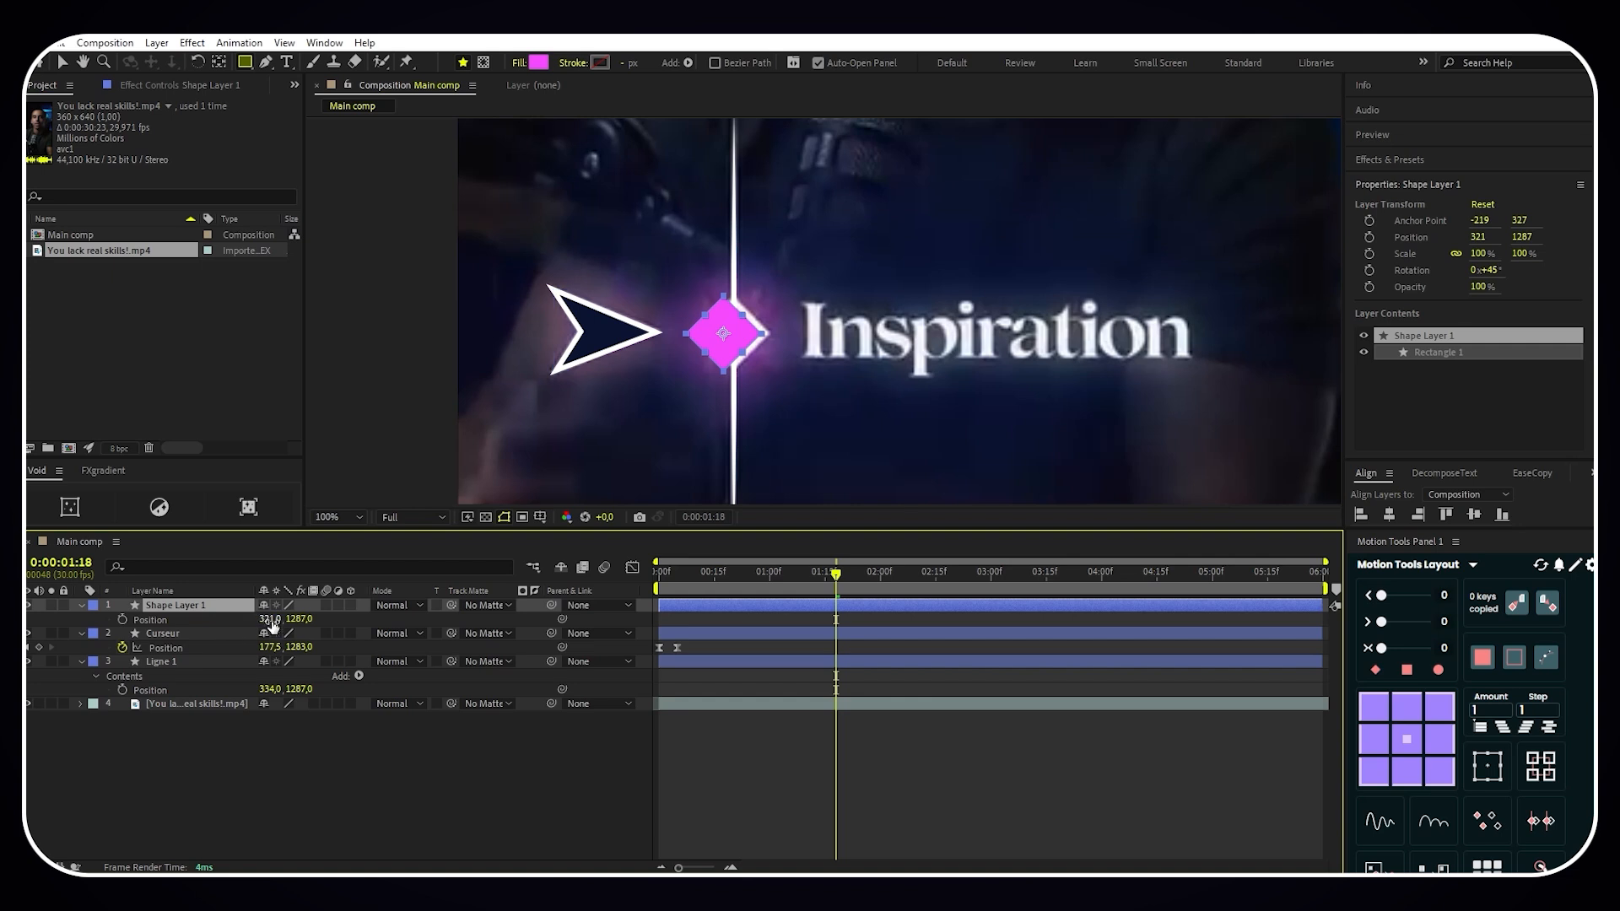
left_click_drag(272, 624, 281, 616)
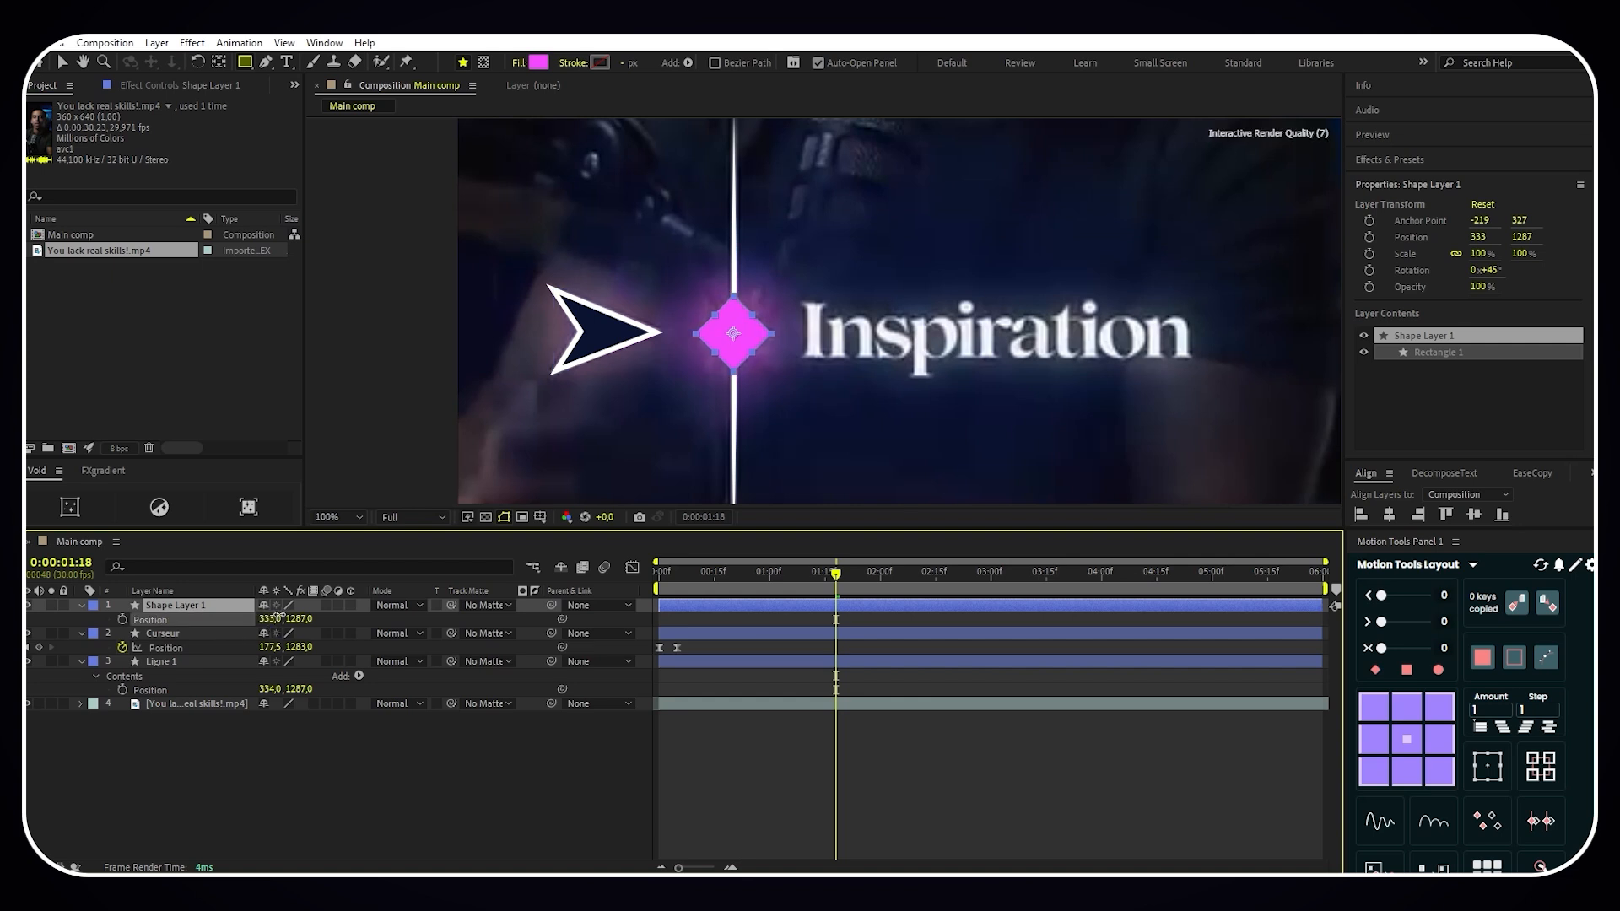
- Set the diamond's Rectangle Path size to 60 × 60
left_click(82, 605)
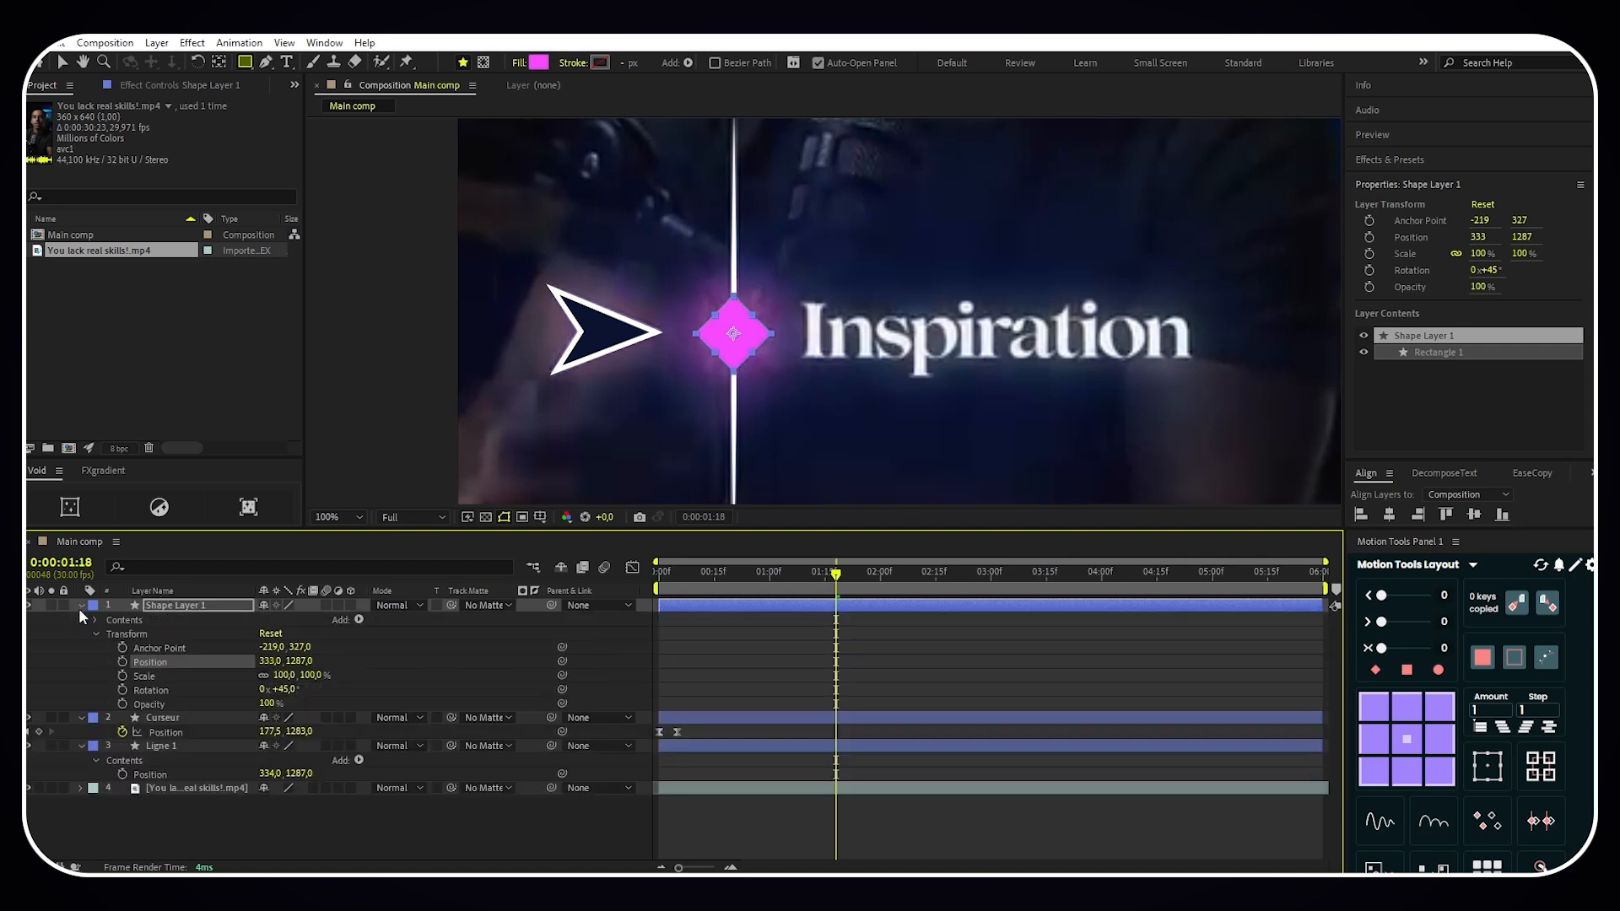
left_click(88, 624)
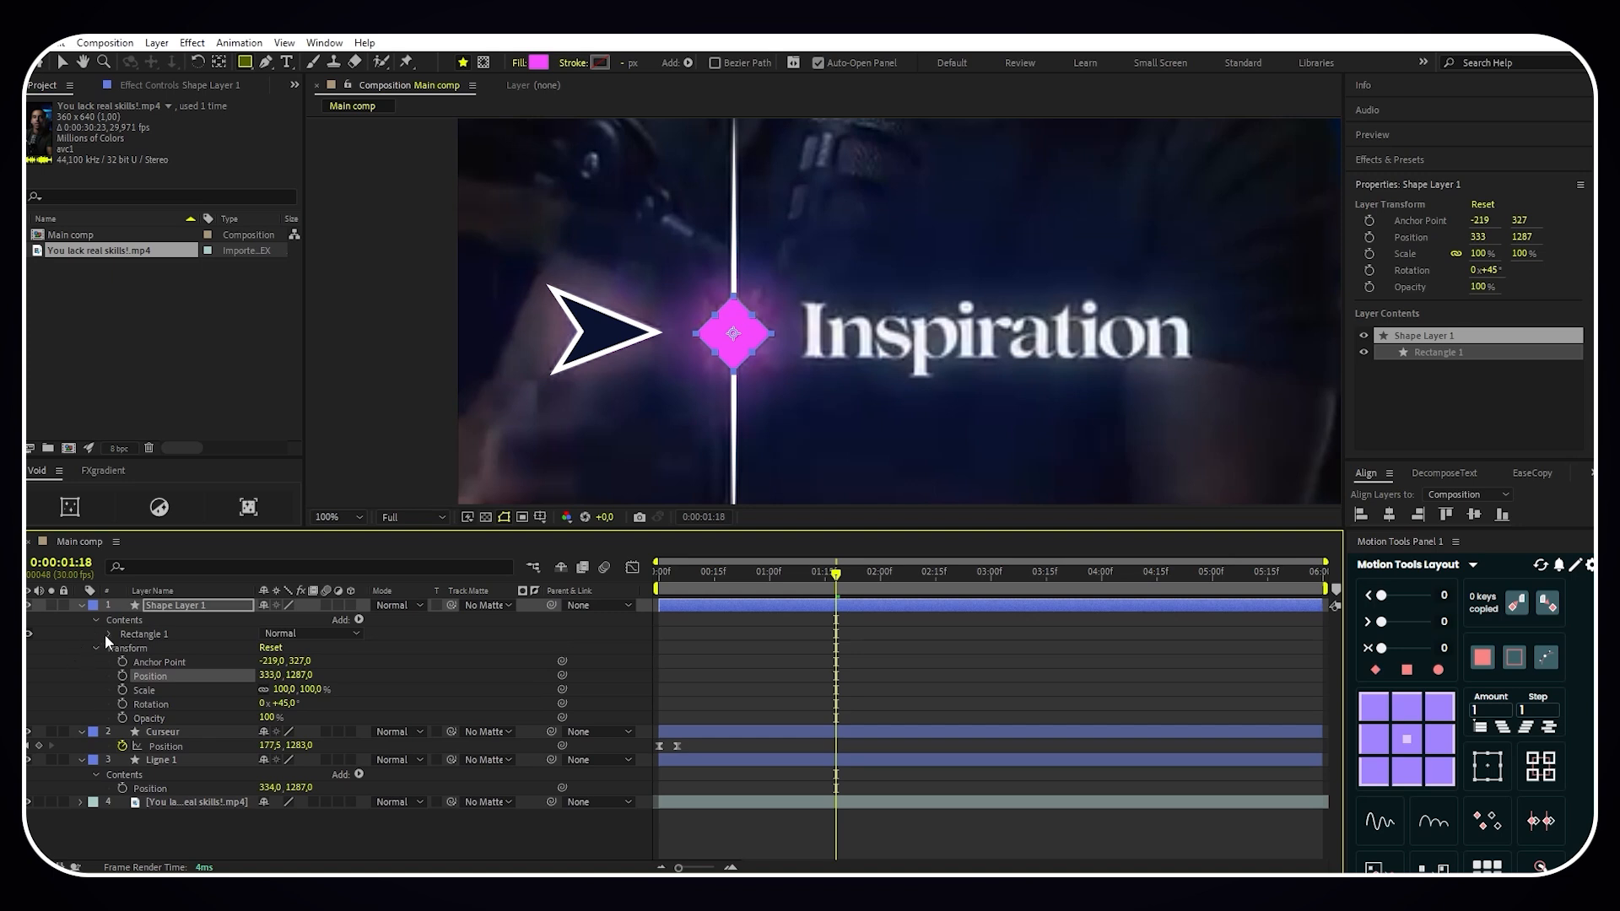
left_click(107, 634)
left_click(124, 648)
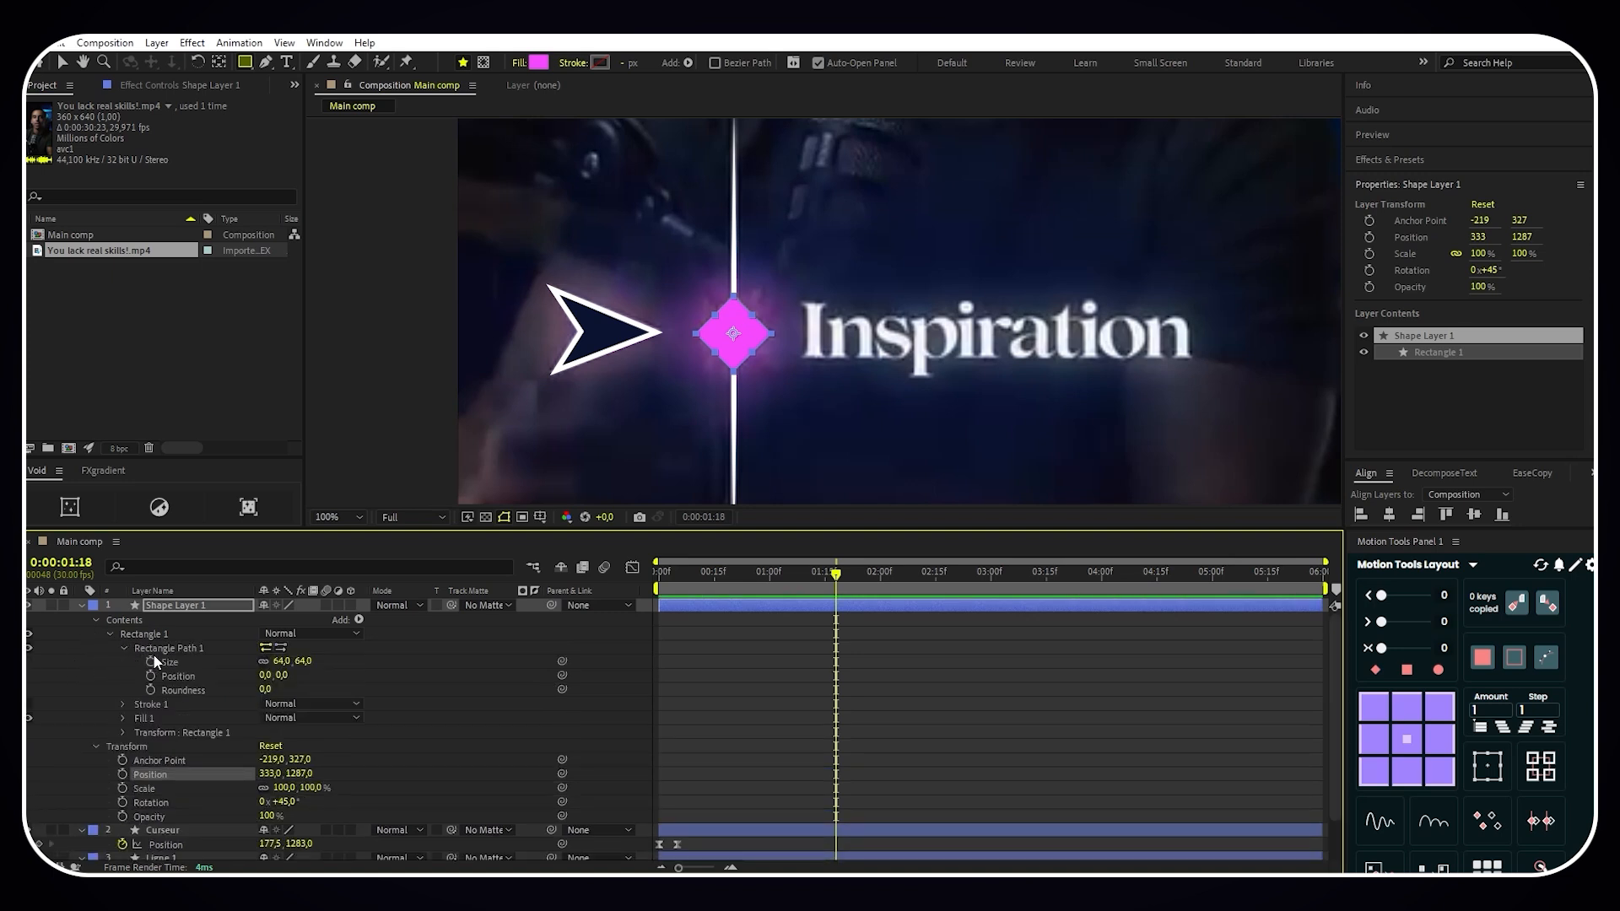
left_click_drag(286, 662, 282, 662)
left_click(282, 662)
type("6")
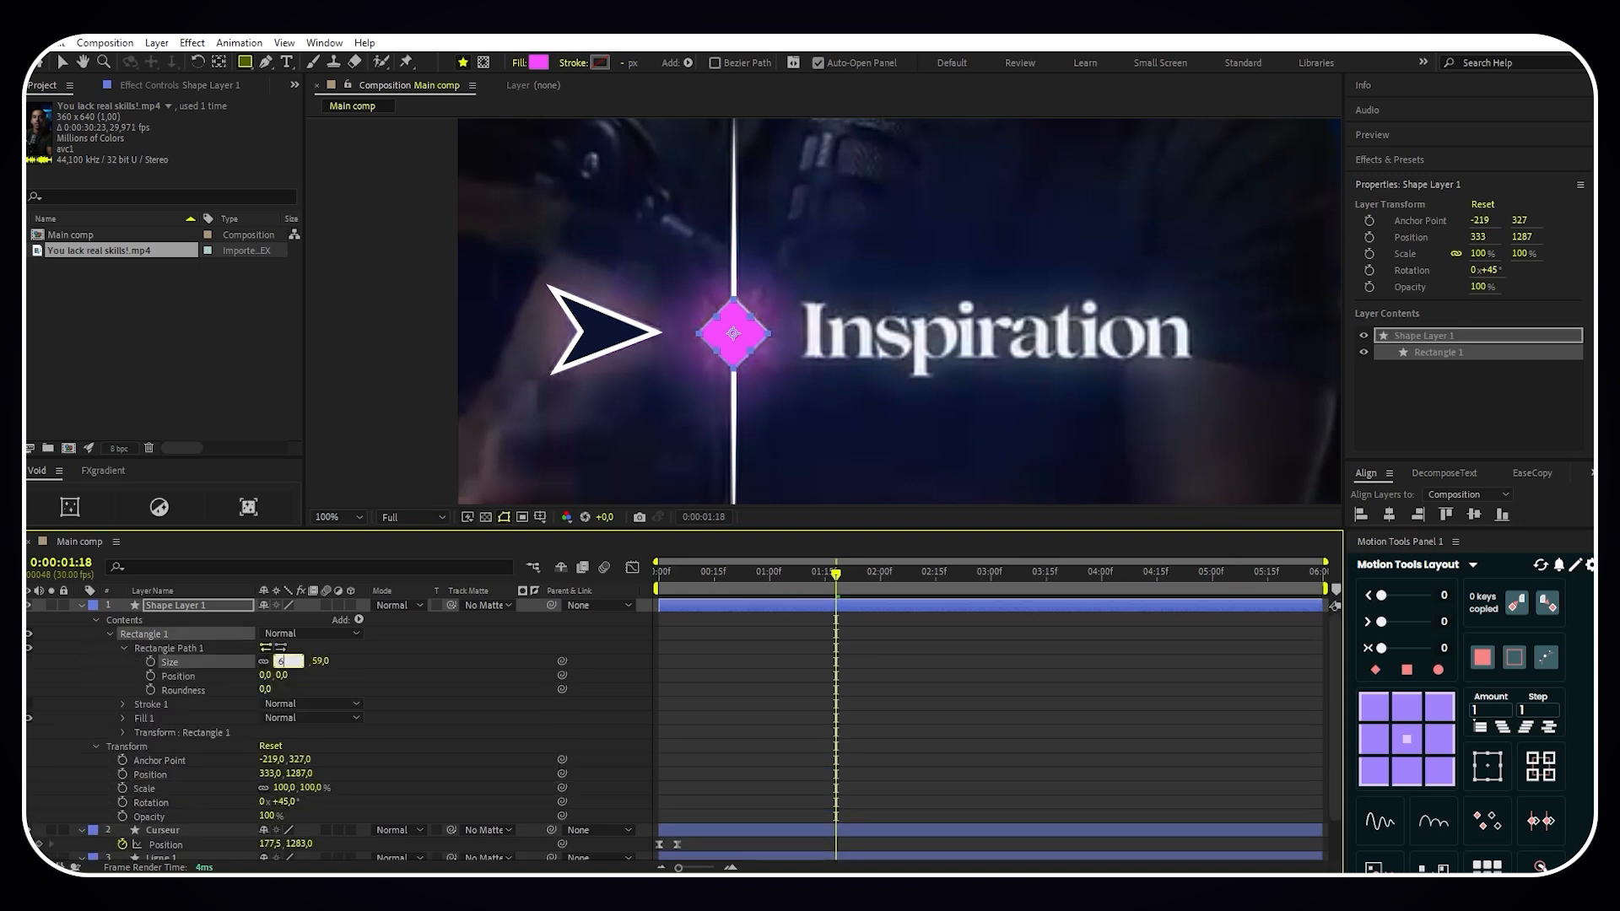
type("0")
key("Return")
- Hide the reference video layer and set the diamond layer's vertical Position to 1285
left_click(221, 608)
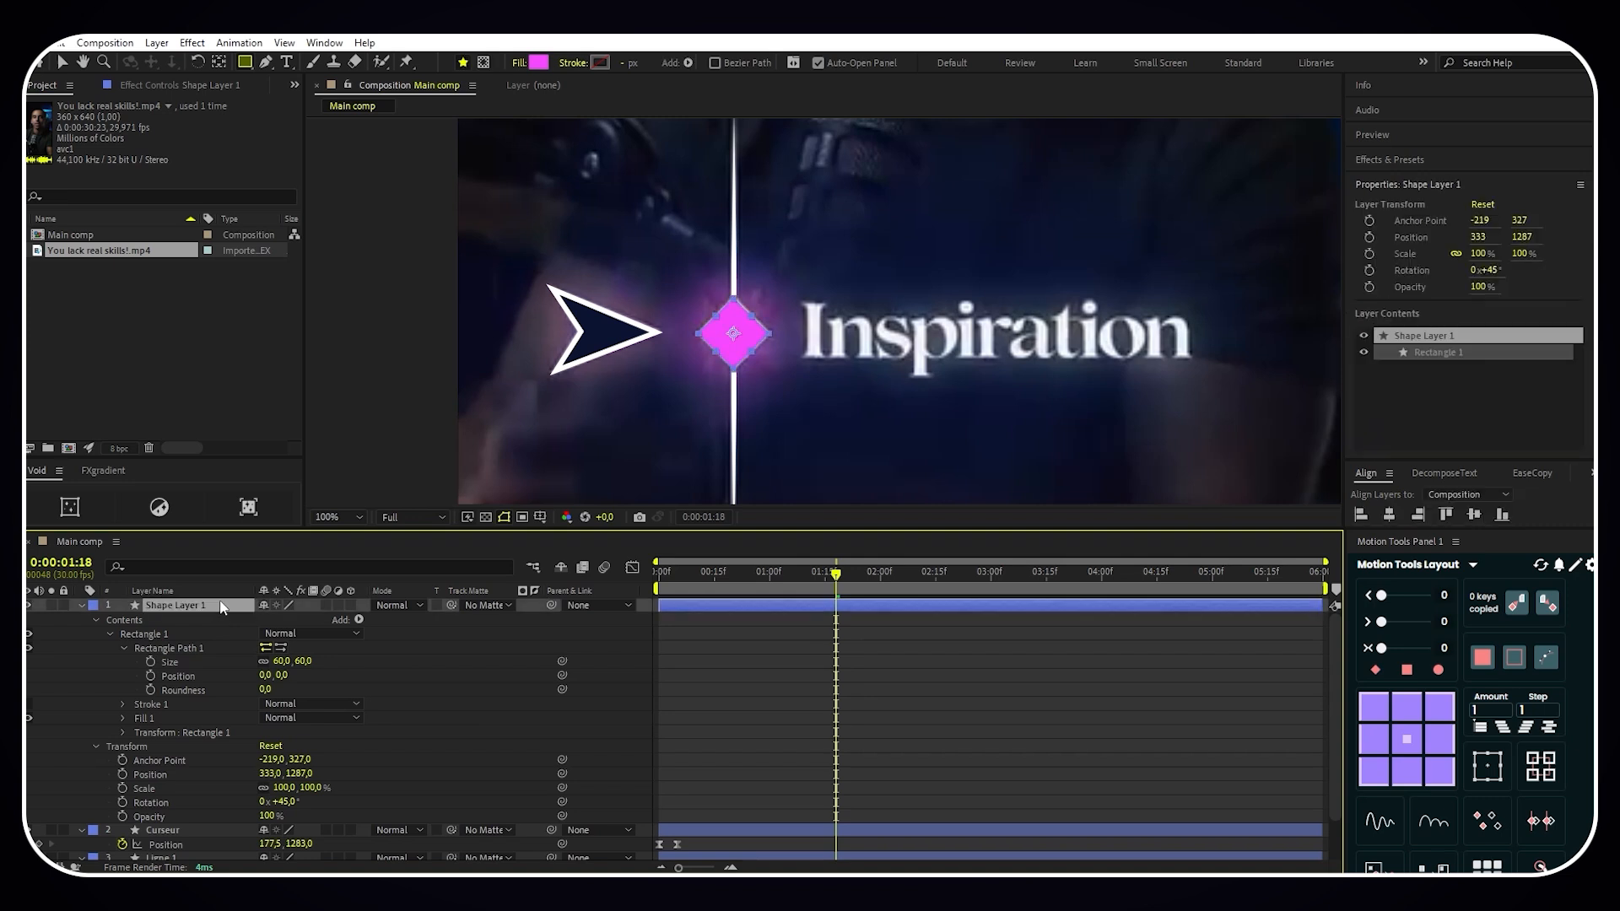
key("p")
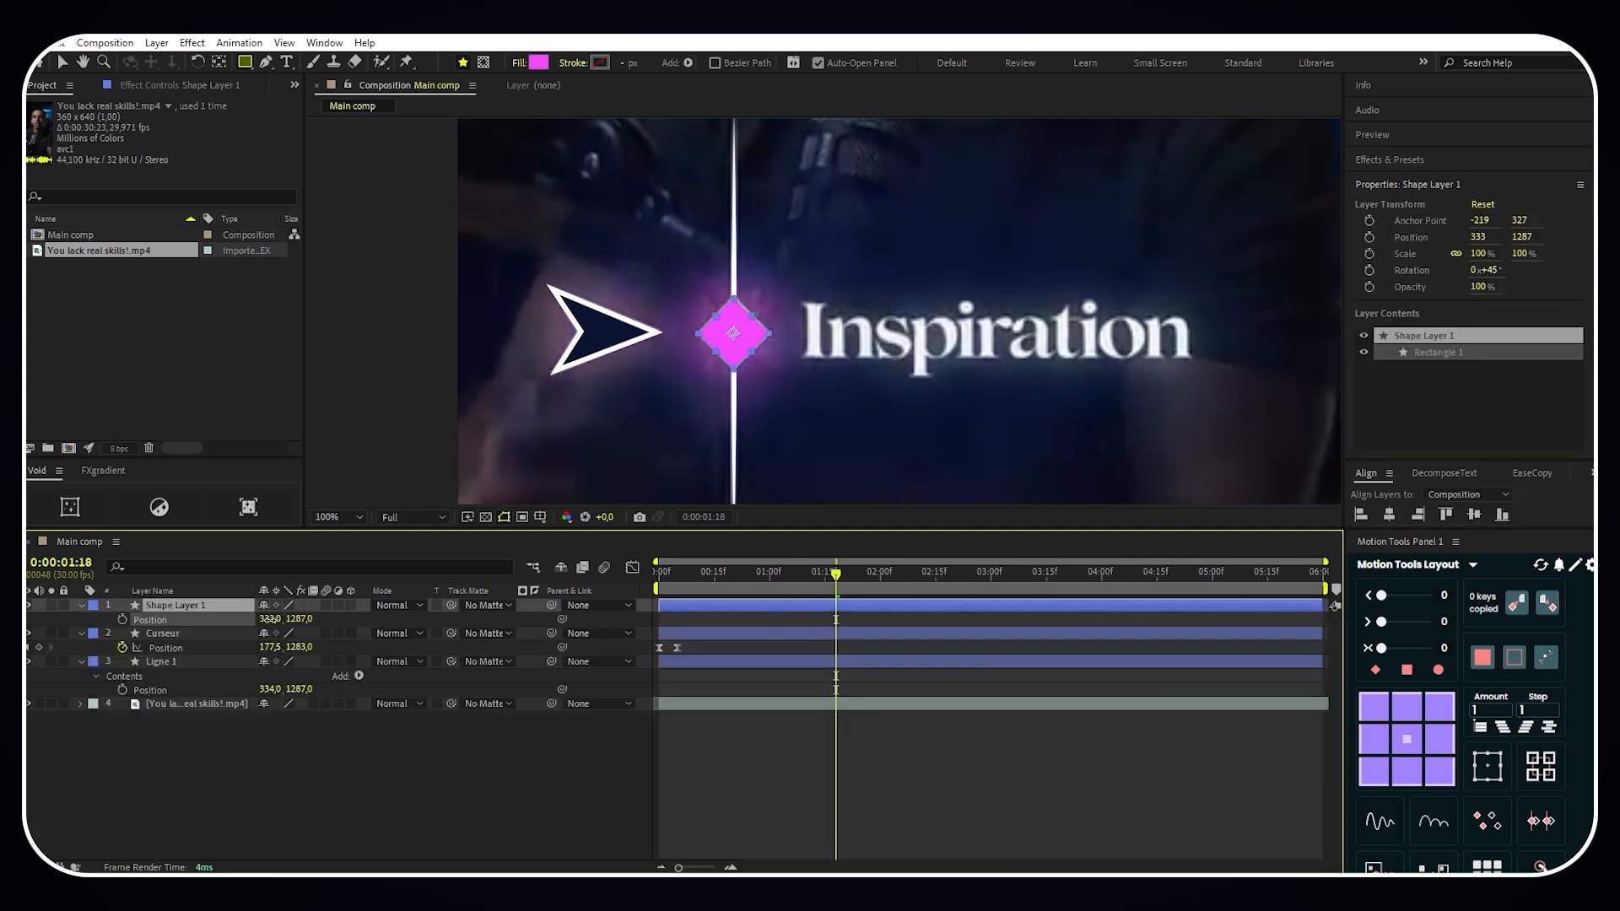
left_click(28, 704)
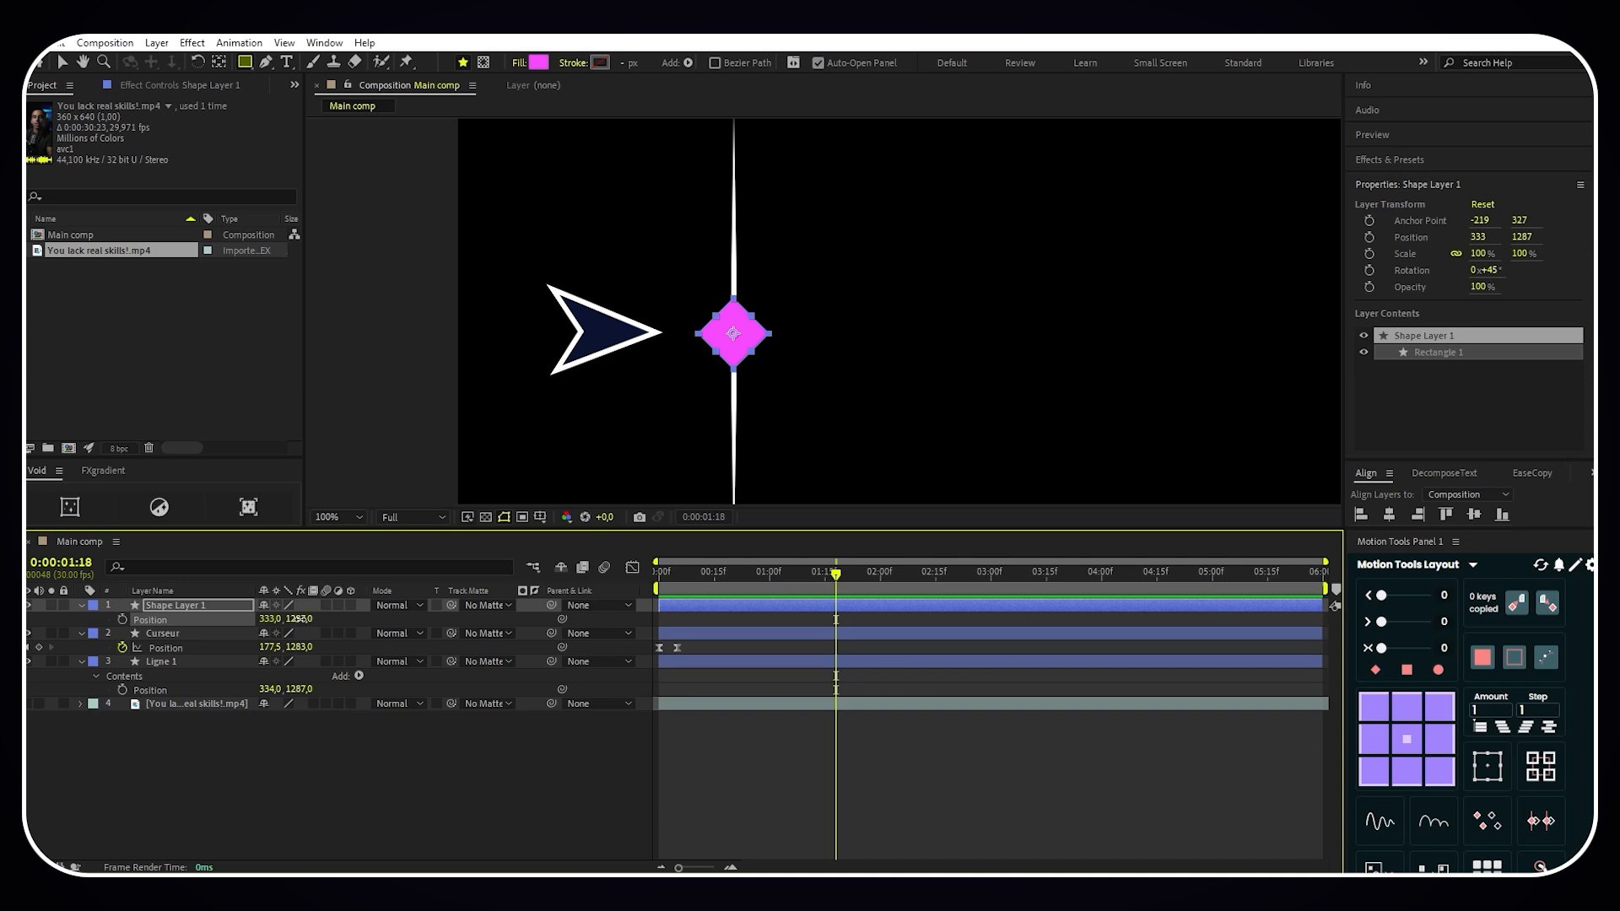
left_click_drag(299, 618, 300, 619)
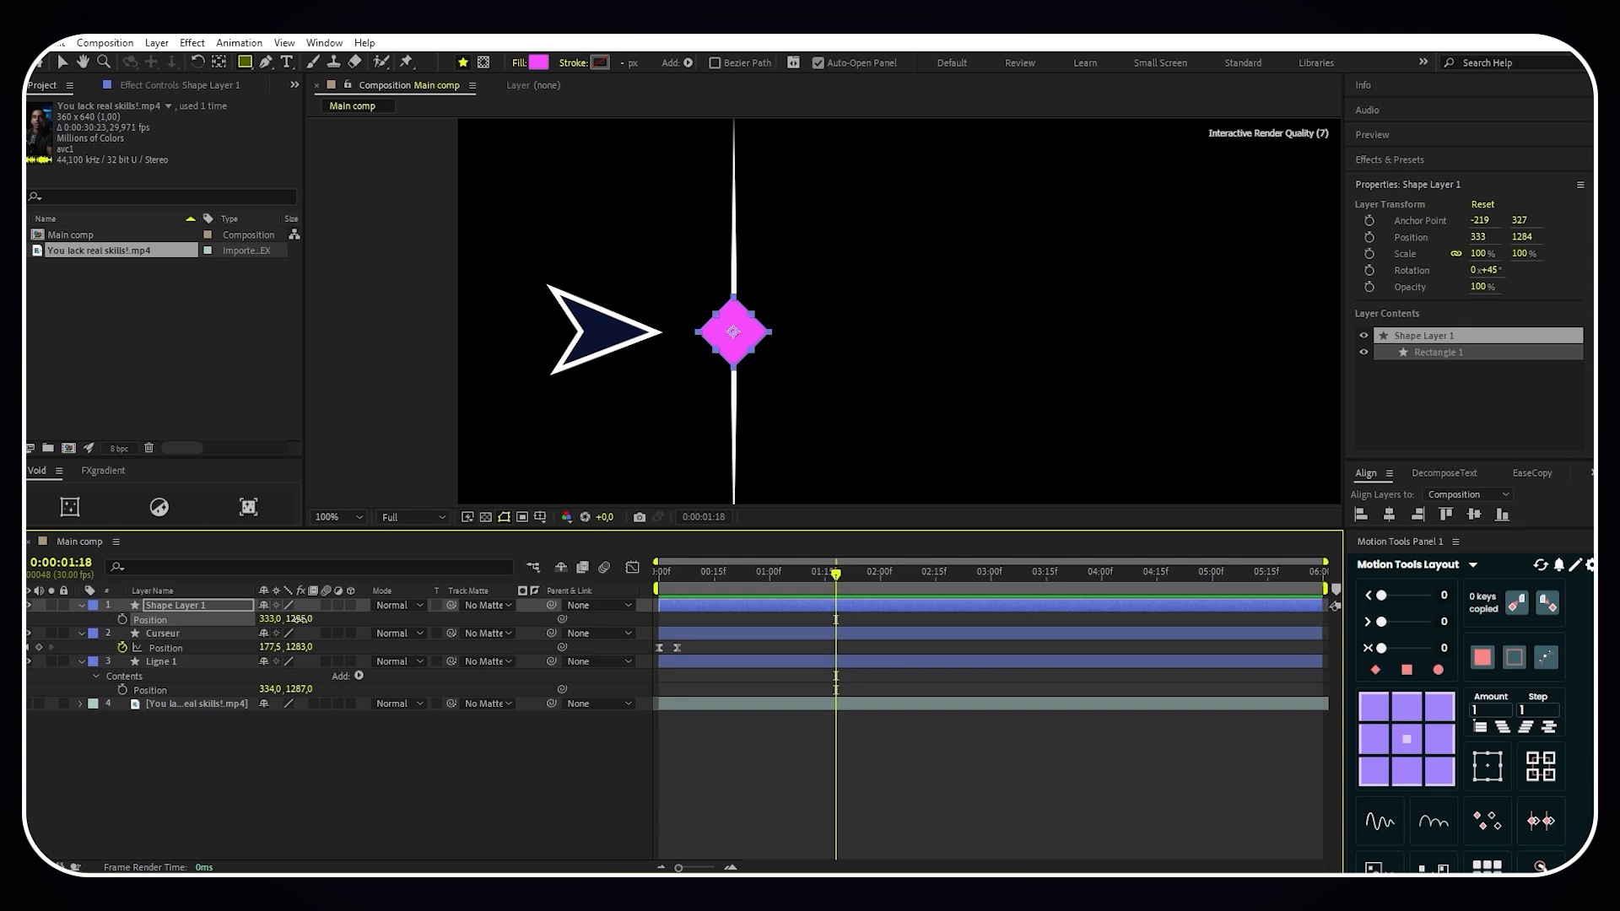
- Rename the diamond shape layer as Losange 1
right_click(218, 607)
left_click(253, 558)
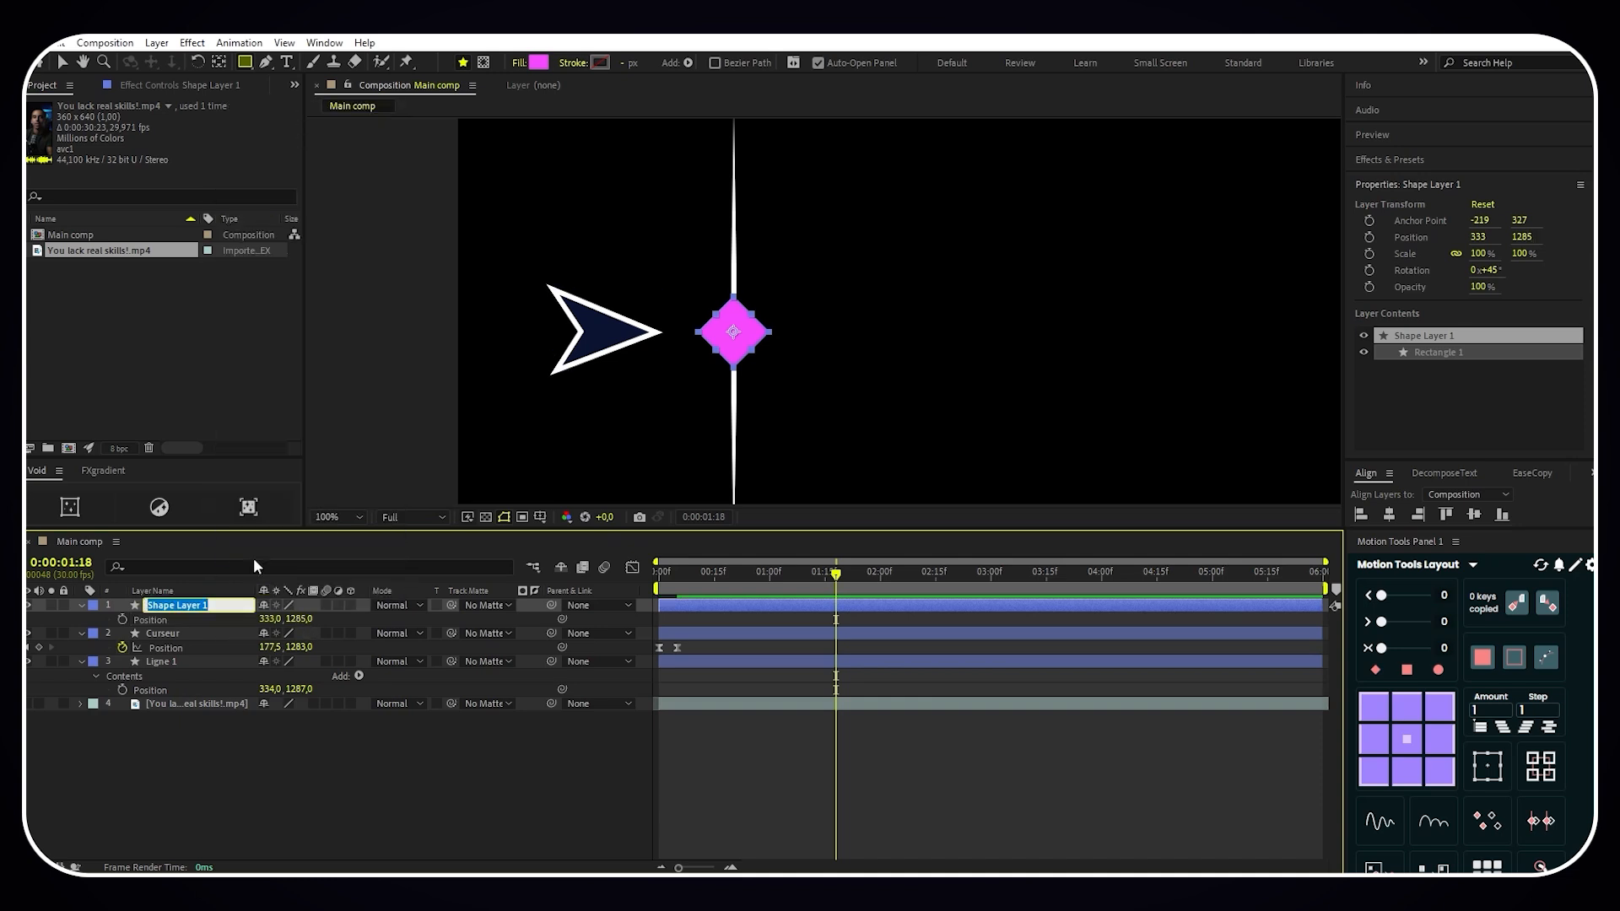
type("Losange 1")
key("Return")
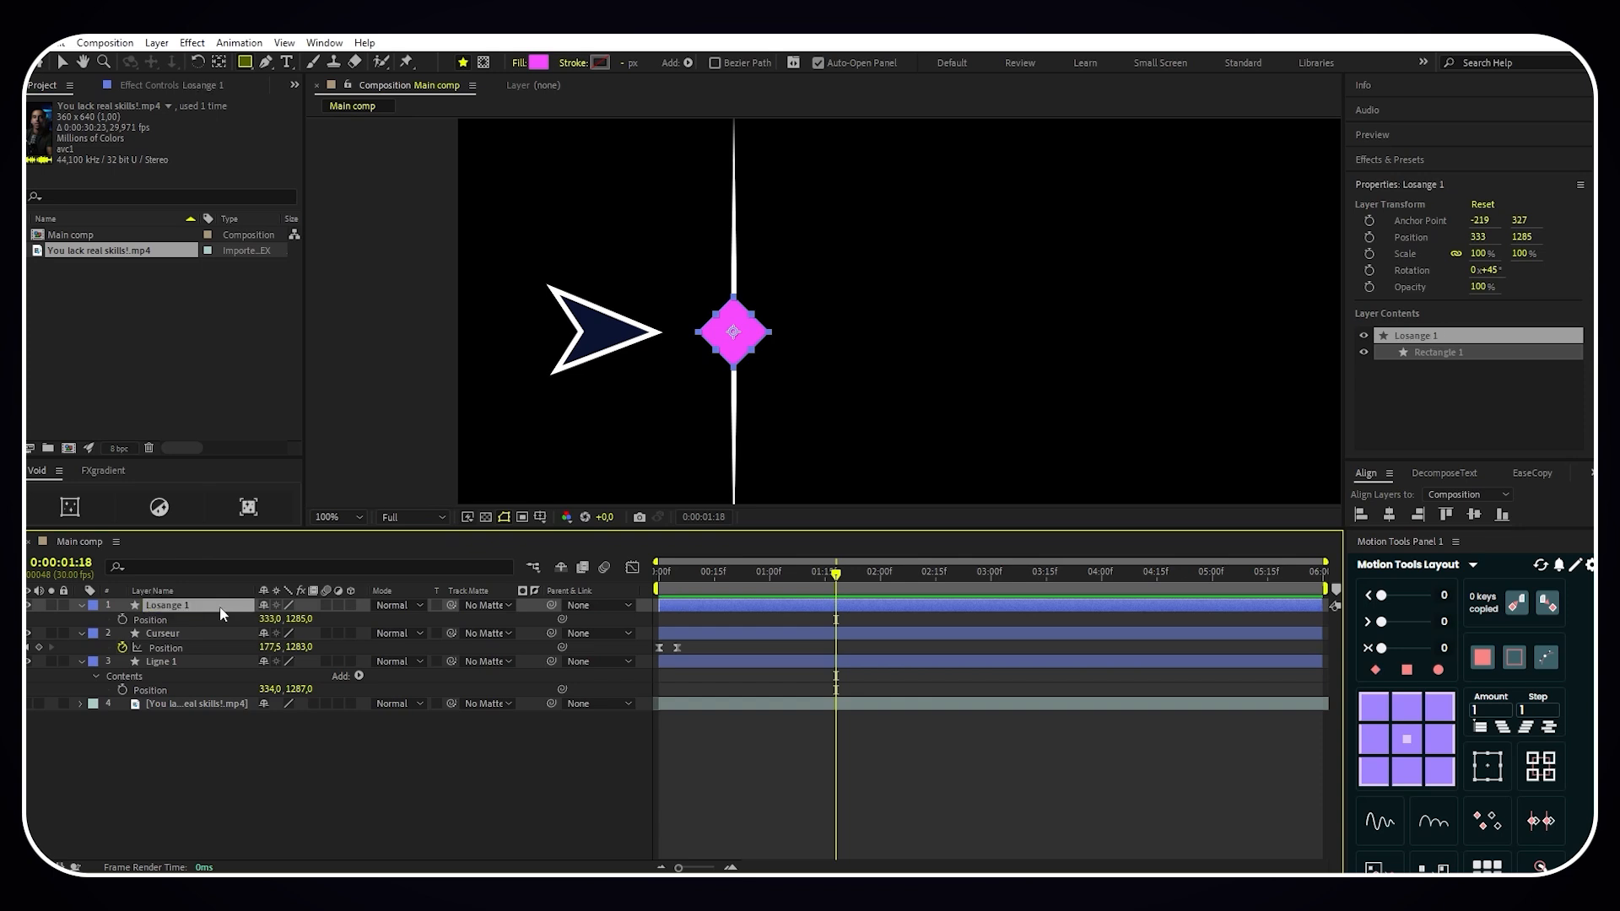
- Duplicate the Losange 1 layer and give the copy no fill and a solid white 6 px stroke
key("ctrl+d")
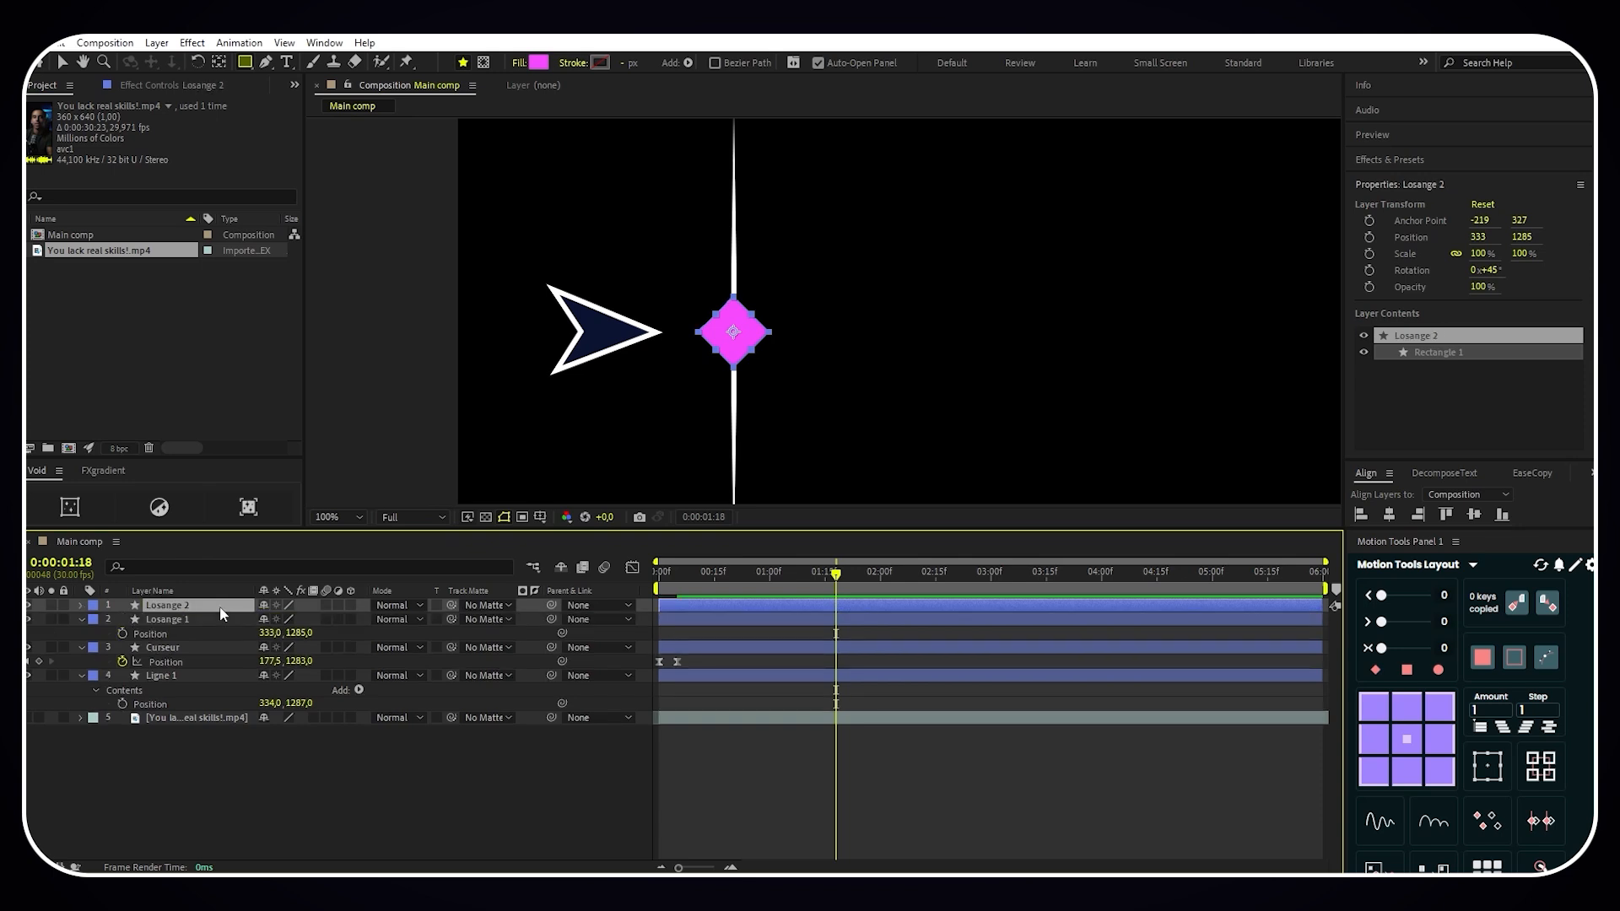
left_click(518, 64)
left_click(726, 408)
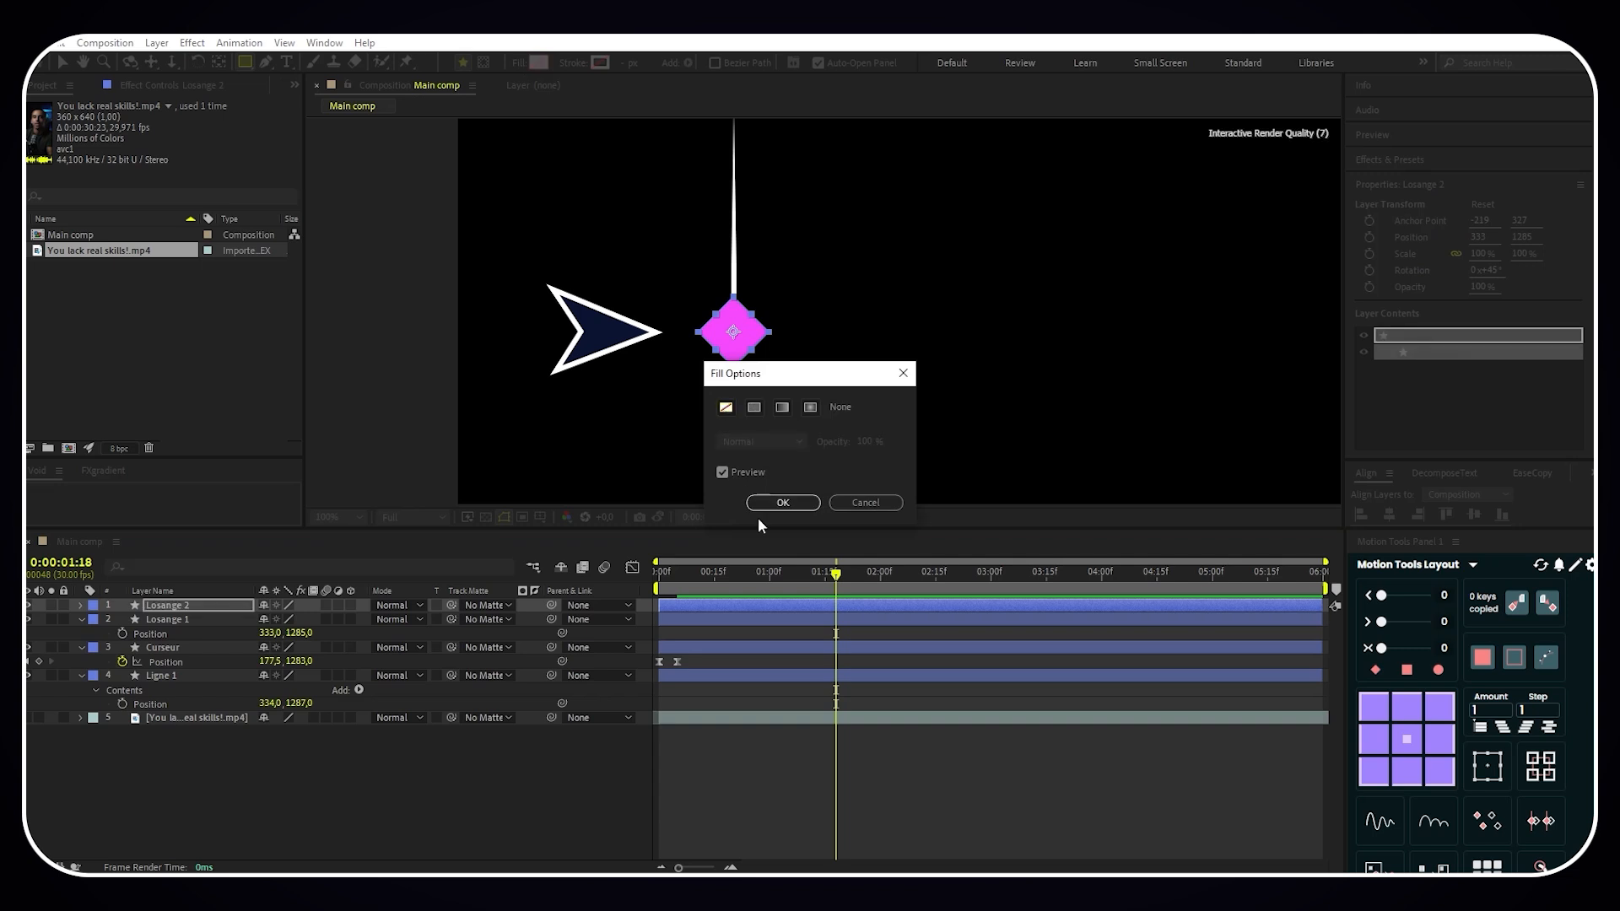
left_click(783, 503)
left_click(572, 62)
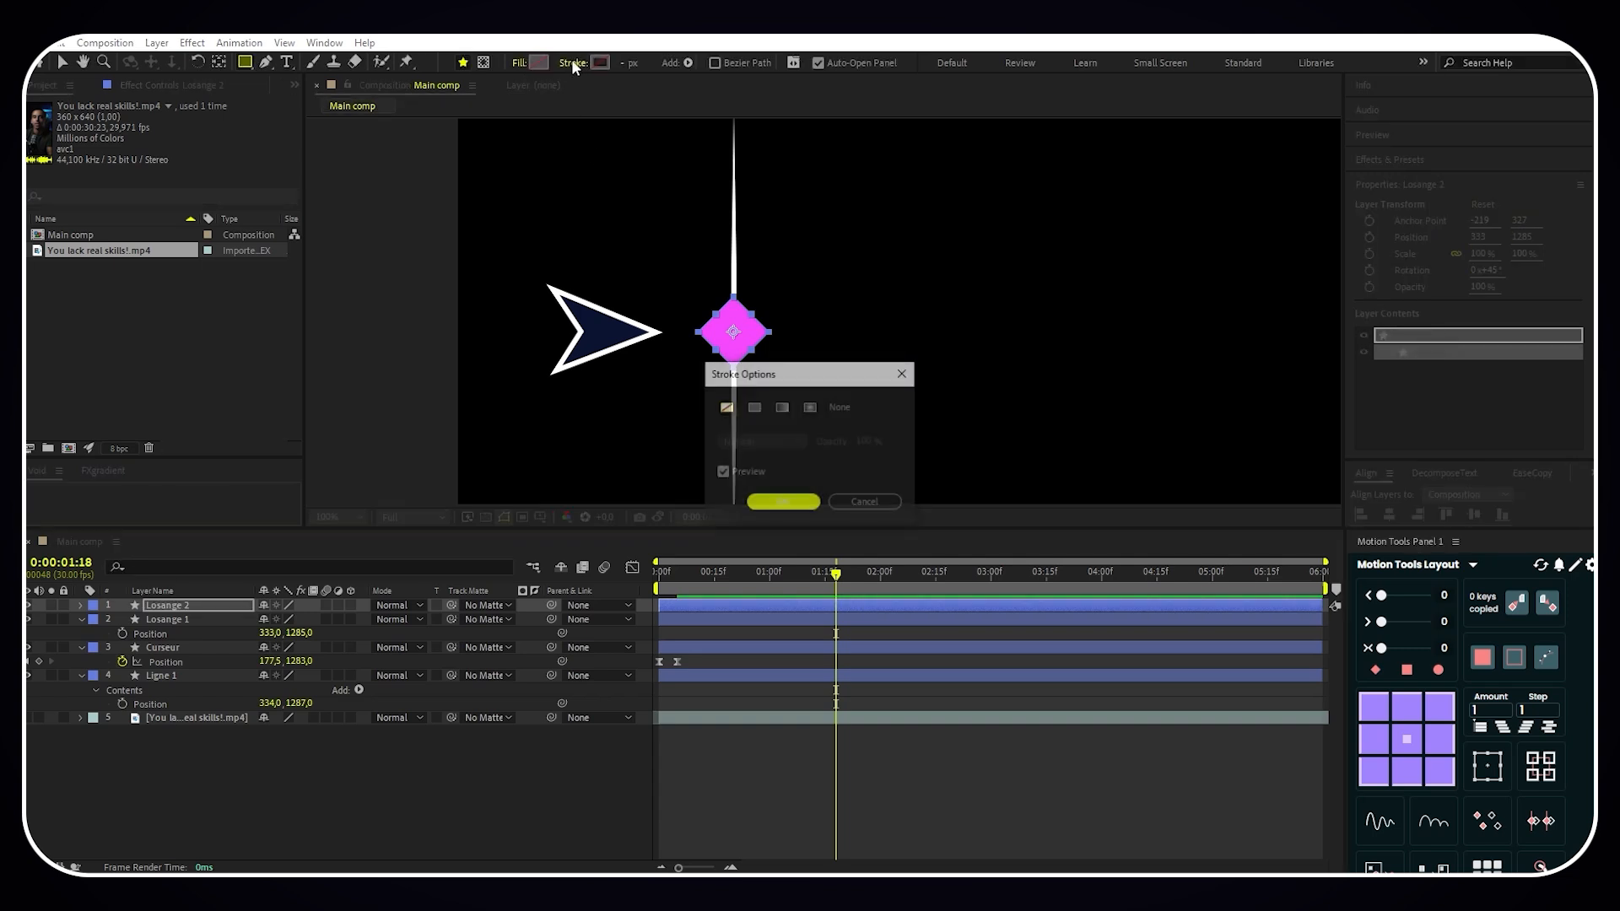
left_click(755, 408)
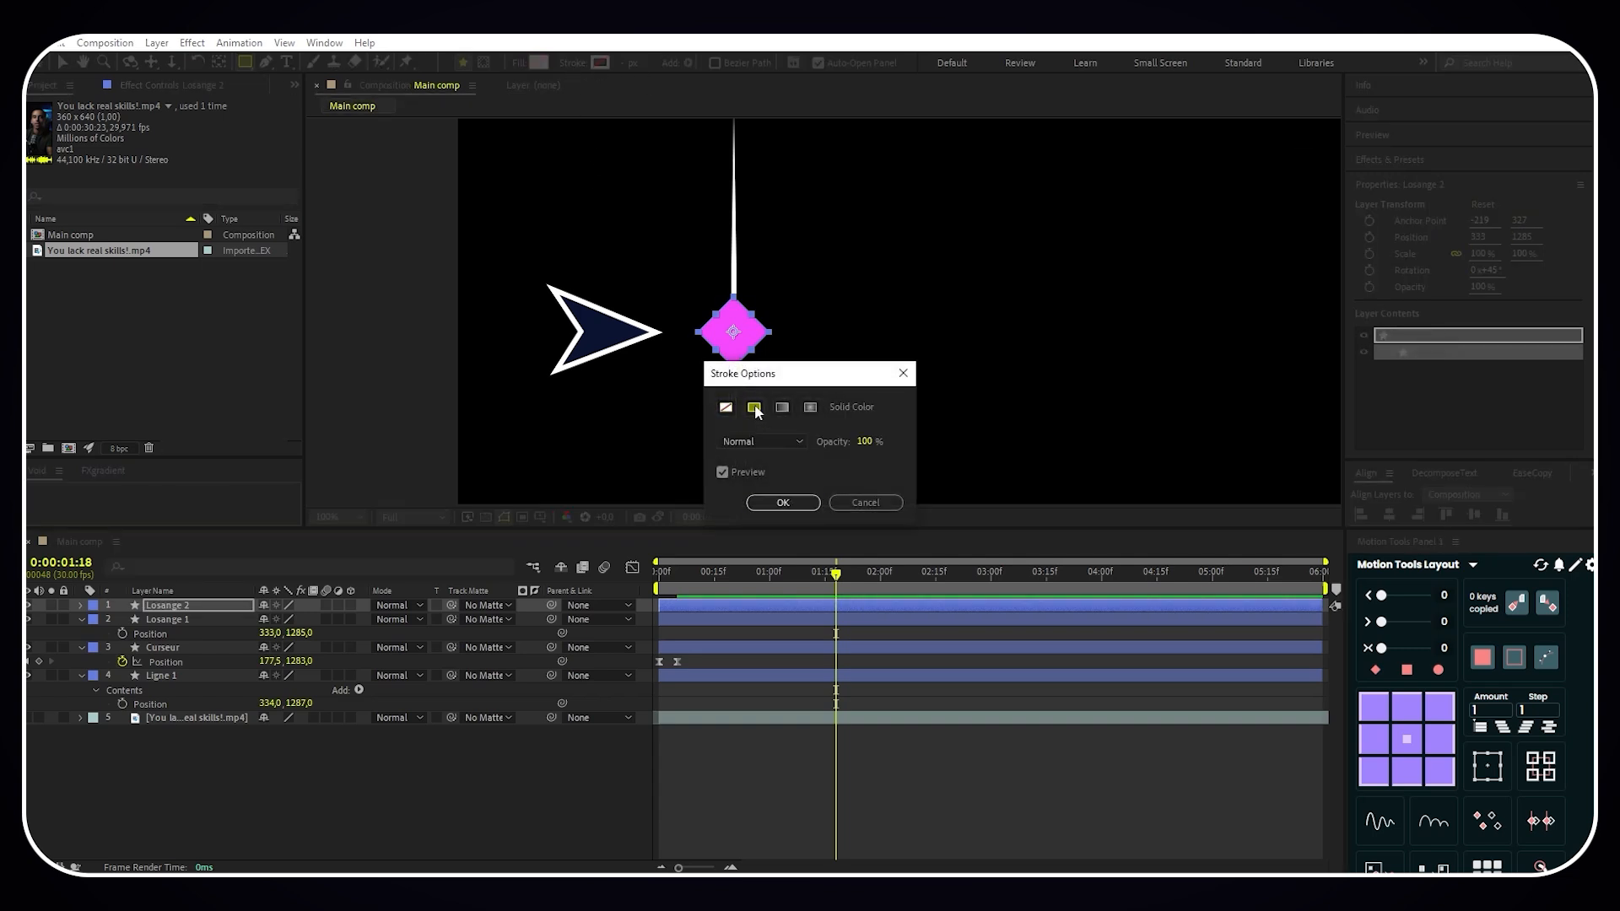
left_click(783, 502)
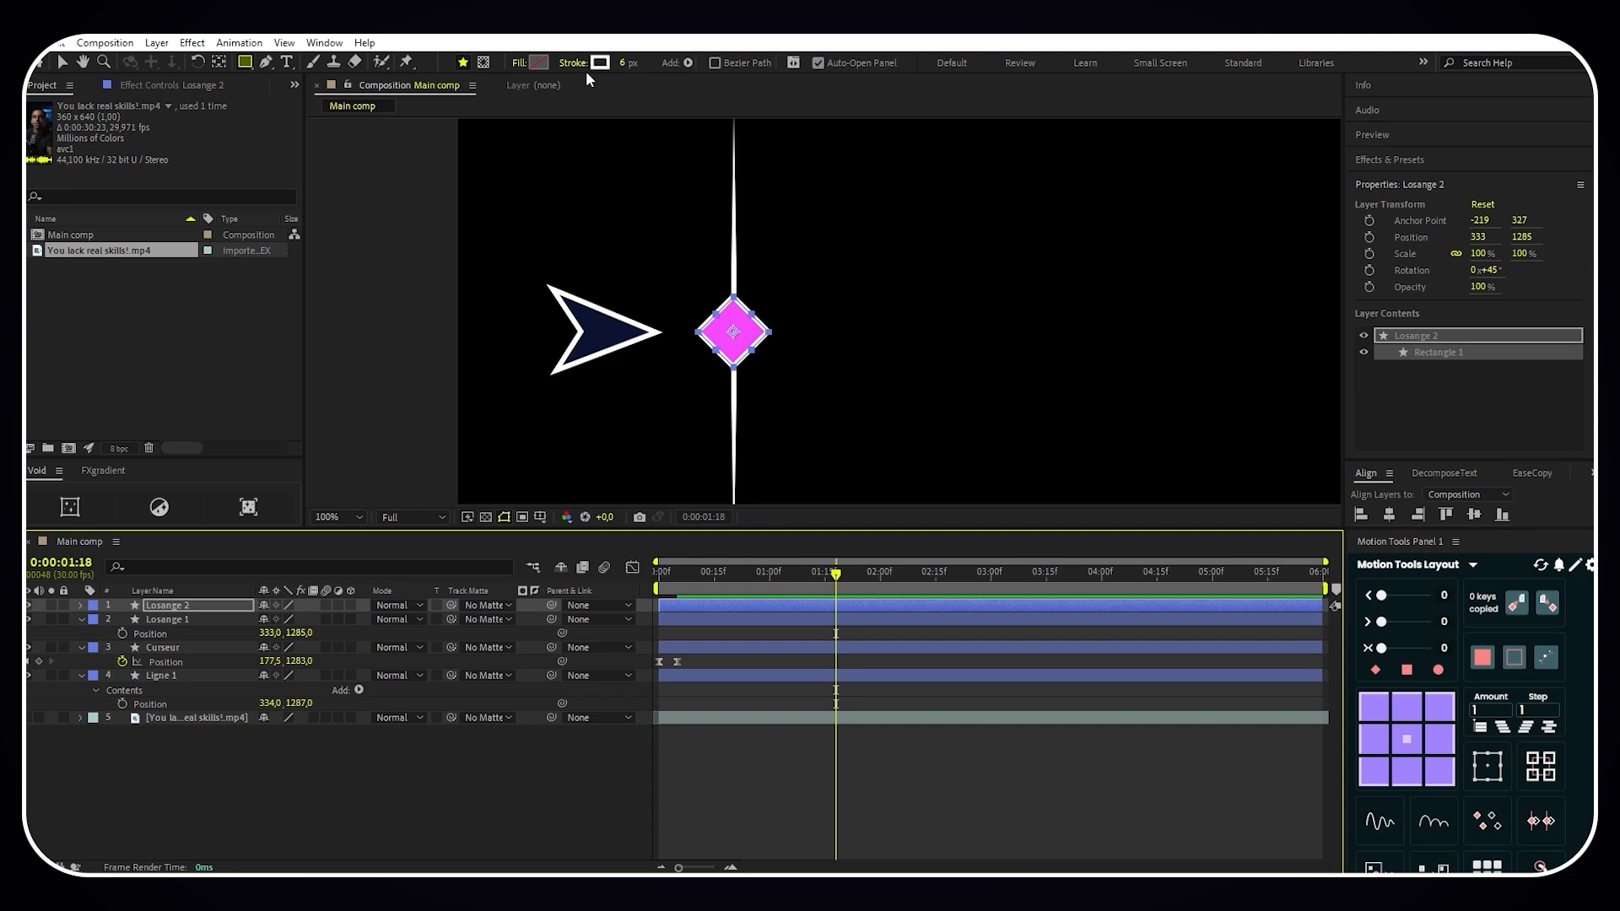
left_click(187, 606)
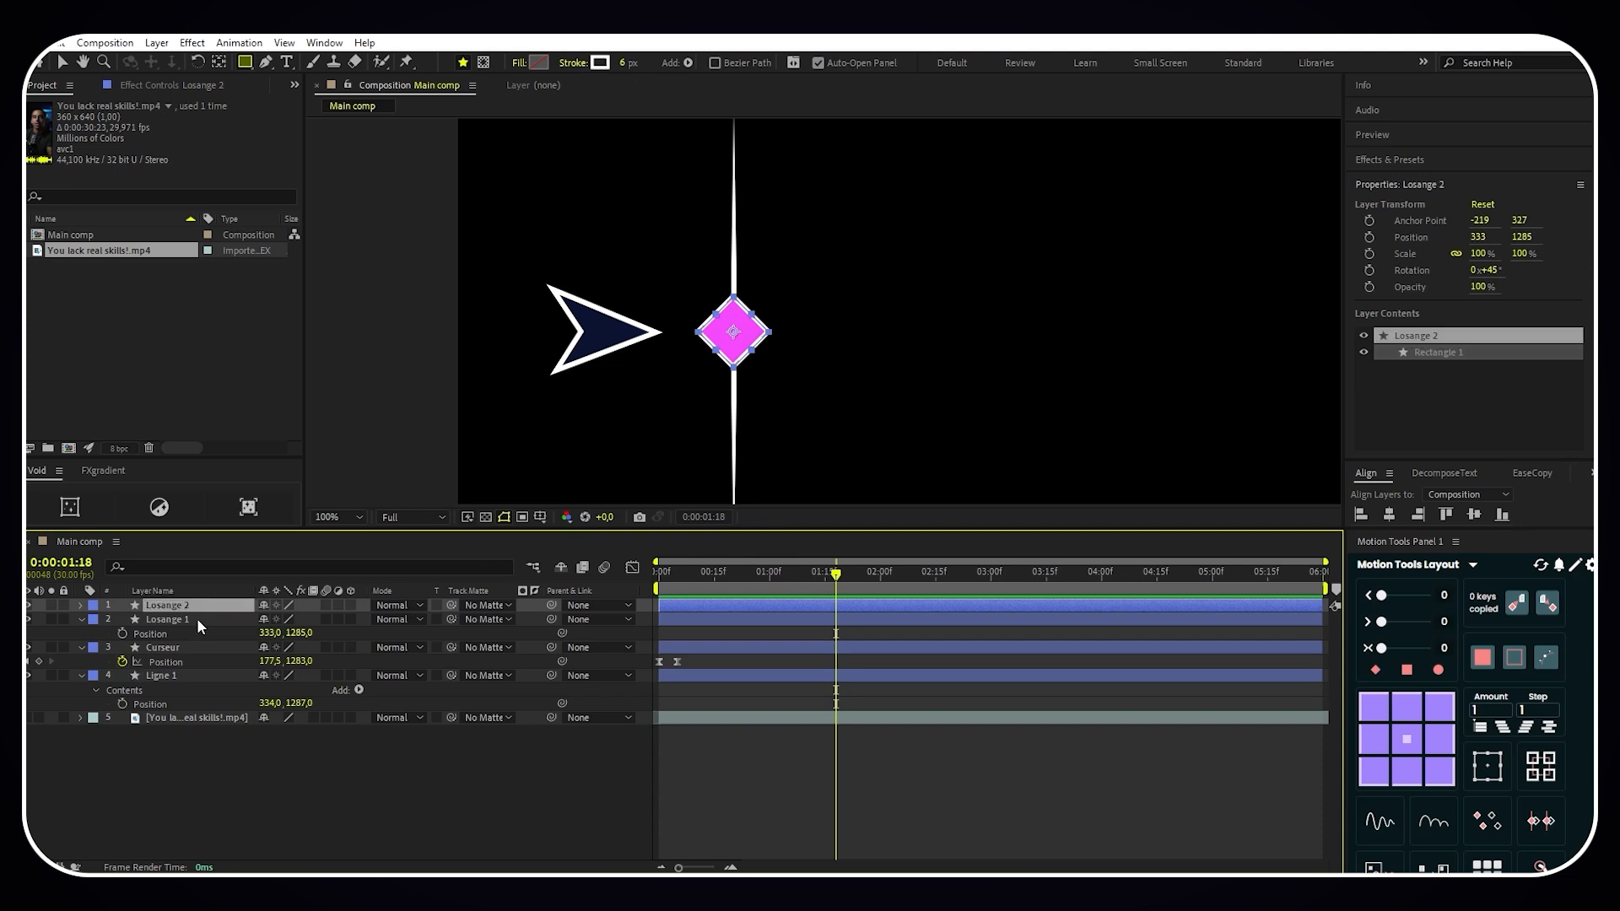
- Duplicate the filled Losange 1 layer and place the copy directly beneath it in the layer stack
left_click(199, 623)
key("ctrl+d")
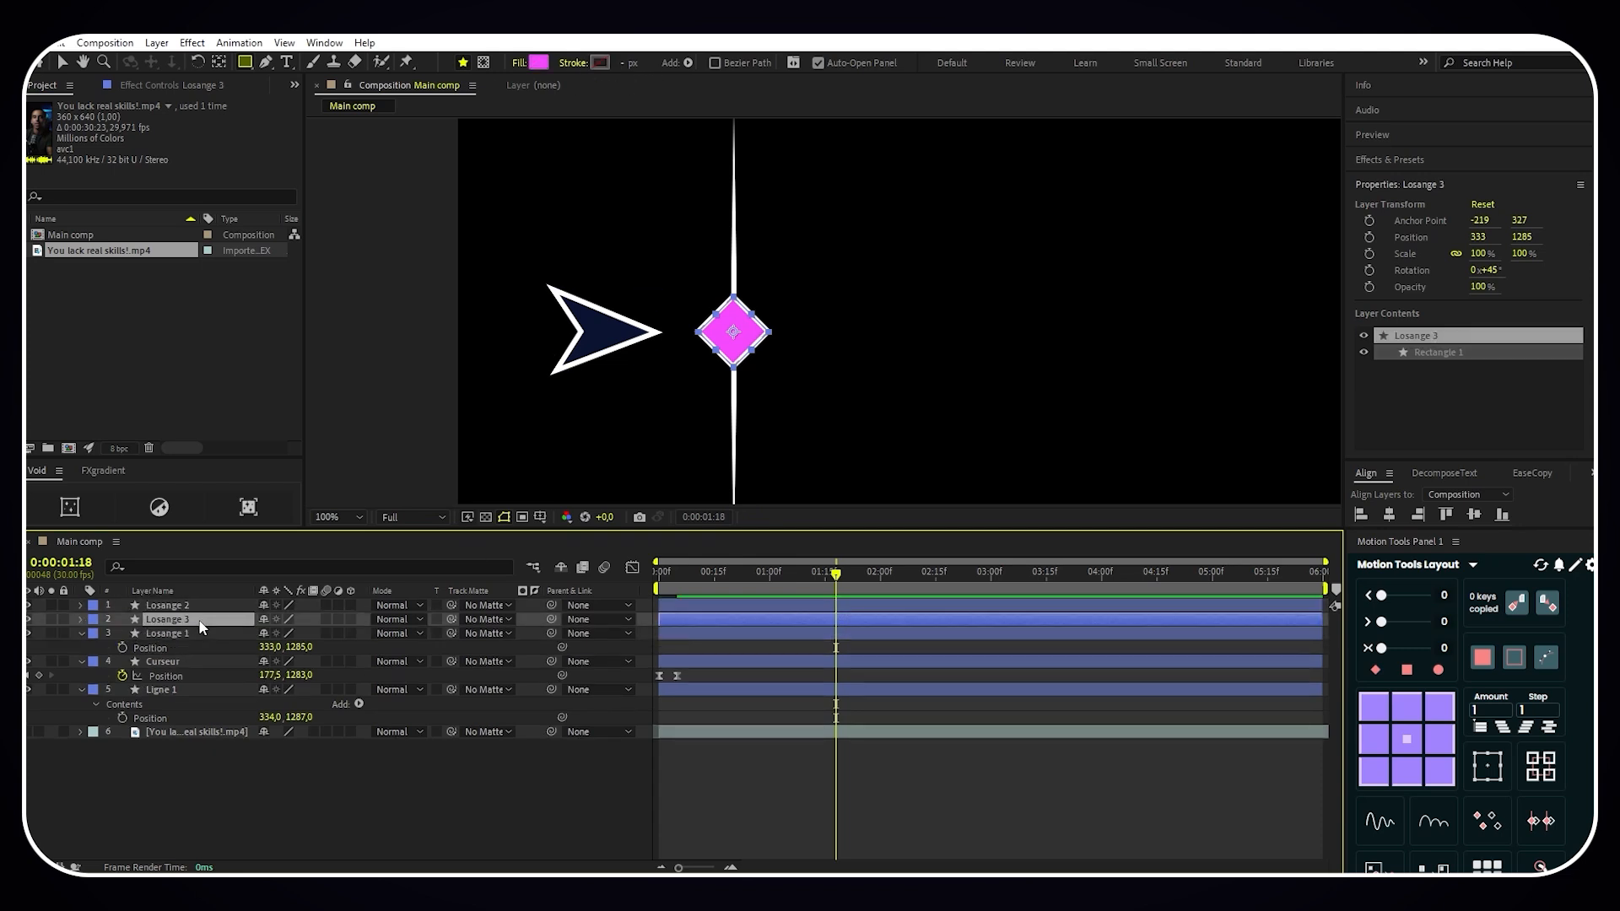
left_click_drag(194, 624, 210, 654)
- Rename the lower diamond copy as Losange back 1
right_click(185, 649)
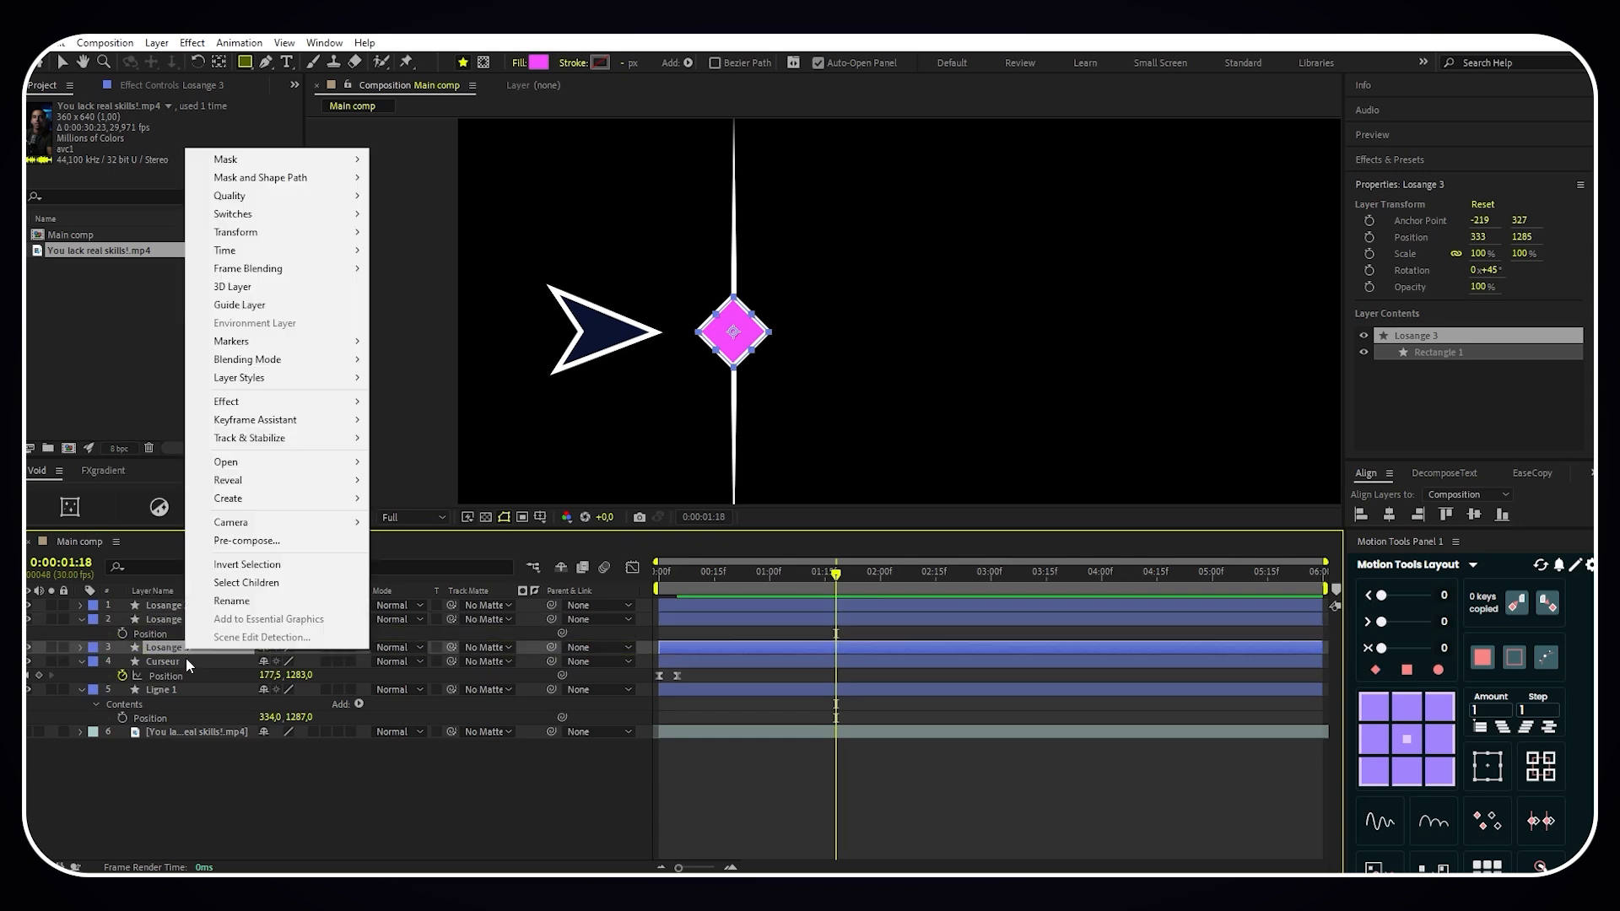
left_click(239, 603)
left_click(199, 648)
key("BackSpace")
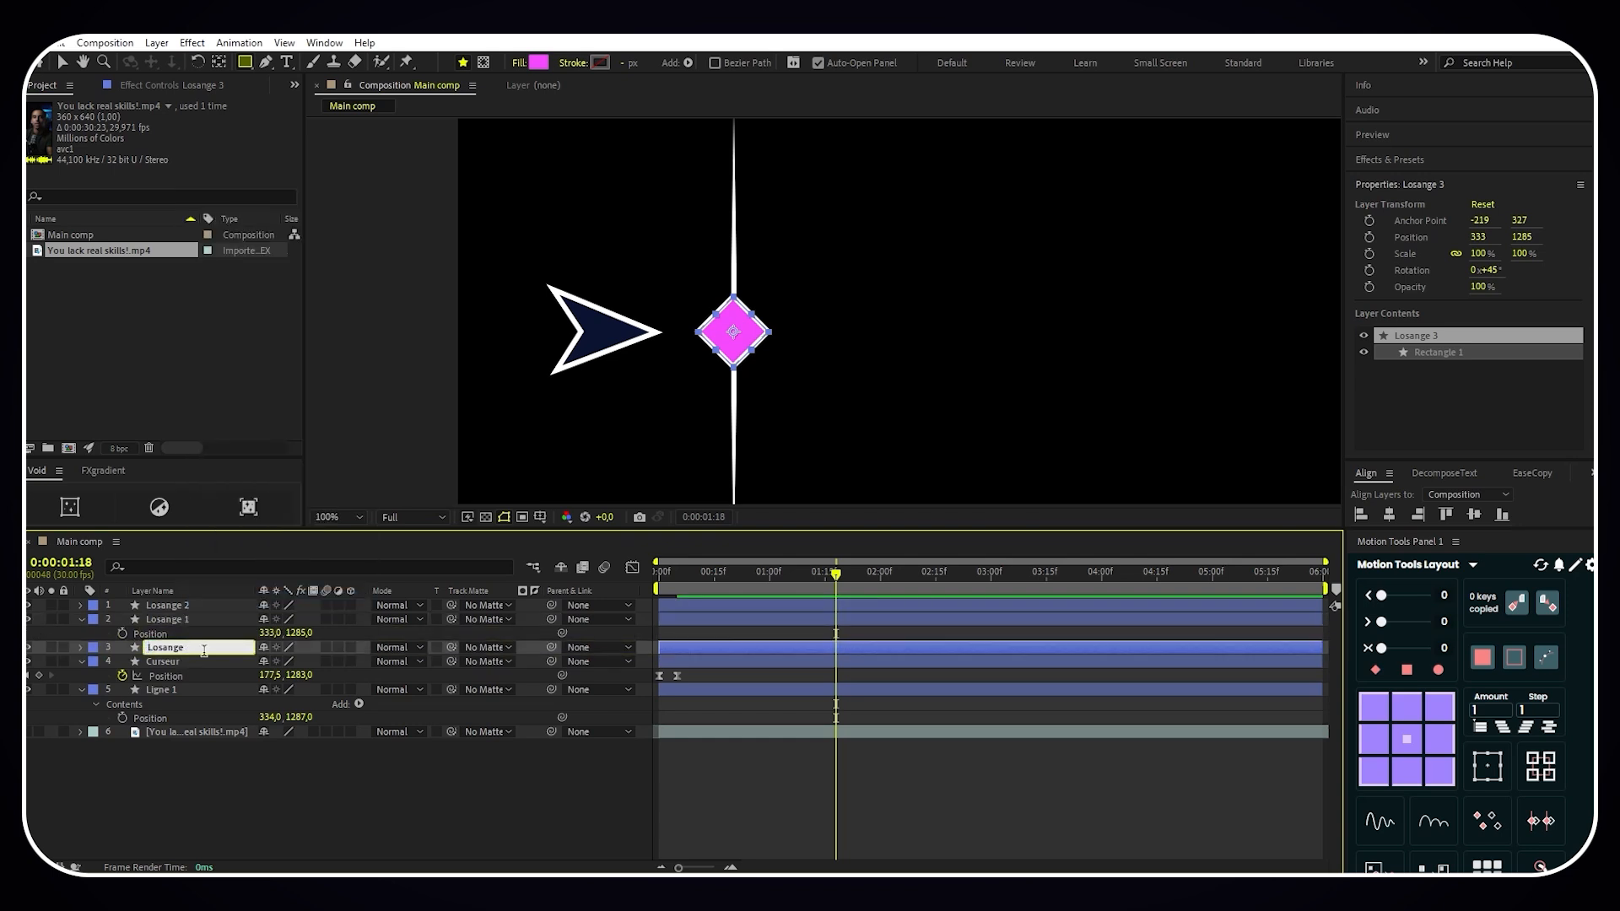
type("back 1")
key("Return")
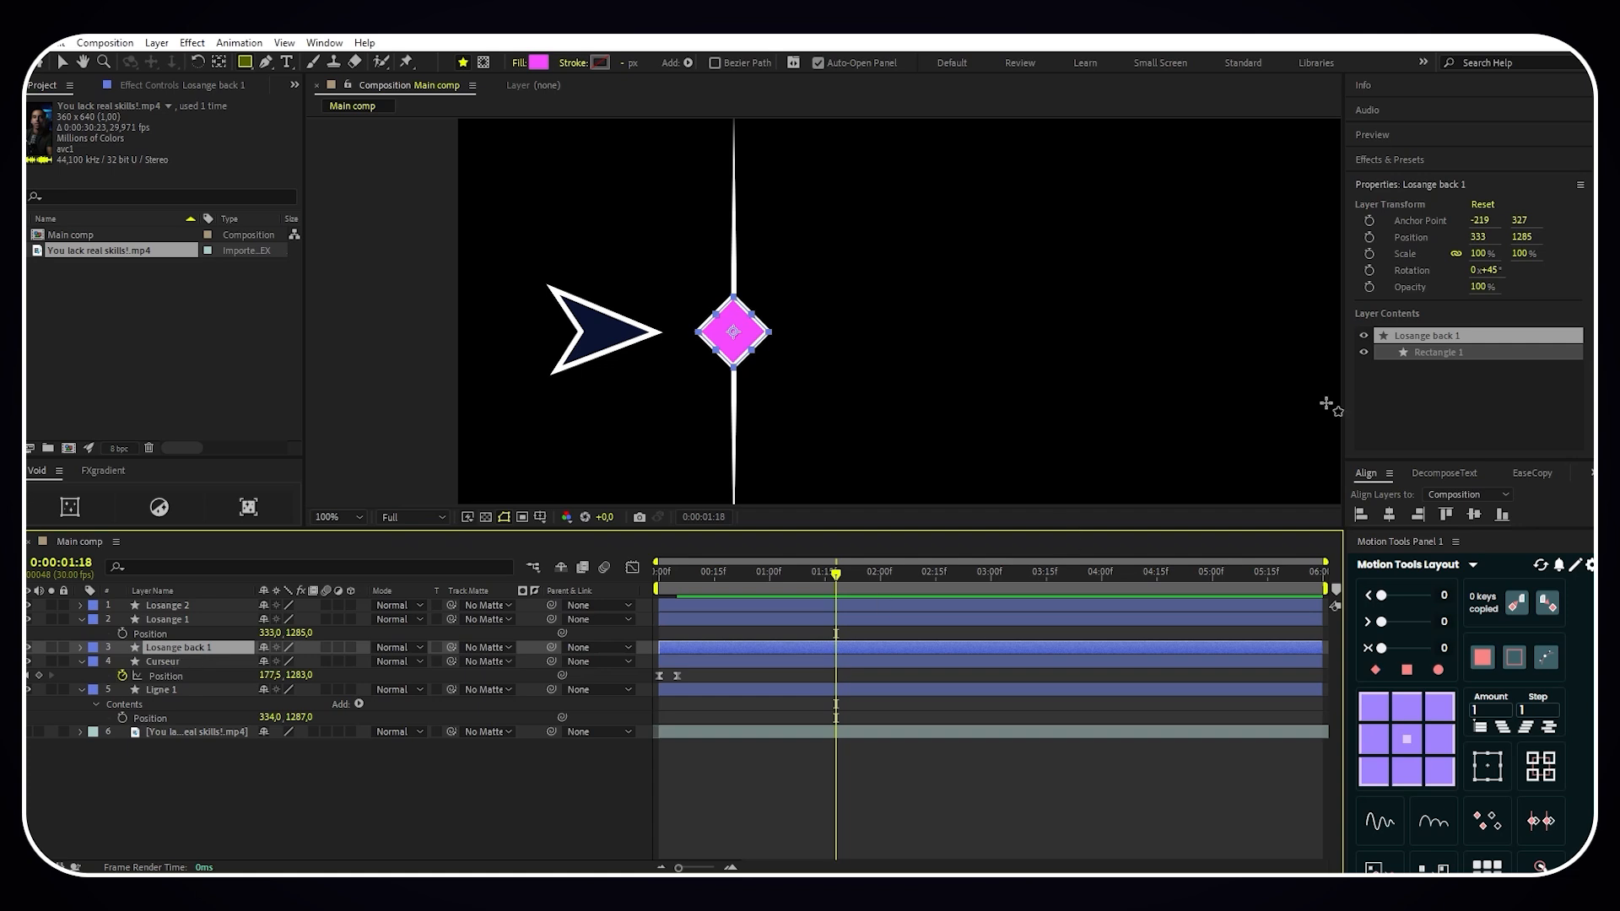
- Find the Deep Glow effect and apply it to the Losange back 1 layer
left_click(1390, 159)
left_click(1392, 181)
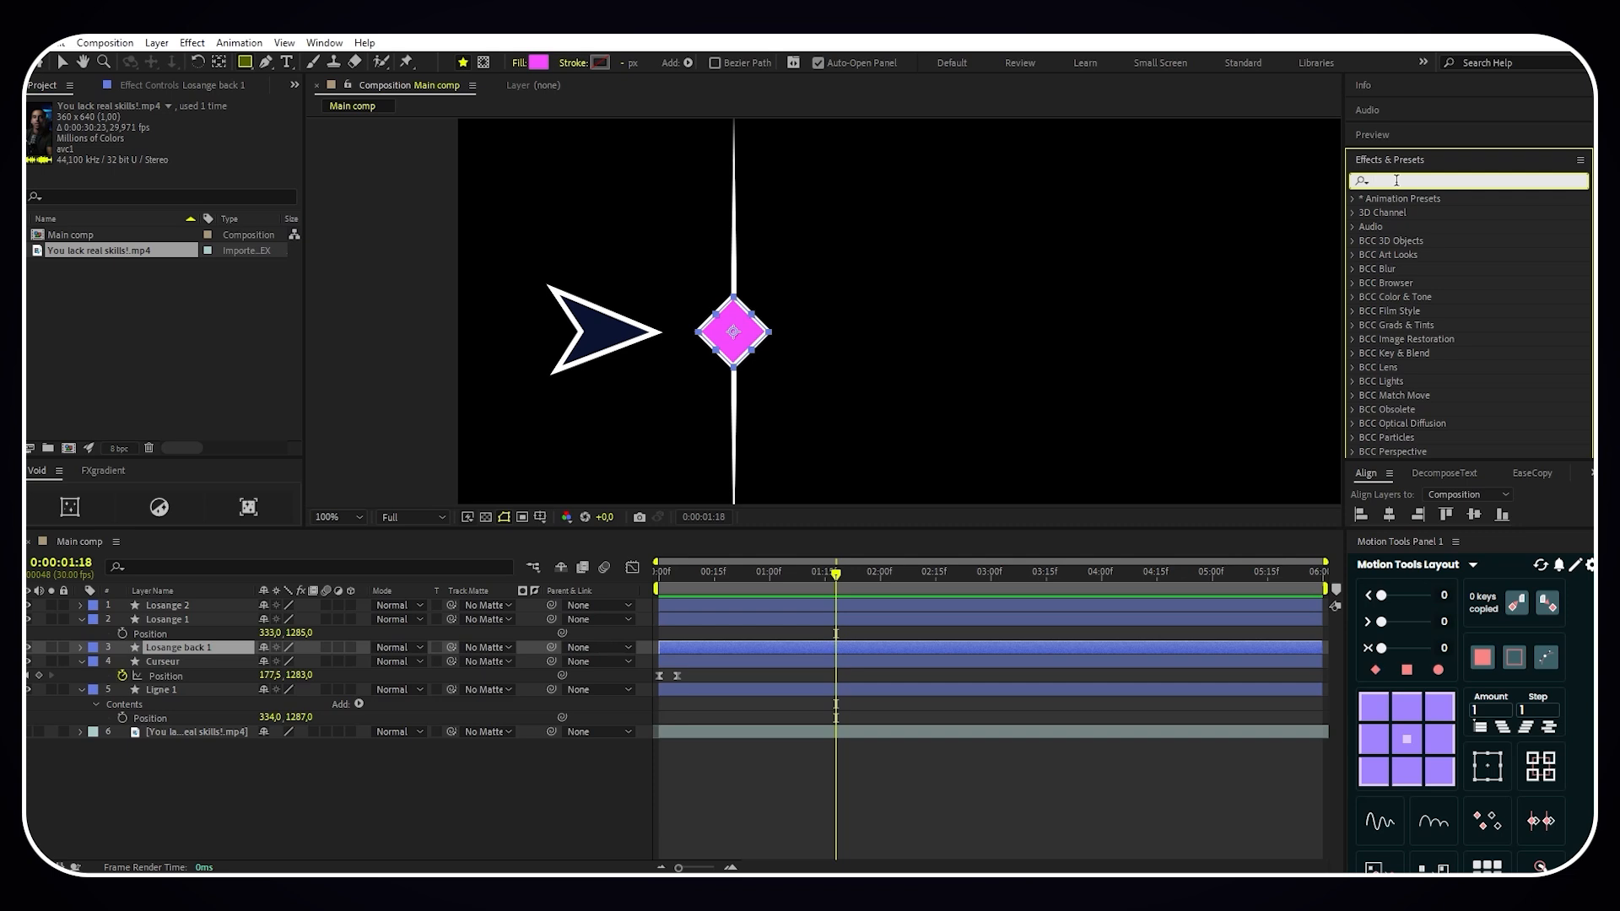
type("deep")
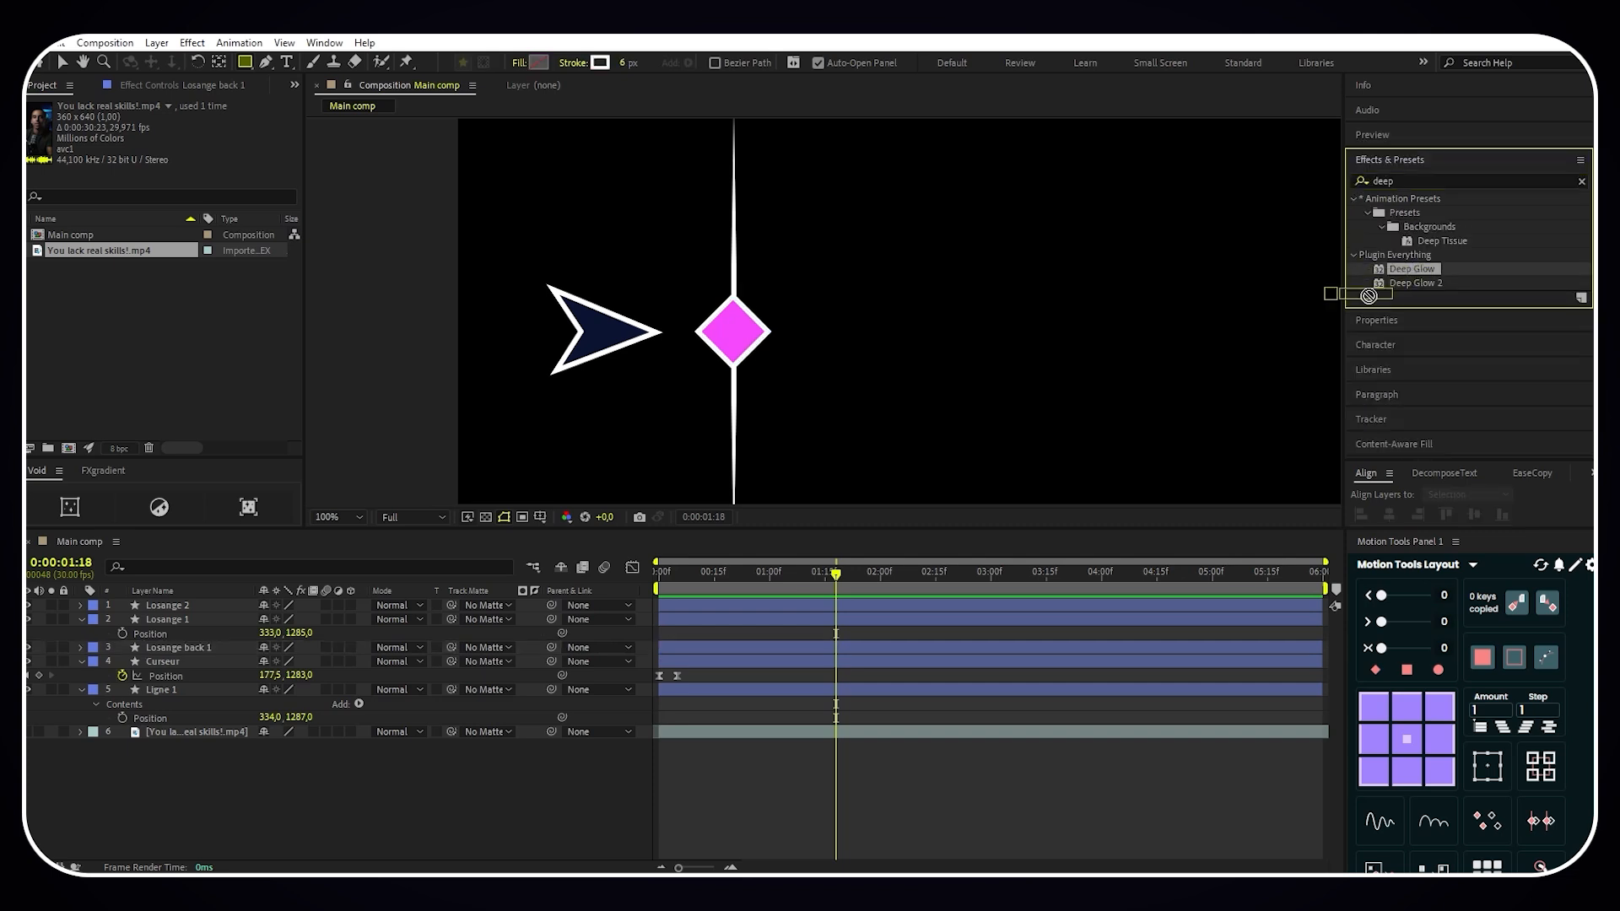
left_click_drag(1411, 269, 218, 651)
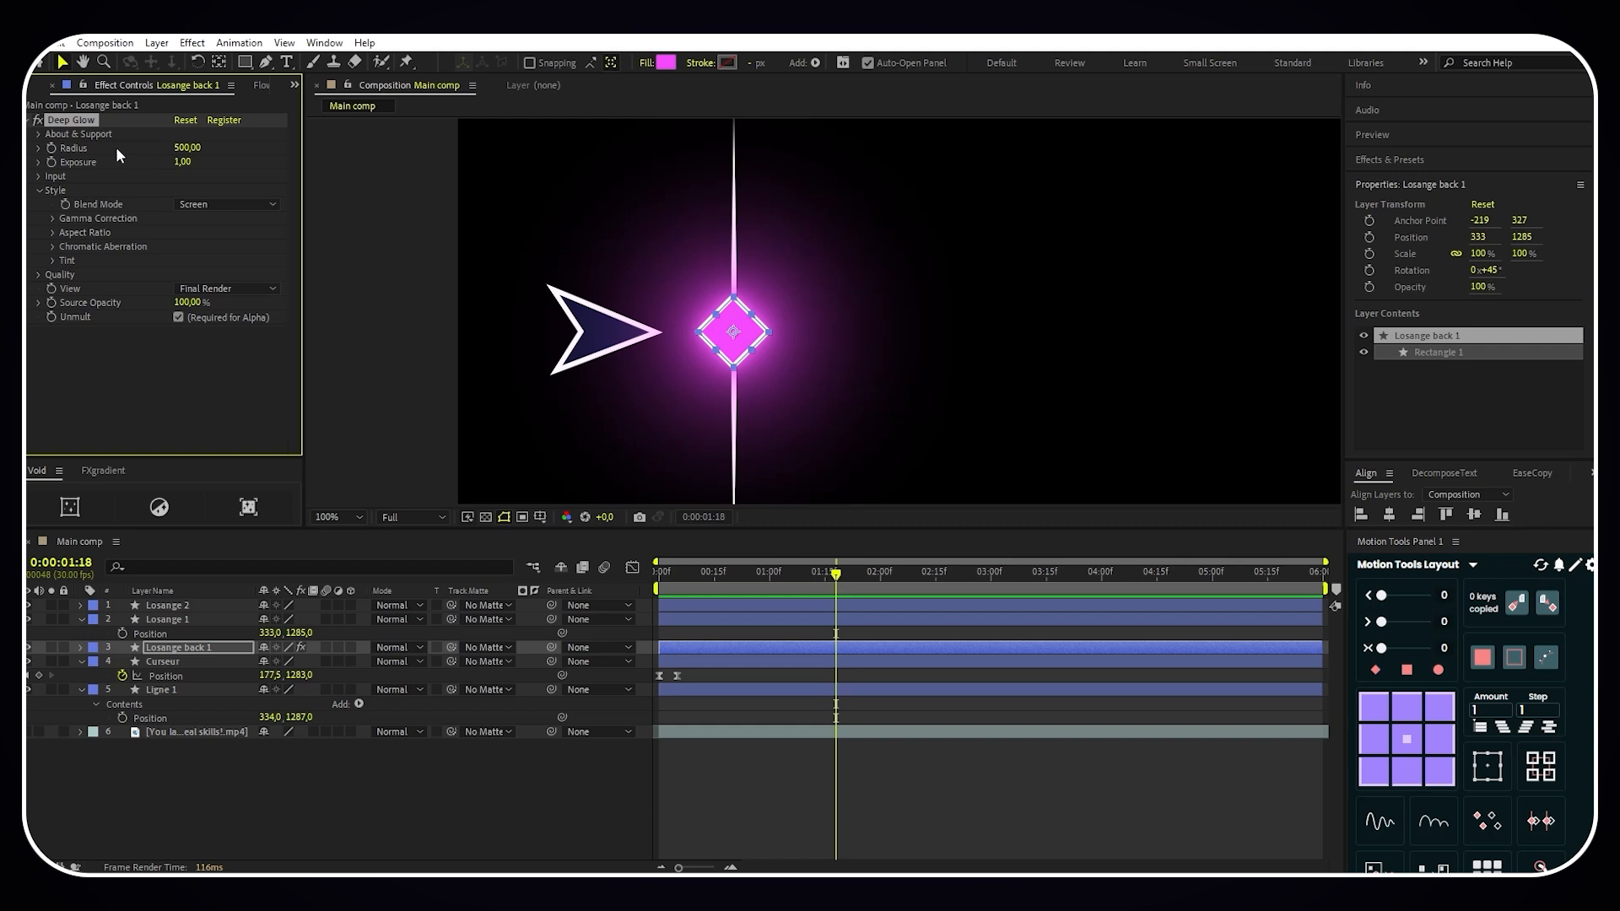
- Set the Deep Glow Exposure on Losange back 1 to 0,2
left_click(183, 161)
type("0,2")
key("Return")
left_click(226, 781)
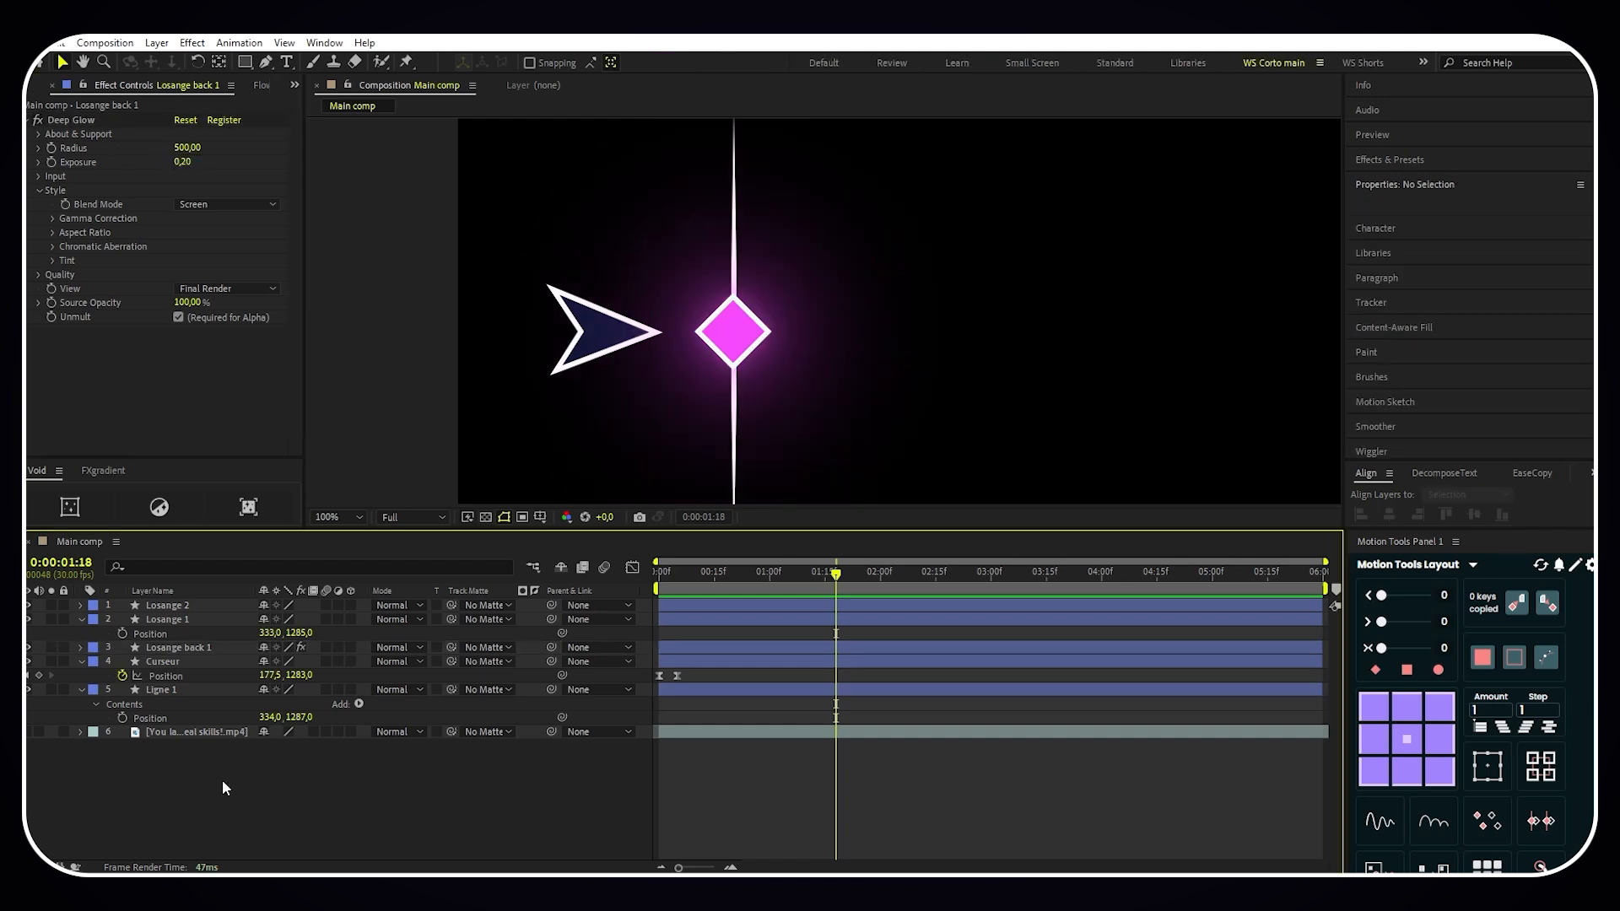
- Add an Inner Shadow layer style to the Losange 1 layer
left_click(187, 621)
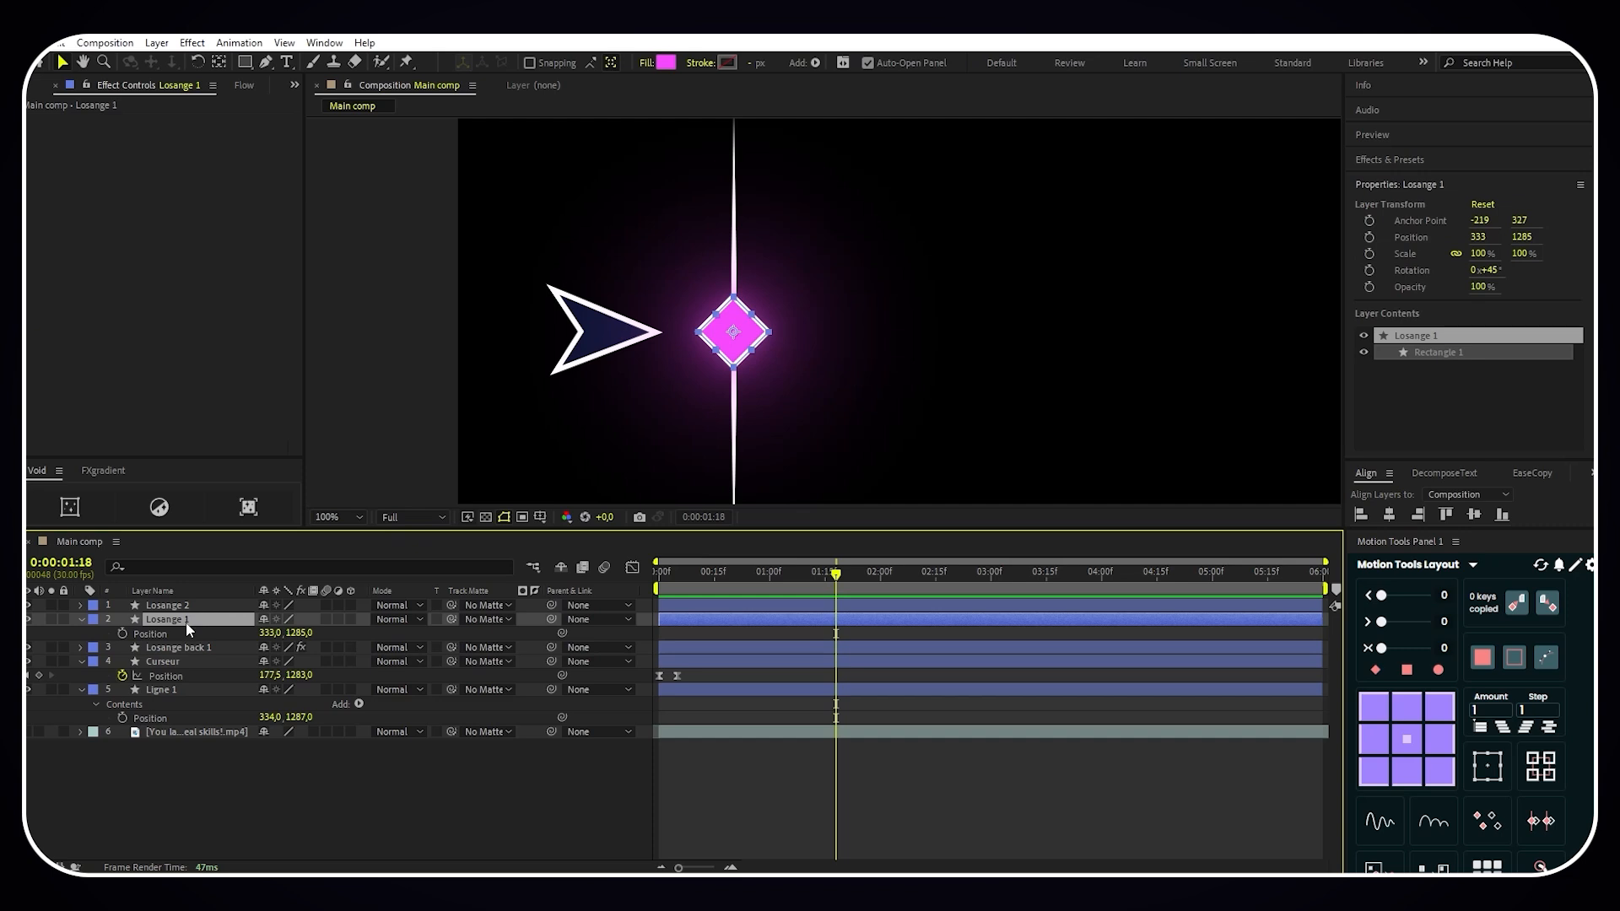
right_click(185, 621)
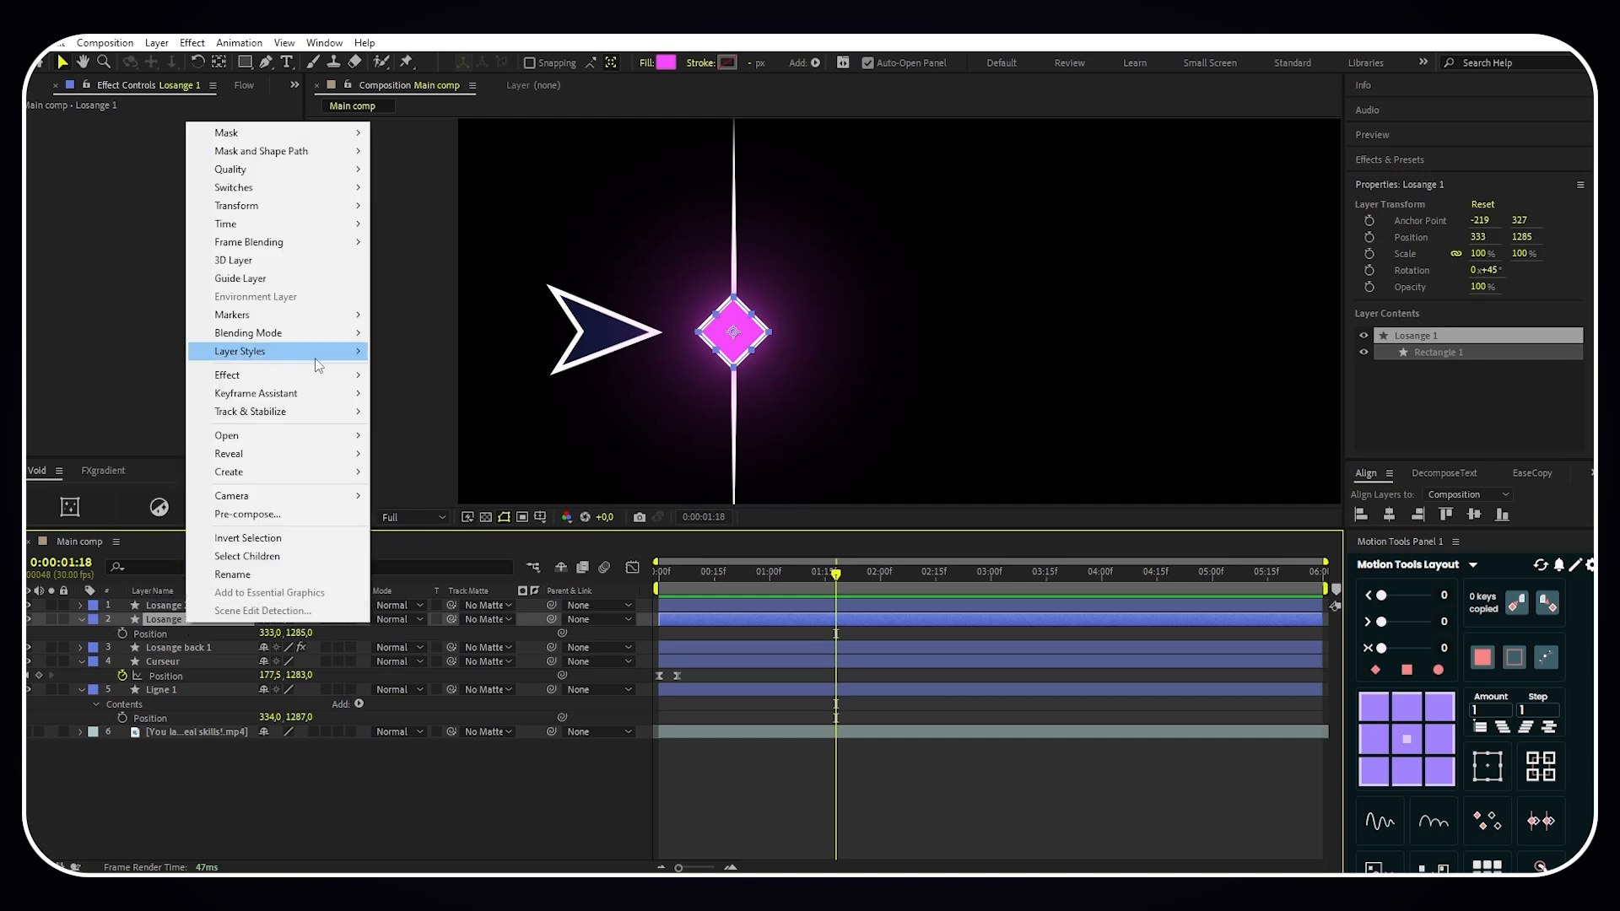
mouse_move(319, 361)
left_click(421, 431)
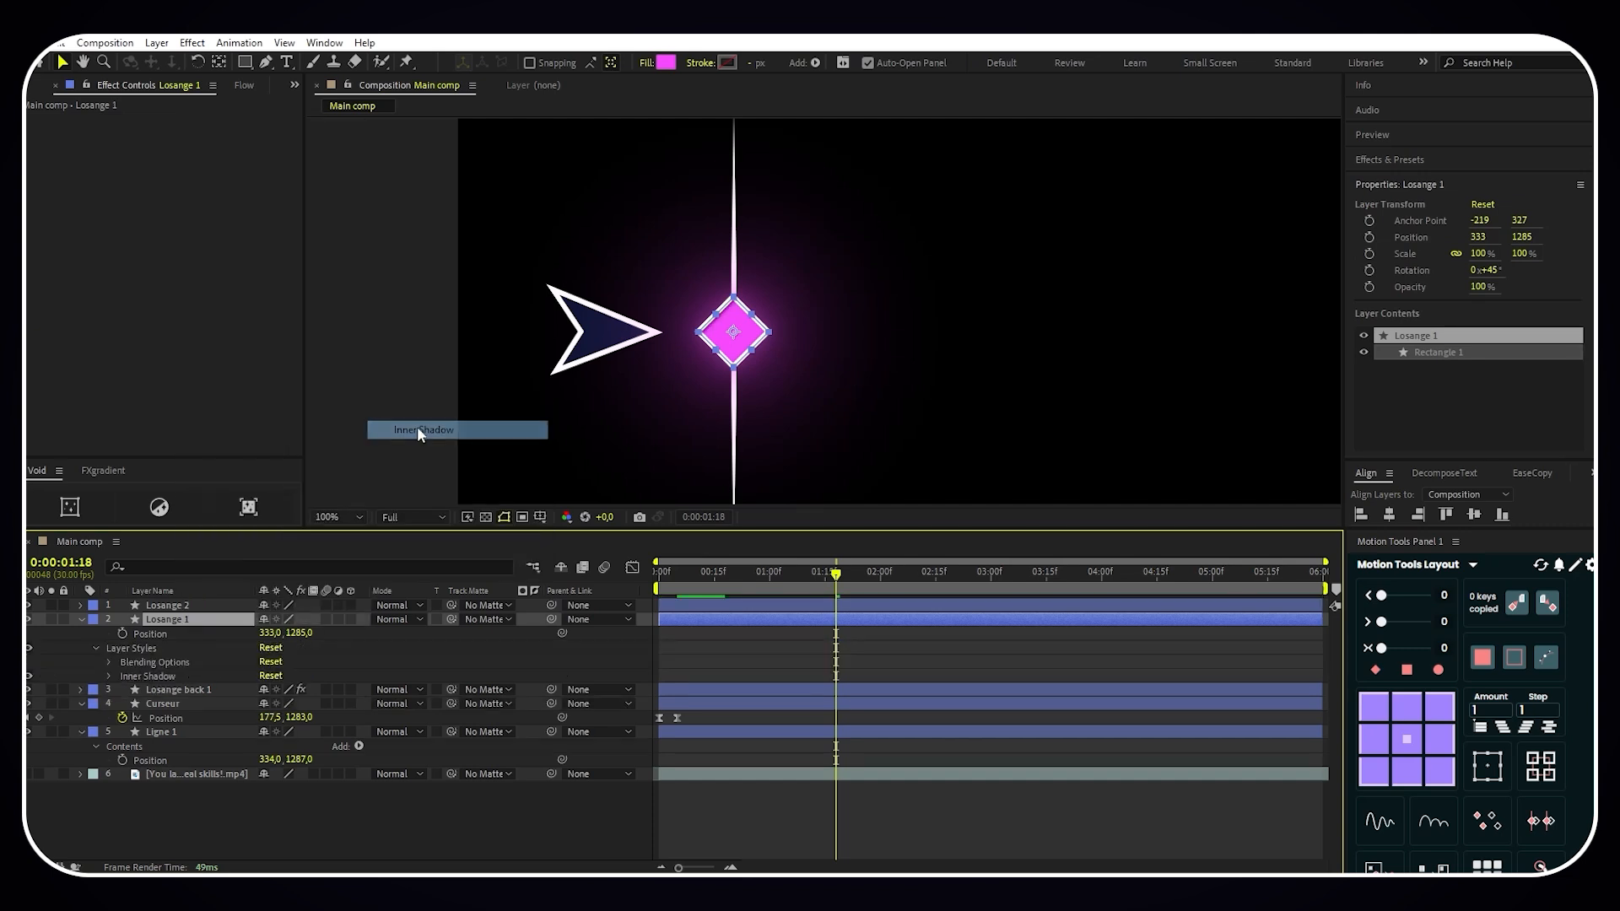
- Set the Inner Shadow angle on Losange 1 to 360°
left_click(108, 676)
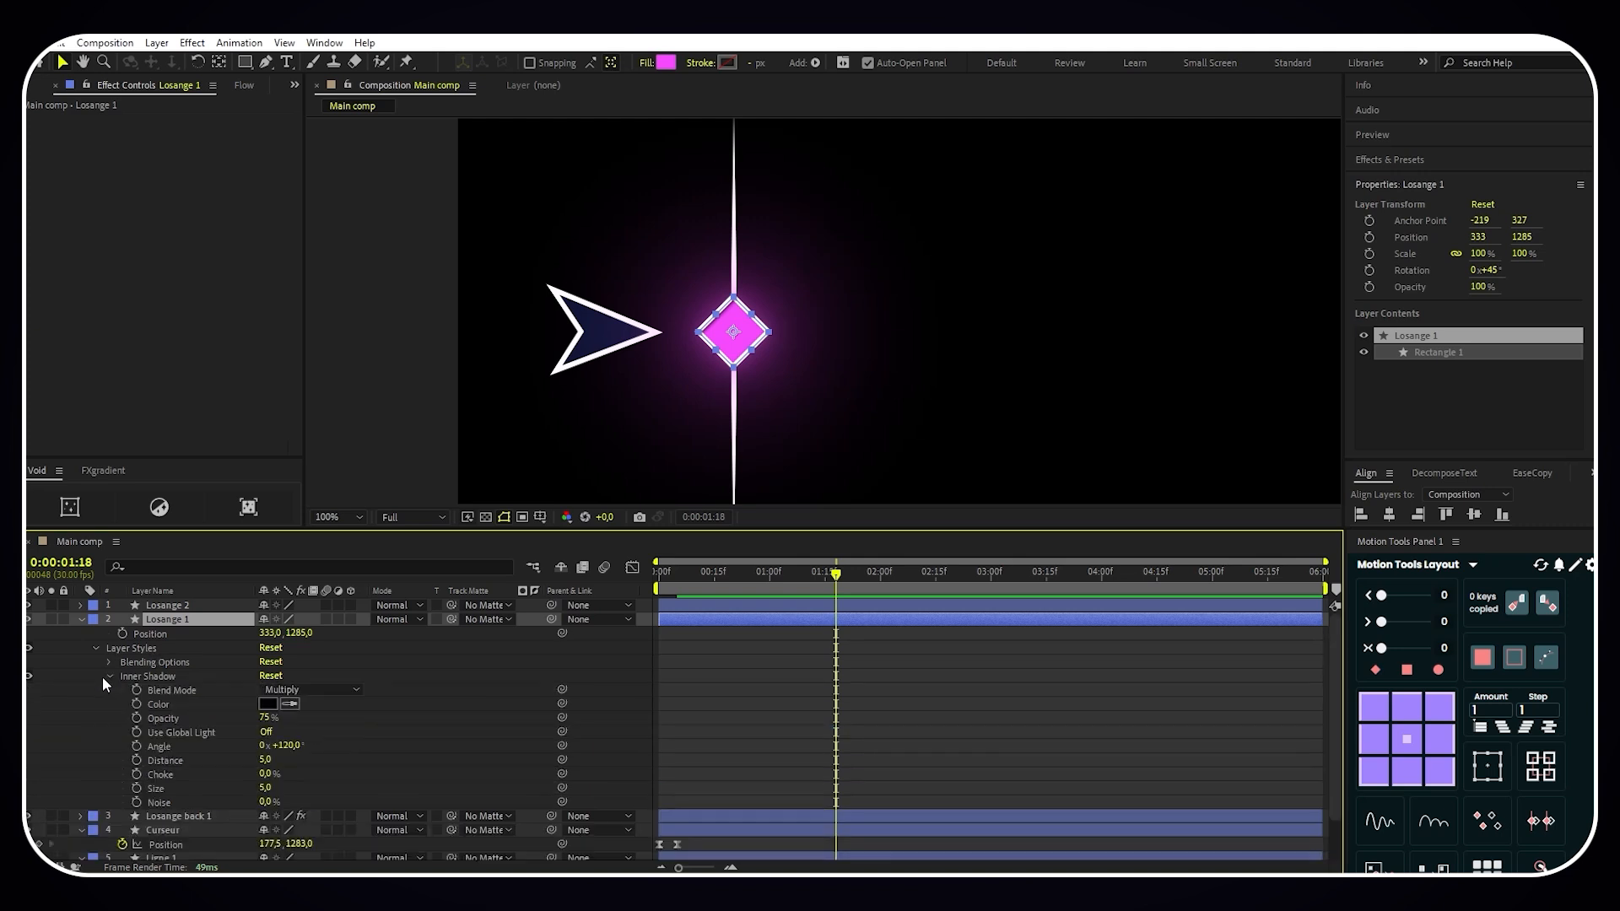
left_click(291, 746)
type("360")
left_click(309, 762)
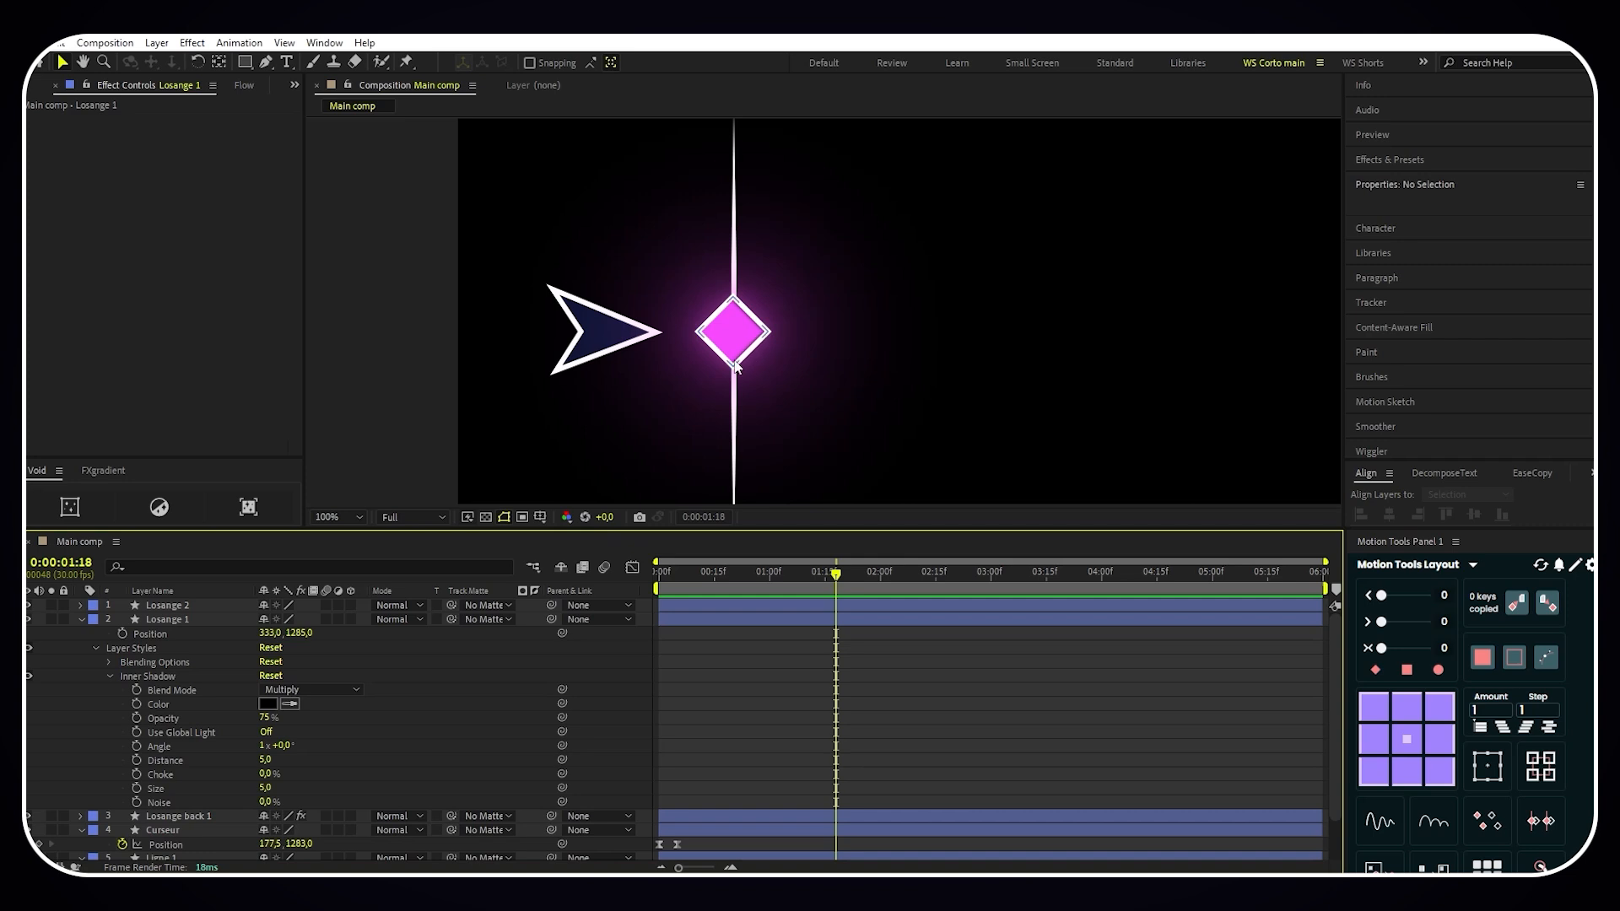
left_click(702, 330)
left_click(81, 619)
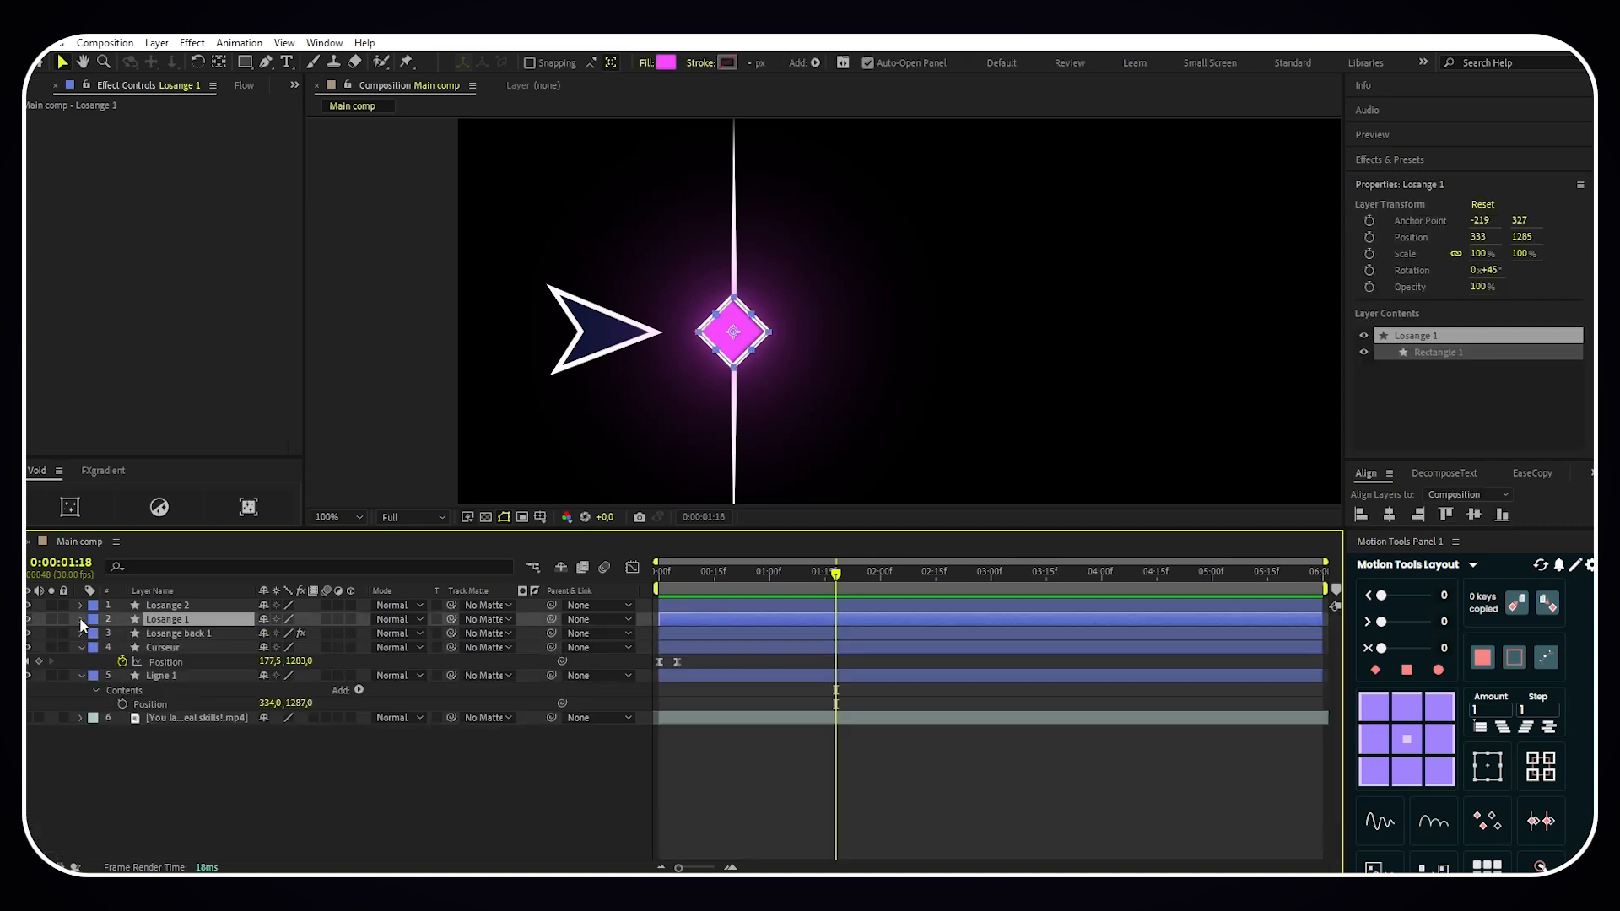
- Create a new text layer beside the diamond reading "Inspiration"
left_click(200, 762)
left_click(288, 61)
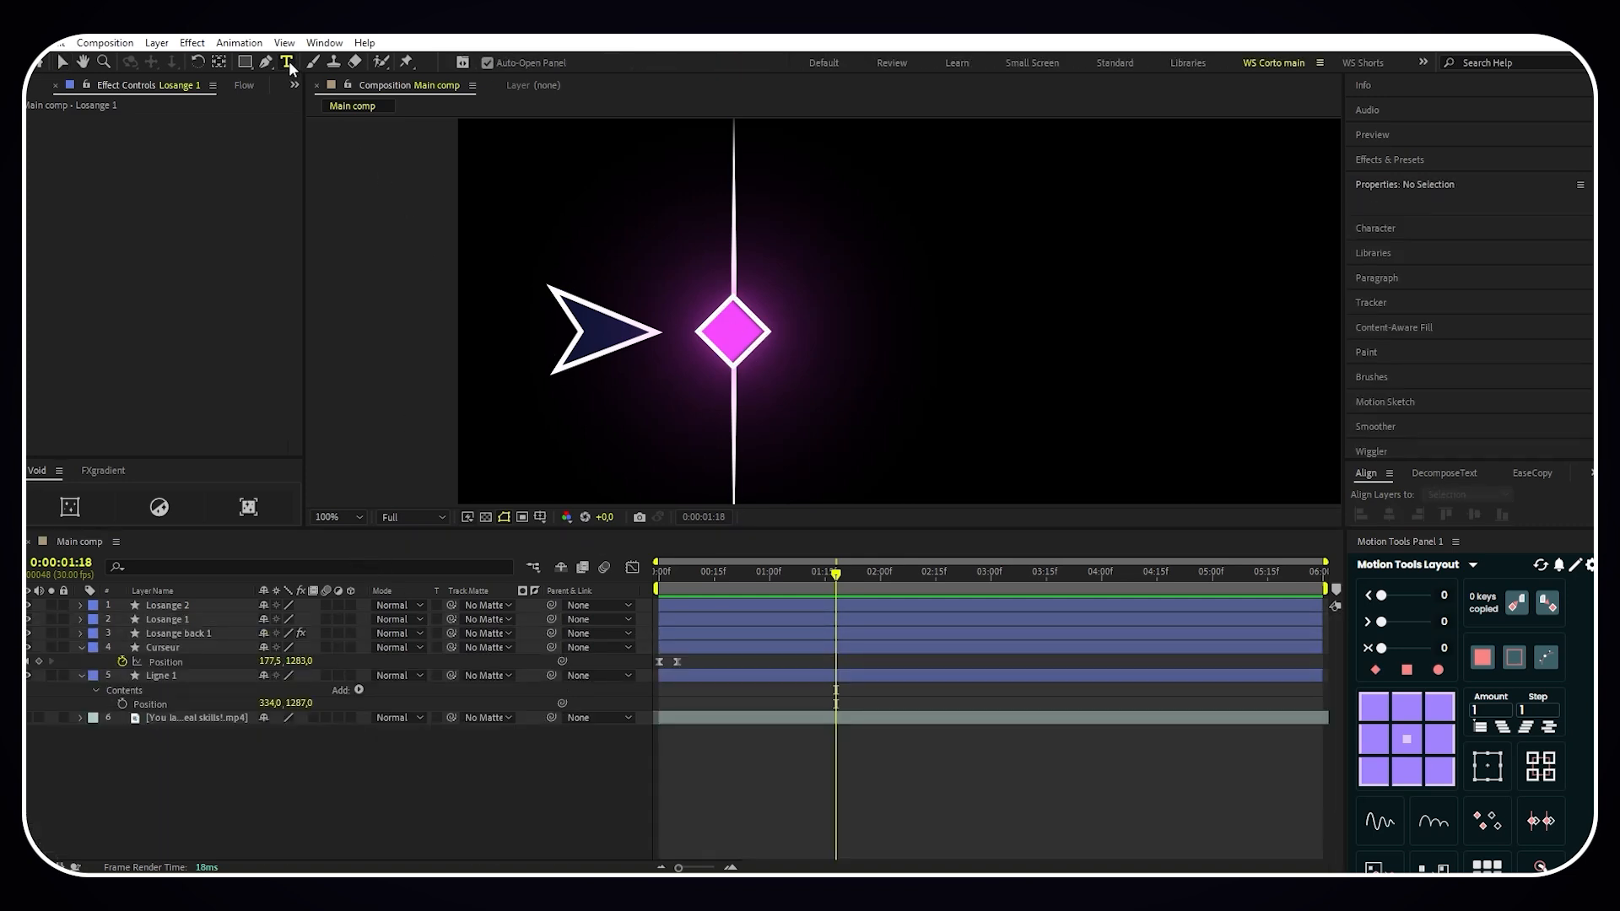
left_click(885, 319)
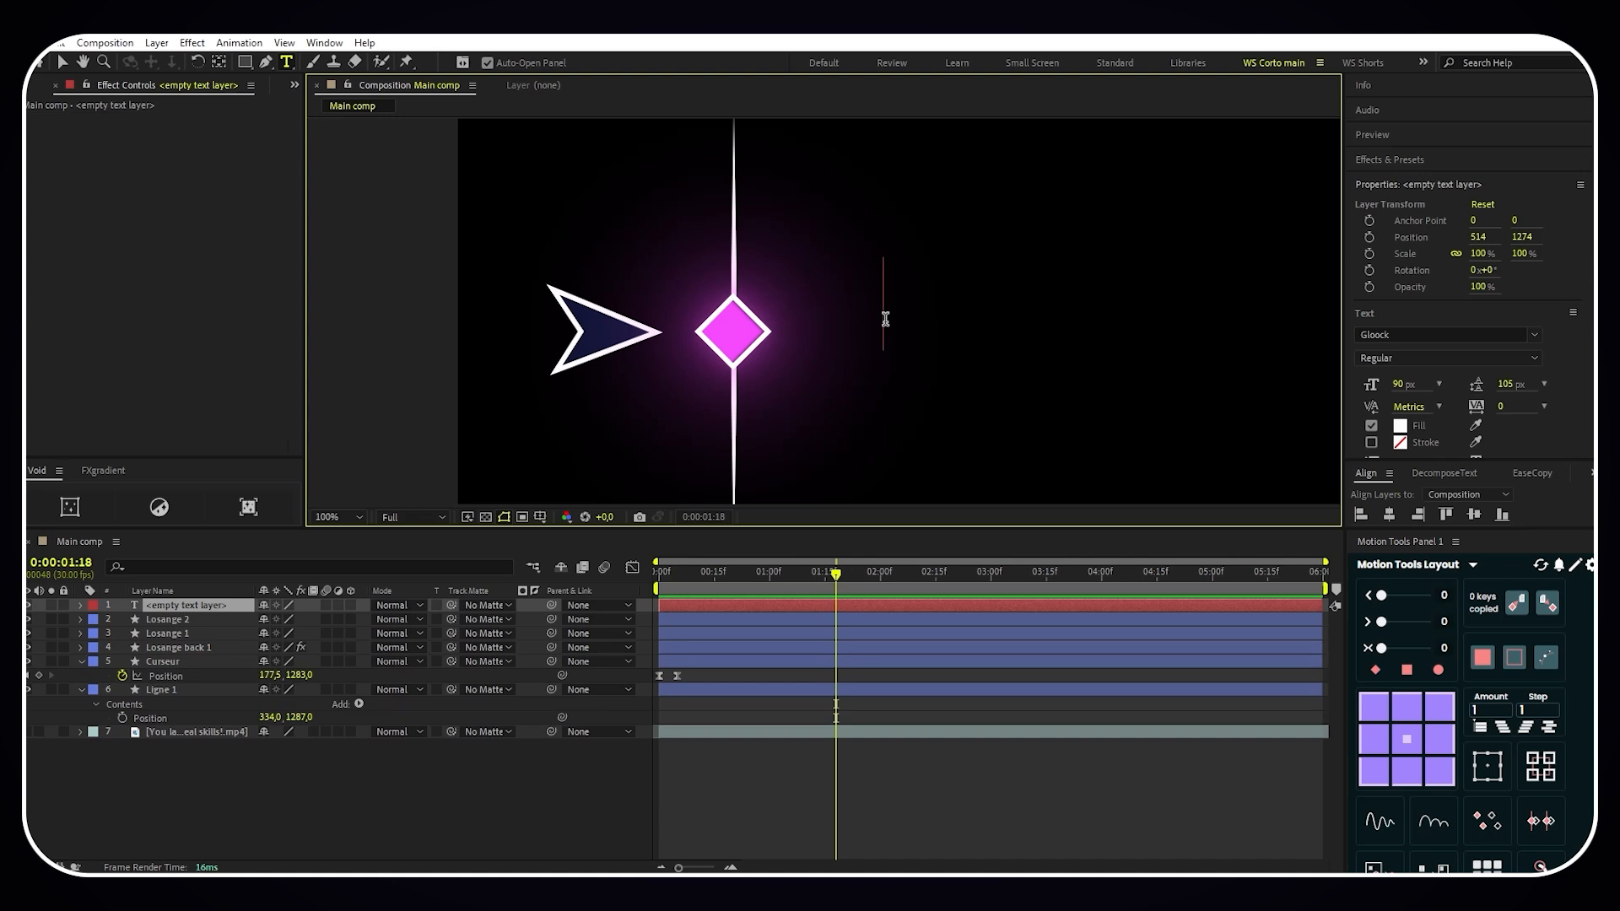
type("Inspiration")
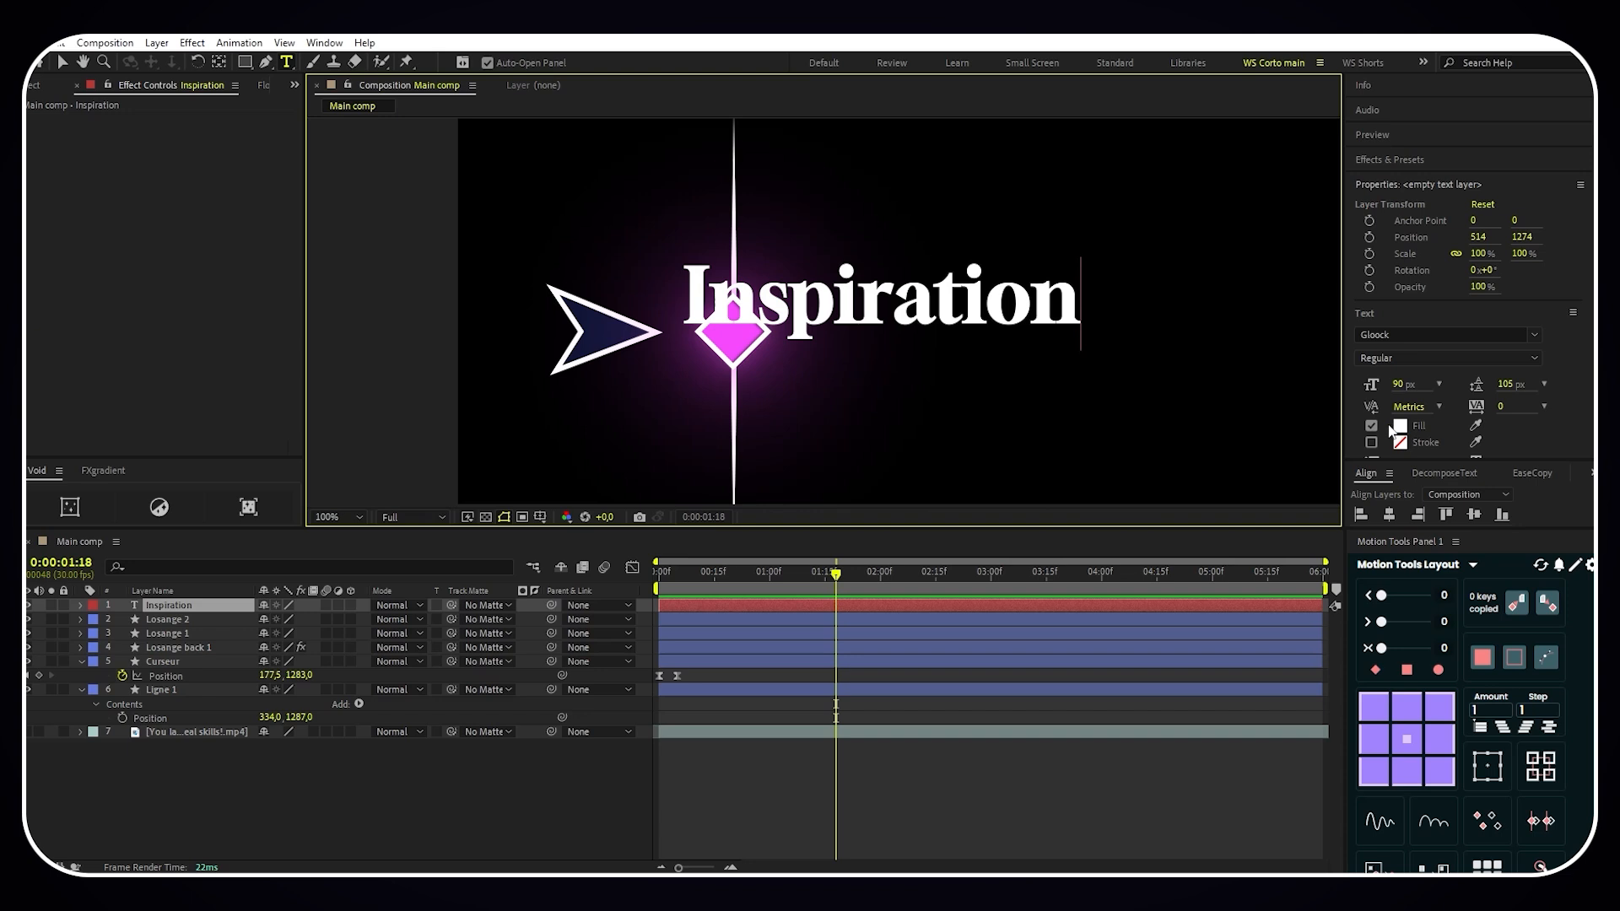
- Move the Inspiration text beside the diamond to about 658, 1315 and check its placement against the reference video
left_click(62, 62)
left_click_drag(826, 299, 924, 341)
left_click(28, 733)
left_click(28, 734)
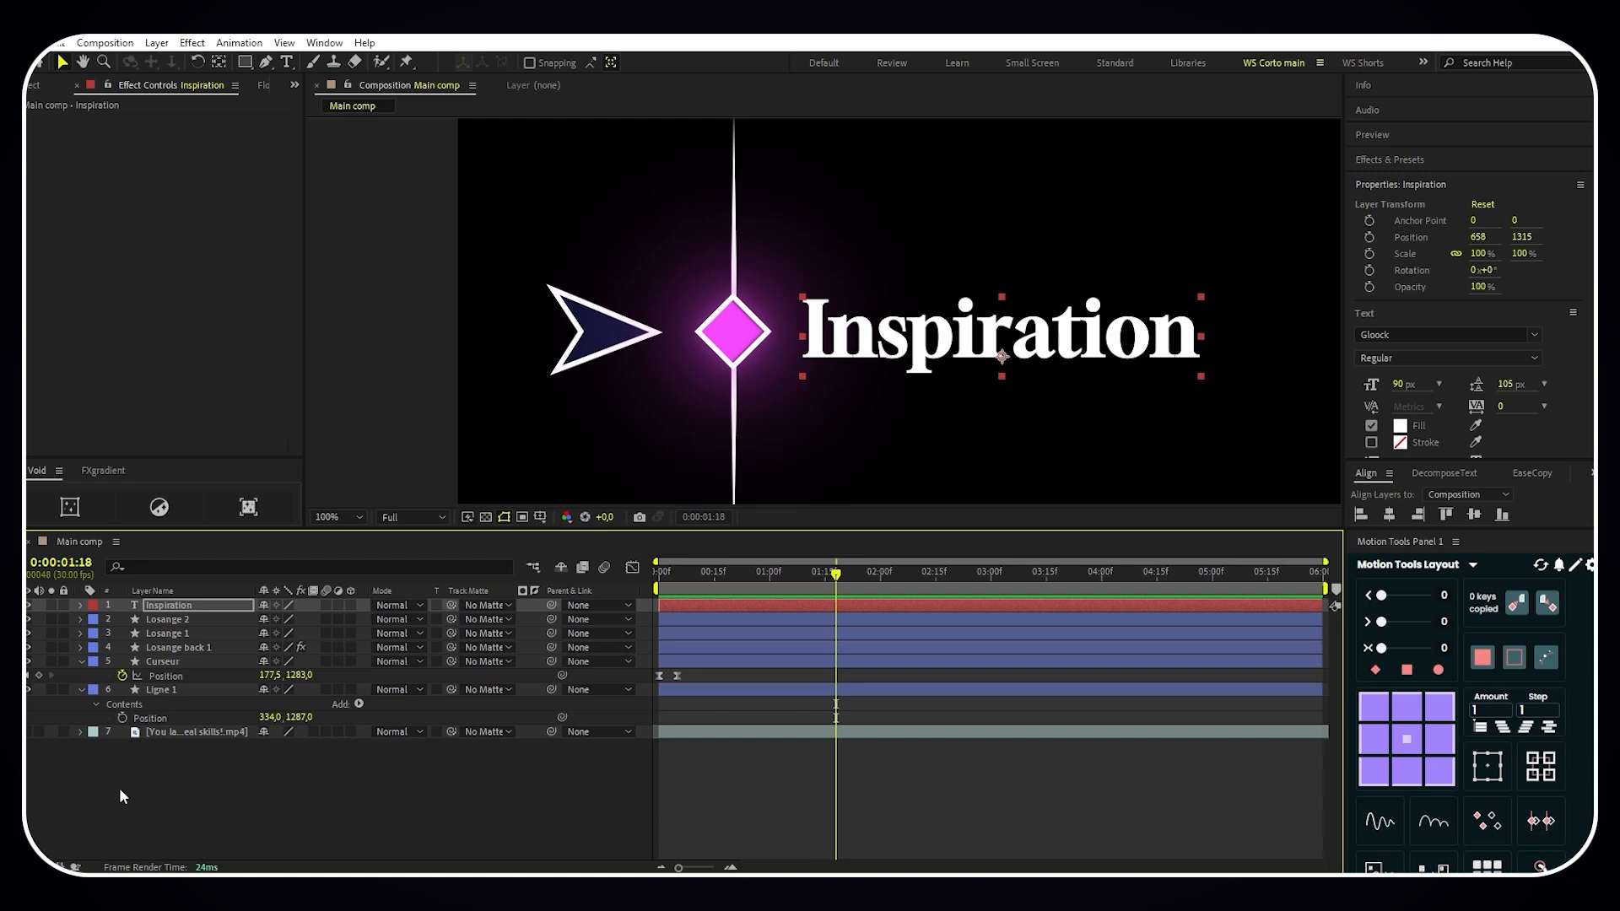
- Copy the Deep Glow effect from Losange back 1 onto the Inspiration text layer and place that layer directly beneath Losange back 1
left_click(187, 647)
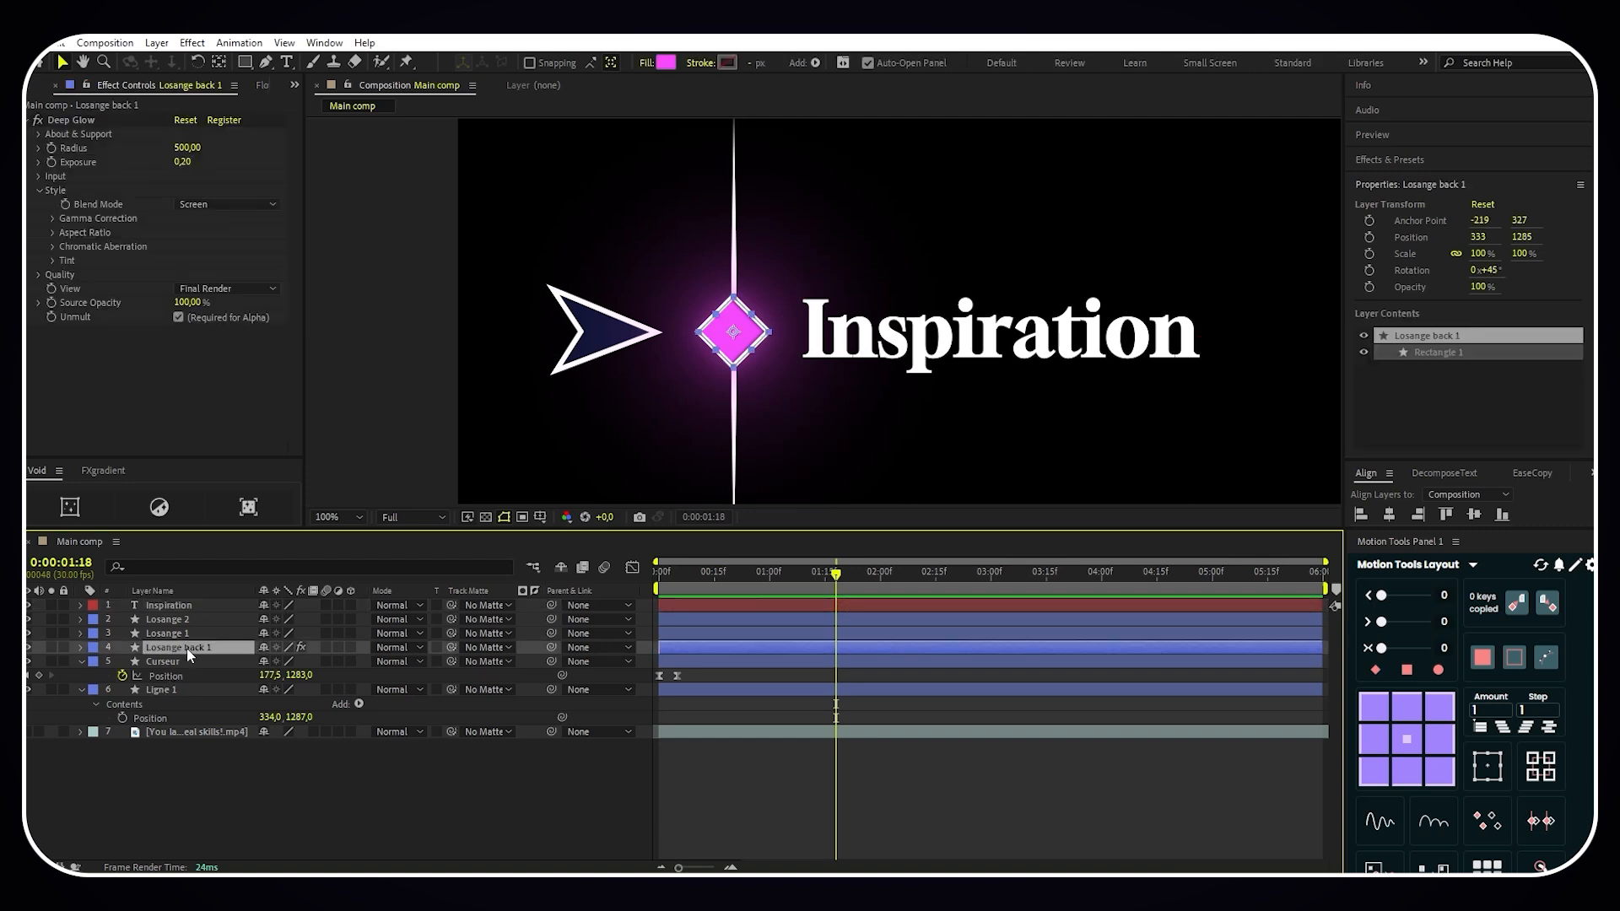
left_click(73, 120)
right_click(78, 121)
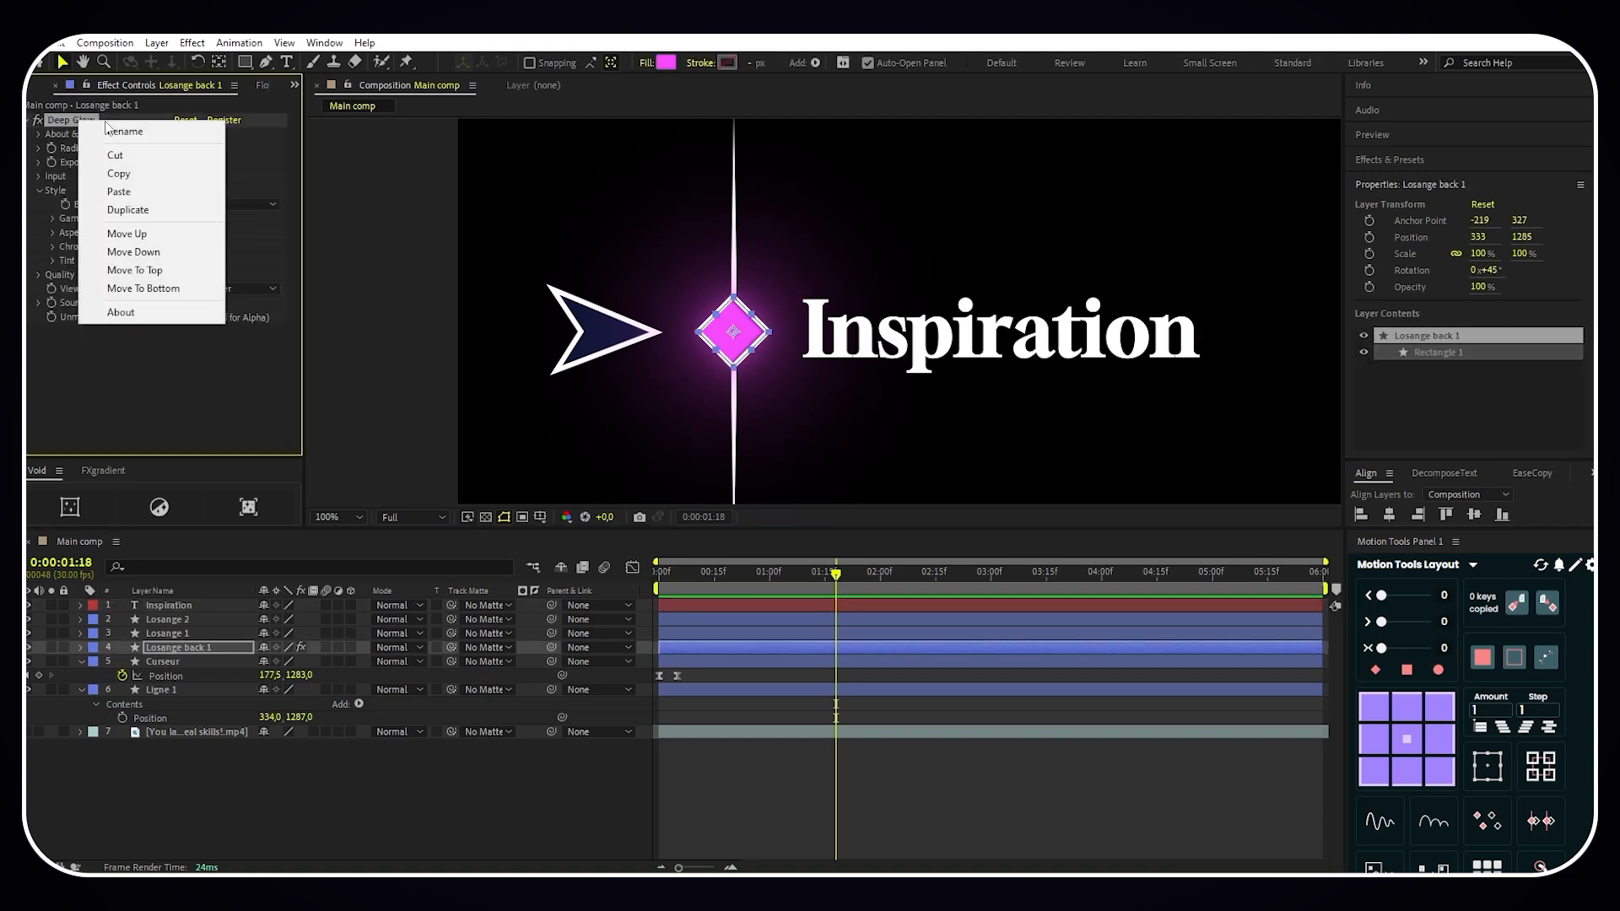
left_click(119, 173)
left_click(186, 605)
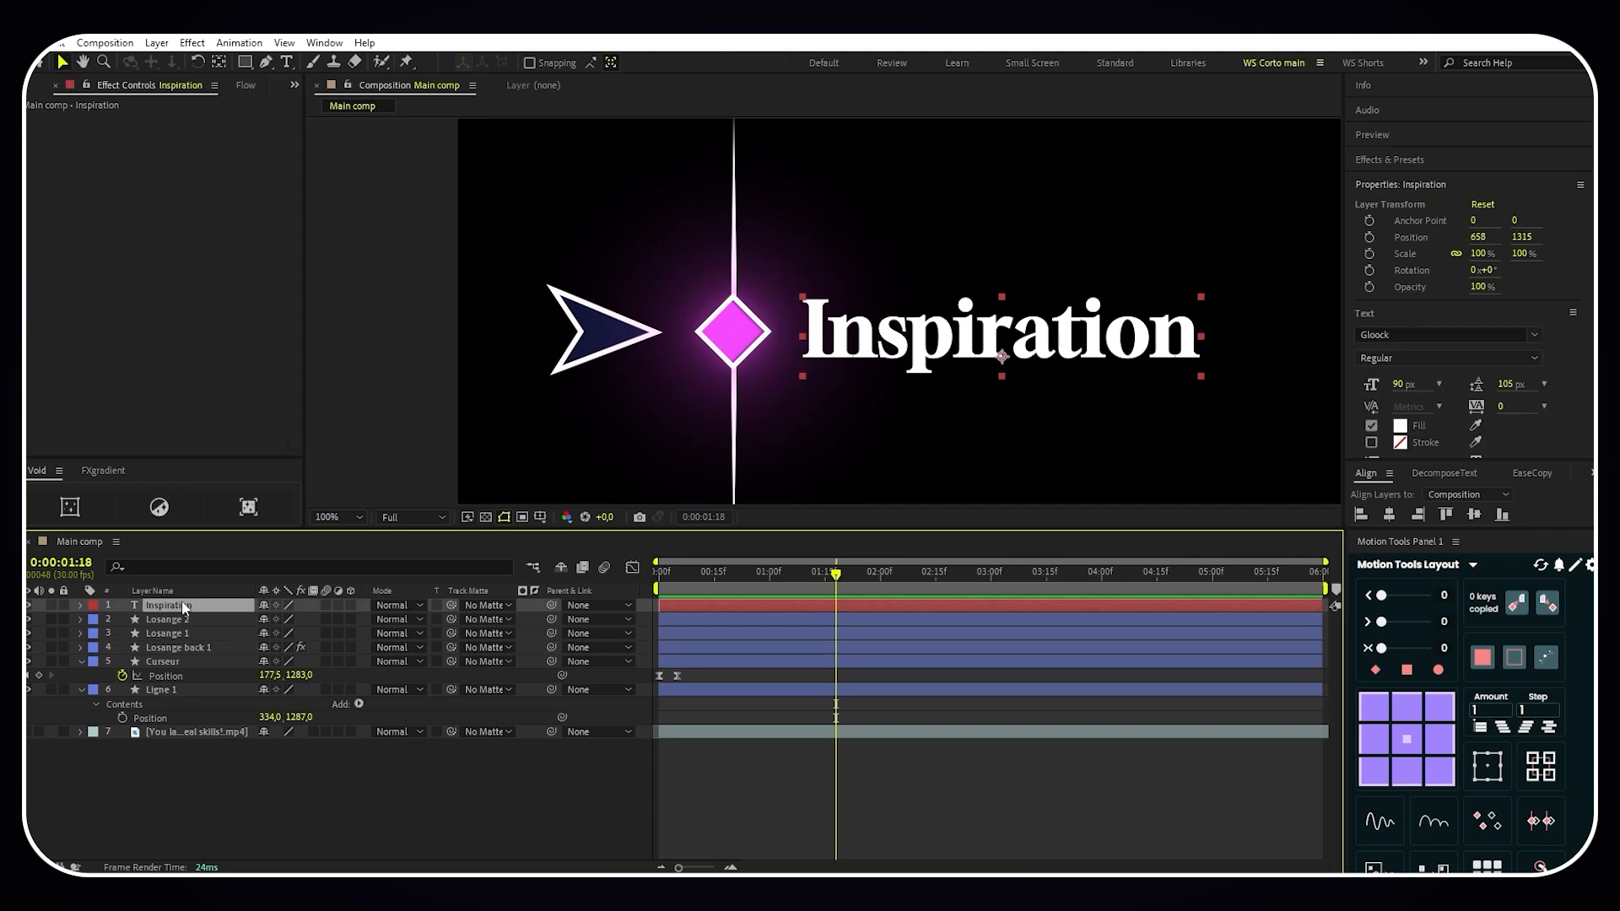
key("ctrl+v")
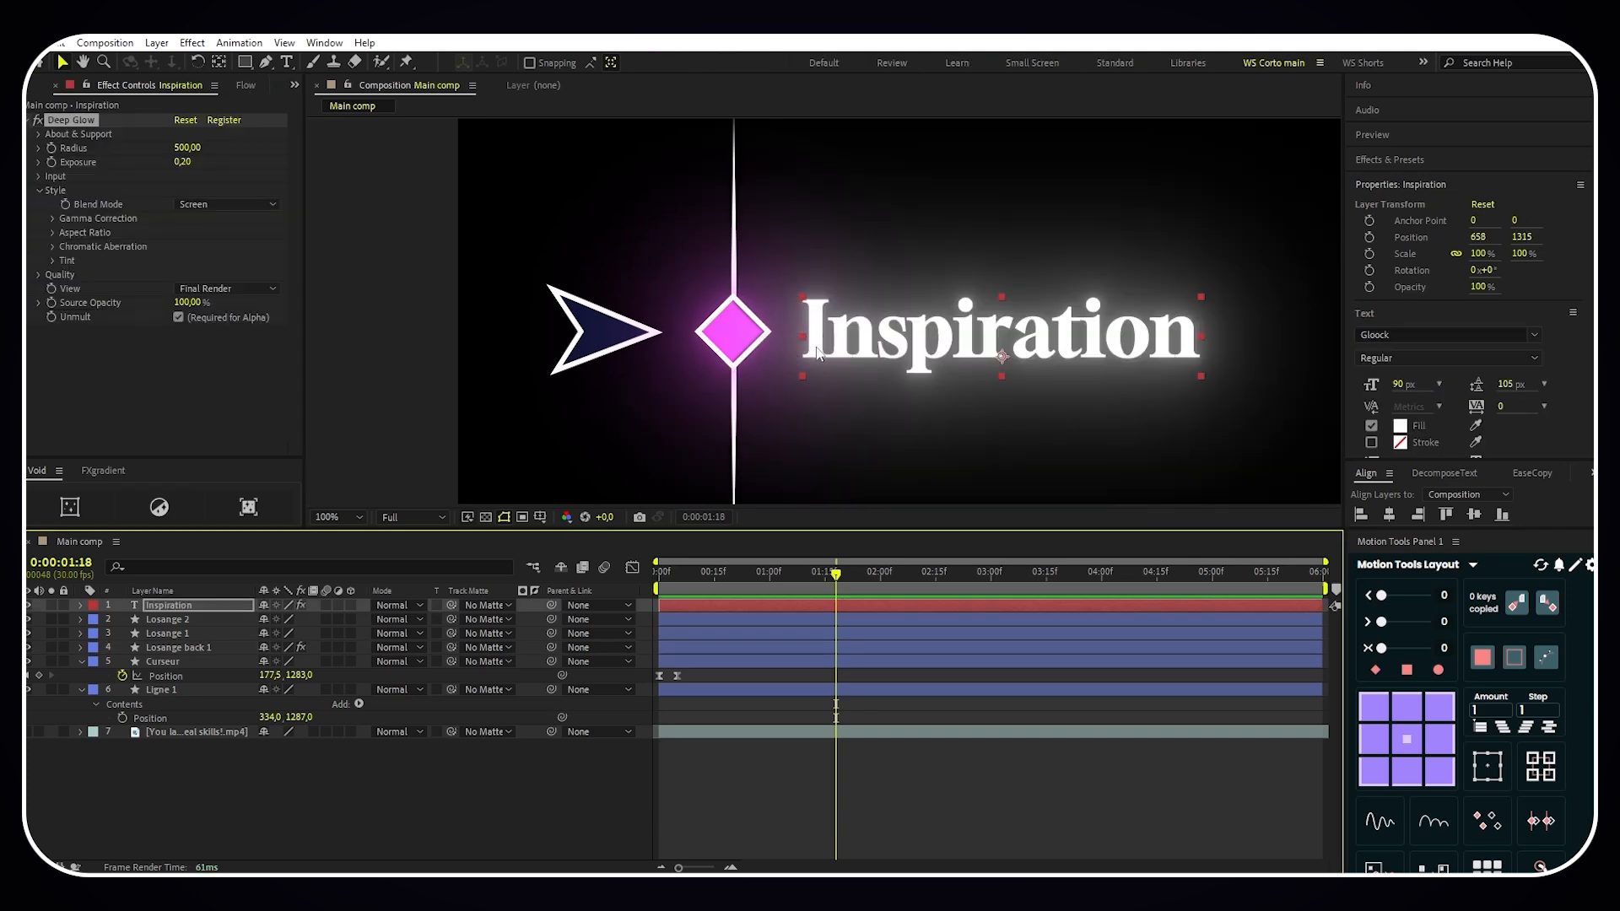
left_click_drag(209, 607, 242, 654)
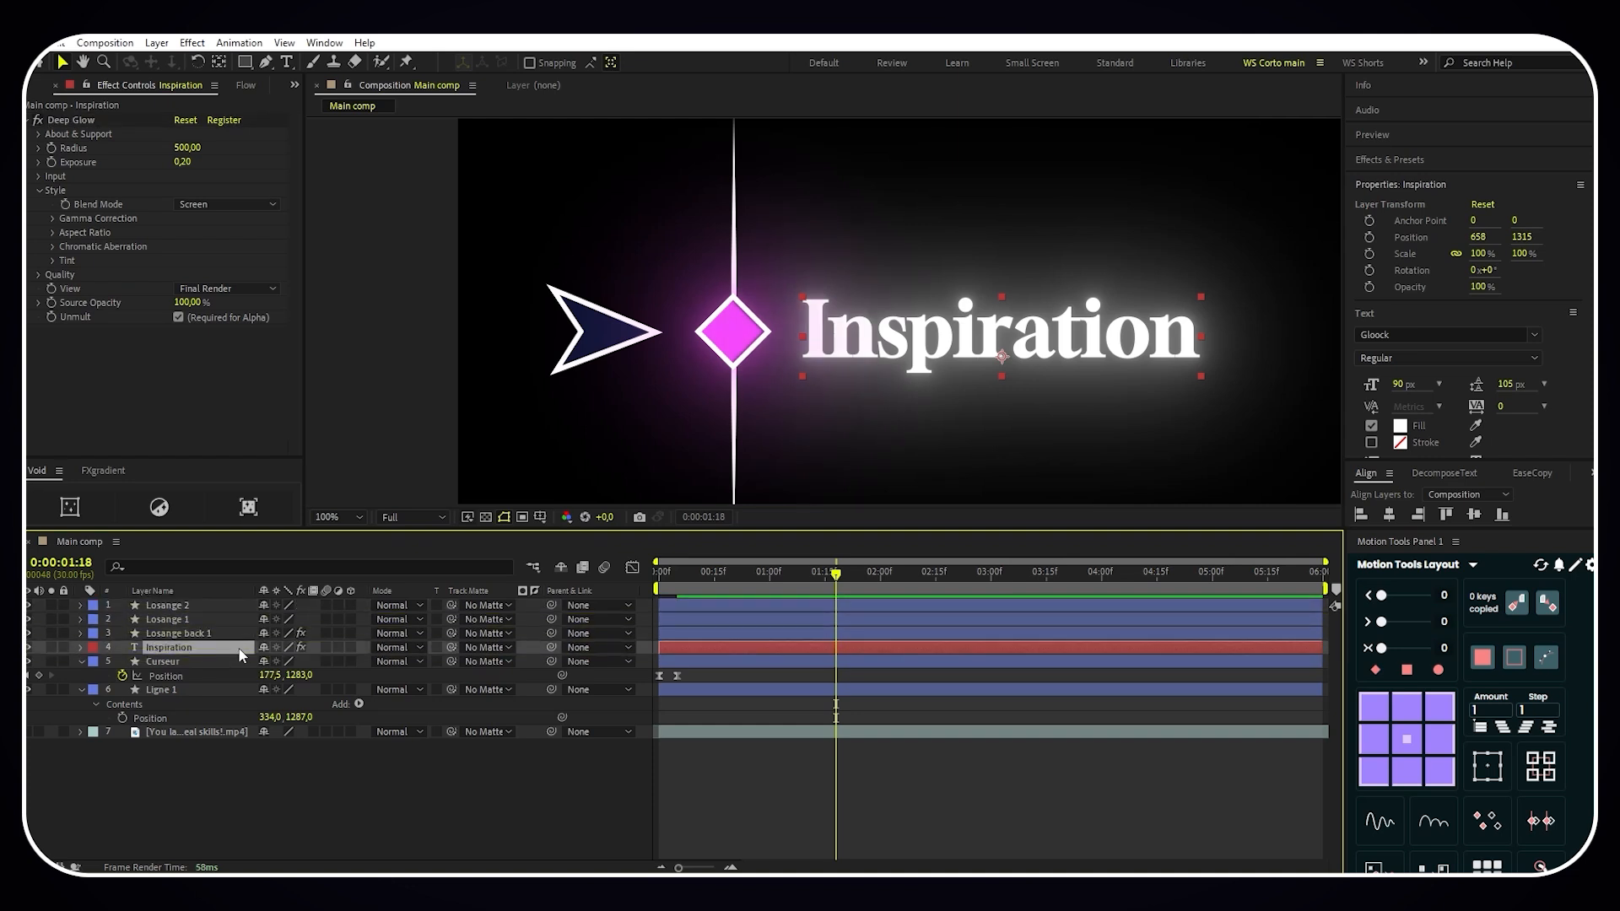
- Draw a rectangle about 930 px wide on a new shape layer around the arrow, diamond and text, with its stroke set to none
key("comma")
left_click_drag(985, 214, 974, 220)
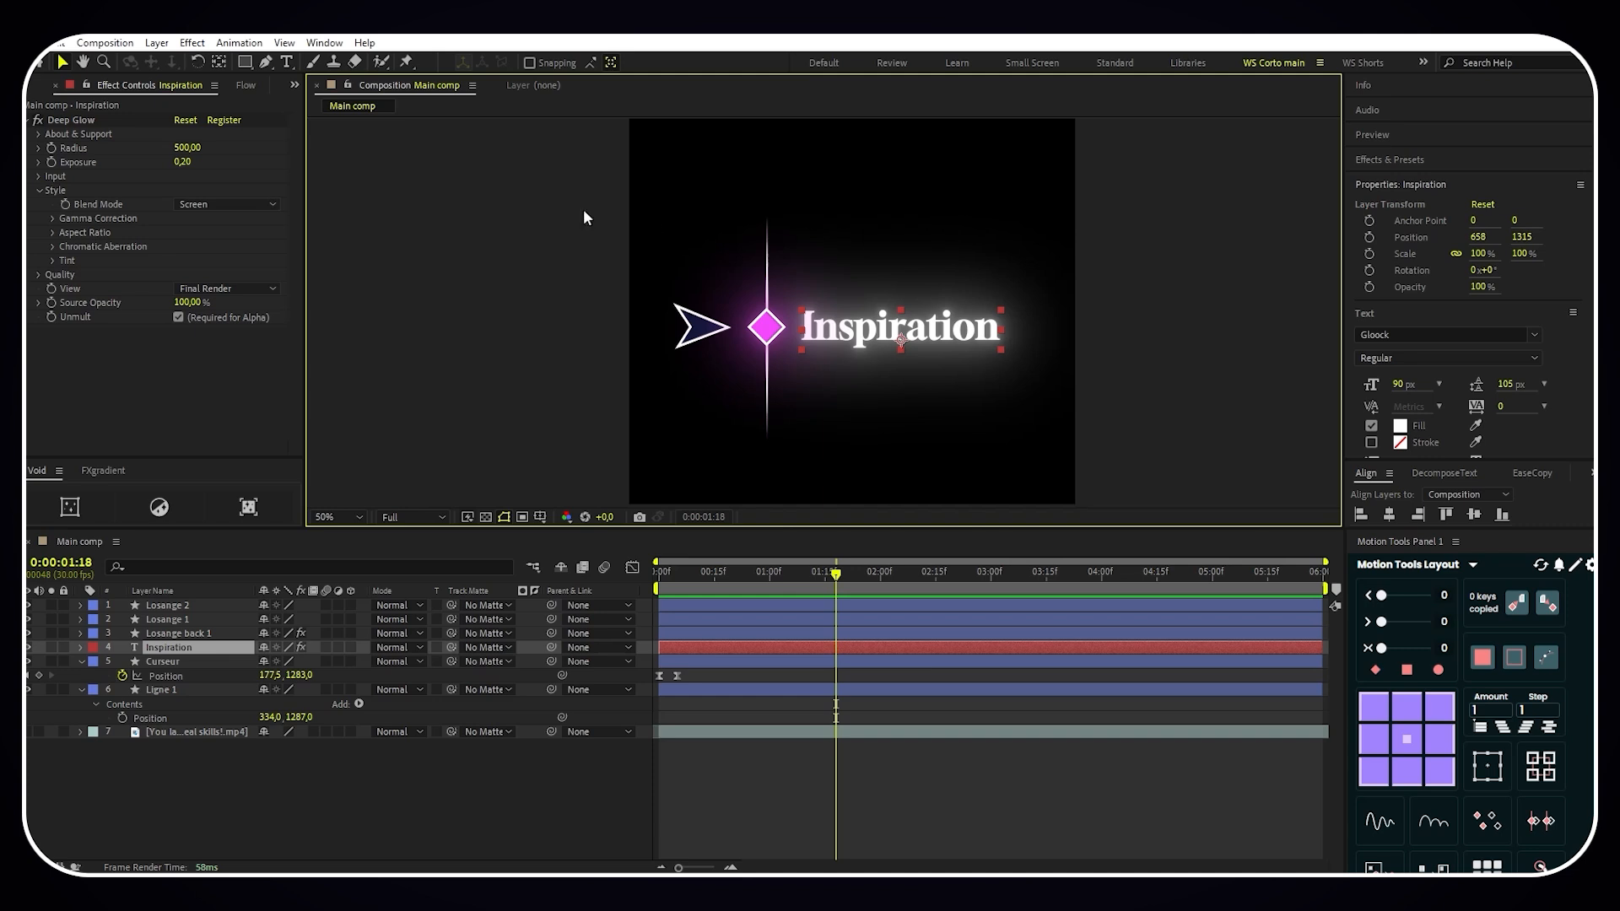
left_click(245, 63)
left_click(250, 783)
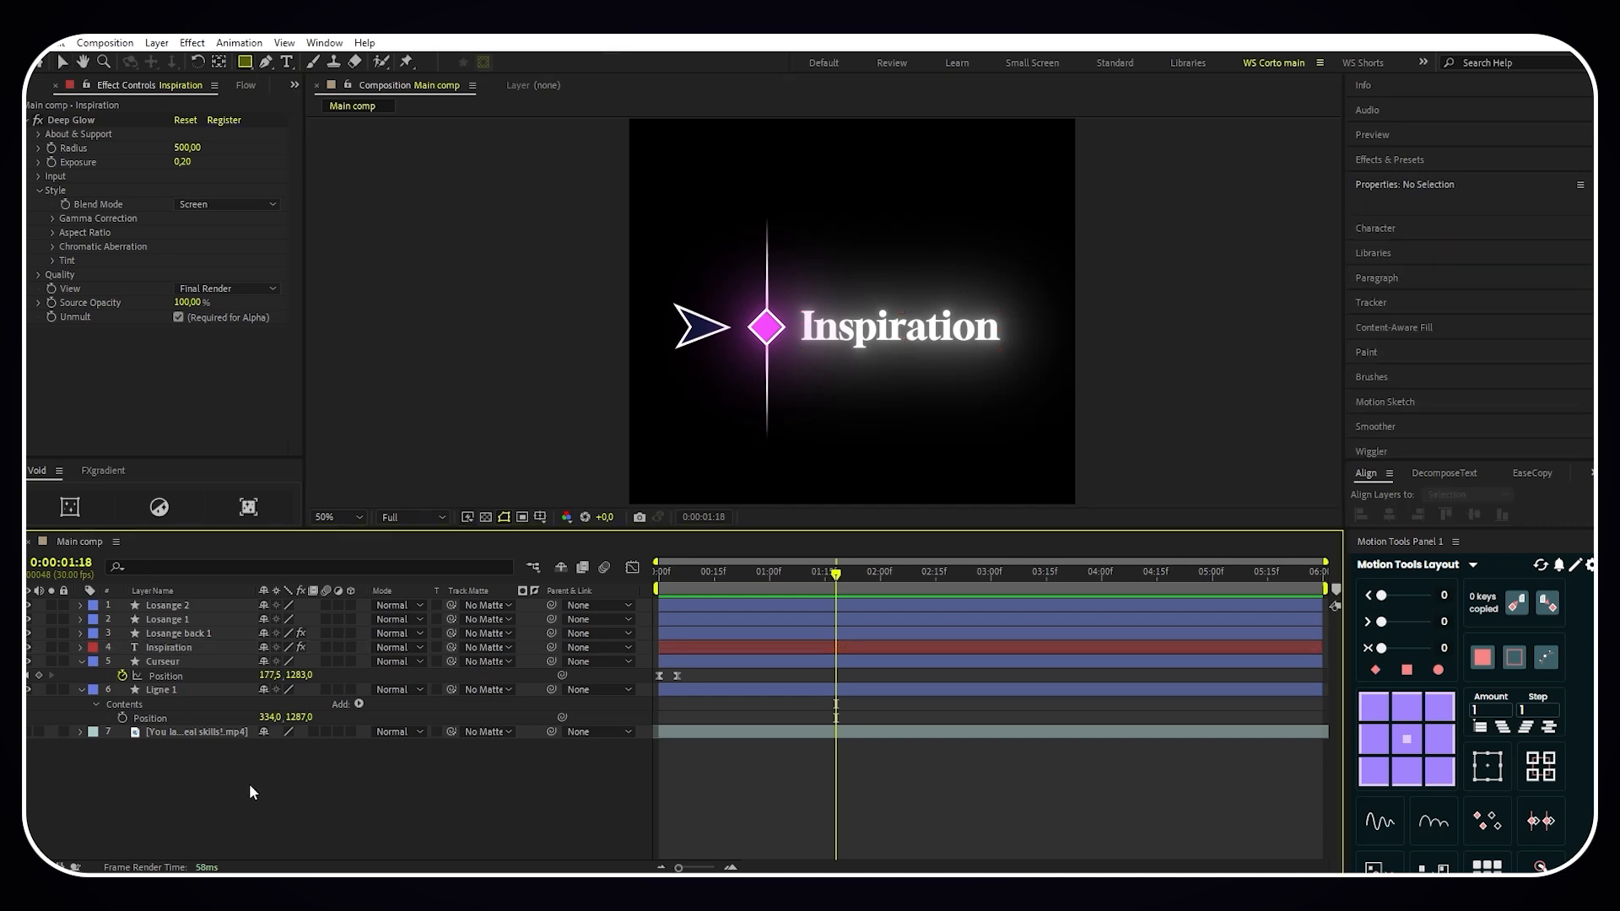
left_click_drag(658, 211, 1044, 445)
left_click(576, 66)
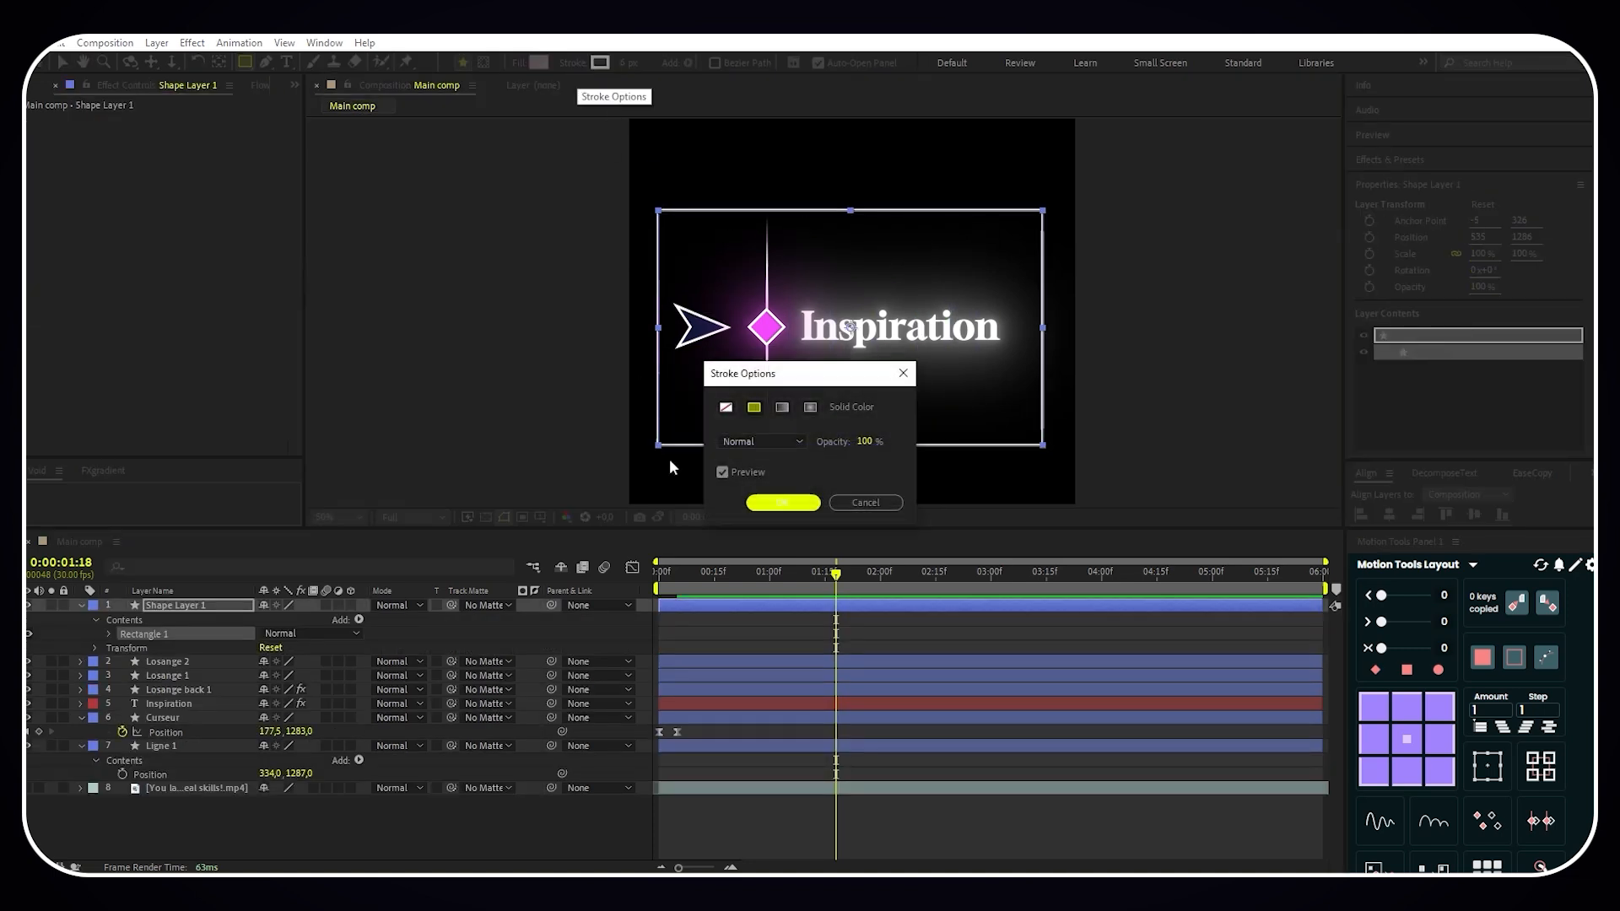
left_click(731, 404)
left_click(767, 503)
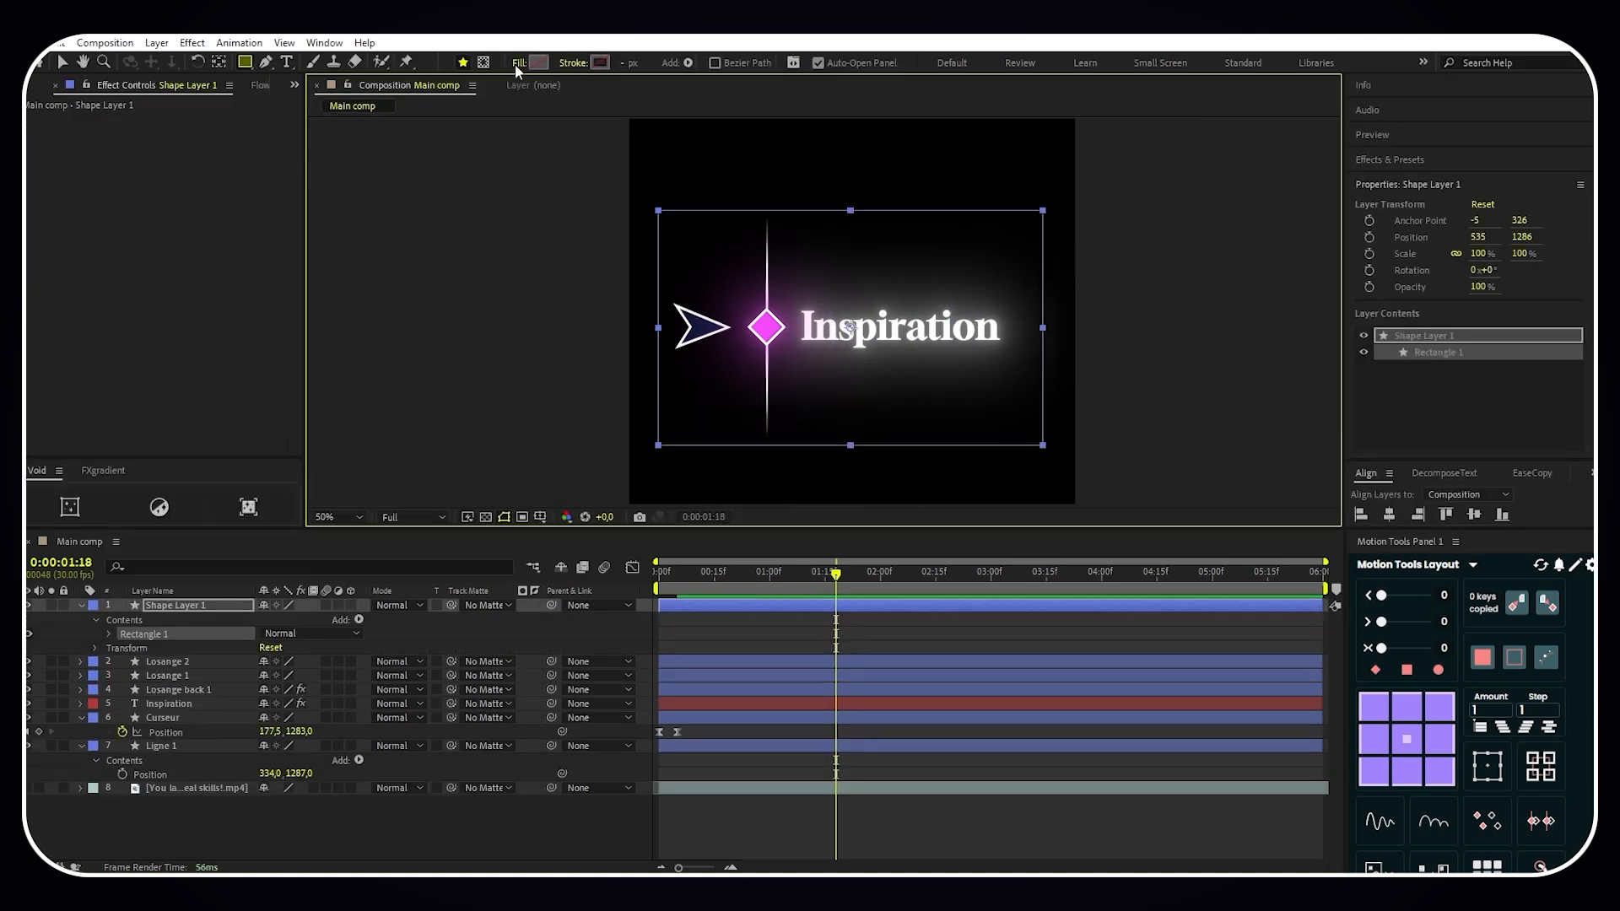
- Give the new rectangle a solid dark navy blue fill
left_click(514, 64)
left_click(754, 407)
left_click(783, 503)
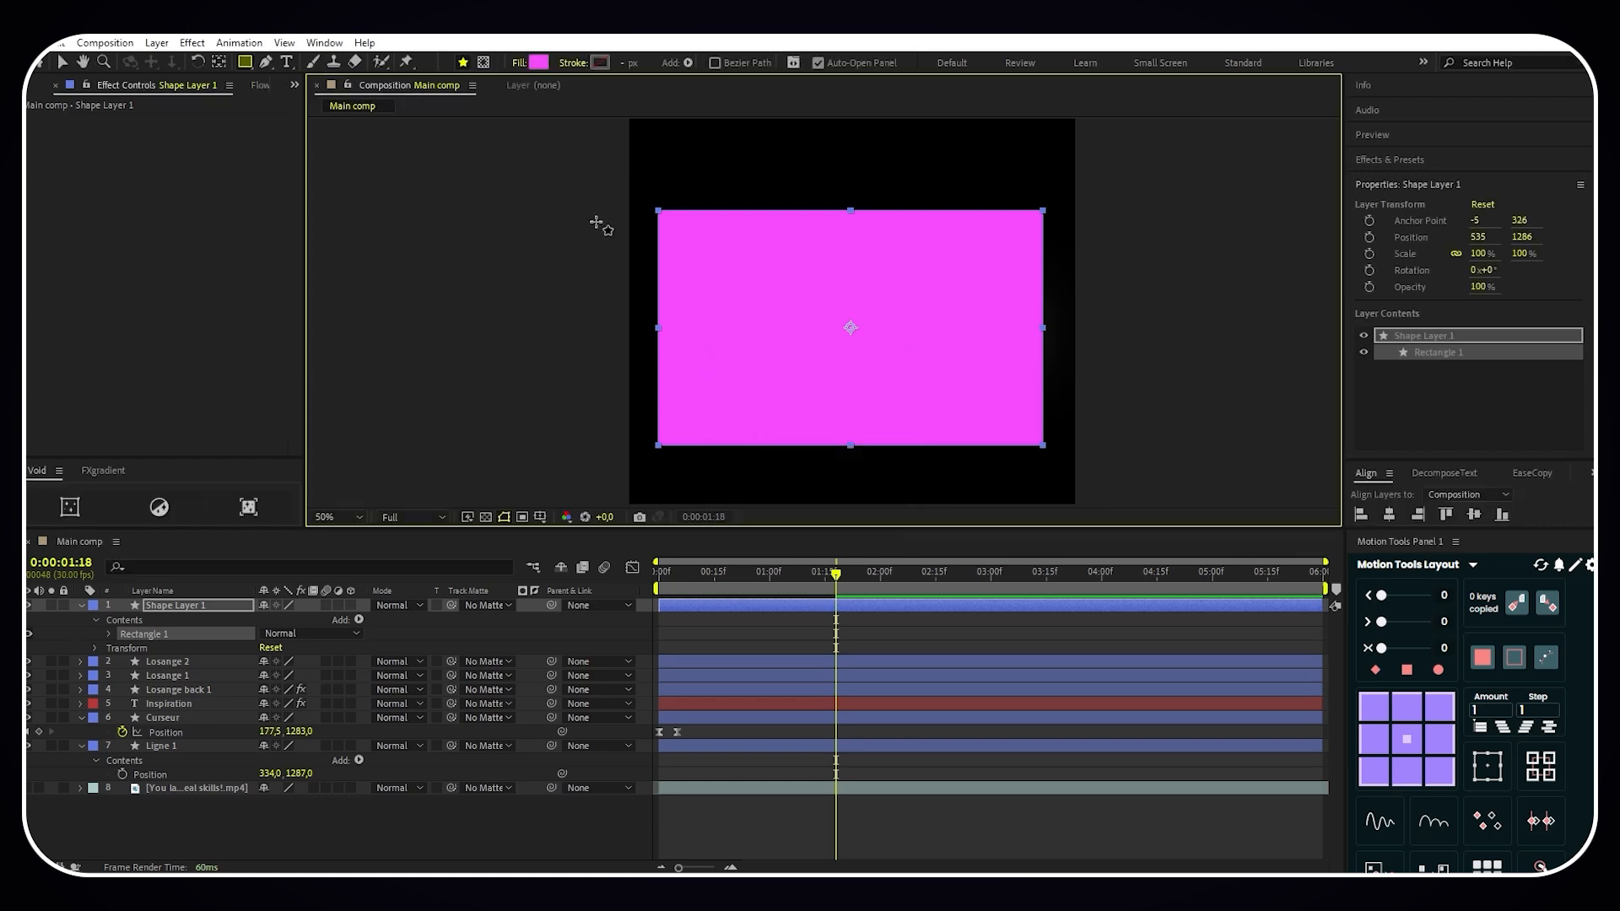
left_click(539, 63)
left_click(465, 338)
mouse_move(430, 329)
left_mouse_down()
mouse_move(390, 347)
mouse_move(362, 419)
left_mouse_up()
left_click(590, 264)
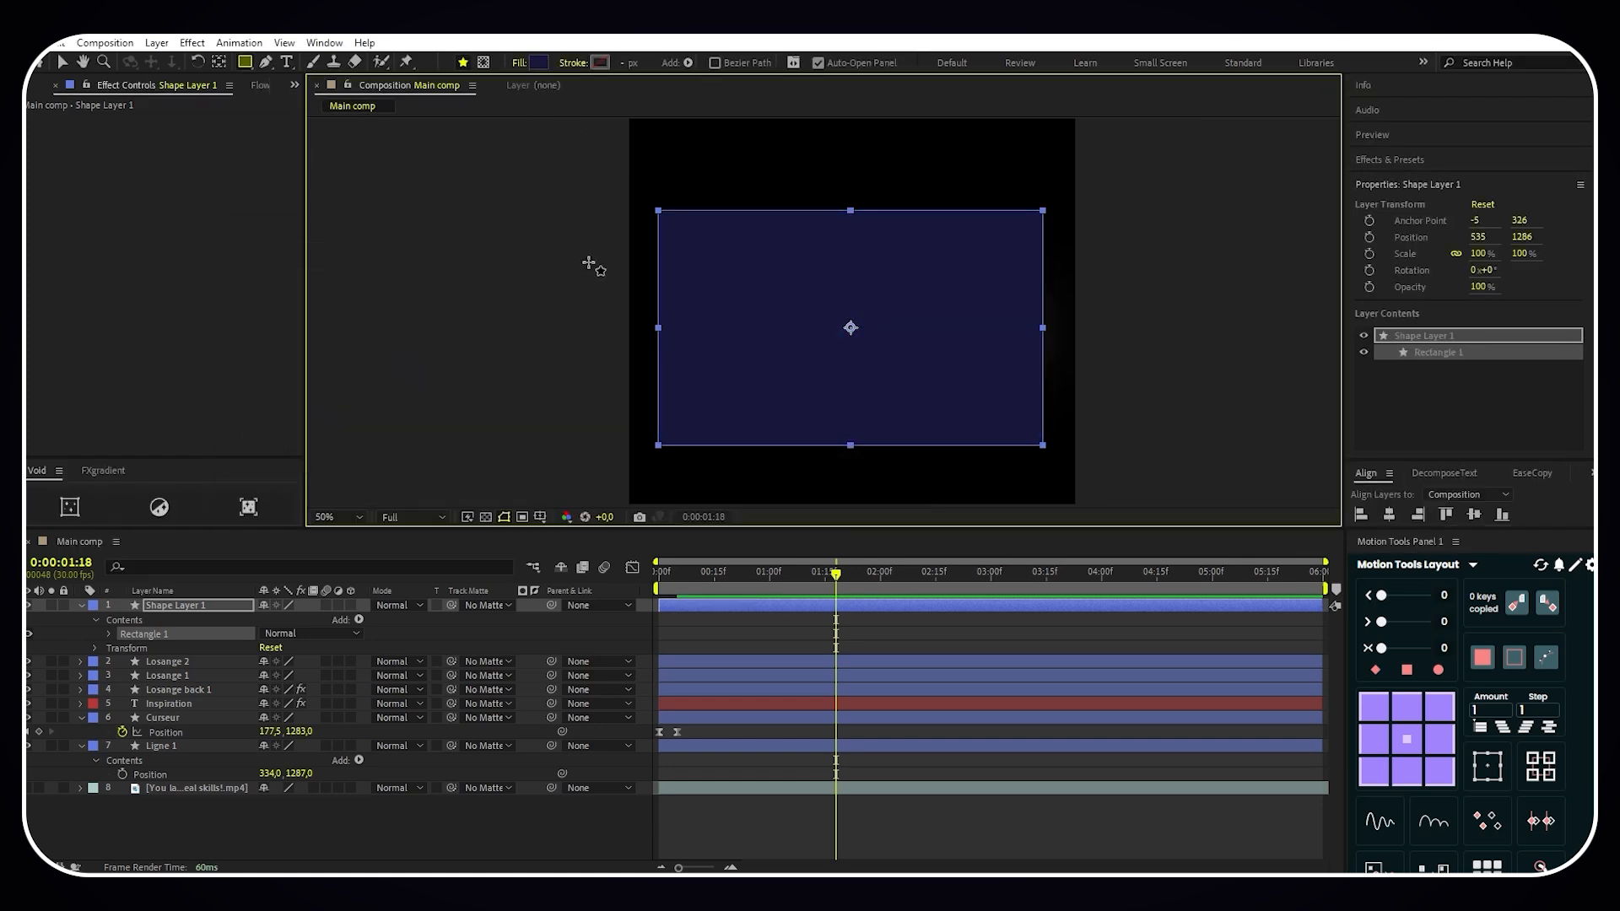
- Apply the Fast Box Blur effect to Shape Layer 1 with a blur radius of 250
left_click(1385, 160)
left_click(1353, 183)
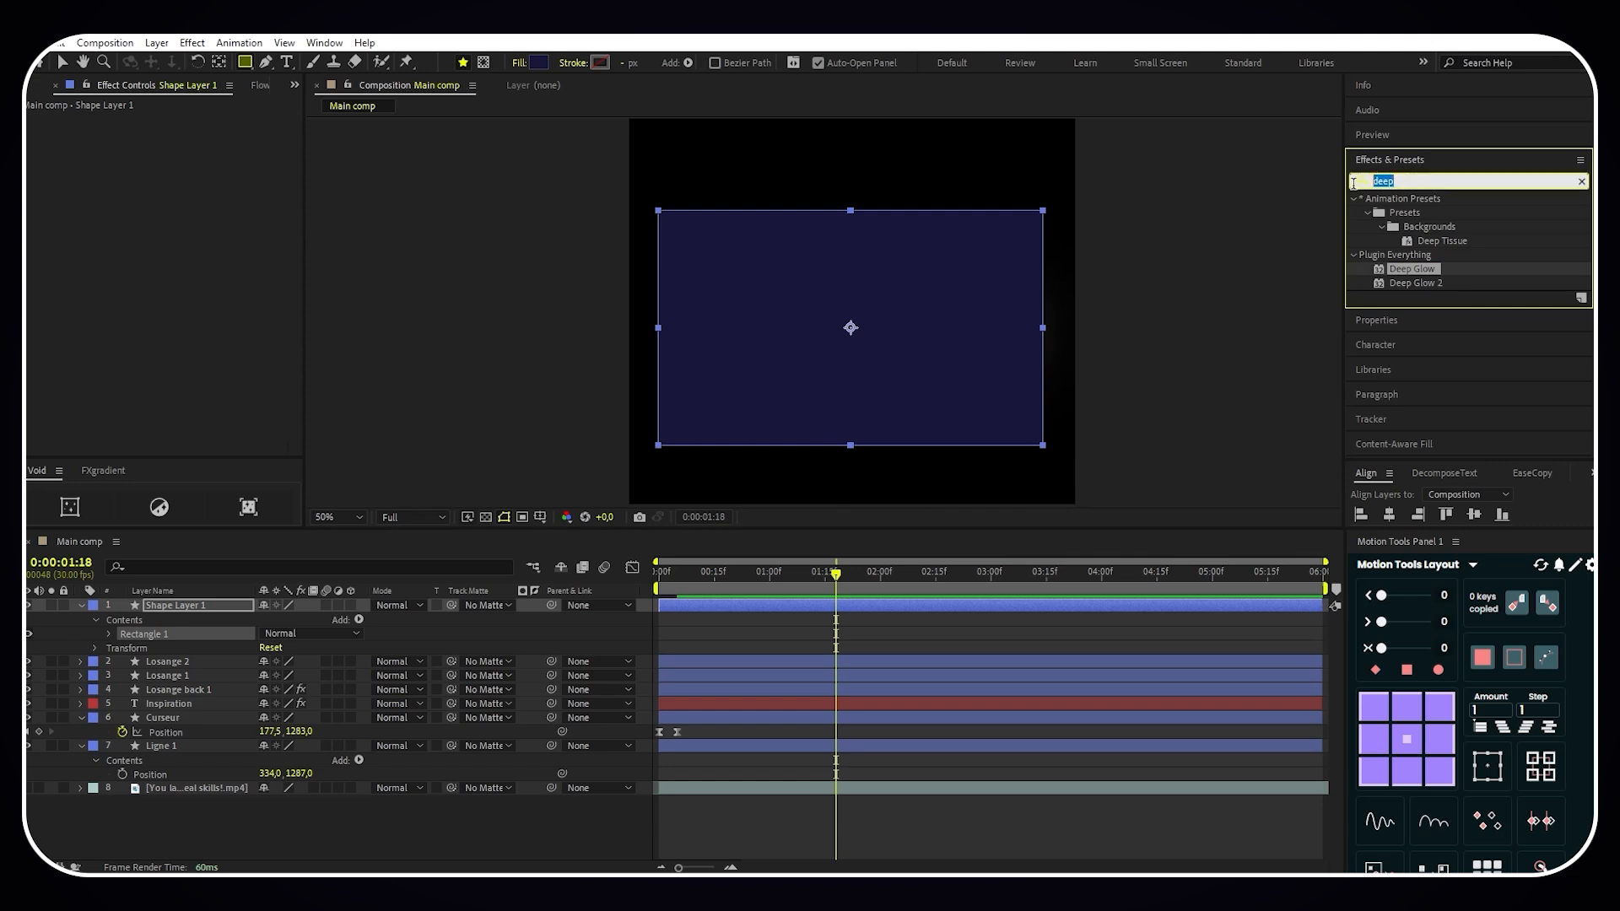
type("fast b")
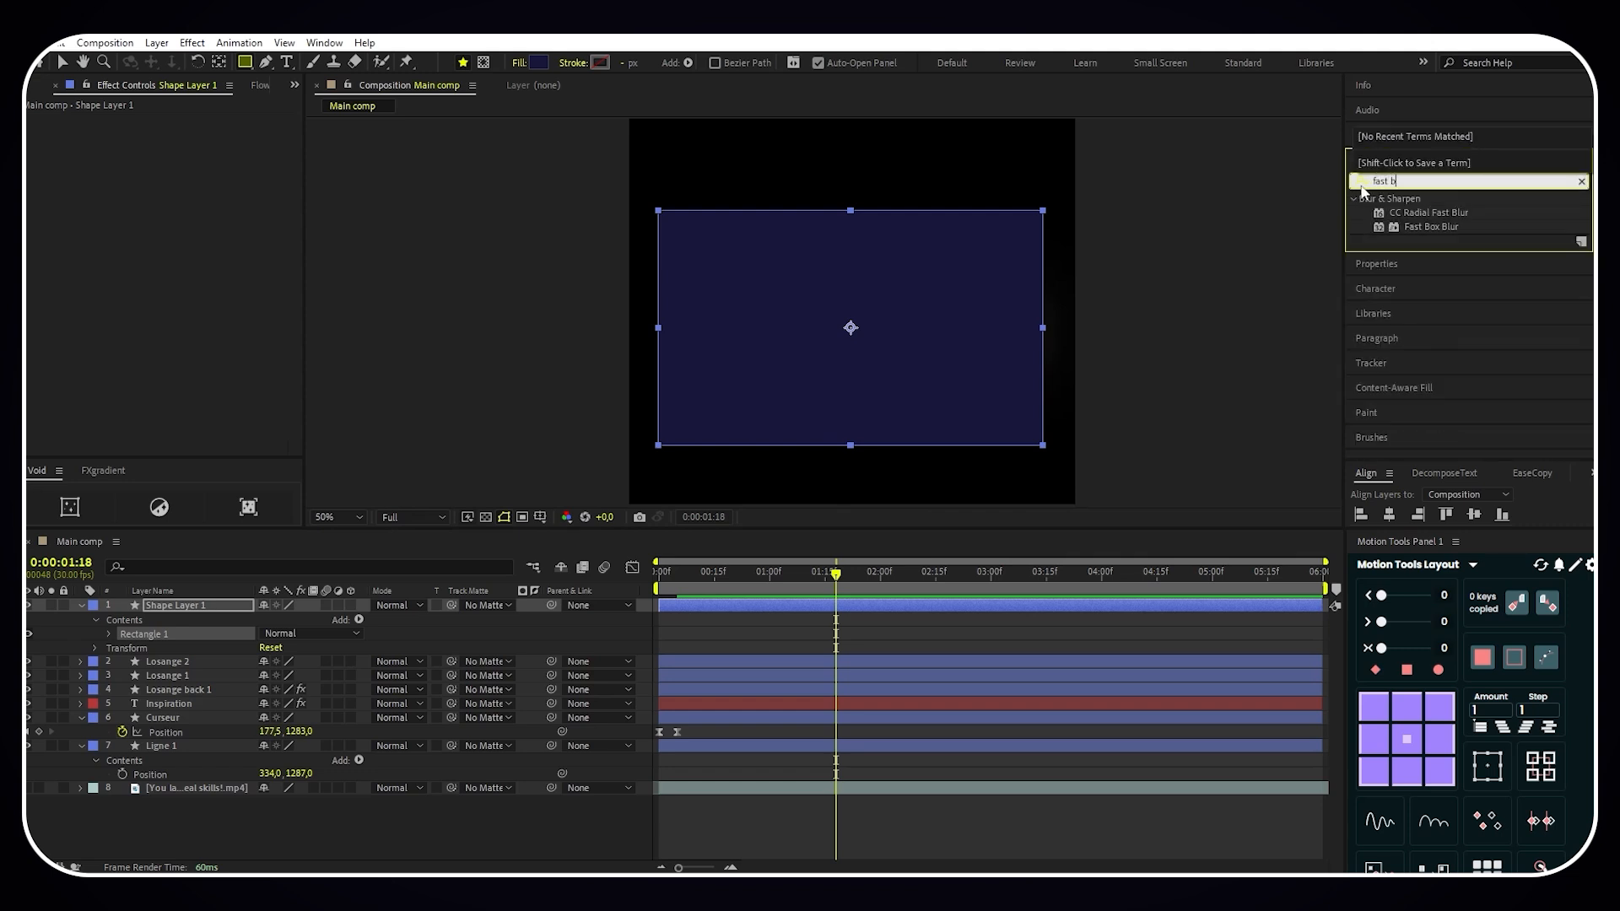
type("ox")
left_click_drag(1432, 213, 211, 606)
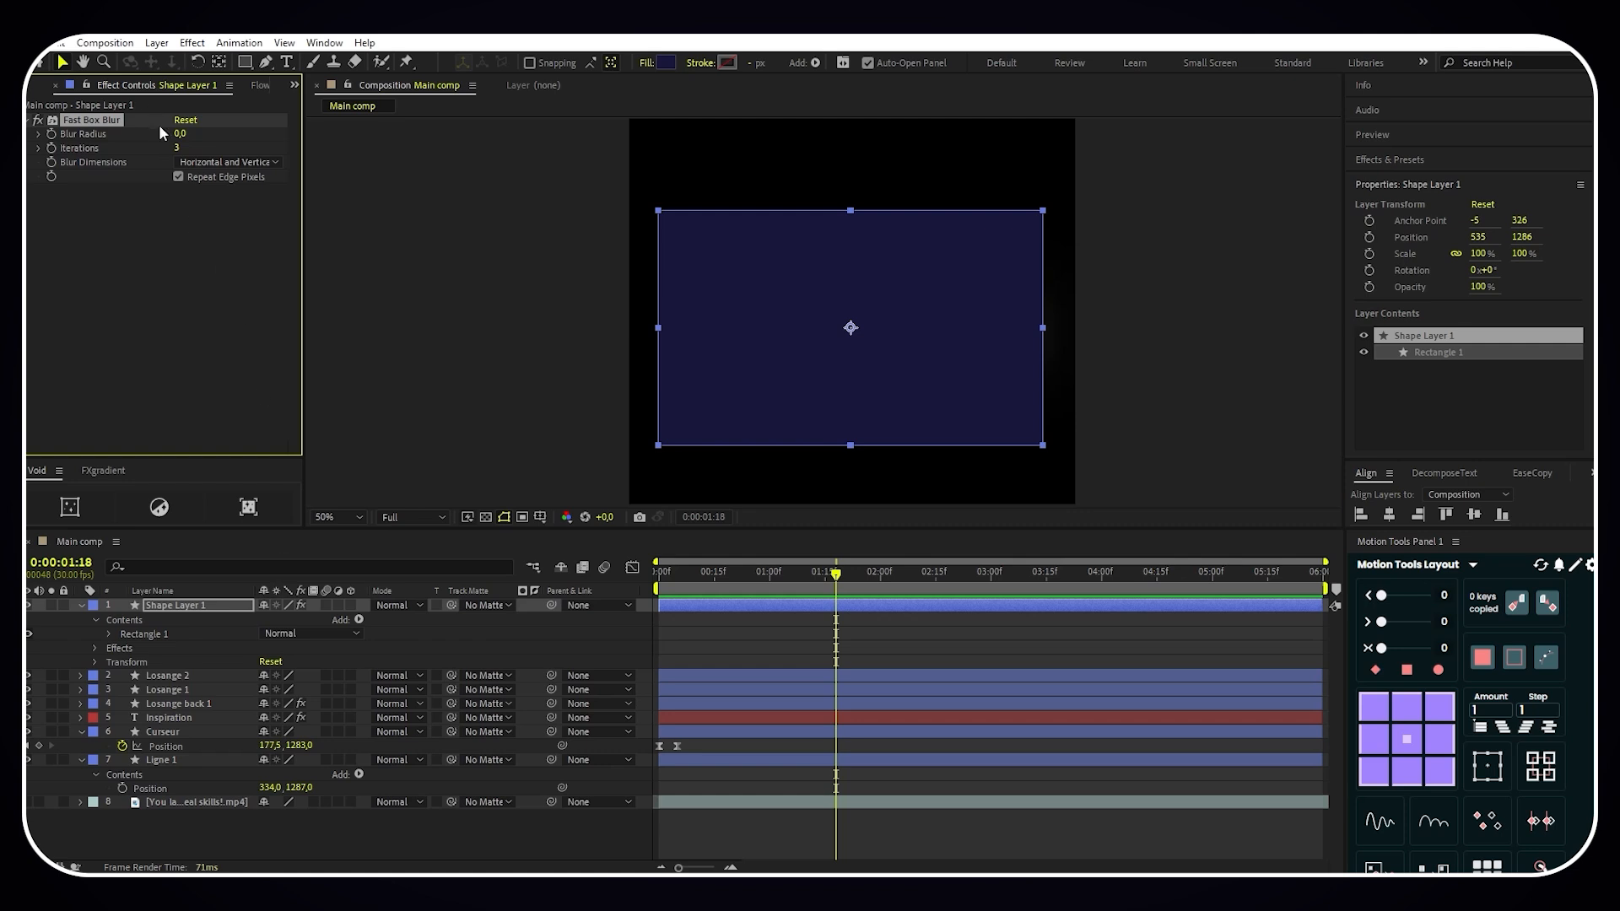
left_click_drag(180, 133, 280, 136)
left_click(180, 134)
type("200")
key("Return")
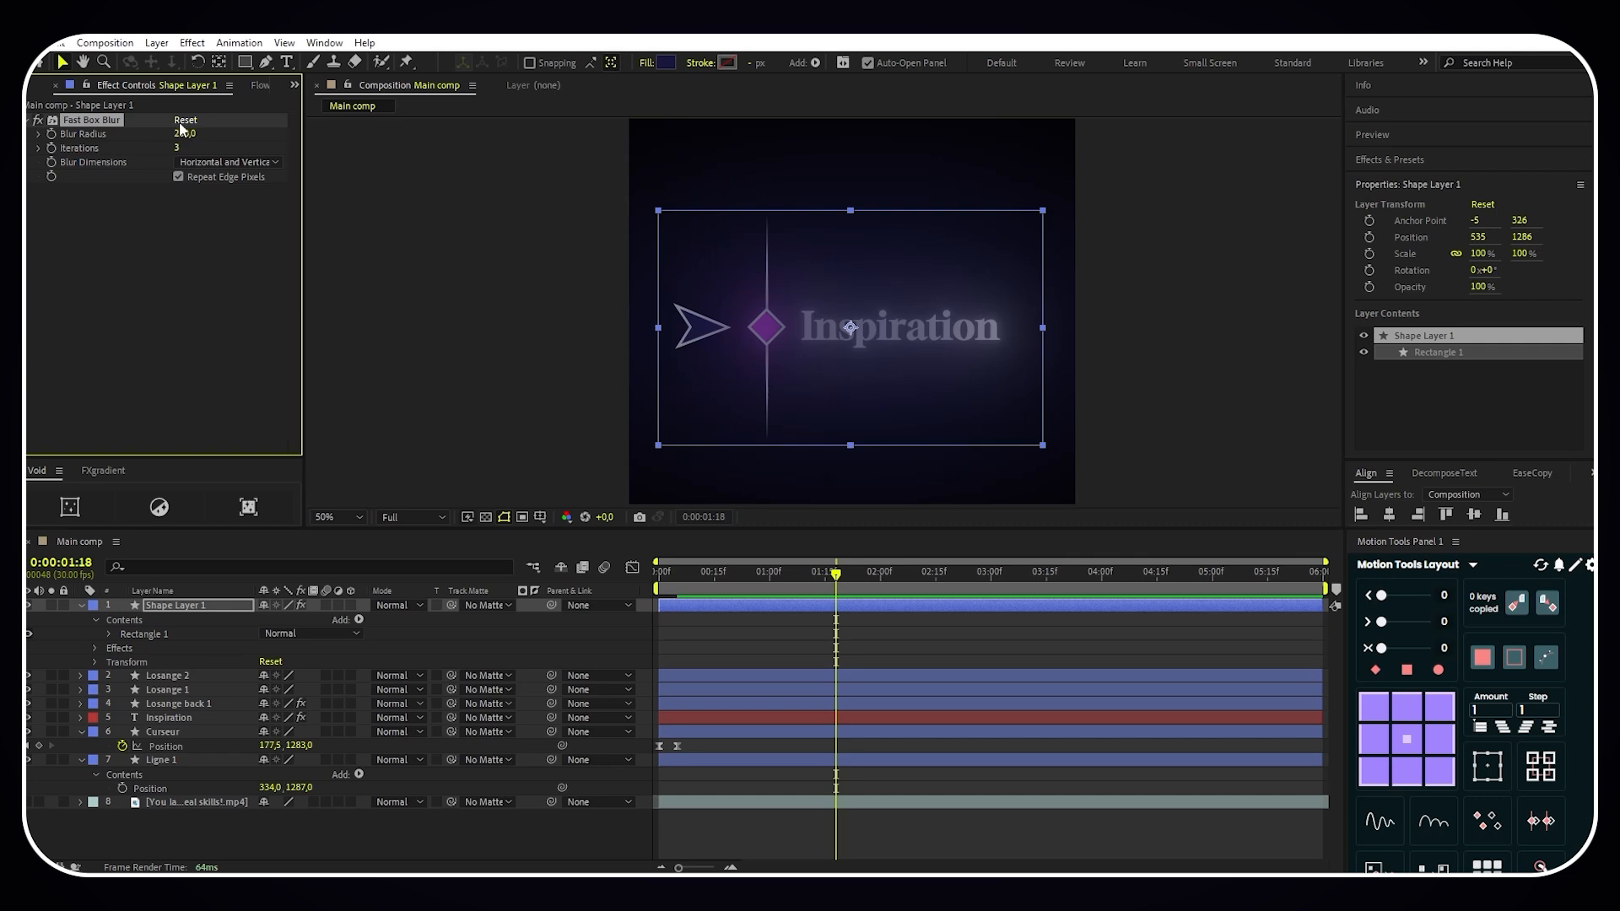
- Move Shape Layer 1 beneath the Ligne 1 layer, just above the reference video layer
left_click(193, 608)
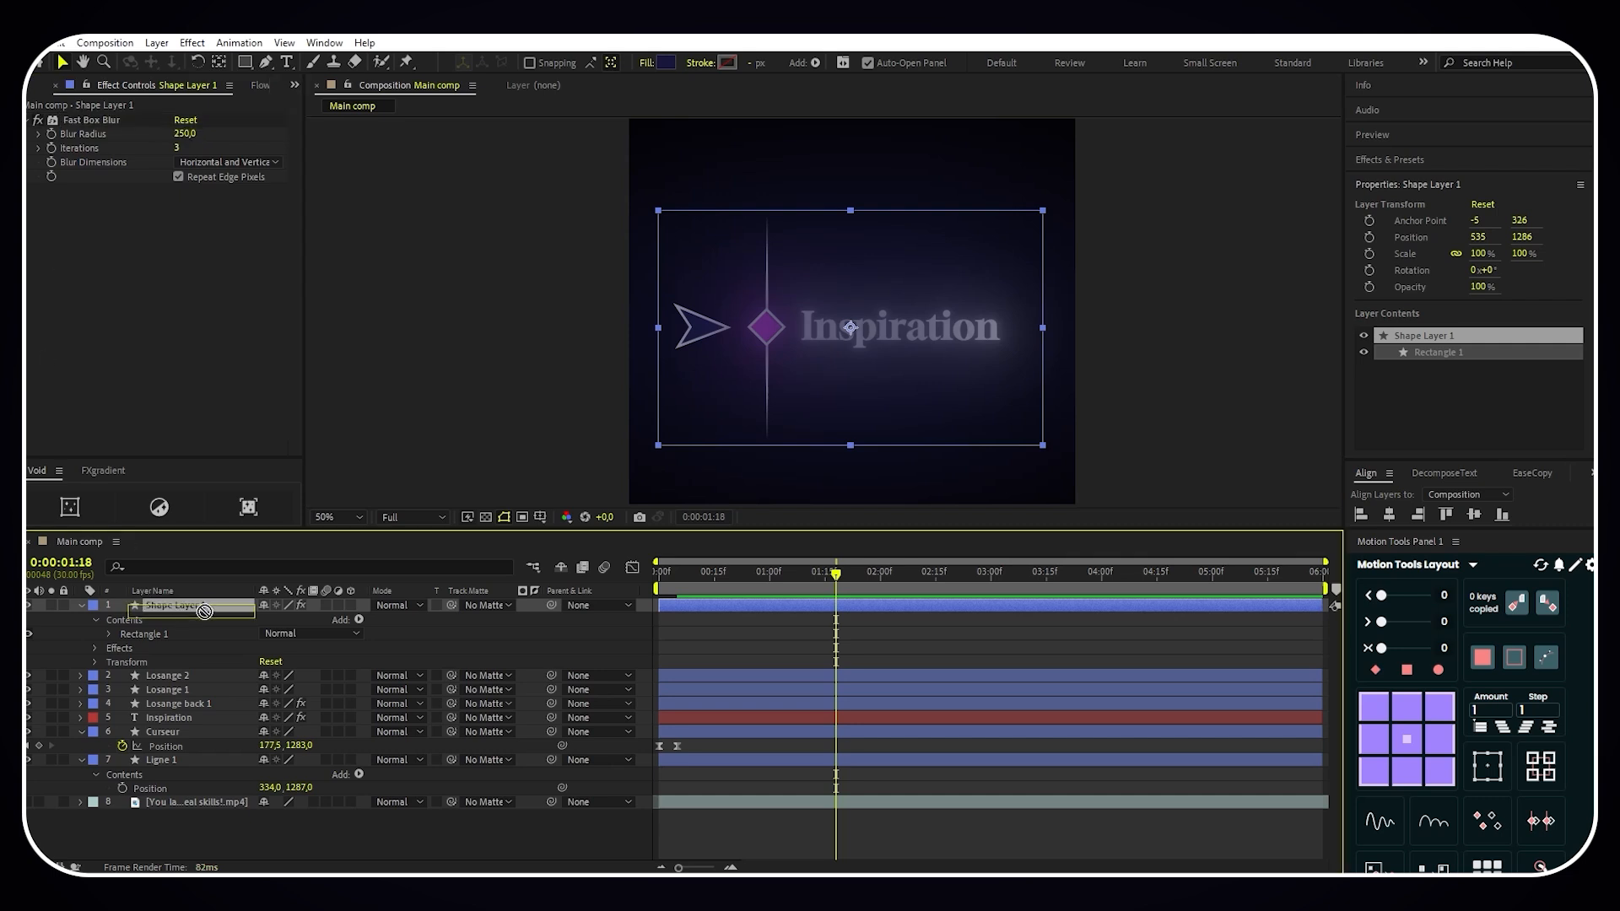
key("Return")
left_click_drag(193, 609, 196, 786)
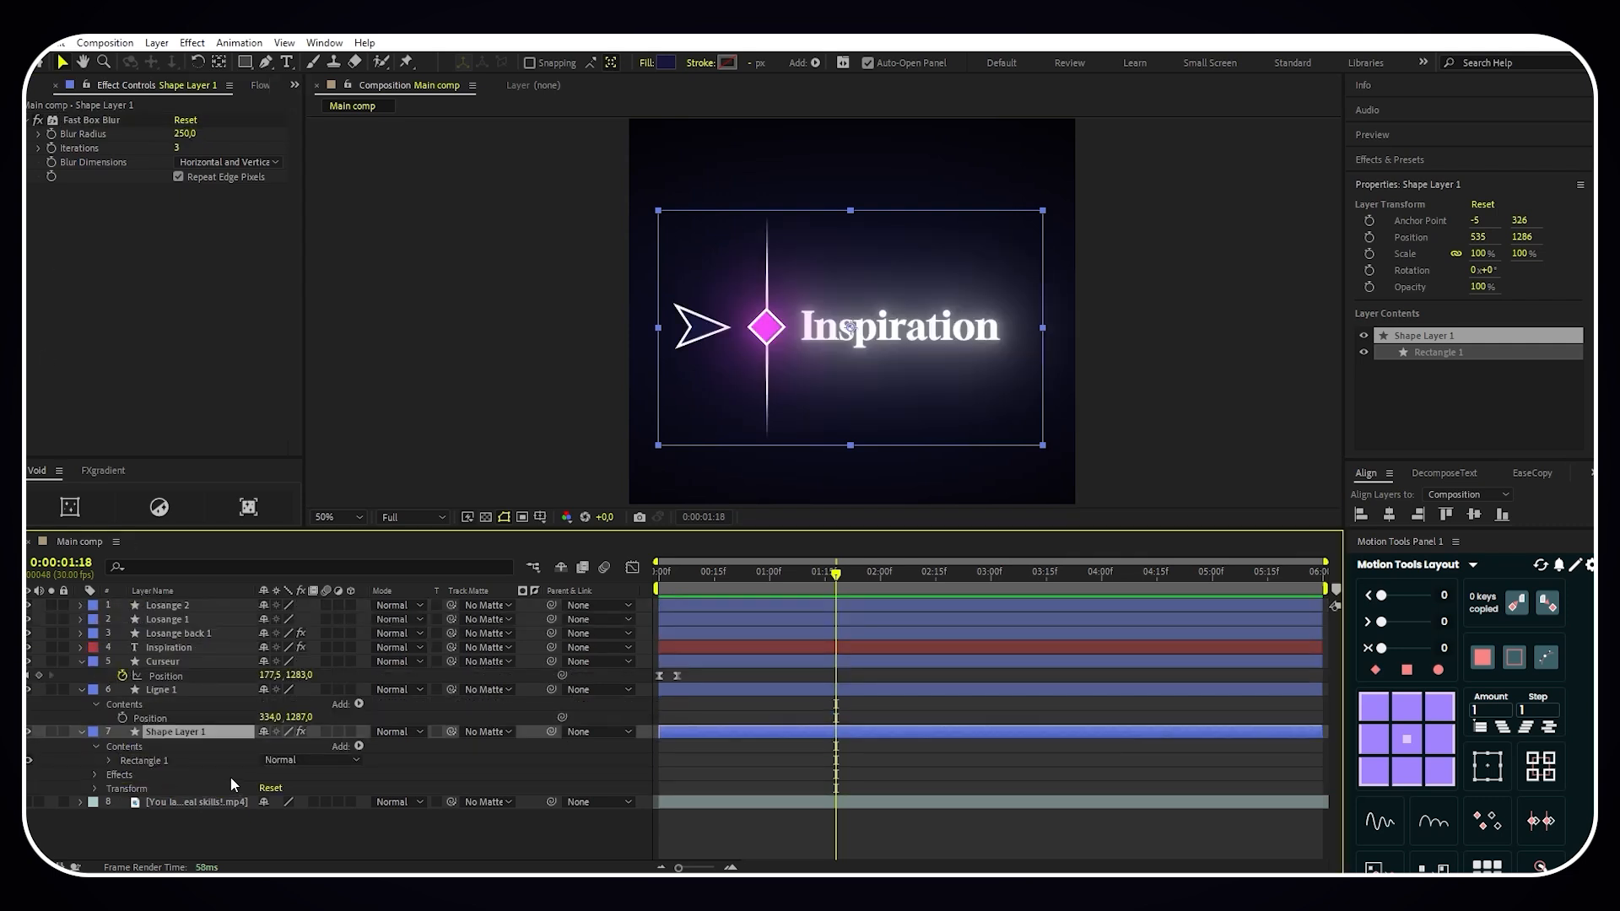
- Shrink the blurred rectangle's path to 882.5 × 539 and slightly reduce the shape's height
left_click(111, 762)
left_click(123, 774)
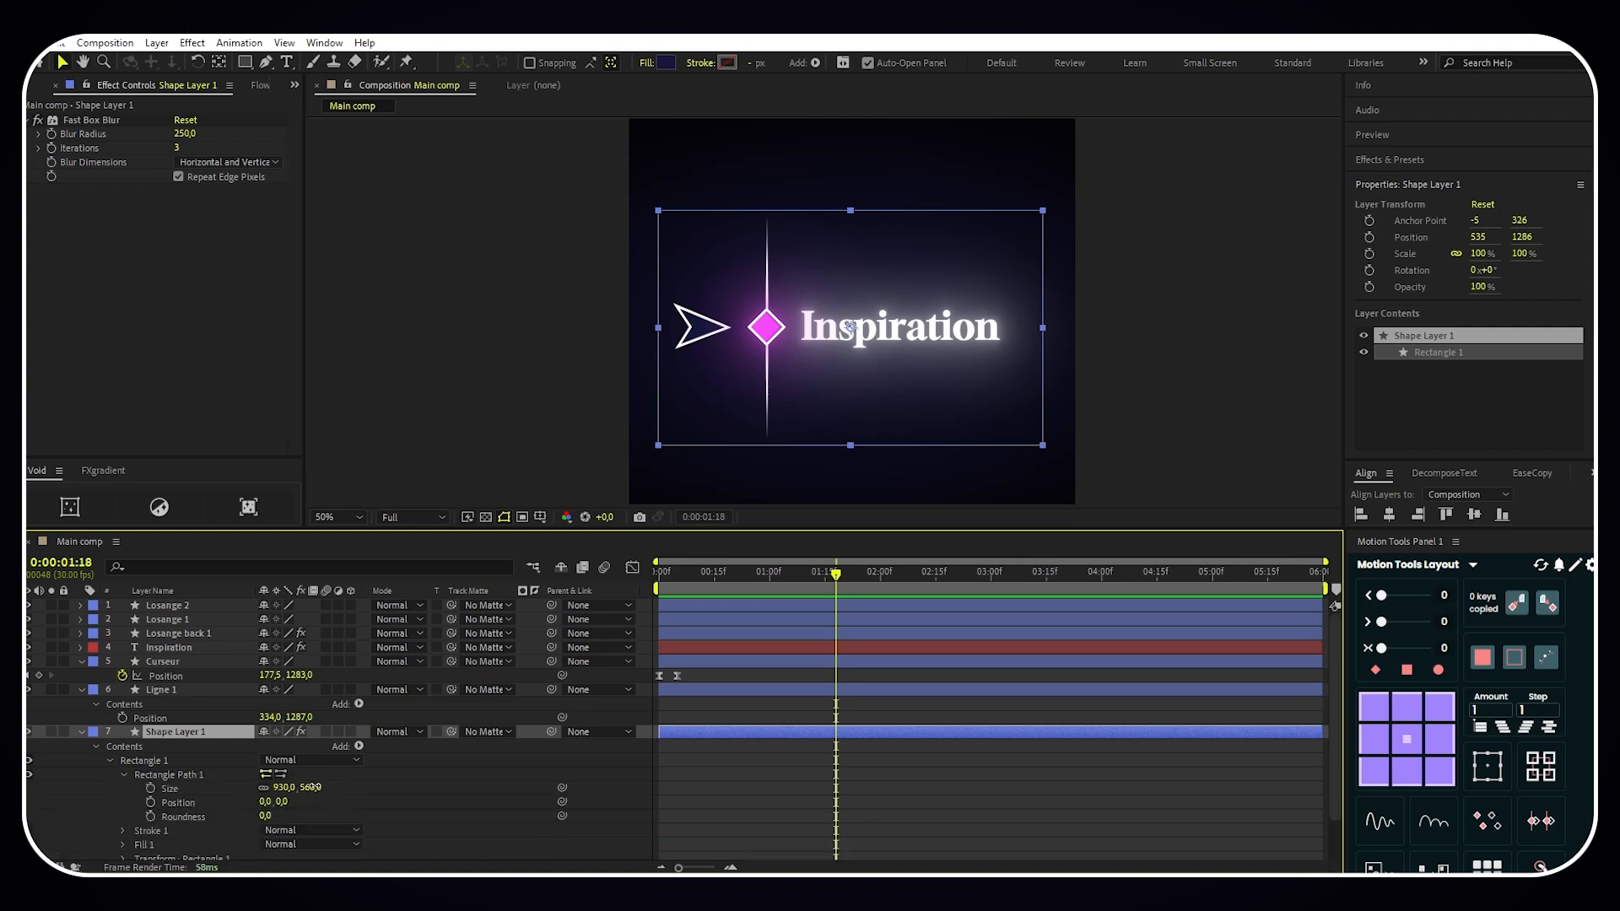
left_click_drag(312, 787, 273, 787)
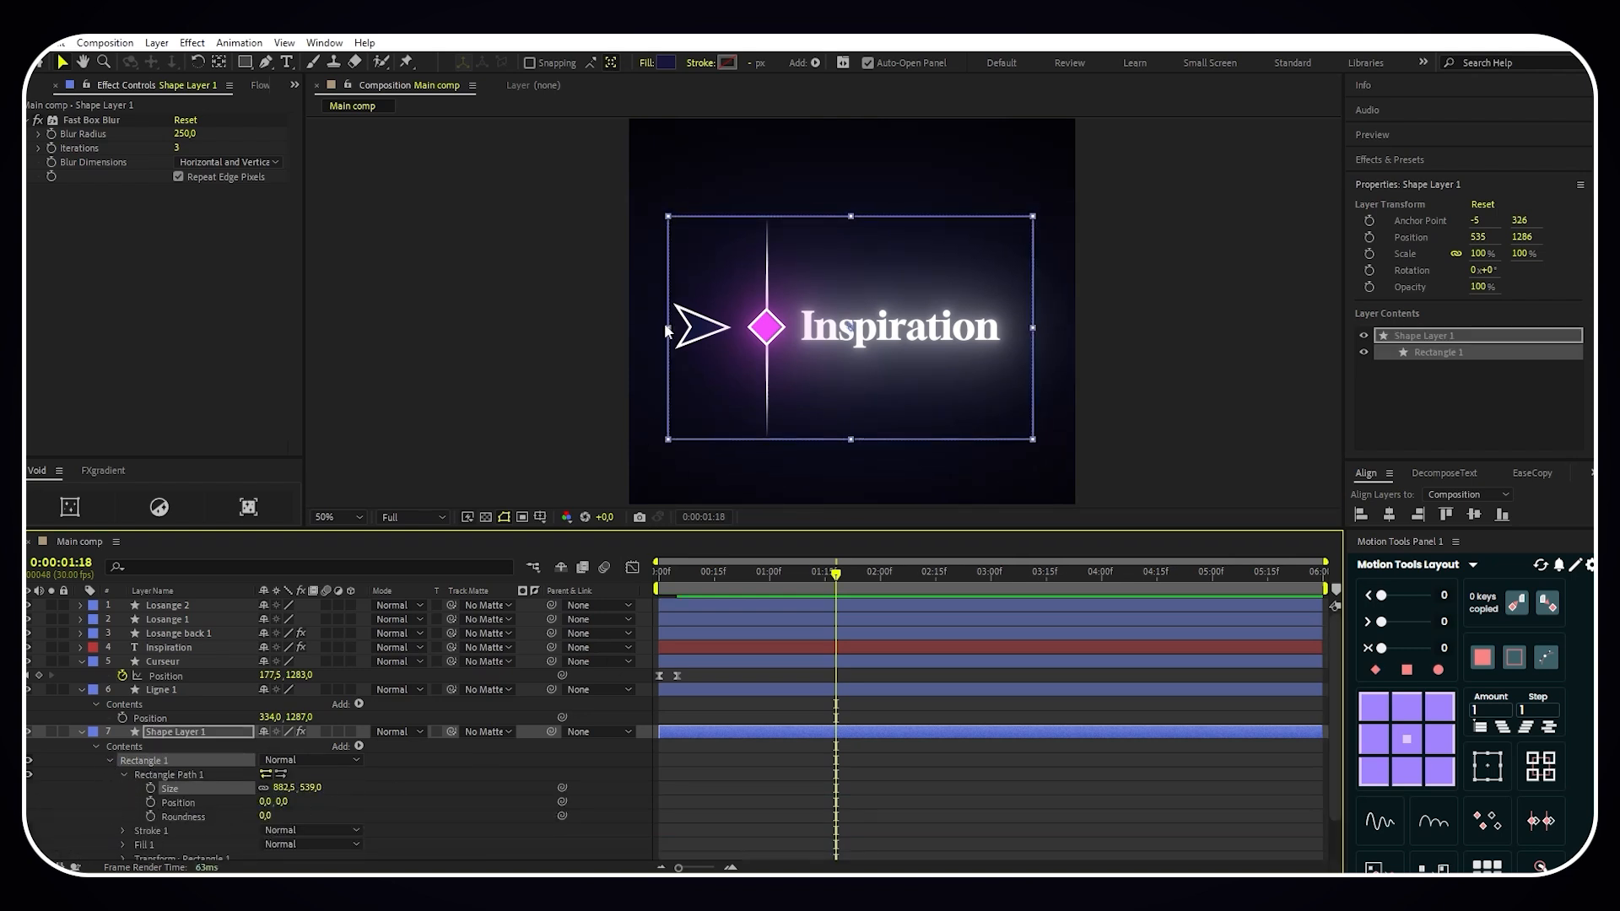
left_click_drag(667, 327, 660, 330)
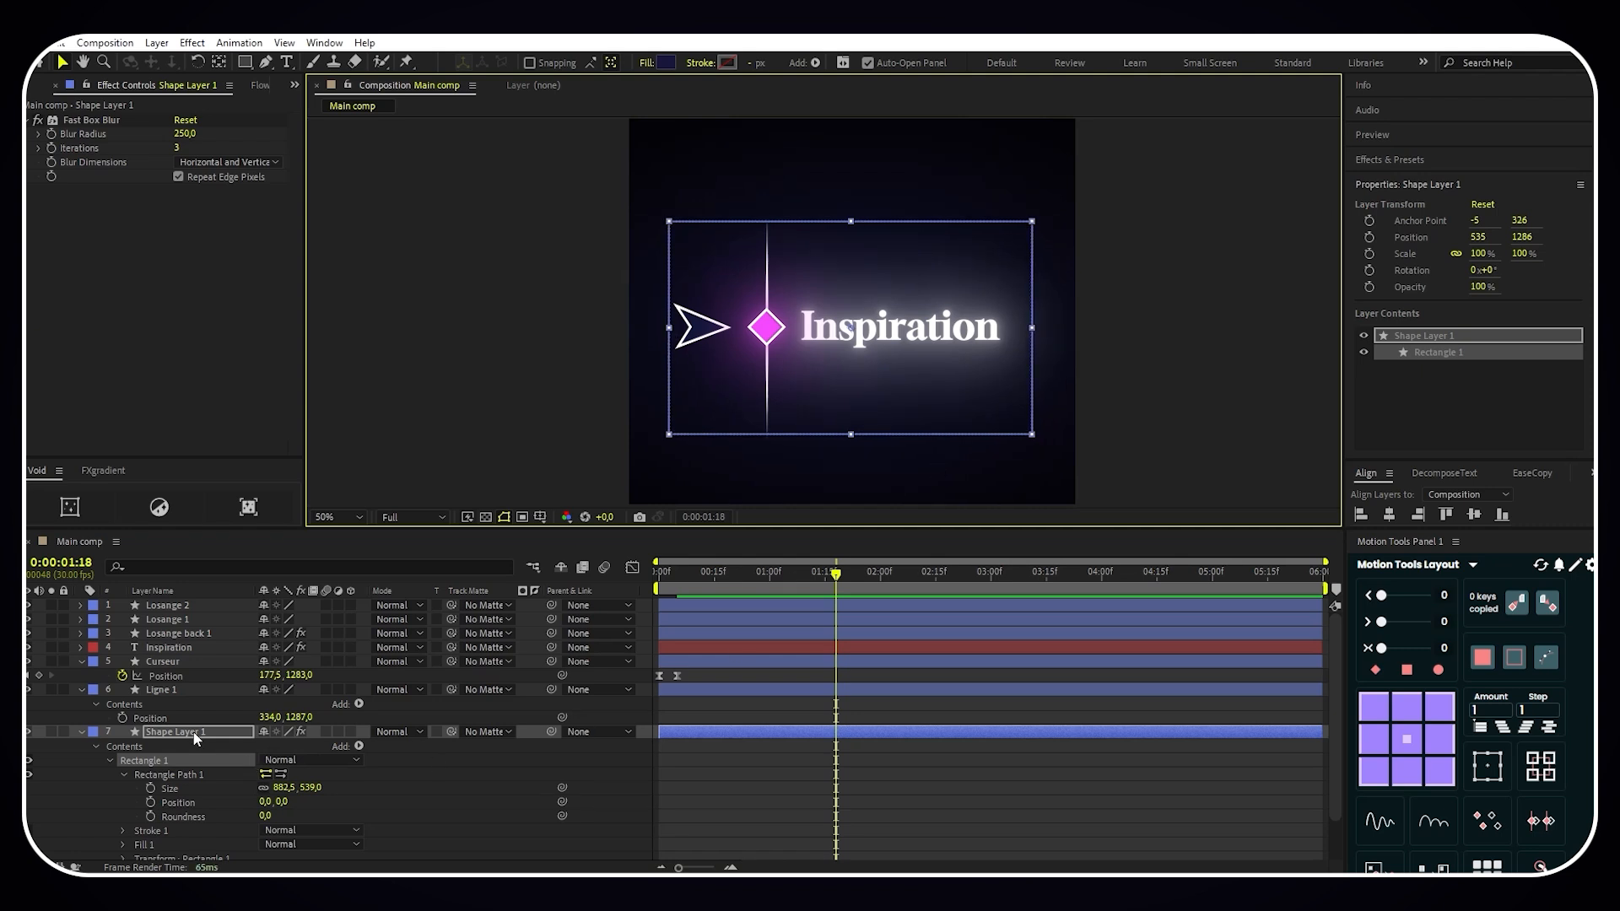
- Rename Shape Layer 1 as "Background" and collapse its properties
right_click(194, 738)
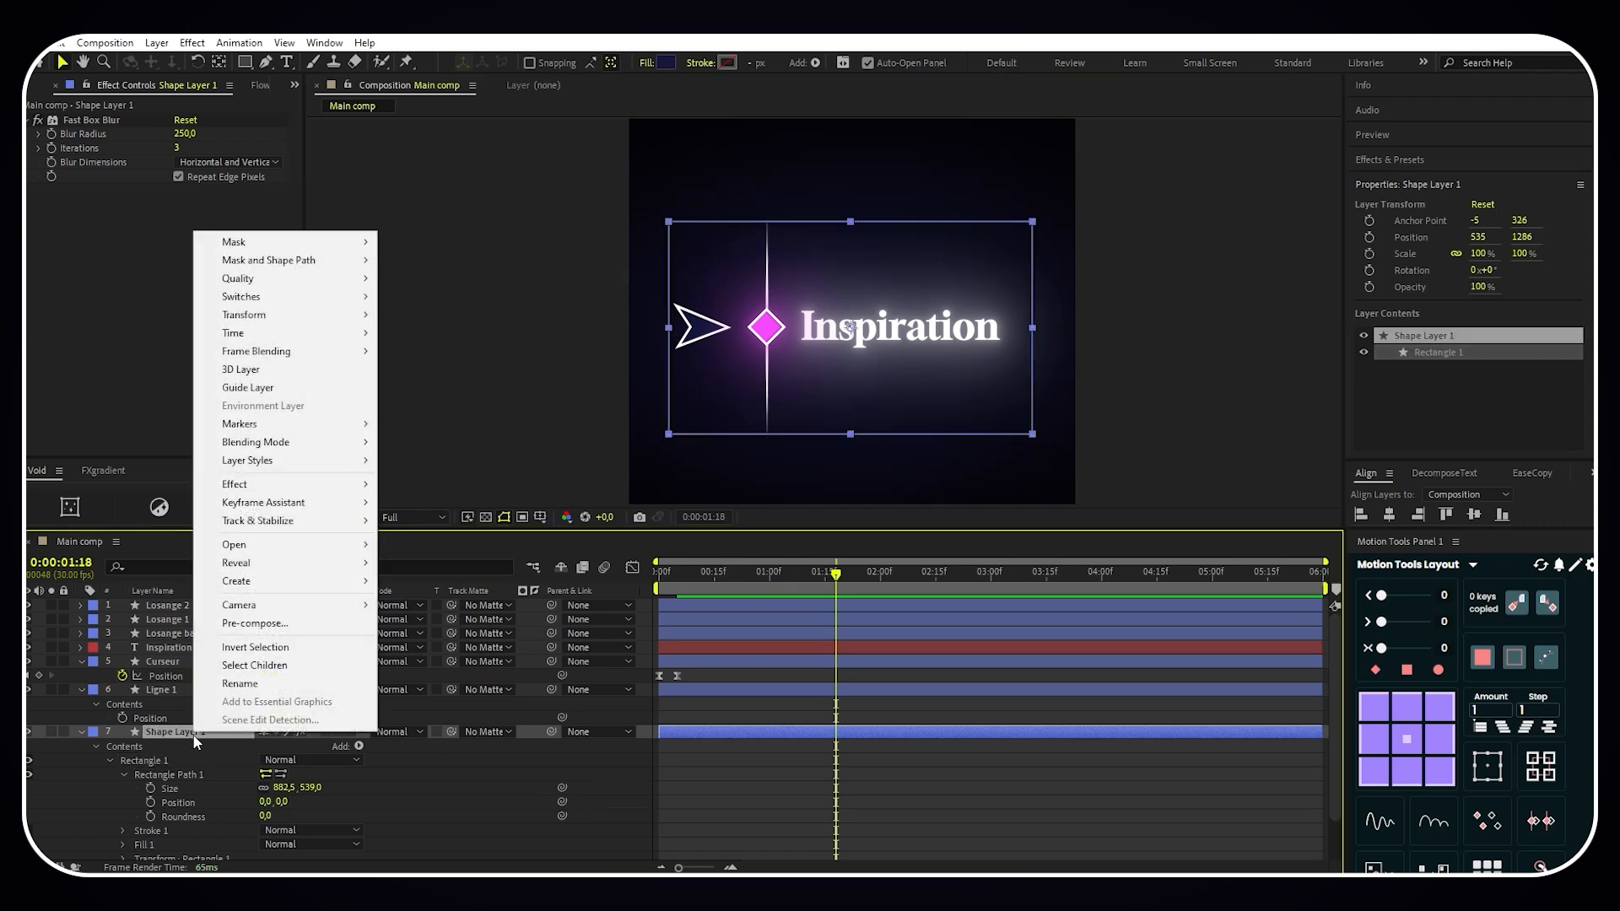
left_click(252, 685)
key("BackSpace")
type("Ba")
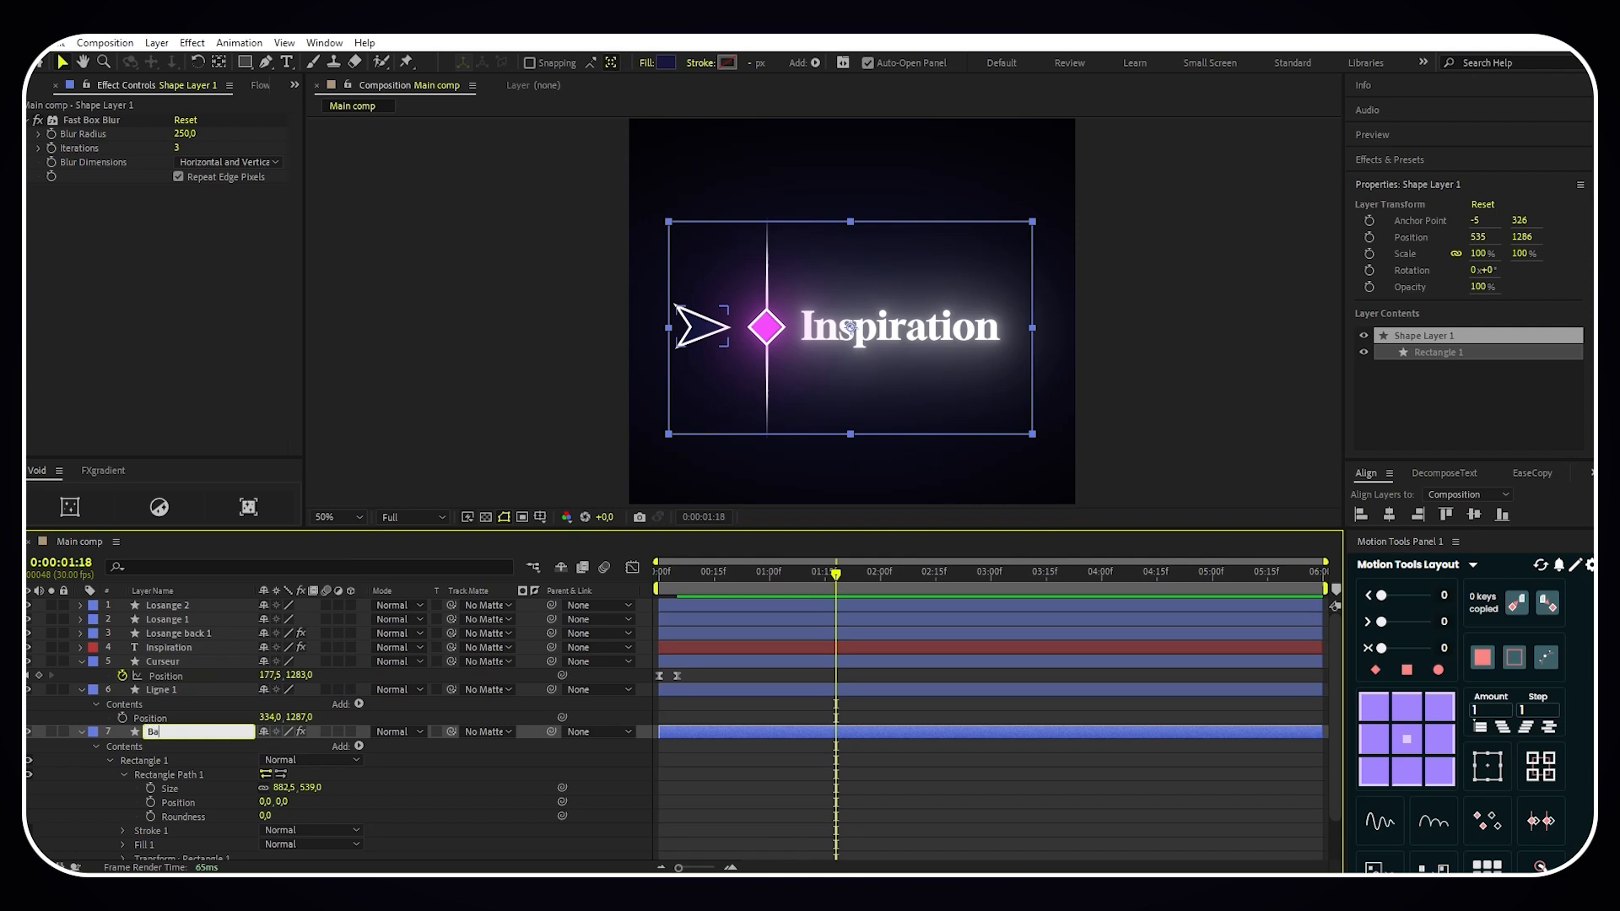
type("ckground")
key("Return")
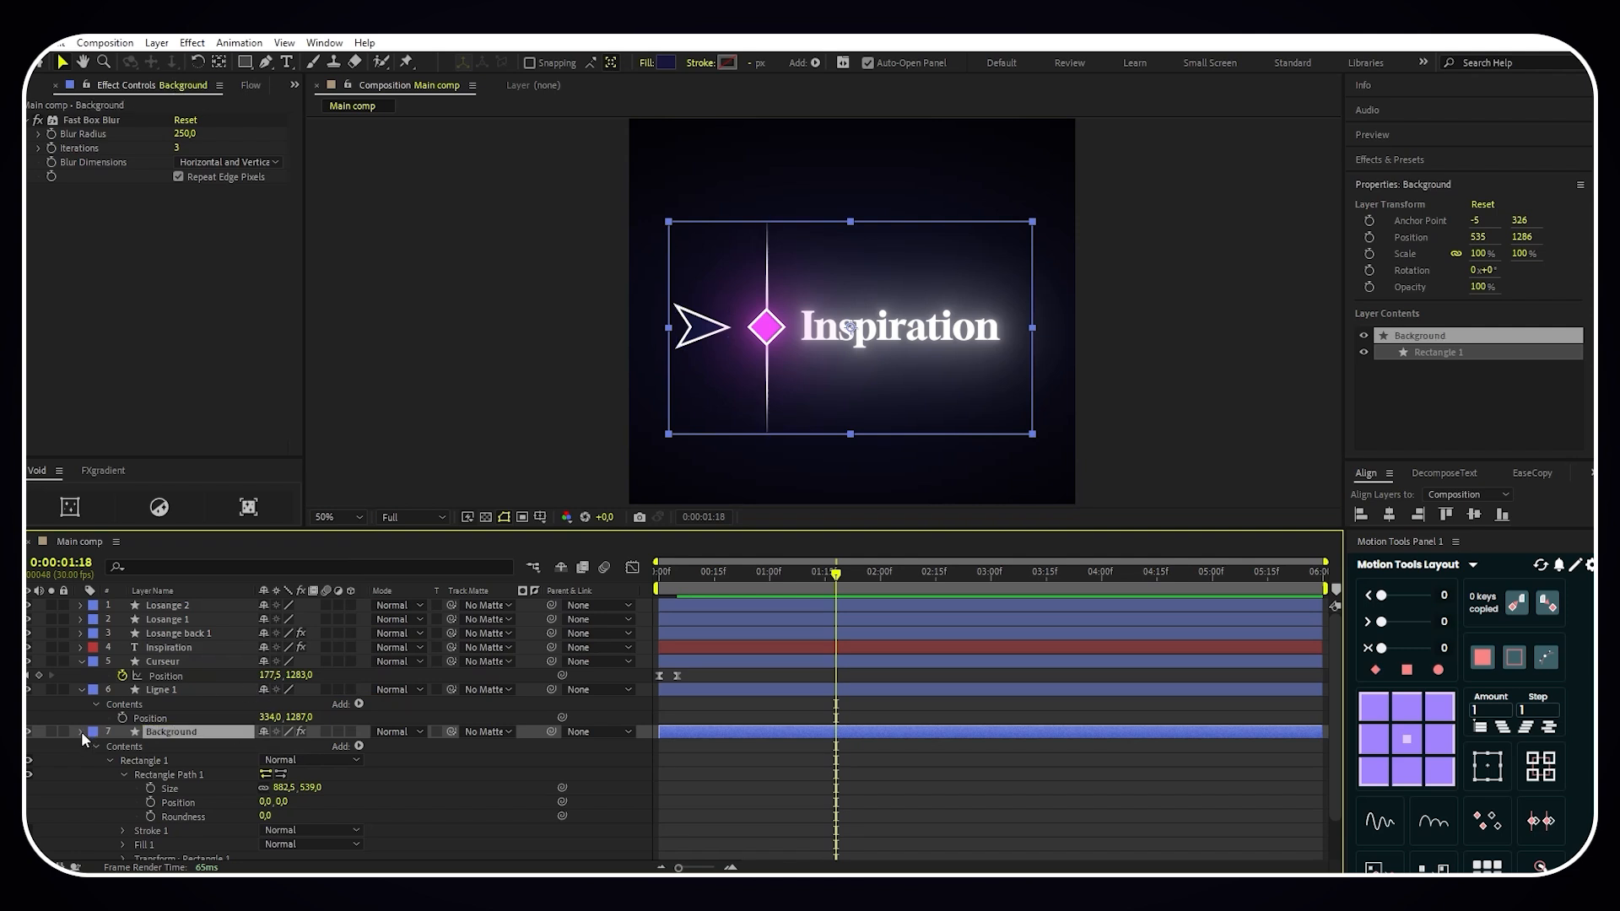
left_click(82, 731)
- Add an opacity keyframe of 0% to the Background layer at 0:00:00:20
key("t")
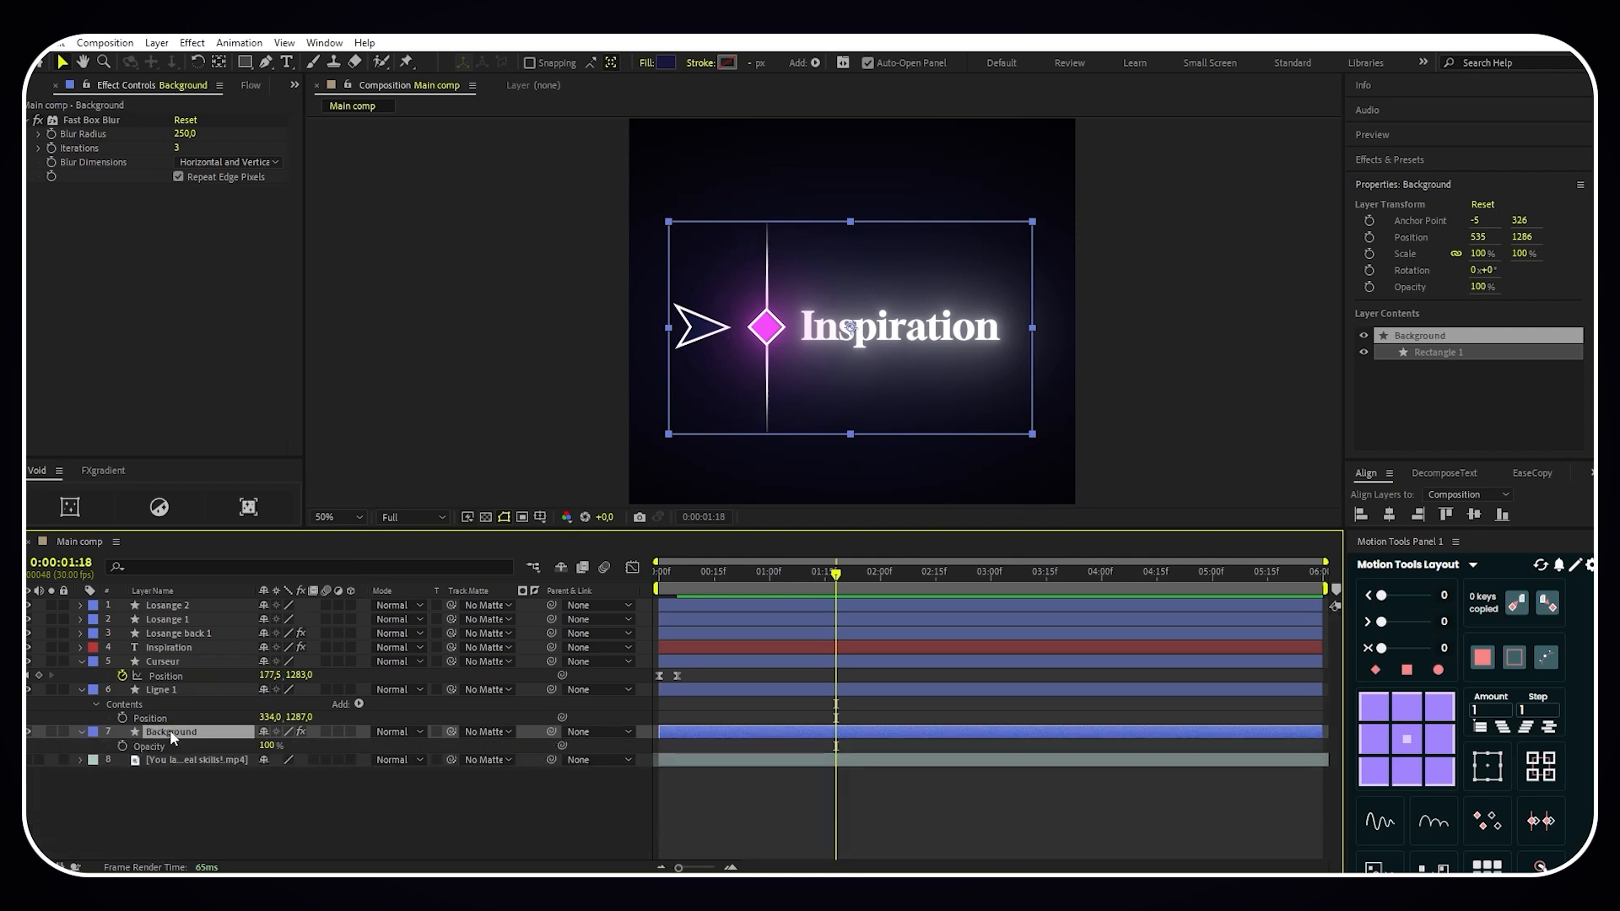
left_click_drag(833, 589, 732, 579)
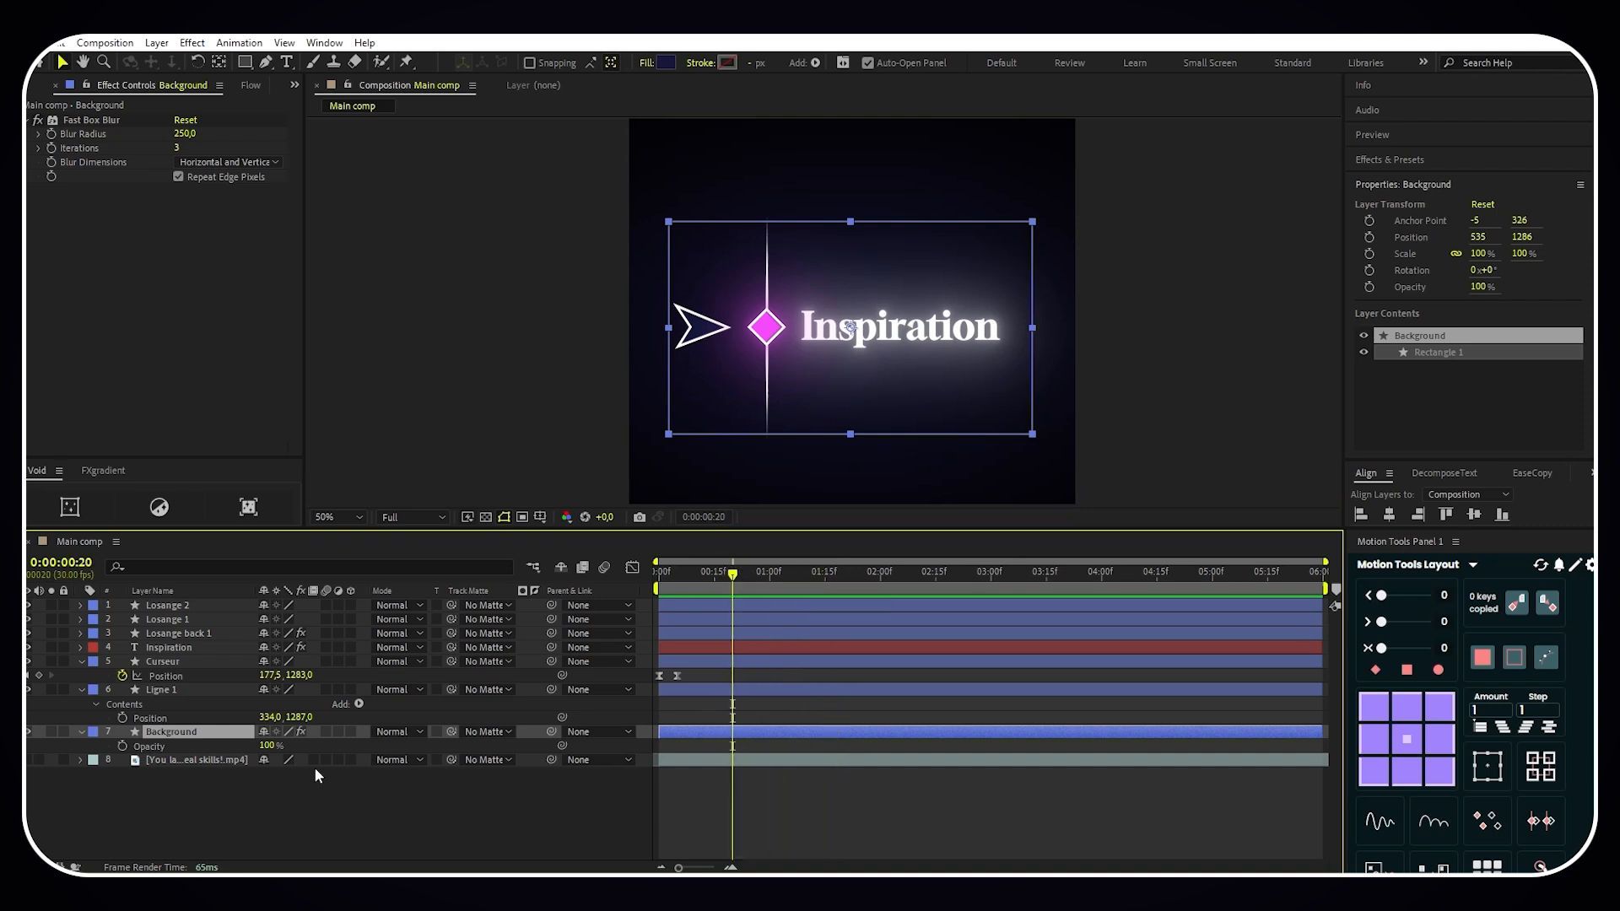
left_click(123, 746)
left_click(270, 745)
type("0")
key("Return")
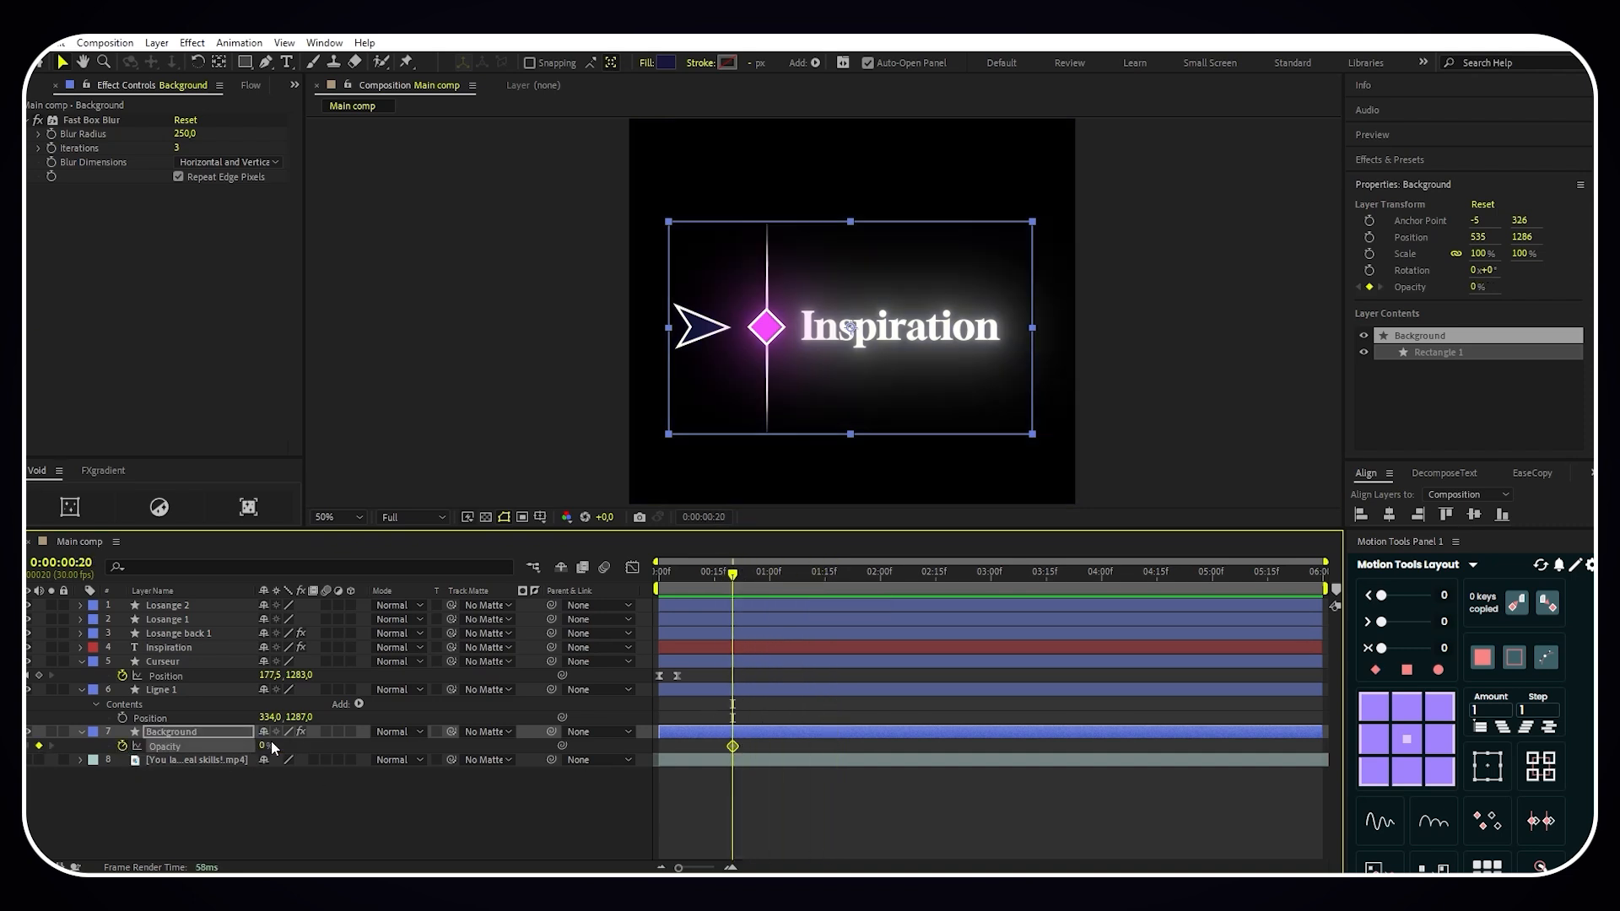
- Add a 100% opacity keyframe to Background at 0:00:01:05 and apply Easy Ease to both opacity keyframes
left_click_drag(736, 579, 788, 577)
left_click_drag(264, 746, 412, 749)
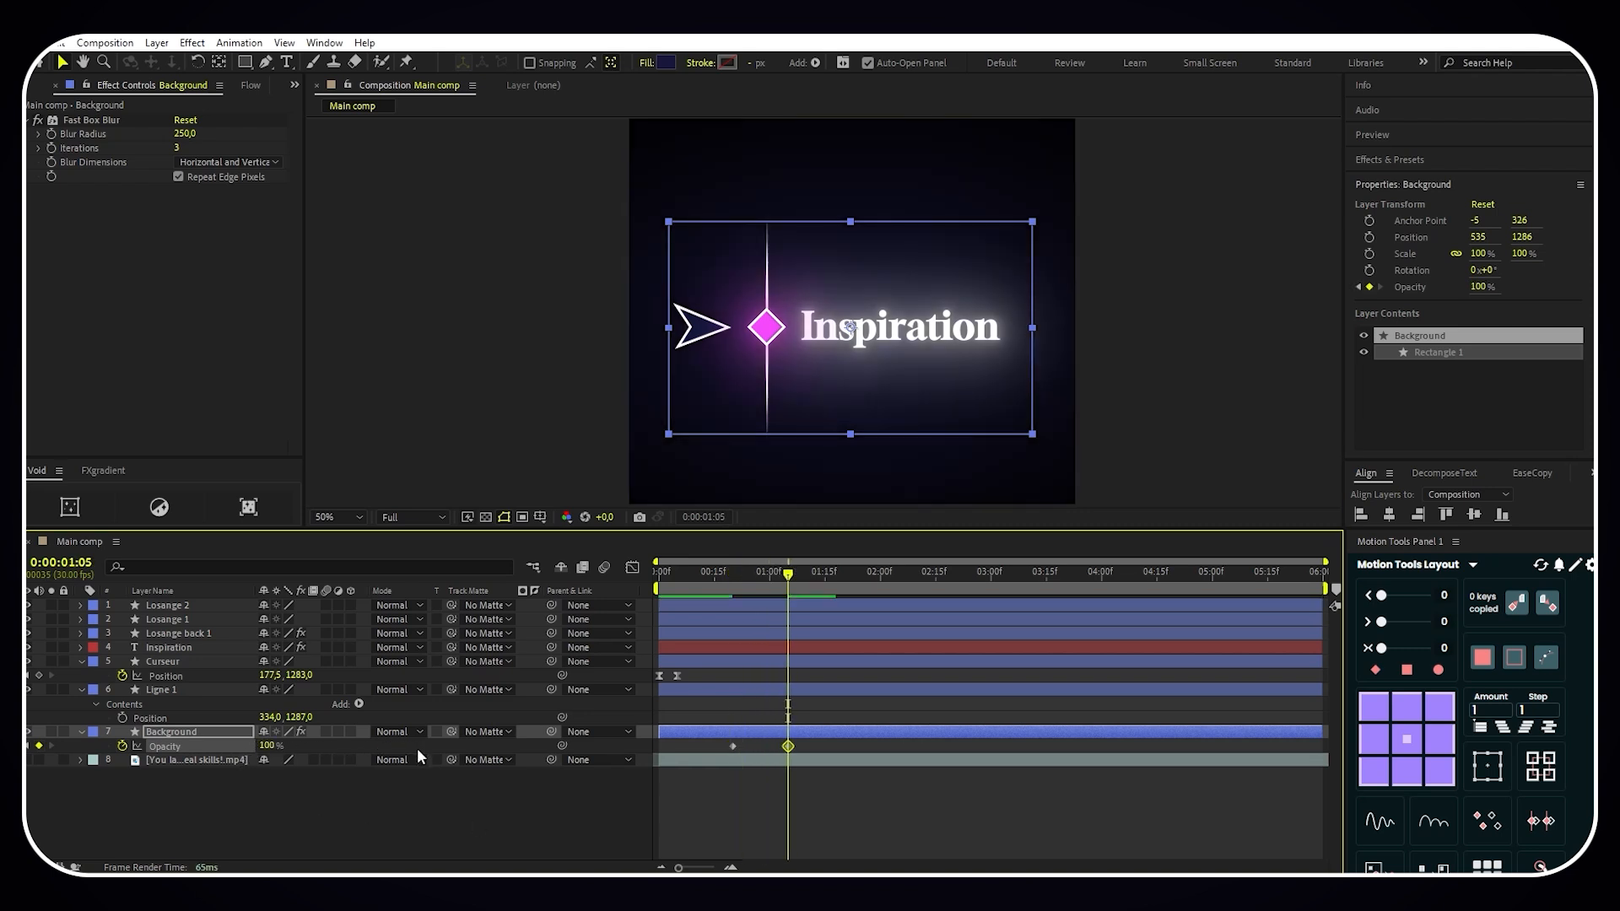
left_click_drag(815, 742, 694, 748)
key("F9")
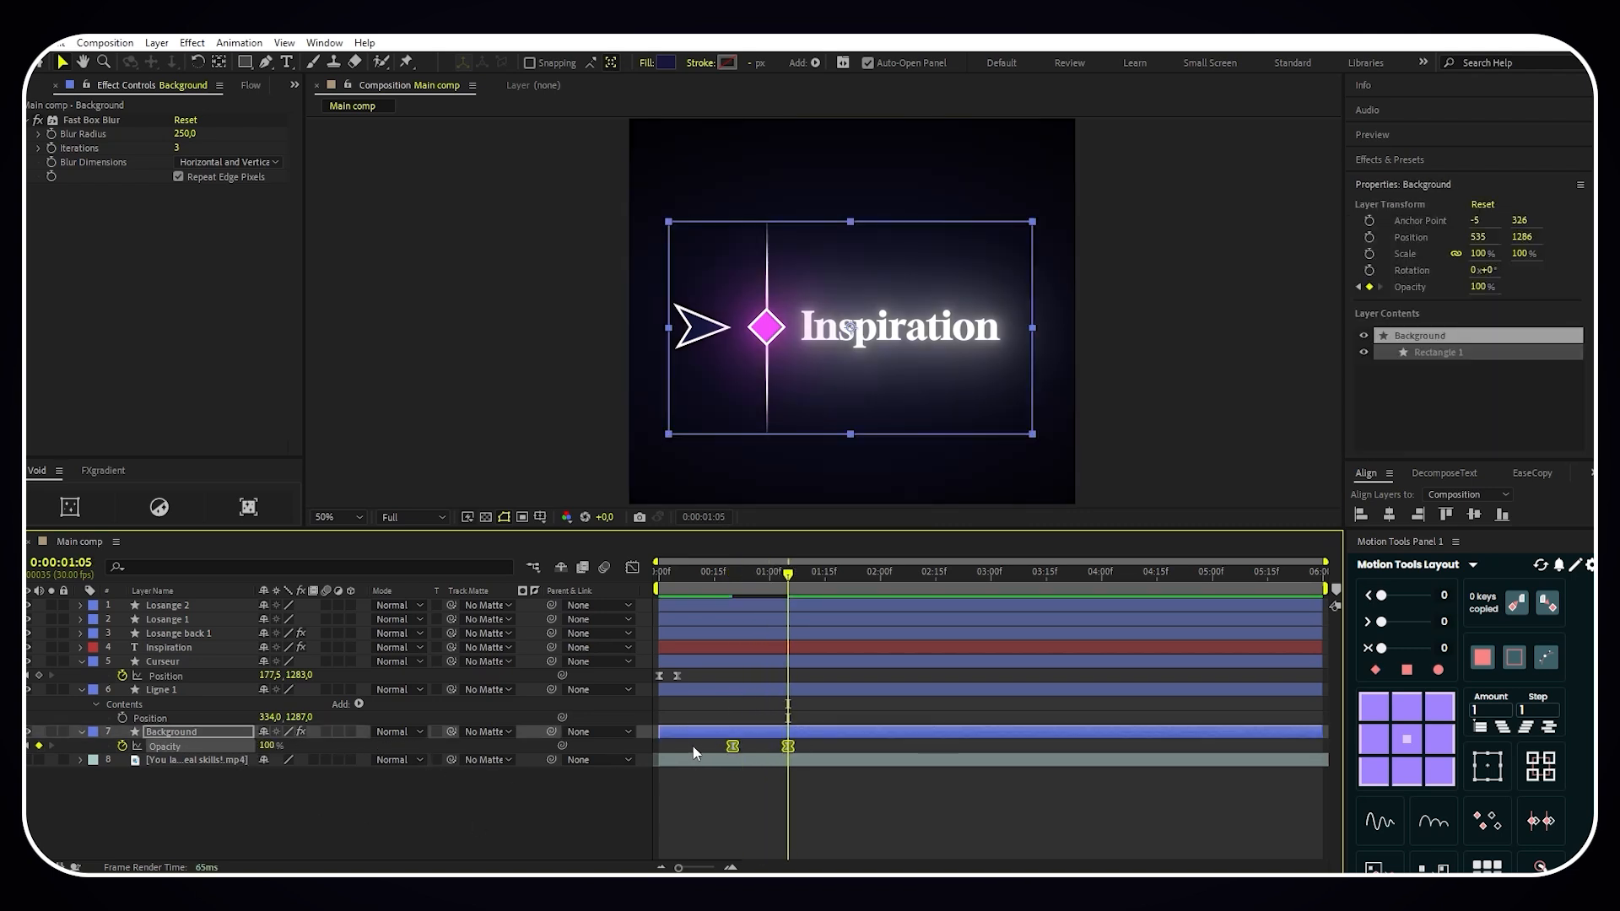
left_click(81, 731)
left_click(381, 808)
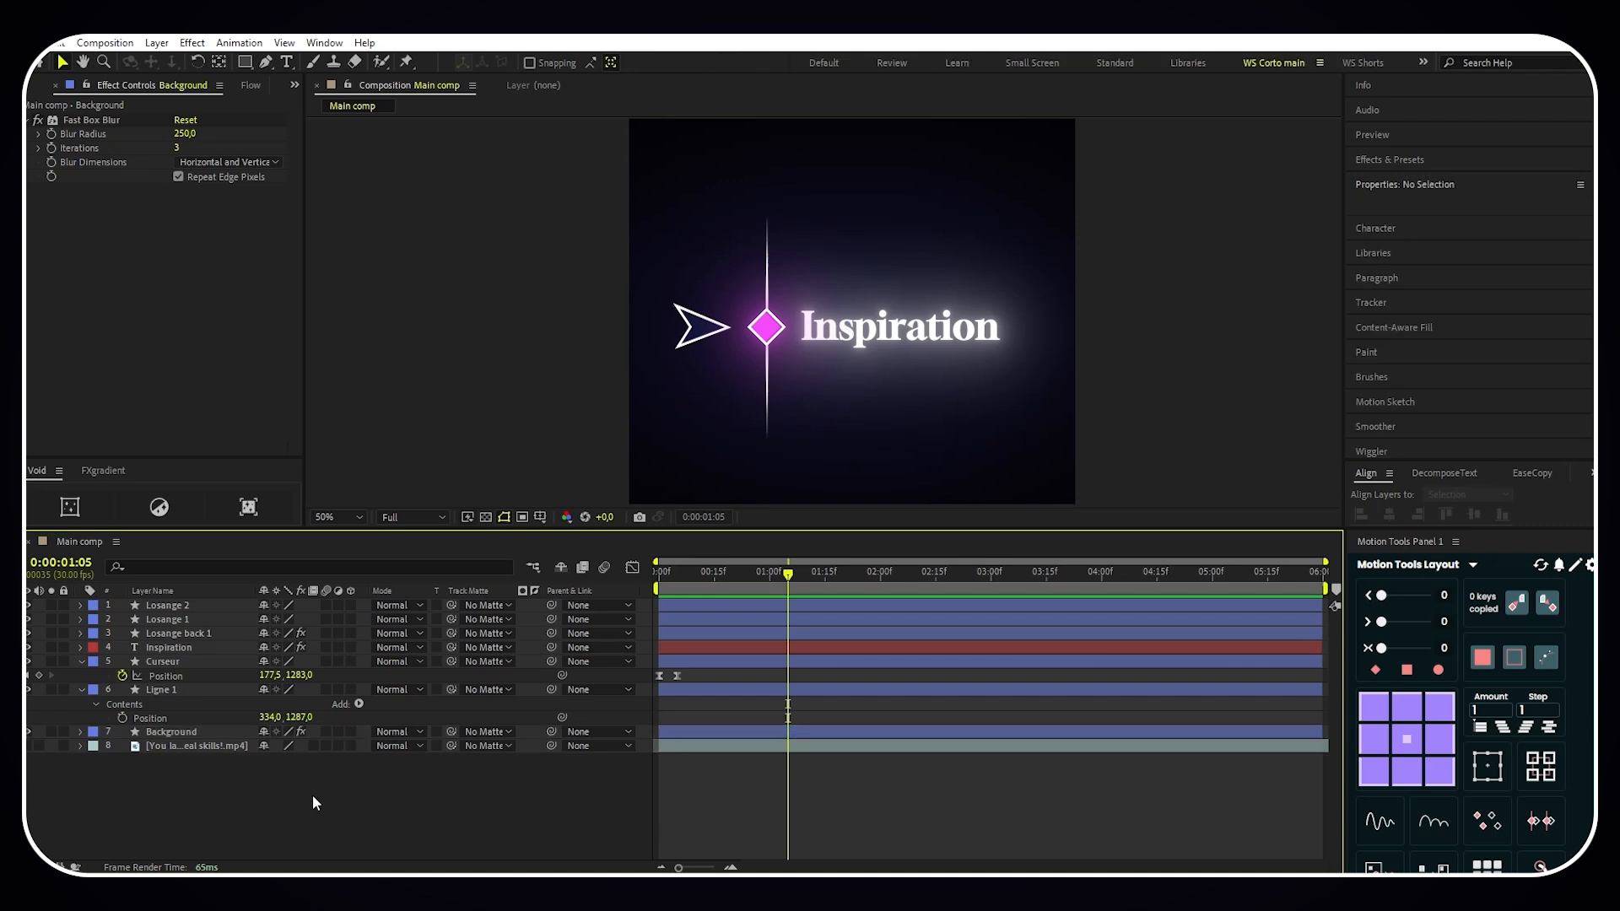
right_click(280, 791)
mouse_move(380, 594)
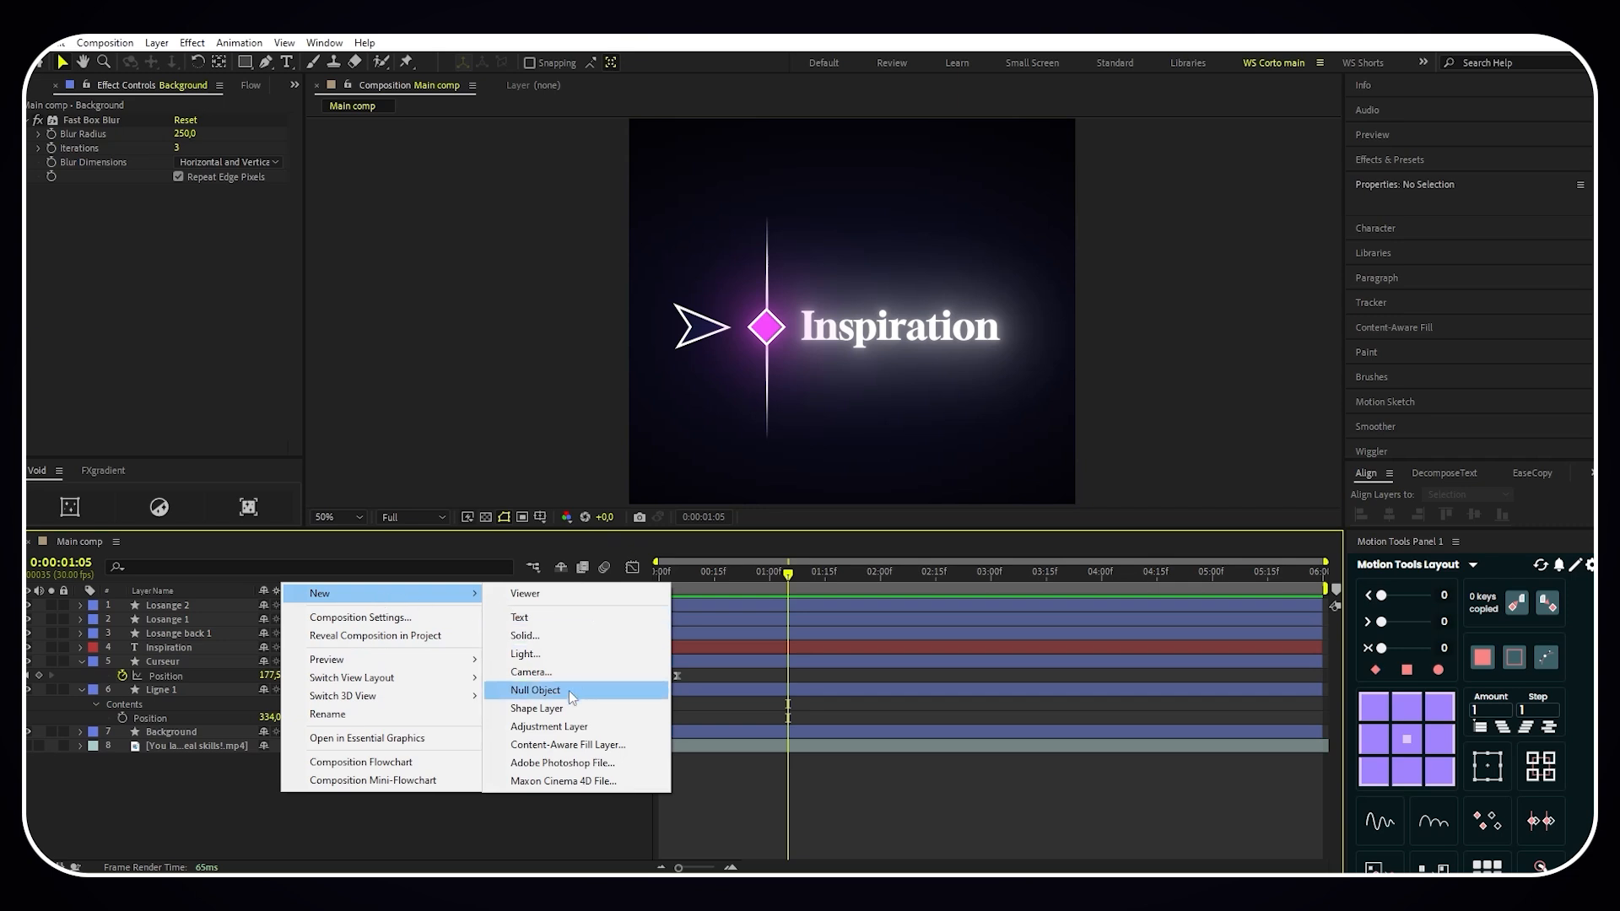
left_click(302, 836)
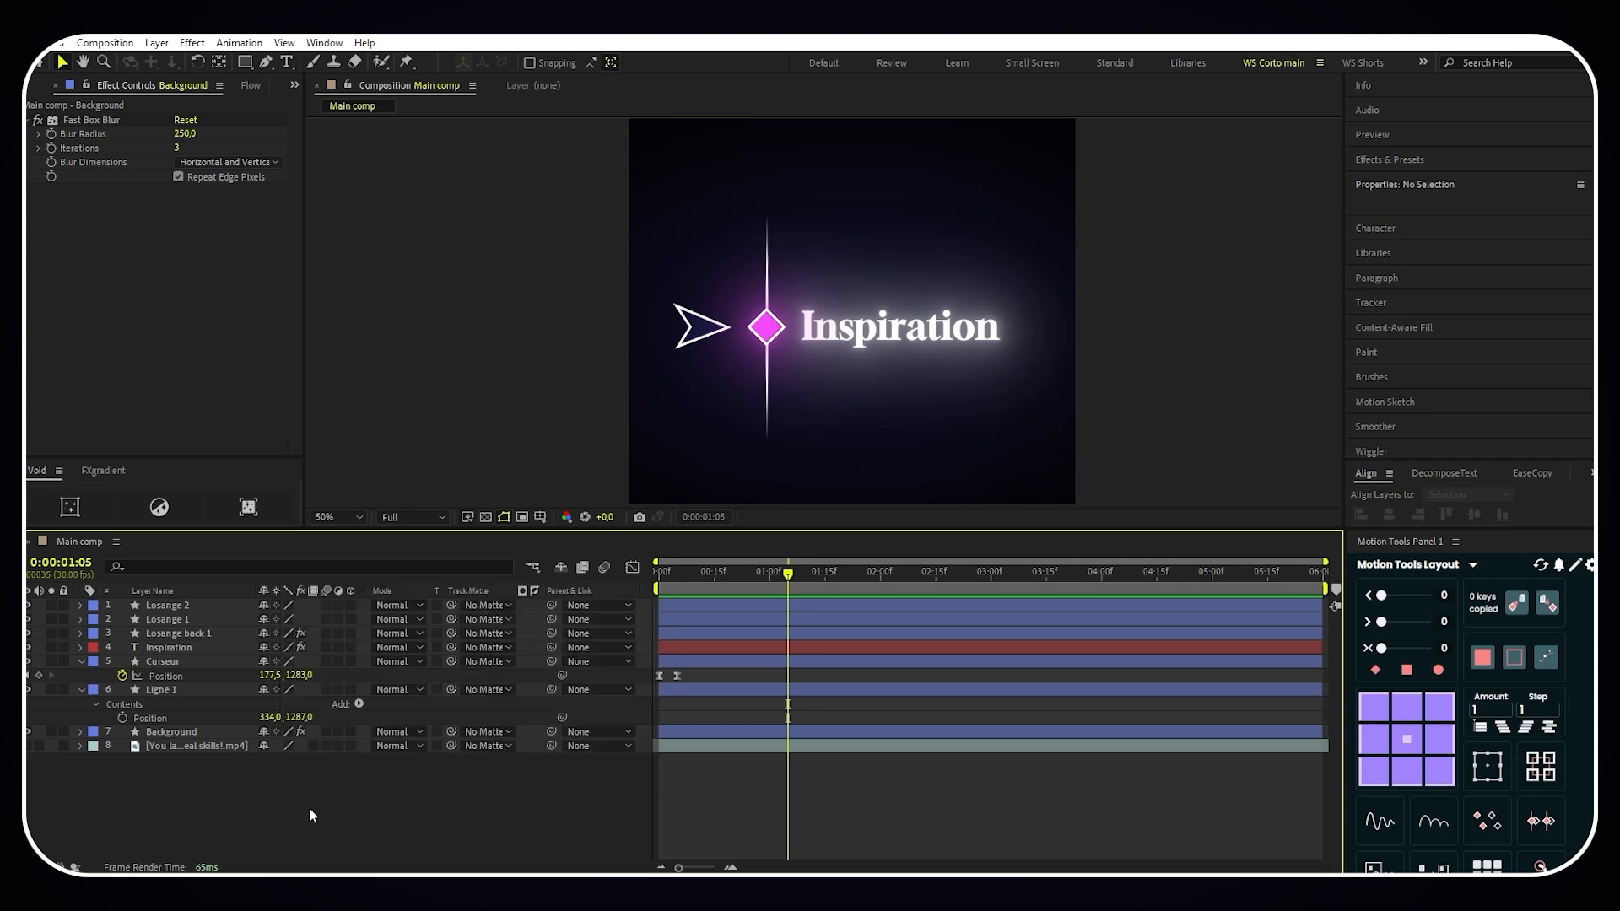
- Create a new null object layer and name it "Text controller"
left_click(158, 43)
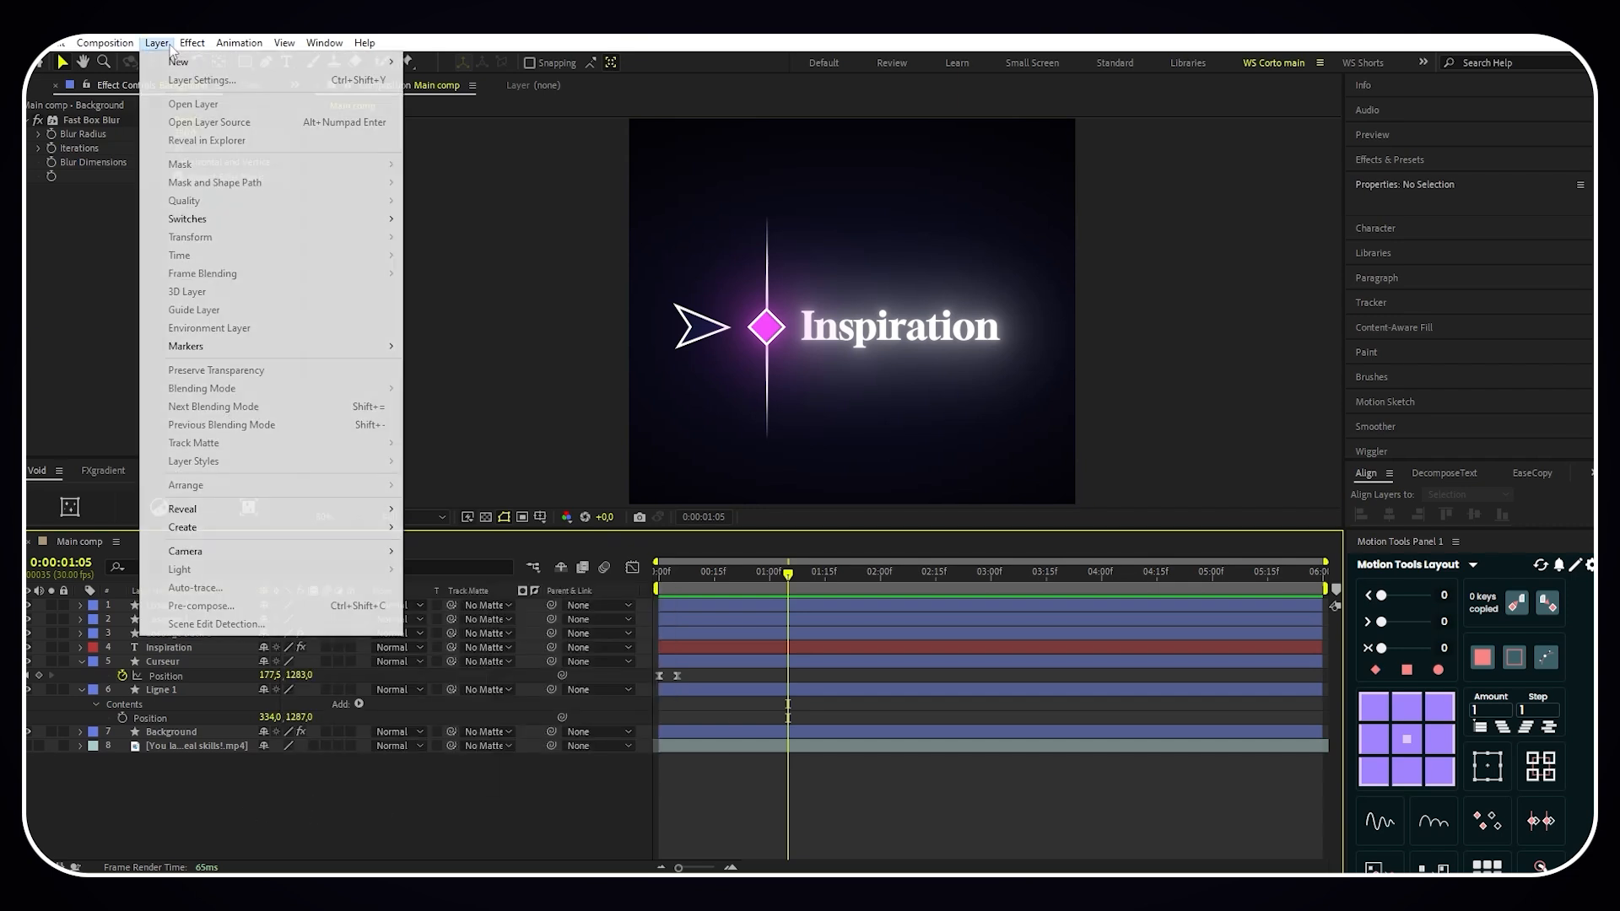
mouse_move(166, 64)
left_click(452, 135)
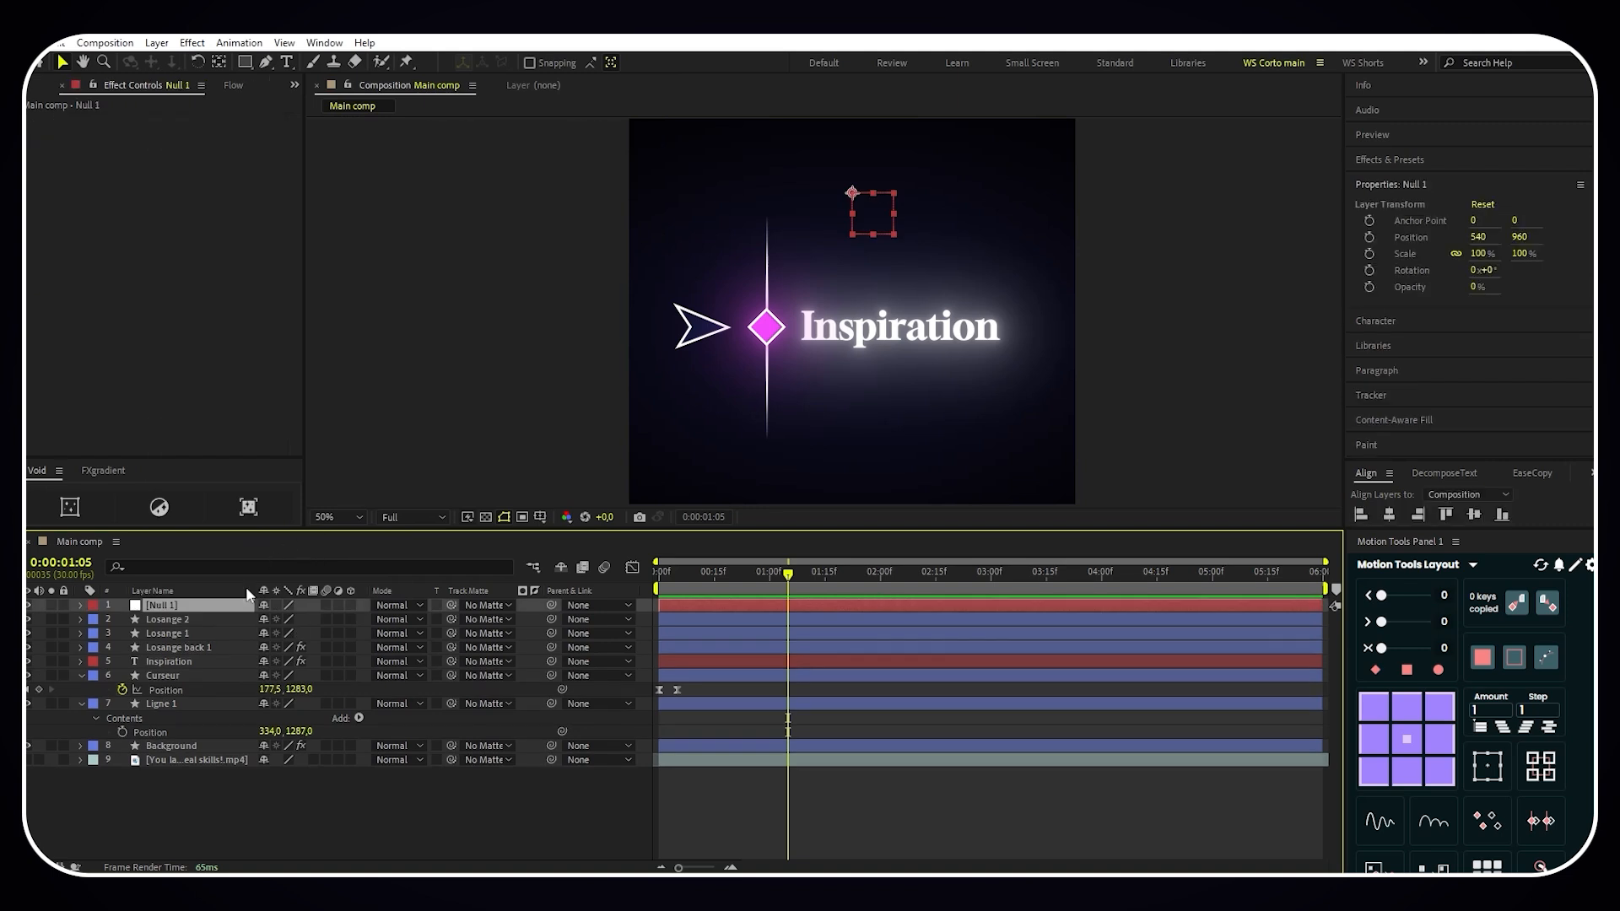
right_click(211, 612)
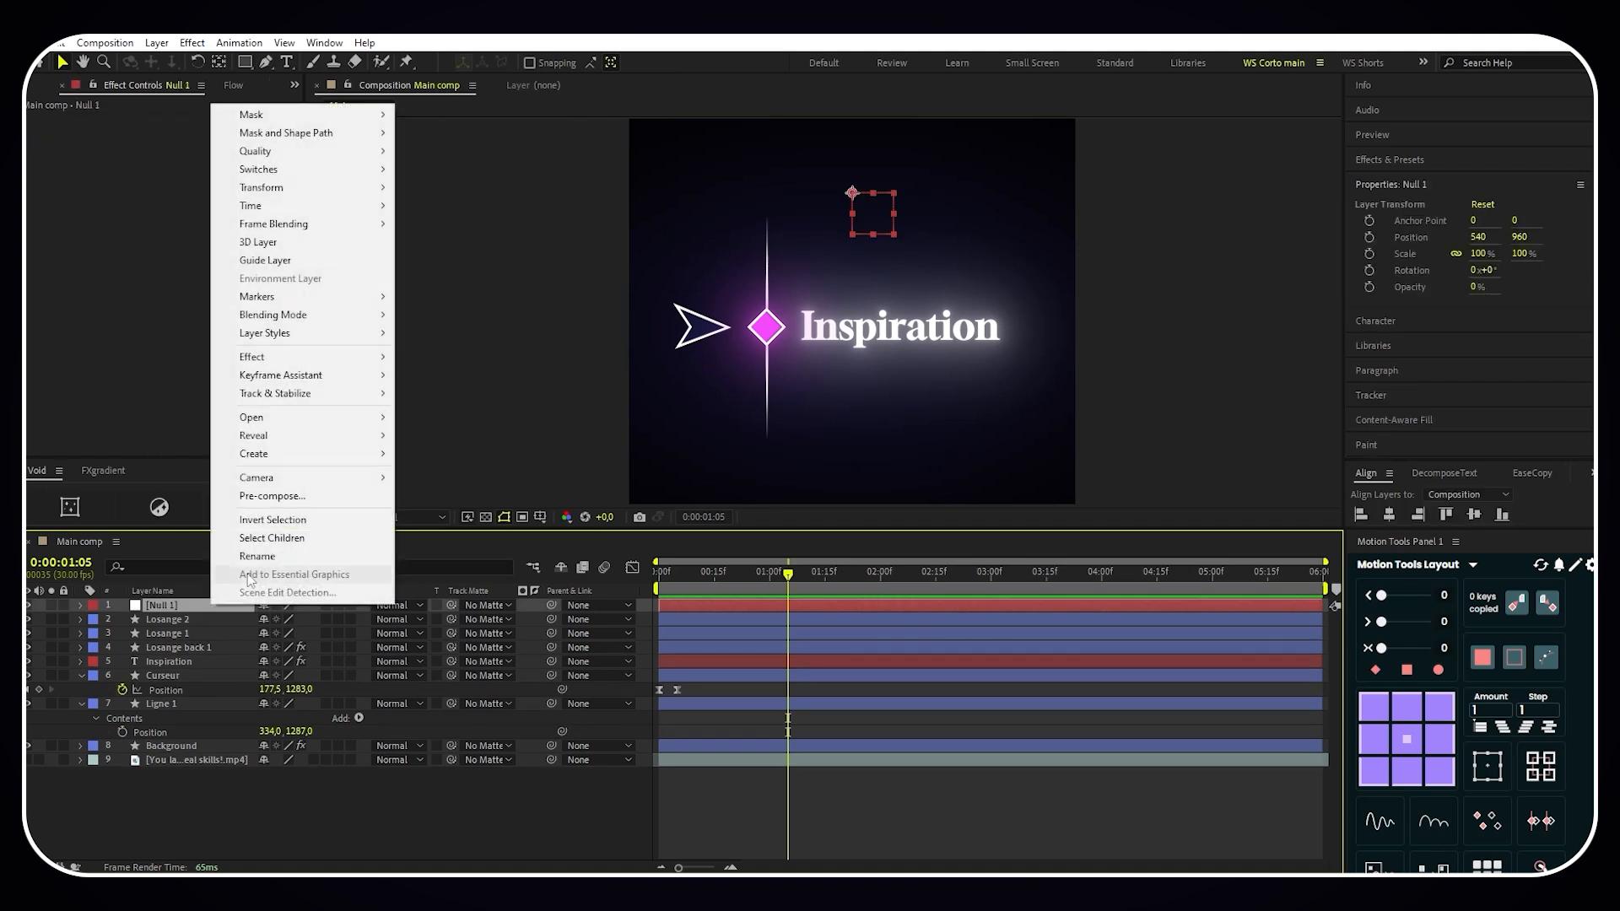
left_click(261, 555)
type("text")
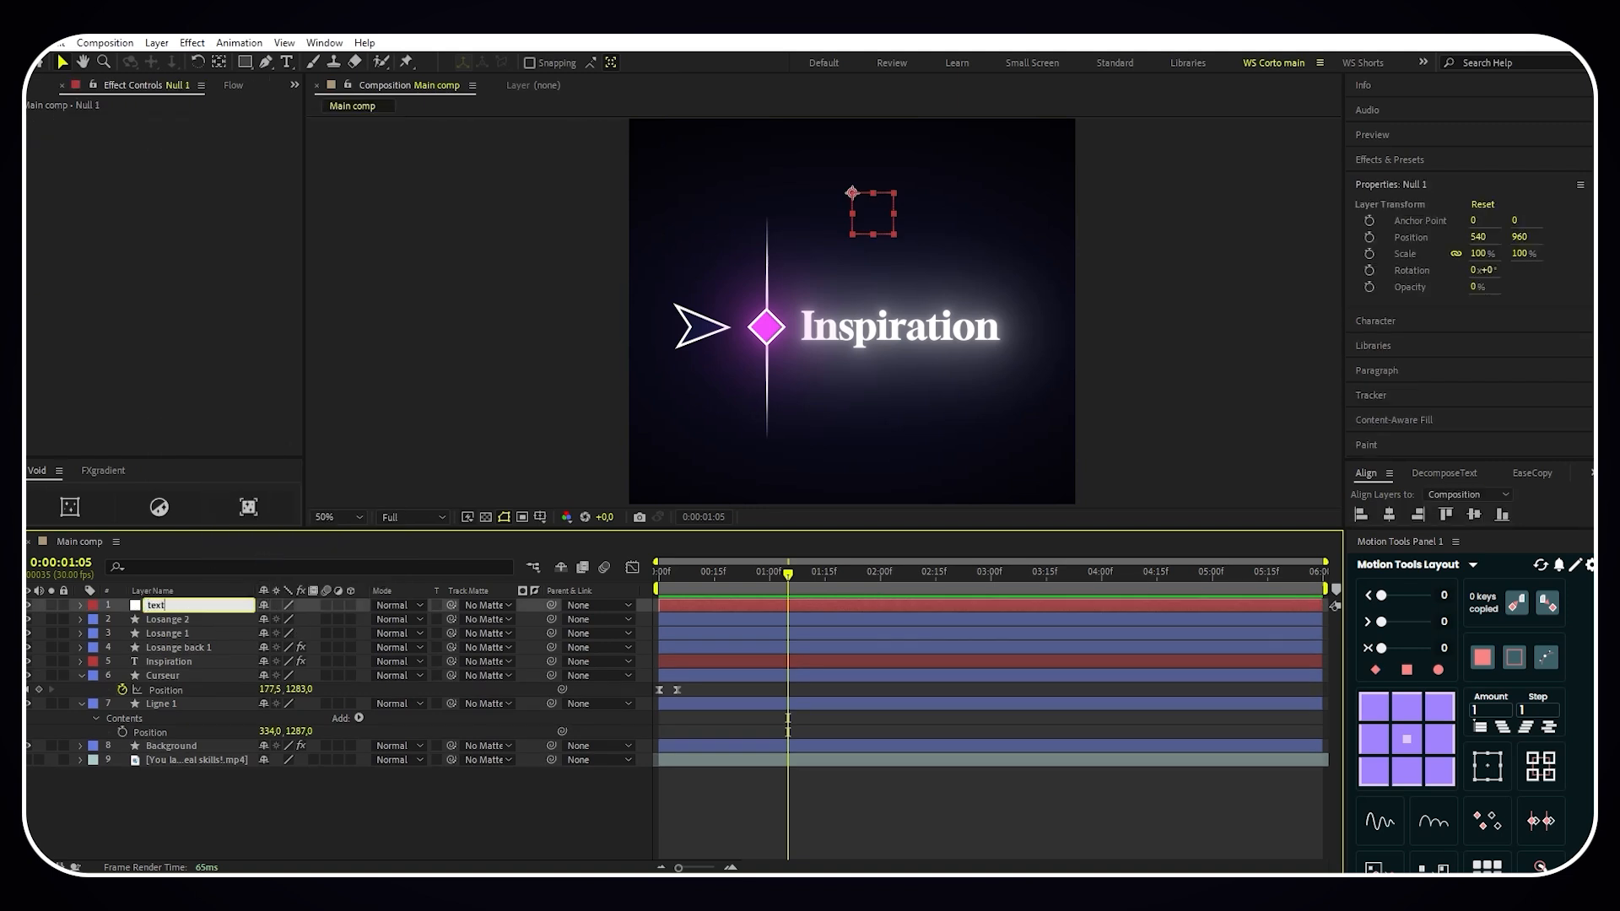
type(" controller")
key("Return")
- Add a position keyframe to the Text controller null at 0:00:01:00
left_click_drag(788, 575, 768, 585)
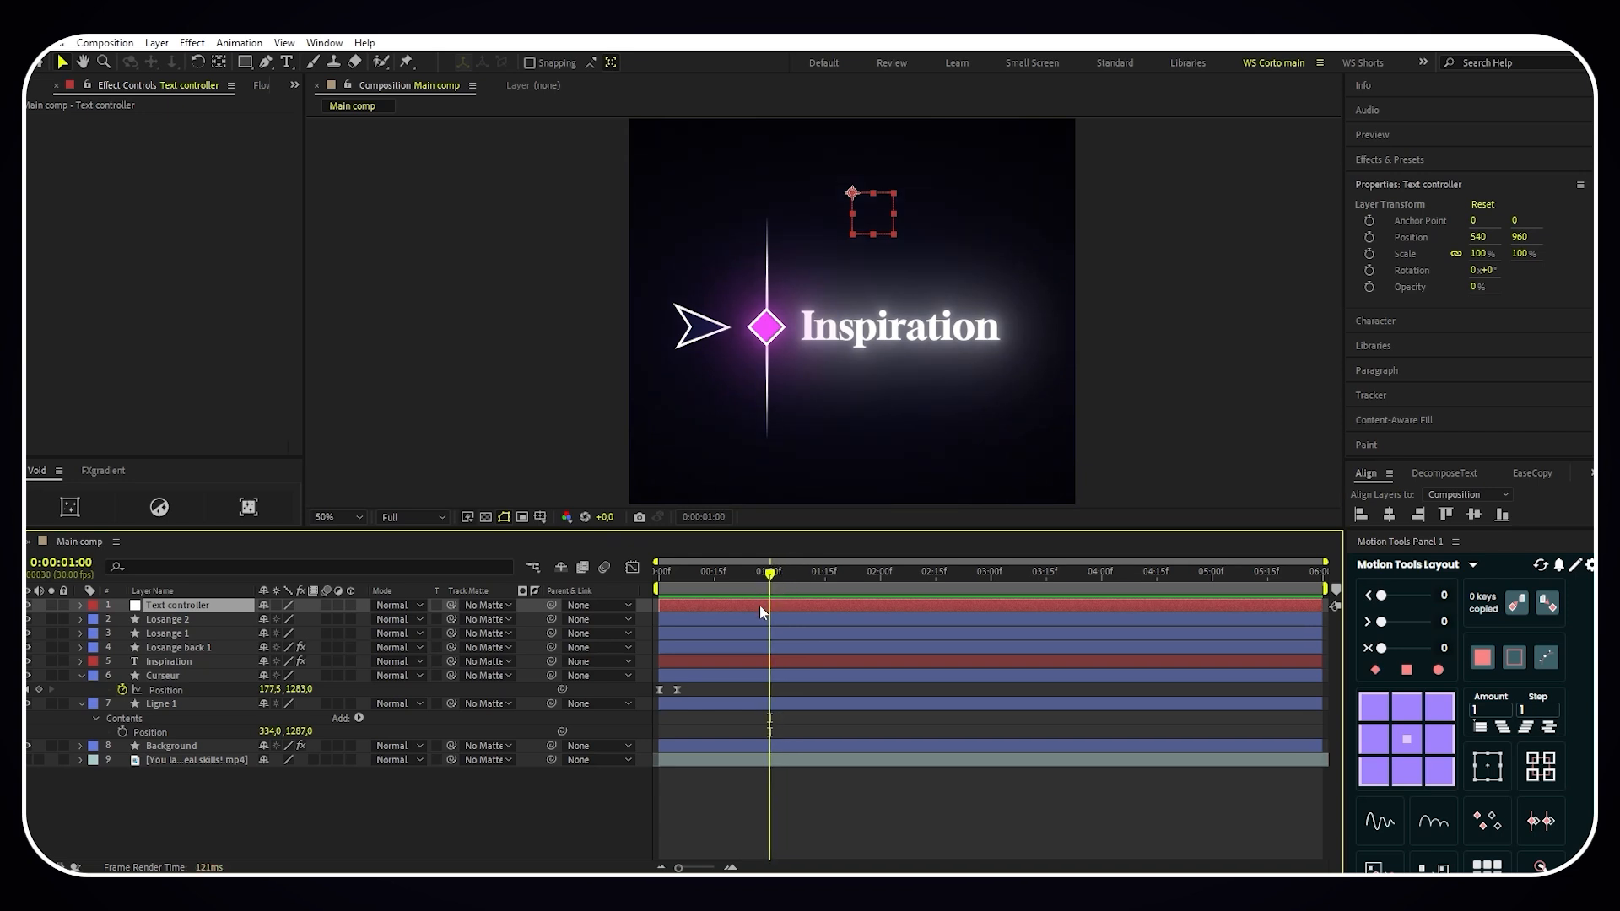
key("p")
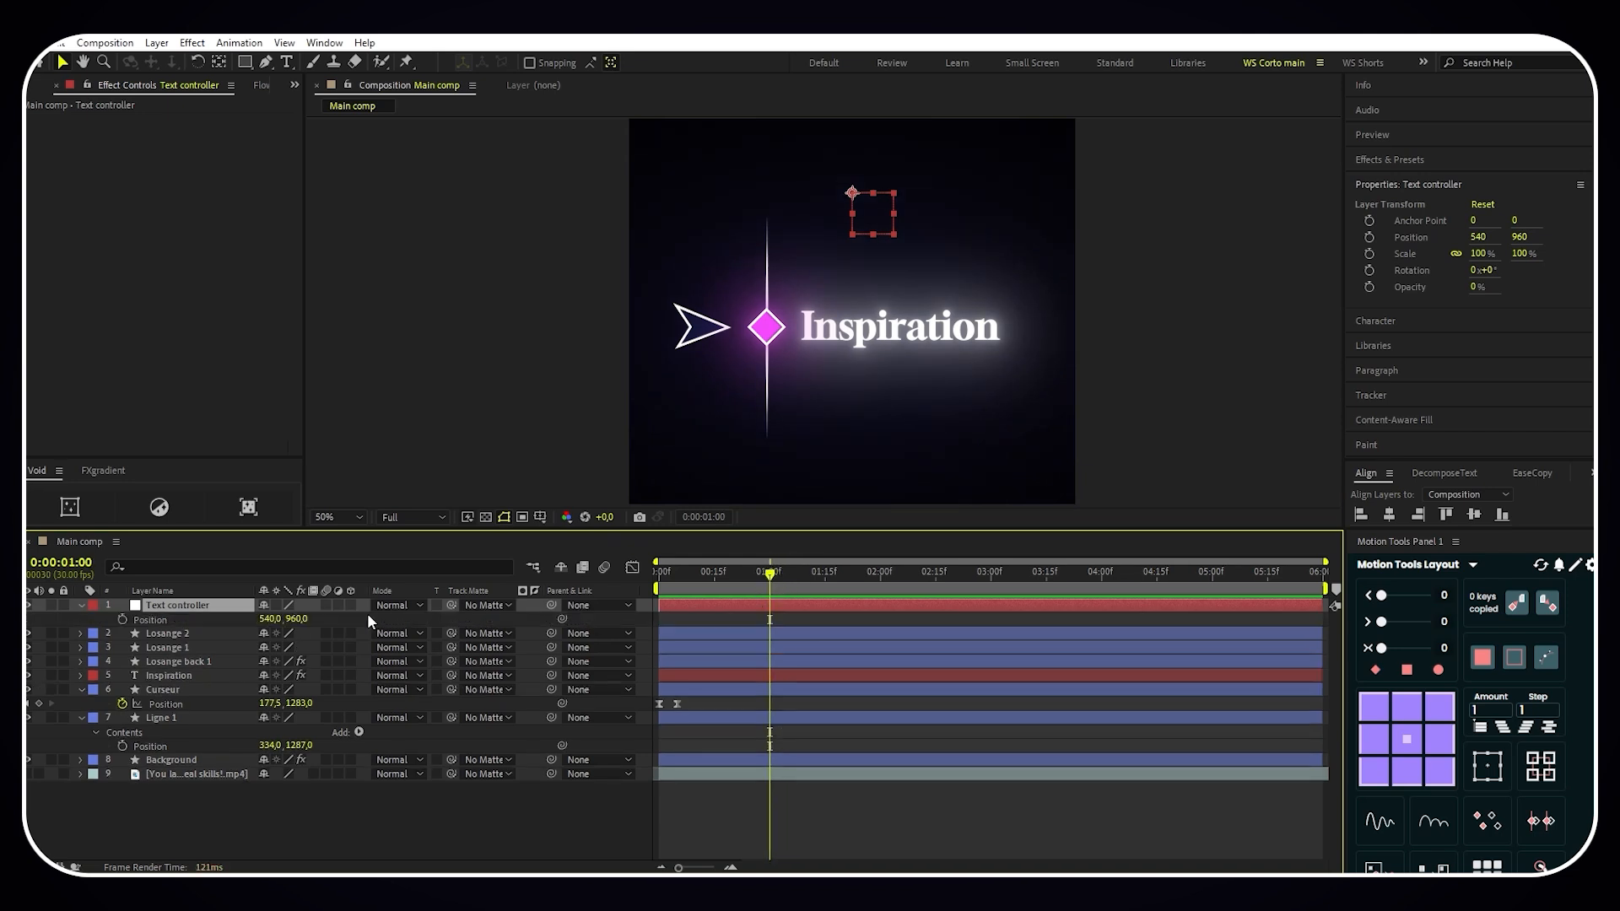
left_click(121, 618)
- Parent the Inspiration, Losange back 1, Losange 1 and Losange 2 layers to Text controller
left_click(208, 676)
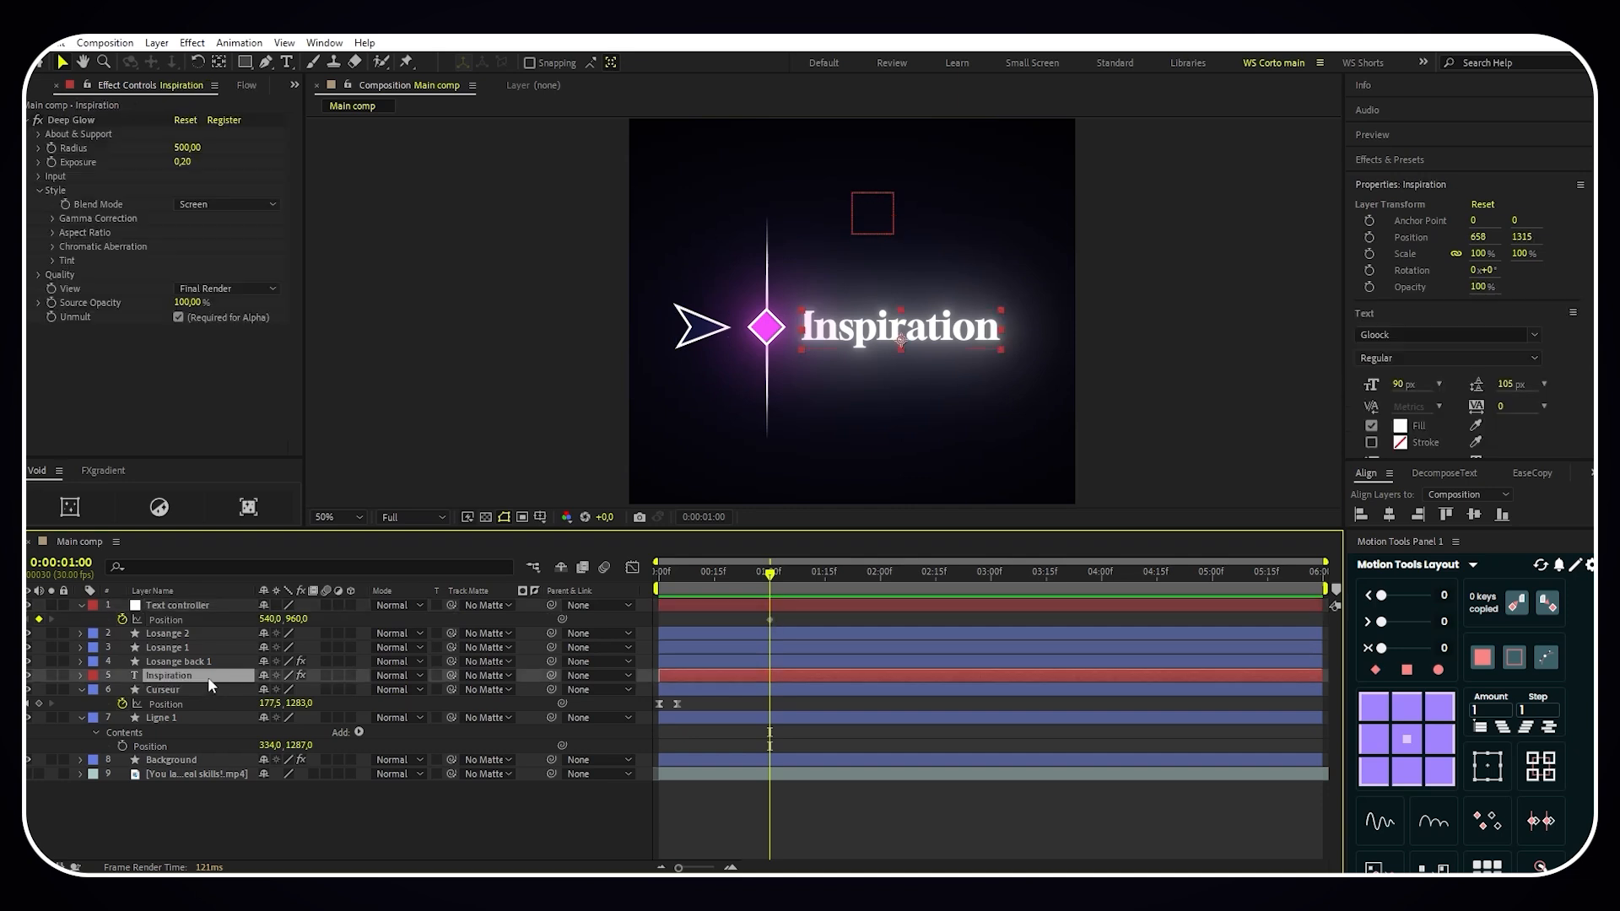
left_click(199, 632, "shift")
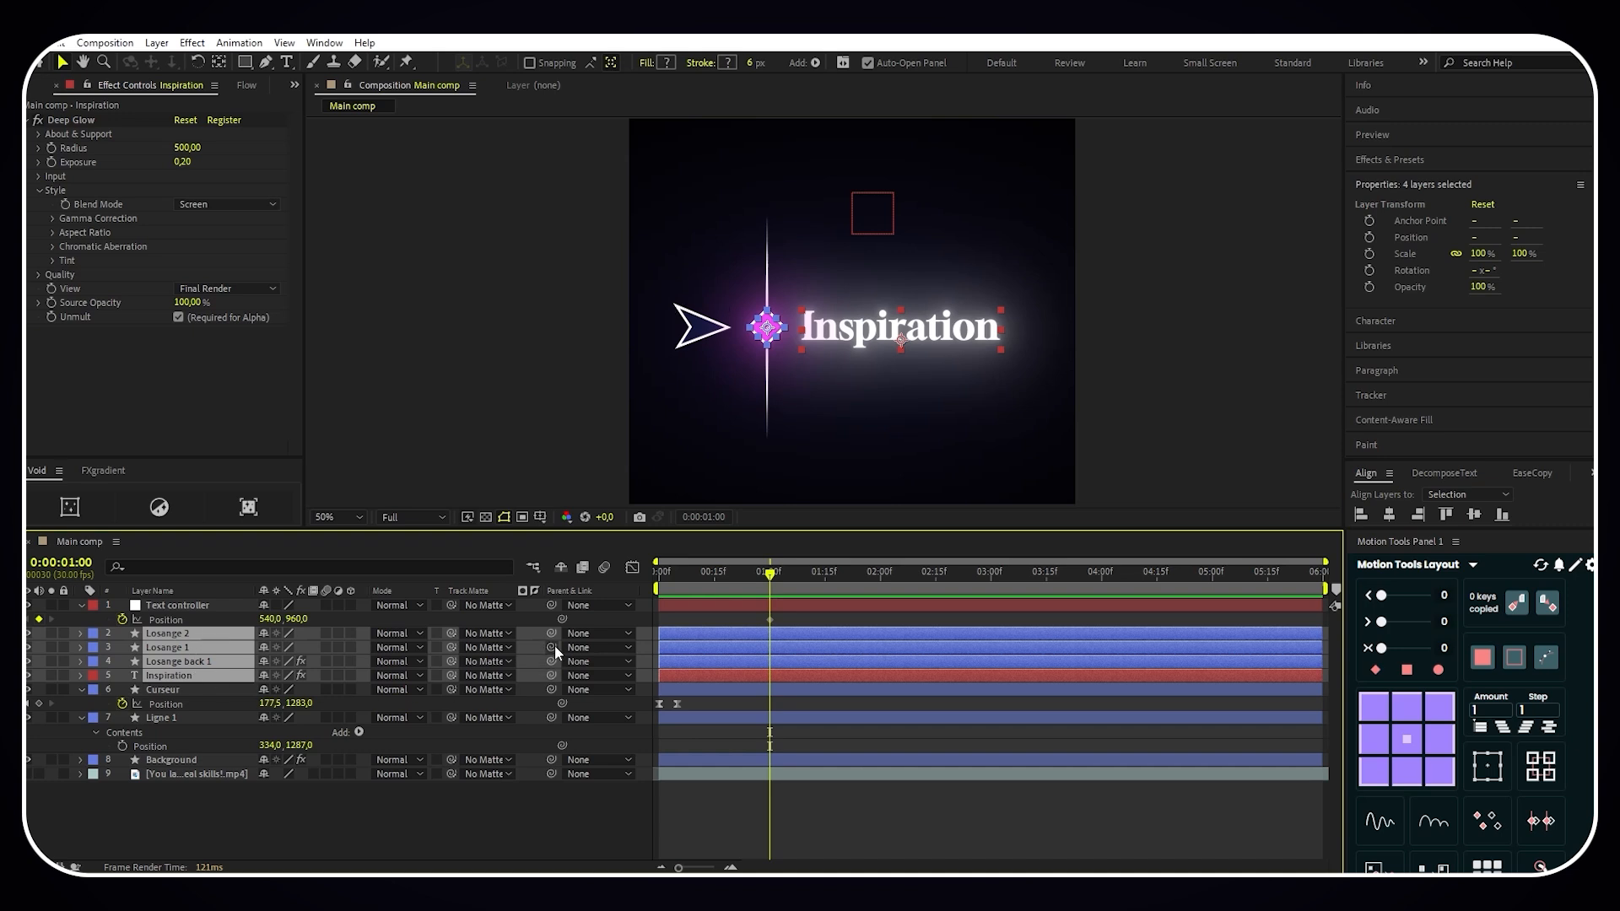
left_click_drag(550, 633, 220, 604)
right_click(501, 589)
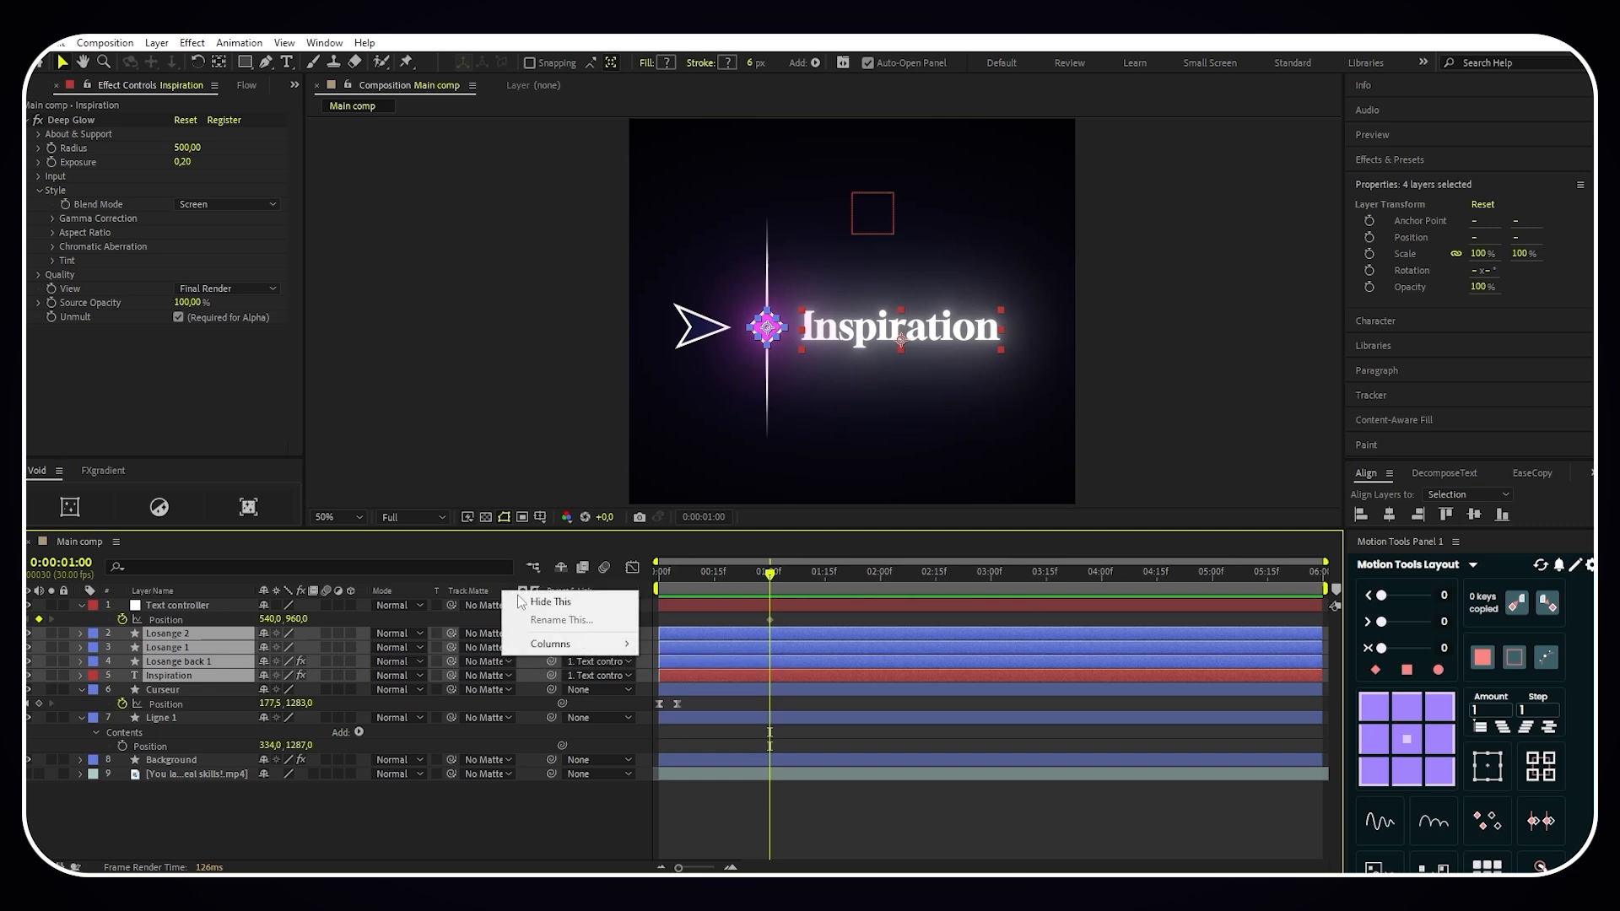
mouse_move(565, 646)
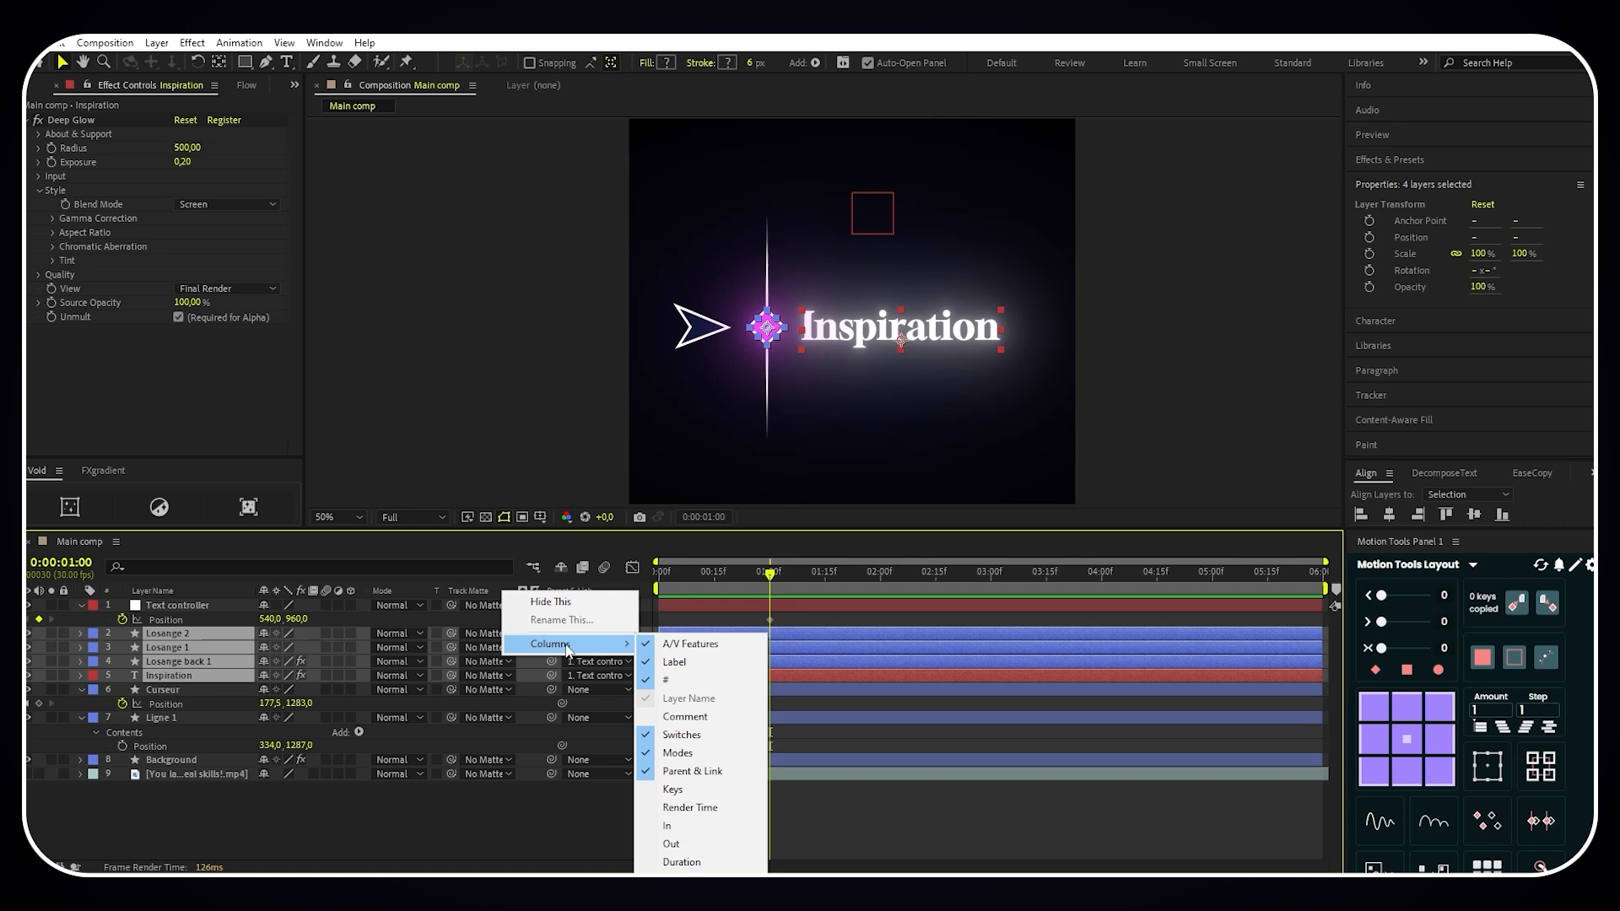
left_click(518, 660)
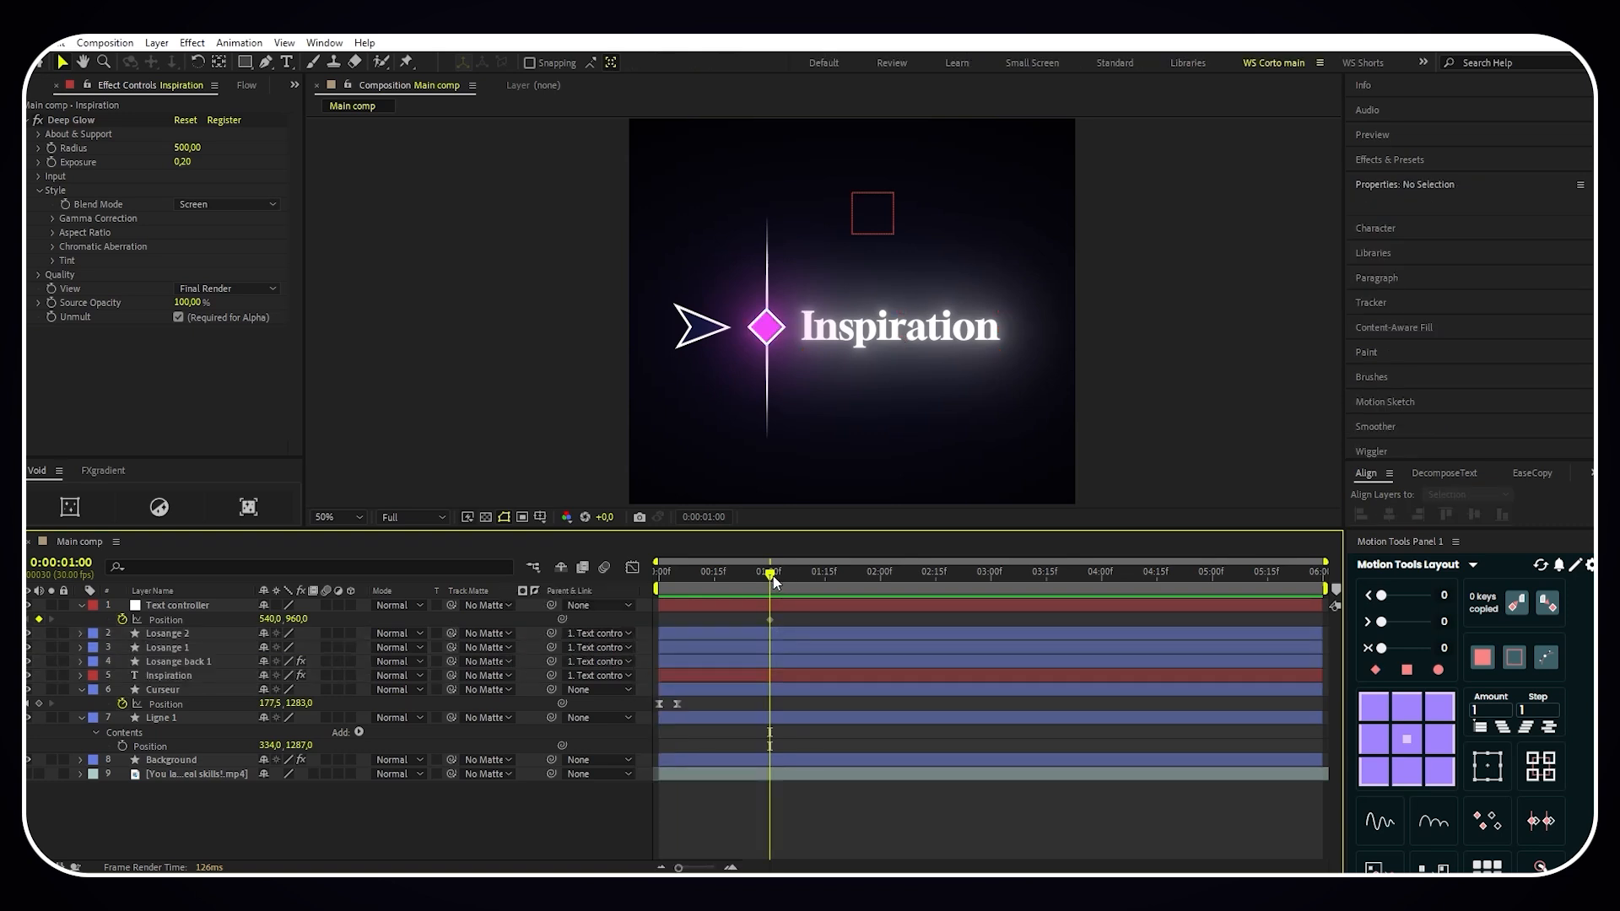
- Set the Text controller's Y position to 1369 at 0:00:00:05 to start the text lower in the frame
left_click_drag(775, 583, 678, 582)
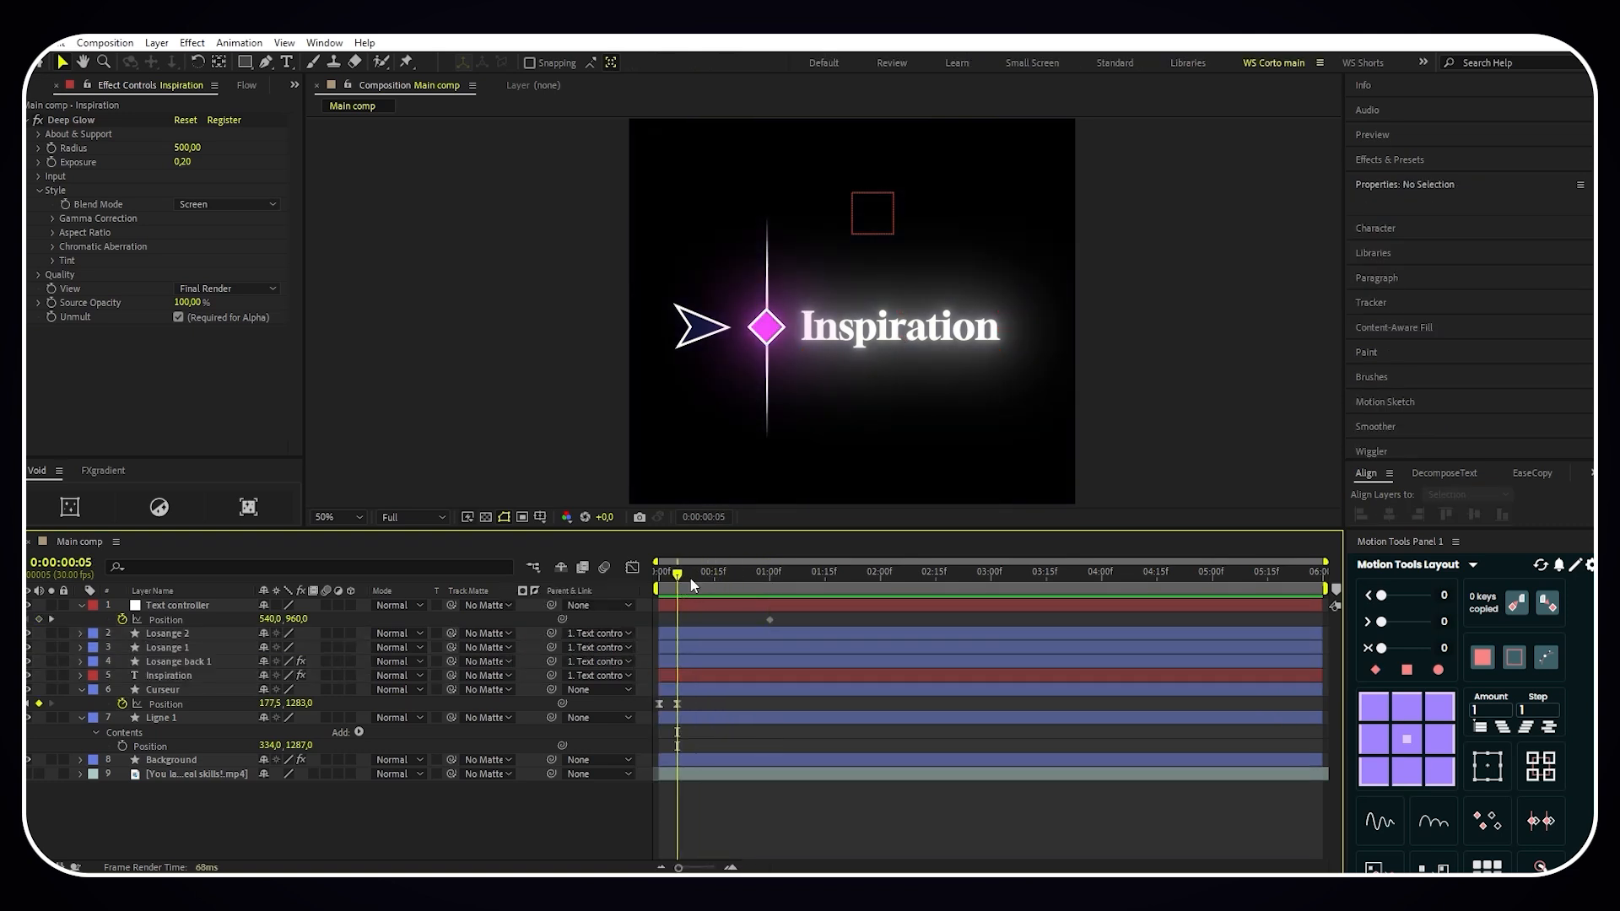
left_click_drag(297, 619, 591, 641)
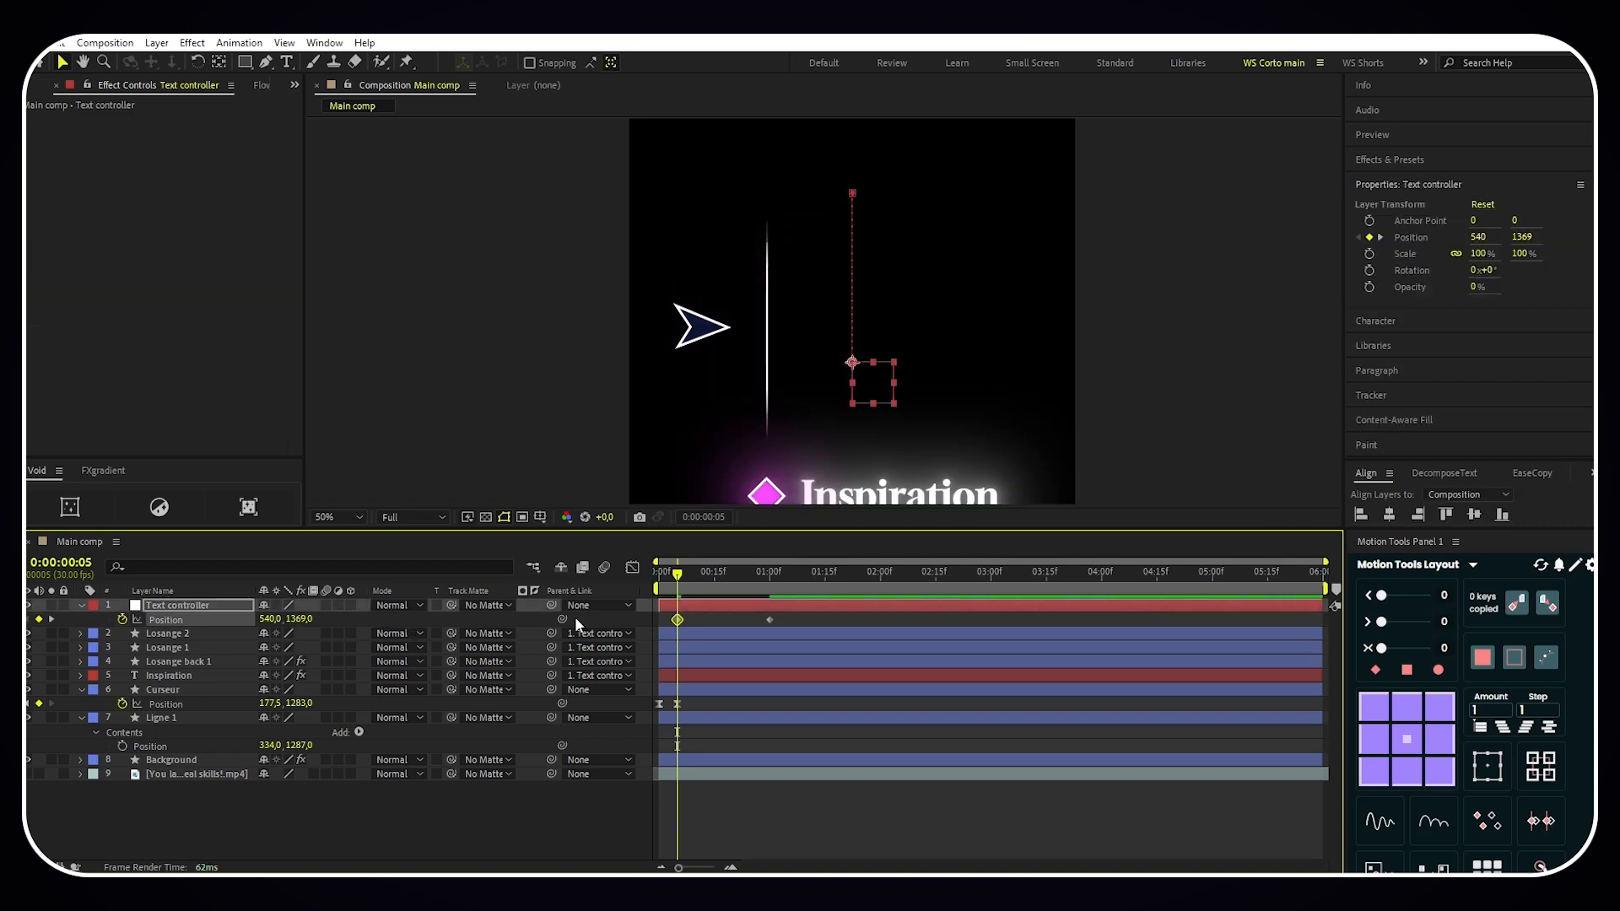
left_click_drag(973, 387, 972, 348)
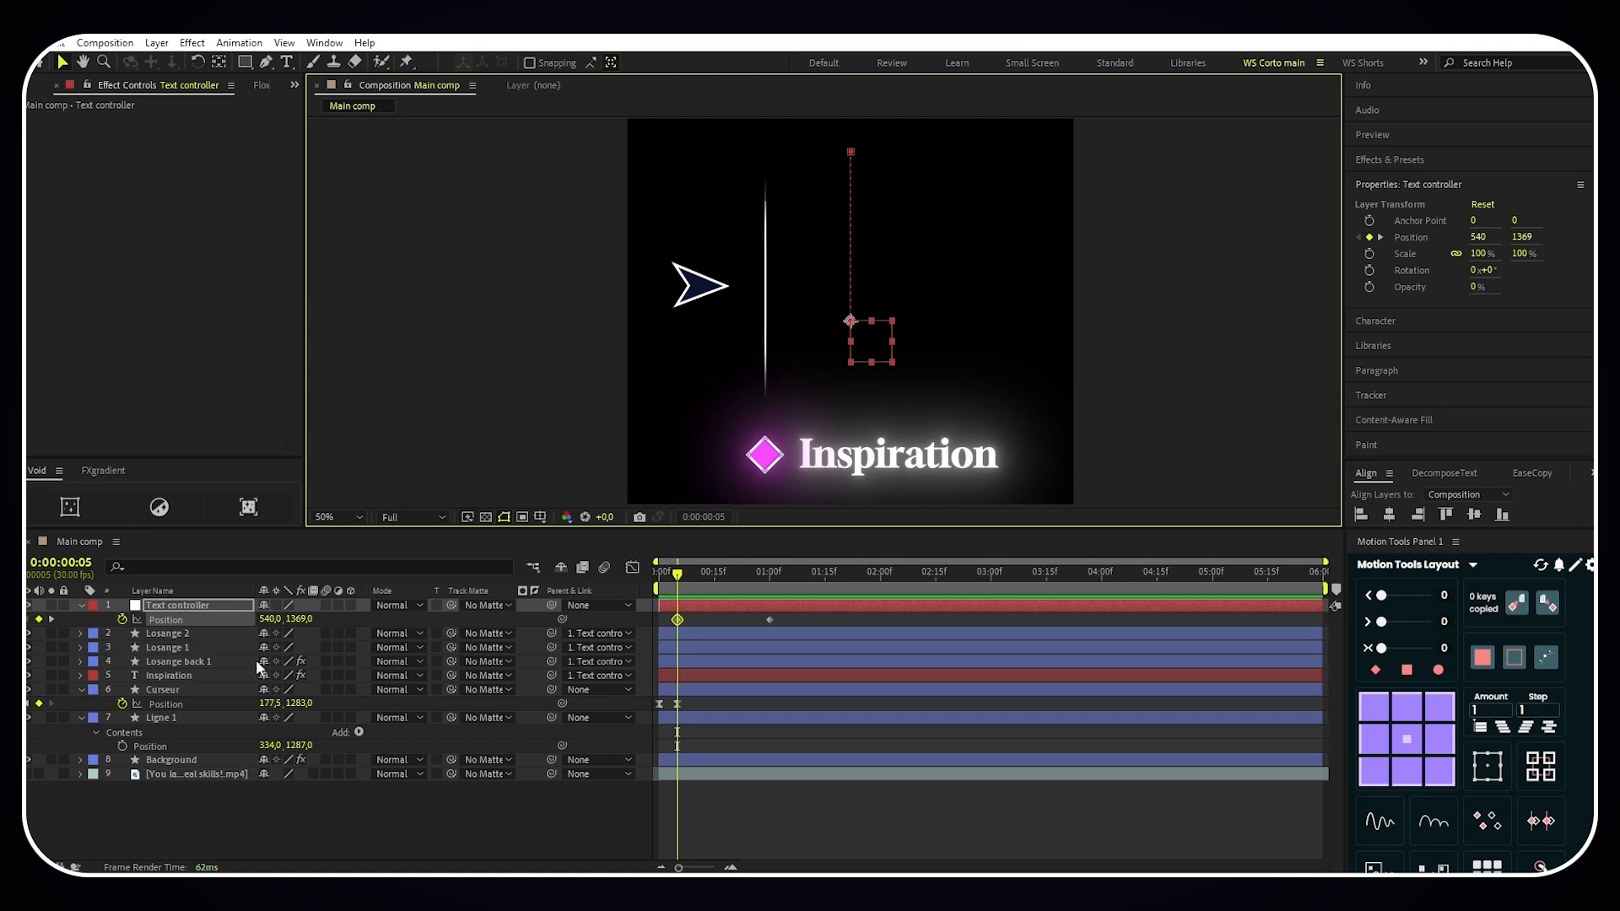
- Duplicate the Inspiration text and its three Losange layers, and place the copies together directly below Text controller
left_click(201, 676)
left_click(194, 634, "shift")
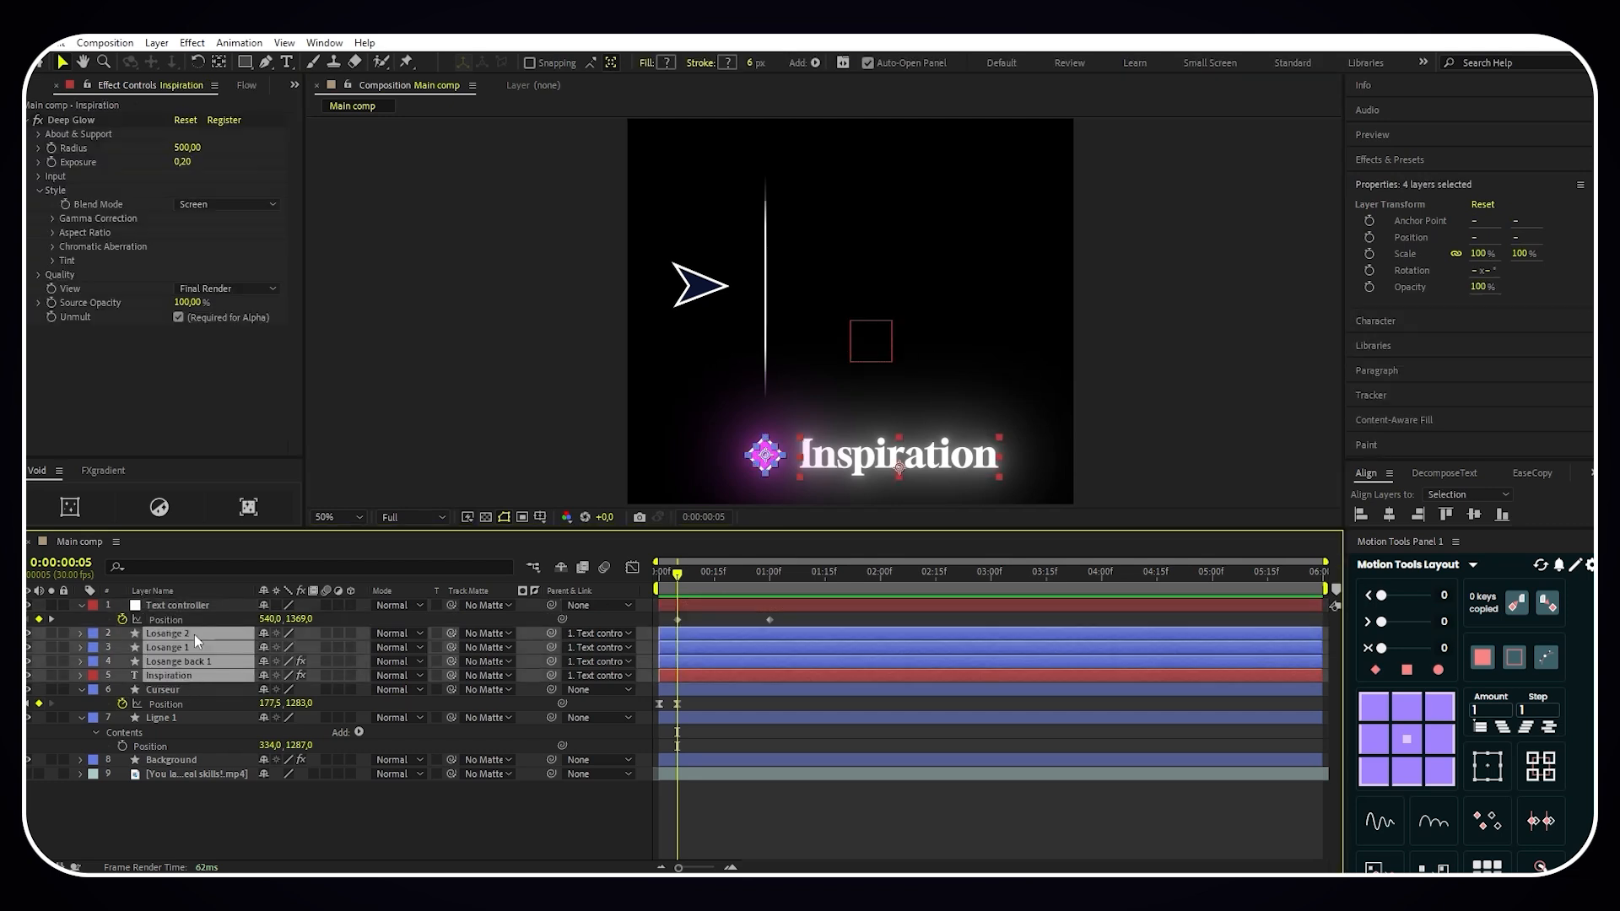
key("ctrl+d")
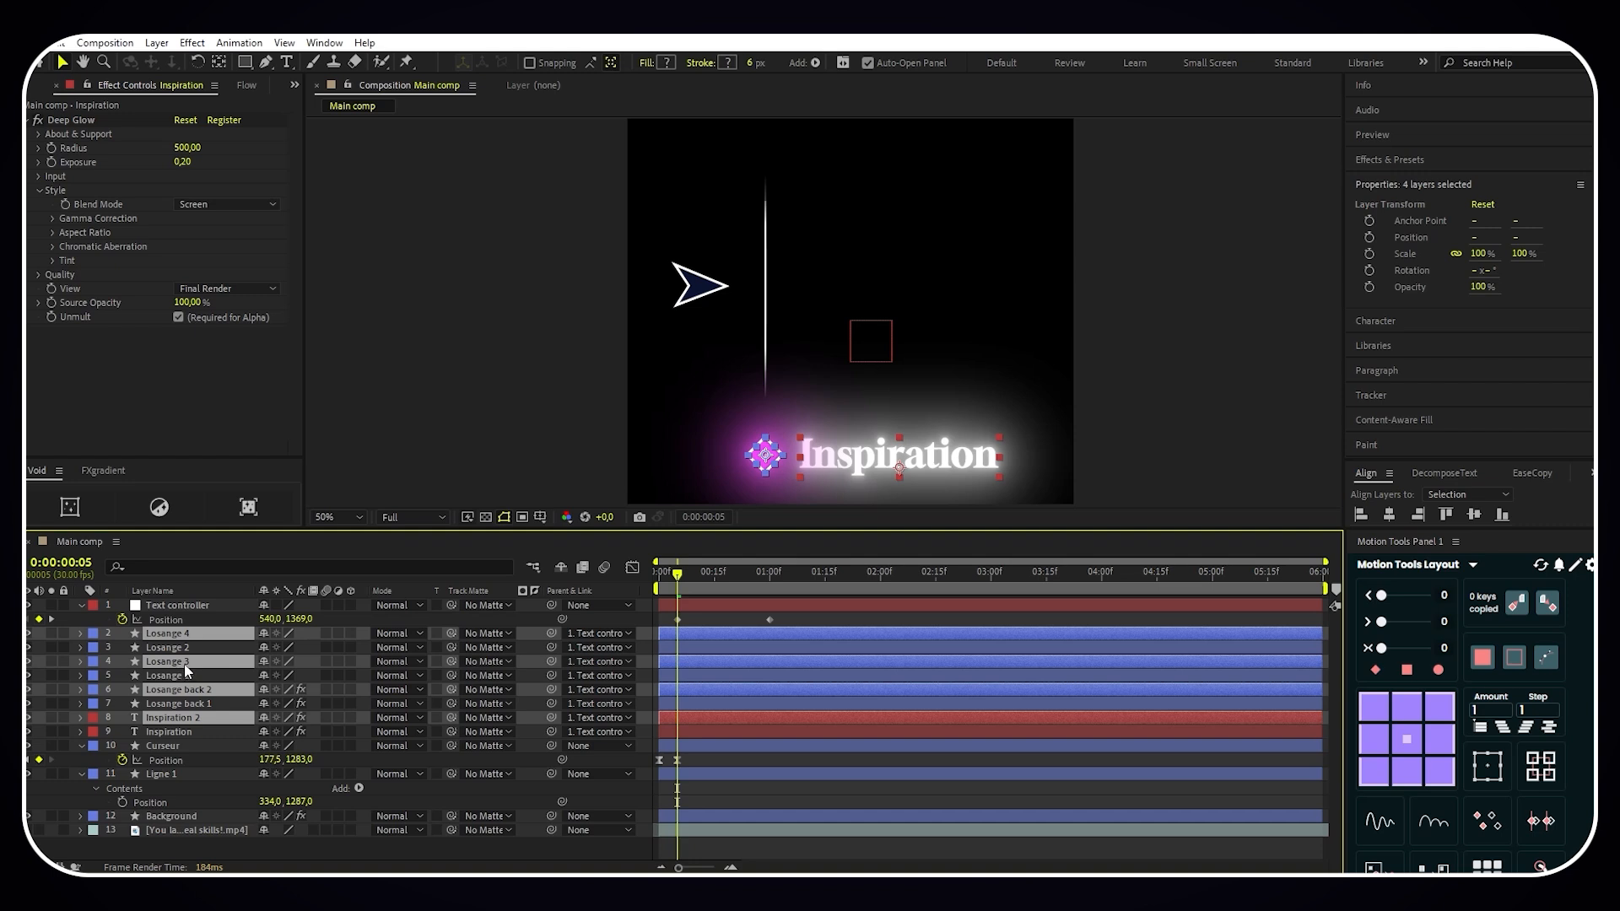
left_click_drag(188, 669, 185, 644)
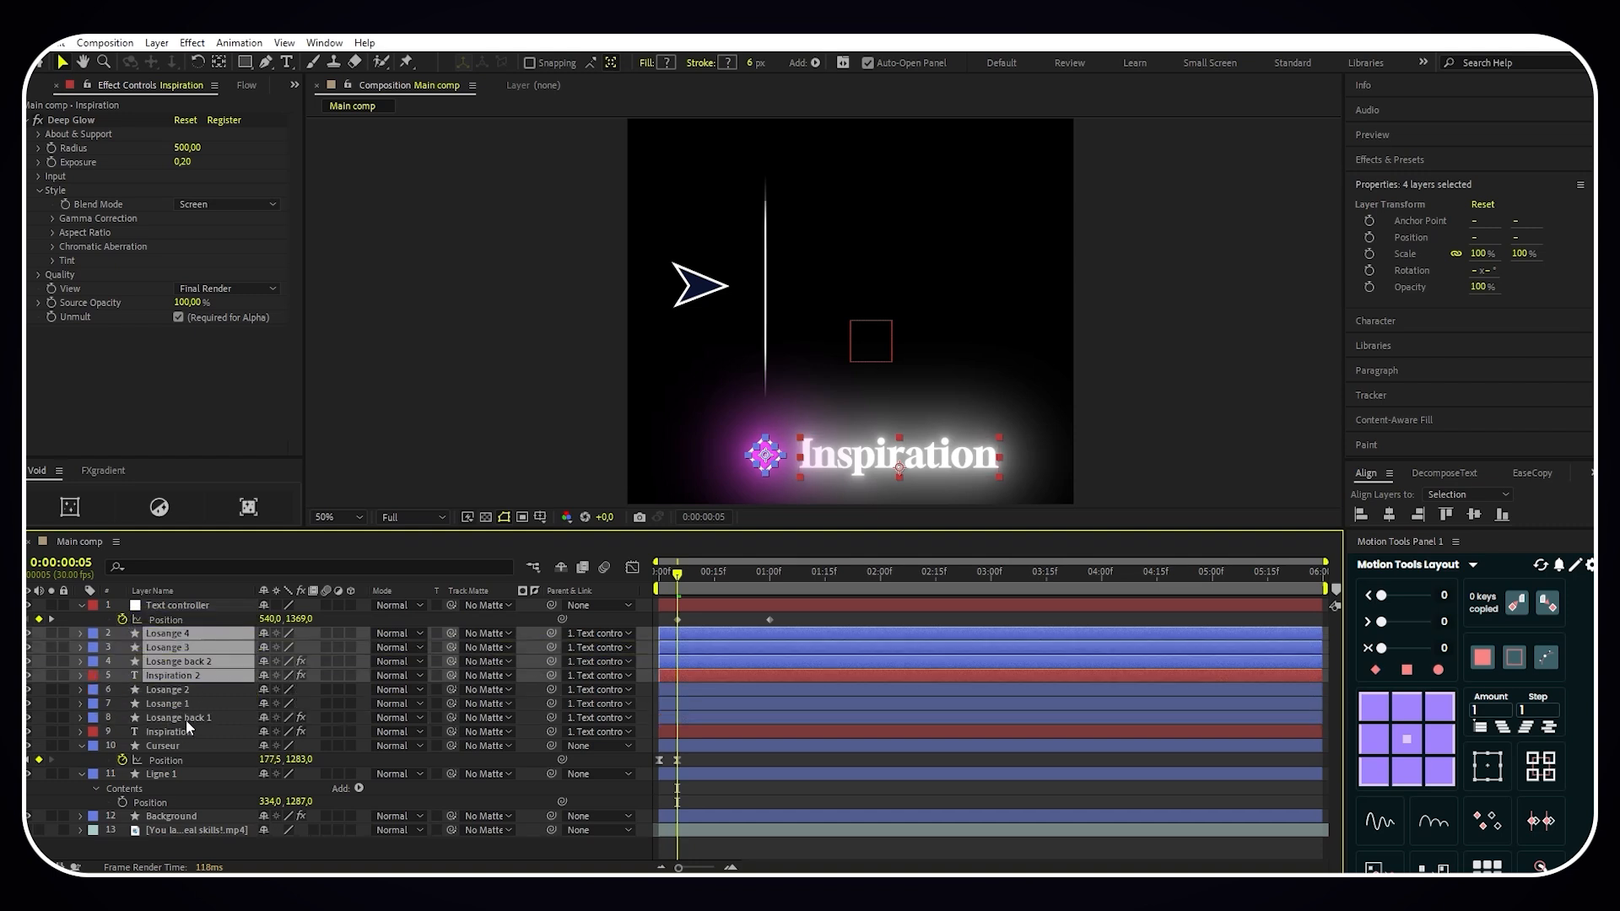
- Change the Inspiration 2 text to "Overused" and set its X position to 92
left_click(211, 675)
double_click(879, 465)
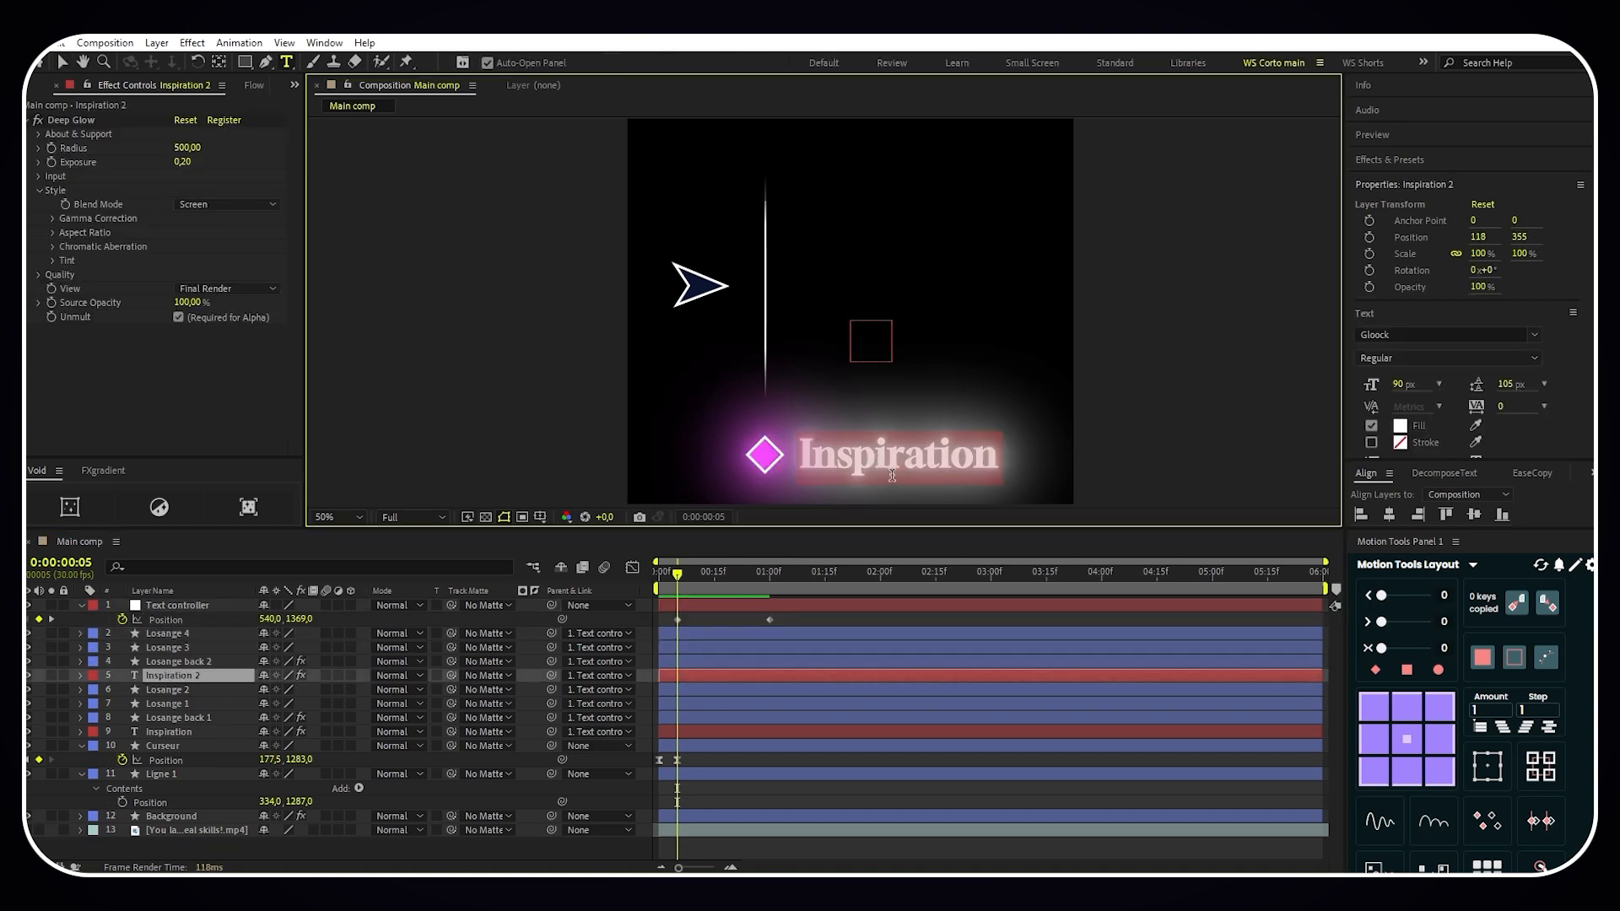
type("Overue")
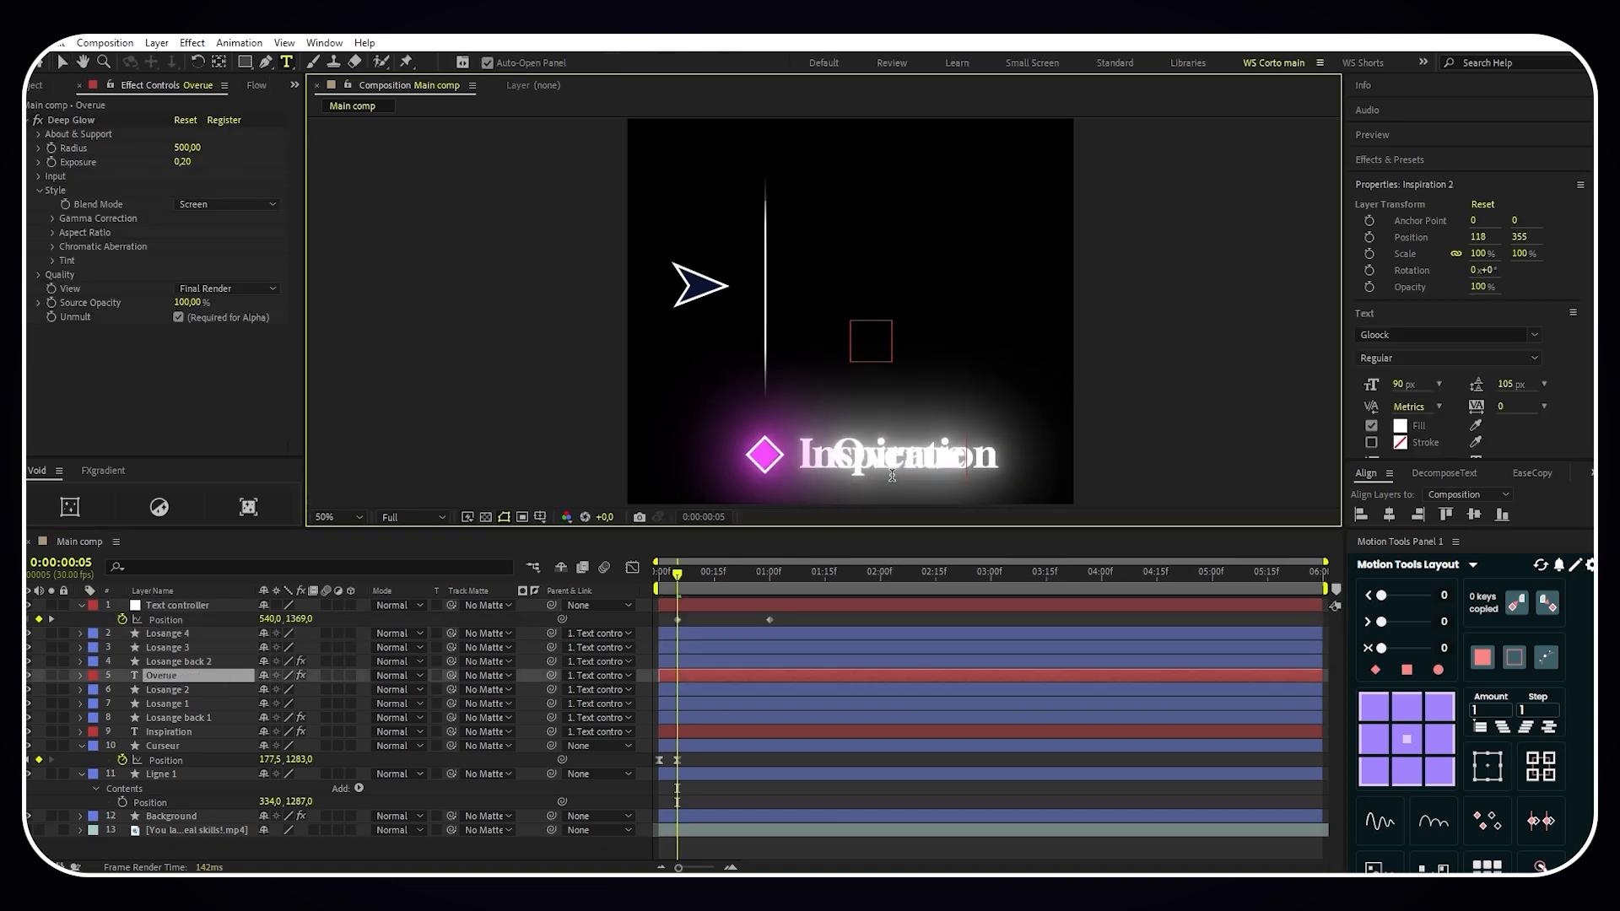
key("BackSpace")
type("sed")
left_click(192, 687)
left_click(192, 678)
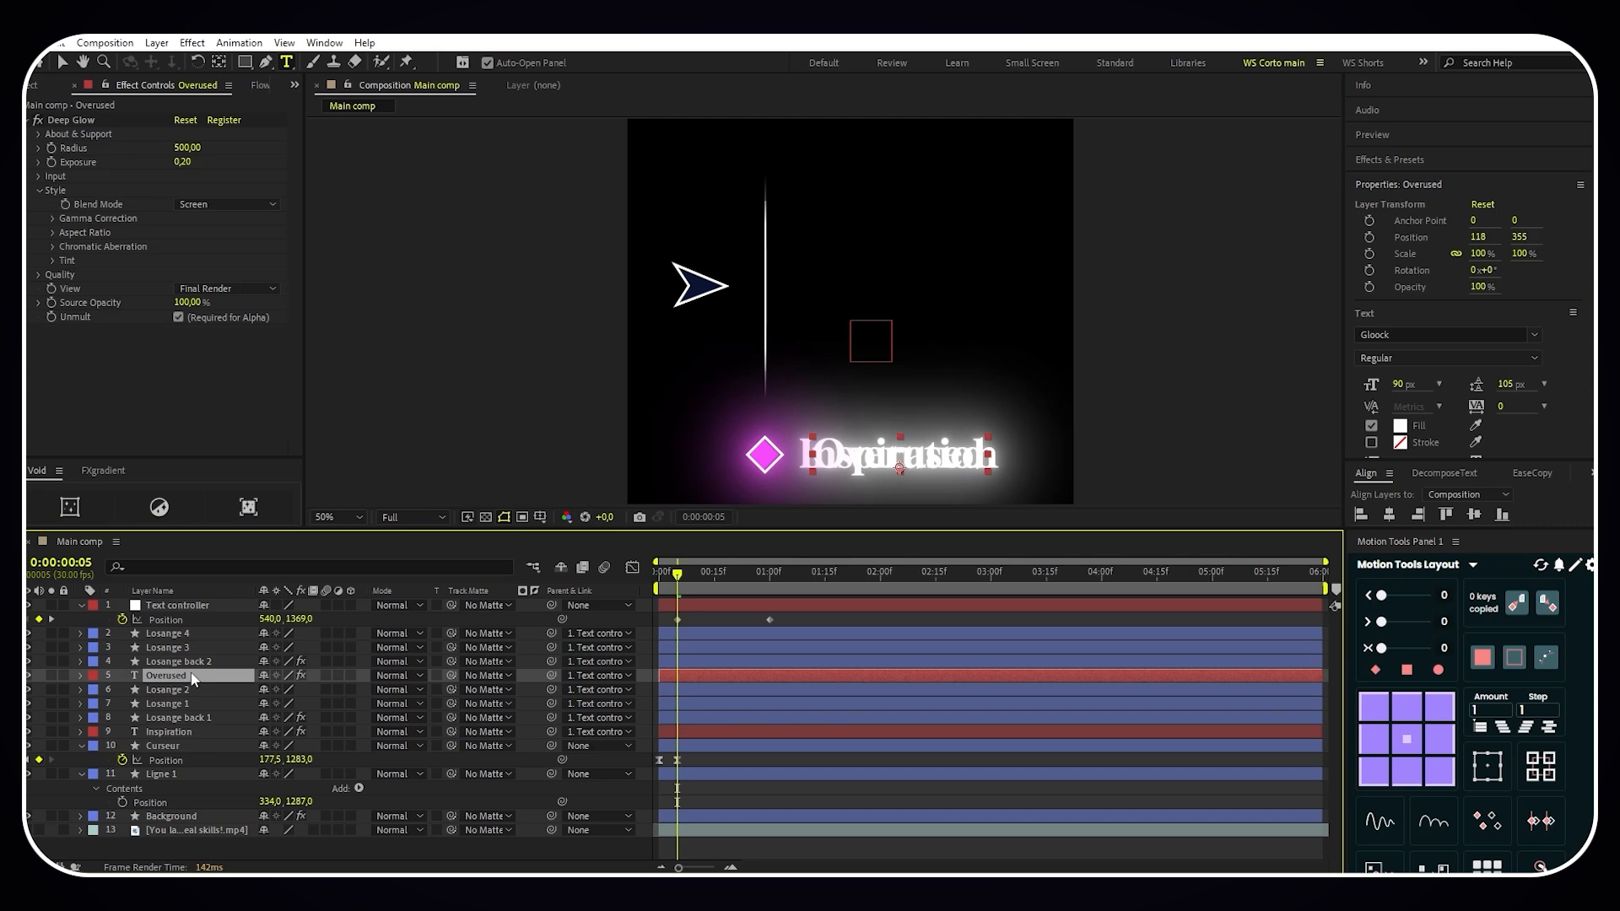
key("p")
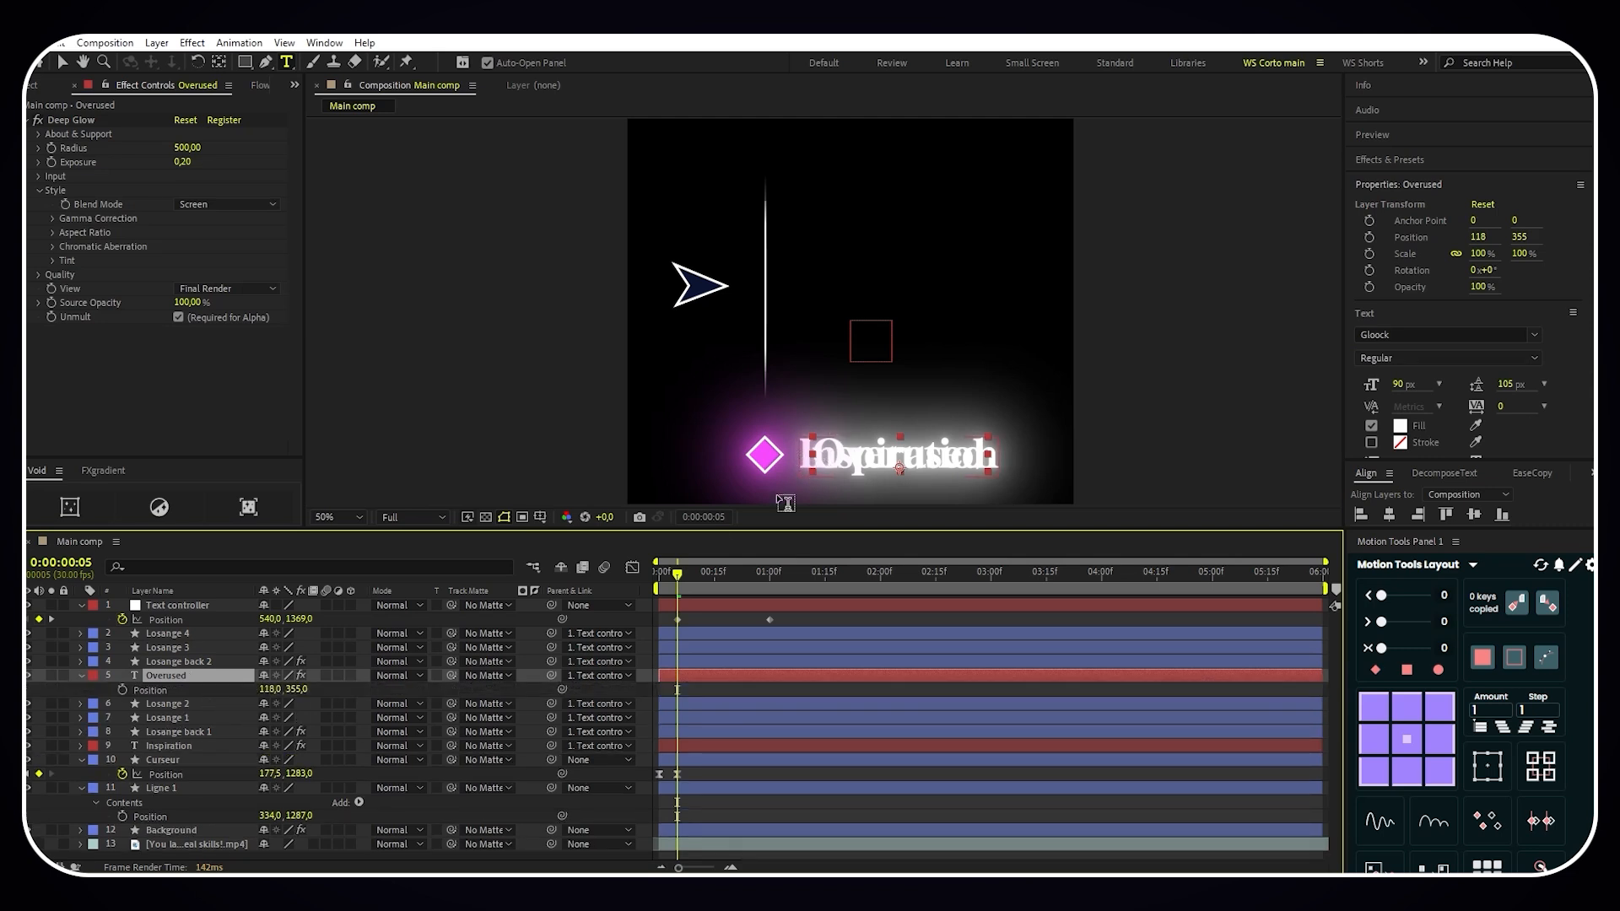
left_click_drag(265, 689, 245, 689)
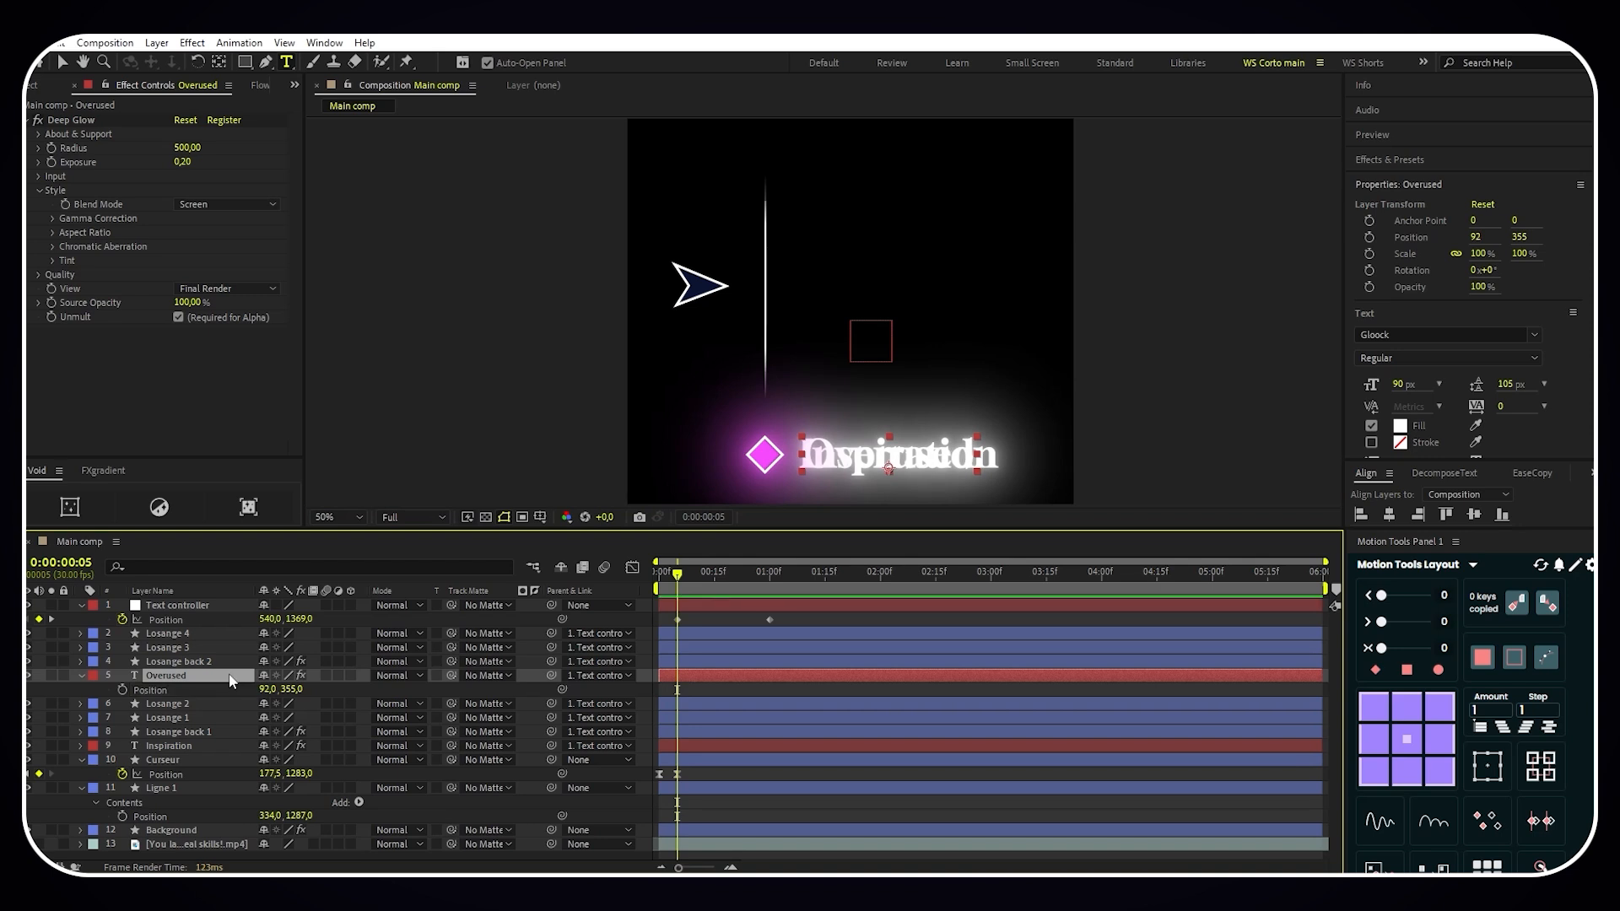
- Duplicate the Overused text with its three Losange layers and place the copies together directly below Text controller
left_click(221, 631, "shift")
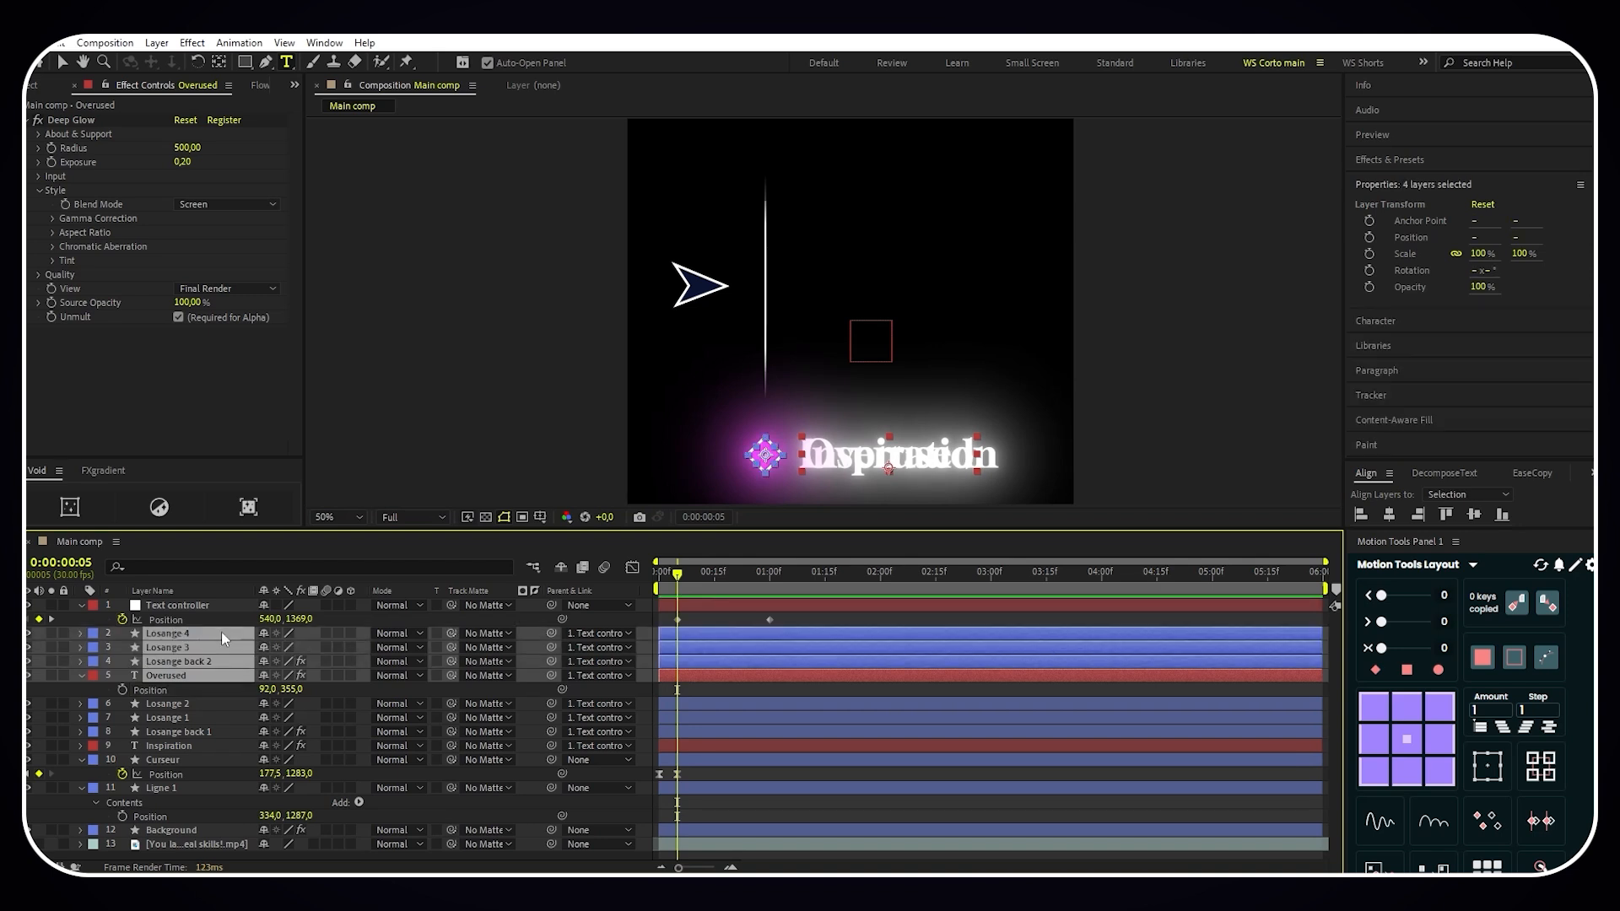
key("ctrl+d")
left_click_drag(201, 664, 212, 649)
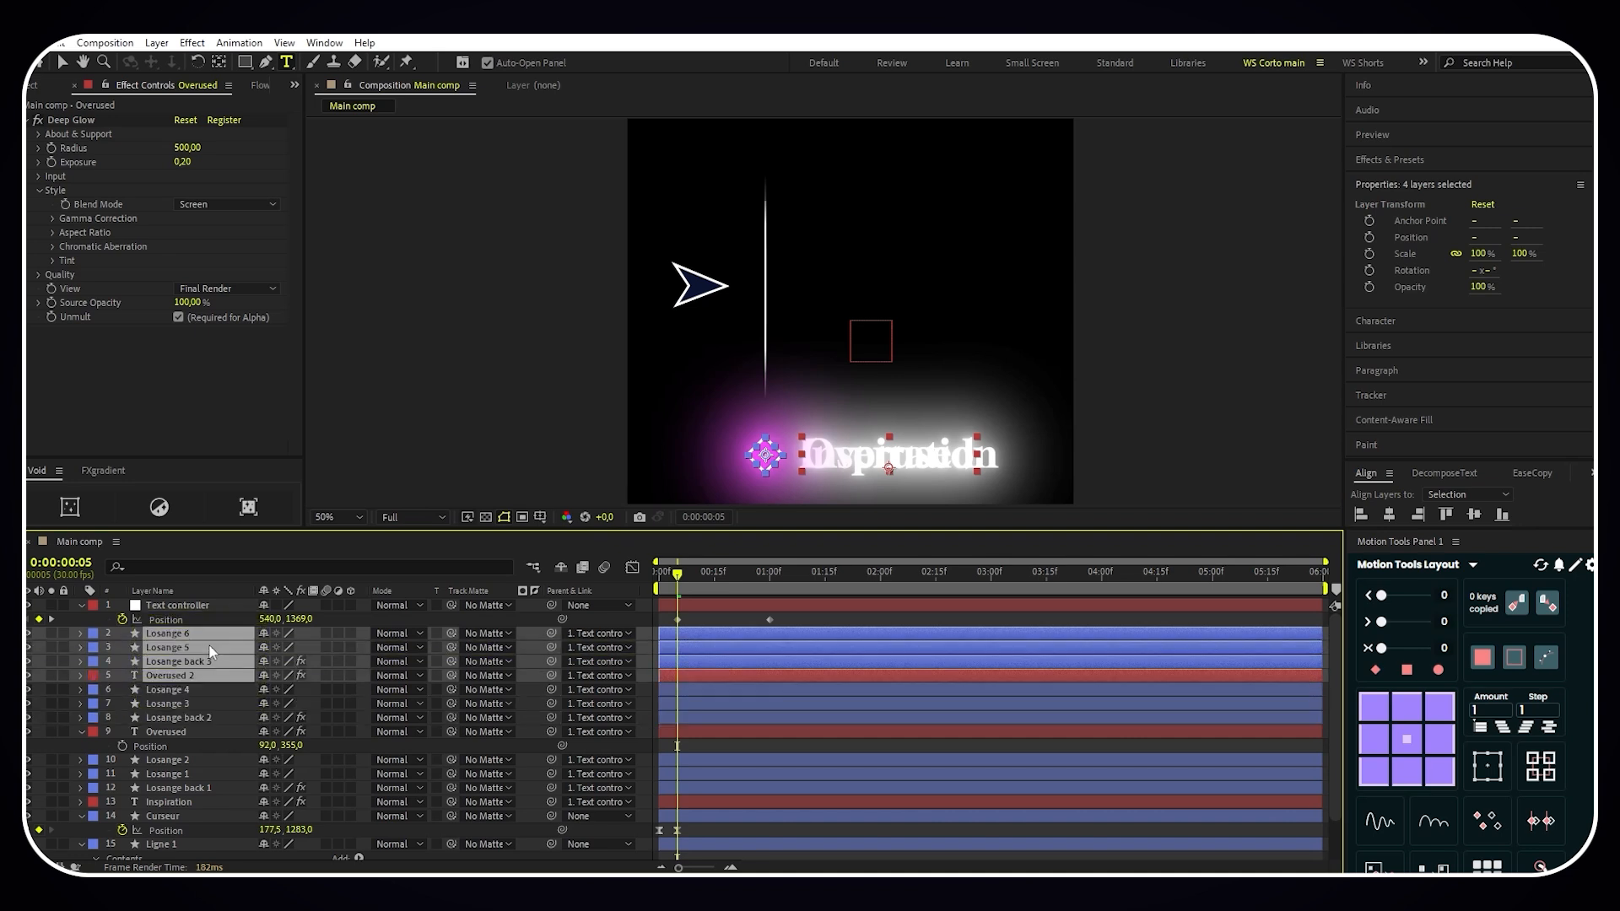
- Change the Overused 2 text to "No Skills" and set its X position to 72
left_click(226, 610)
left_click(204, 673)
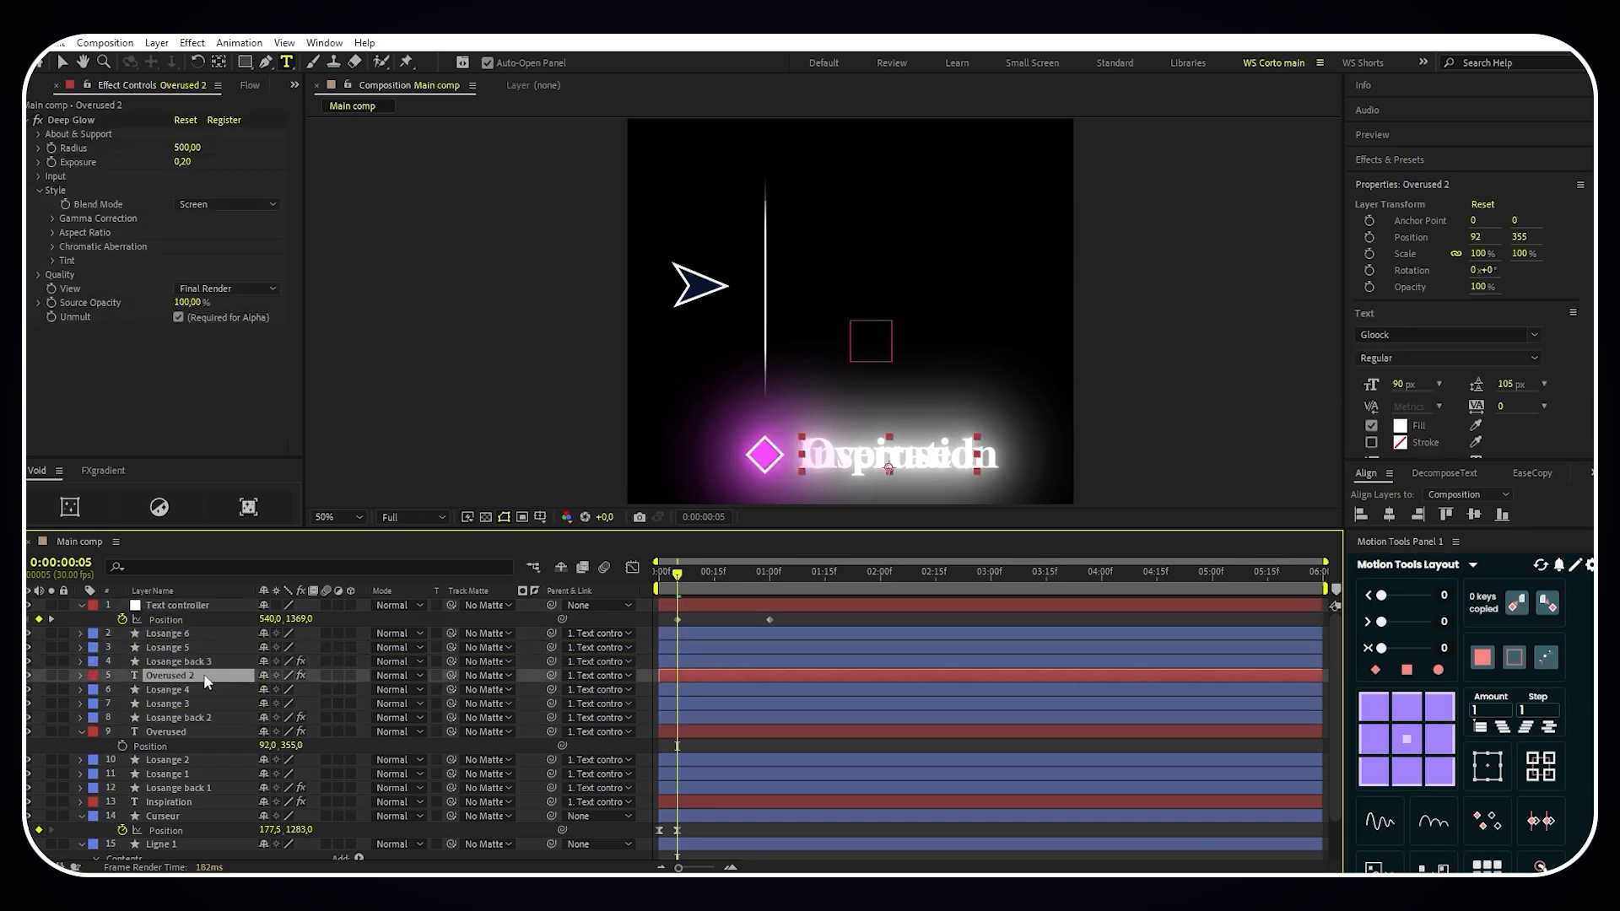
double_click(901, 458)
type("N")
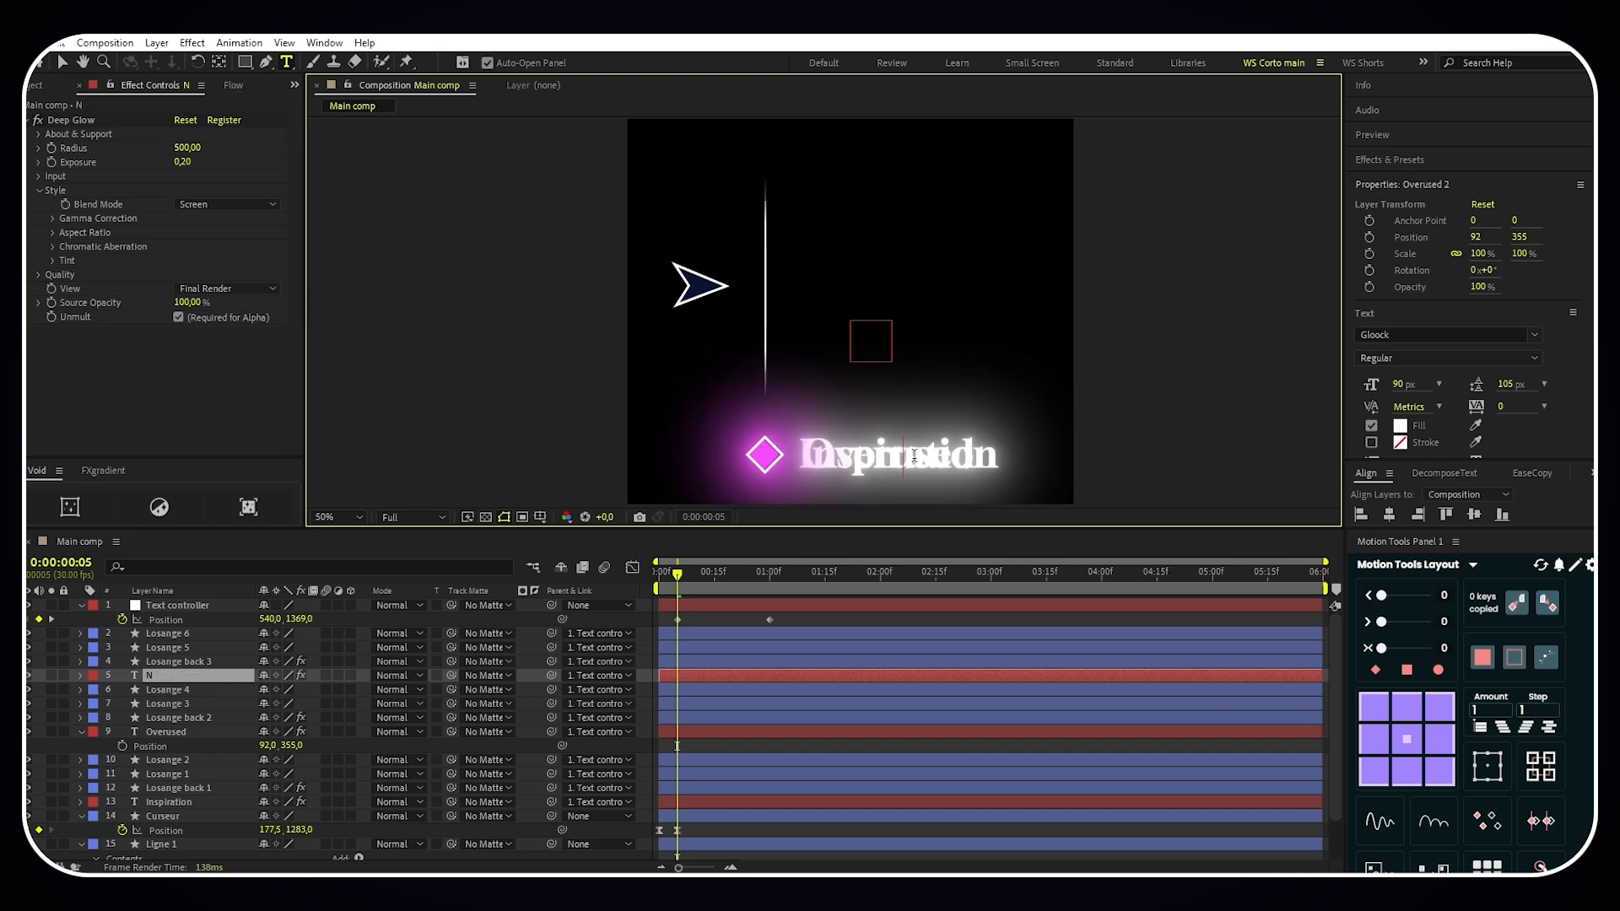
type("o Skills")
left_click(200, 683)
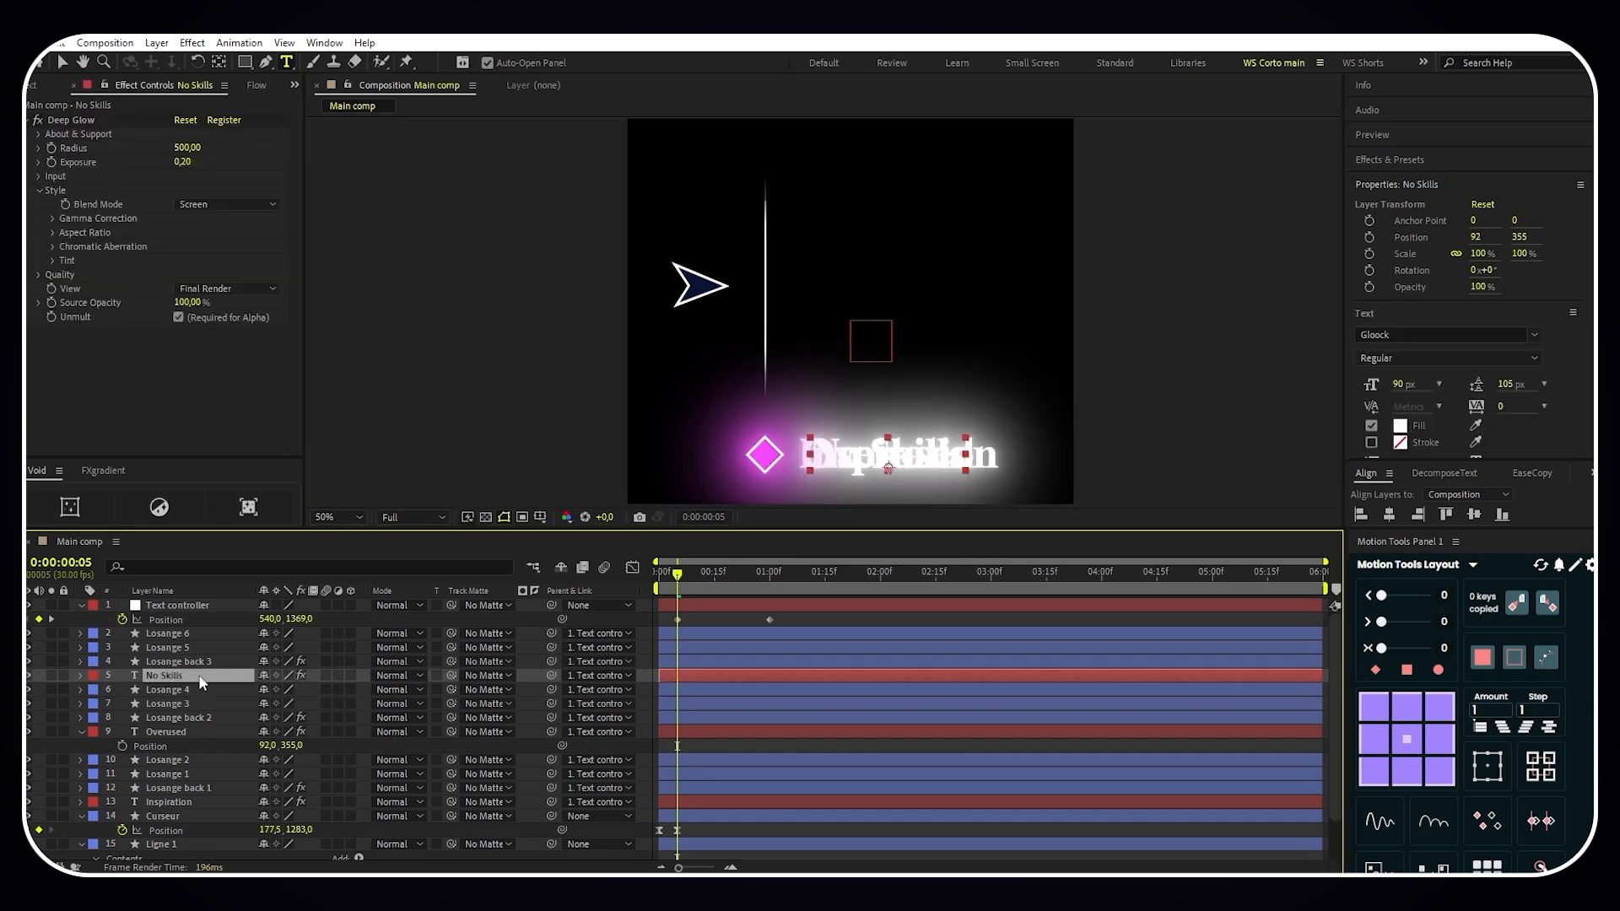
key("p")
left_click_drag(267, 689, 253, 690)
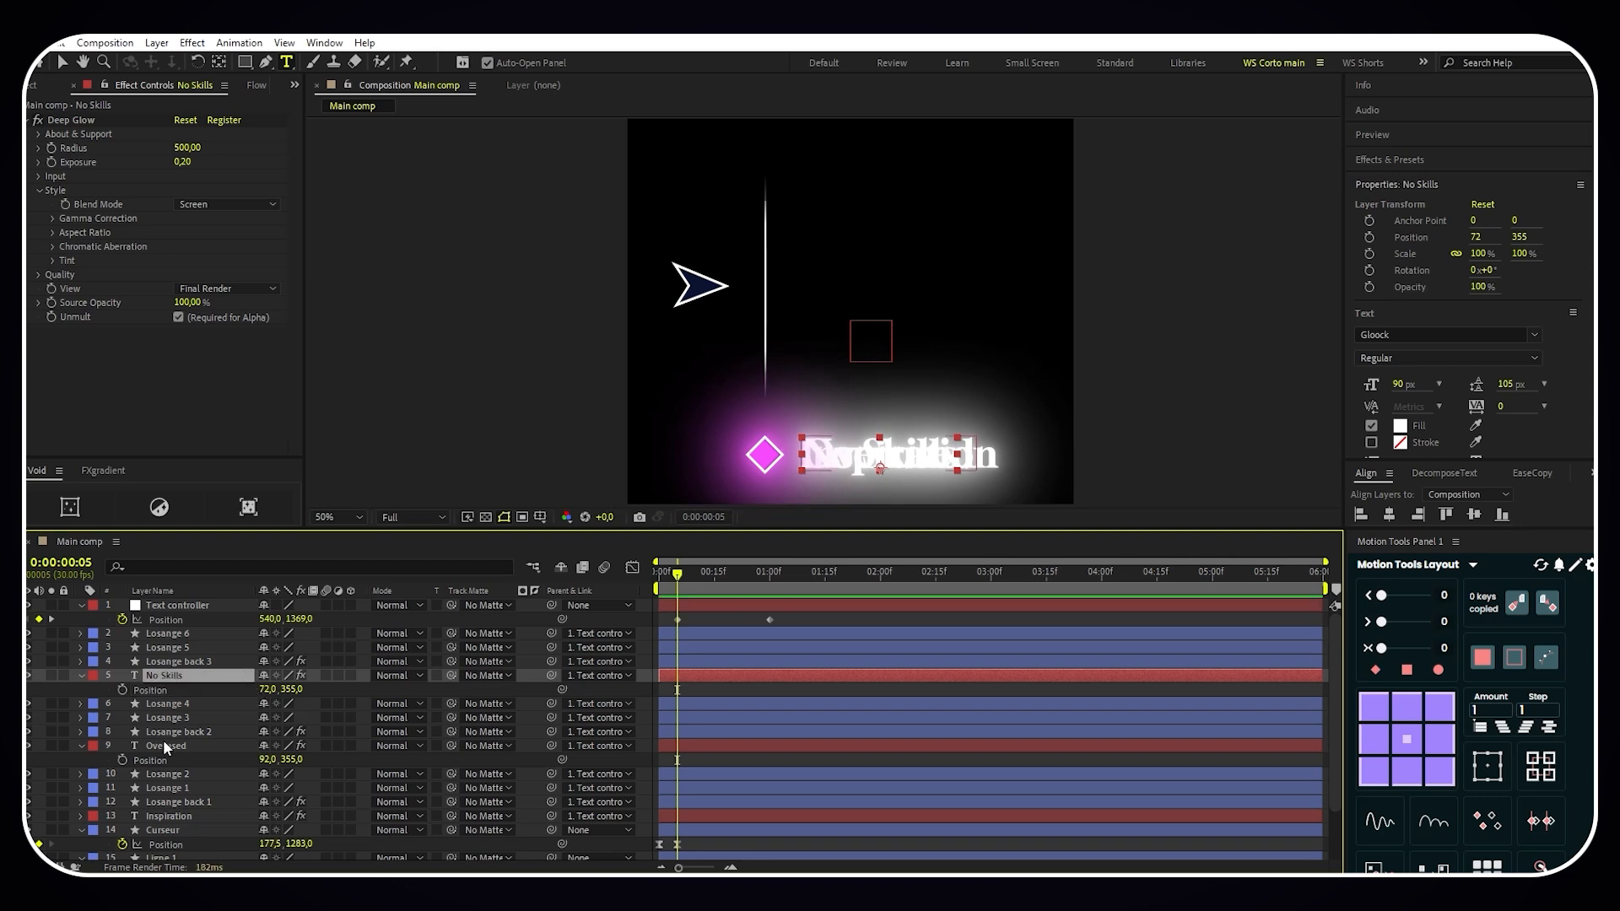
- Set the parent of the No Skills and Overused text layers and their Losange layers to None
left_click(192, 746)
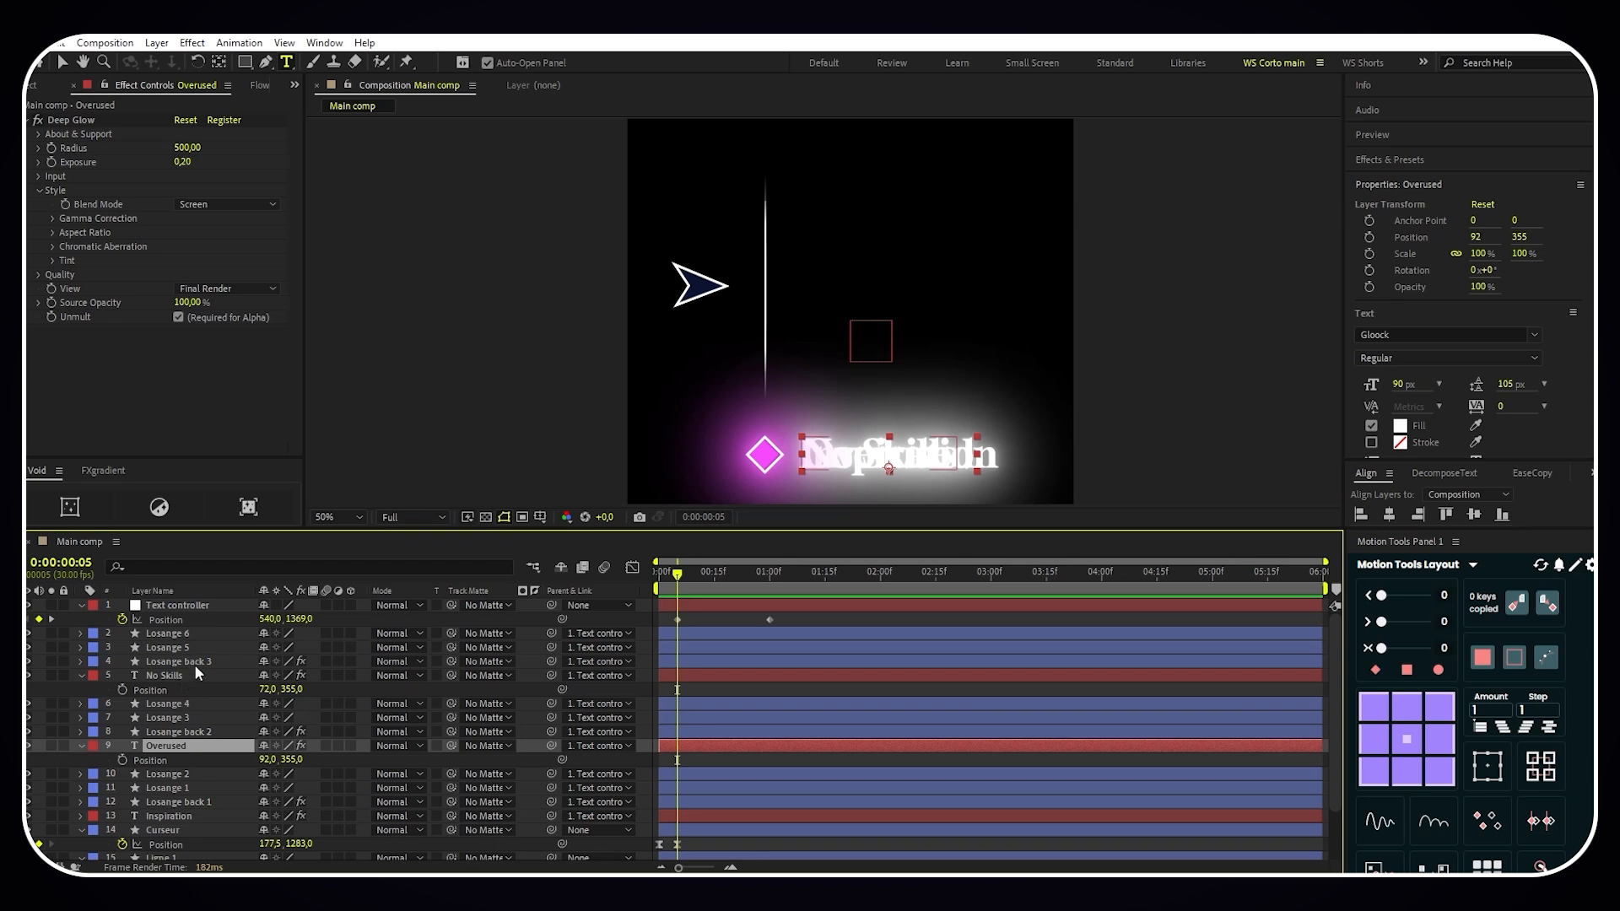
left_click(212, 635, "shift")
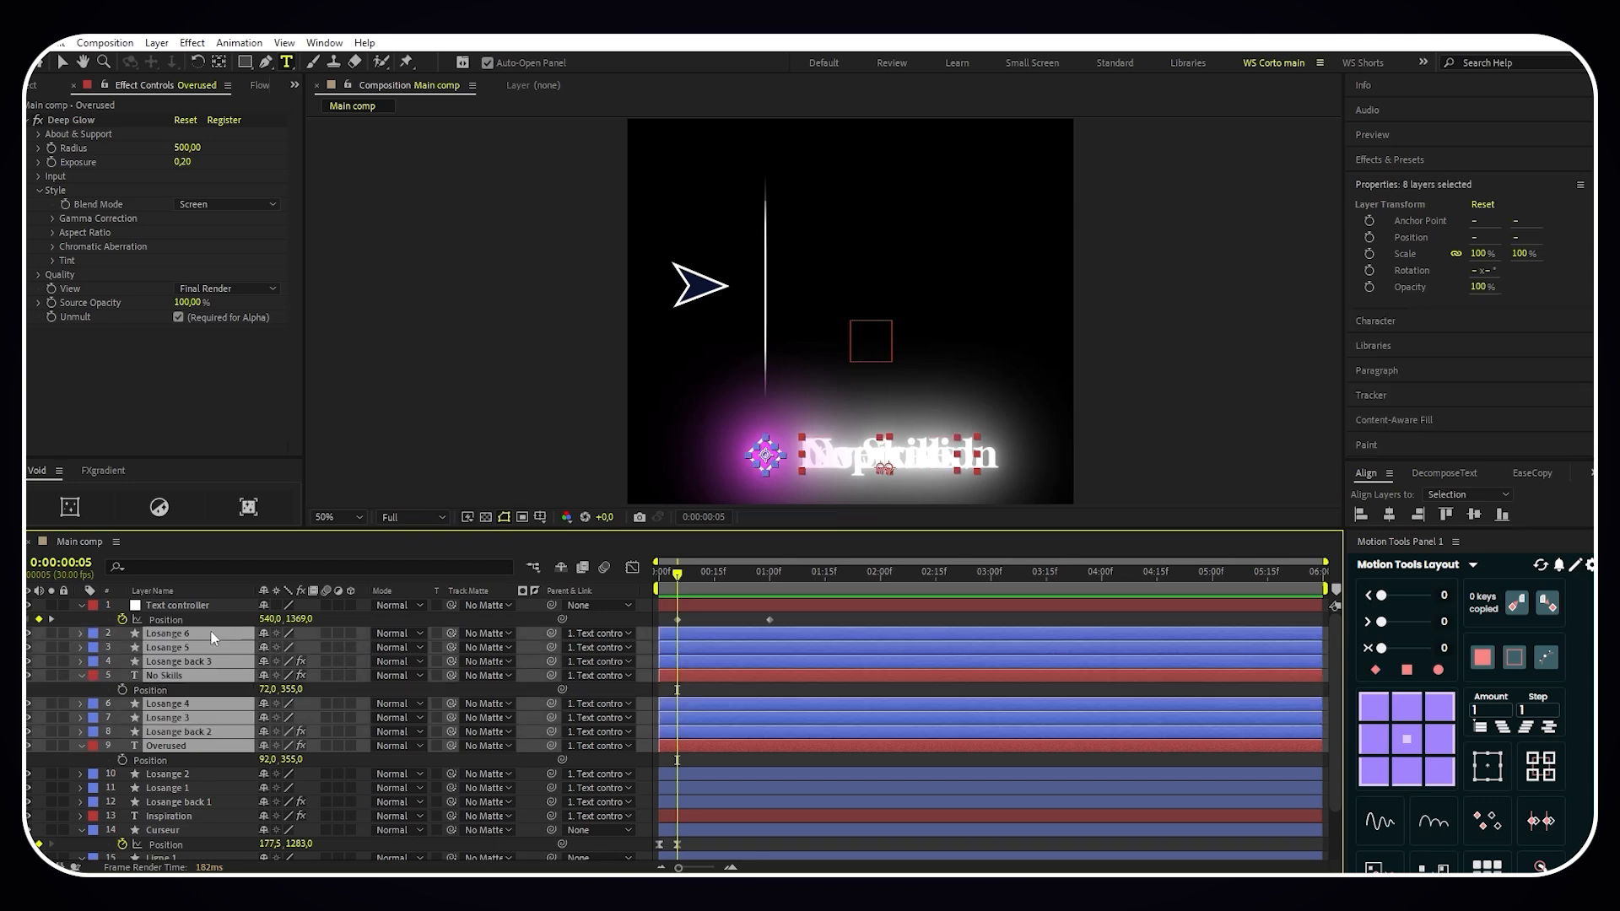
left_click(594, 636)
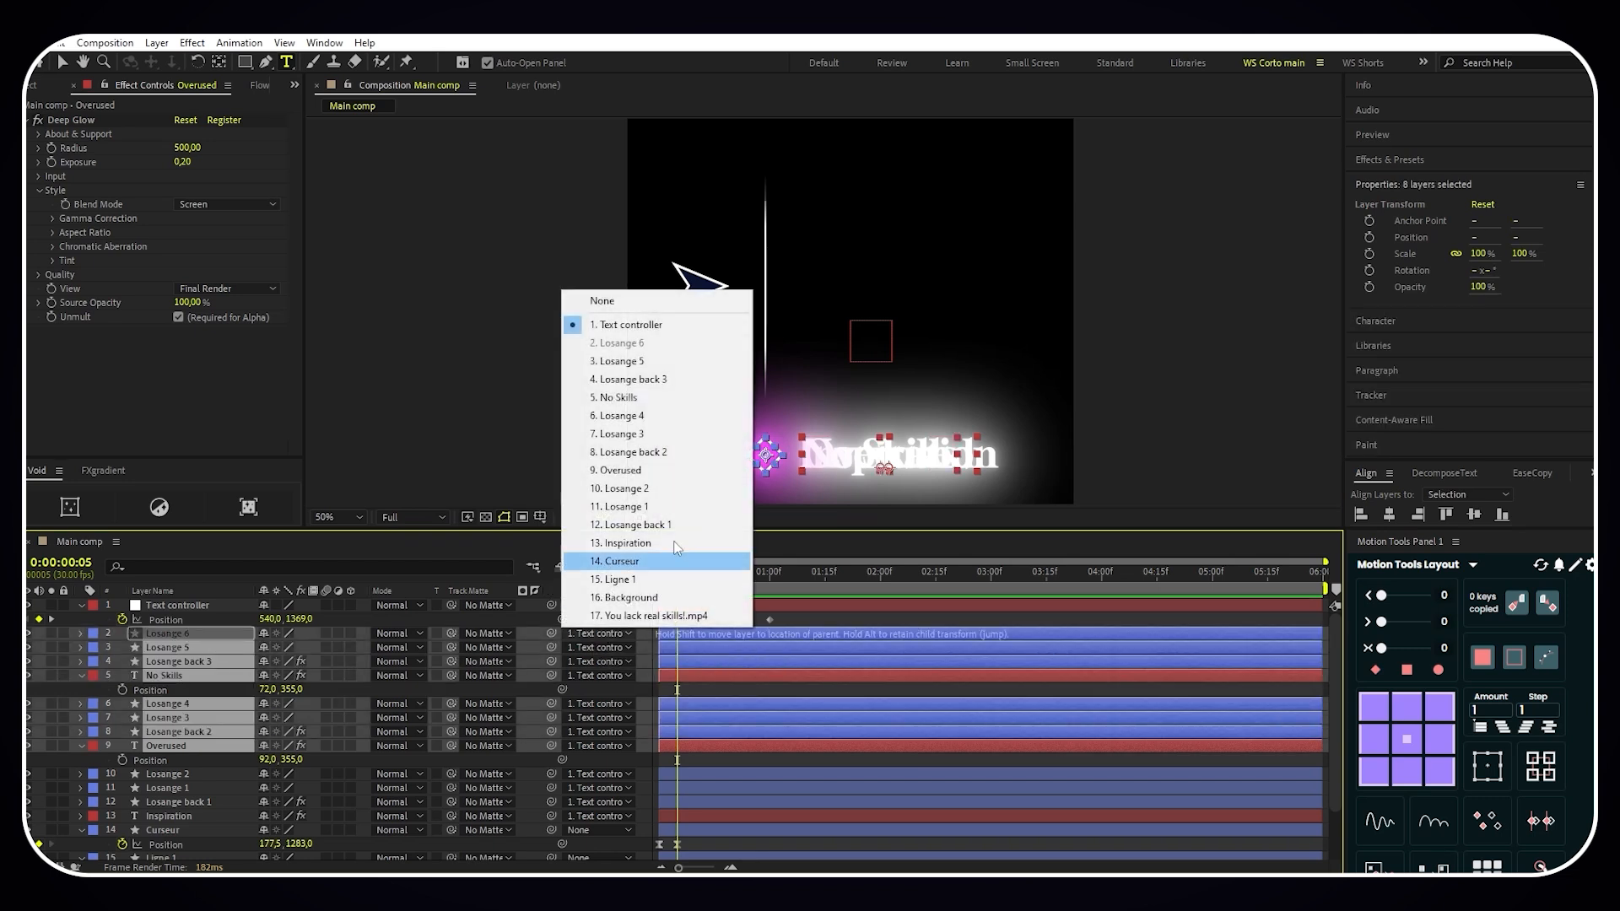
left_click(626, 309)
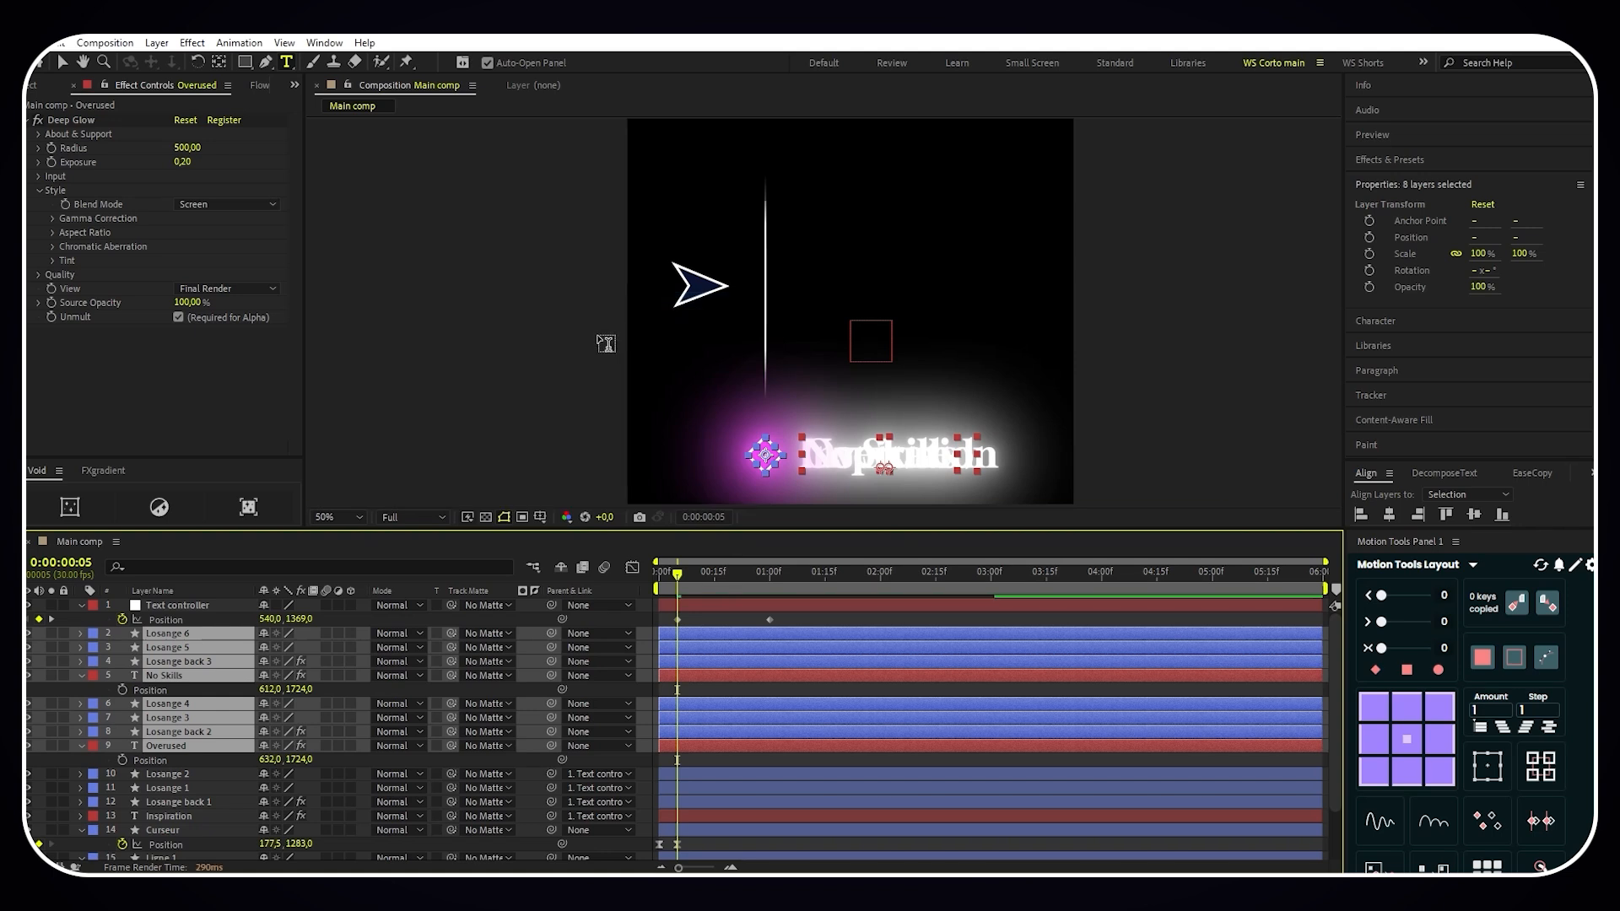
- Add a position keyframe holding the Text controller's current value at 0:00:01:20
left_click(682, 576)
left_click_drag(682, 576, 770, 582)
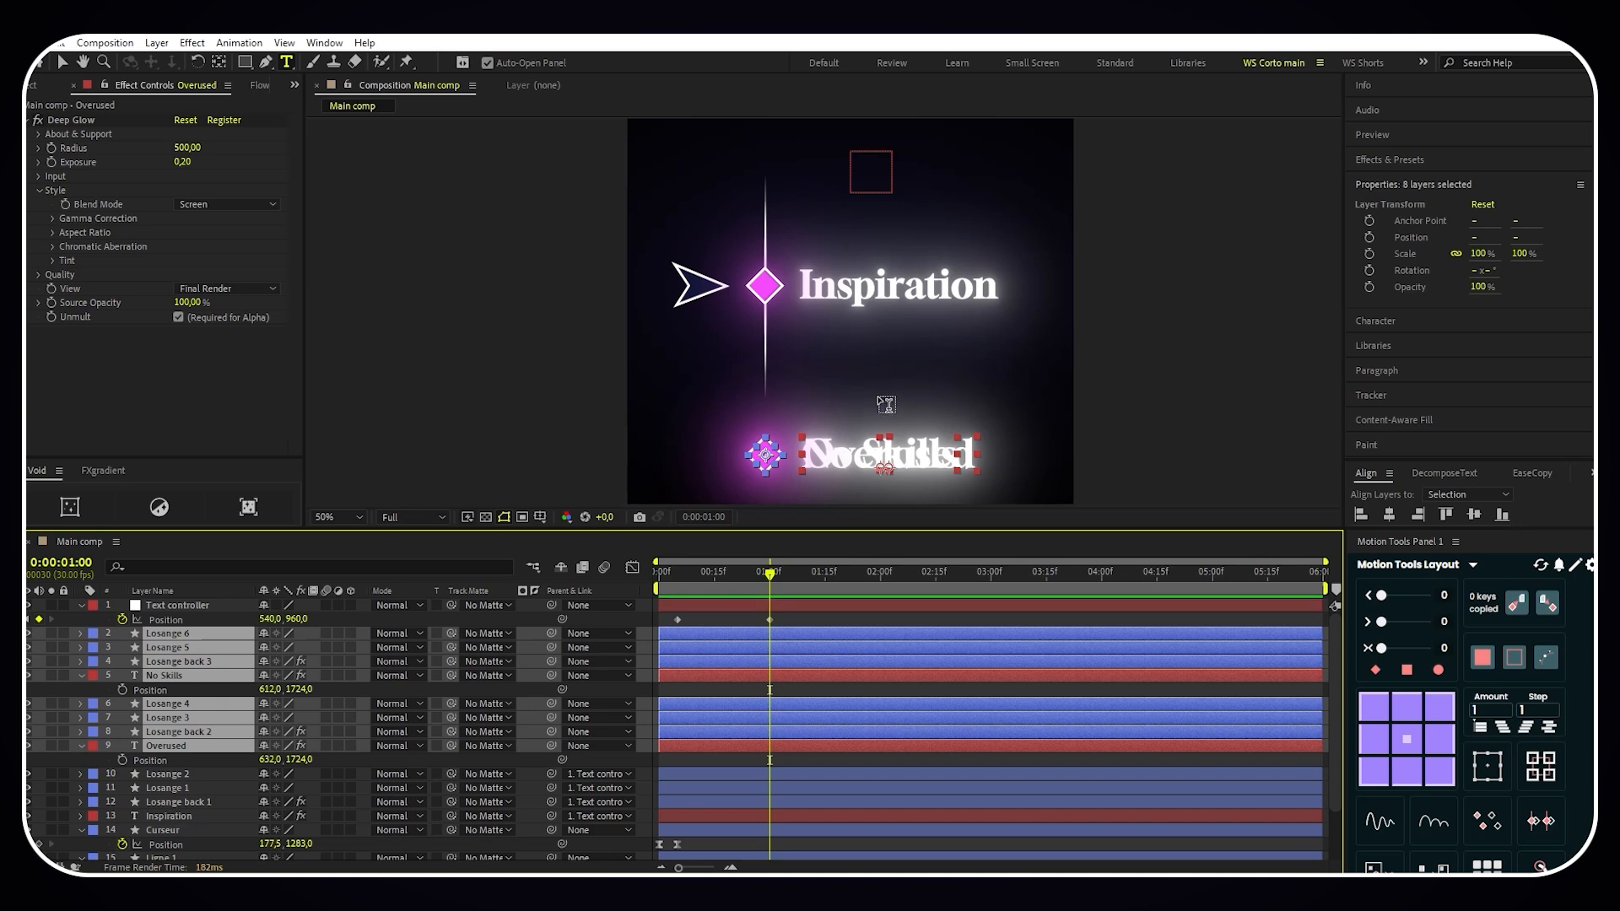
left_click_drag(770, 567, 843, 580)
left_click(225, 606)
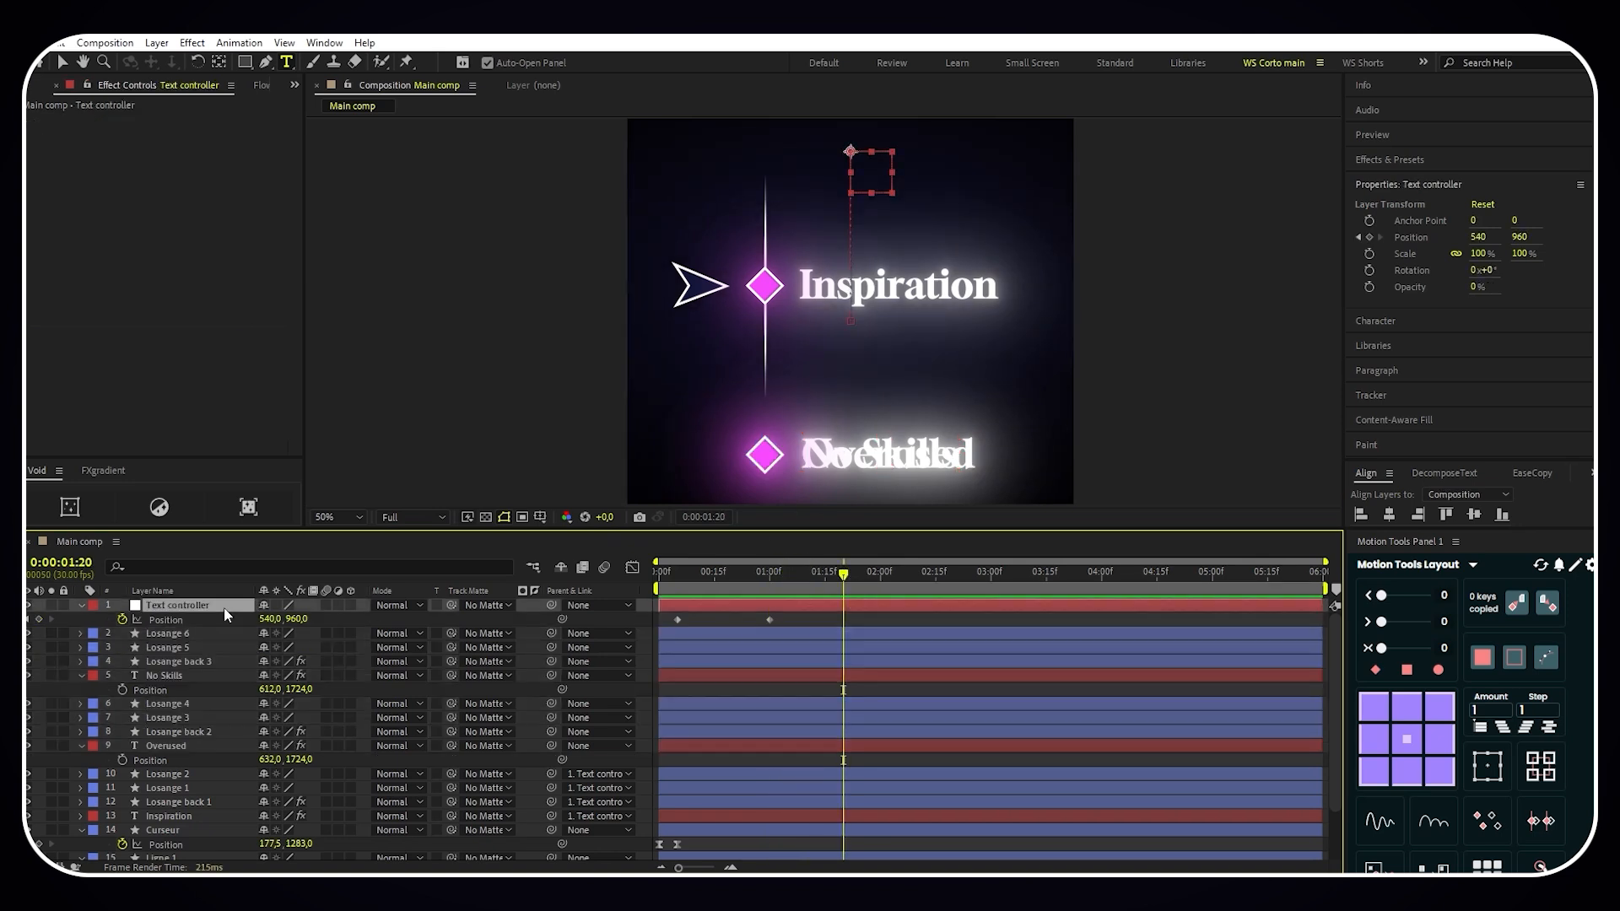
left_click(38, 620)
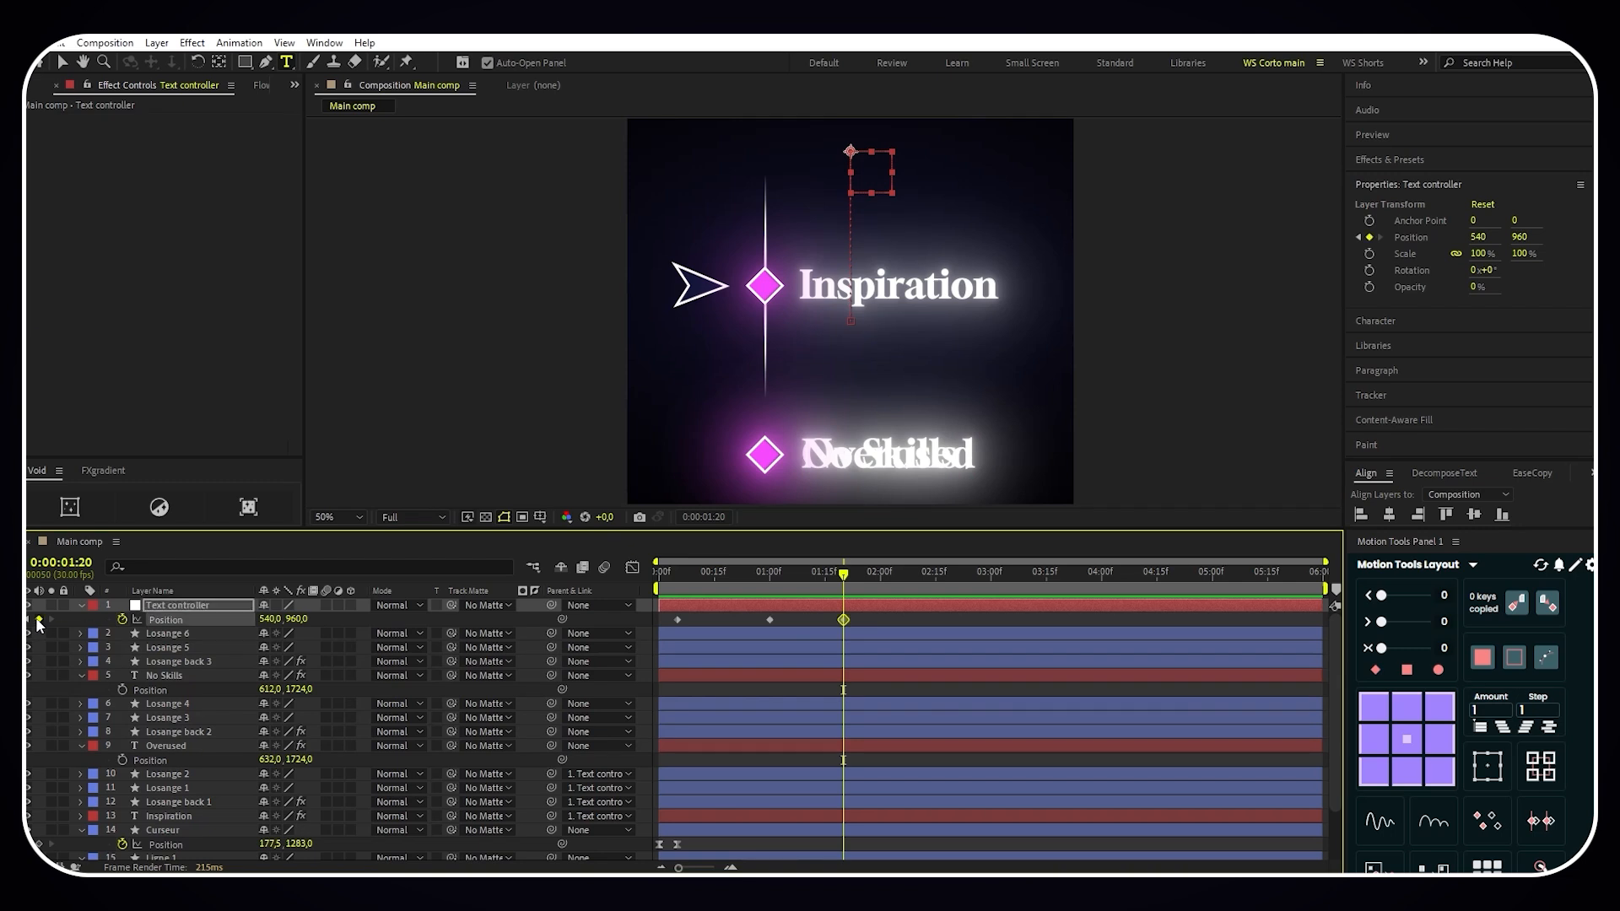
- Parent Overused, Losange back 2, Losange 3 and Losange 4 to Text controller at 0:00:01:20
left_click(179, 746)
left_click(180, 705, "shift")
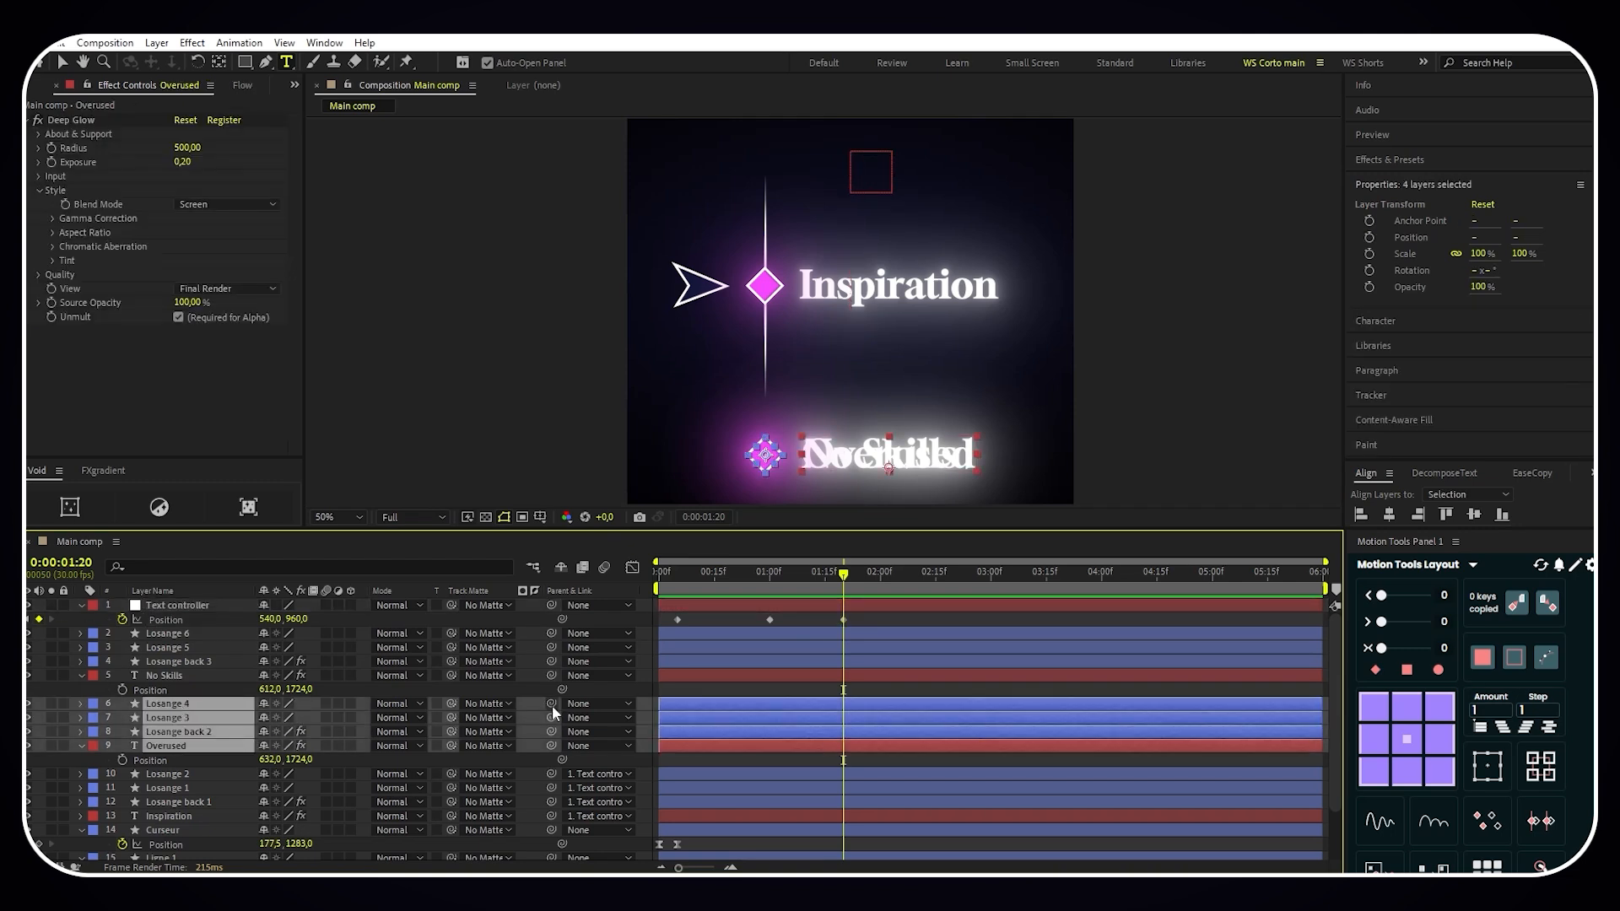
left_click_drag(553, 704, 211, 604)
- Set the Text controller's Y position to 551 at 0:00:02:20 to bring Overused level with the arrow
left_click_drag(844, 582, 954, 583)
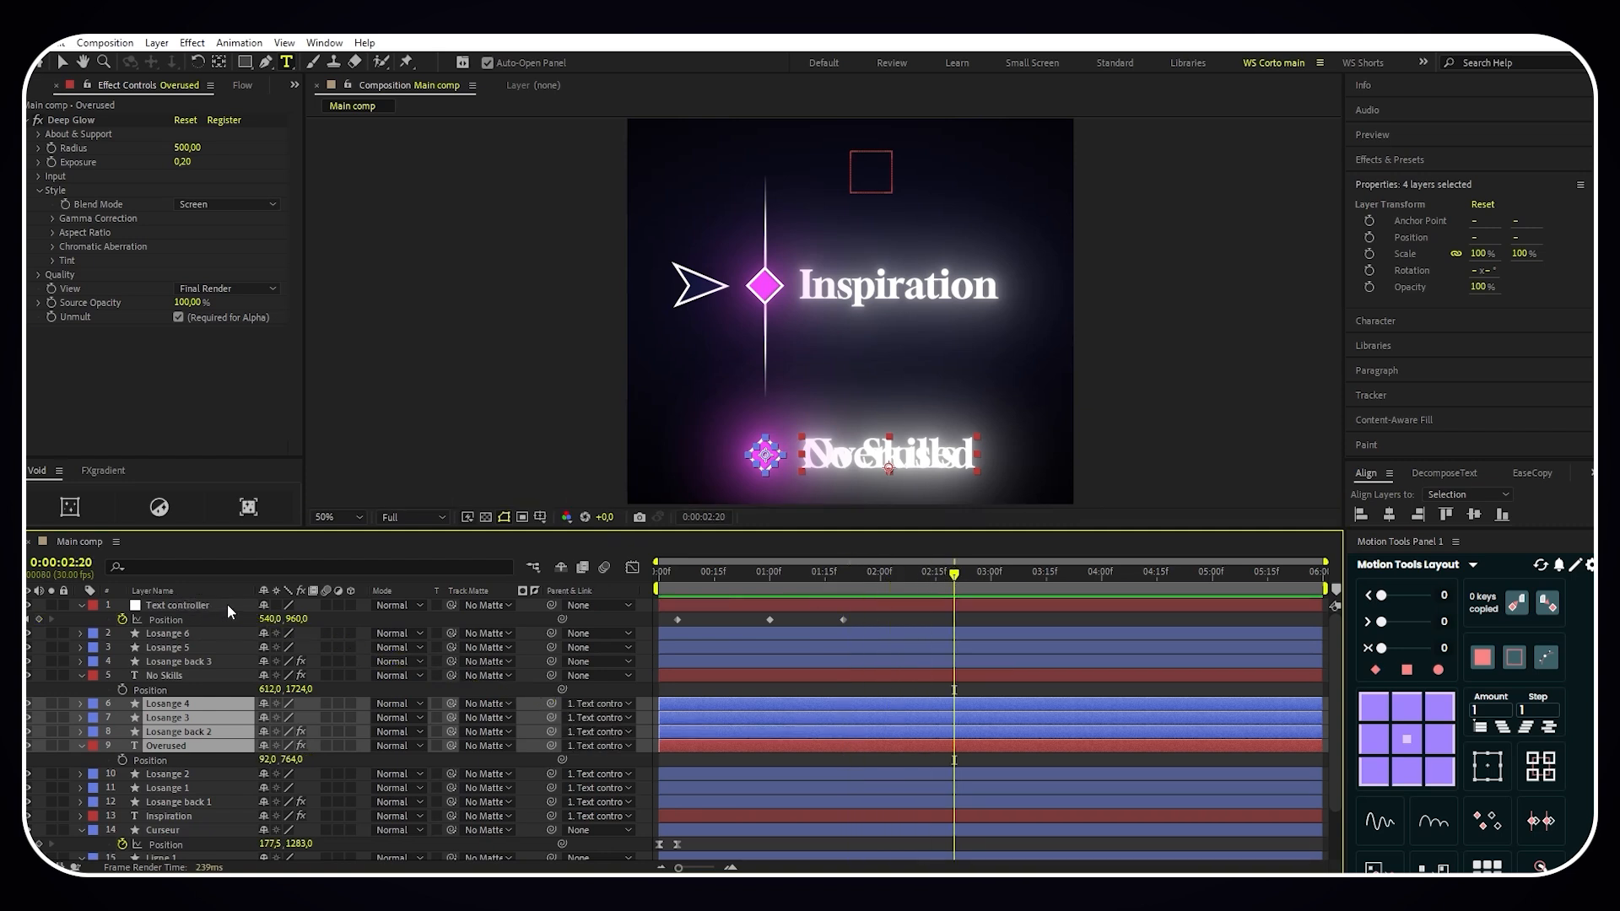
left_click(226, 604)
left_click_drag(296, 619, 8, 616)
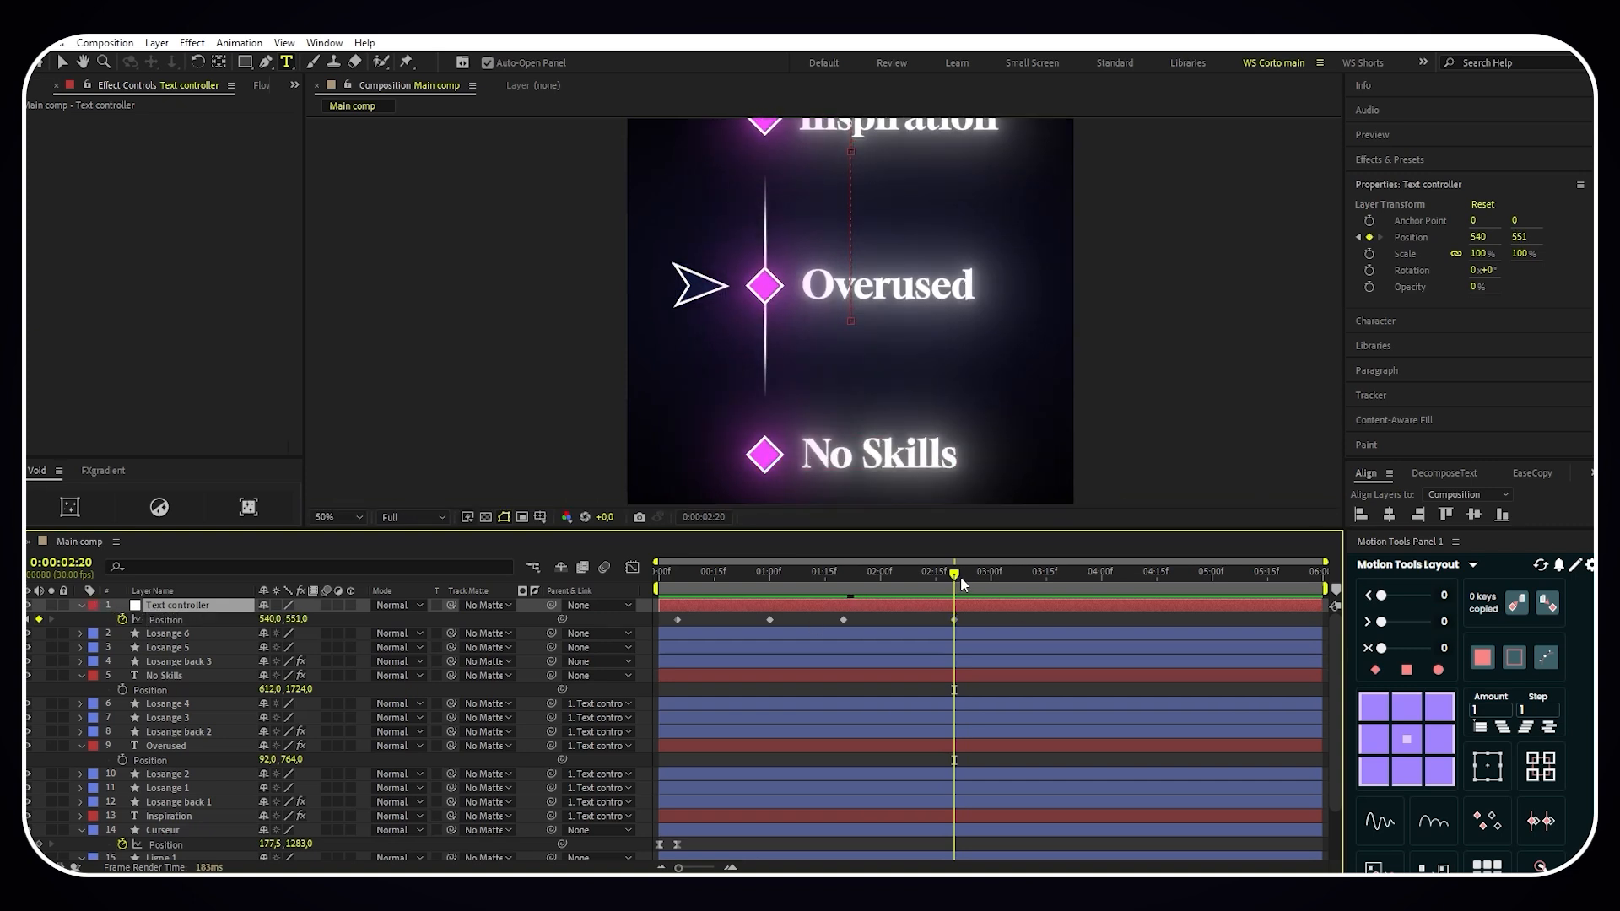
- Add a holding position keyframe on Text controller at 0:00:03:05 and parent No Skills, Losange back 3, Losange 5 and Losange 6 to it
left_click_drag(960, 576, 1005, 580)
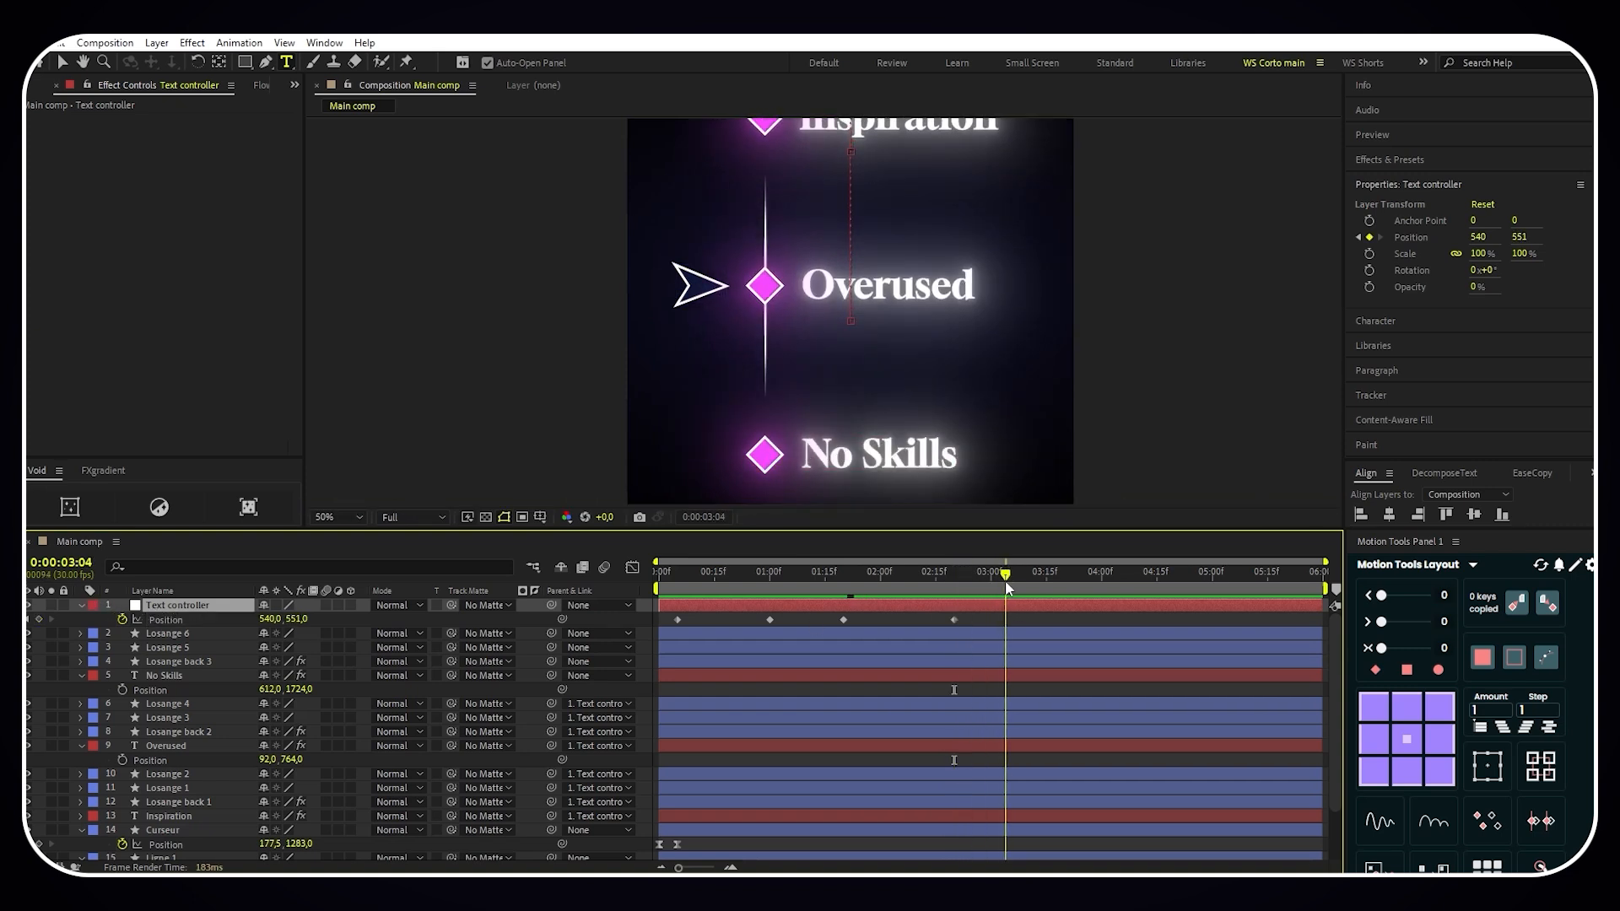
left_click(39, 620)
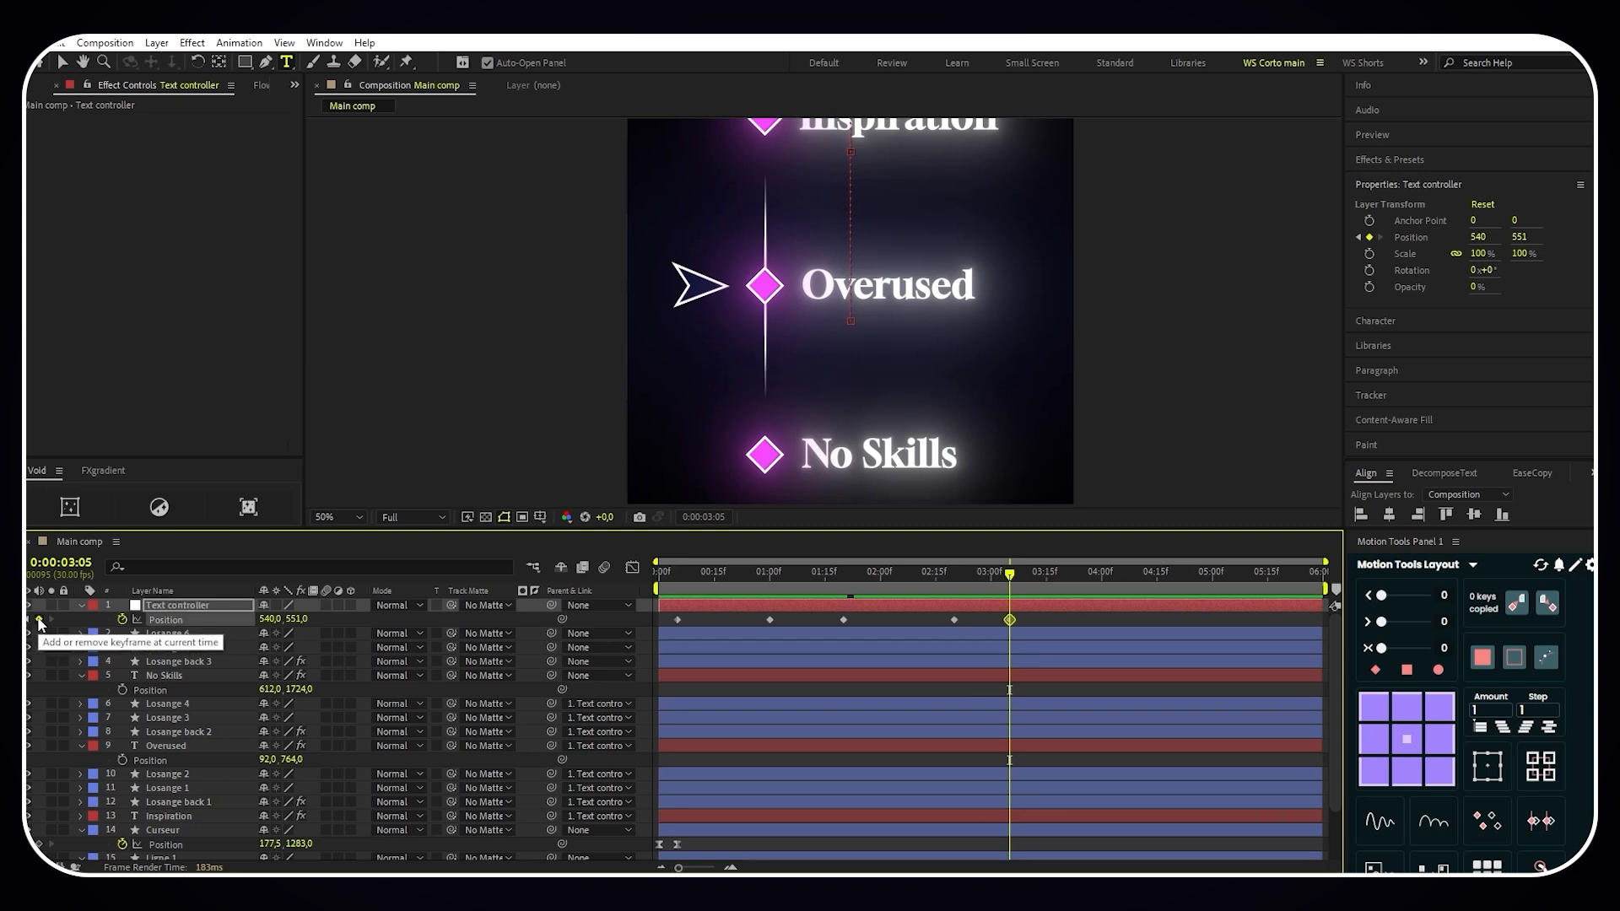
left_click(180, 677)
left_click(188, 633, "shift")
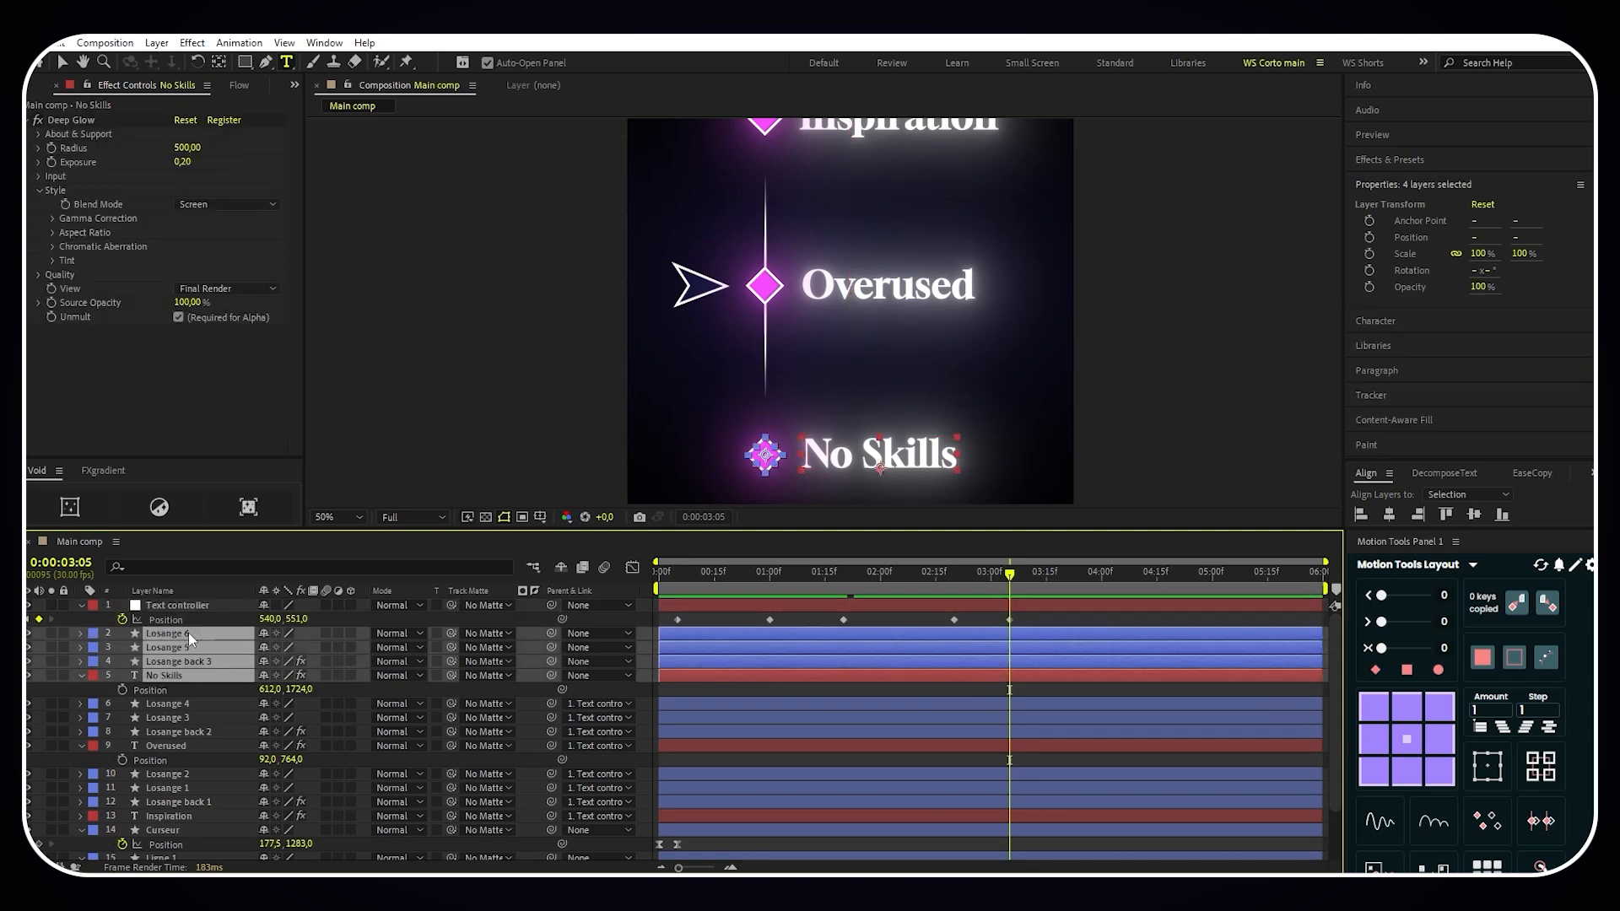
left_click_drag(550, 637, 226, 606)
- Set the Text controller's Y position to 143 at 0:00:04:00 to bring No Skills level with the arrow
left_click(225, 606)
left_click_drag(1010, 579, 1101, 577)
left_click_drag(295, 619, 71, 621)
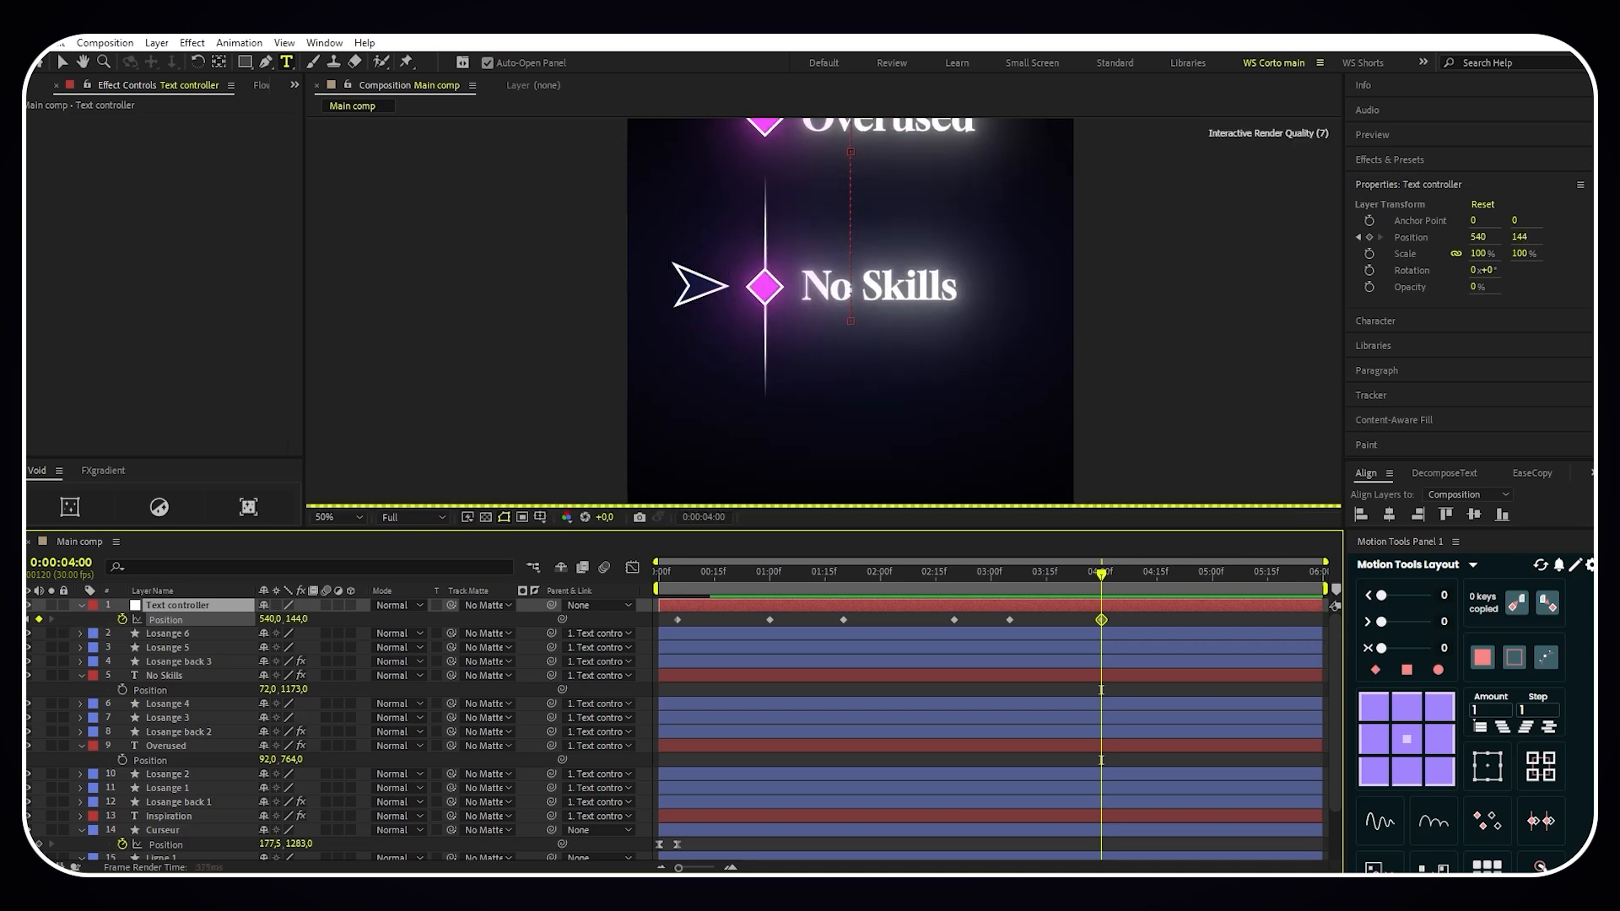
- Apply Easy Ease to all of the Text controller's position keyframes and preview the animation from the start
left_click_drag(1107, 624, 650, 626)
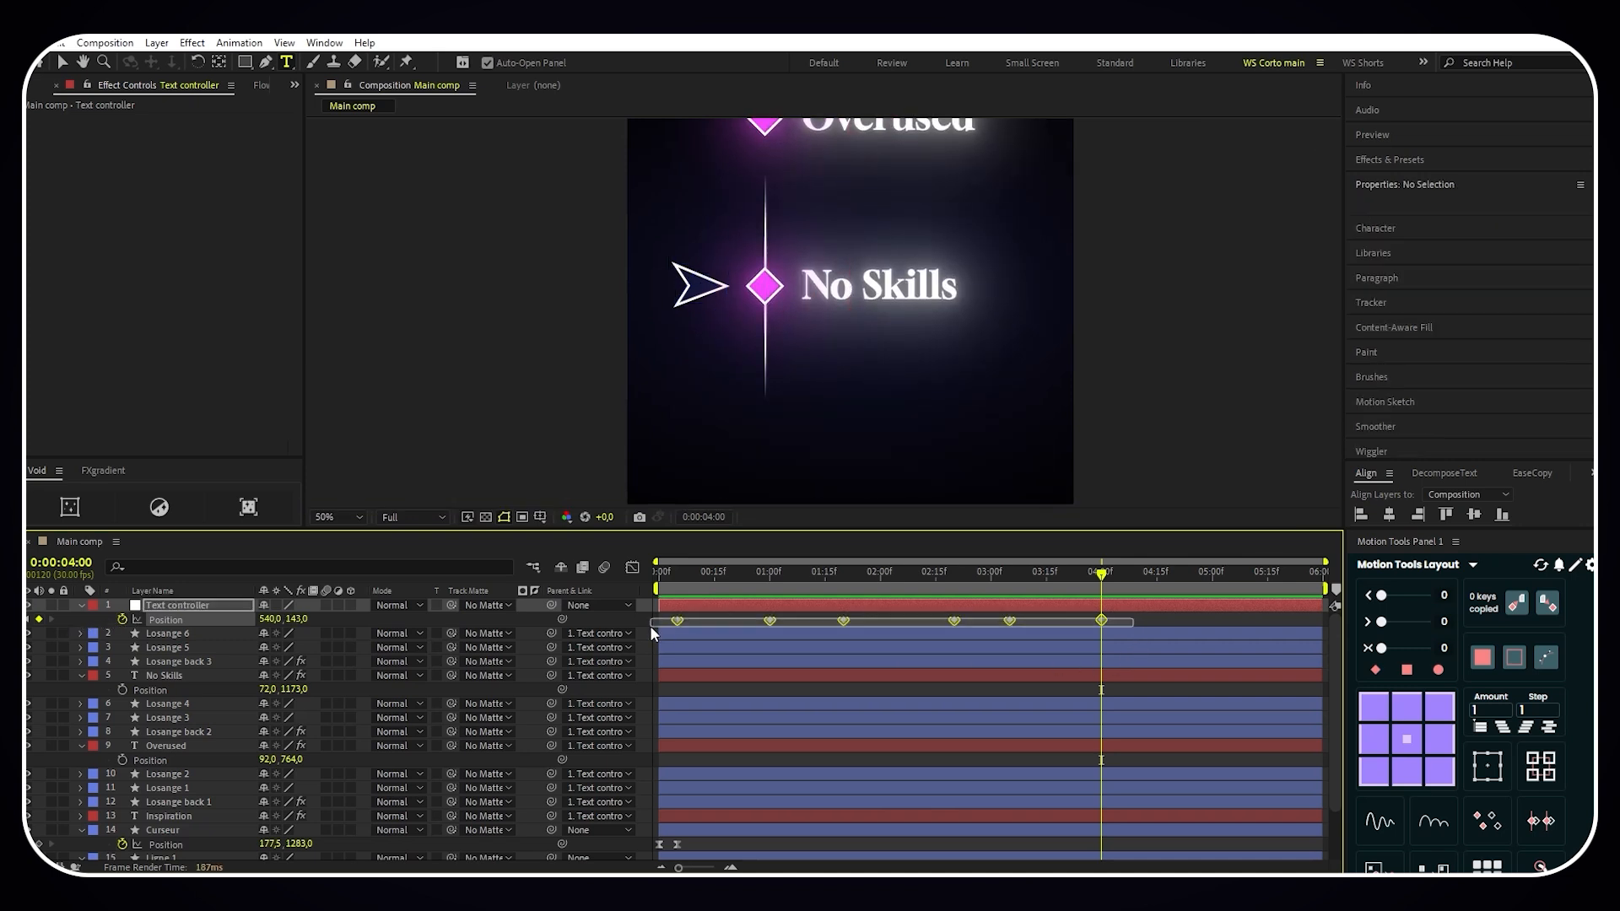
key("F9")
scroll(874, 398, "down", 2)
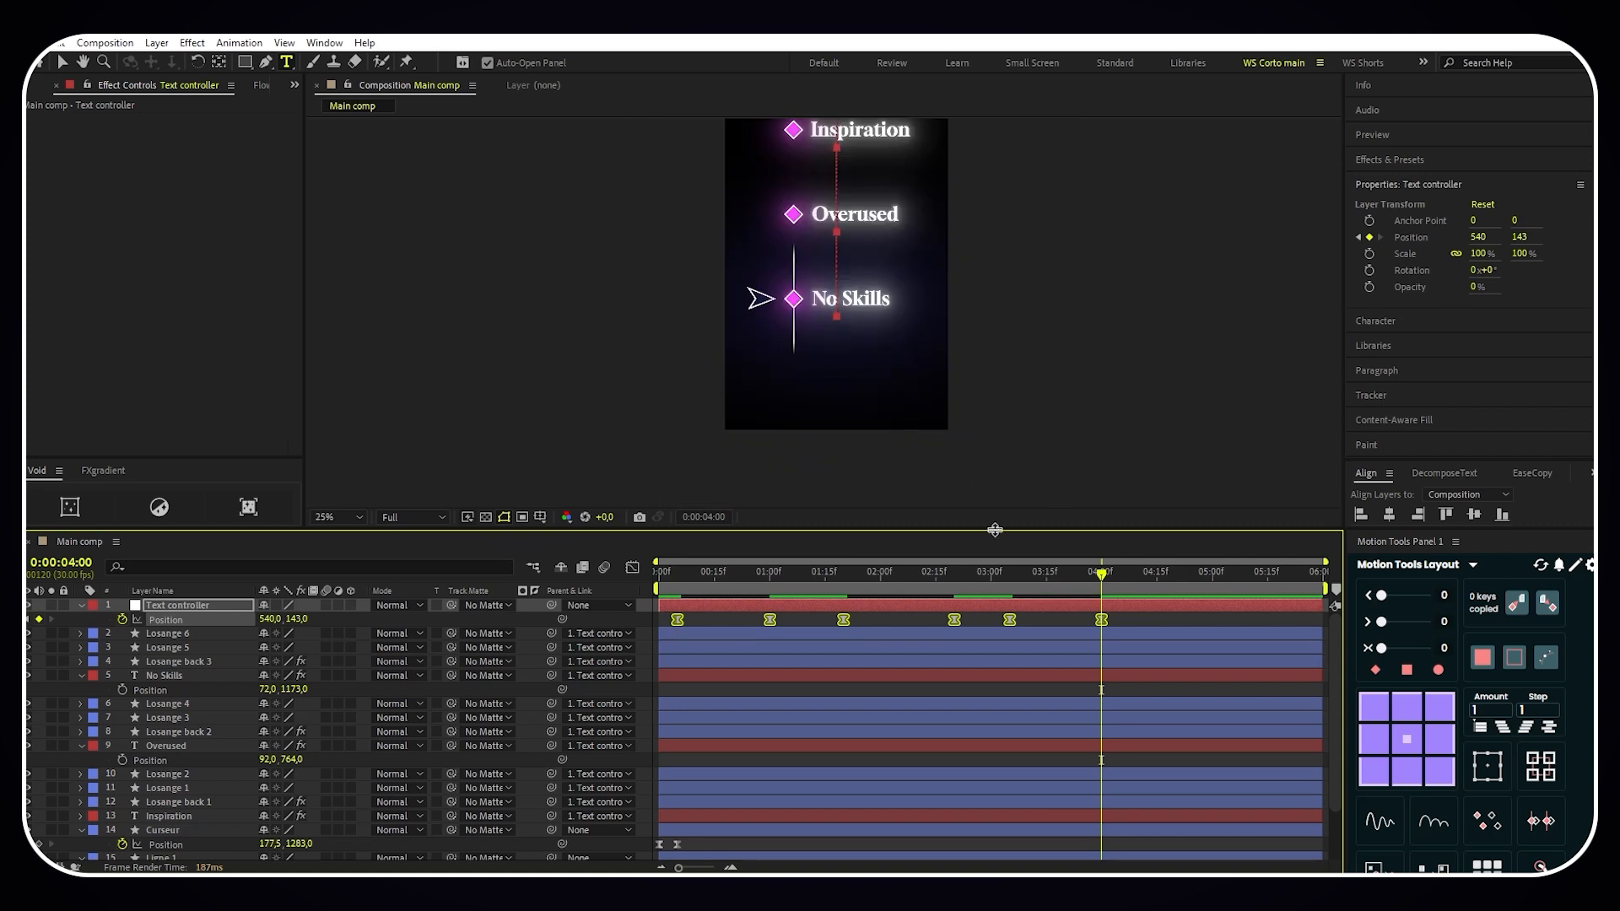
left_click_drag(1103, 577, 659, 576)
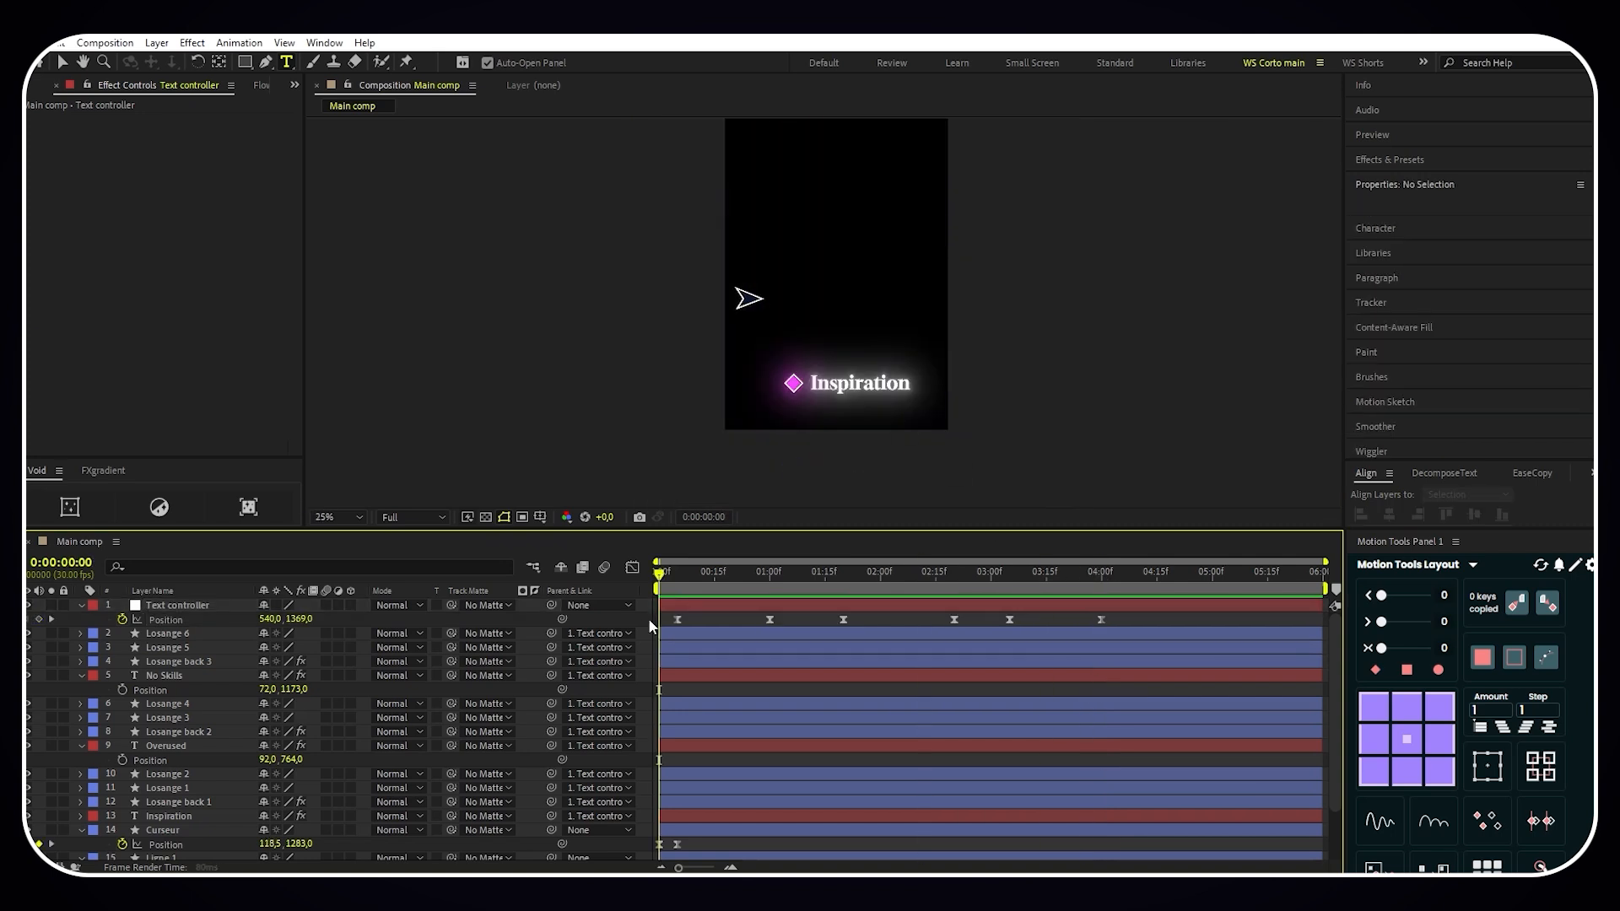
key("space")
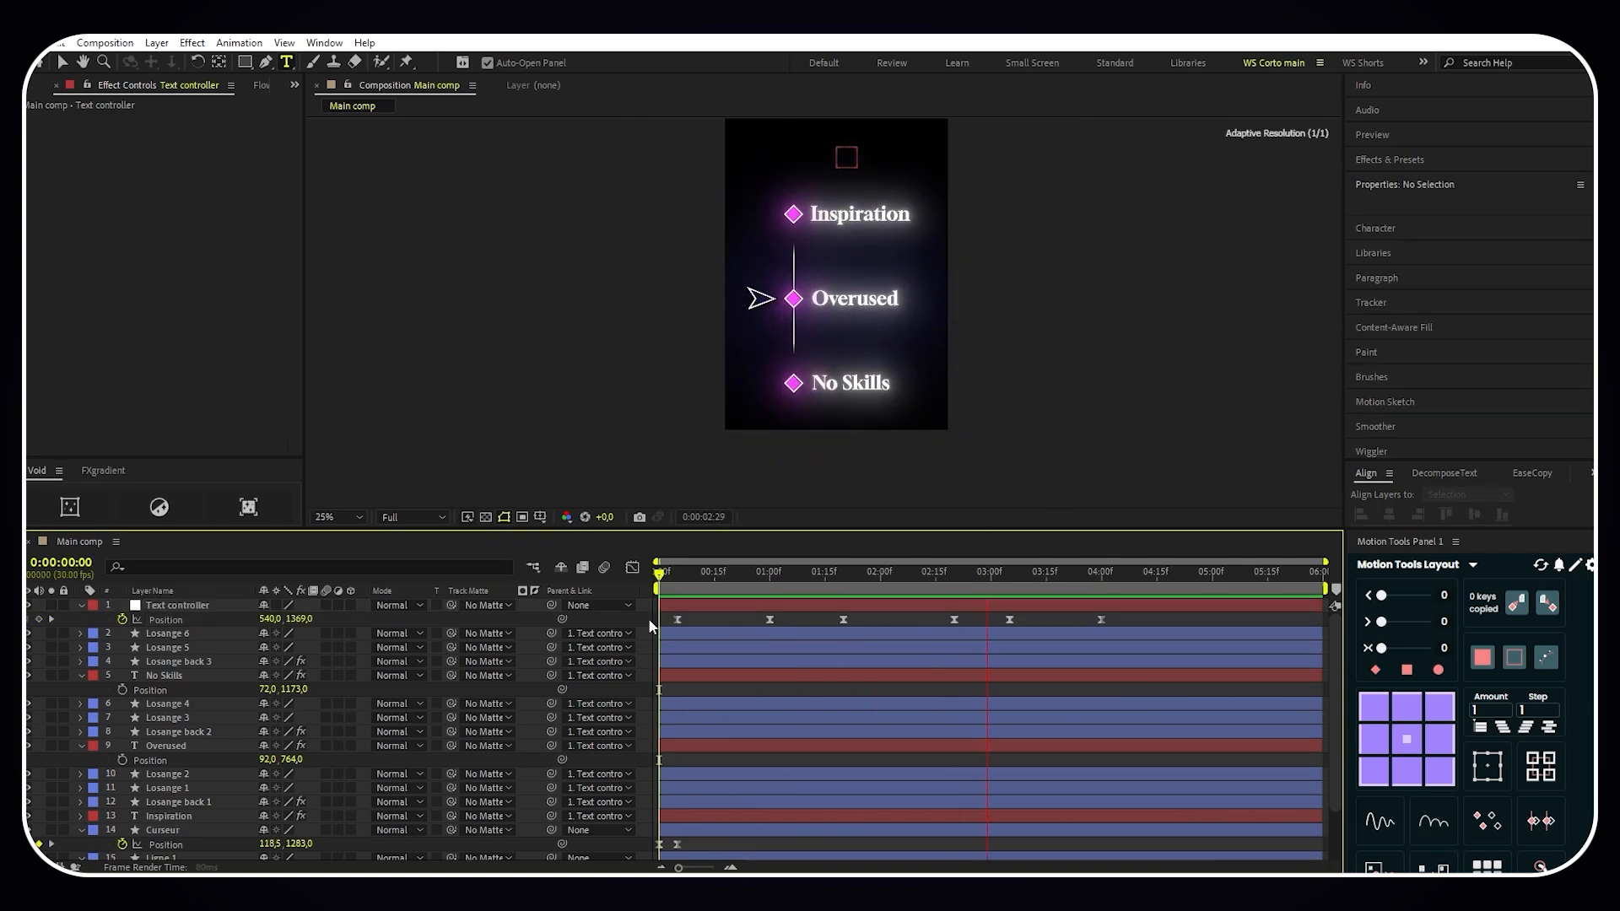
key("space")
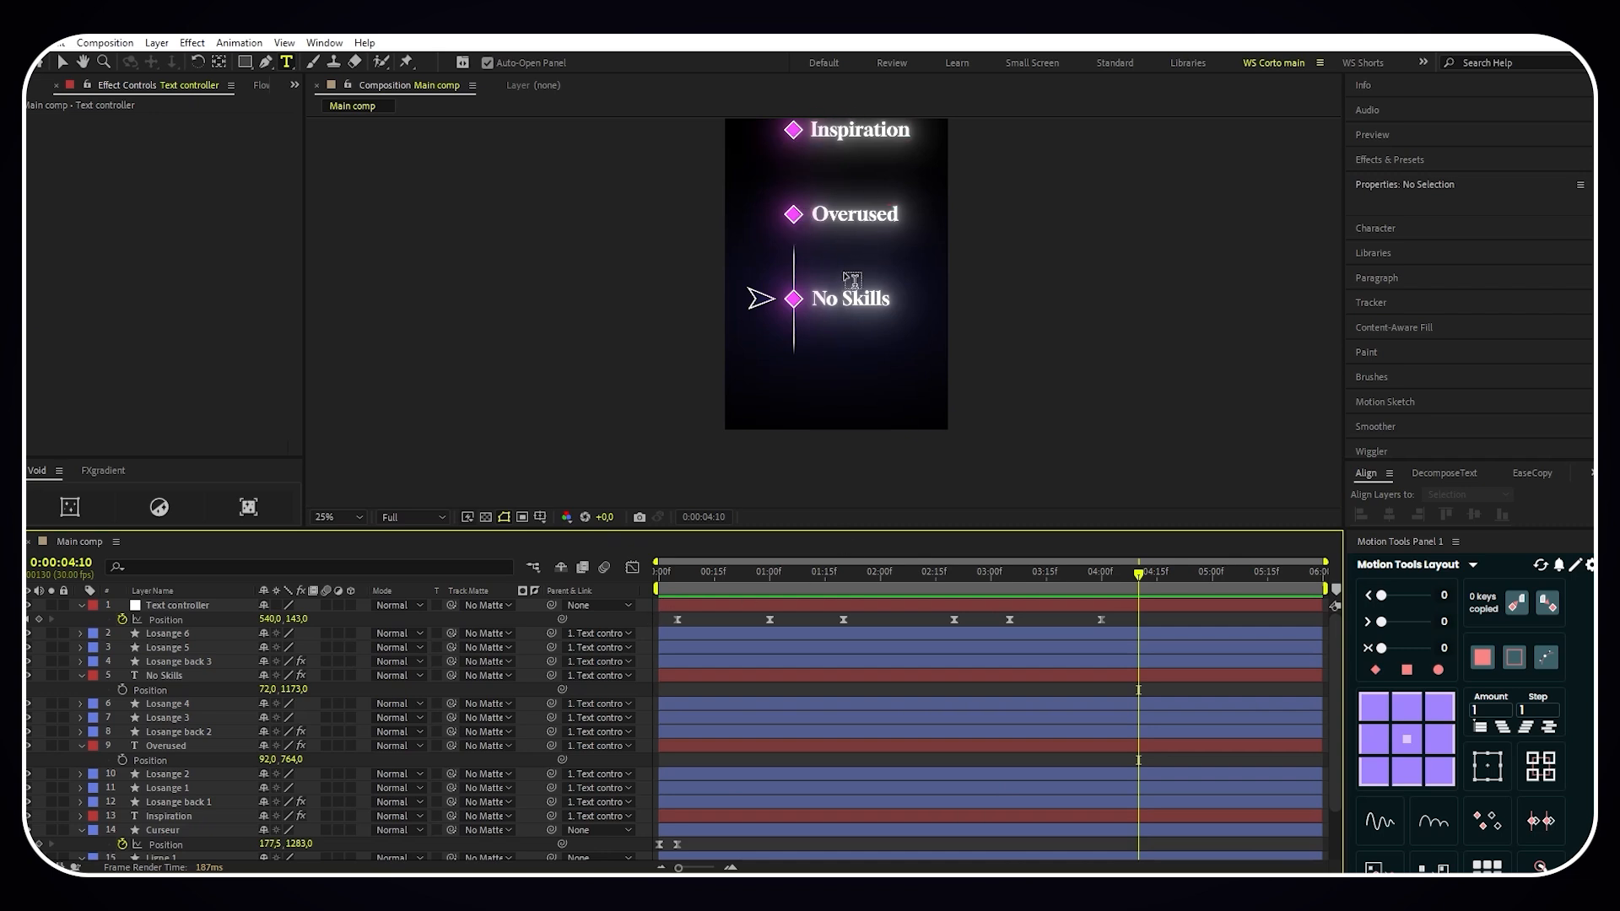
- Draw a rectangle shape about 1074 by 538 px over the arrow, vertical line and No Skills text
left_click(246, 63)
scroll(844, 330, "up", 2)
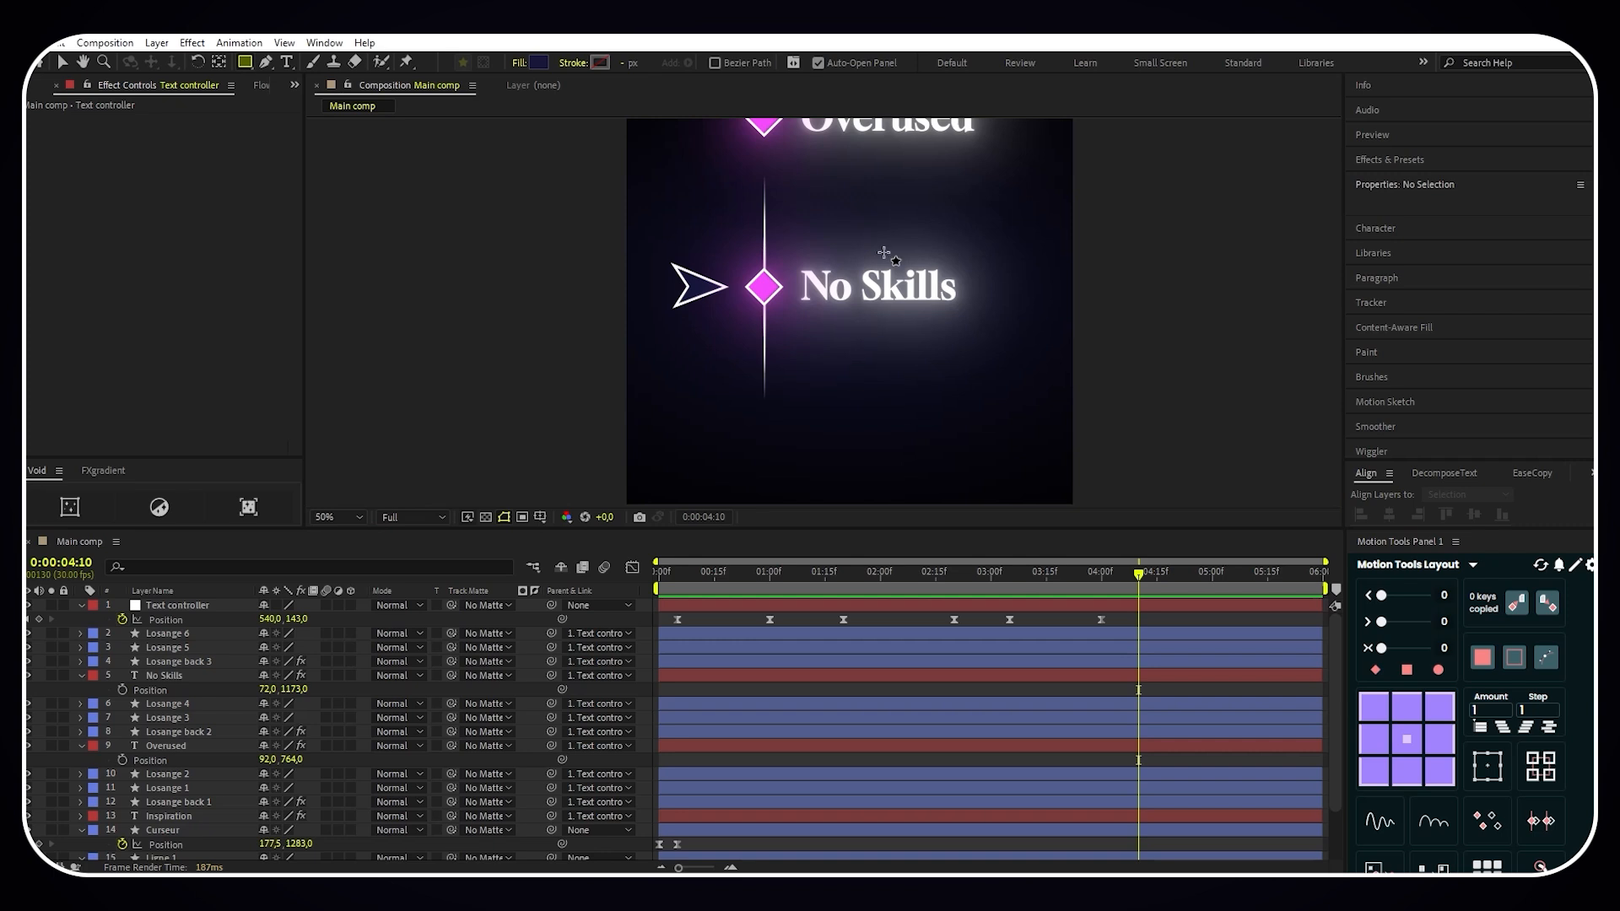
left_click_drag(882, 226, 873, 270)
mouse_move(639, 217)
left_mouse_down()
mouse_move(753, 308)
mouse_move(802, 314)
mouse_move(958, 443)
mouse_move(1083, 439)
left_mouse_up()
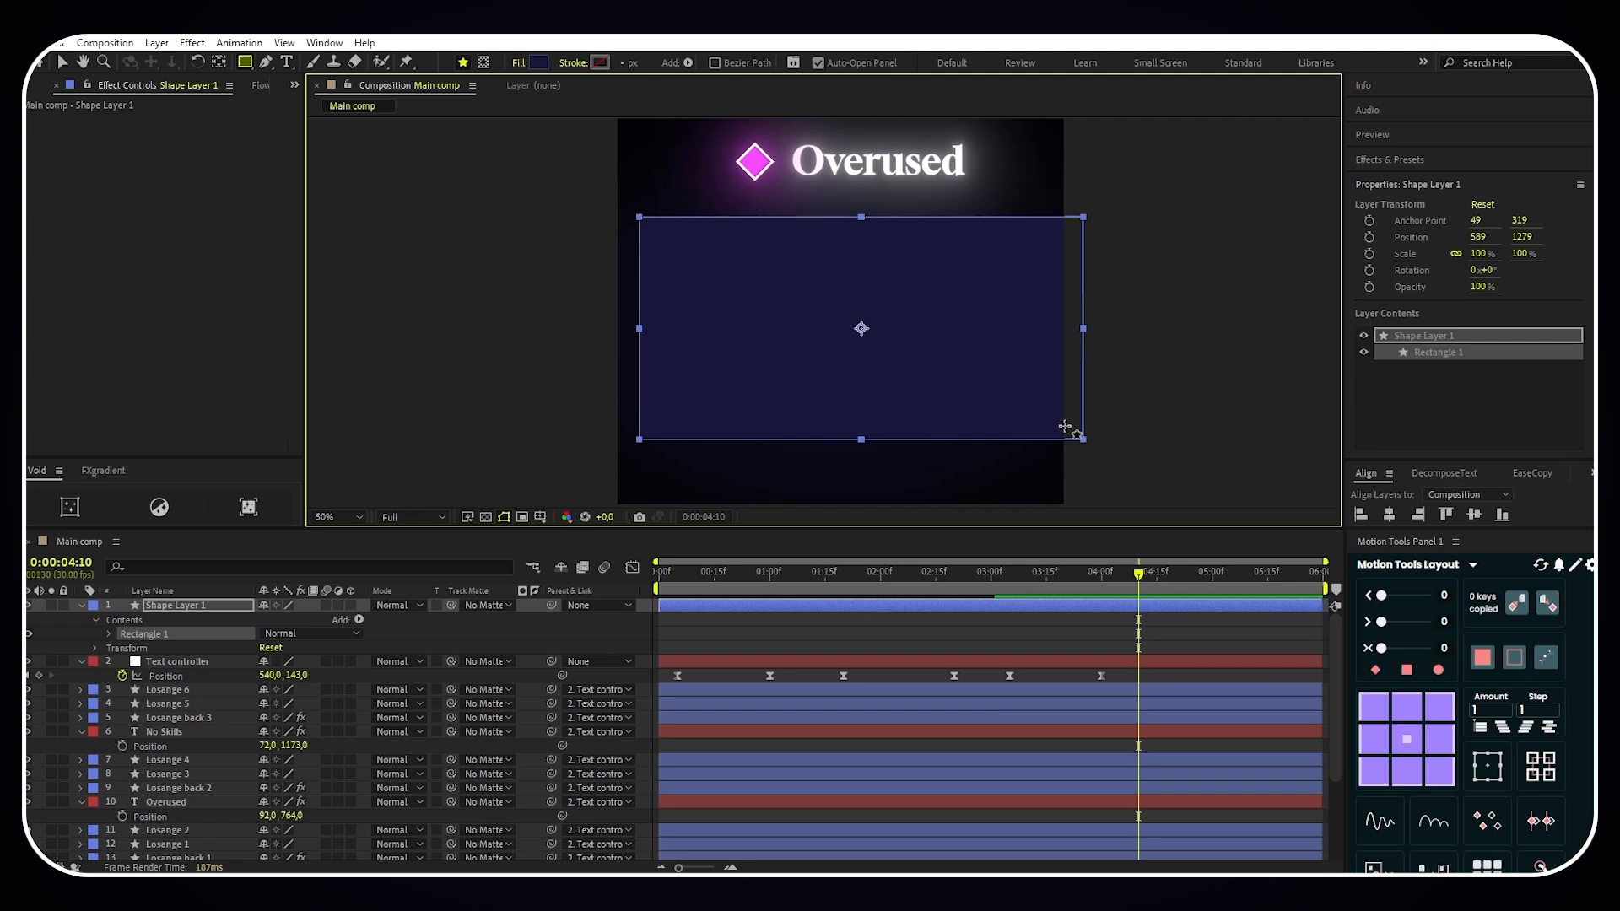
- Rename the new rectangle layer as Cache and give it a green label
right_click(194, 606)
left_click(237, 563)
type("Cache")
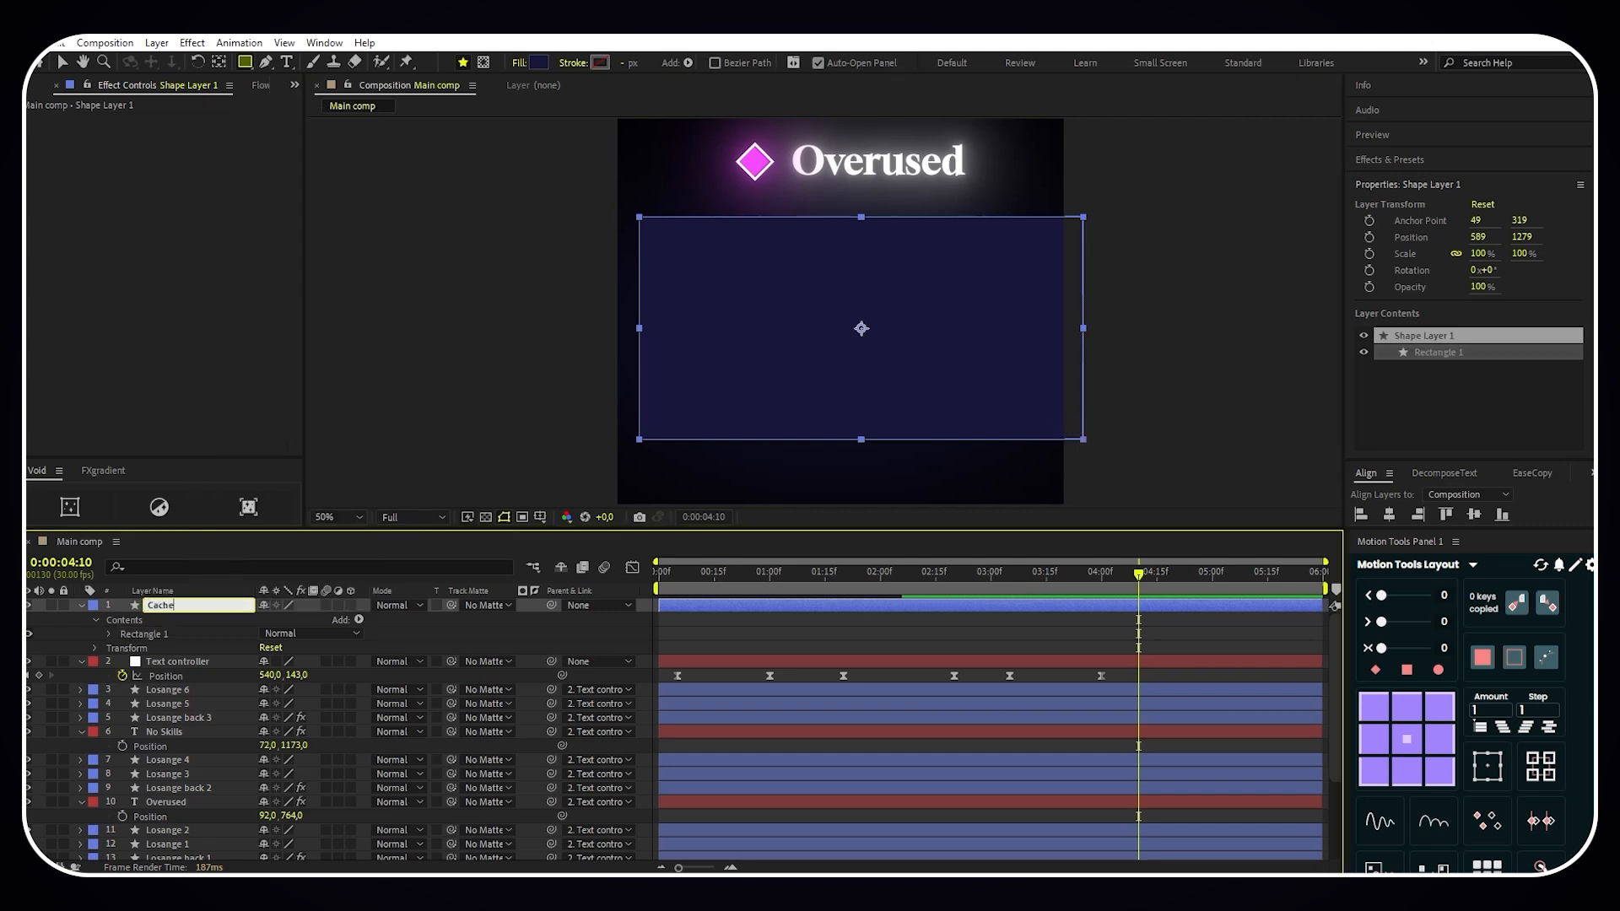
key("Return")
left_click(93, 606)
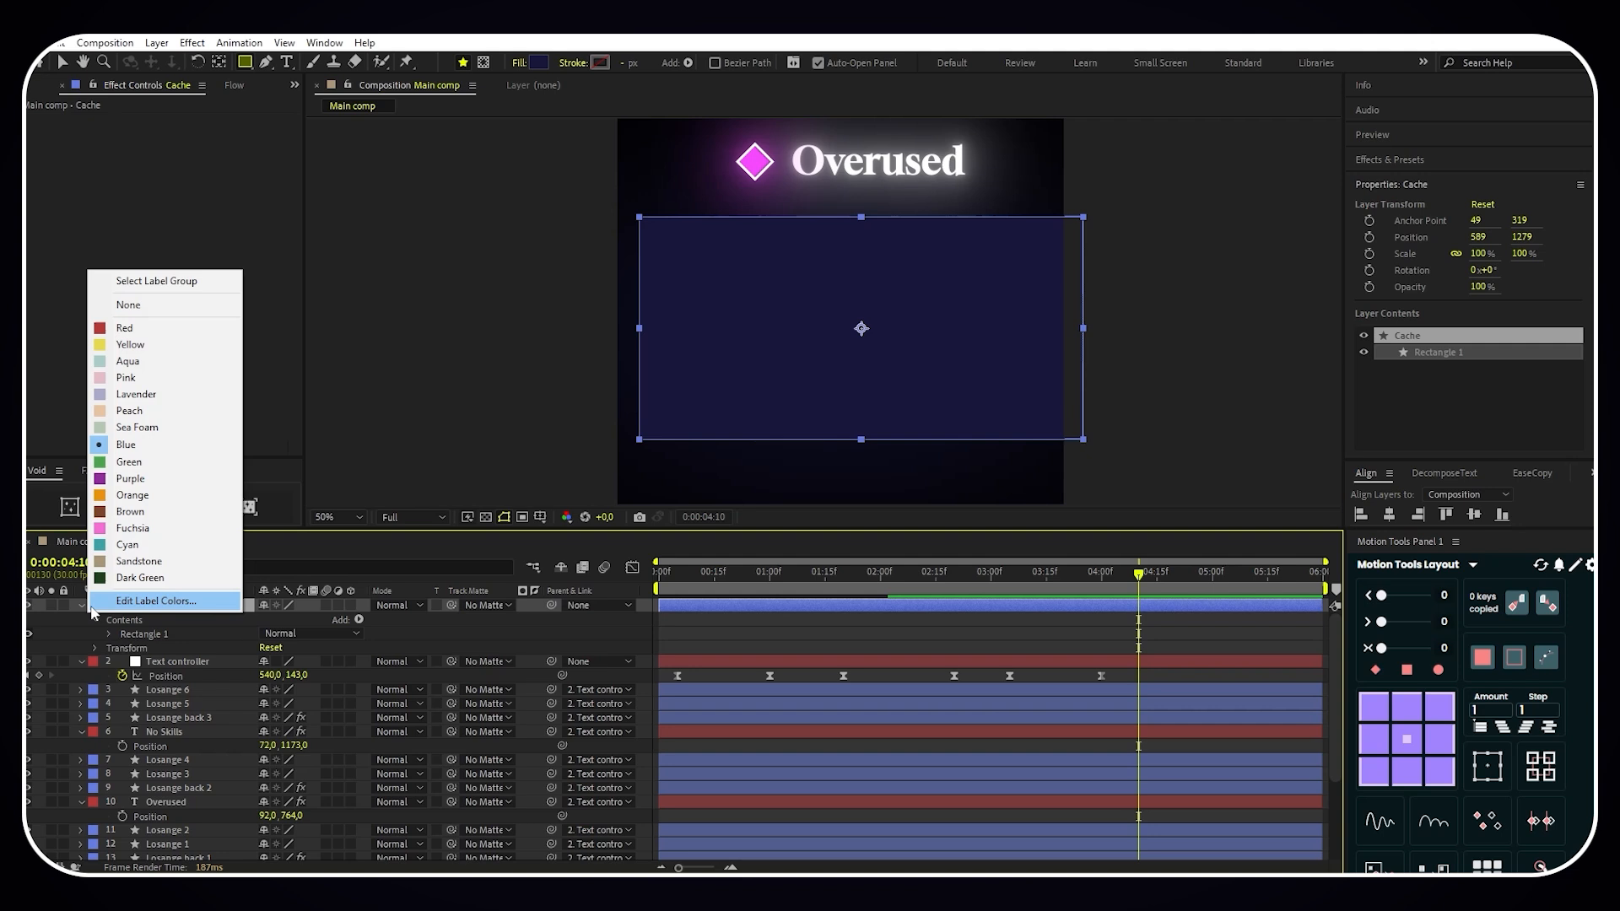
left_click(126, 462)
- Move the Cache layer down the stack to sit between Ligne 1 and Background
left_click_drag(196, 608, 203, 827)
scroll(205, 824, "down", 3)
left_click_drag(201, 656, 184, 820)
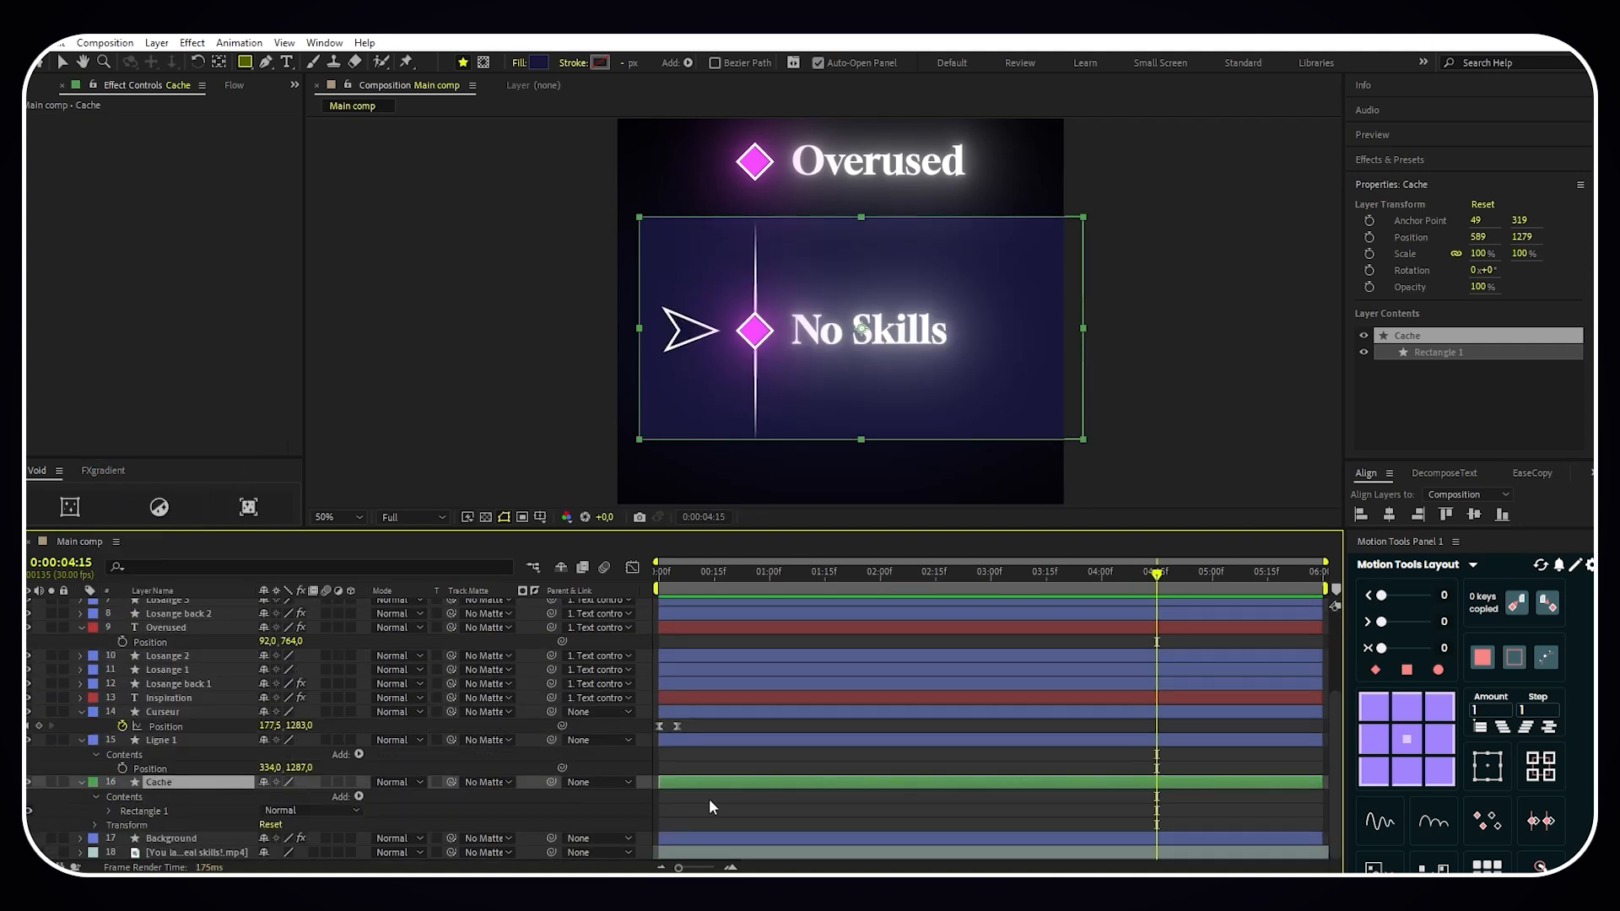
left_click(710, 801)
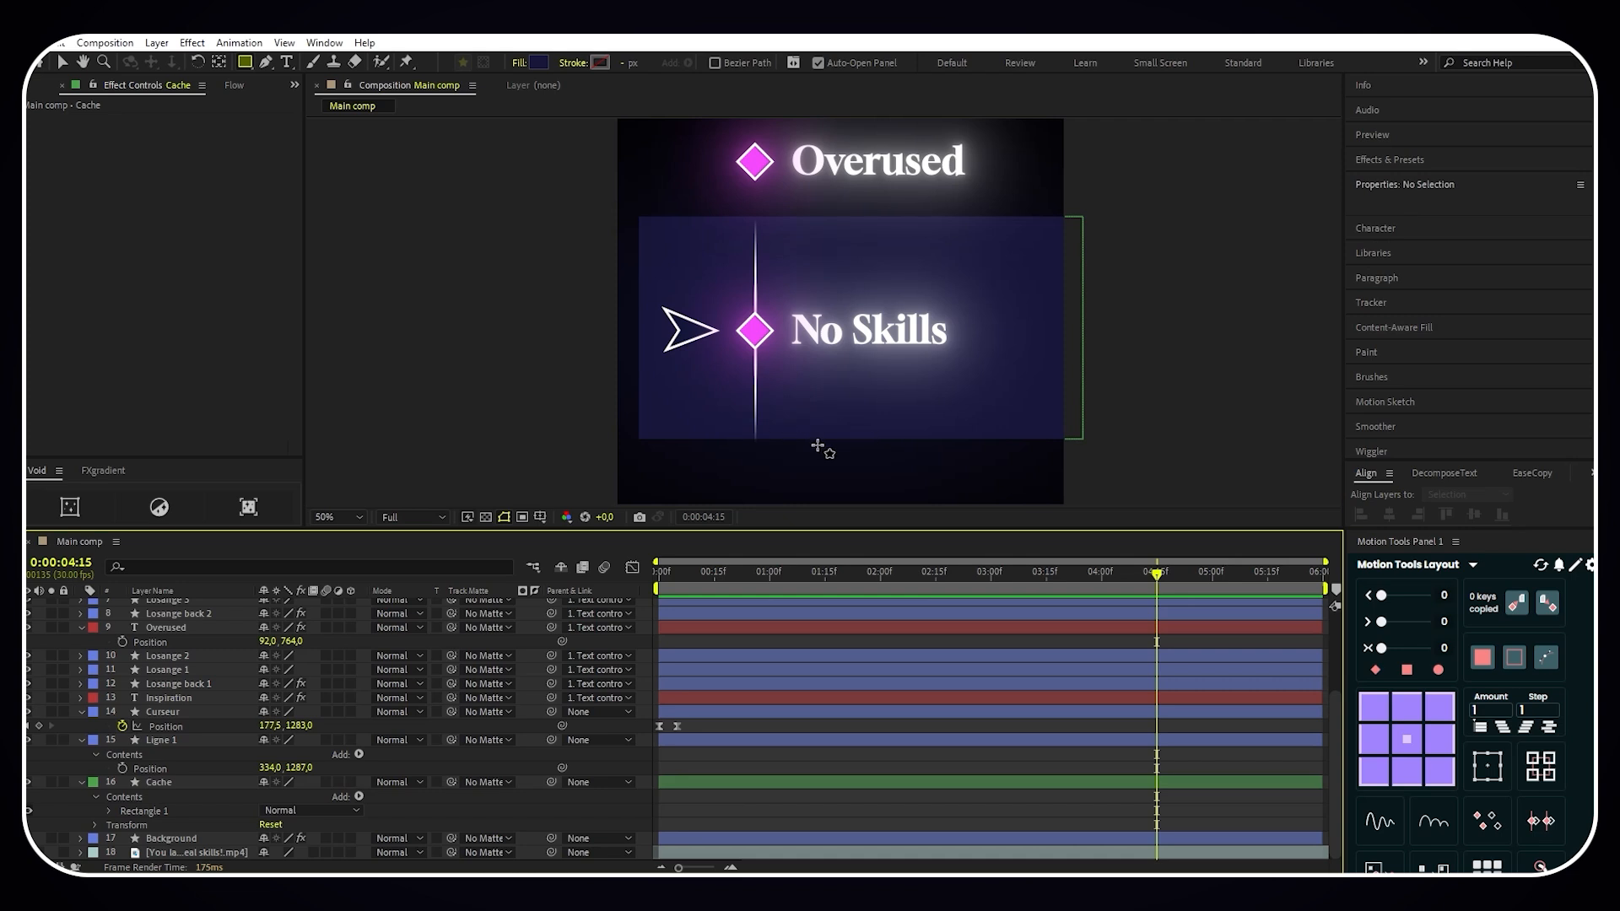
- Apply Fast Box Blur to the Cache layer with a blur radius of 20
left_click(233, 781)
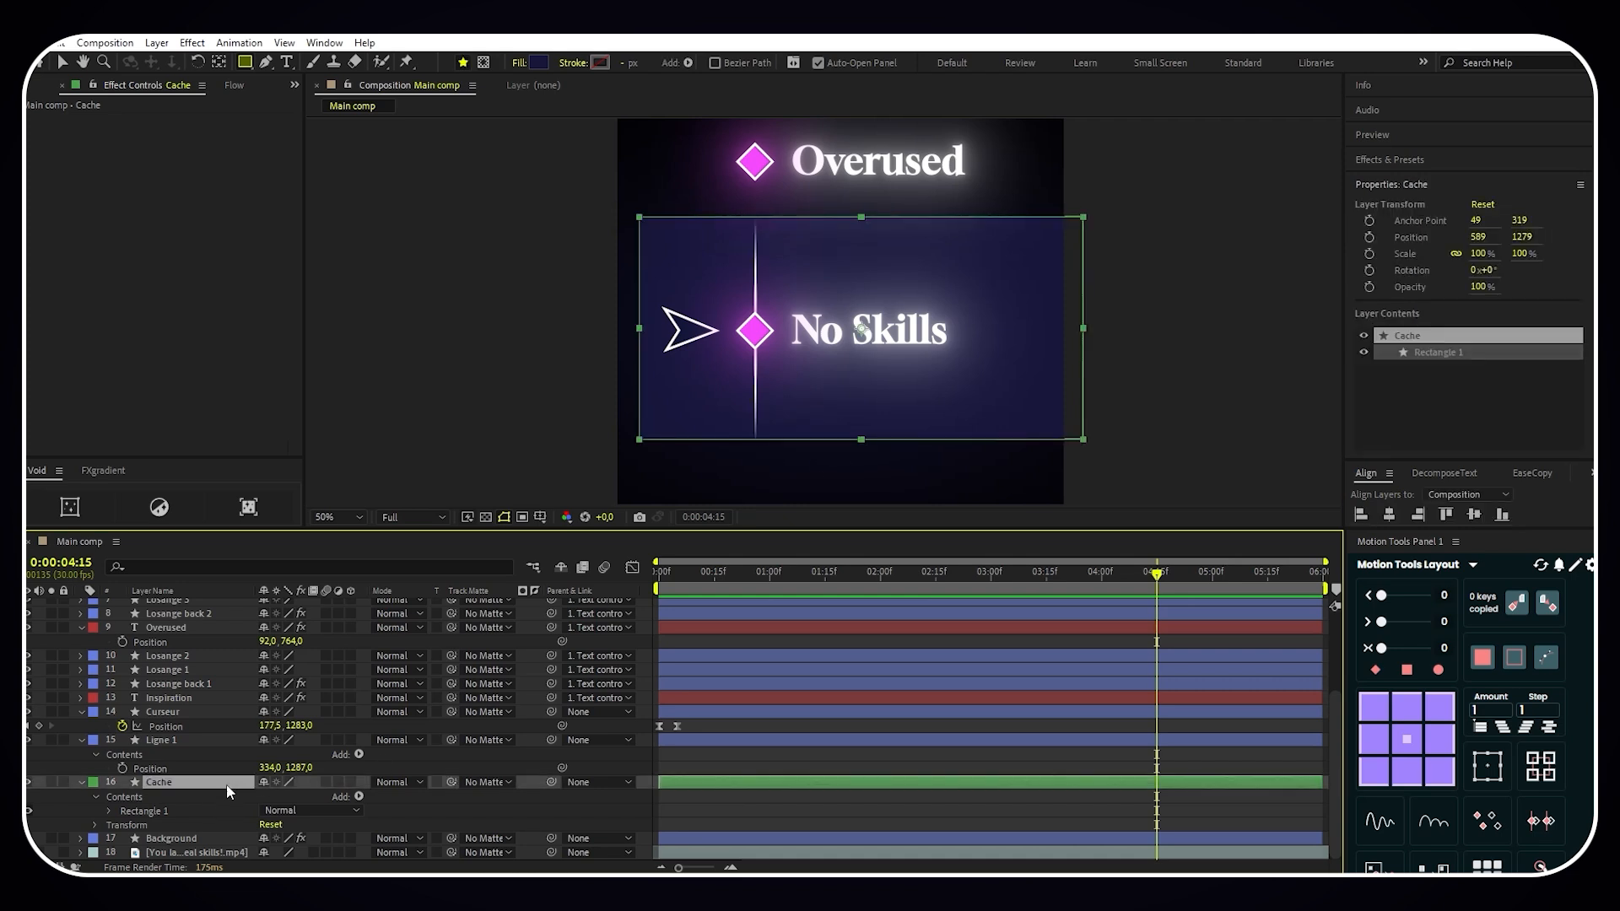
key("ctrl+space")
type("fast box")
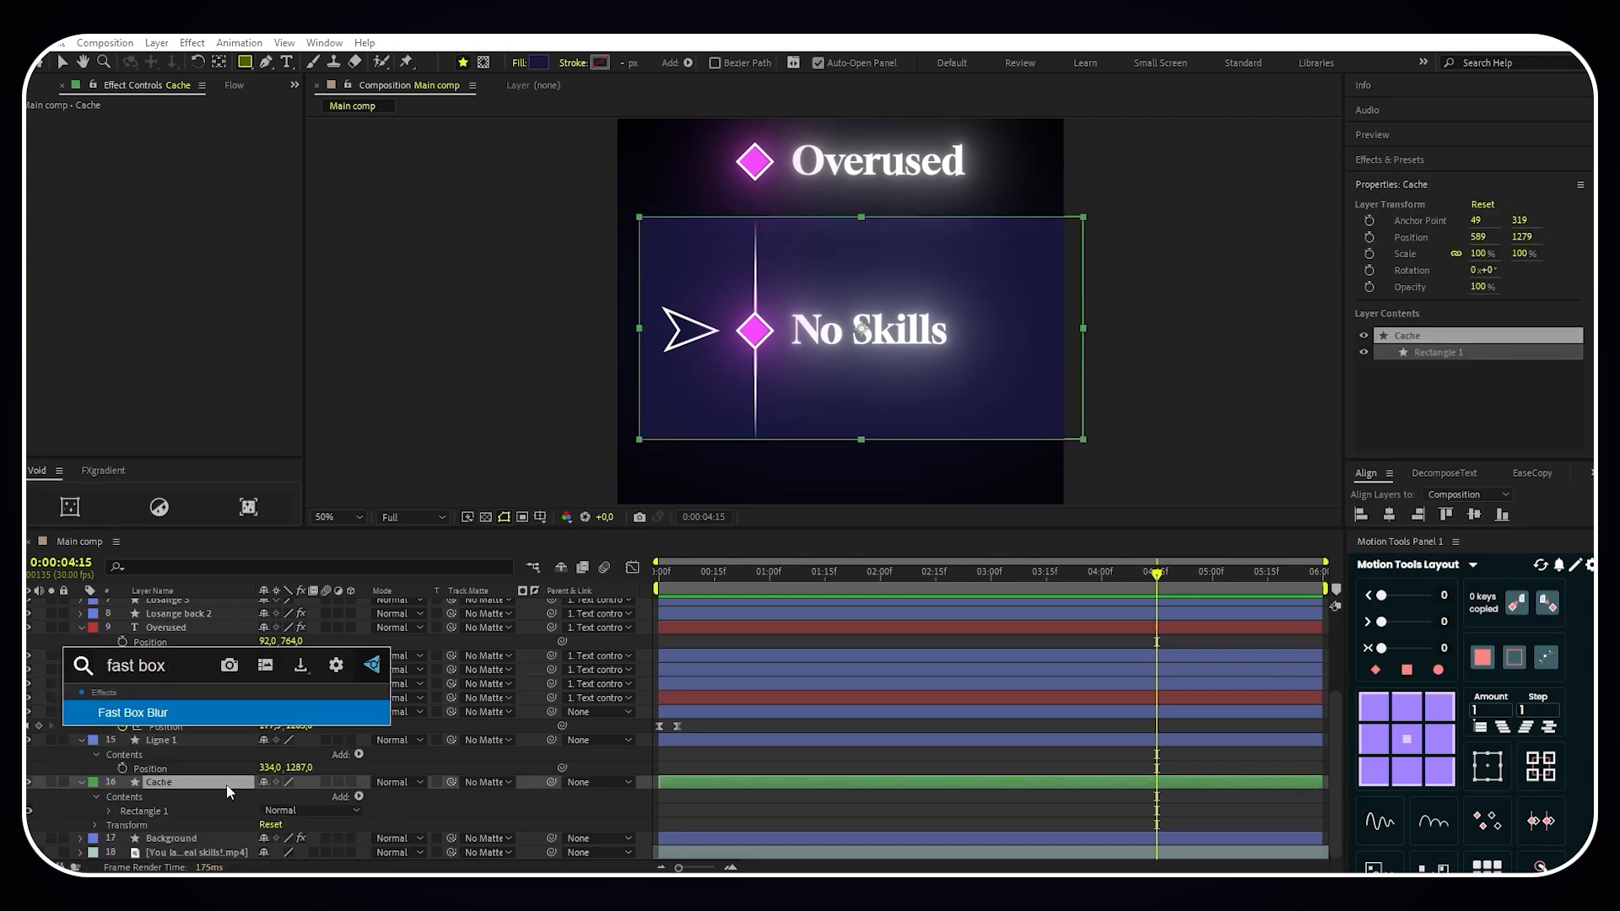
key("Return")
left_click(178, 135)
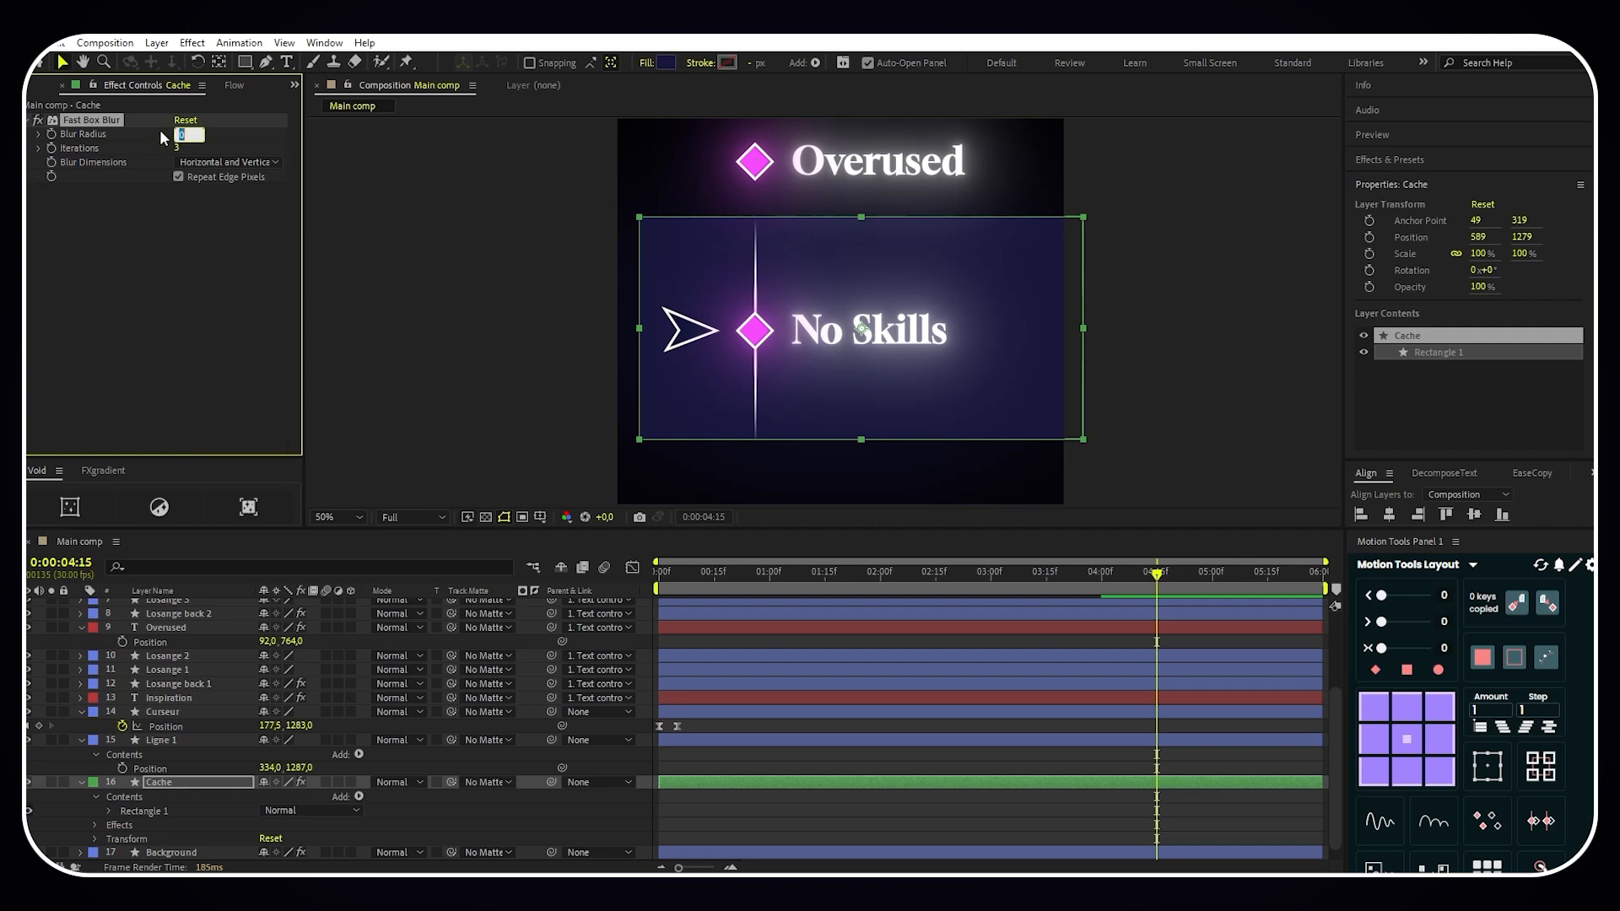
key("Return")
- Set Cache as the track matte for all layers from Losange 6 down to Curseur
scroll(204, 748, "up", 3)
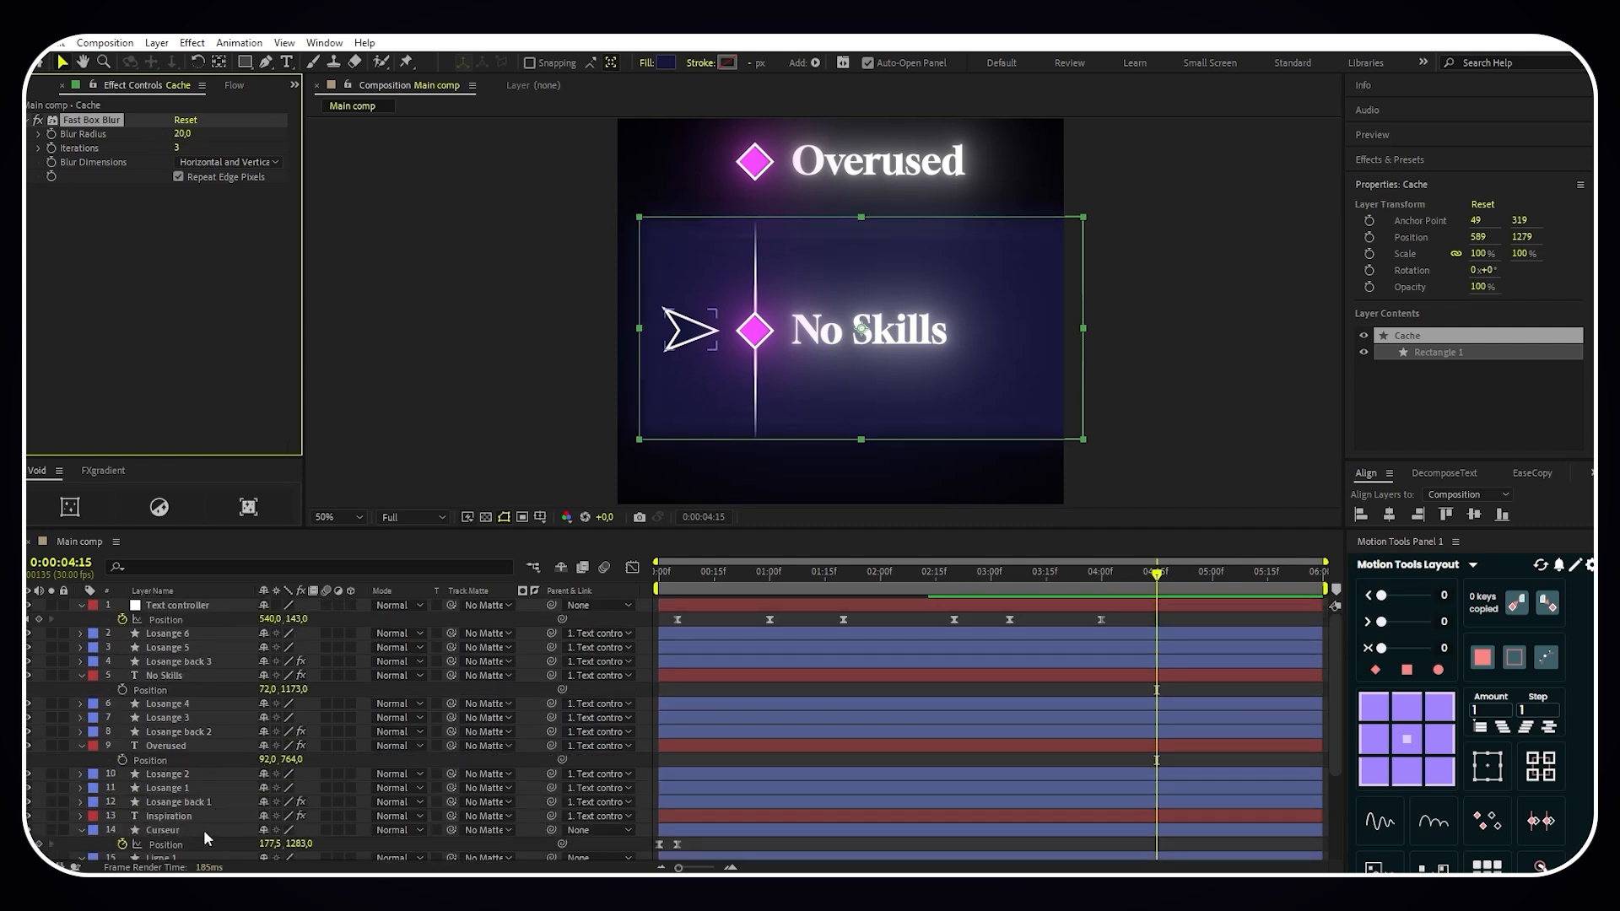
left_click(204, 830)
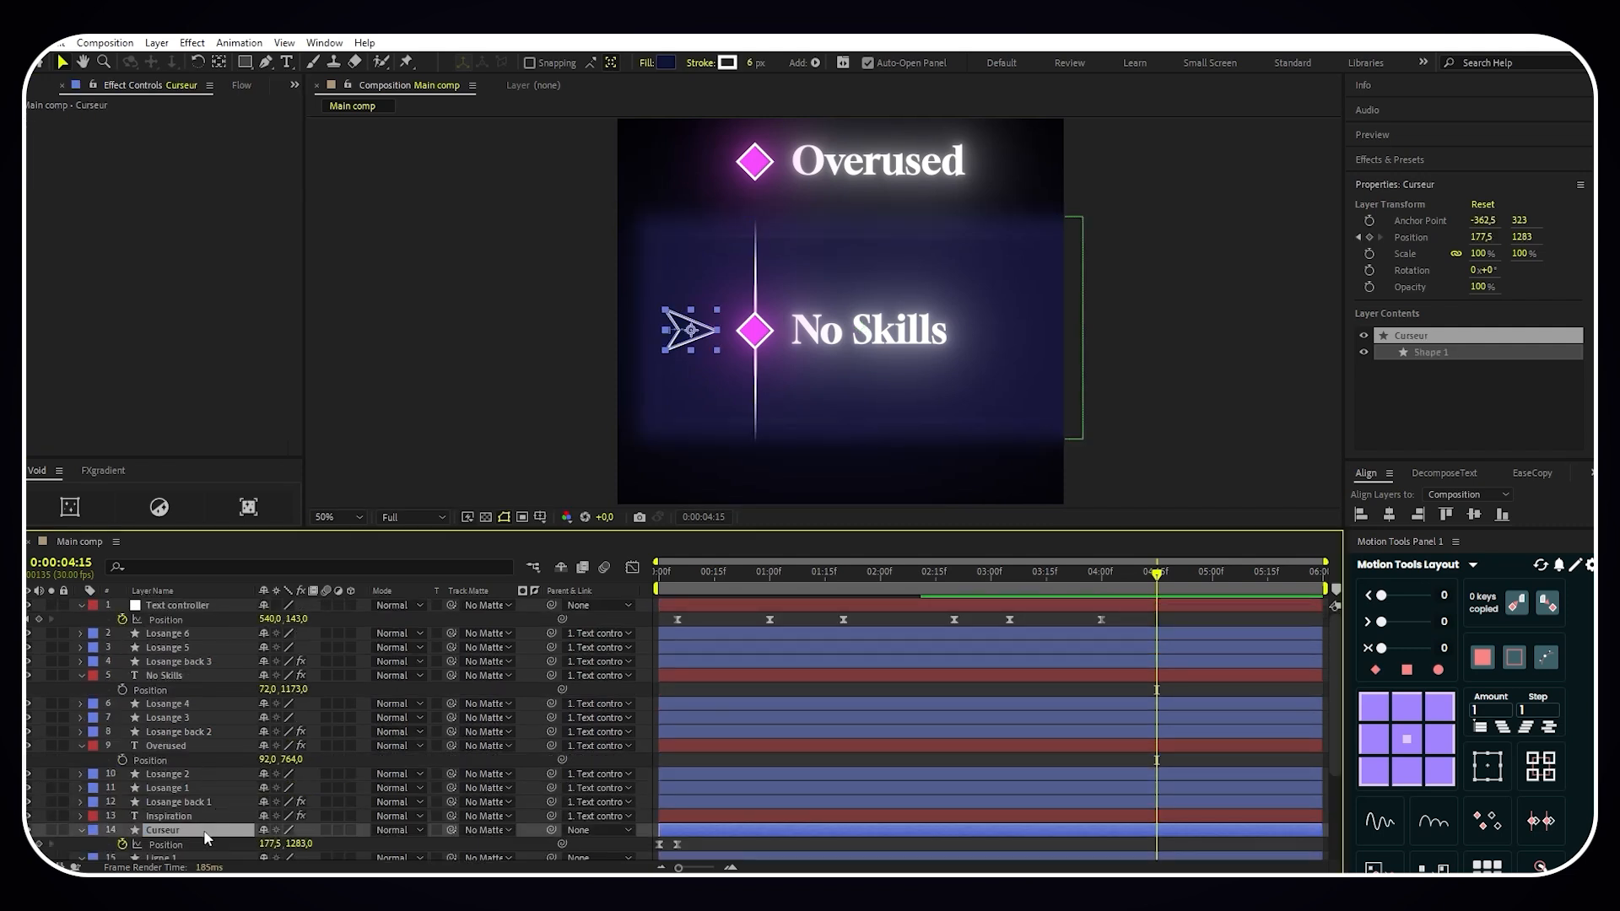
left_click(200, 631, "shift")
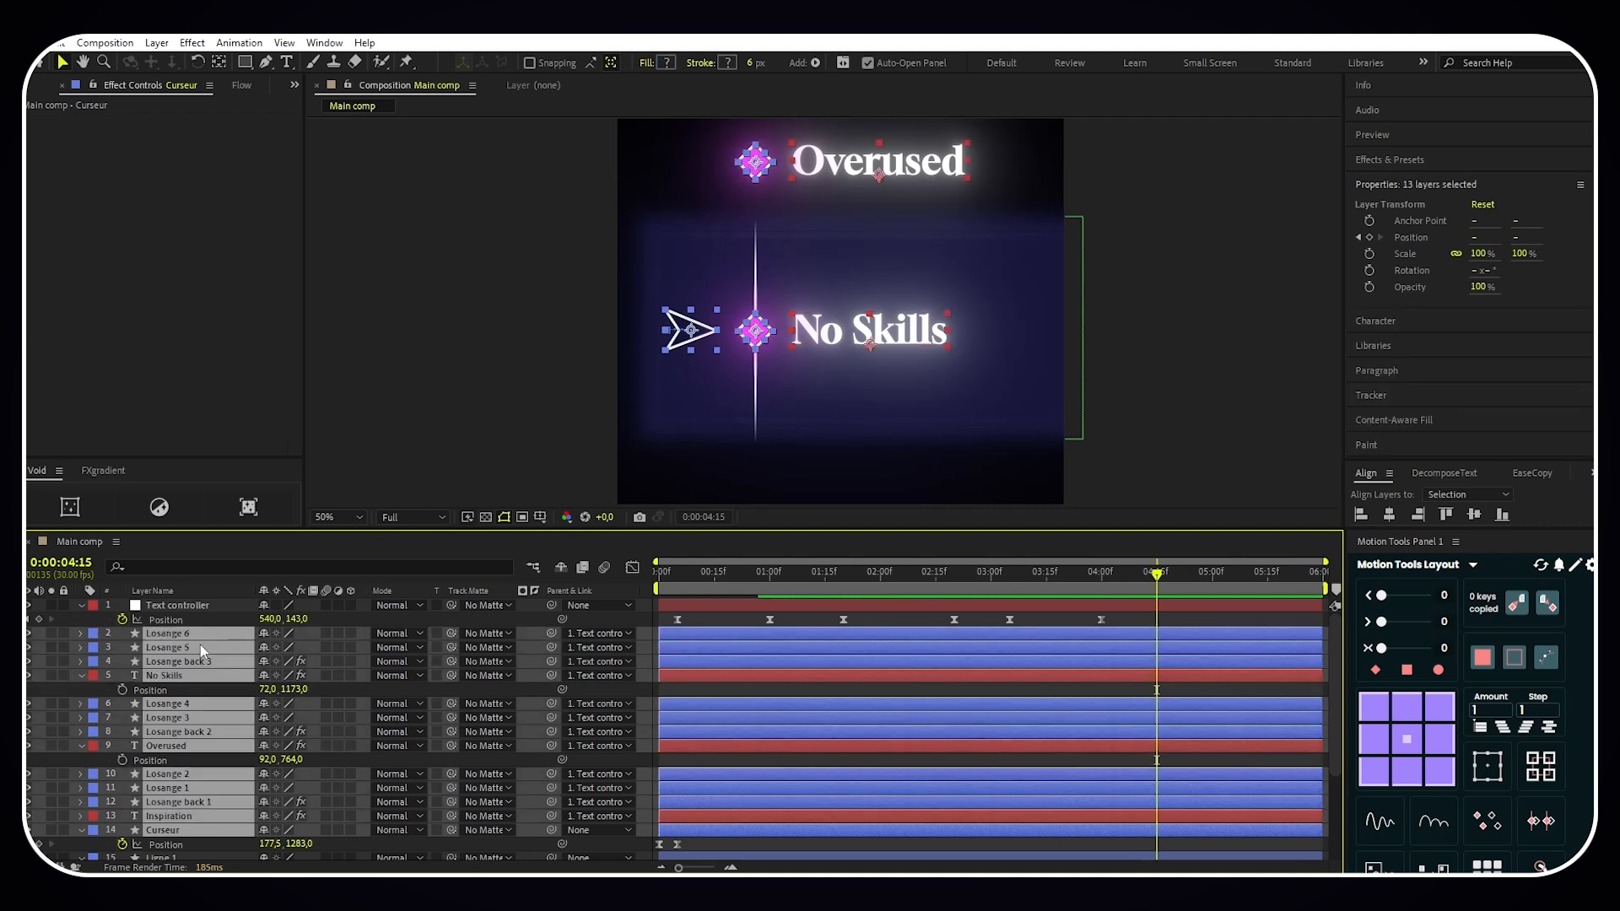
scroll(336, 713, "down", 3)
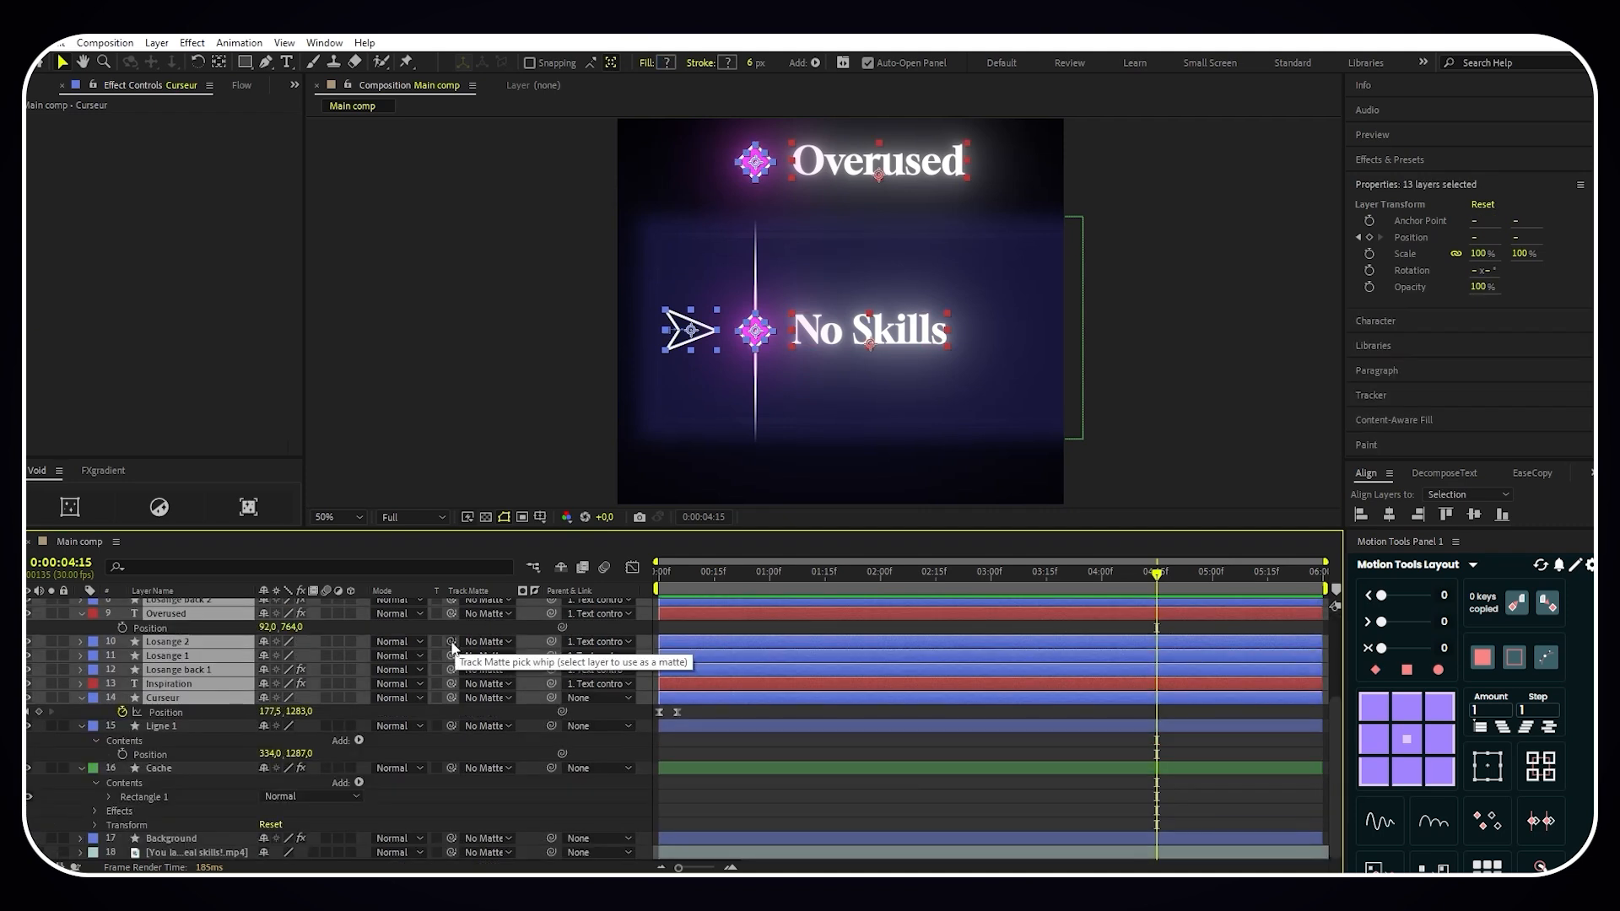
left_click_drag(453, 639, 228, 772)
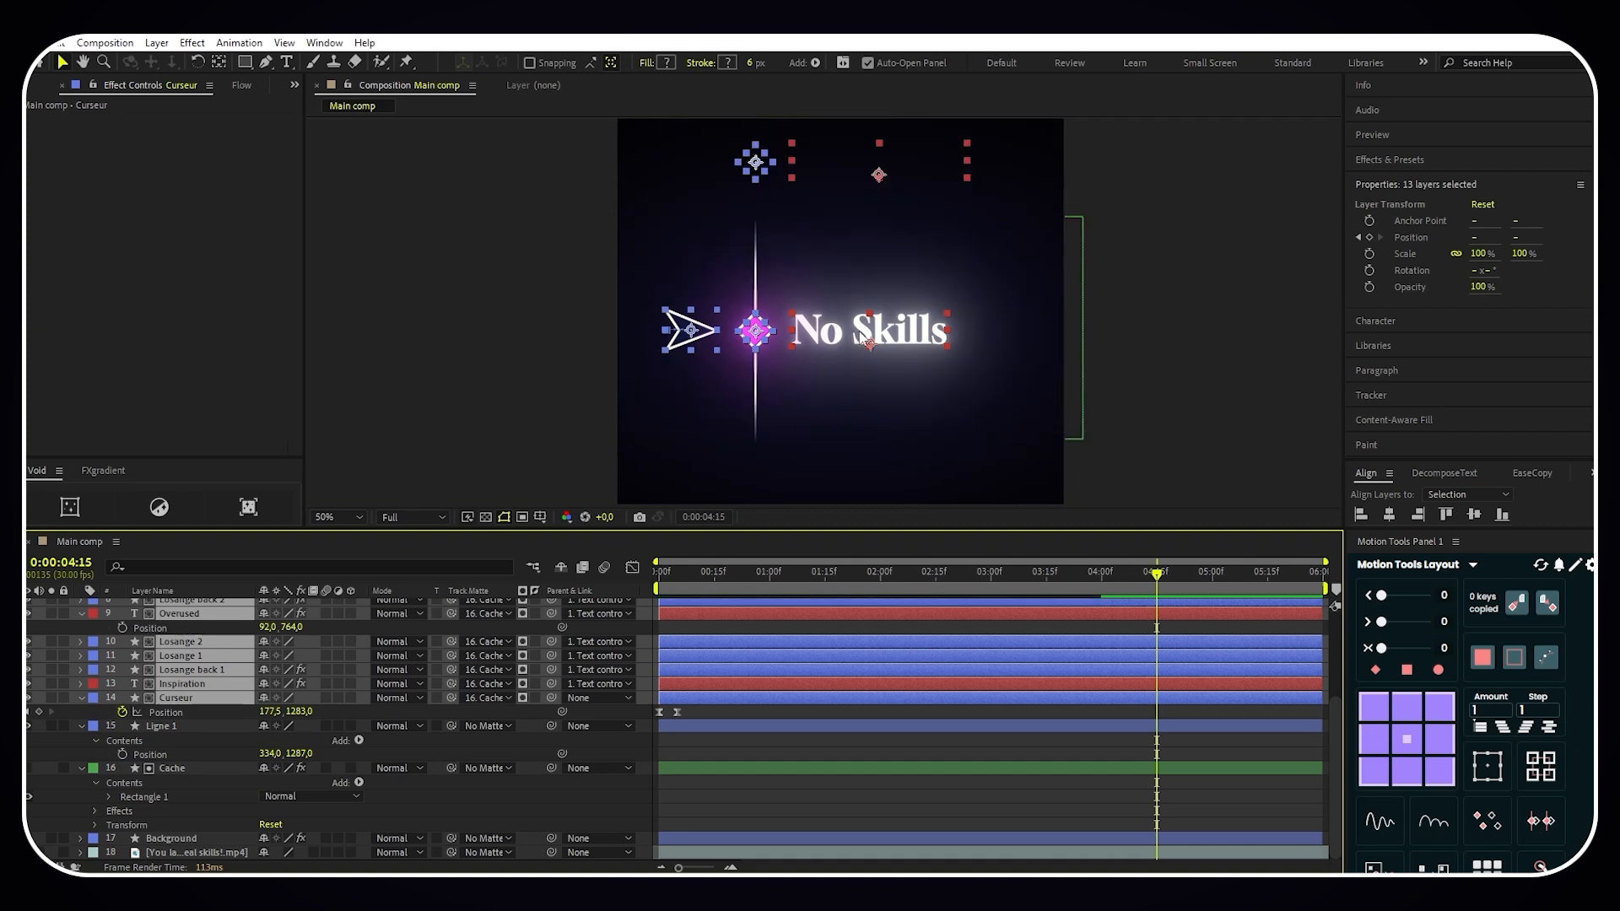
- Resize the Cache layer's rectangle path to 1250 by 516, checking the text fade at 0:00:03:22
scroll(877, 334, "down", 2)
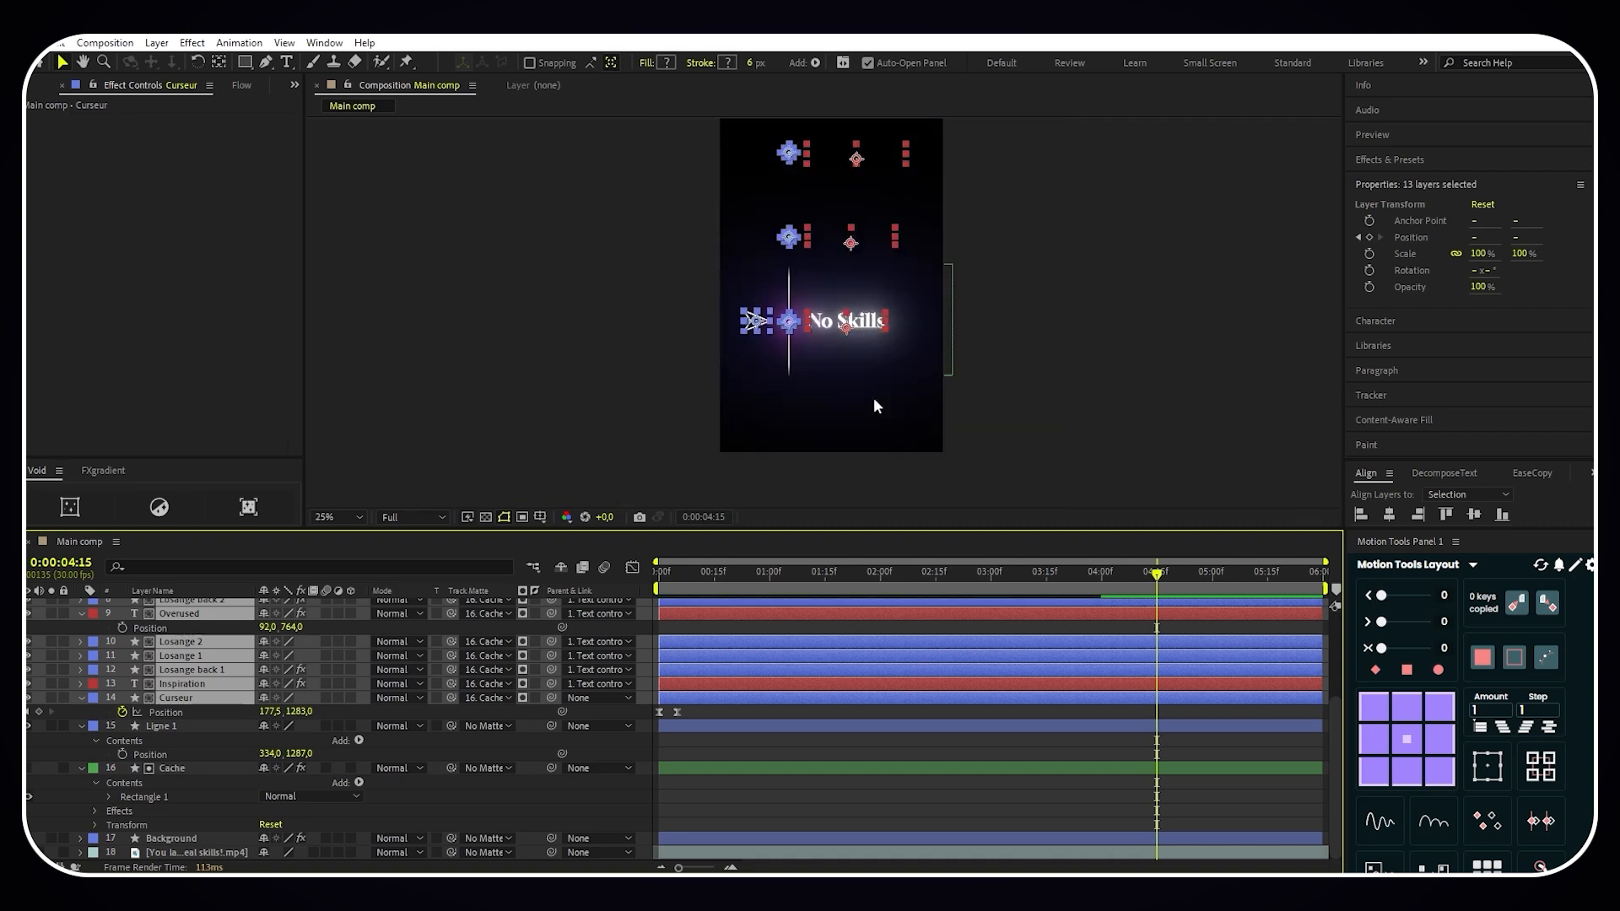
left_click_drag(1158, 582, 1076, 585)
left_click(199, 765)
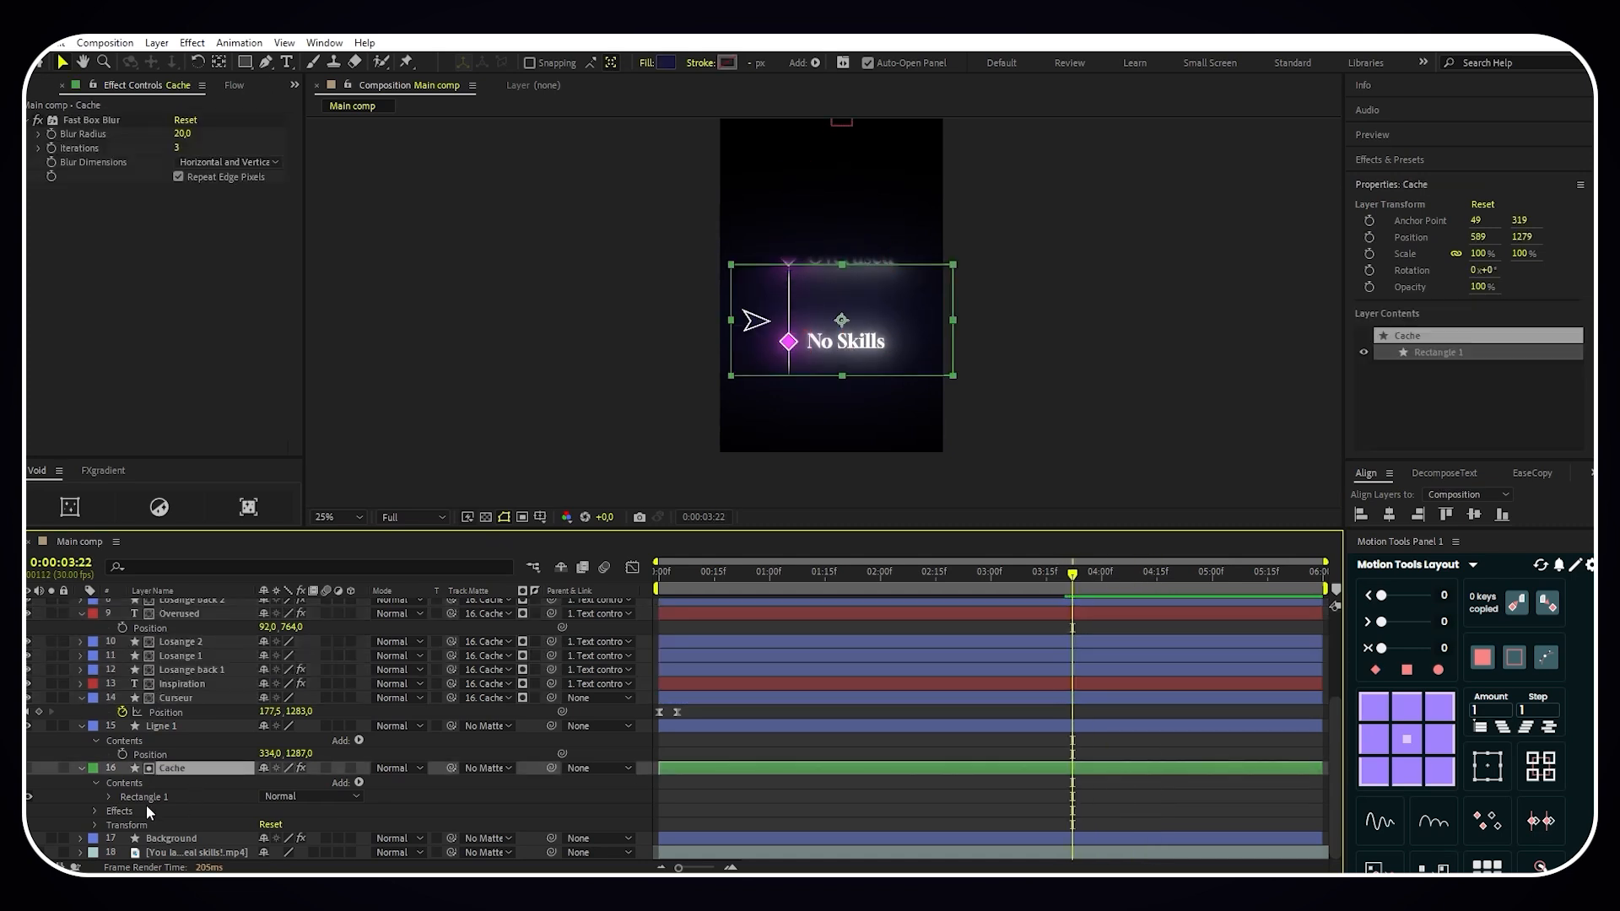
left_click(108, 798)
left_click(123, 809)
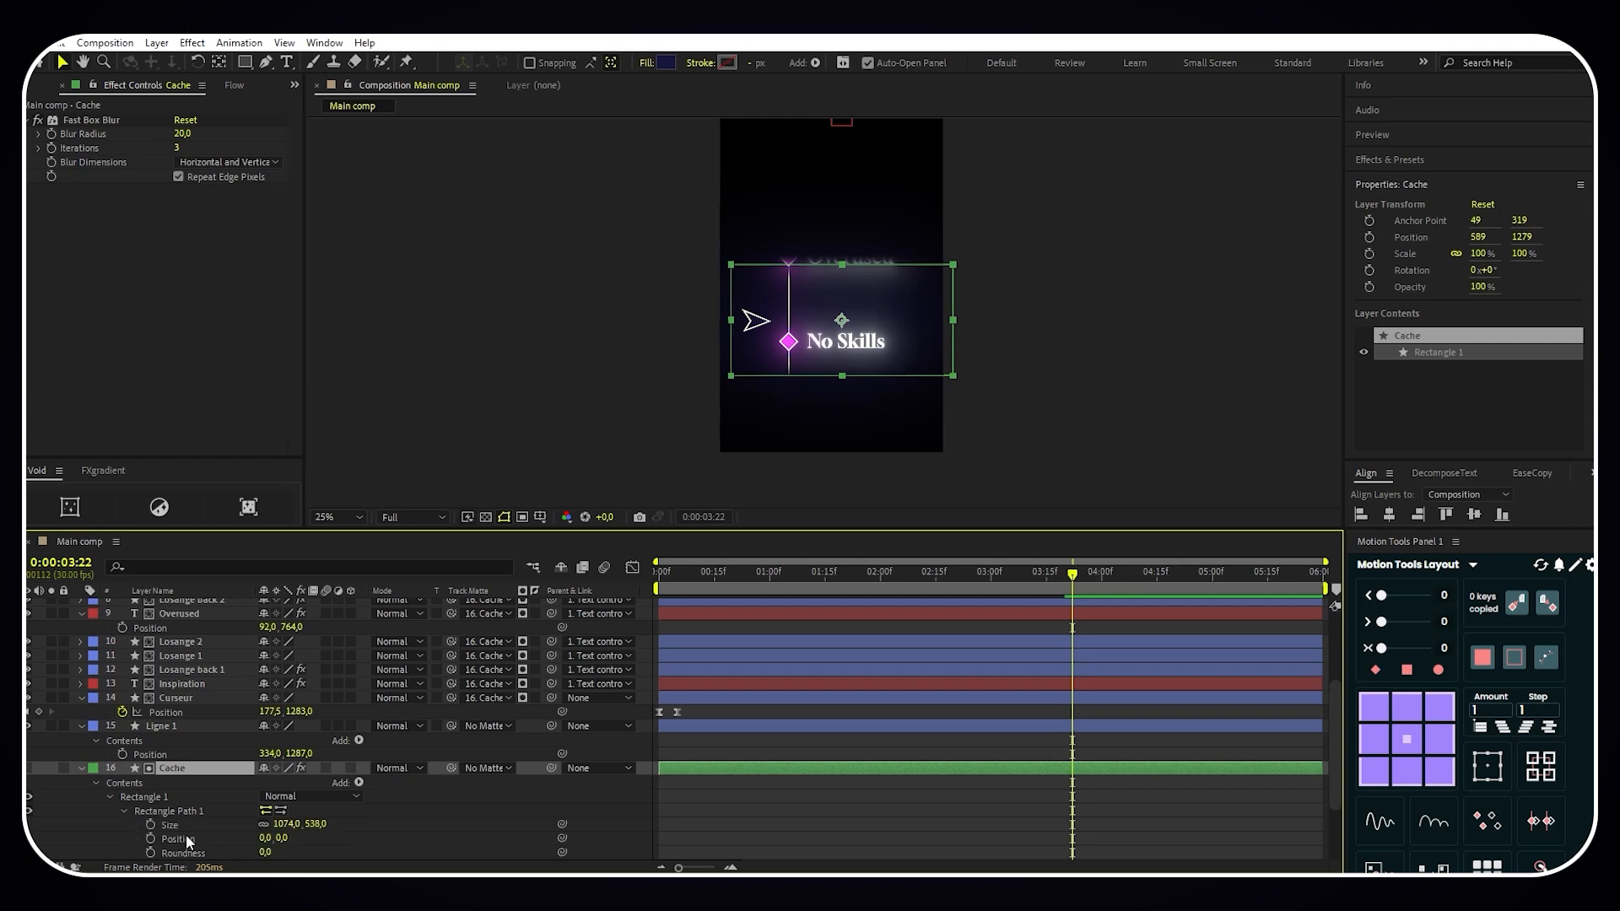
mouse_move(287, 824)
left_mouse_down()
mouse_move(443, 825)
mouse_move(300, 825)
left_mouse_up()
left_click(578, 287)
left_click_drag(578, 287, 575, 318)
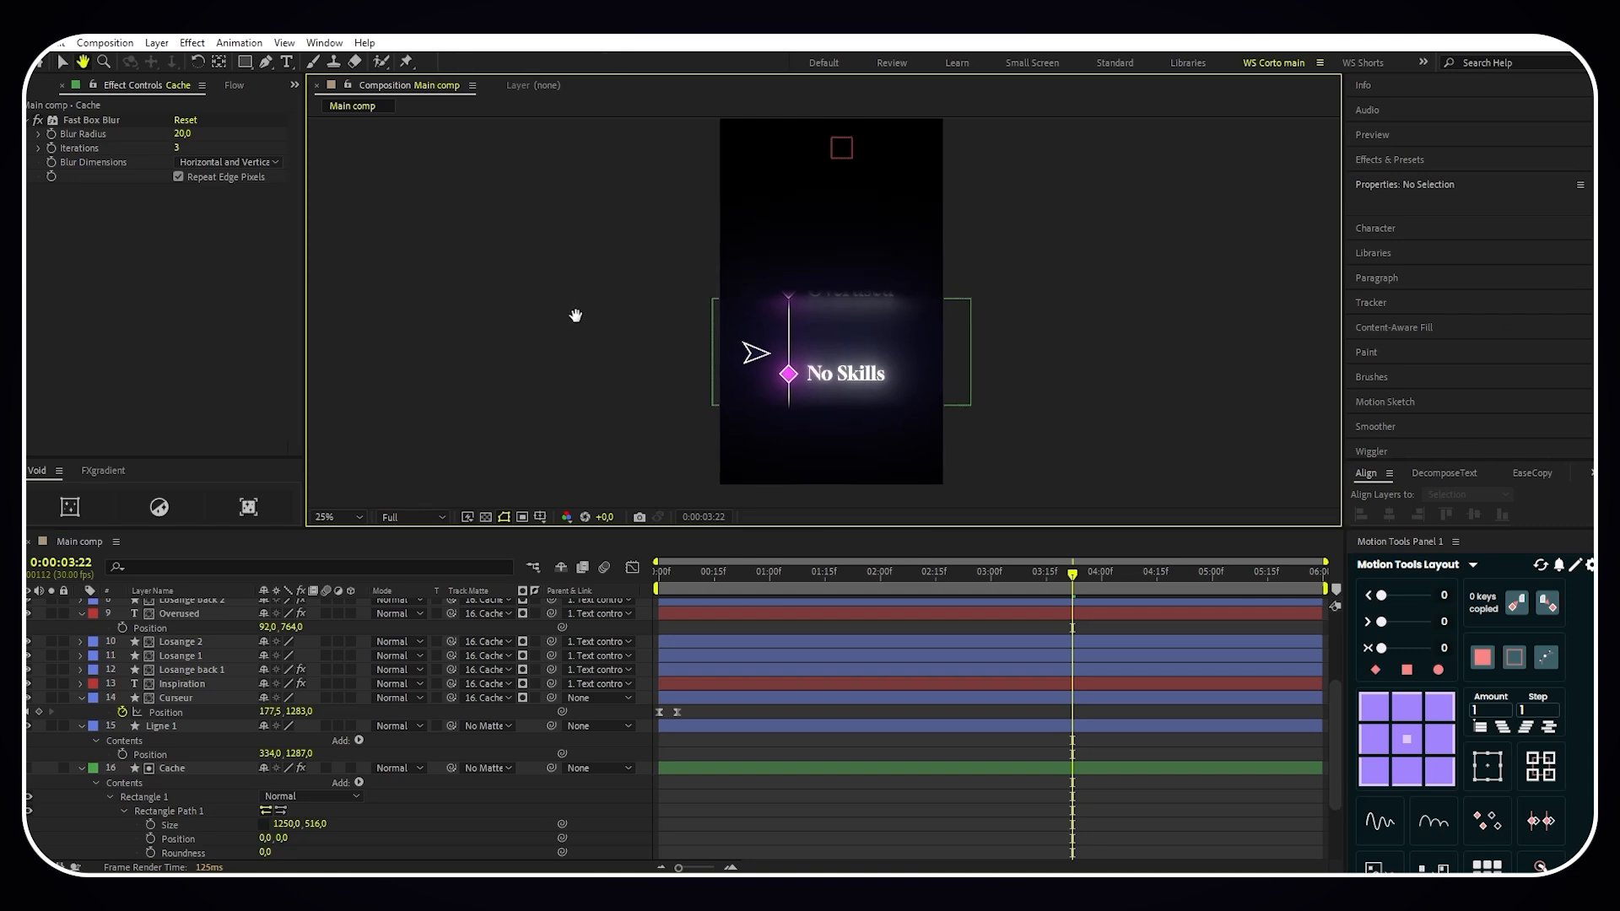
- Preview the masked text animation from the start of the composition
left_click_drag(1072, 577, 481, 597)
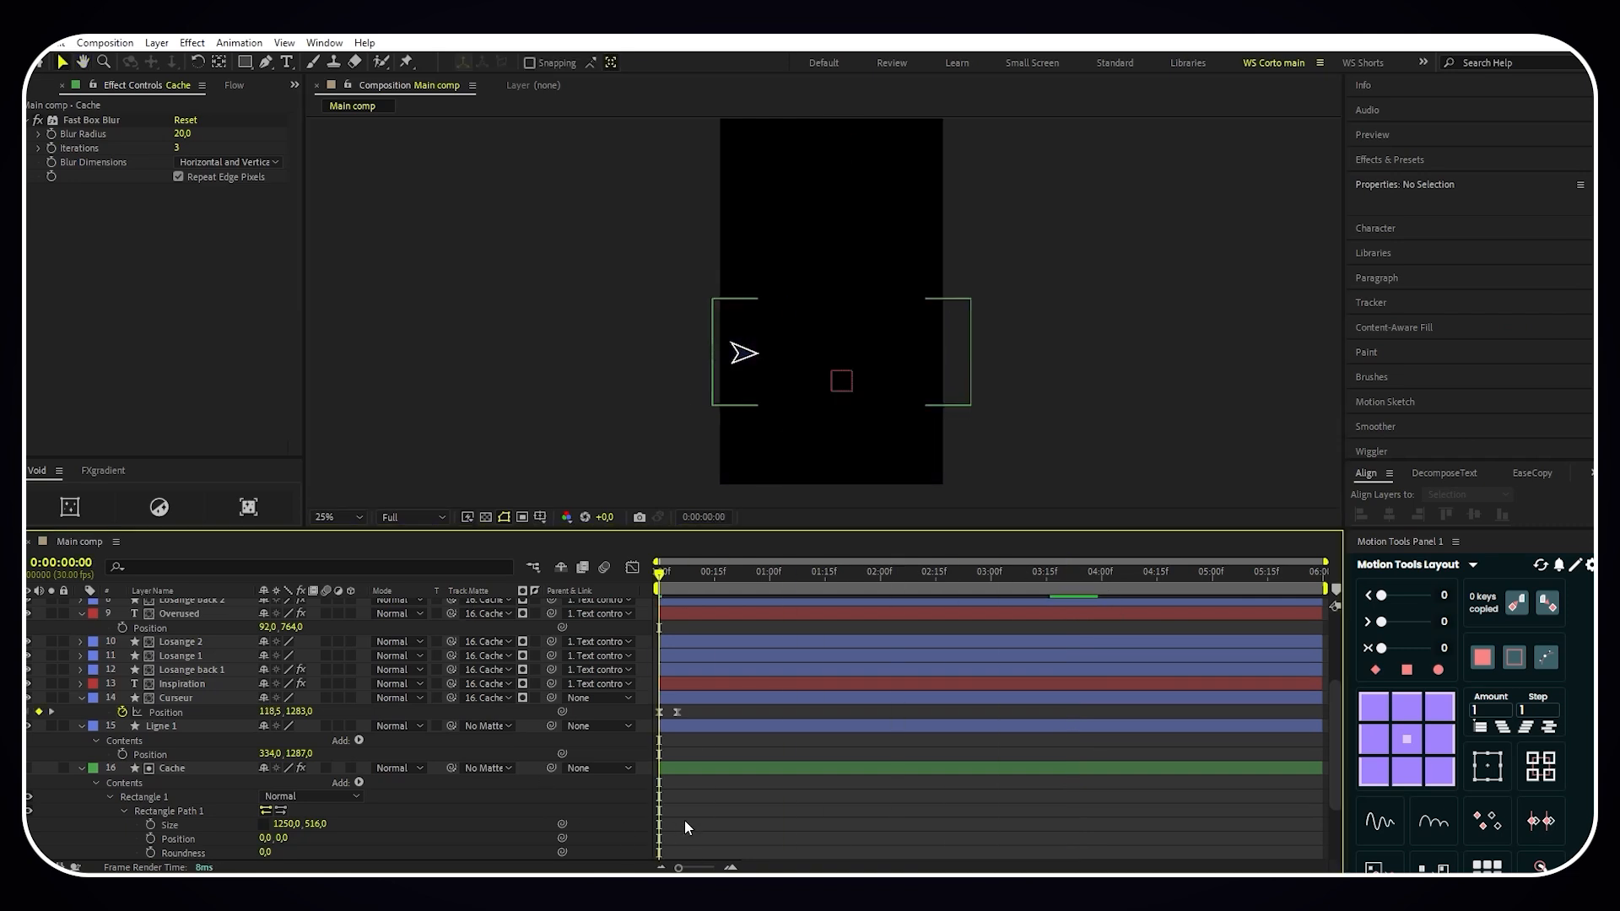
key("space")
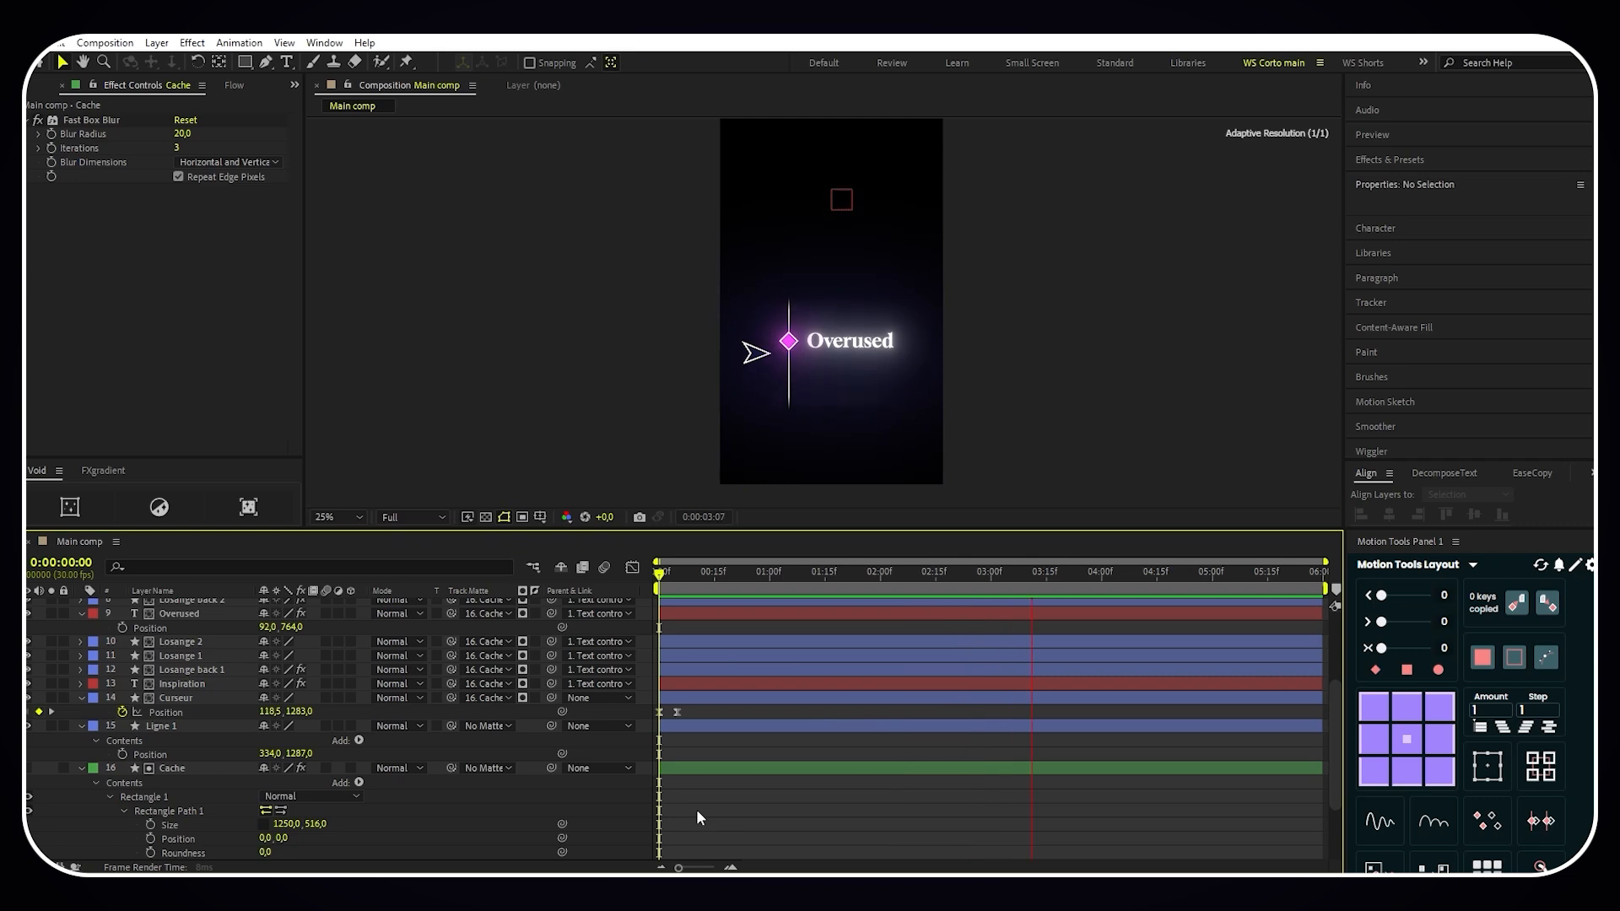
key("space")
- Trim Inspiration, Losange back 1, Losange 1 and Losange 2 to start at 0:00:00:05 and end at 0:00:02:20
scroll(666, 709, "up", 4)
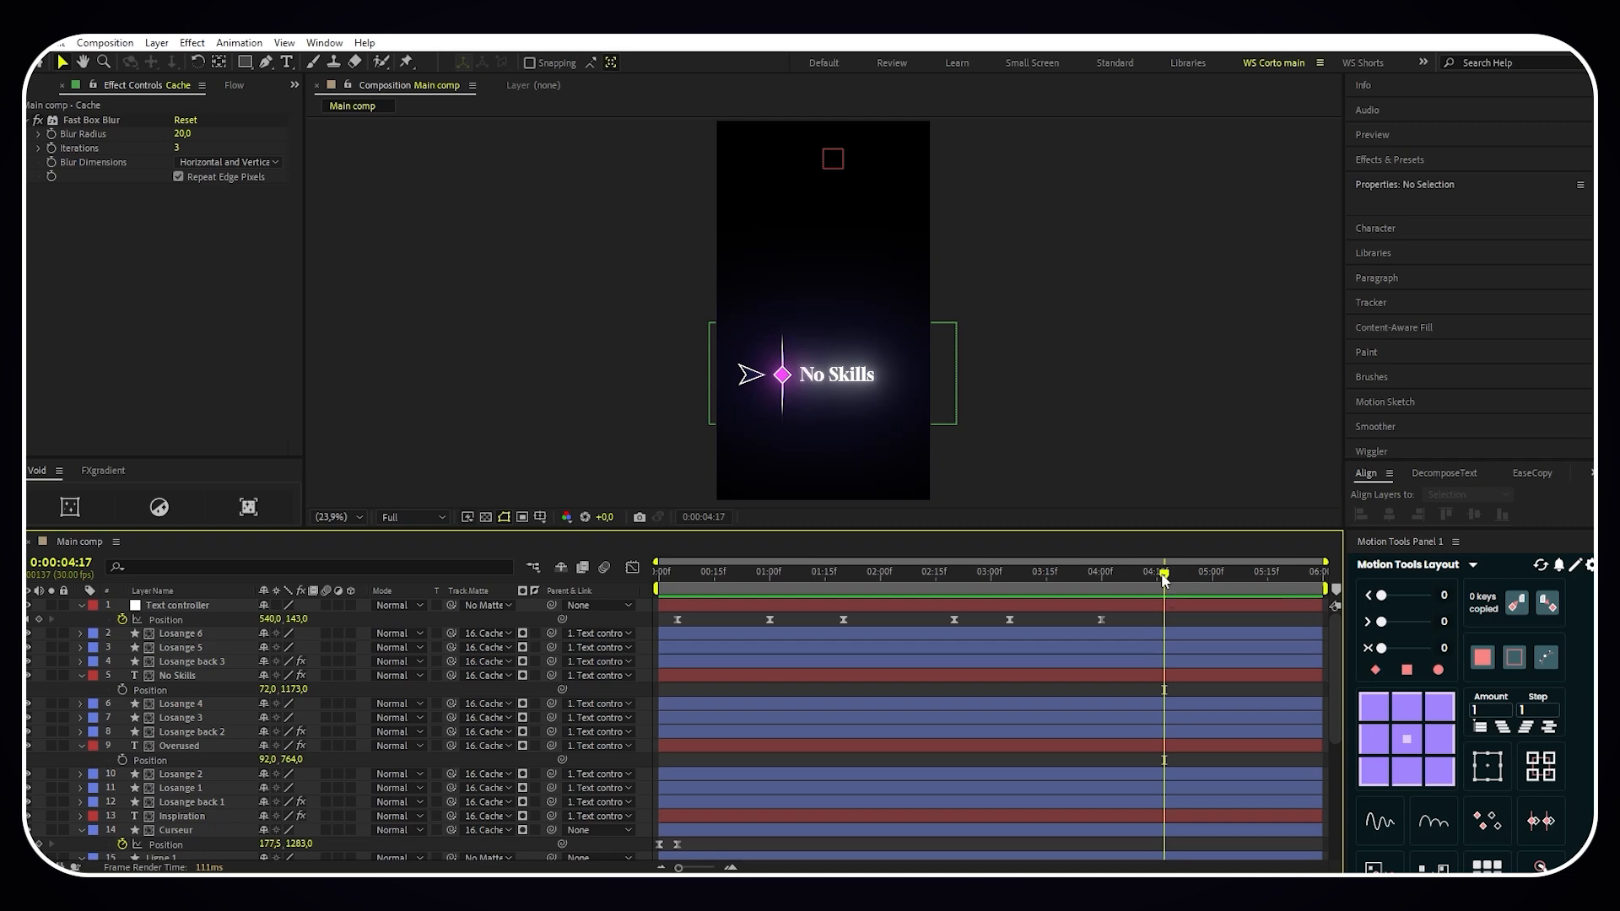
left_click_drag(1165, 577, 682, 597)
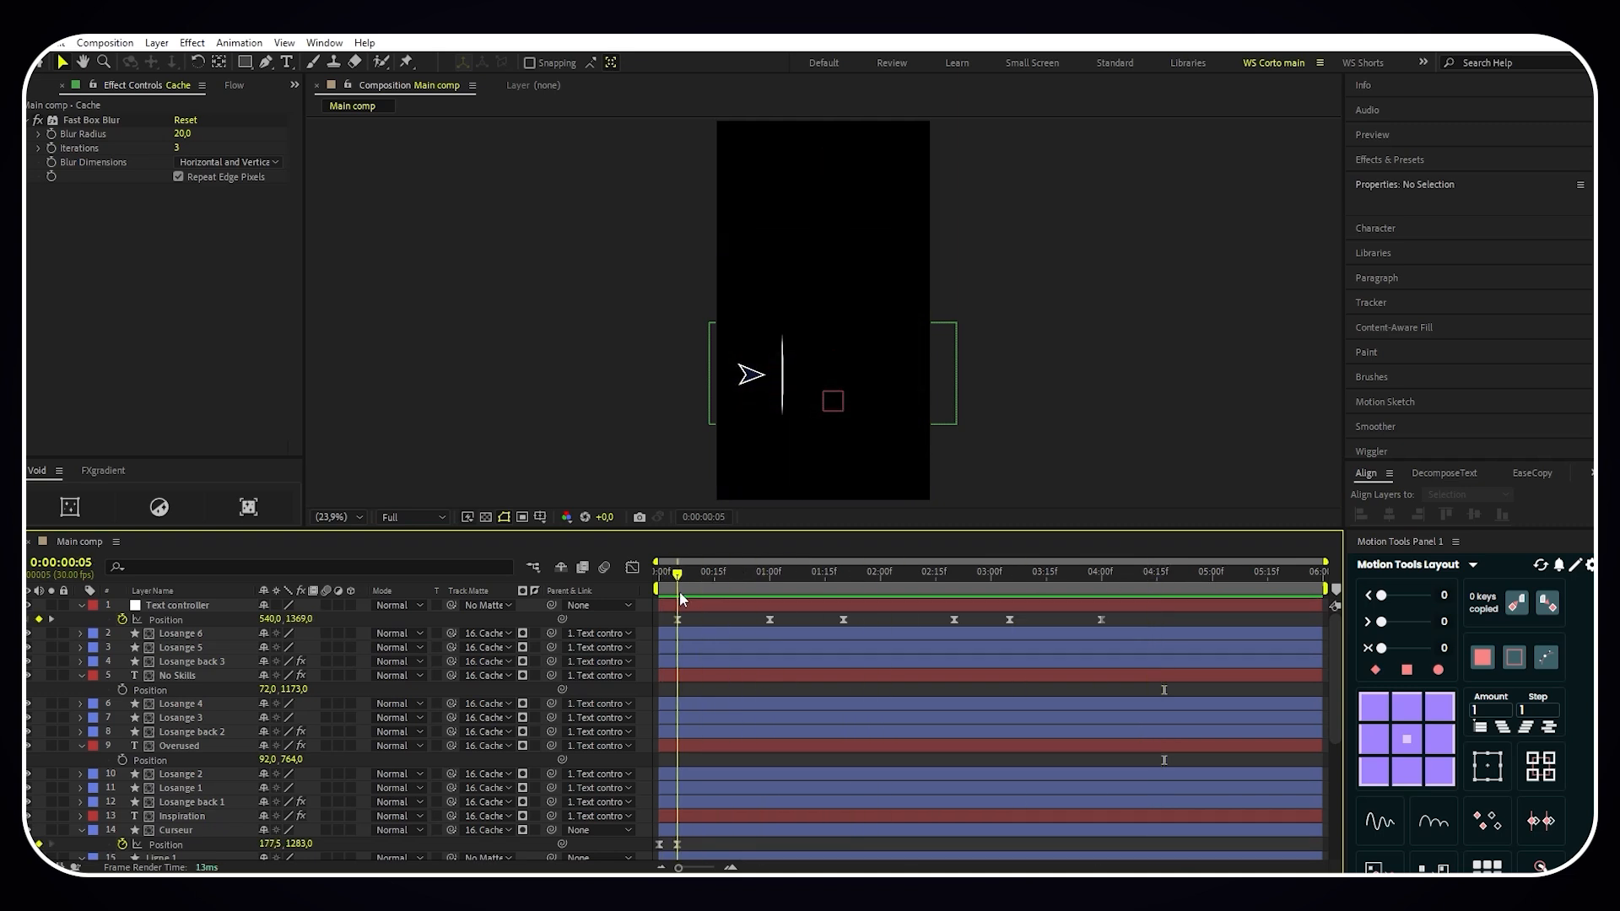
left_click(685, 817)
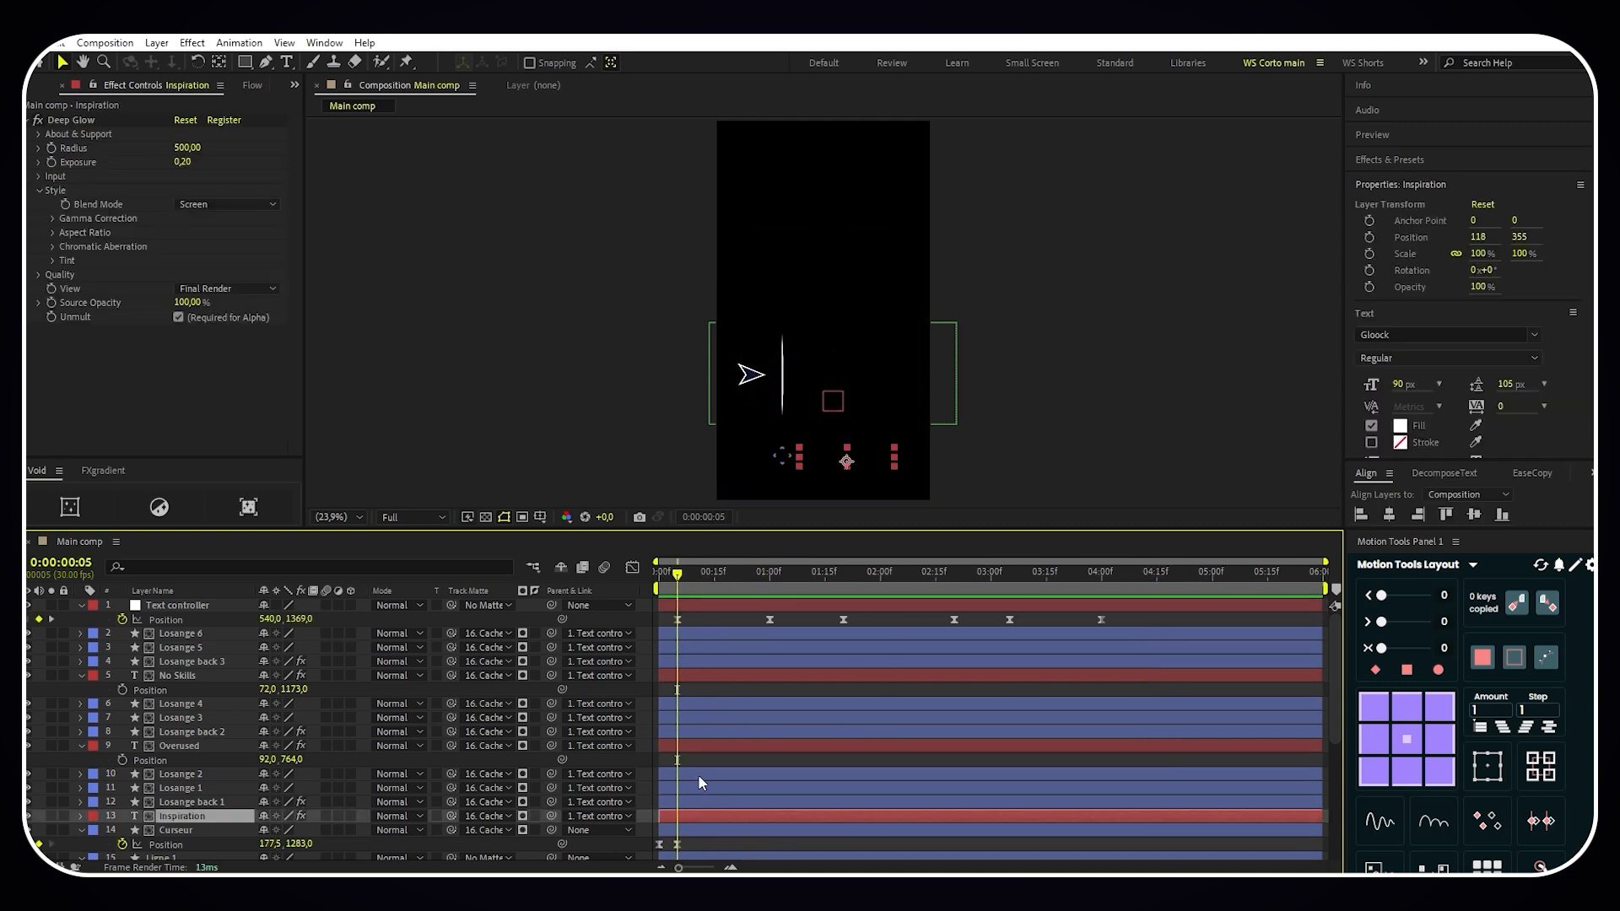
left_click(697, 774, "shift")
left_click_drag(660, 773, 677, 773)
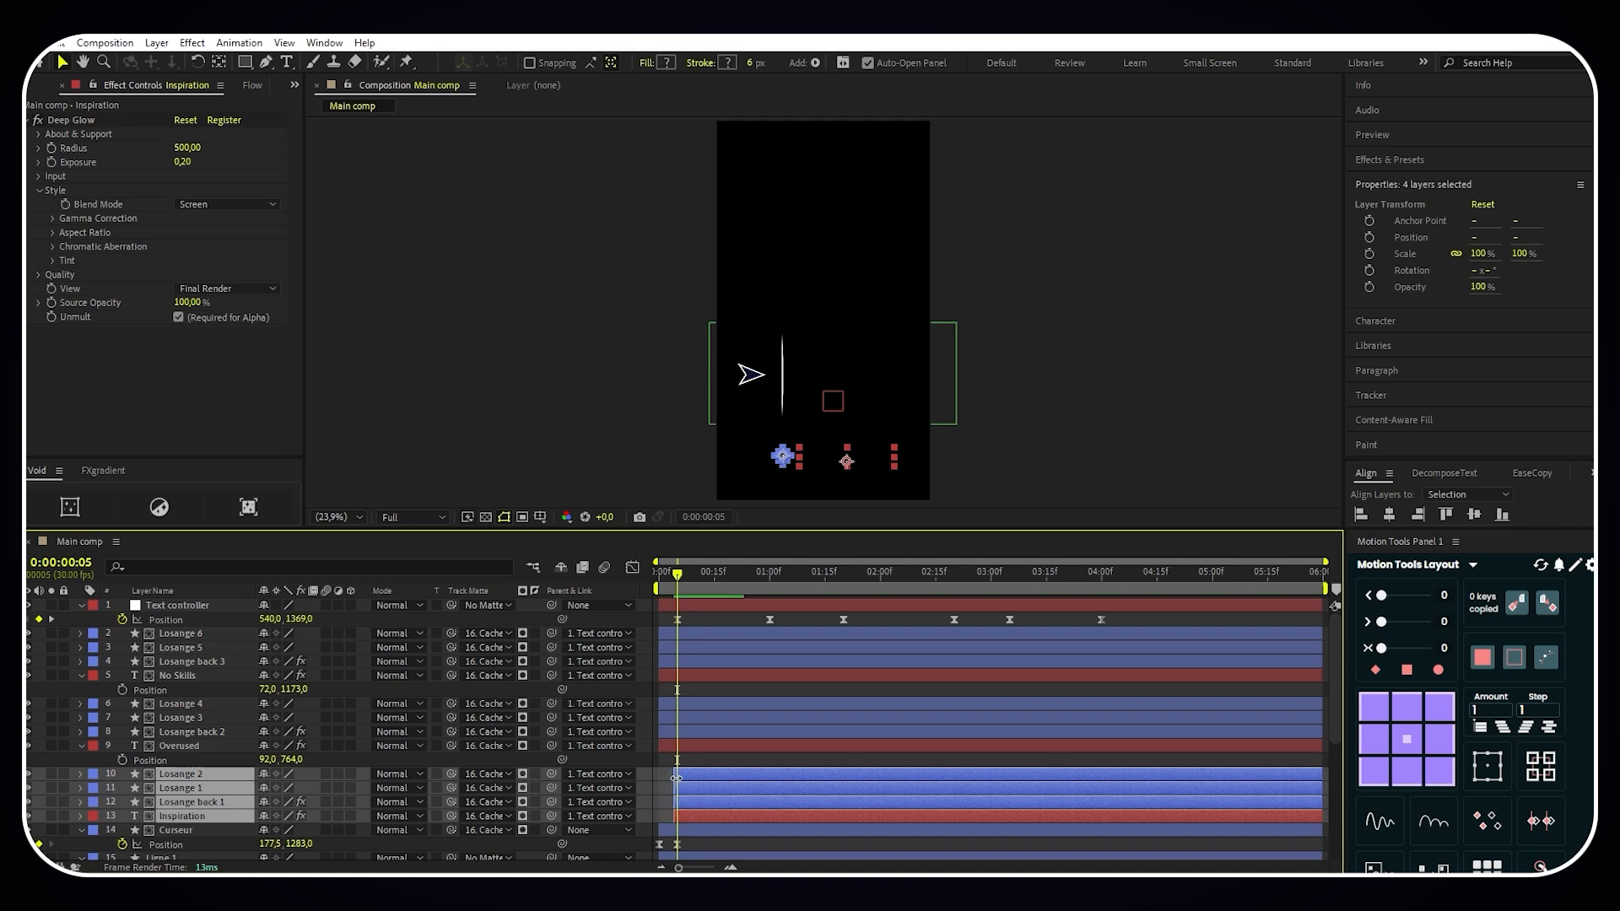
left_click_drag(676, 574, 955, 577)
left_click_drag(1322, 782, 954, 782)
- Trim Overused, Losange back 2, Losange 3 and Losange 4 to start at 0:00:01:20 and end at 0:00:04:00
left_click_drag(952, 579, 843, 577)
left_click(824, 744)
left_click(823, 704, "shift")
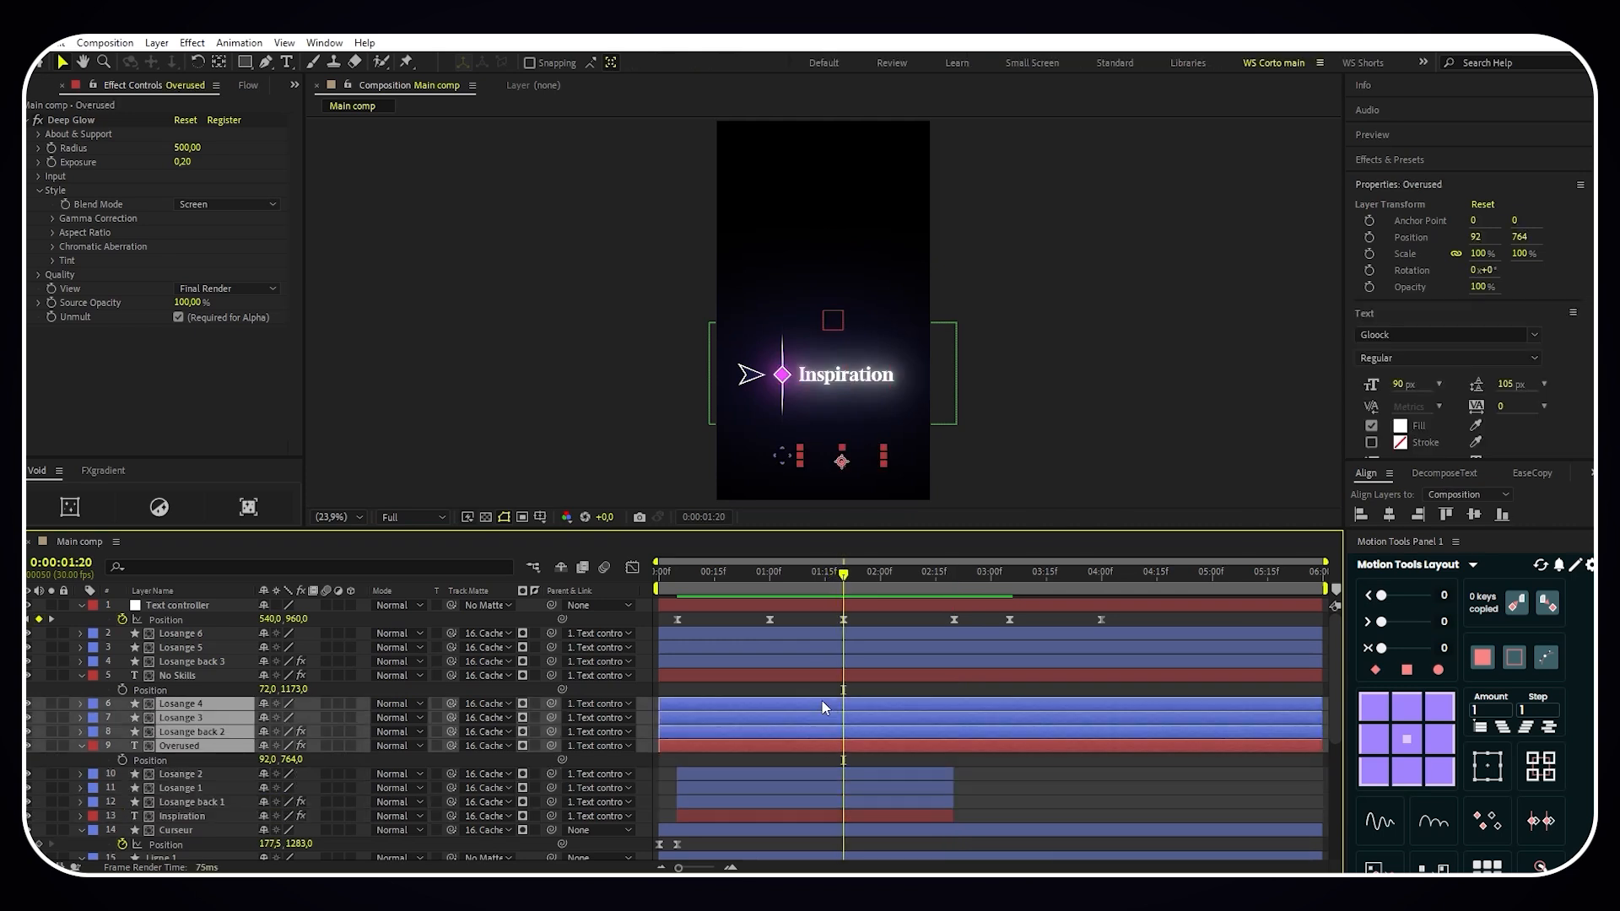
left_click_drag(660, 709, 842, 709)
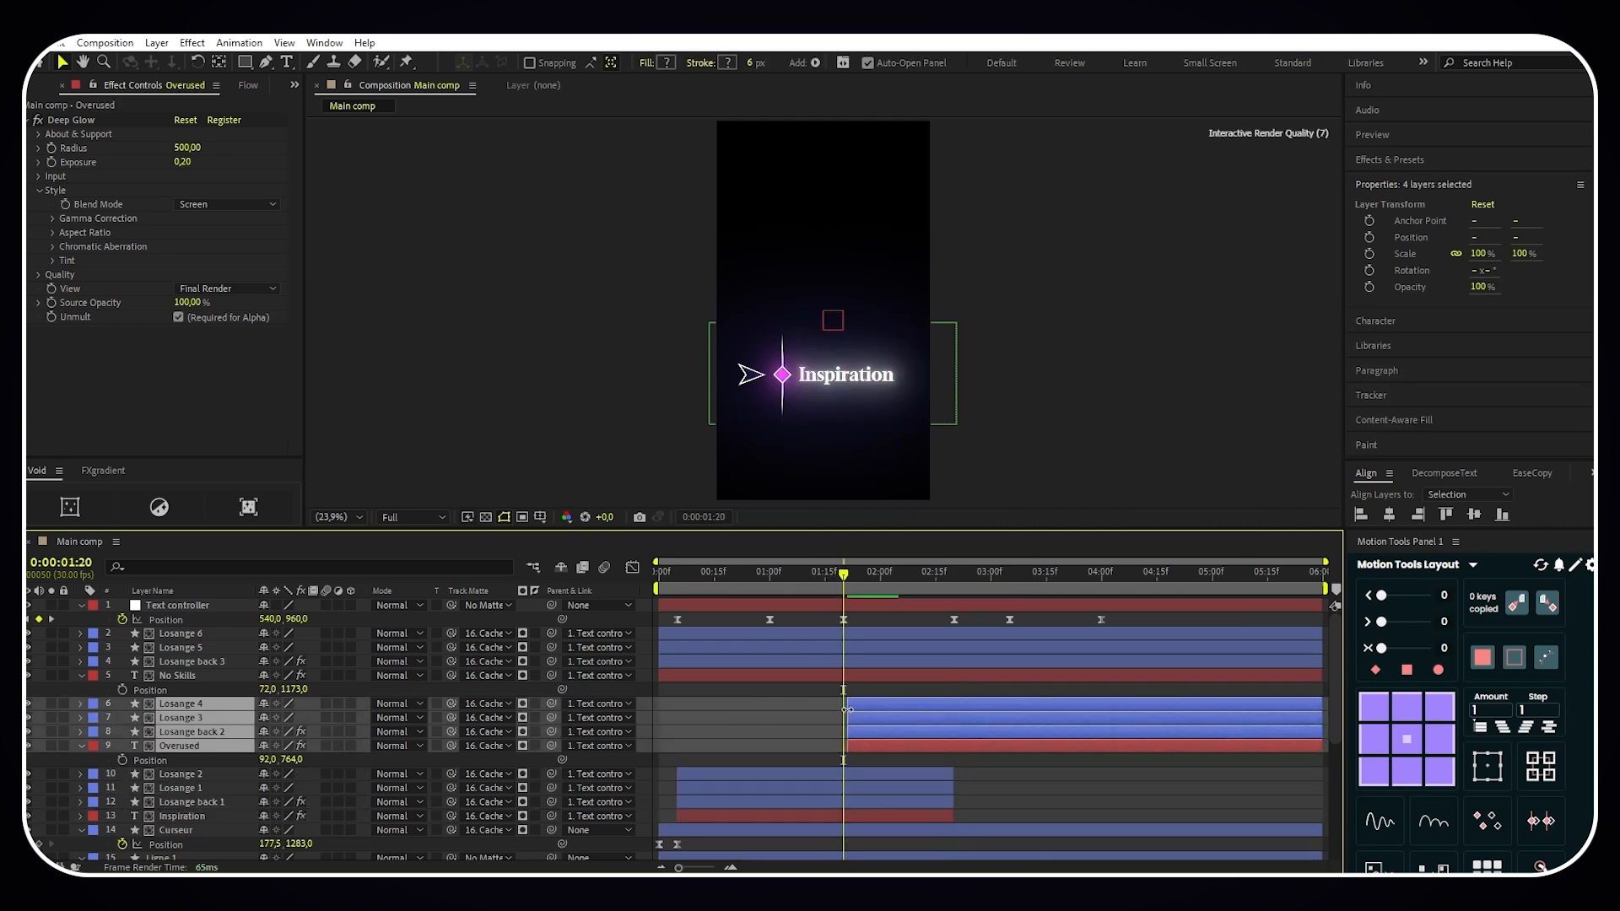
left_click_drag(843, 575, 1101, 586)
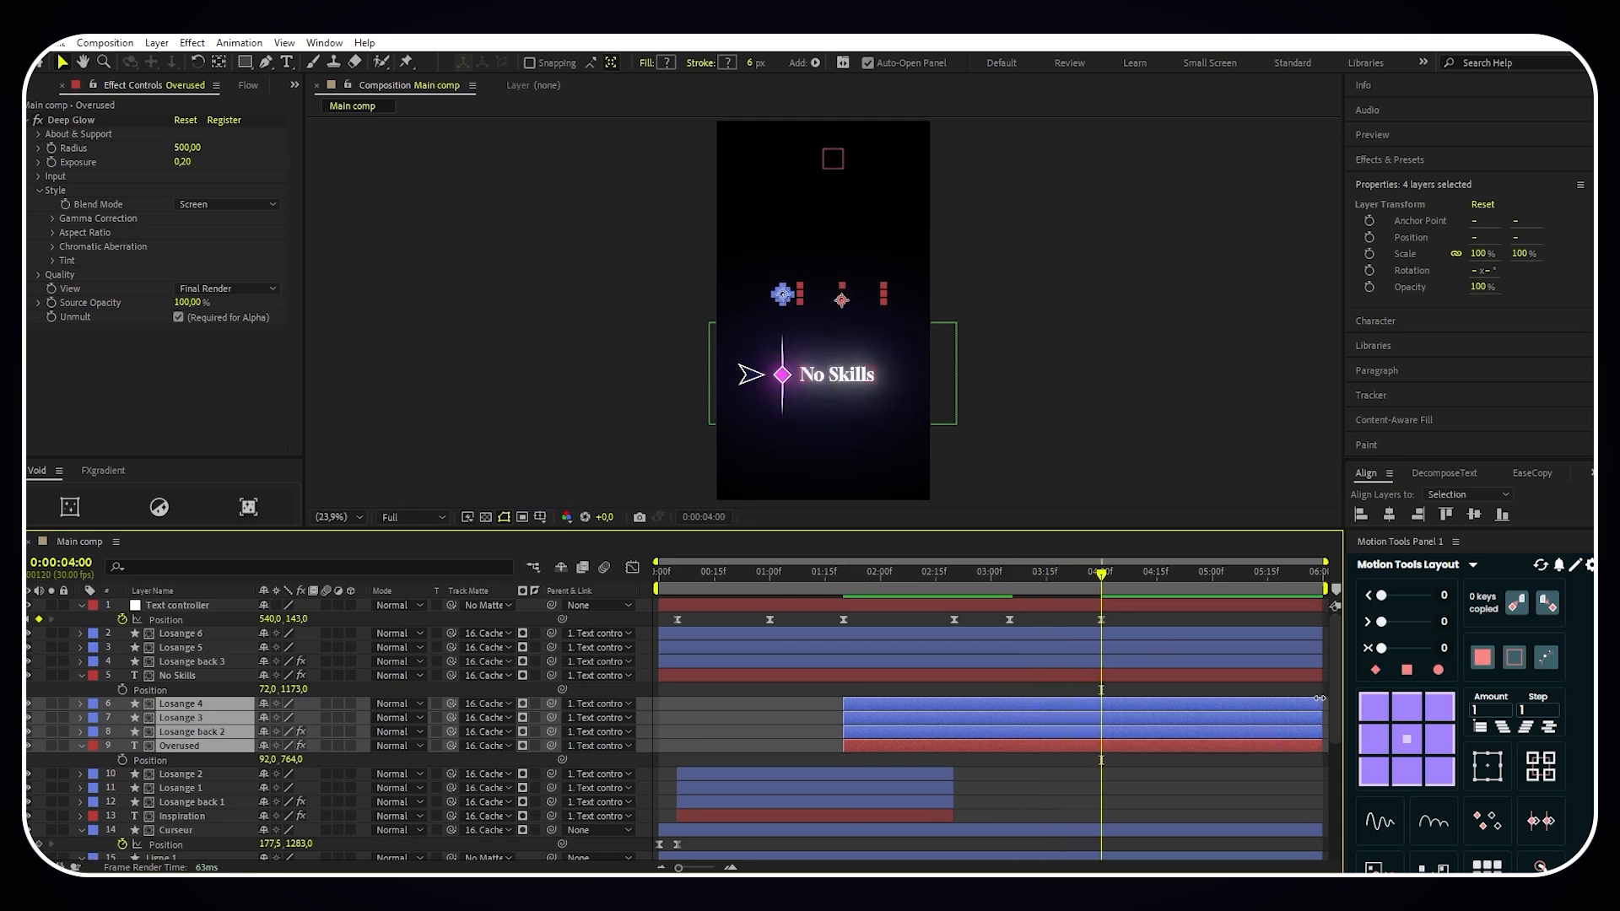
left_click_drag(1321, 702, 1101, 703)
- Trim No Skills, Losange back 3, Losange 5 and Losange 6 to start at 0:00:03:05
left_click(951, 581)
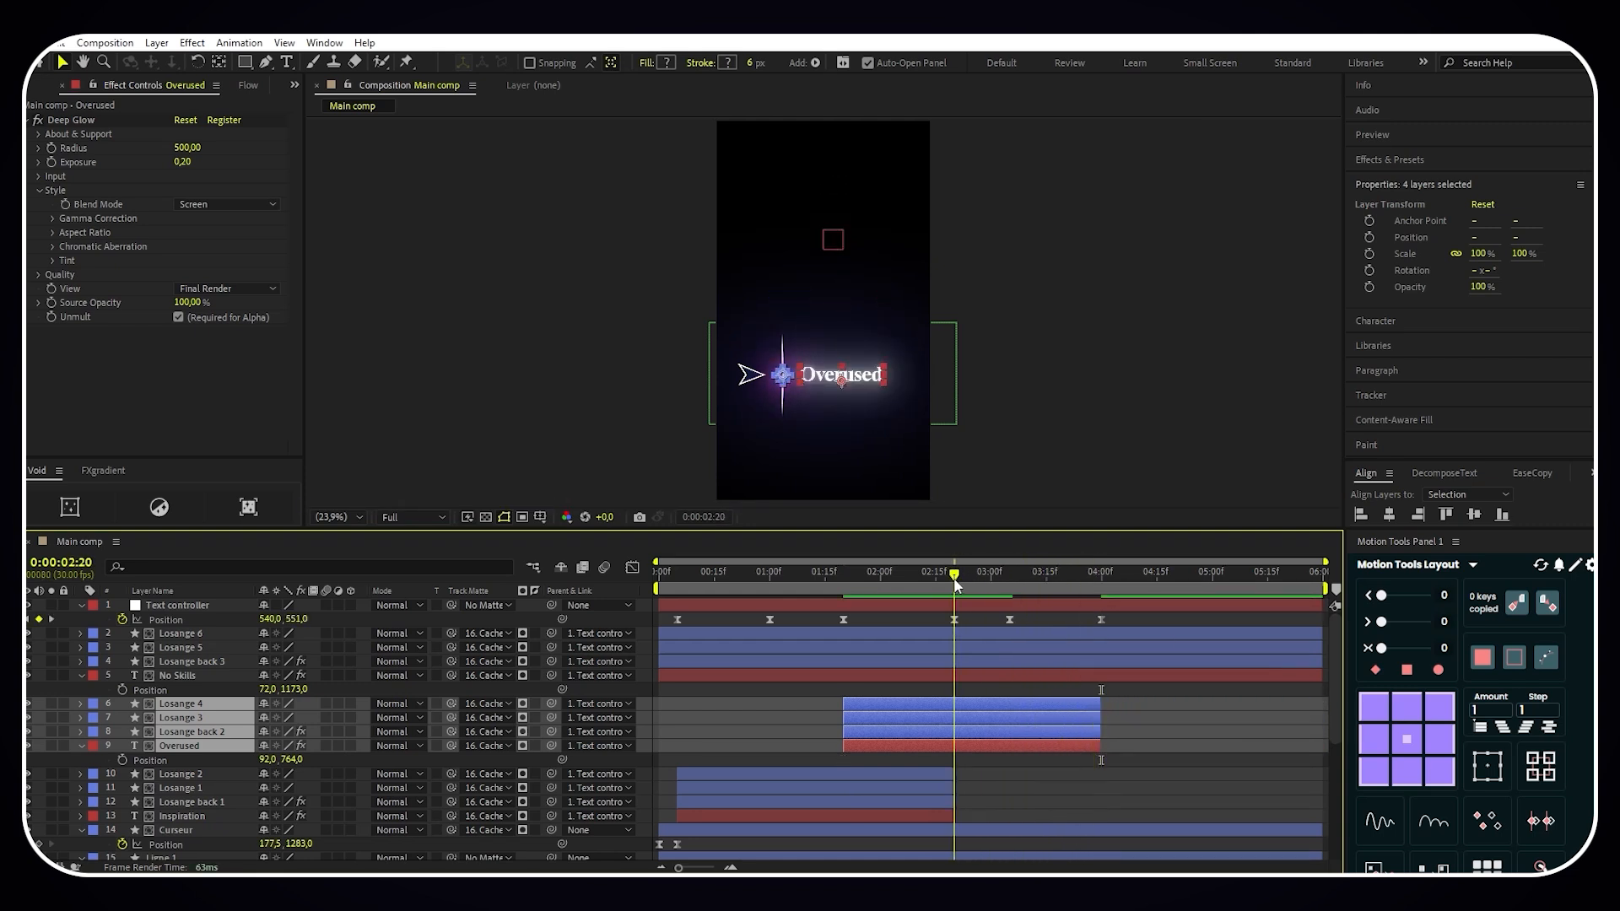
left_click_drag(954, 585, 1009, 581)
left_click(979, 675)
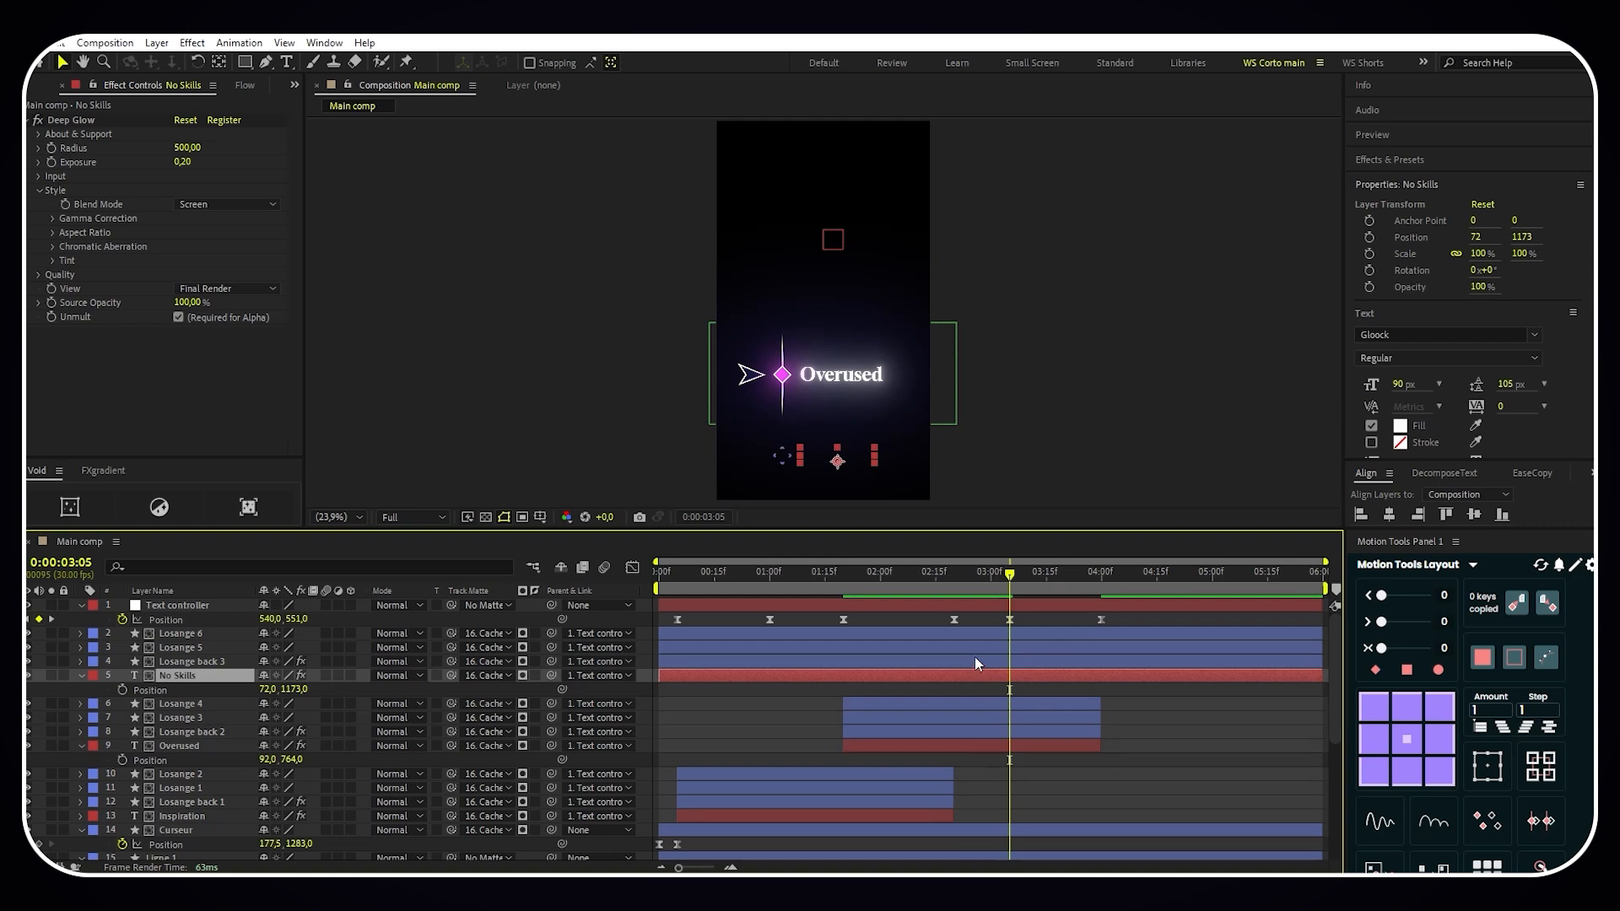
left_click(971, 634, "shift")
key("alt+bracketleft")
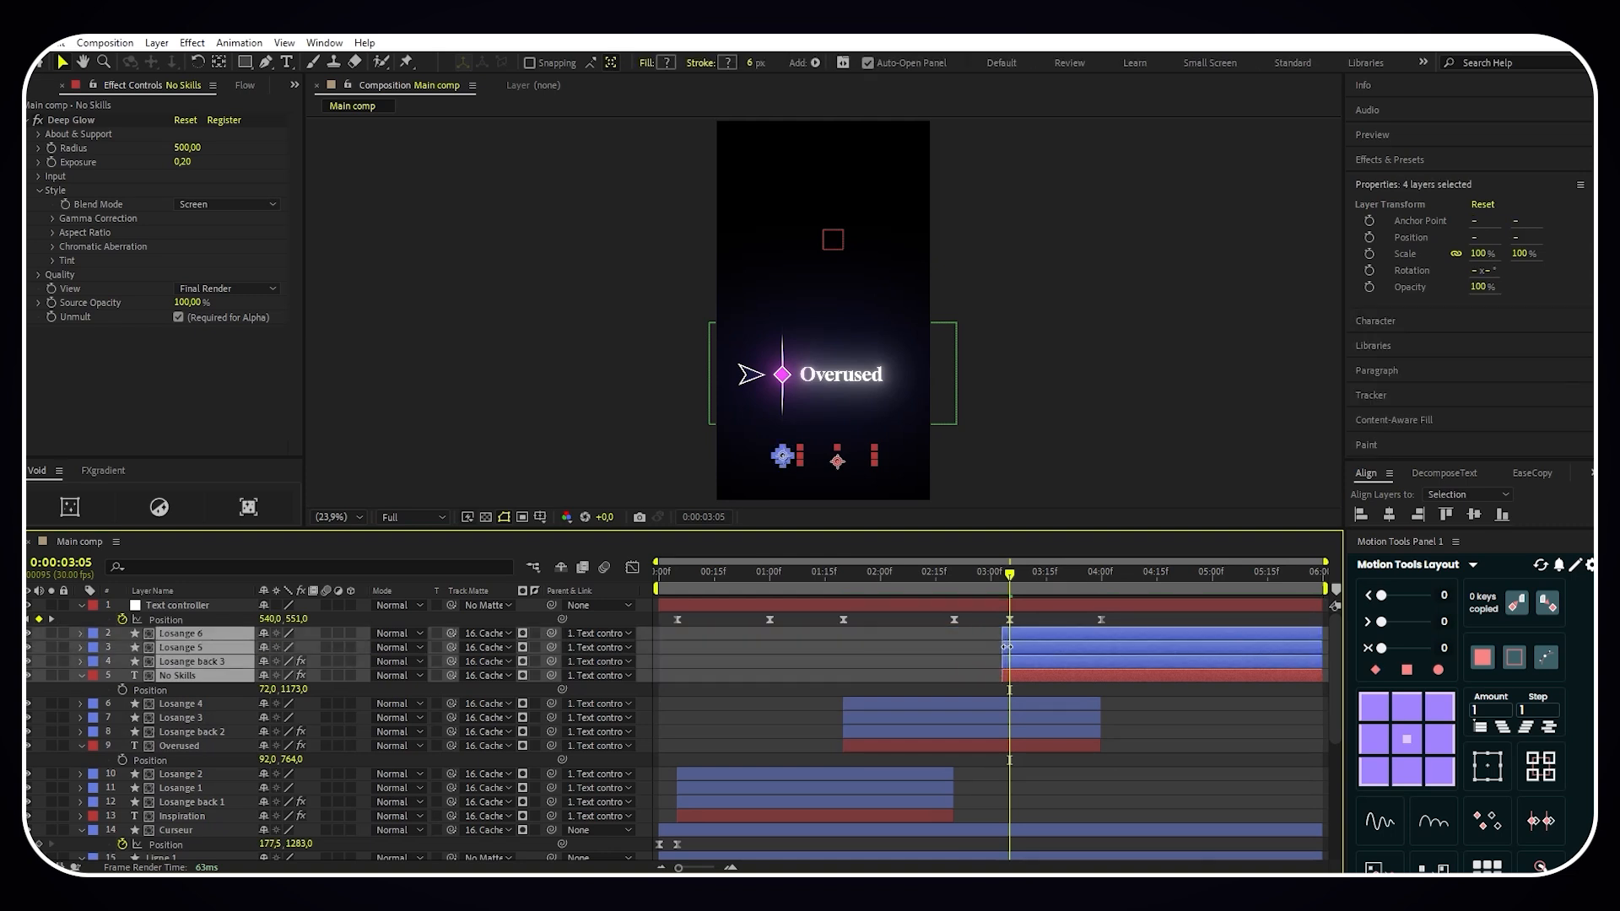
- Deselect the layers and collapse the properties of Overused, No Skills and Inspiration
key("F2")
left_click(79, 745)
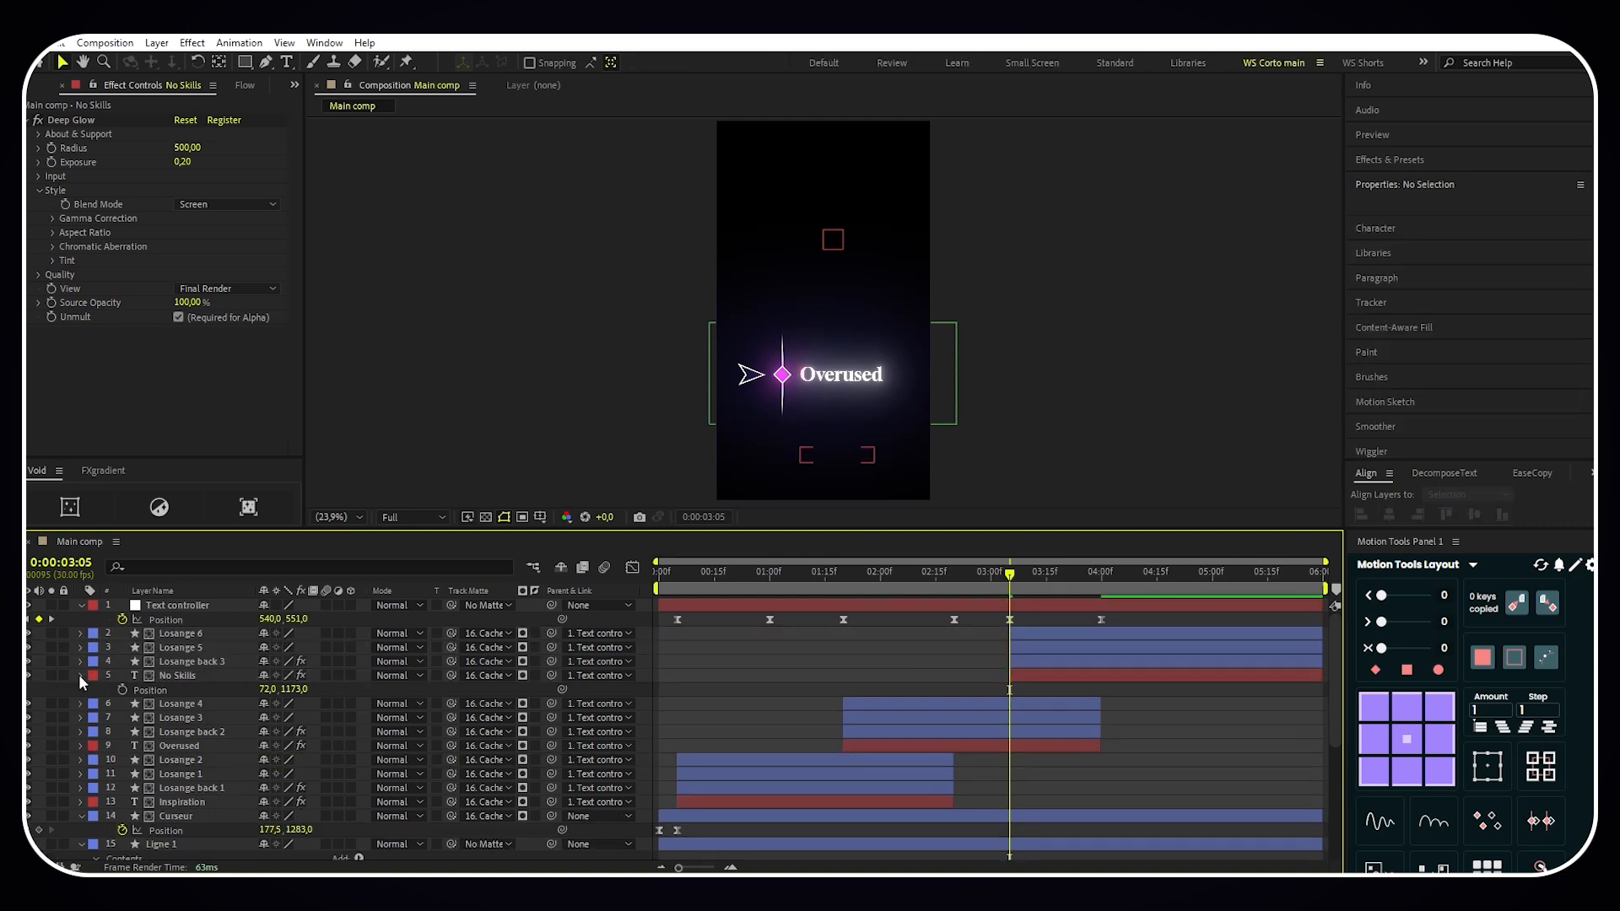
left_click(80, 675)
left_click(80, 802)
- Draw a straight horizontal line with the Pen tool just below the No Skills text, spanning its full width, at 0:00:04:10
left_click_drag(1028, 575, 1140, 575)
scroll(847, 418, "up", 3)
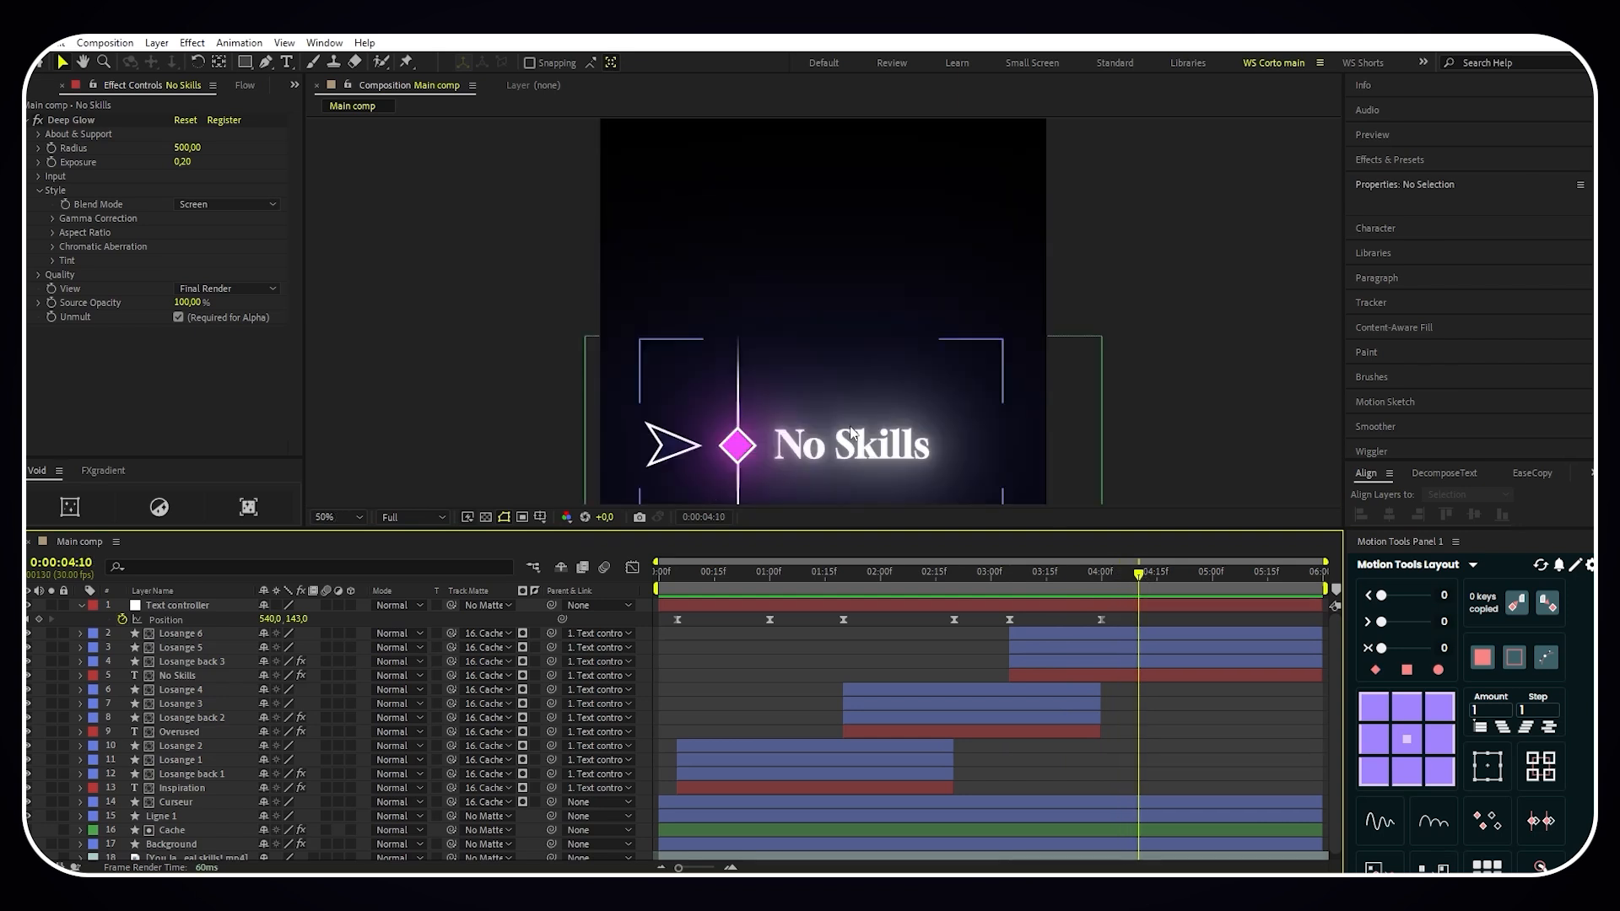
middle_click(862, 422)
scroll(888, 426, "up", 1)
left_click_drag(896, 429, 902, 267)
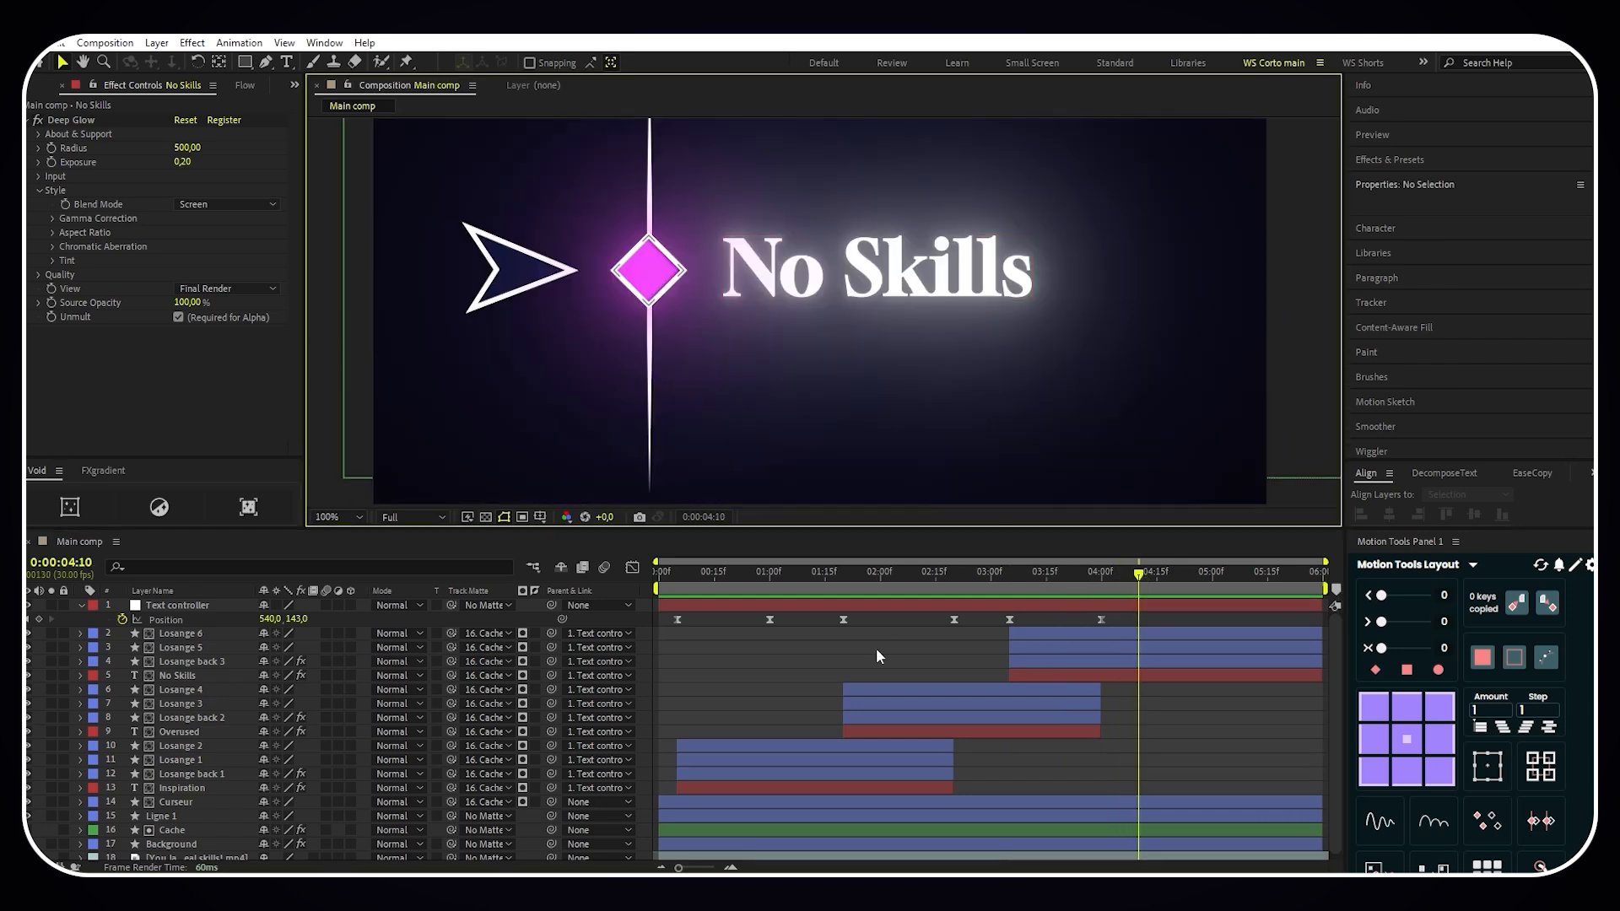
left_click(876, 650)
key("g")
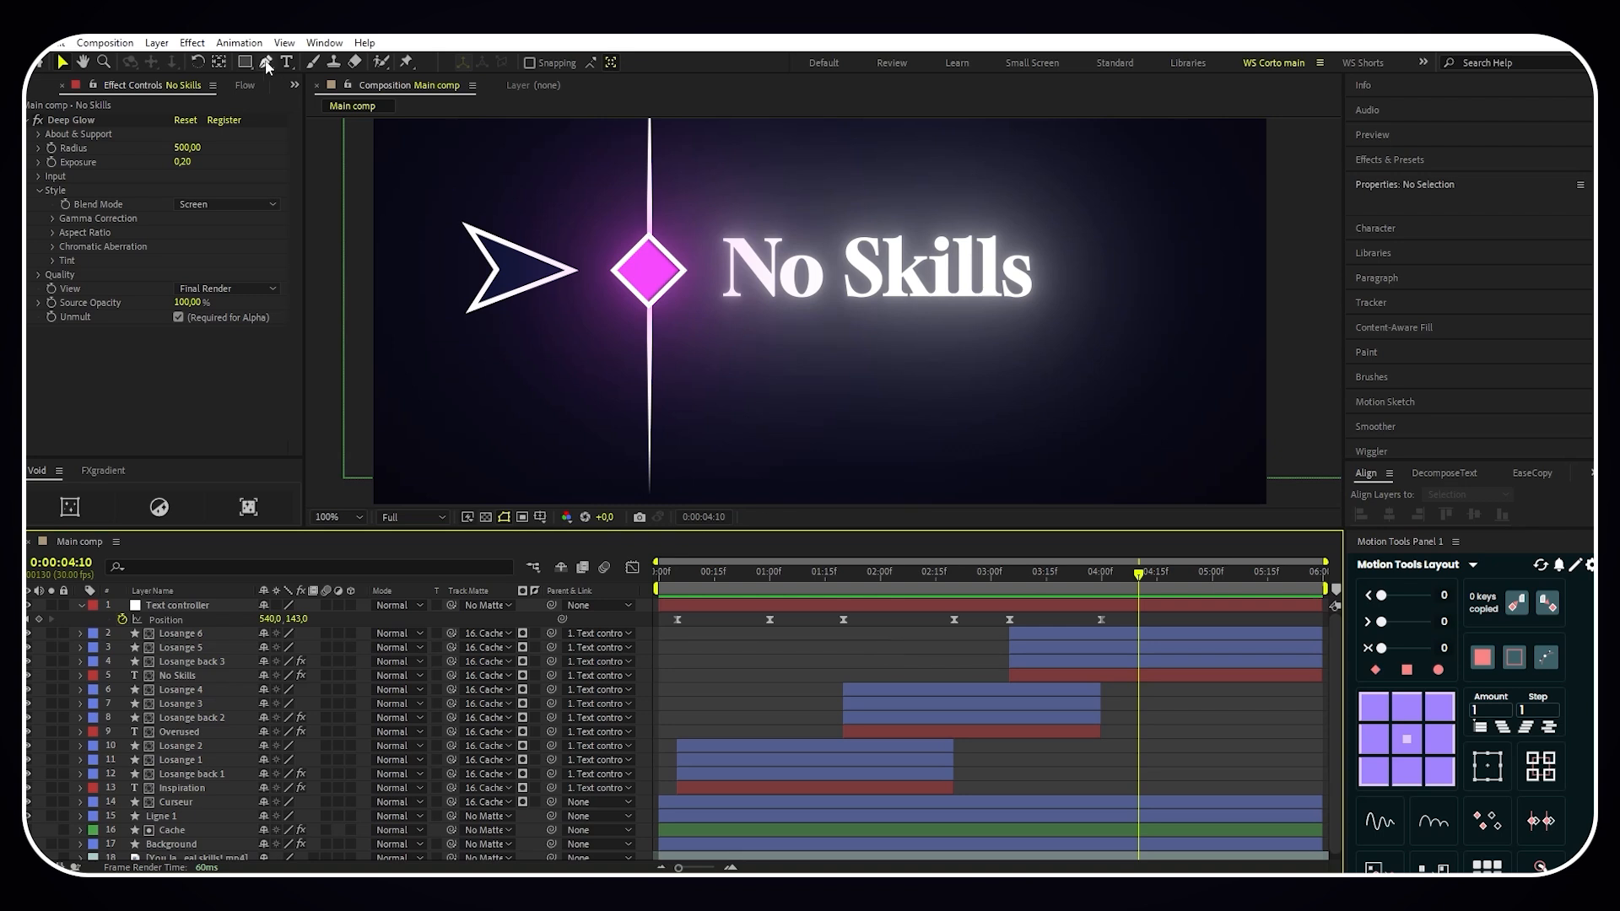
left_click(721, 310)
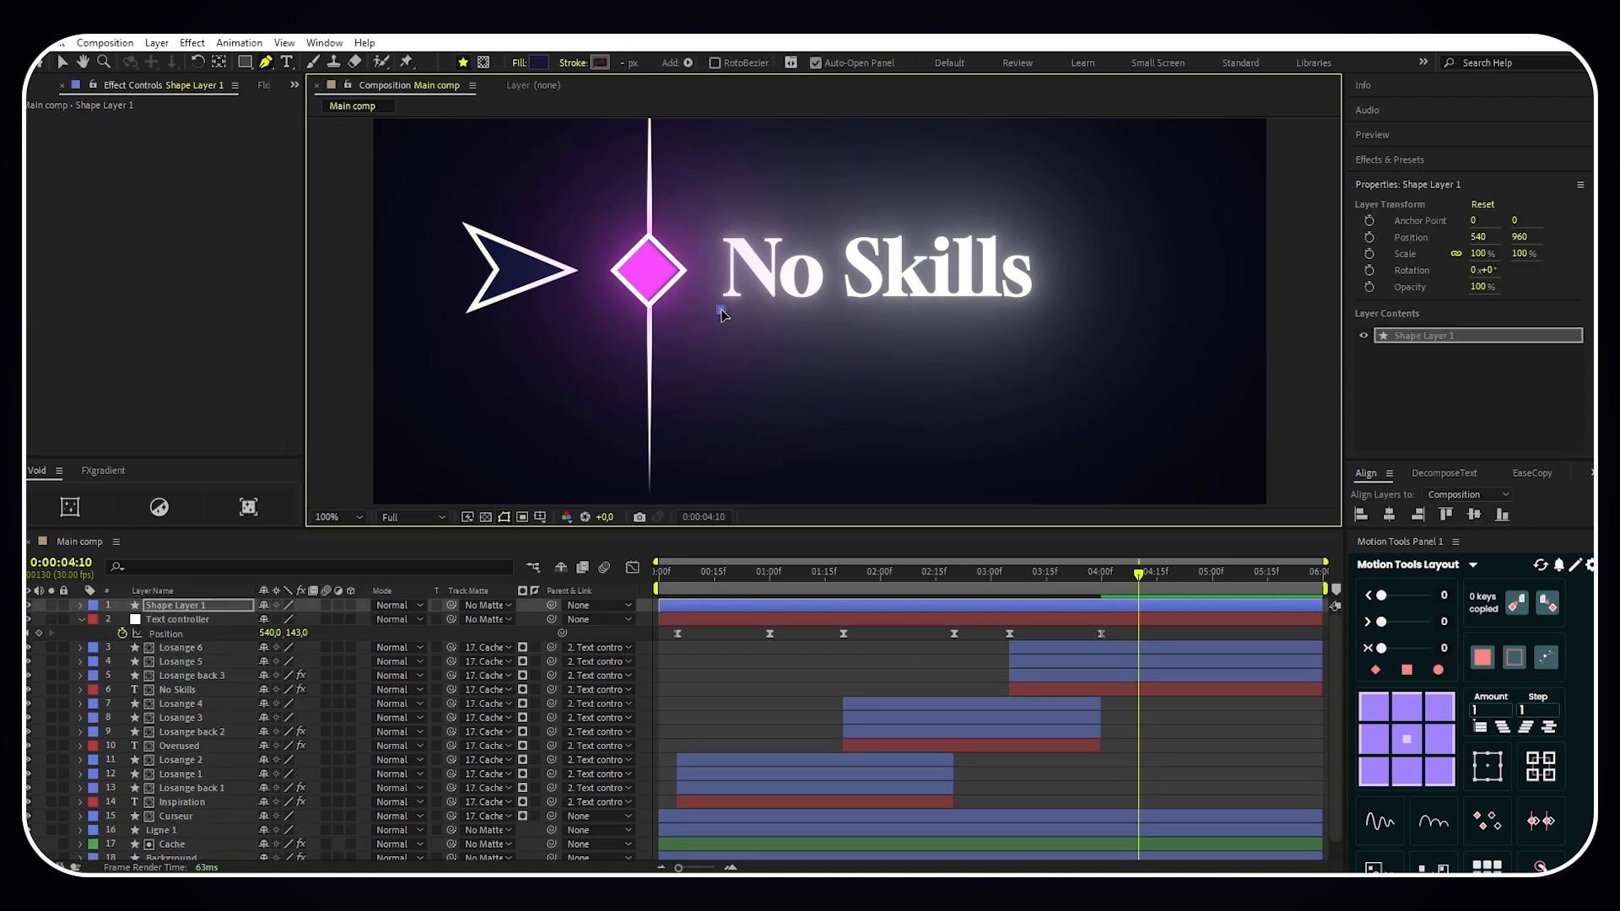
left_click(1031, 309)
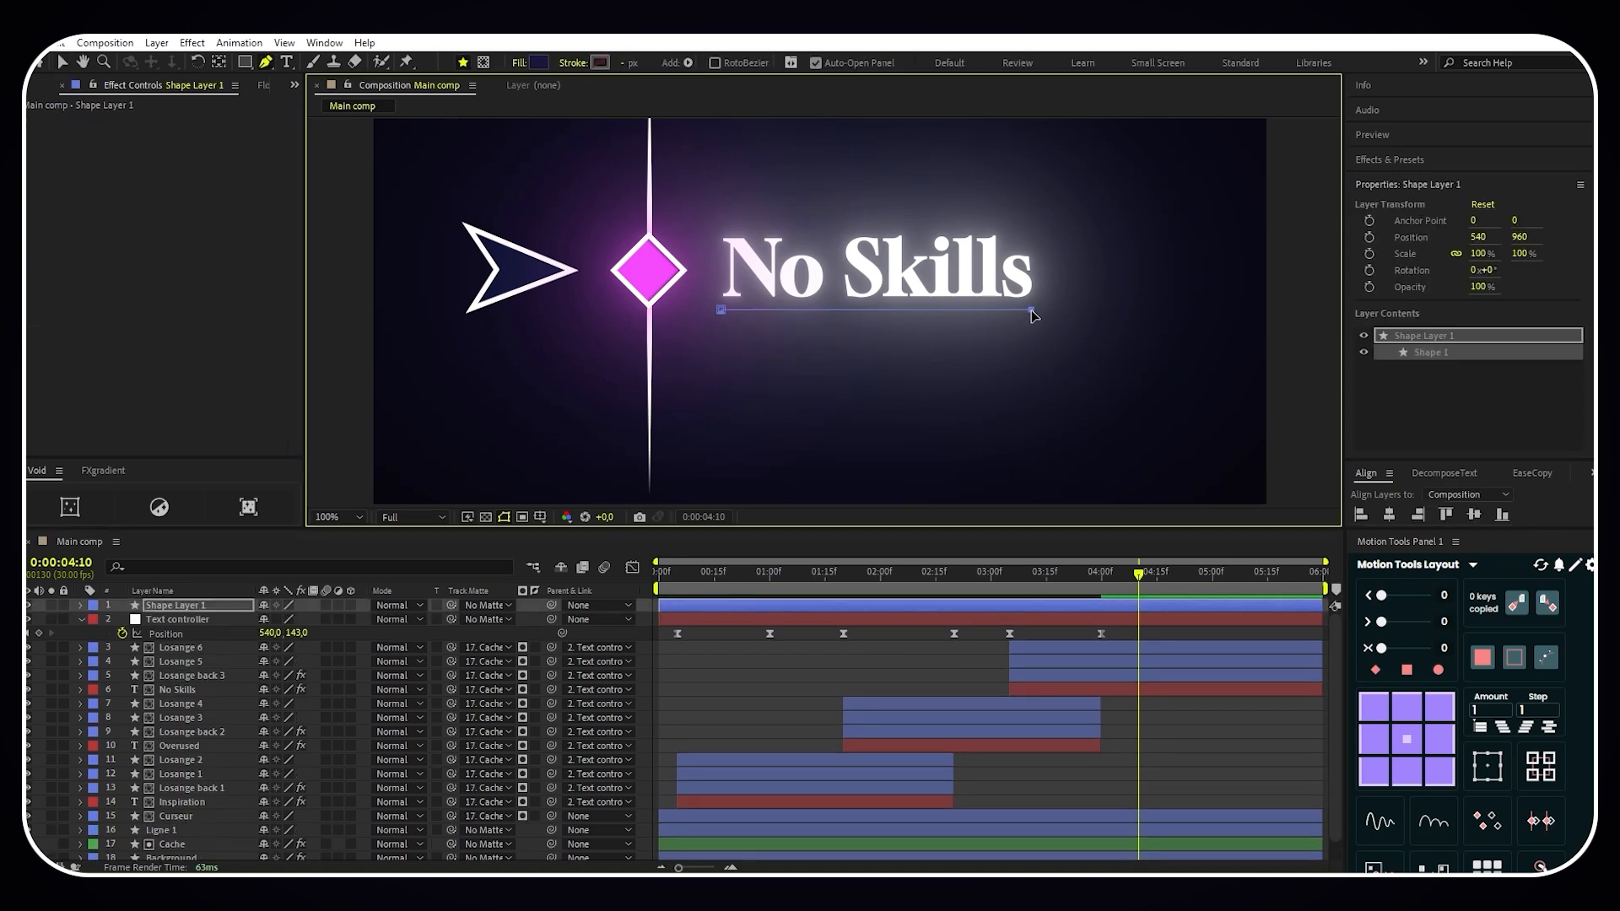
- Remove the underline shape's fill and give it a solid color stroke
left_click(521, 63)
left_click(731, 416)
left_click(762, 501)
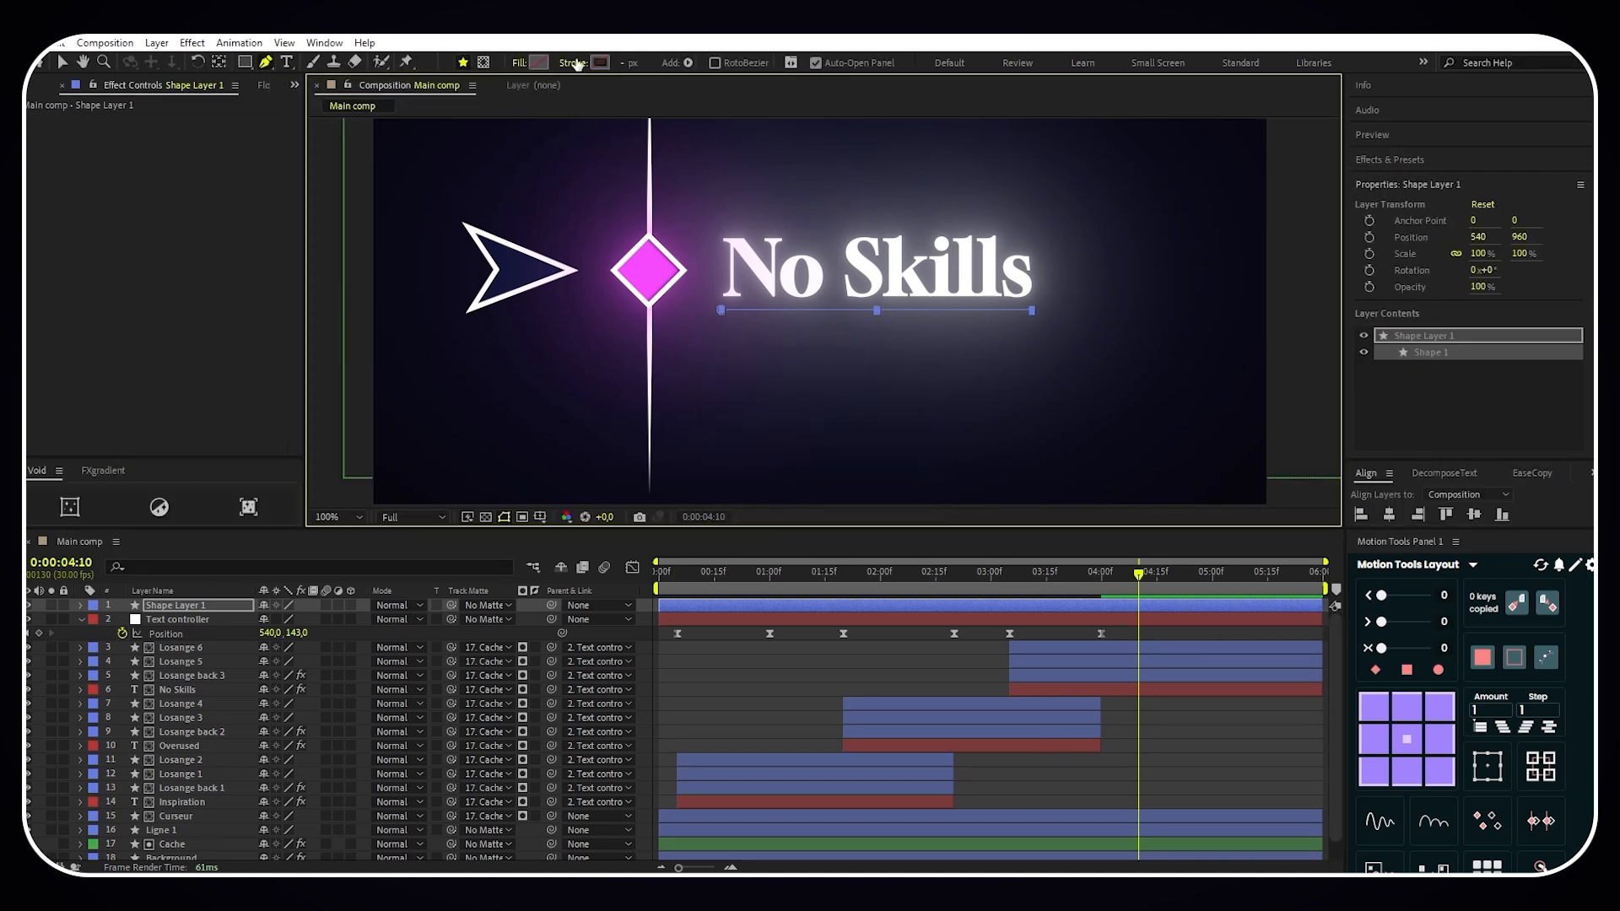
left_click(577, 64)
left_click(753, 407)
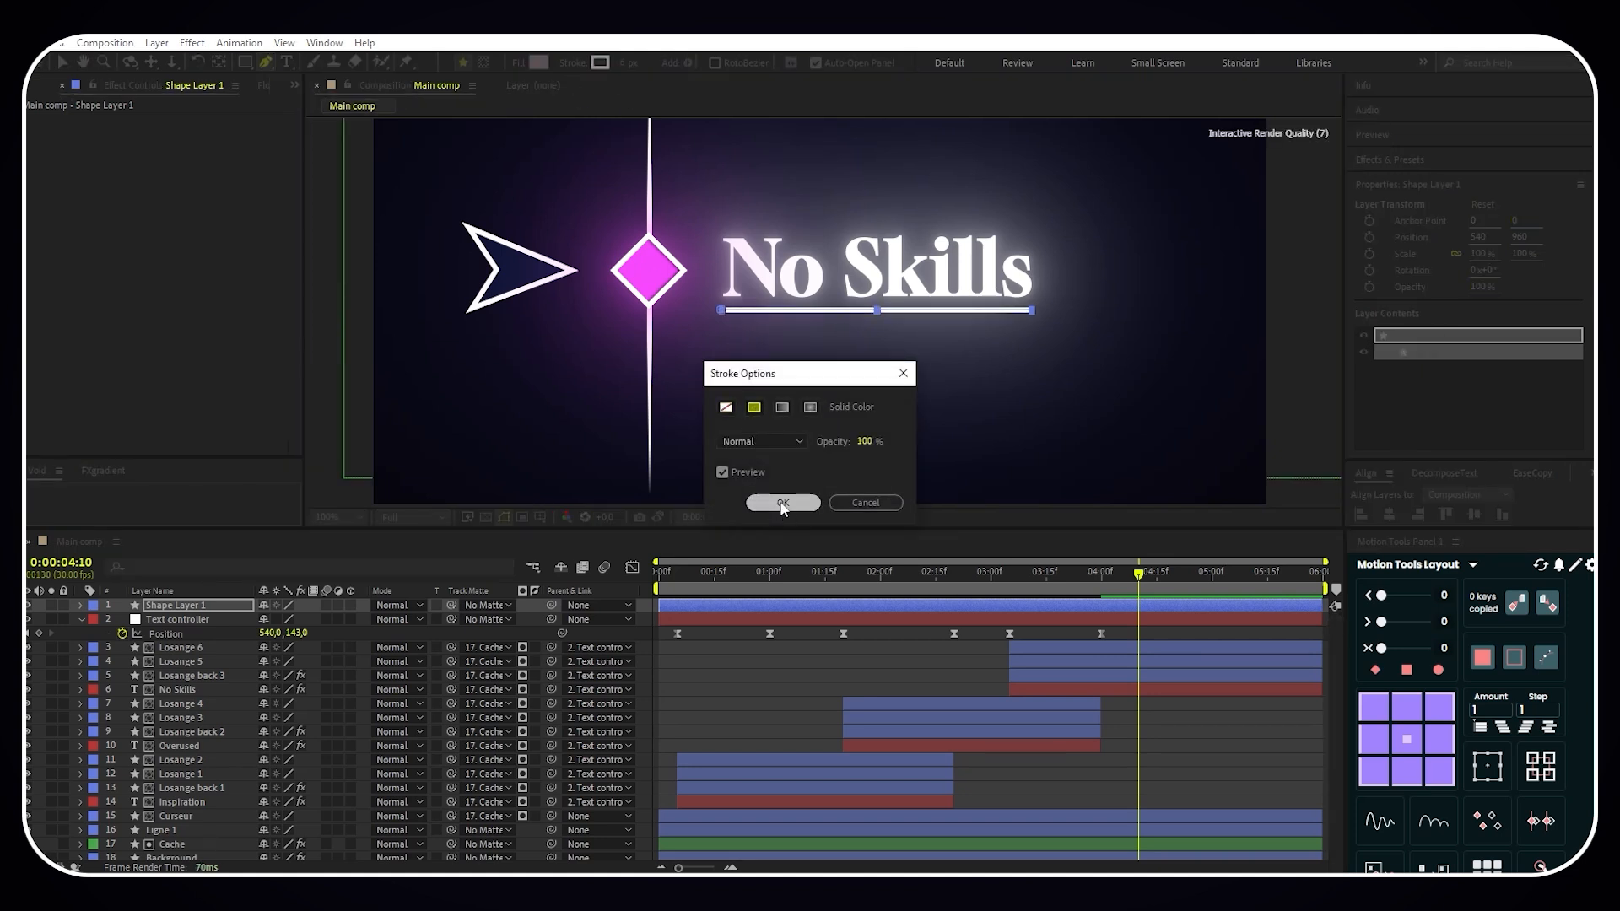
left_click(782, 502)
- Set the underline's stroke width to 3 px and its color to the diamond's magenta
left_click(632, 63)
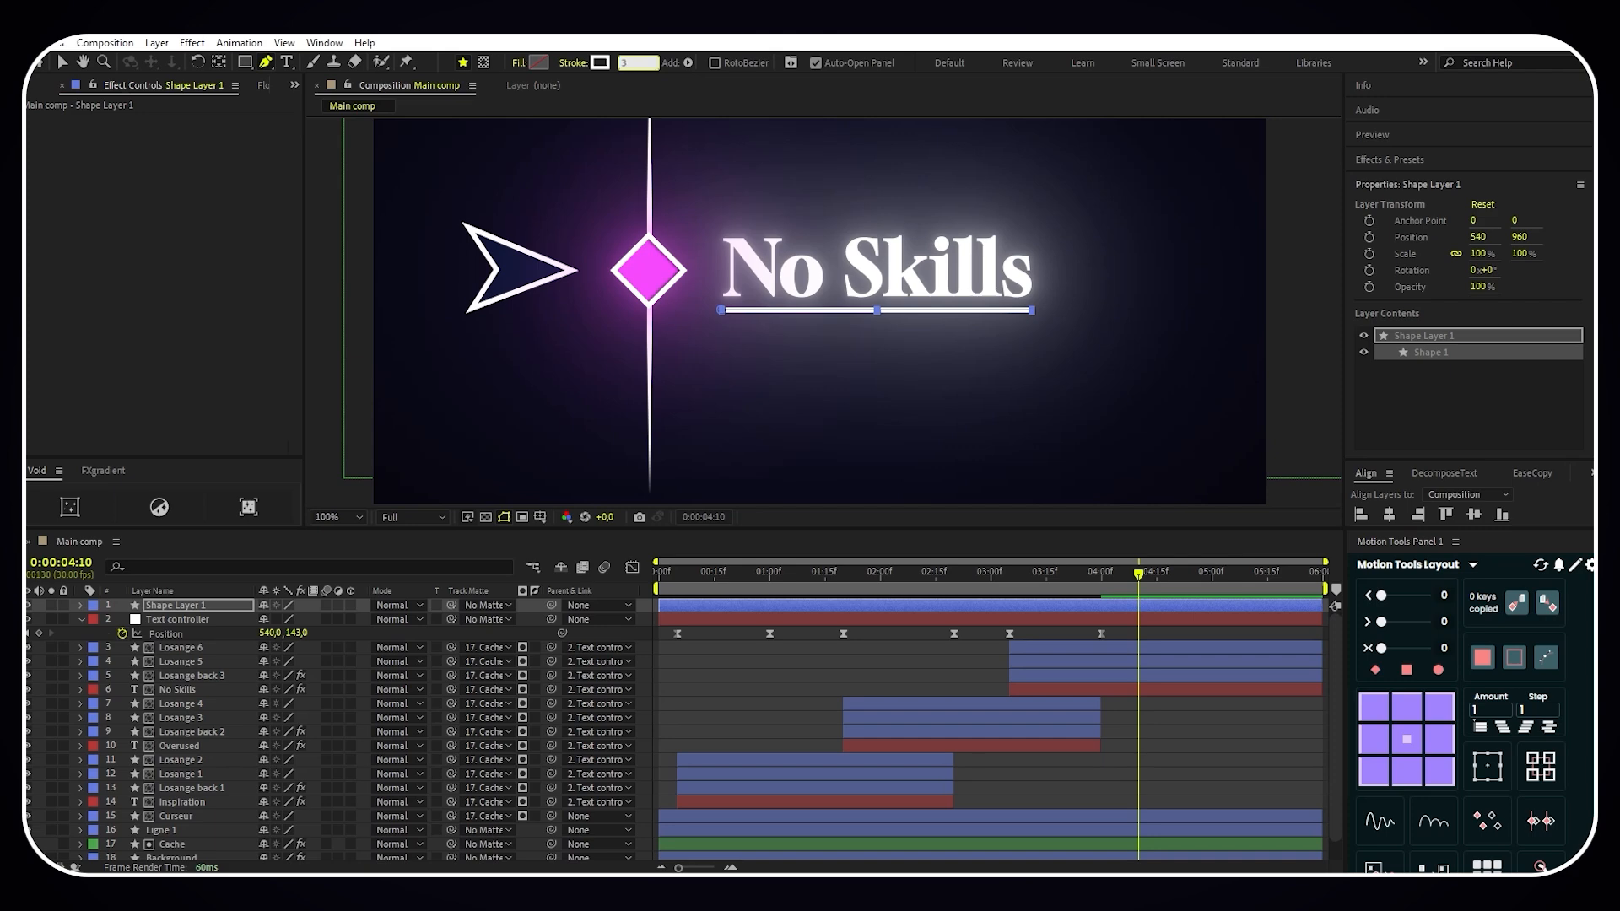
key("Return")
left_click(600, 62)
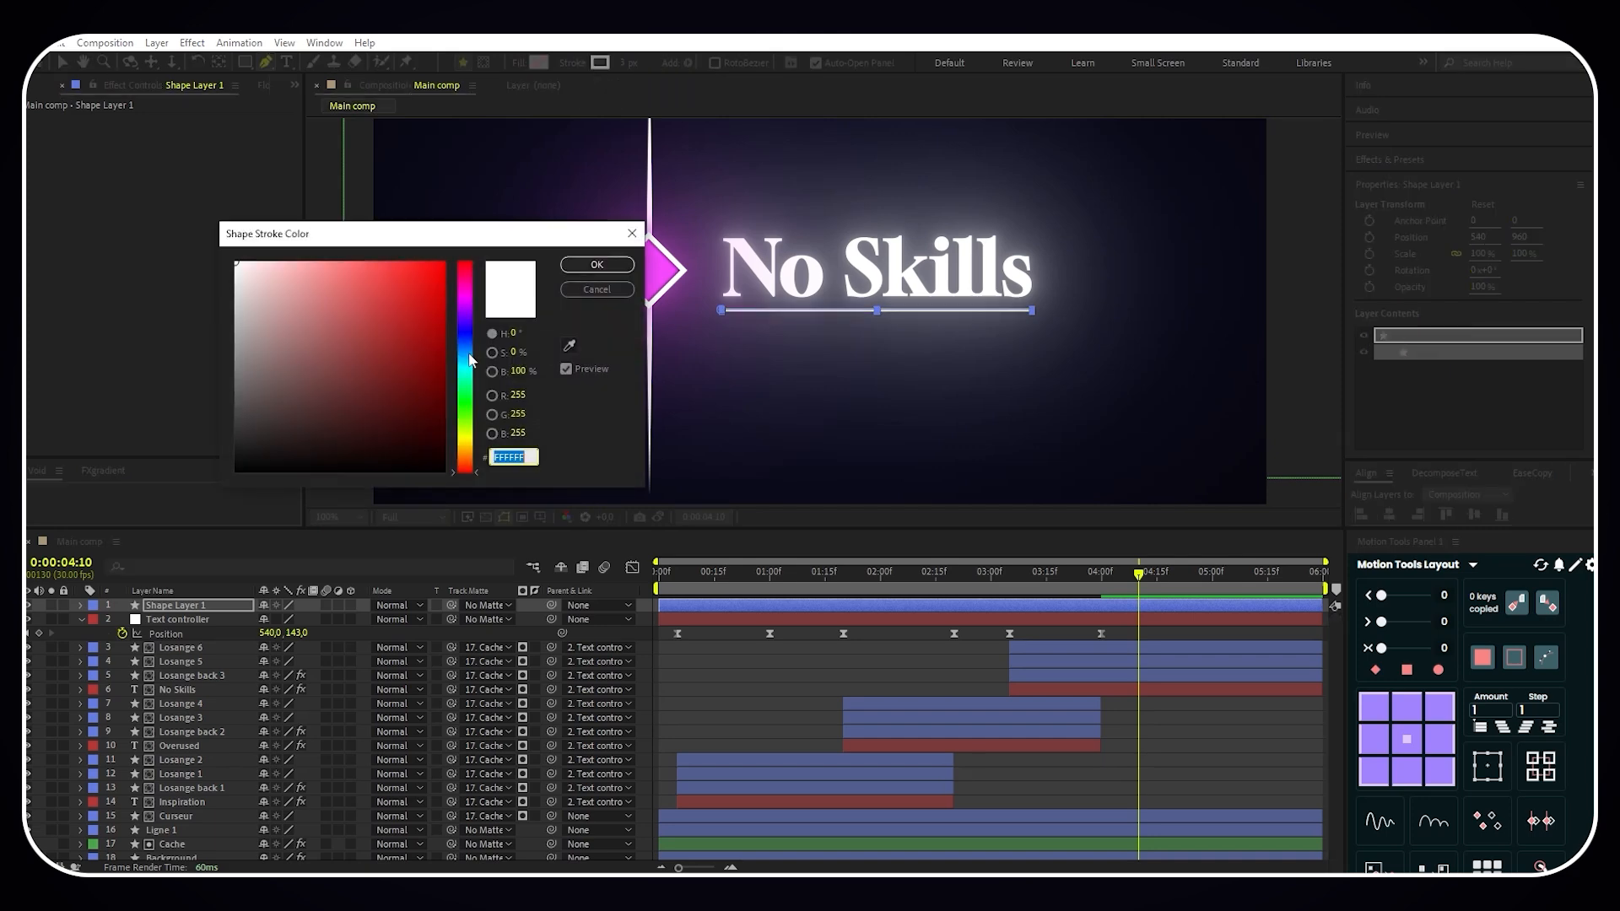
left_click(465, 299)
left_click(386, 307)
left_click(599, 267)
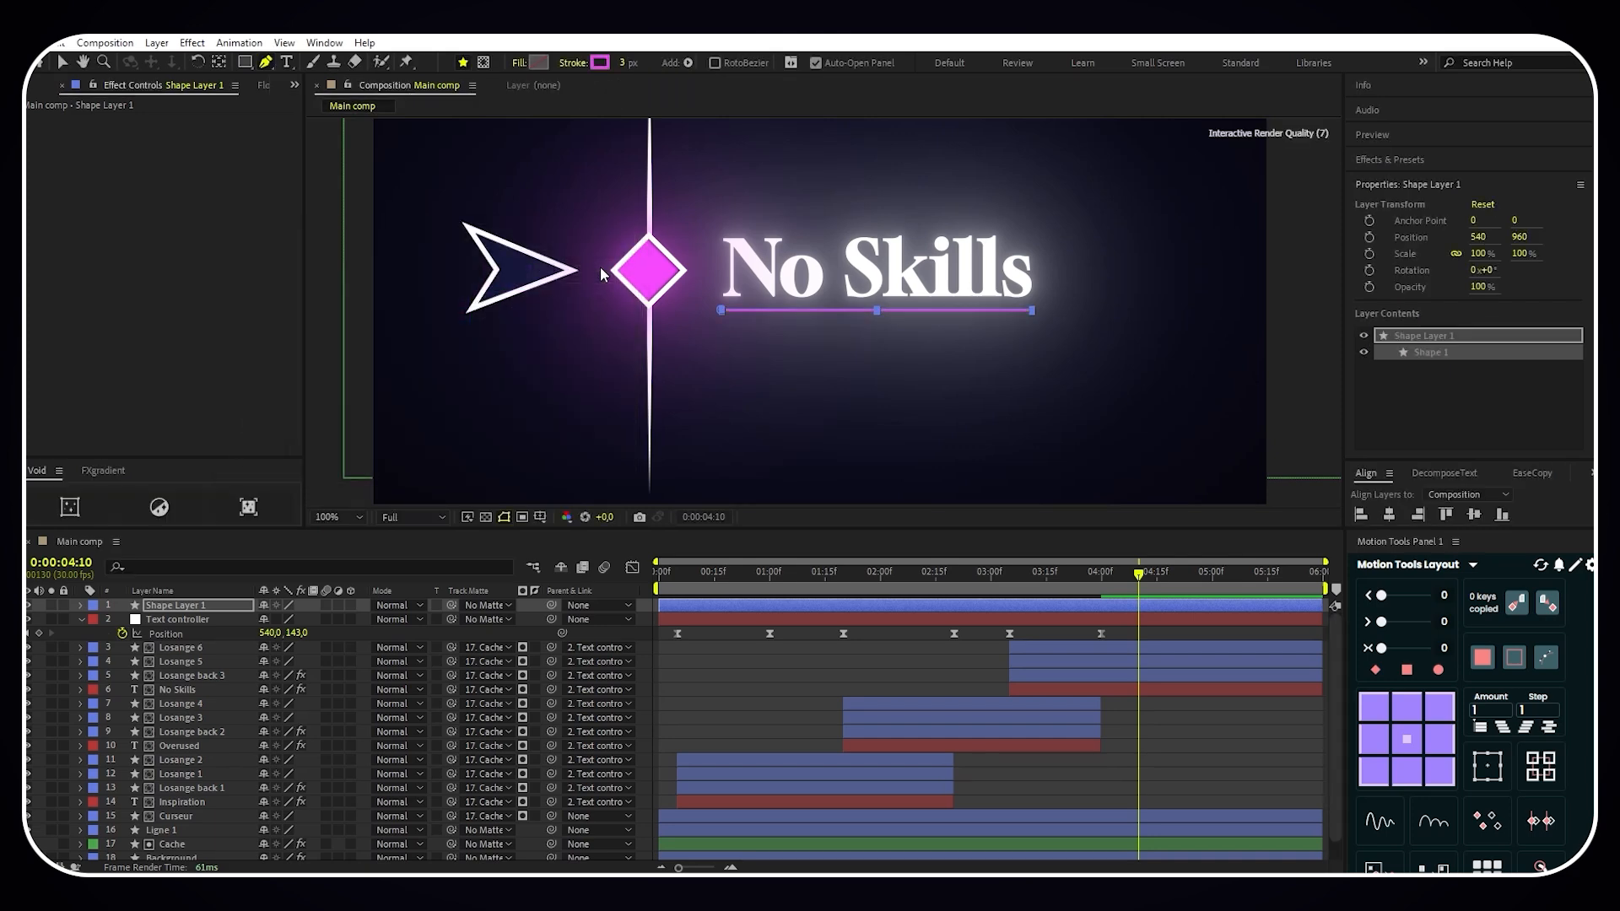
- Rename the underline's shape layer as Ligne No Skills and deselect it
right_click(226, 609)
left_click(279, 555)
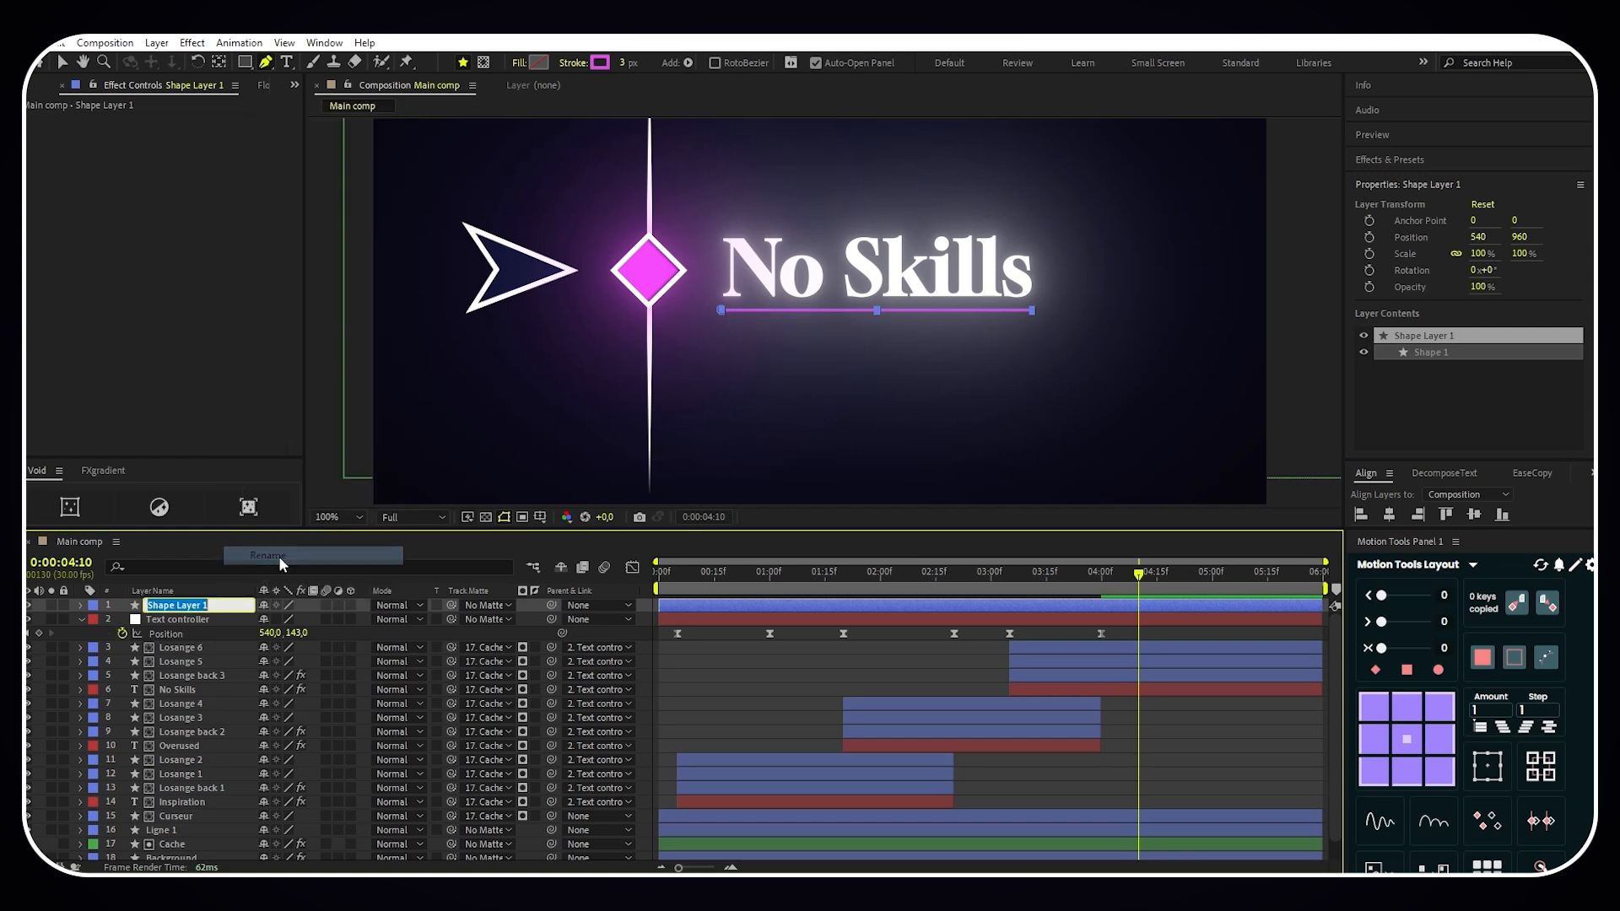
type("Ligne")
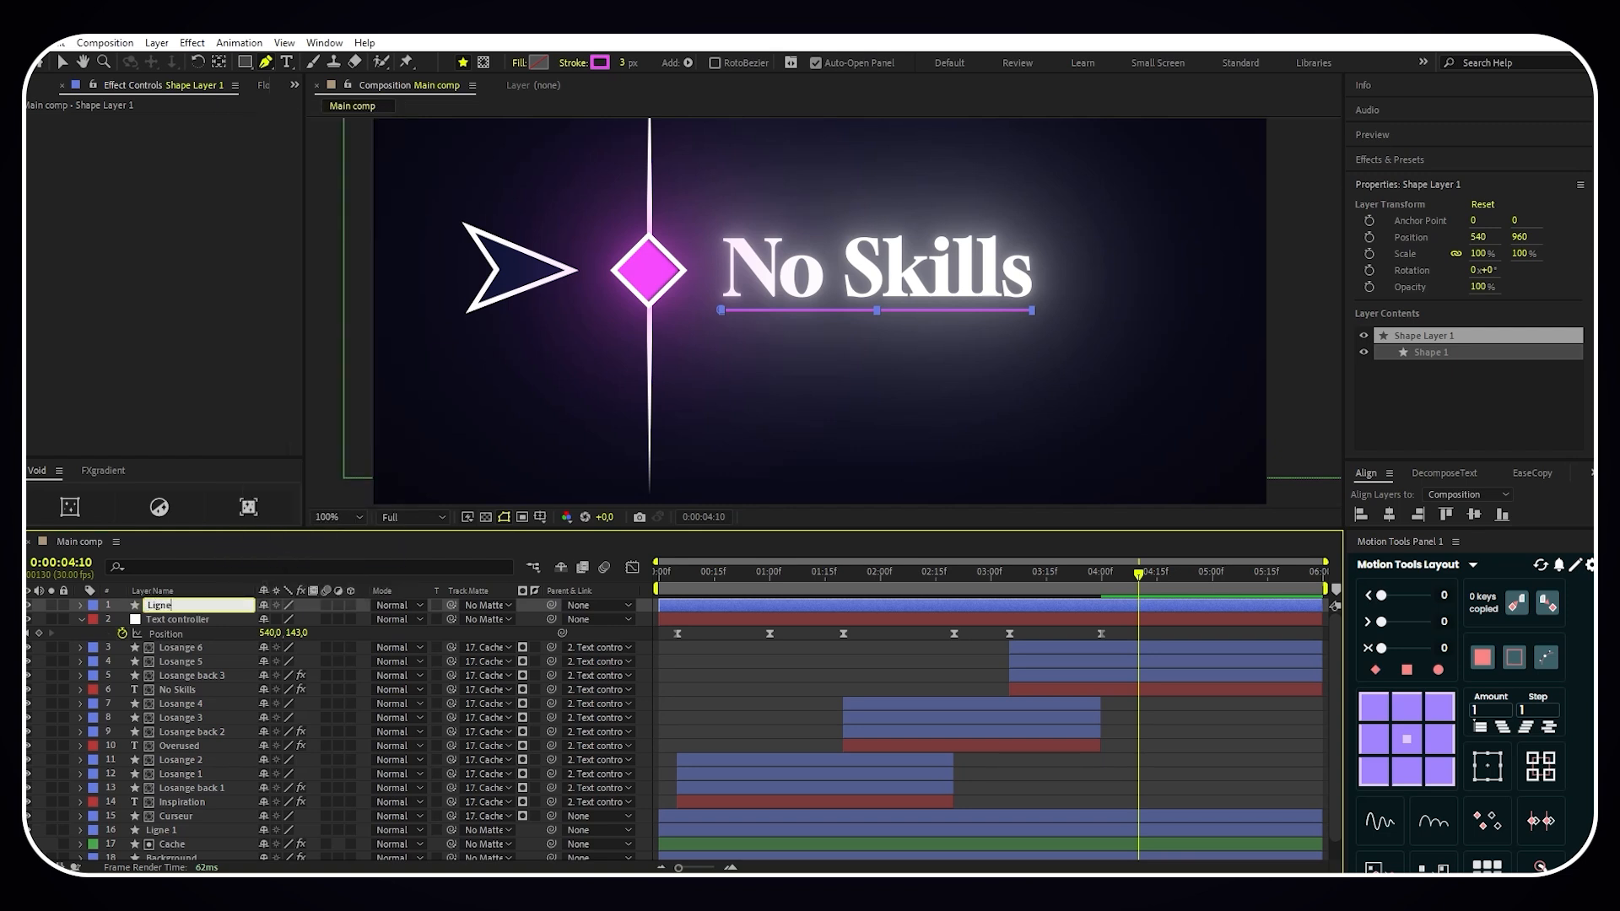
type(" No Skills")
key("Return")
left_click(717, 662)
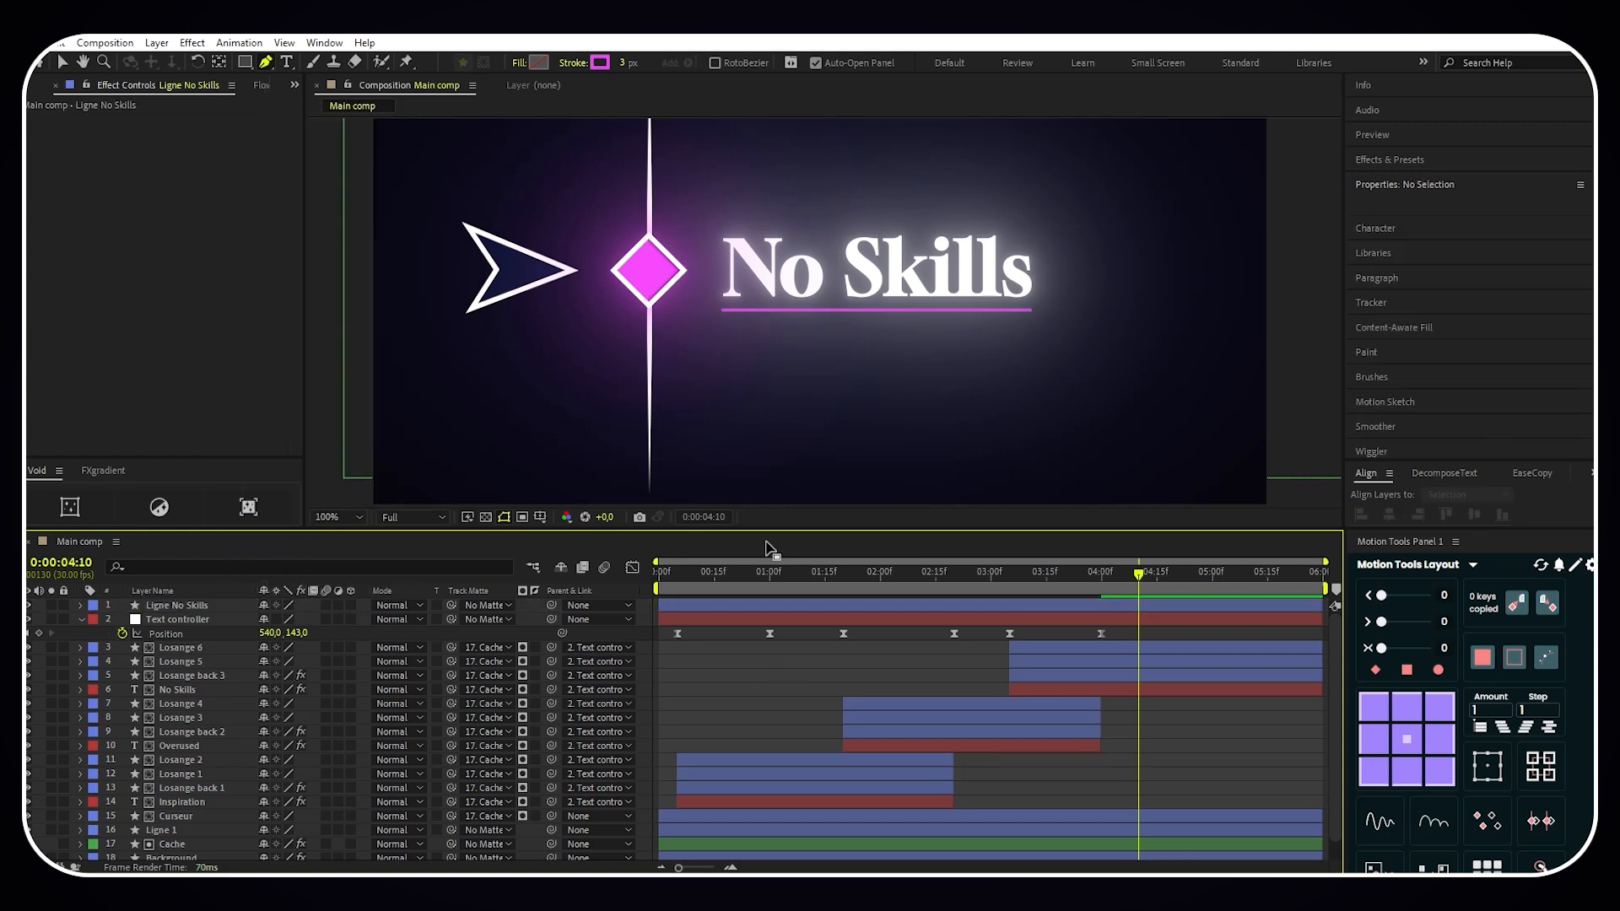
- Set the line cap of Ligne No Skills' Stroke 1 to Round Cap
left_click(81, 606)
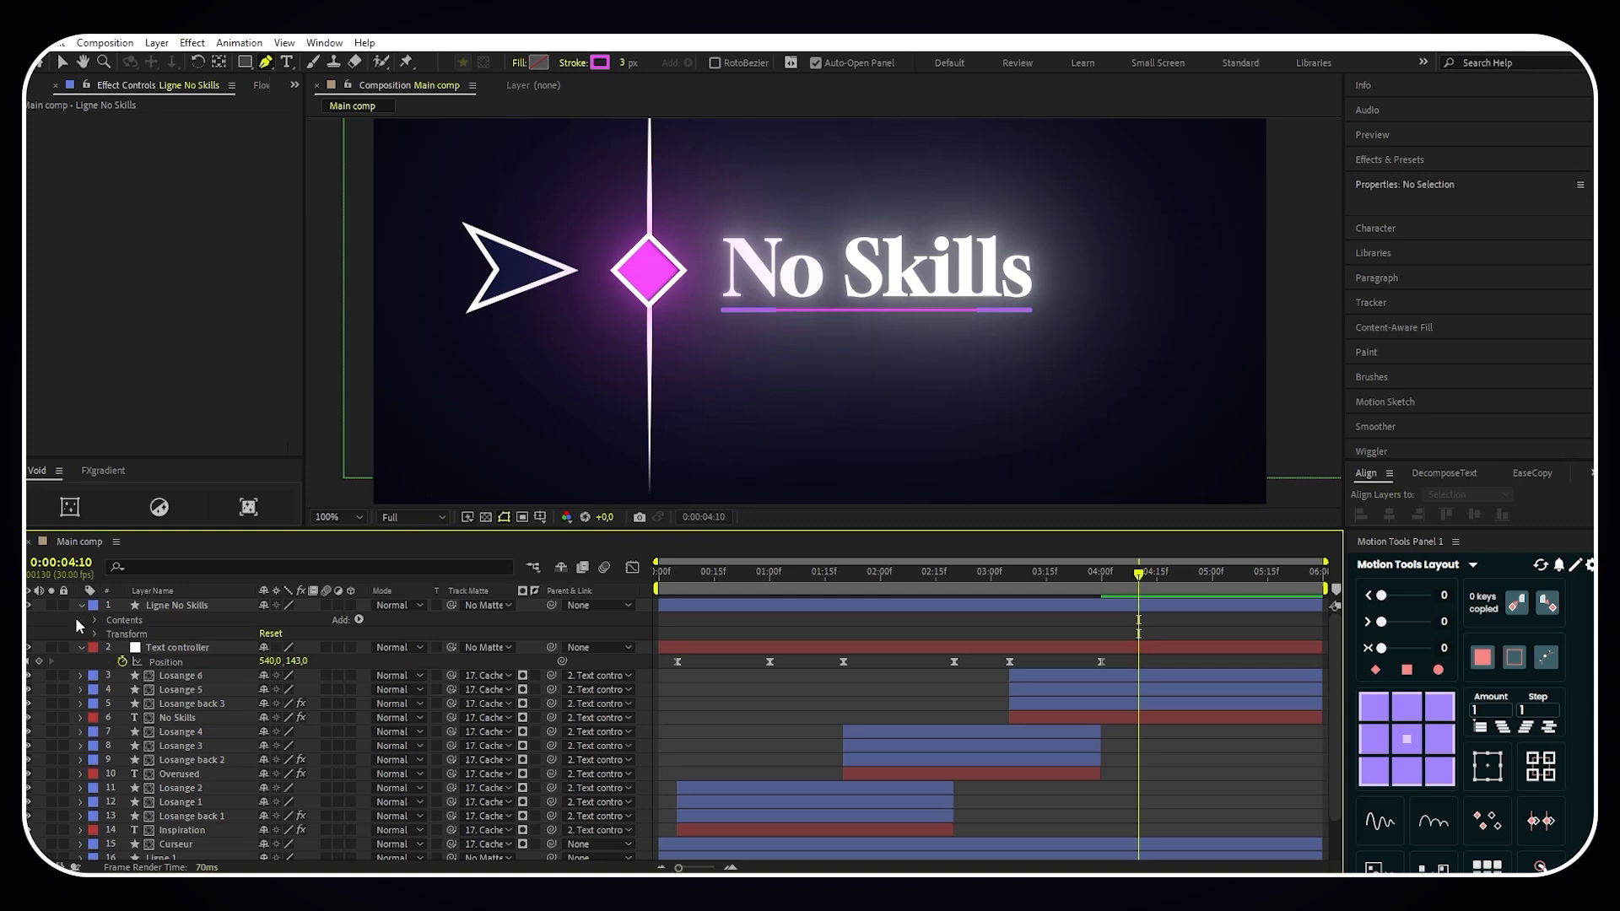
left_click(94, 620)
left_click(111, 635)
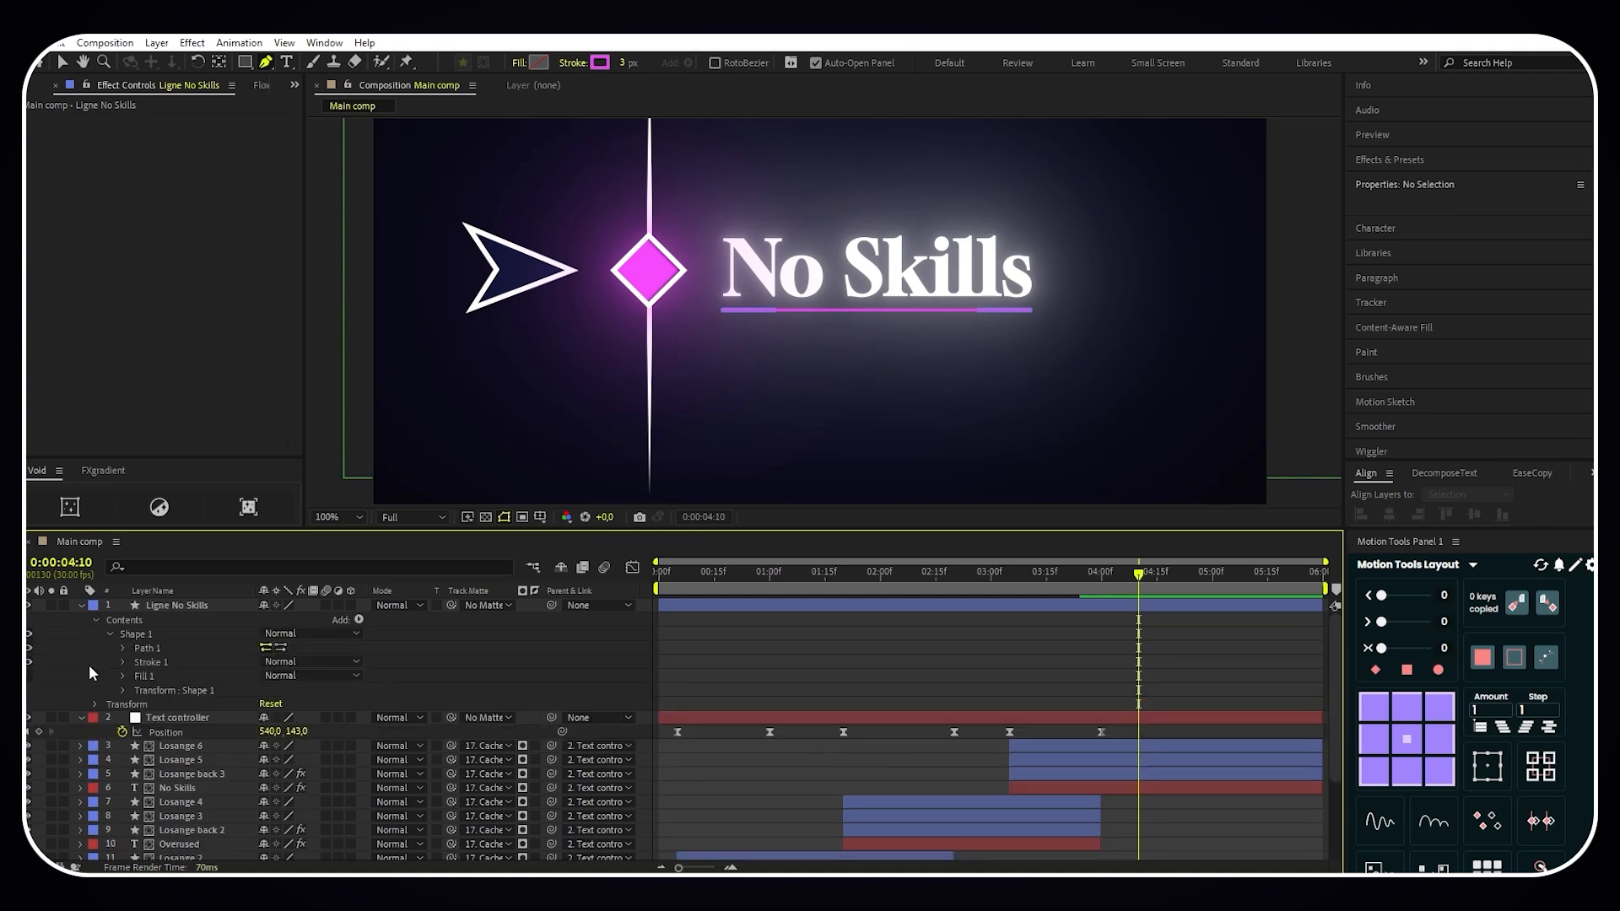
left_click(124, 663)
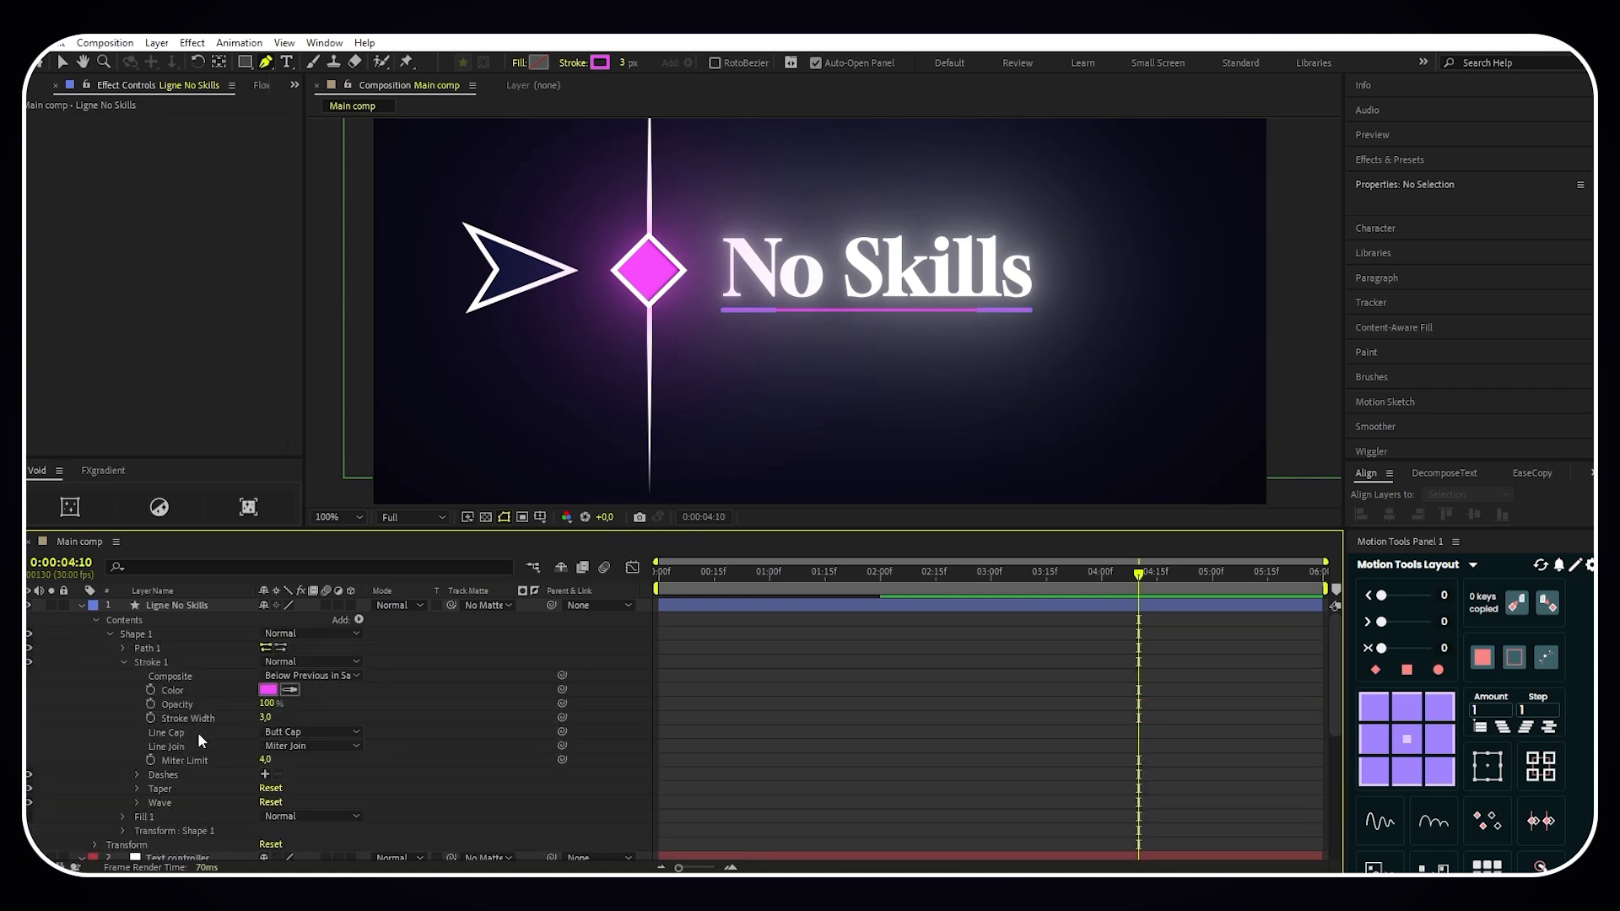
left_click(295, 732)
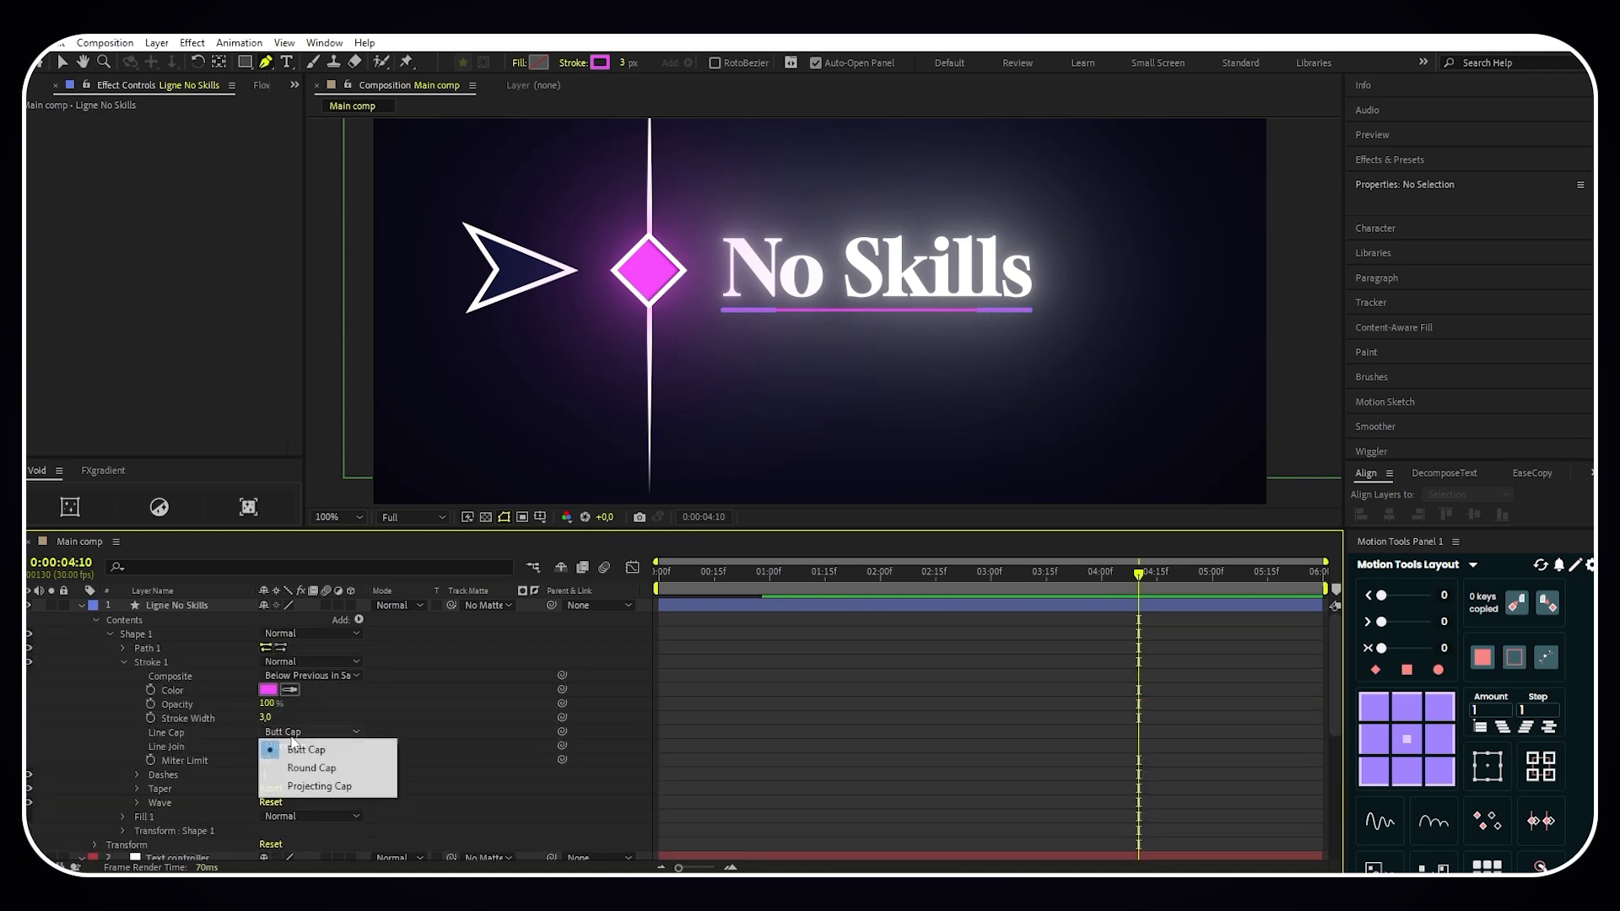
left_click(330, 767)
- Add Trim Paths to Ligne No Skills and keyframe its End at 100% at 0:00:04:10
left_click(359, 620)
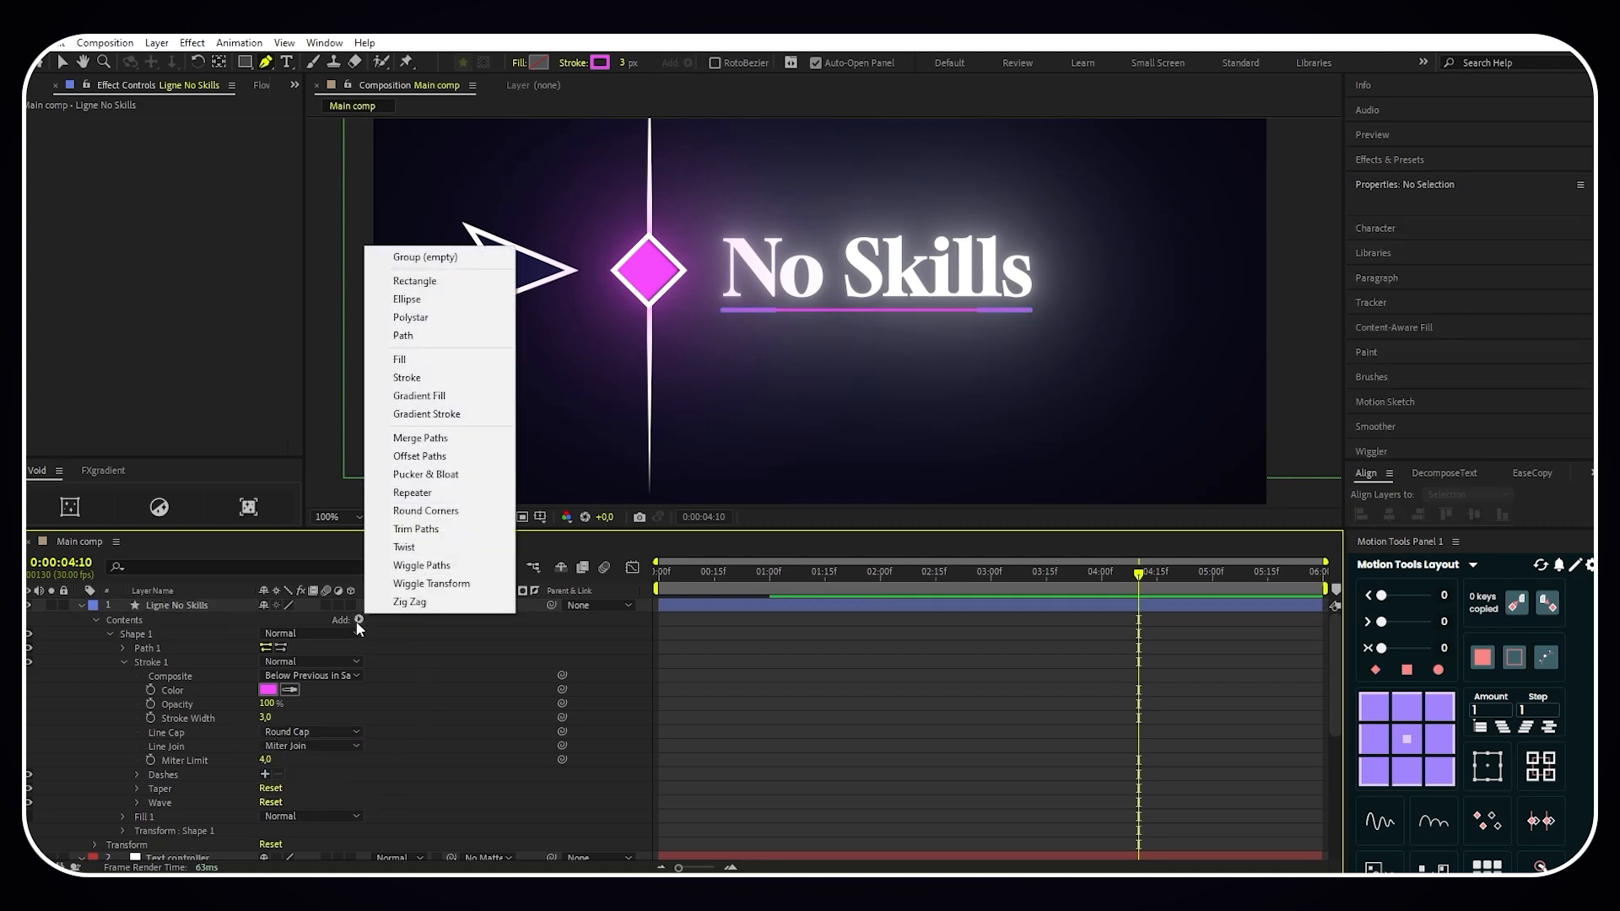
left_click(416, 529)
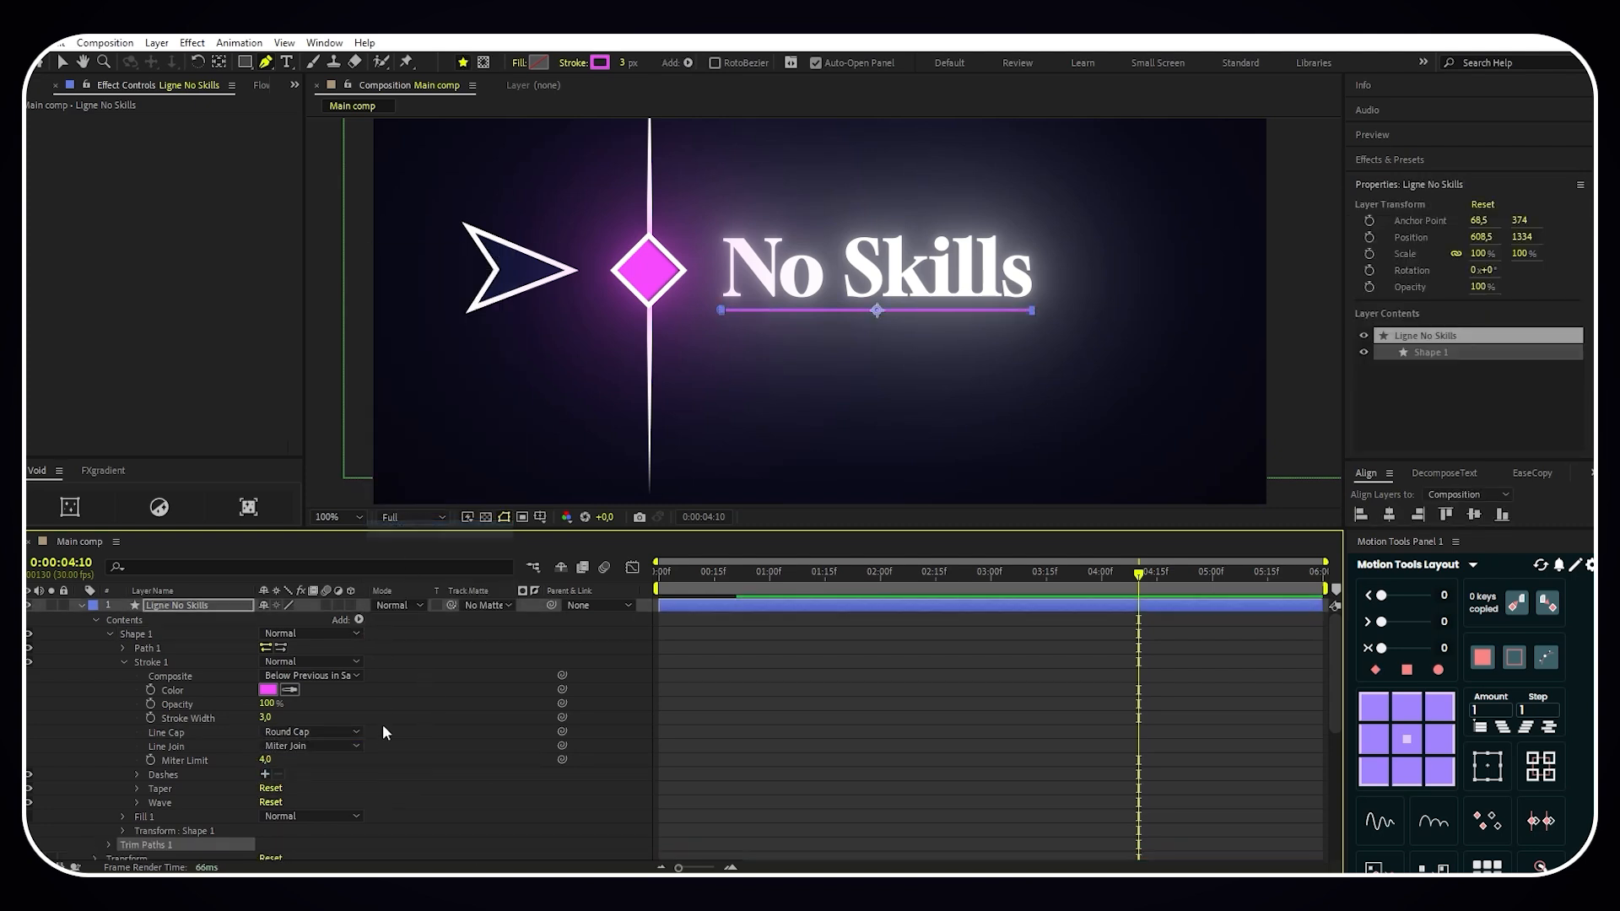
scroll(191, 758, "down", 2)
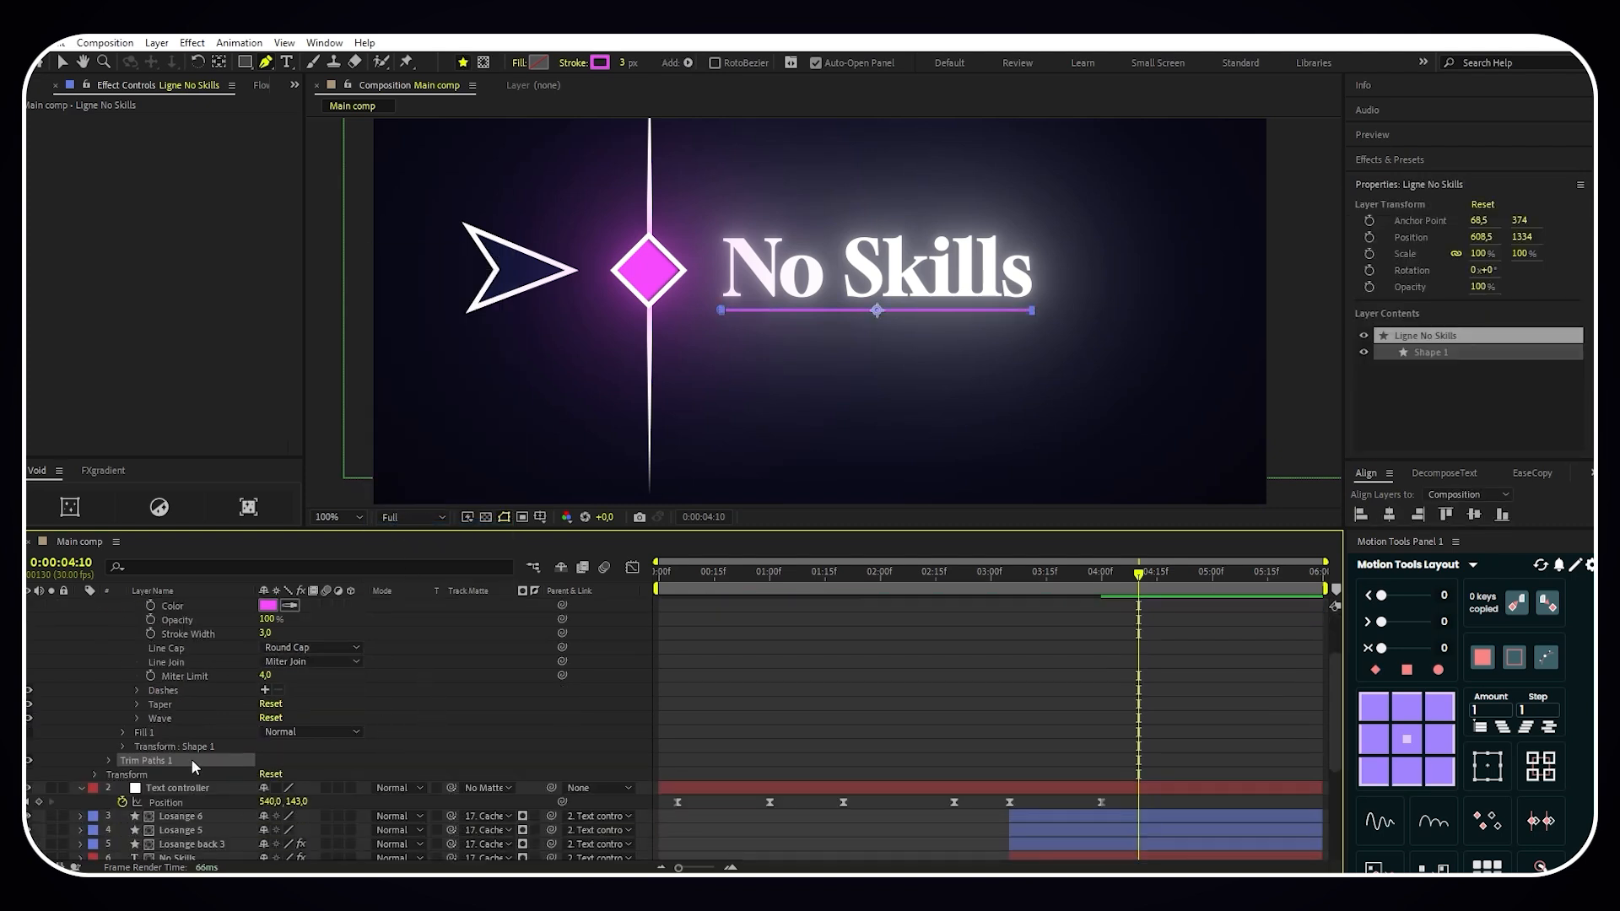
left_click(109, 761)
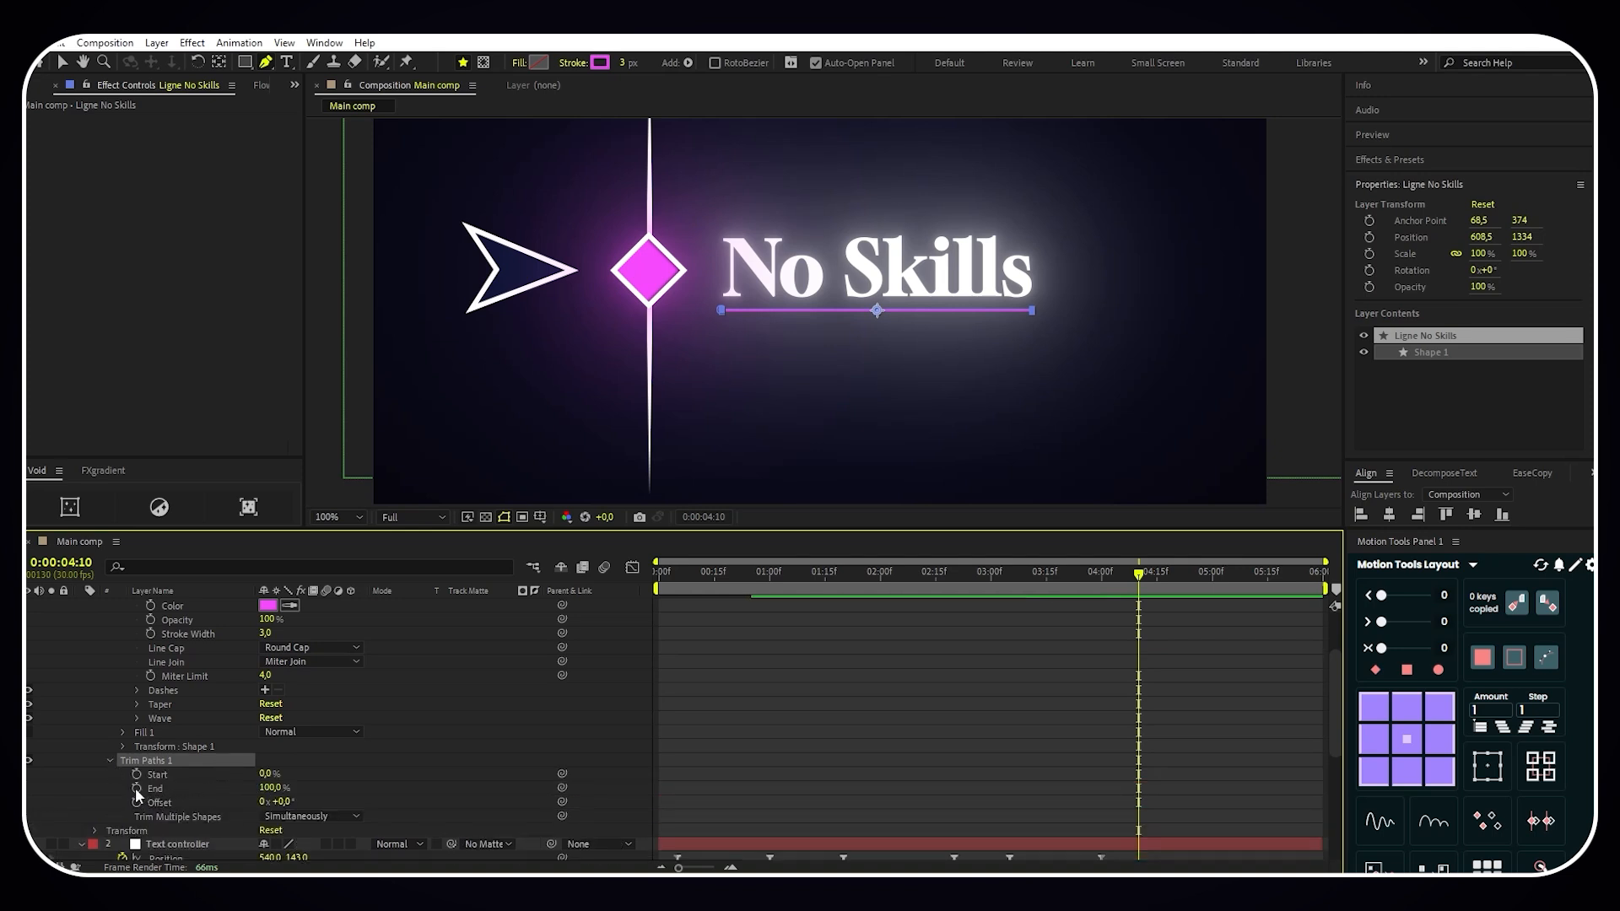
left_click(136, 790)
left_click(319, 748)
scroll(319, 736, "up", 2)
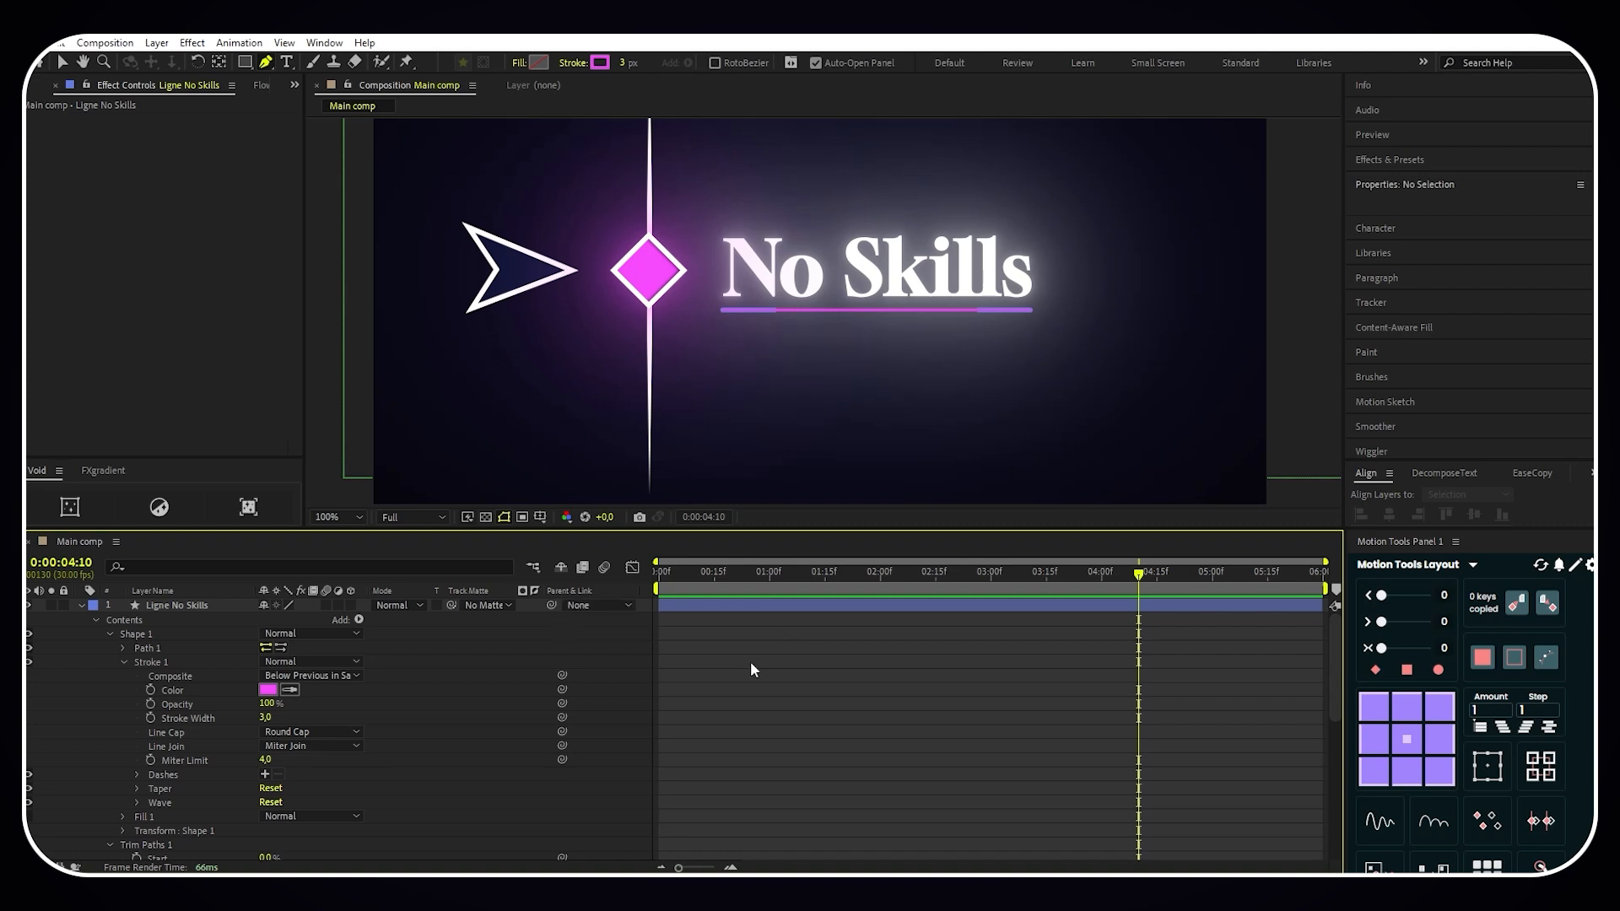
- Parent the Ligne No Skills layer to Text controller
mouse_move(1139, 575)
left_mouse_down()
mouse_move(1069, 576)
mouse_move(1135, 582)
left_mouse_up()
left_click(613, 604)
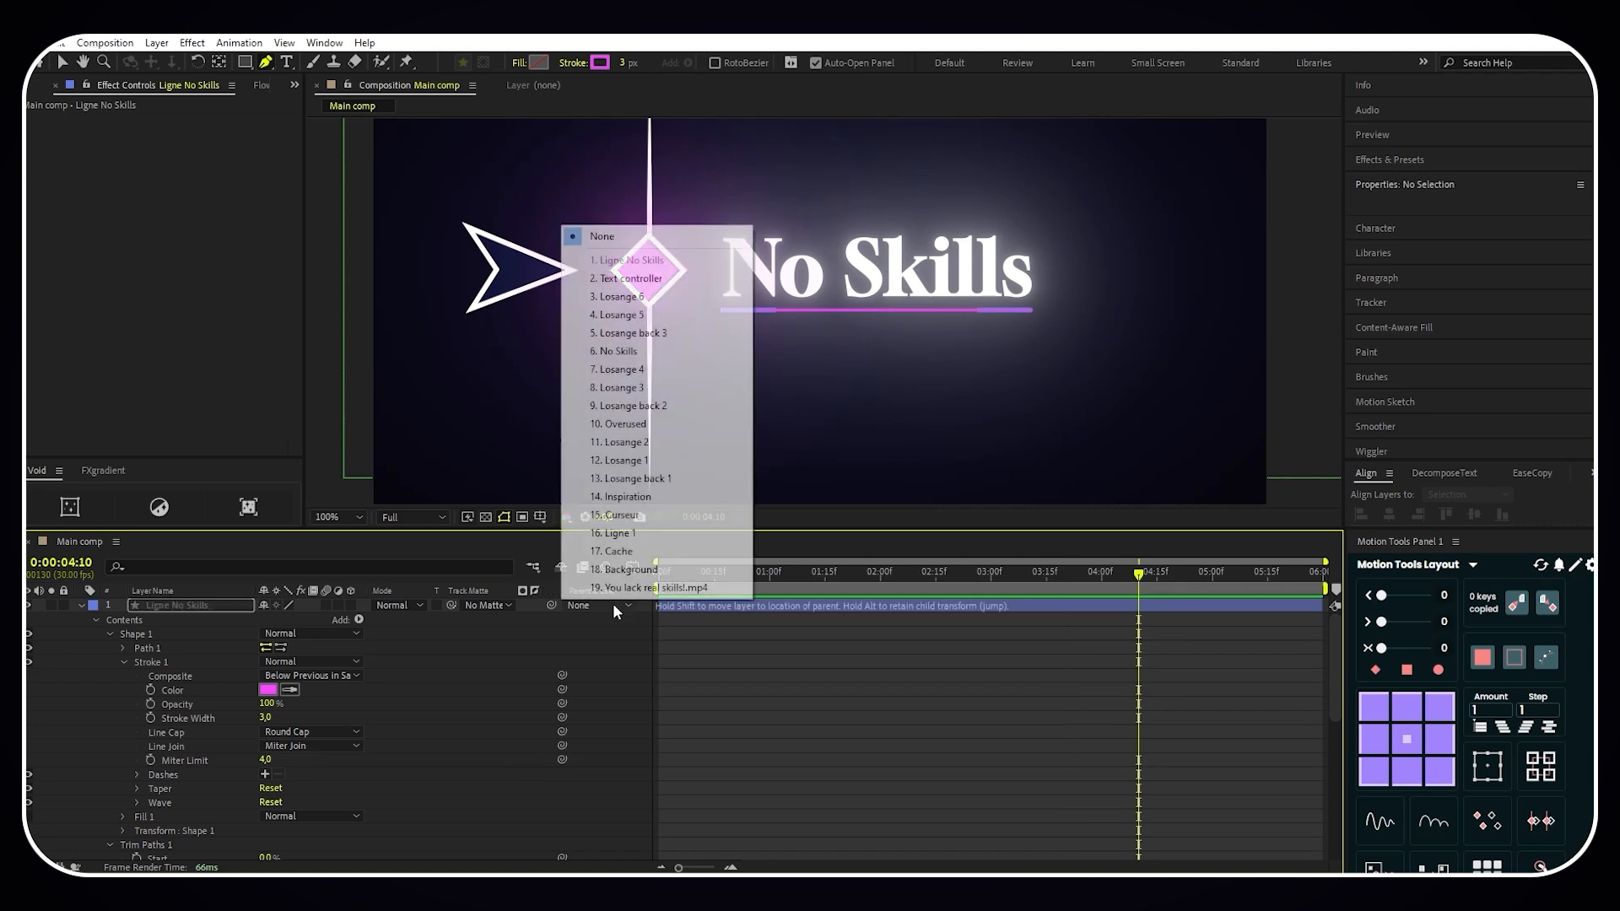
left_click(668, 280)
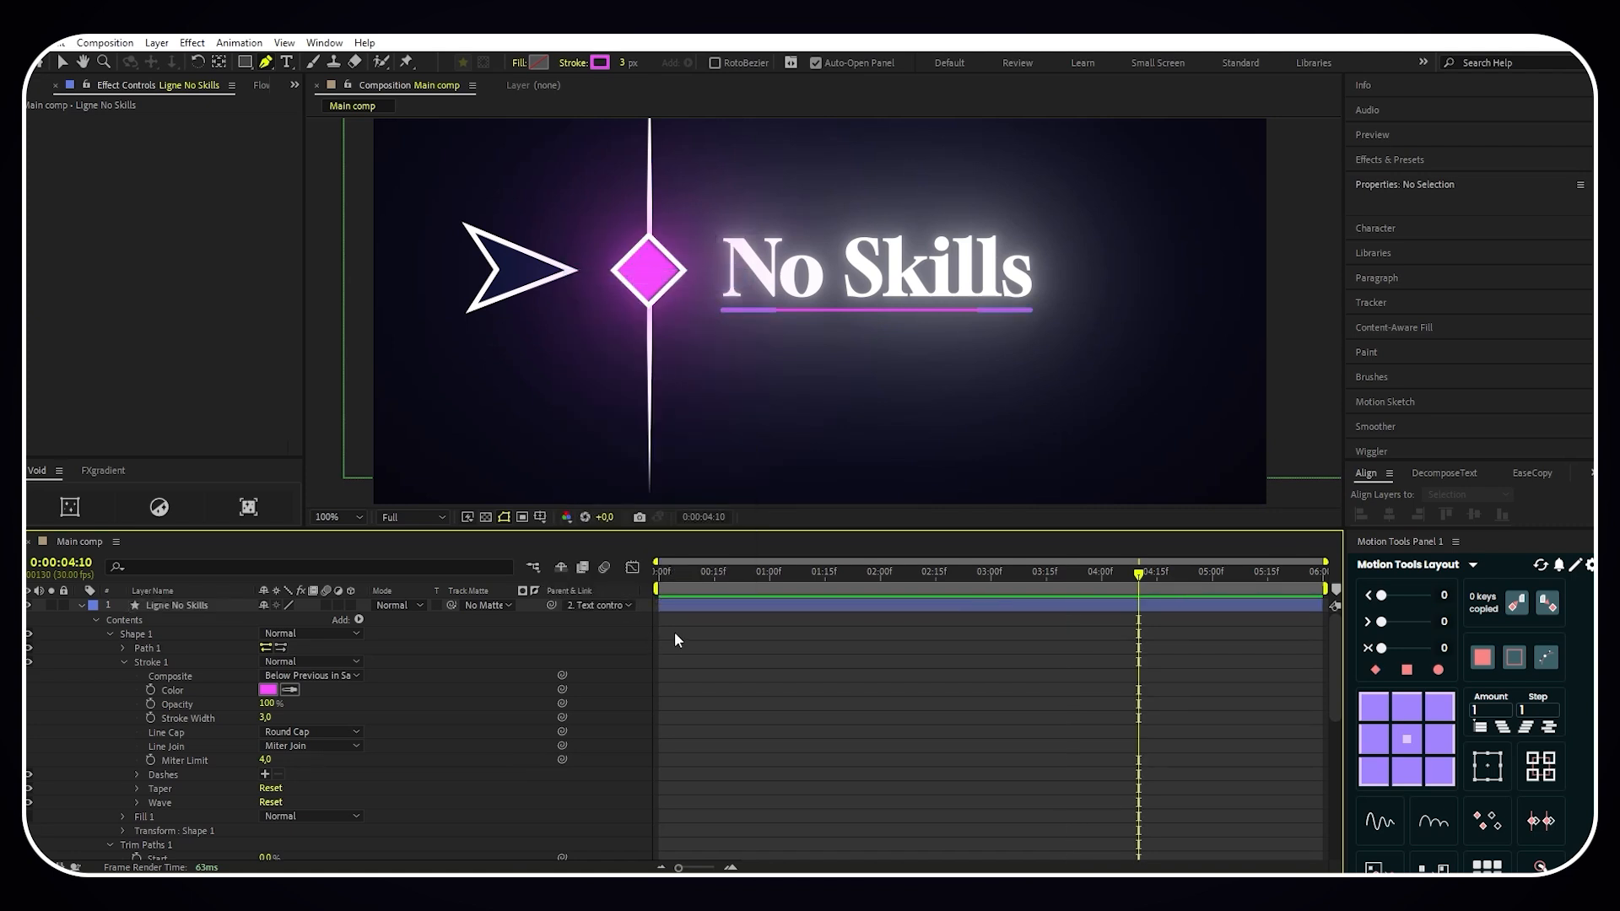
- Keyframe the Trim Paths End at 0% at 0:00:03:15 and apply Easy Ease to both End keyframes
left_click_drag(1139, 573, 1046, 580)
left_click_drag(994, 418, 995, 351)
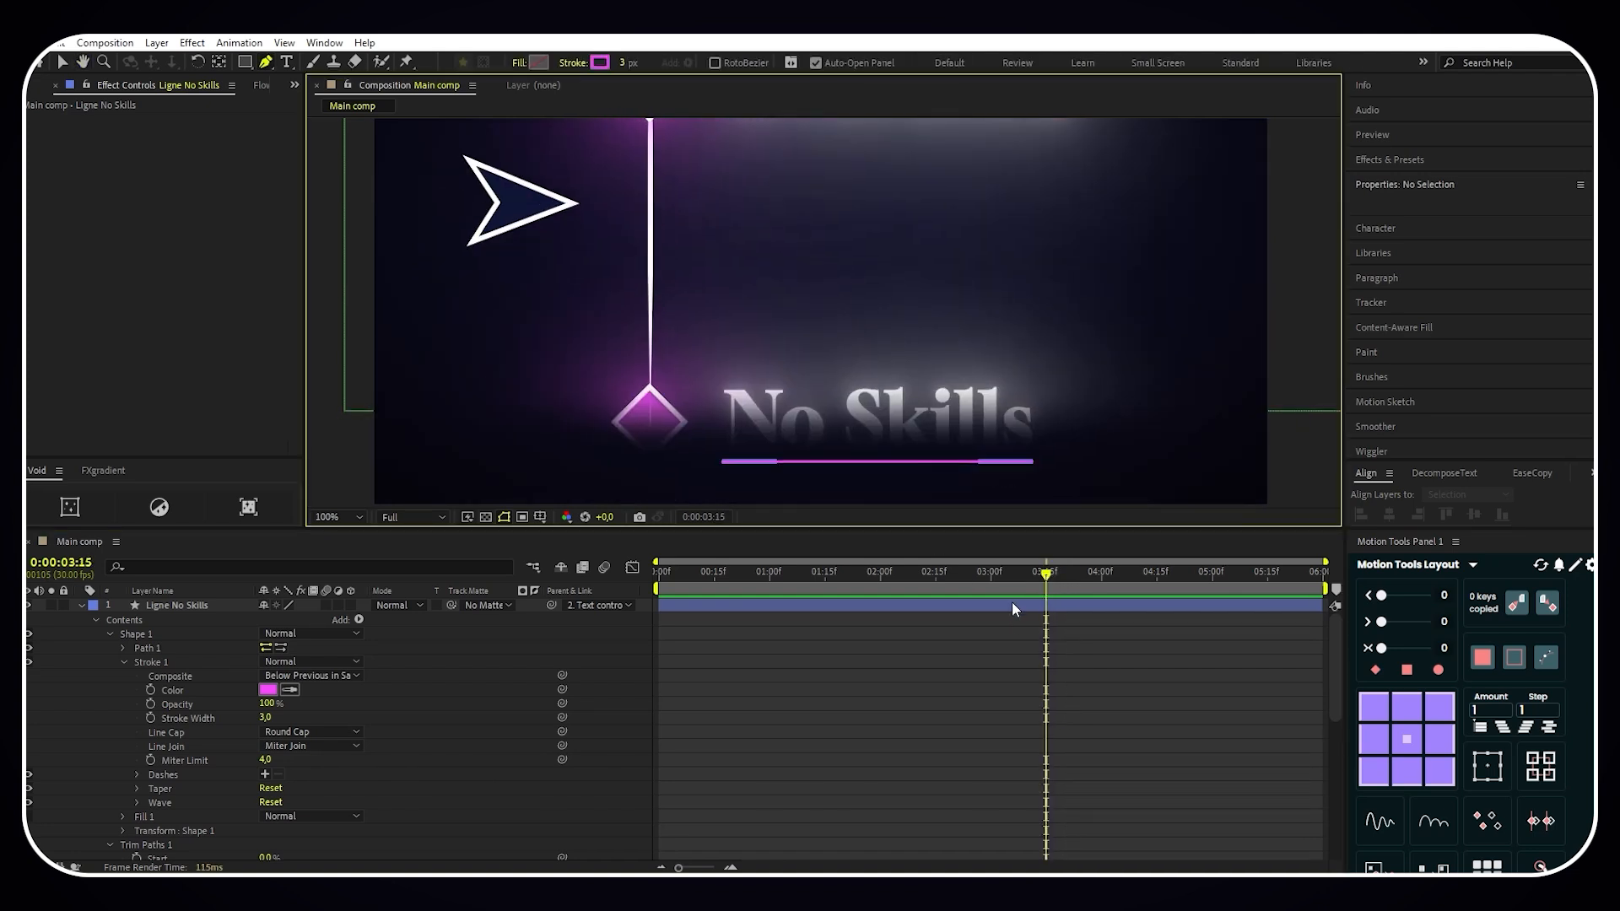
scroll(455, 737, "down", 1)
left_click_drag(273, 830, 173, 831)
left_click_drag(1157, 824, 999, 842)
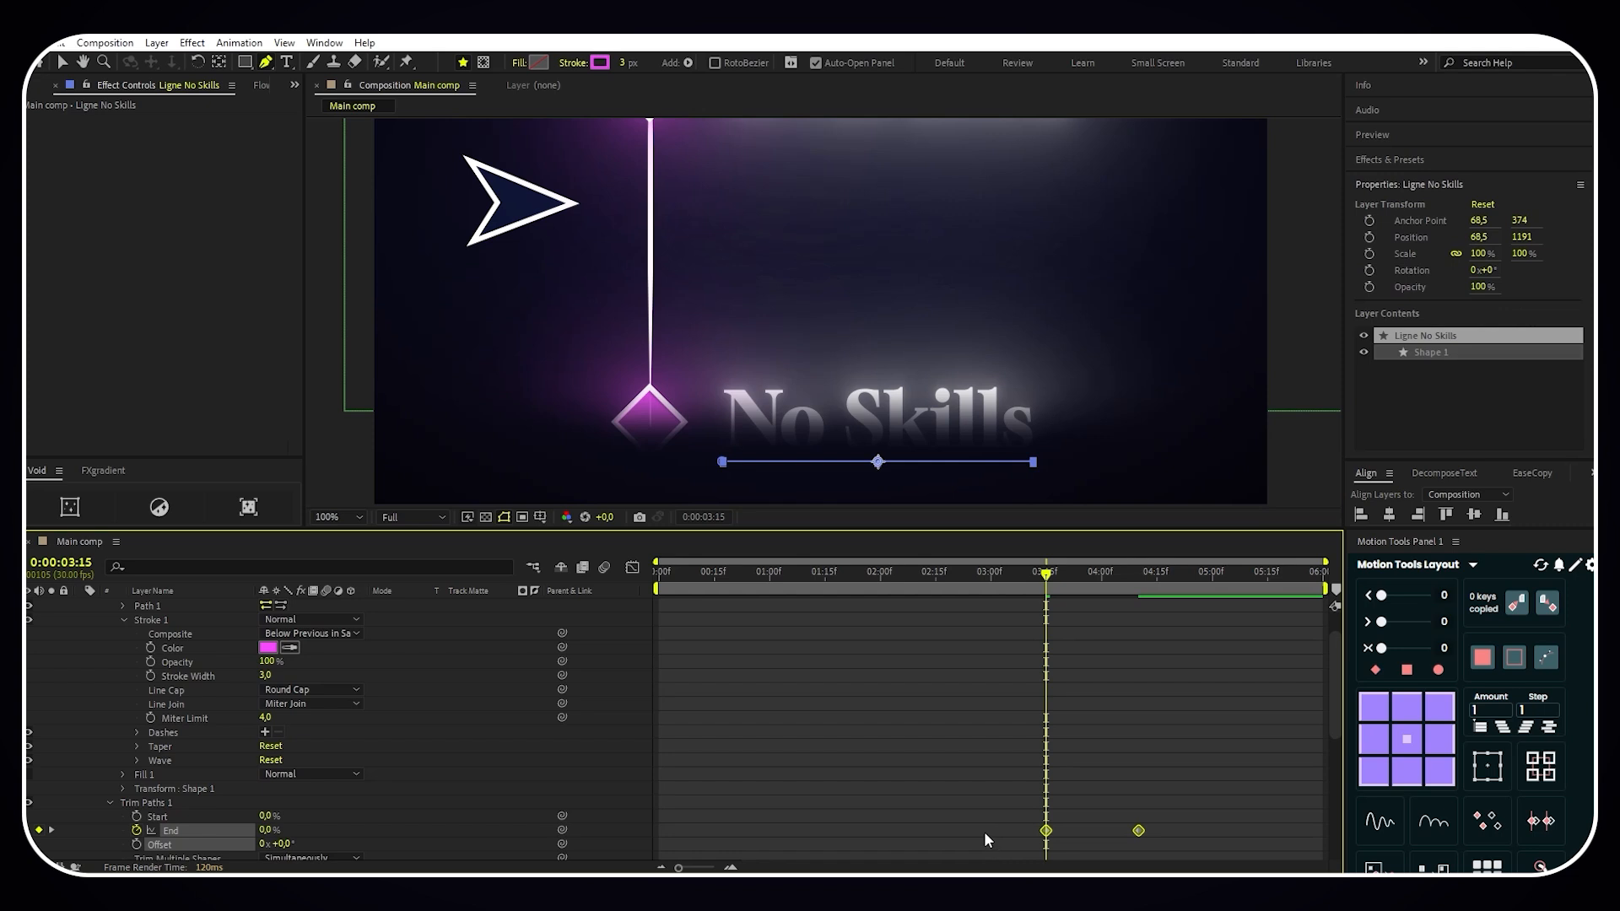
key("F9")
- Preview the underline animation from 0:00:03:14
left_click(984, 832)
key("Page_Up")
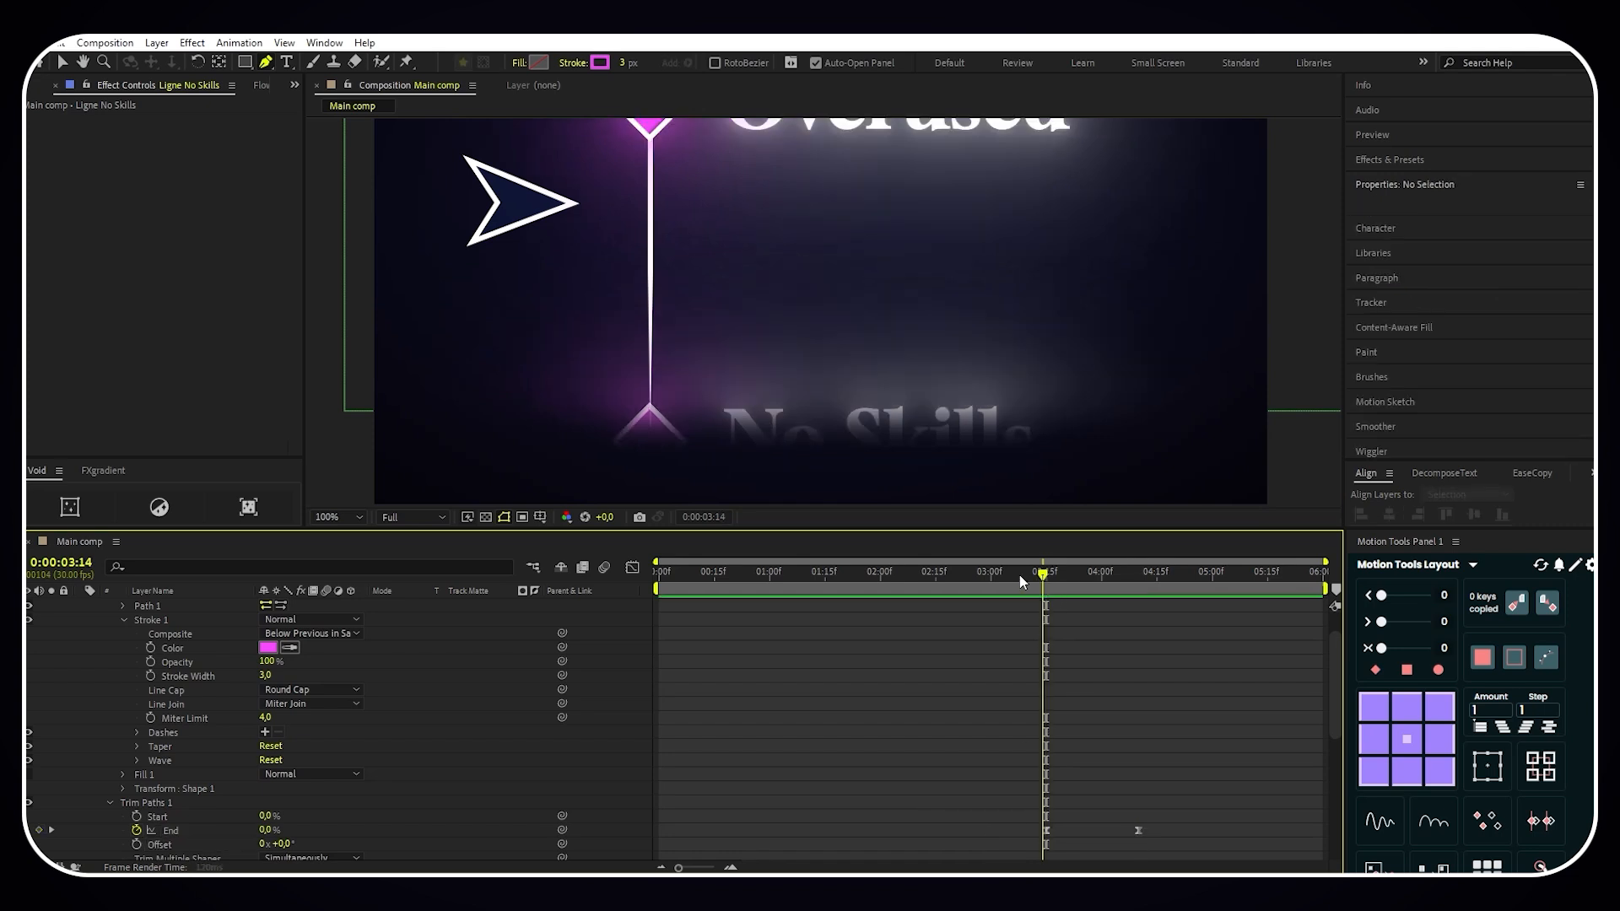
key("space")
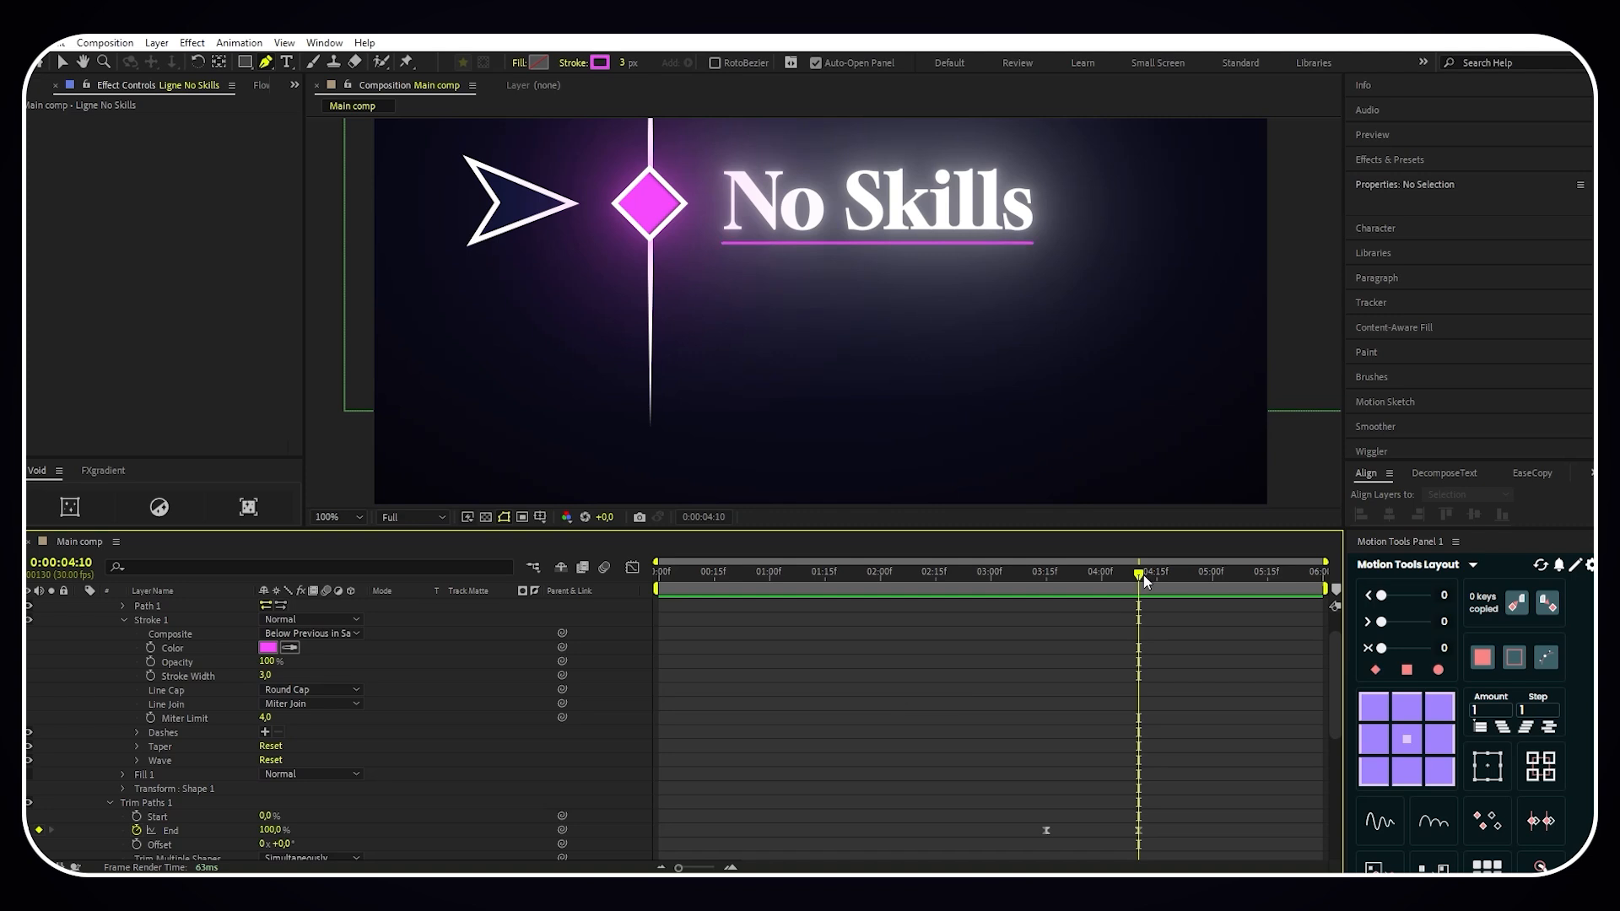
- Keyframe the Ligne No Skills Trim Paths End to hold 100% at 0:00:04:25 and drop to 0% at 0:00:05:15
left_click_drag(1139, 574, 1196, 579)
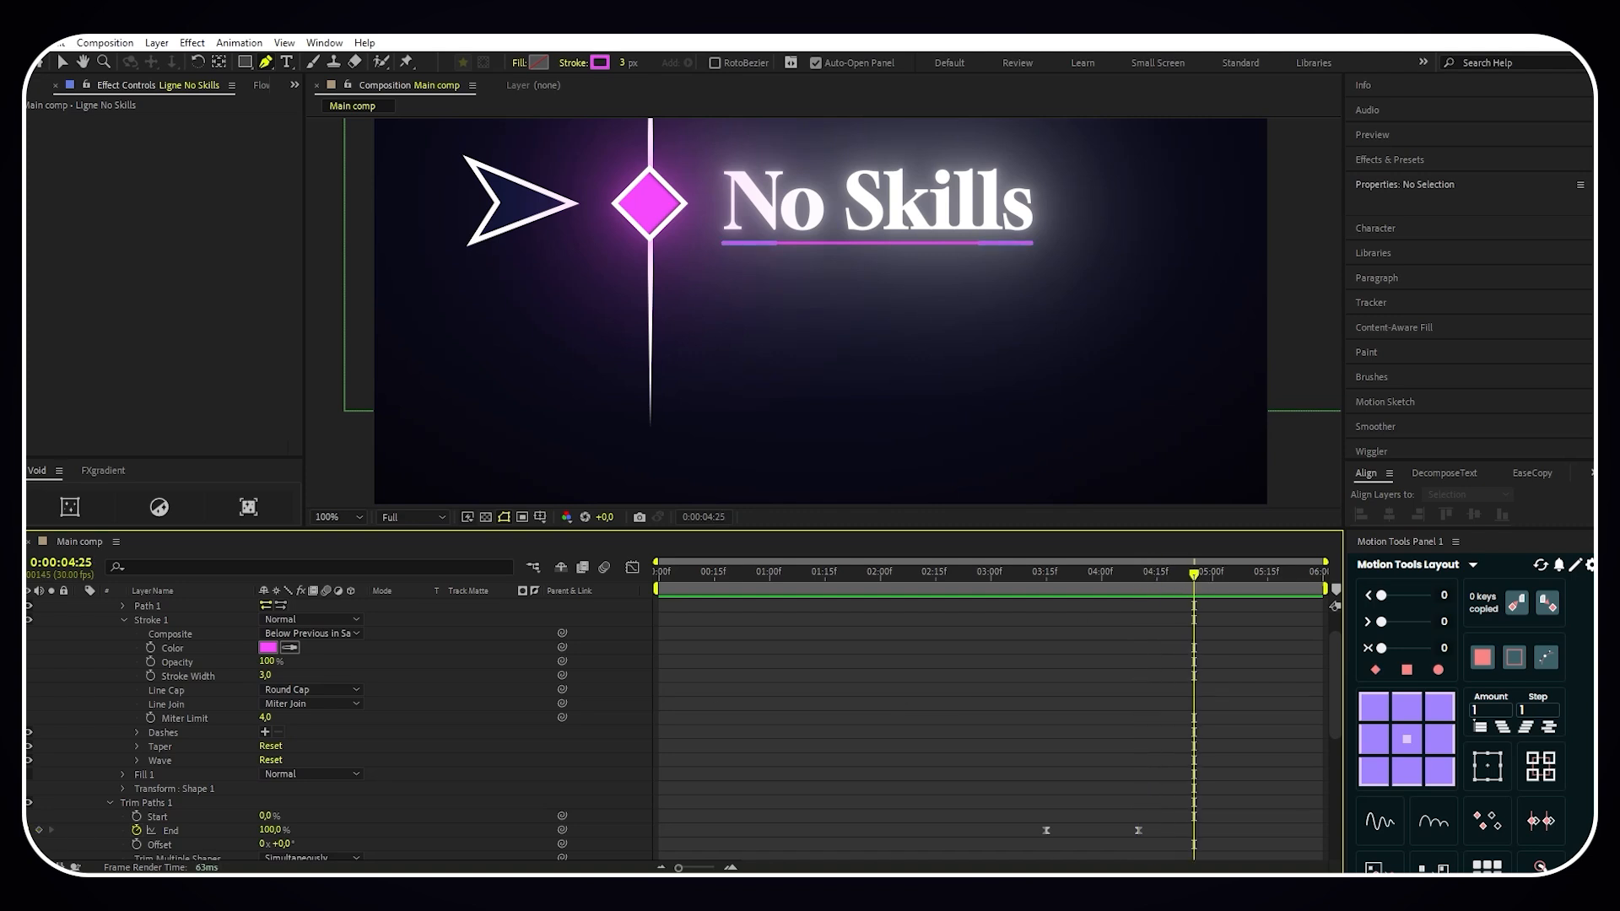
left_click(39, 832)
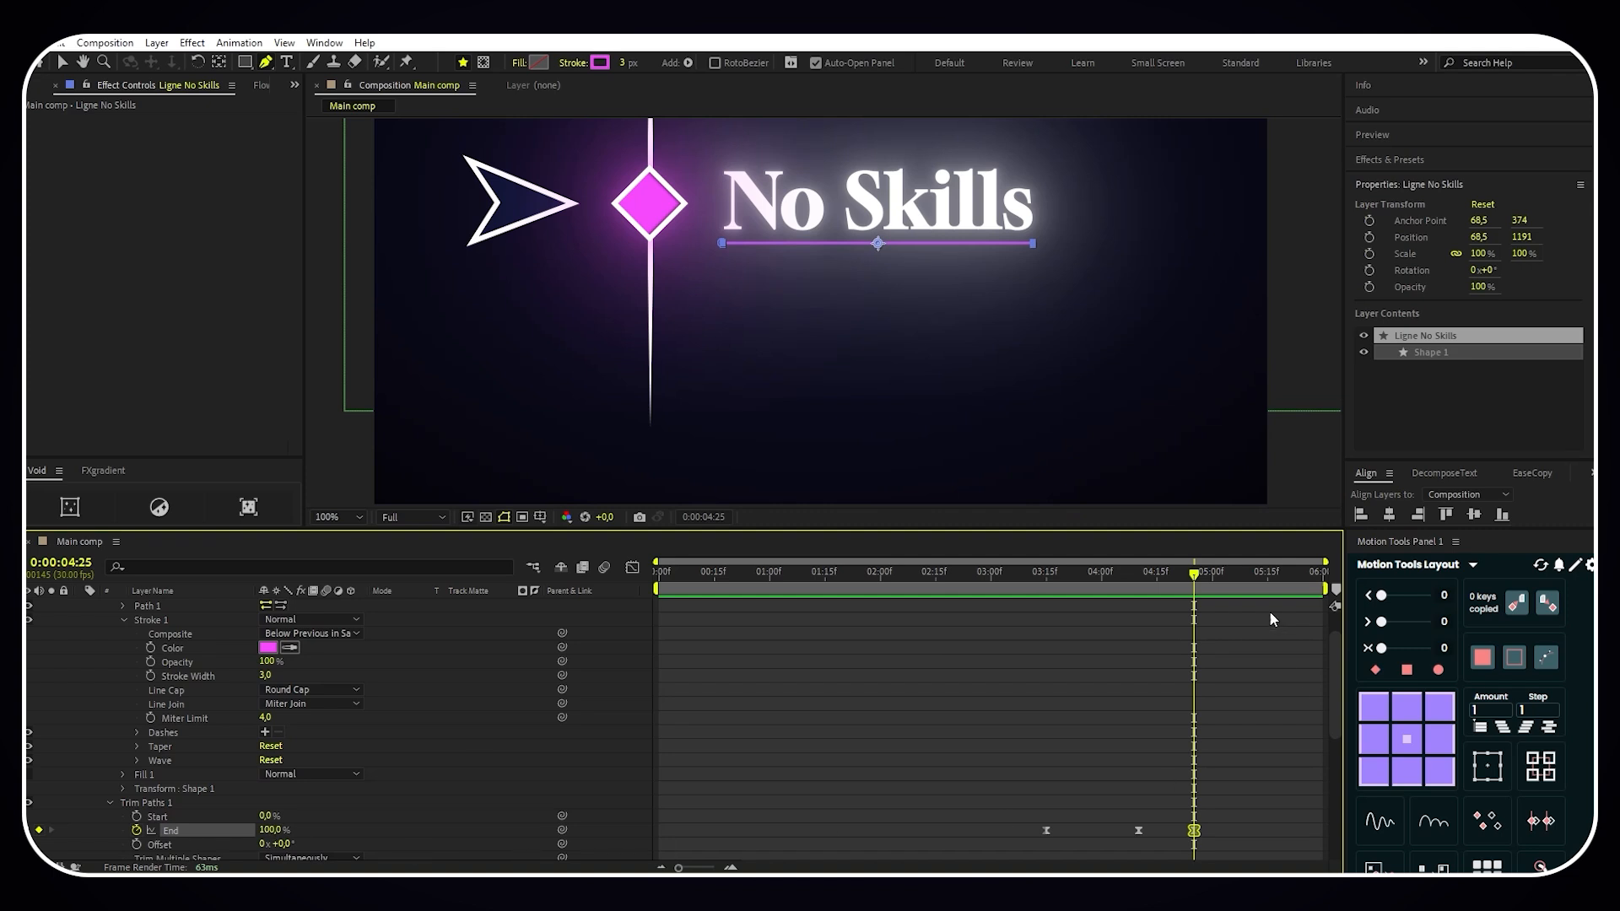
left_click_drag(1196, 579, 1267, 577)
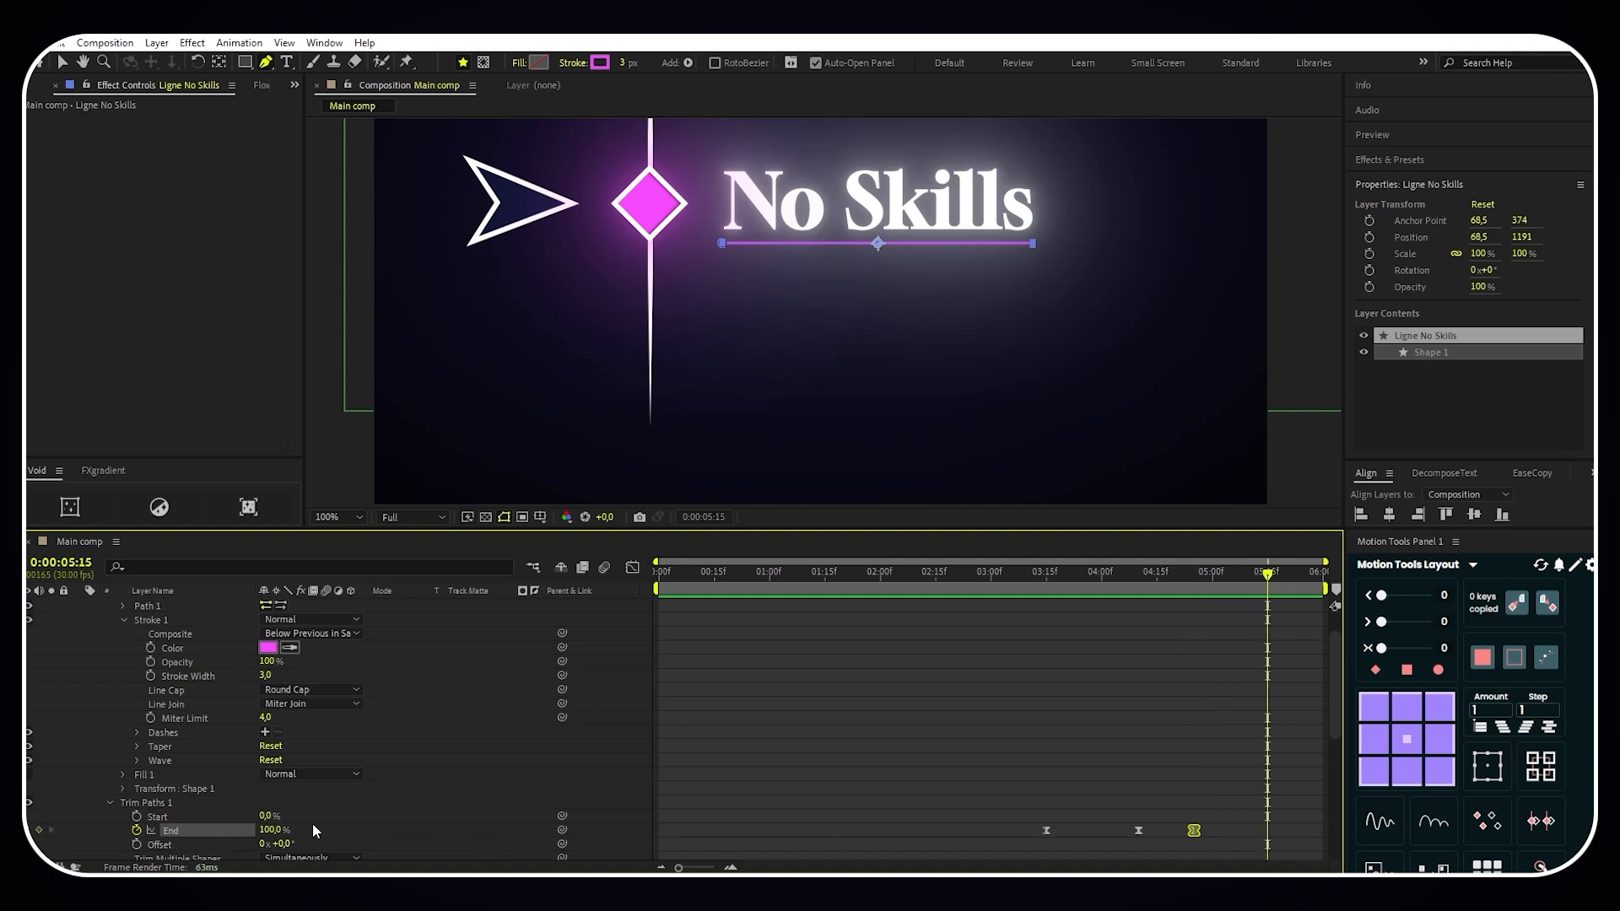
left_click_drag(276, 833, 182, 834)
left_click(948, 808)
scroll(948, 808, "up", 1)
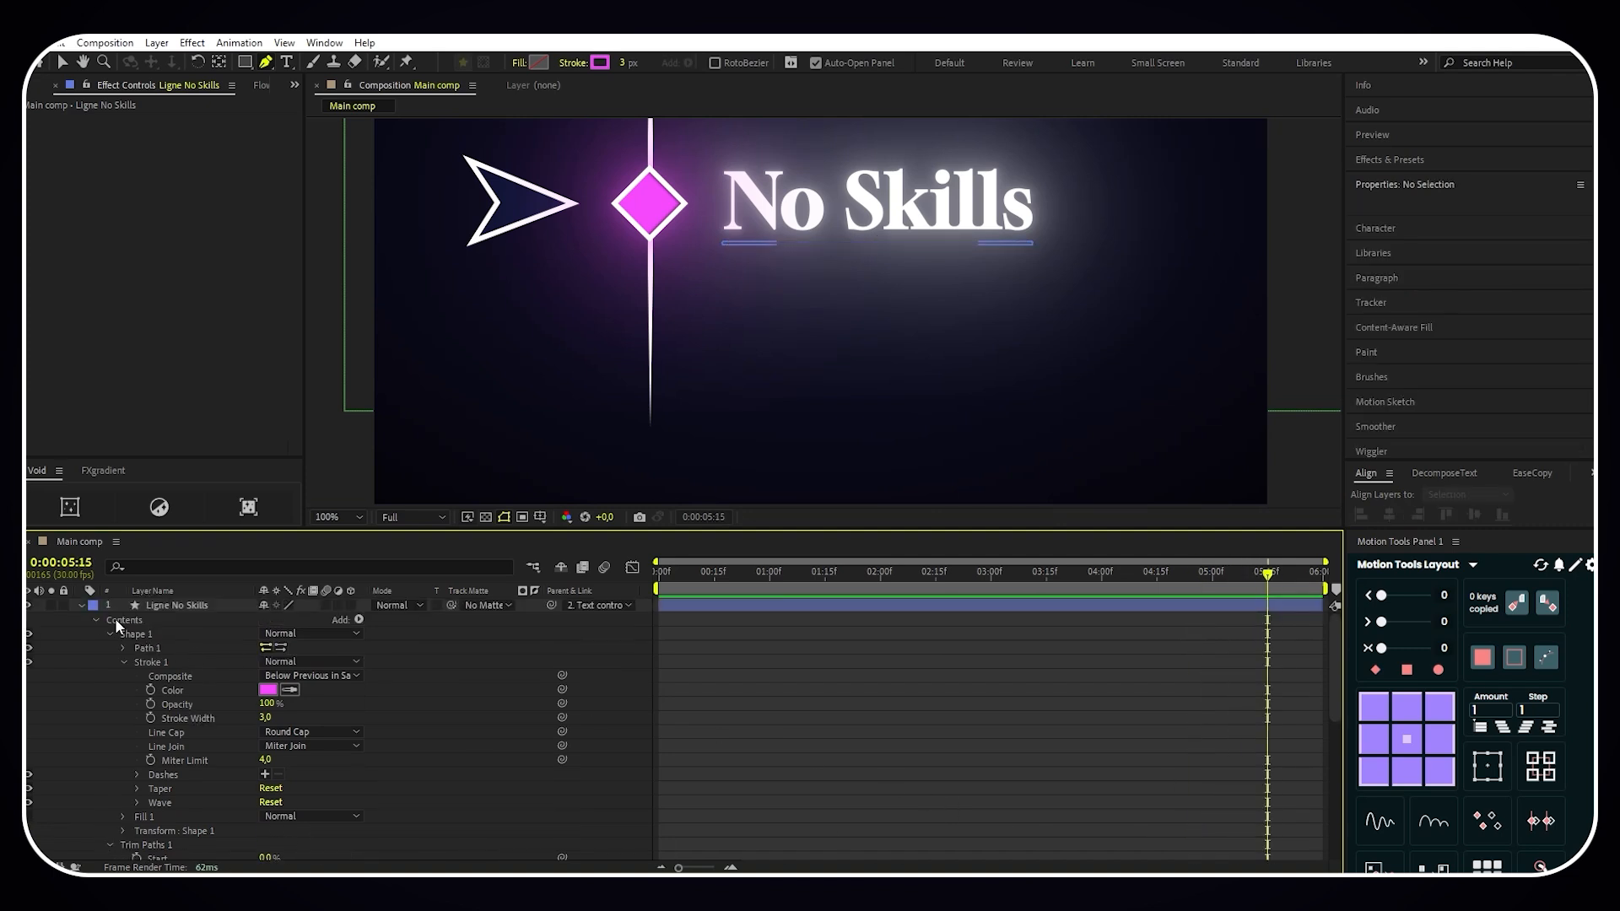
left_click(81, 605)
key("comma")
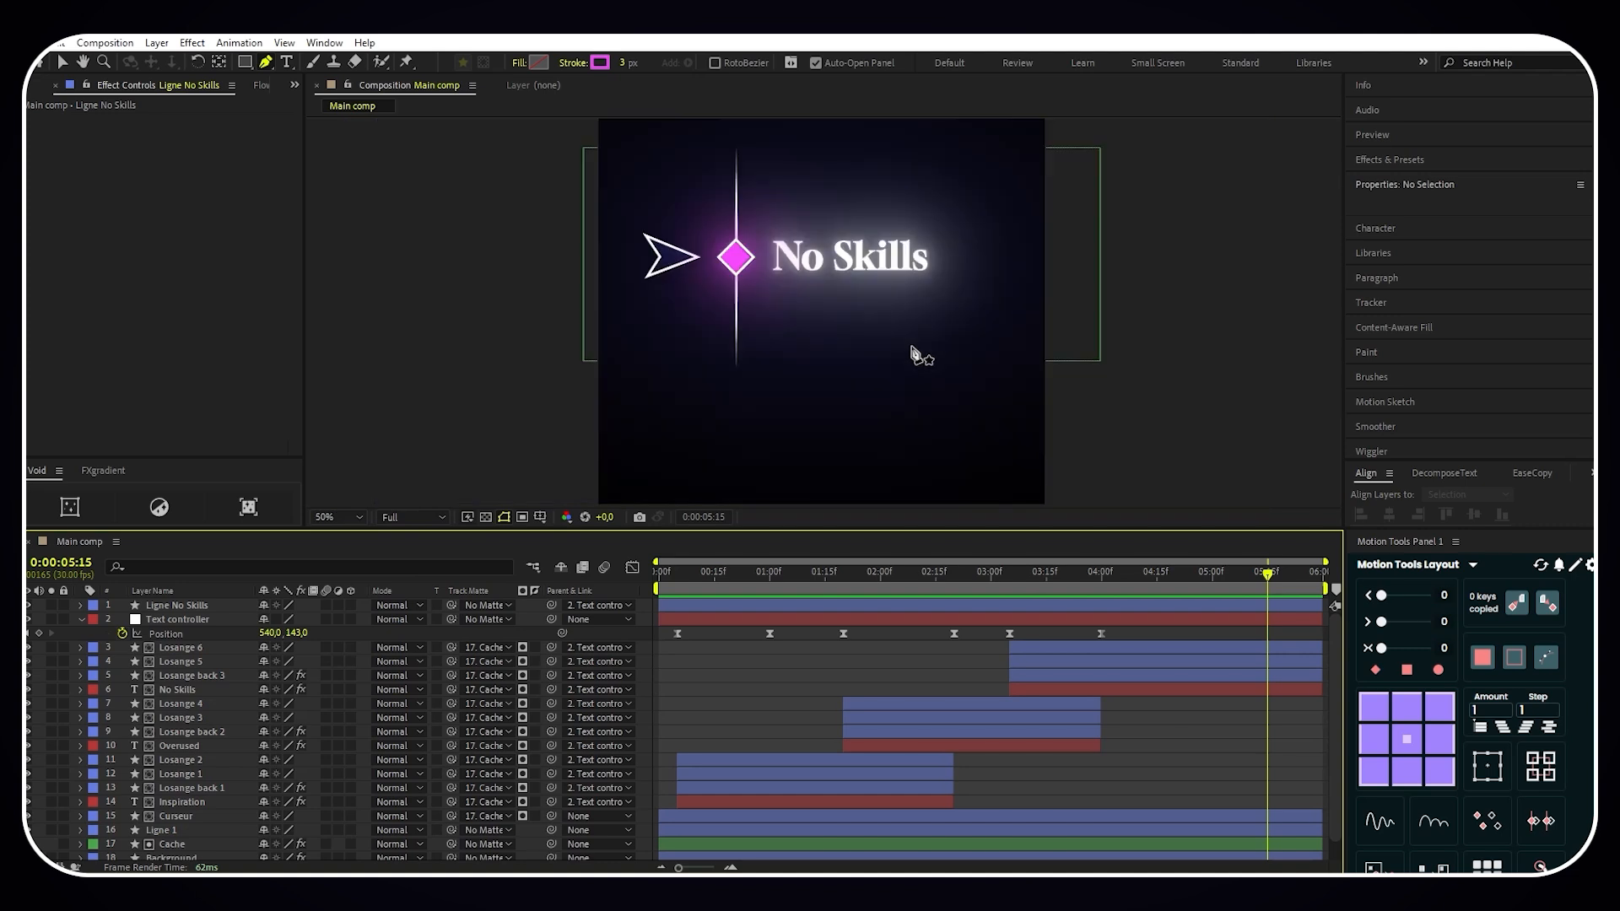
- Copy the Deep Glow effect from Losange back 3 and paste it onto the Ligne No Skills layer
left_click_drag(1268, 577, 1168, 584)
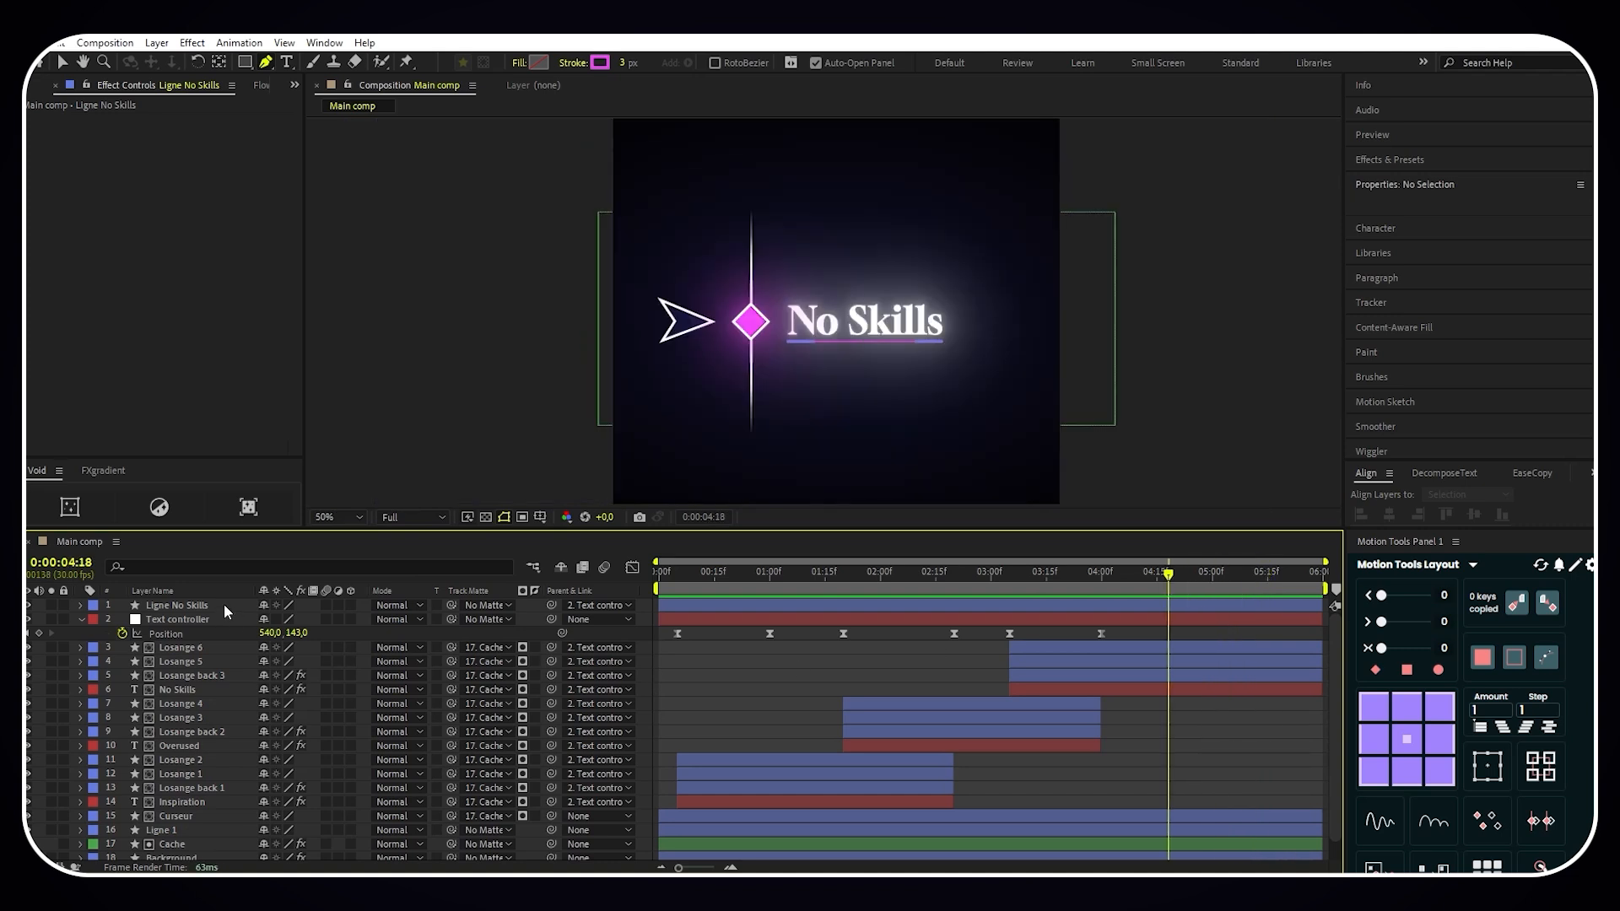
left_click(196, 675)
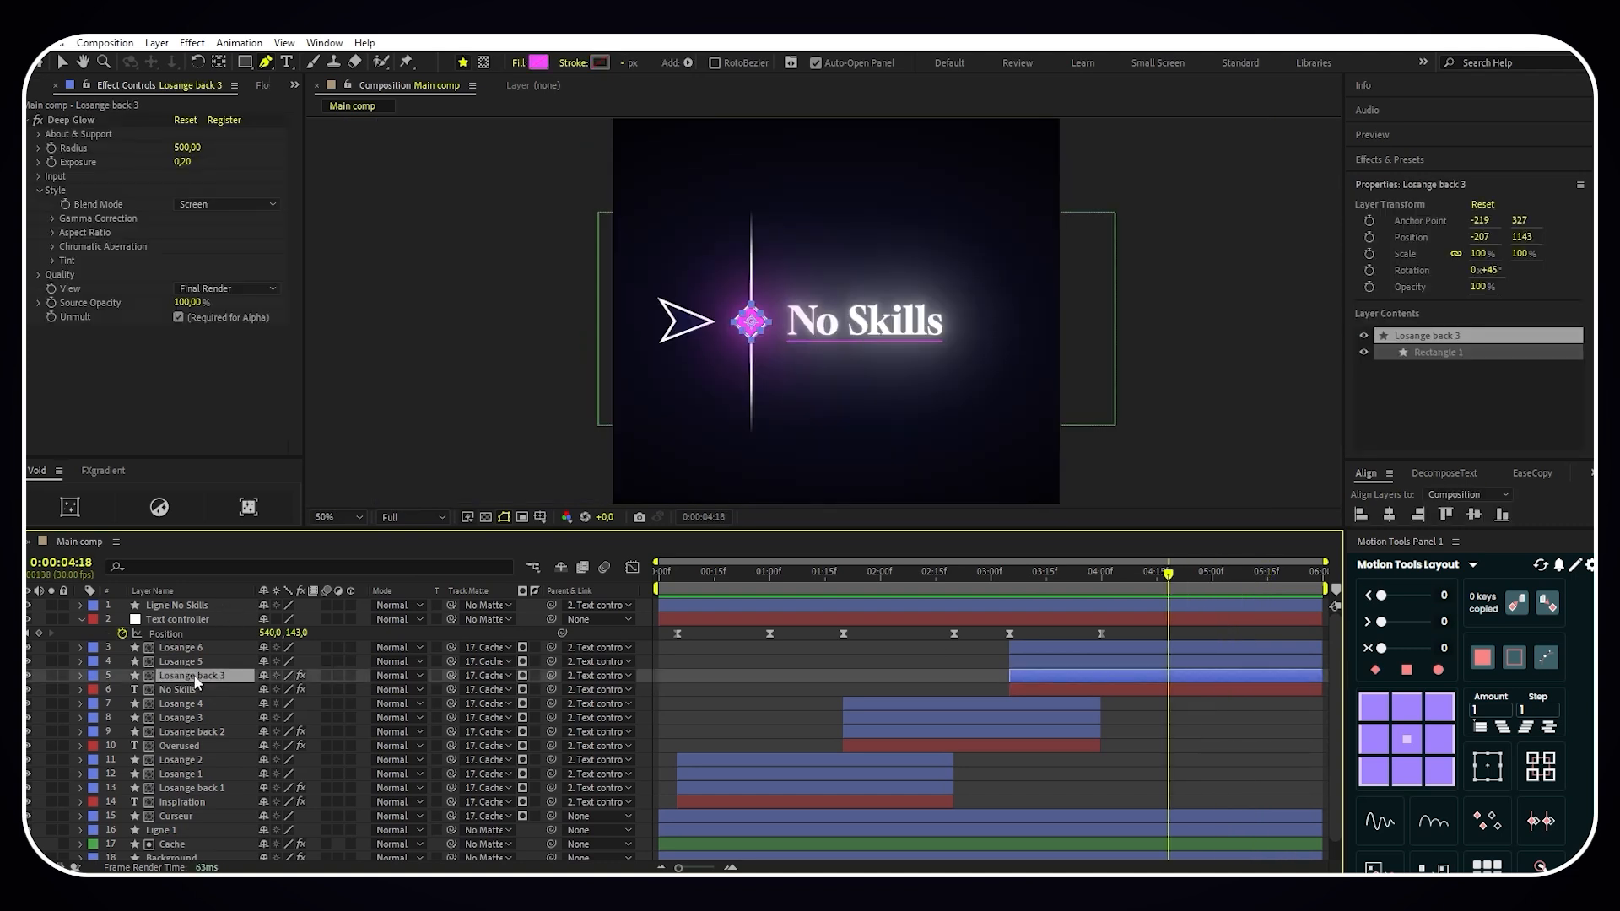
right_click(67, 130)
left_click(110, 171)
left_click(173, 606)
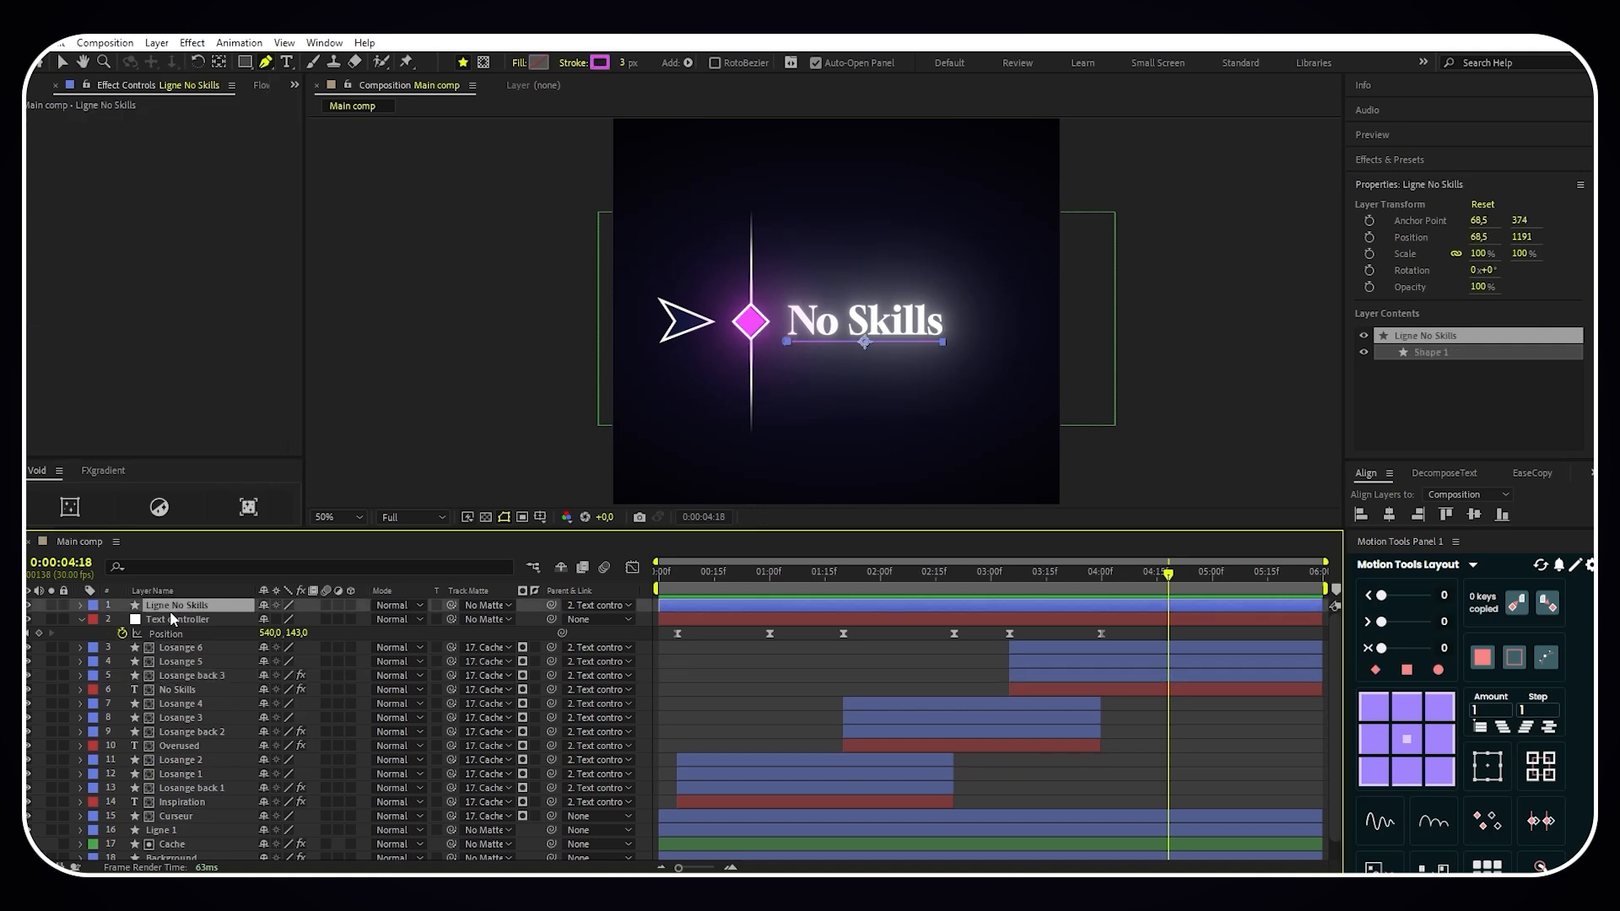
key("ctrl+v")
left_click(738, 676)
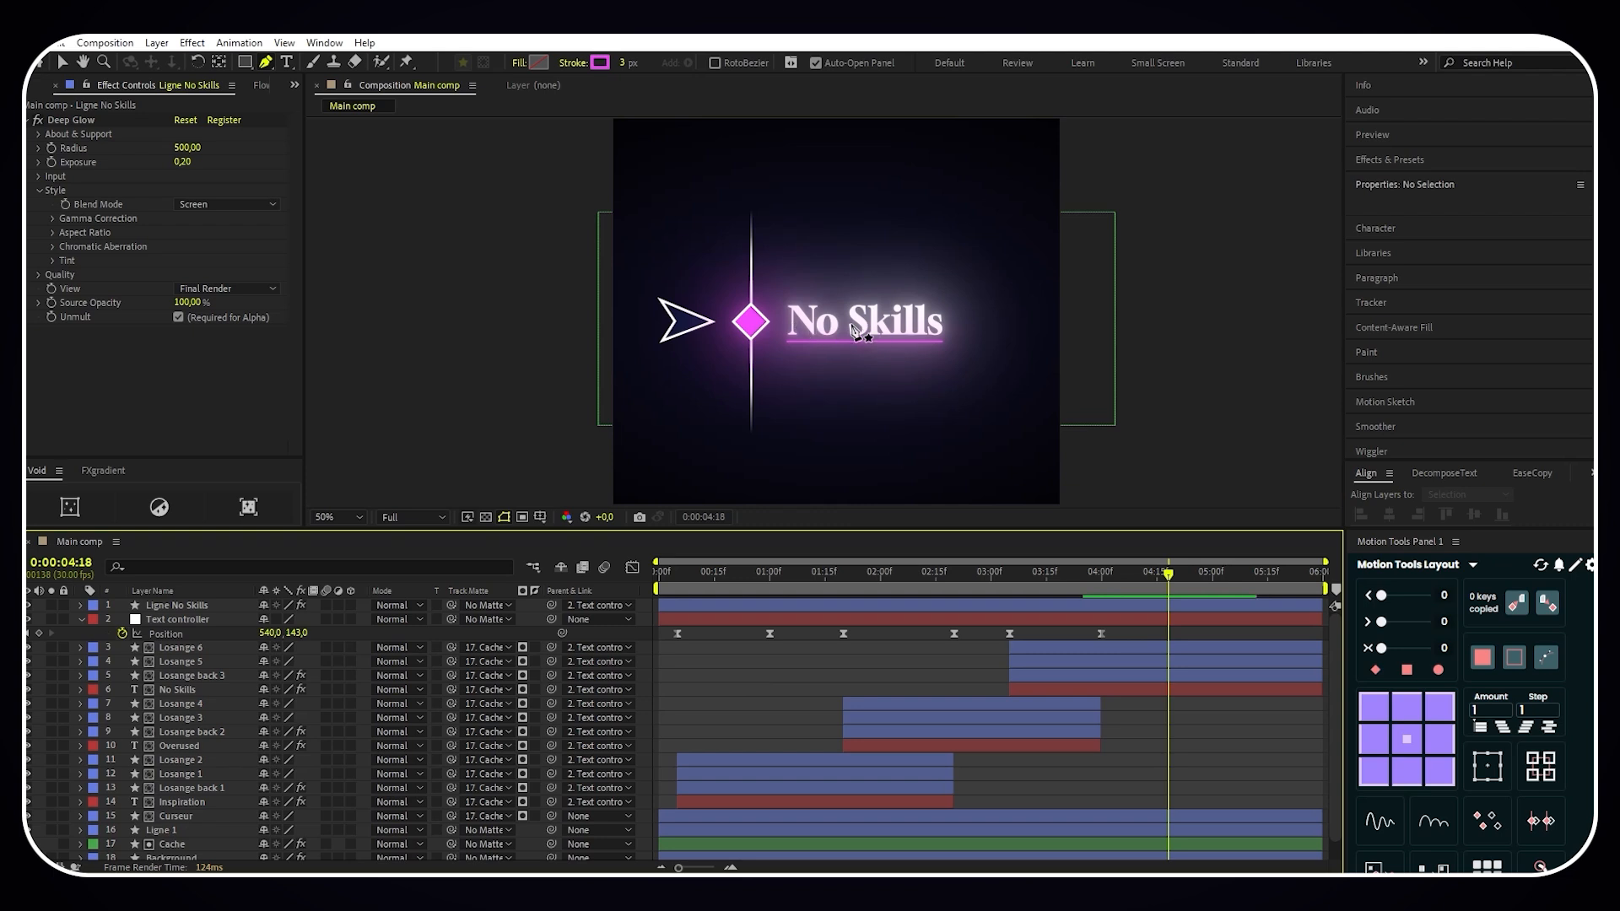
- Move the Ligne No Skills layer directly below the No Skills text layer and trim its start to match that layer
left_click_drag(211, 606, 215, 697)
left_click_drag(661, 692, 1008, 699)
left_click(1131, 717)
- At 0:00:04:10, draw a magenta-stroked circle about 136 px wide around the No Skills diamond with the Ellipse tool
left_click_drag(1170, 577, 1138, 577)
scroll(740, 355, "up", 4)
scroll(741, 354, "down", 2)
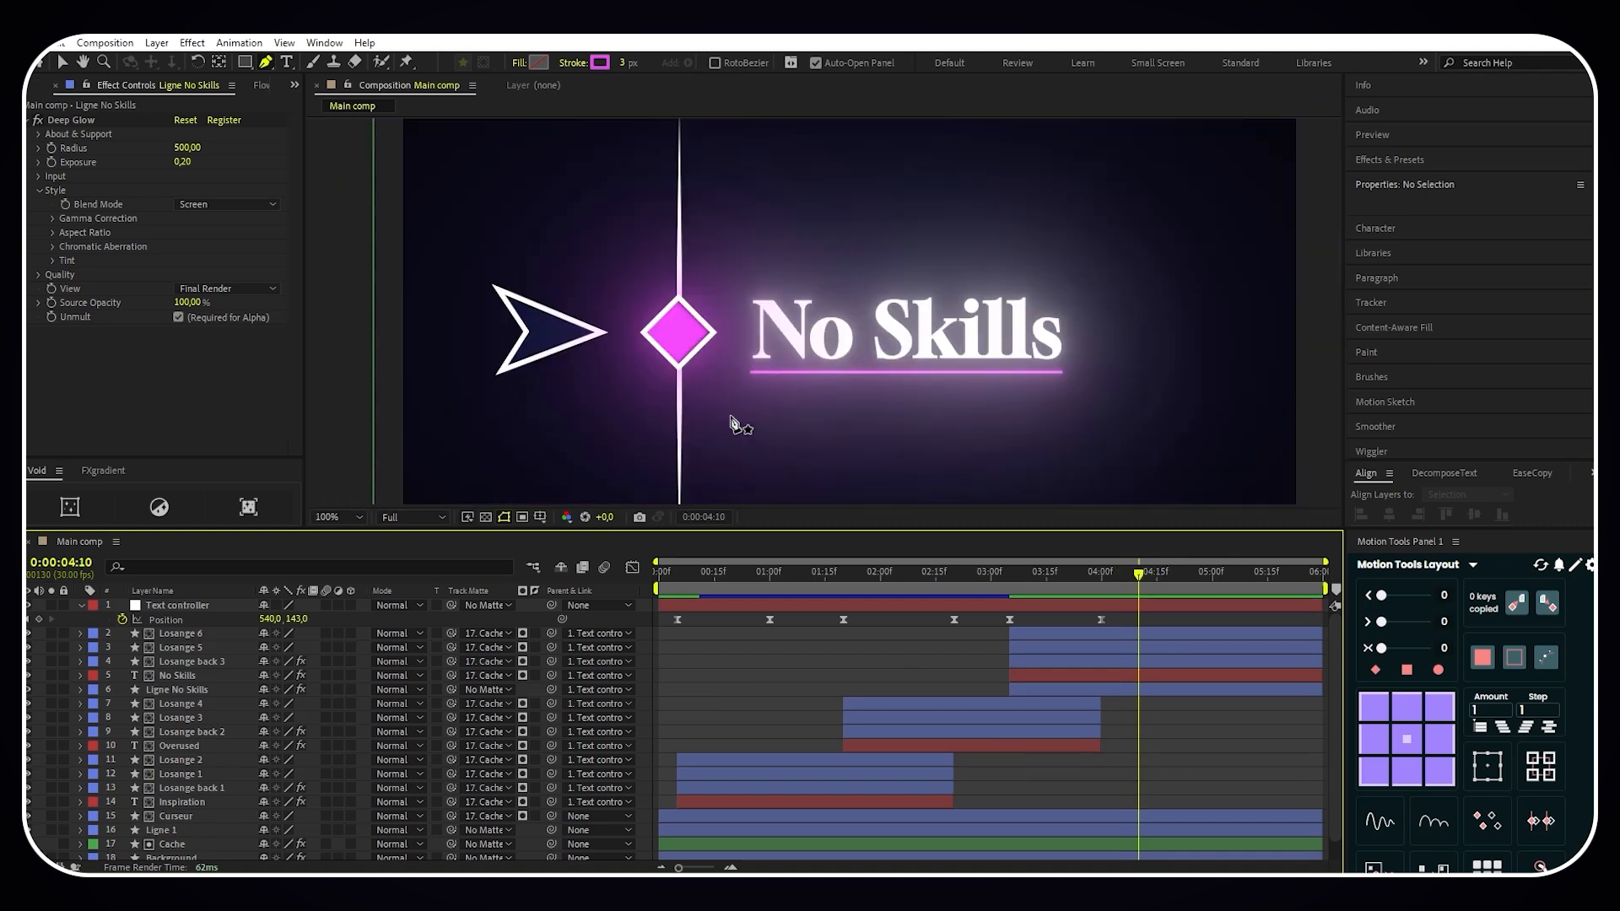
left_click(245, 62)
left_click(316, 97)
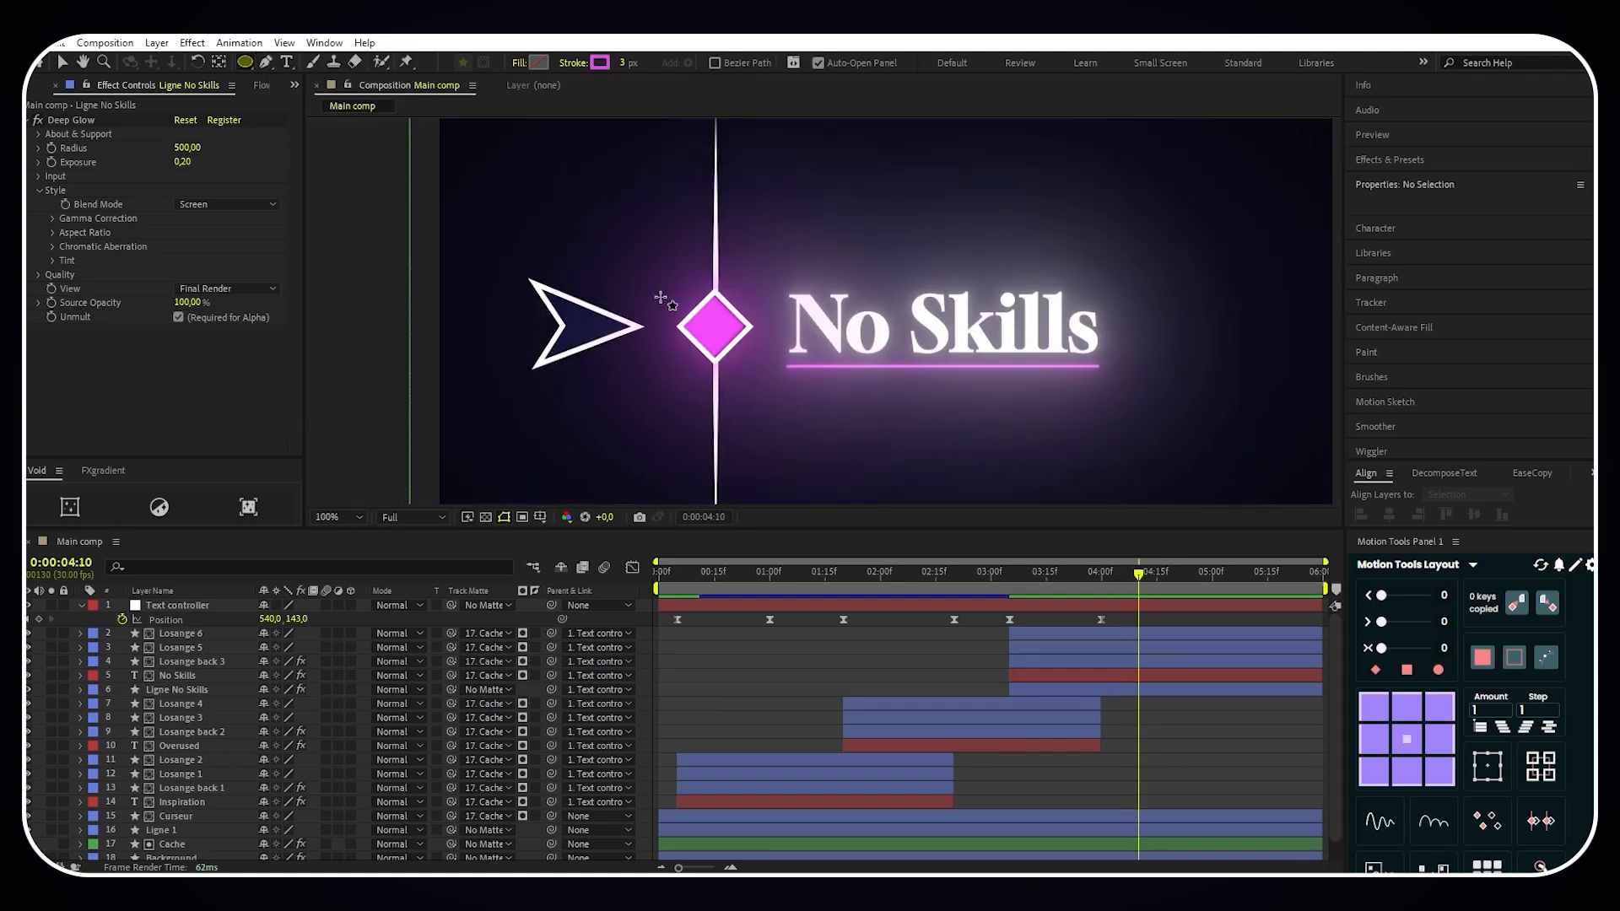
left_click_drag(661, 293, 774, 405)
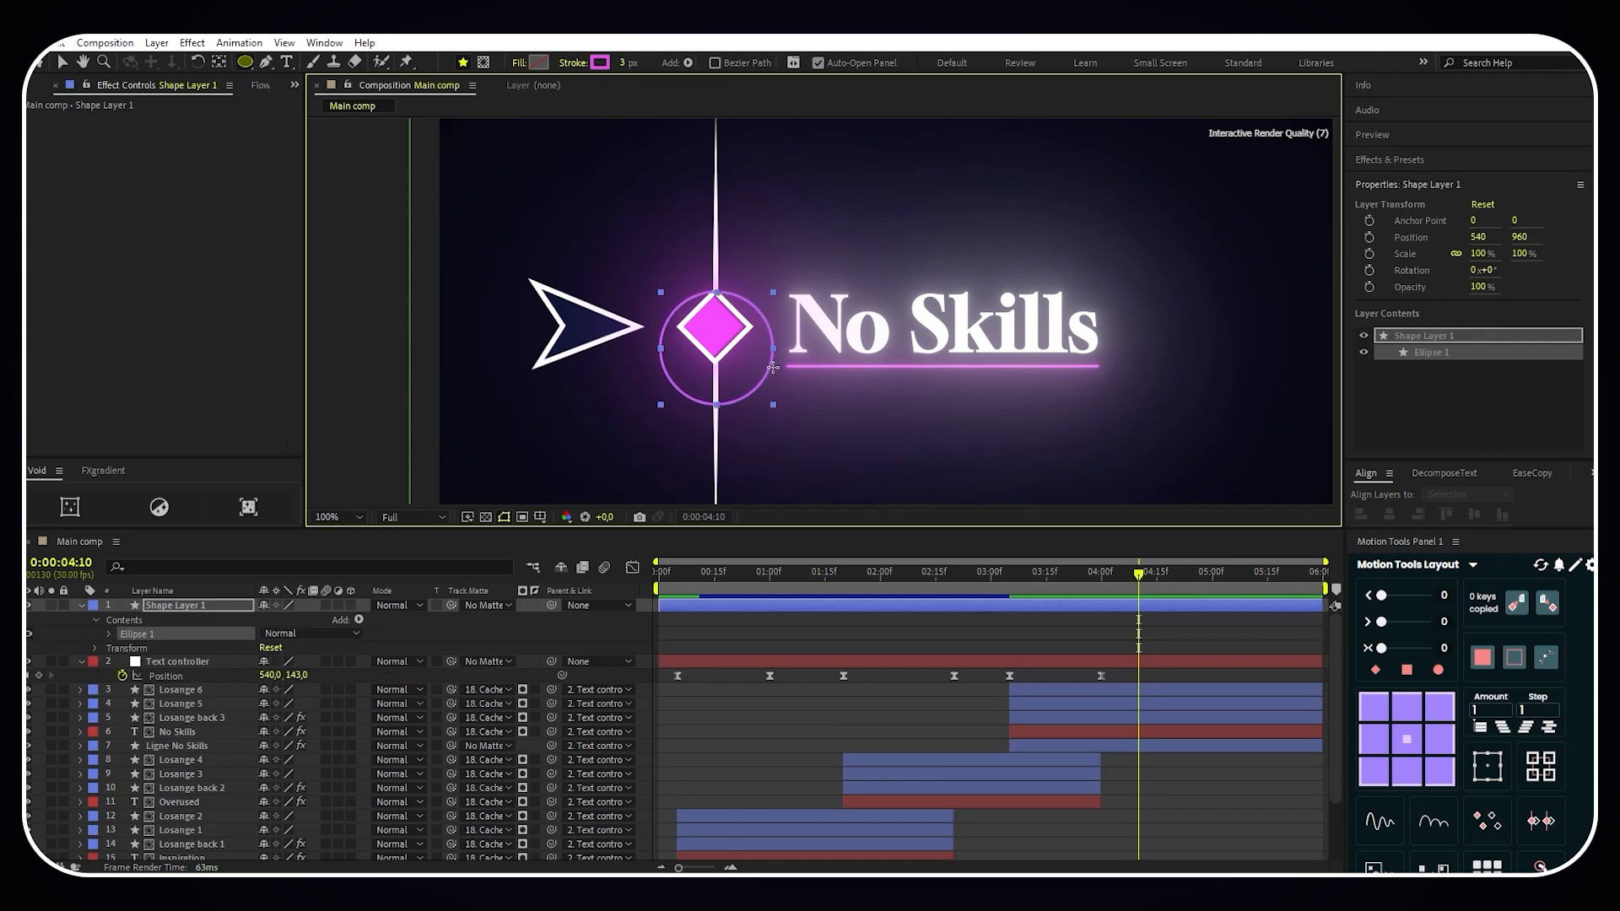
- Centre the circle on the diamond at position 333, 1285 and set its ellipse size to 144 by 144
left_click(193, 607)
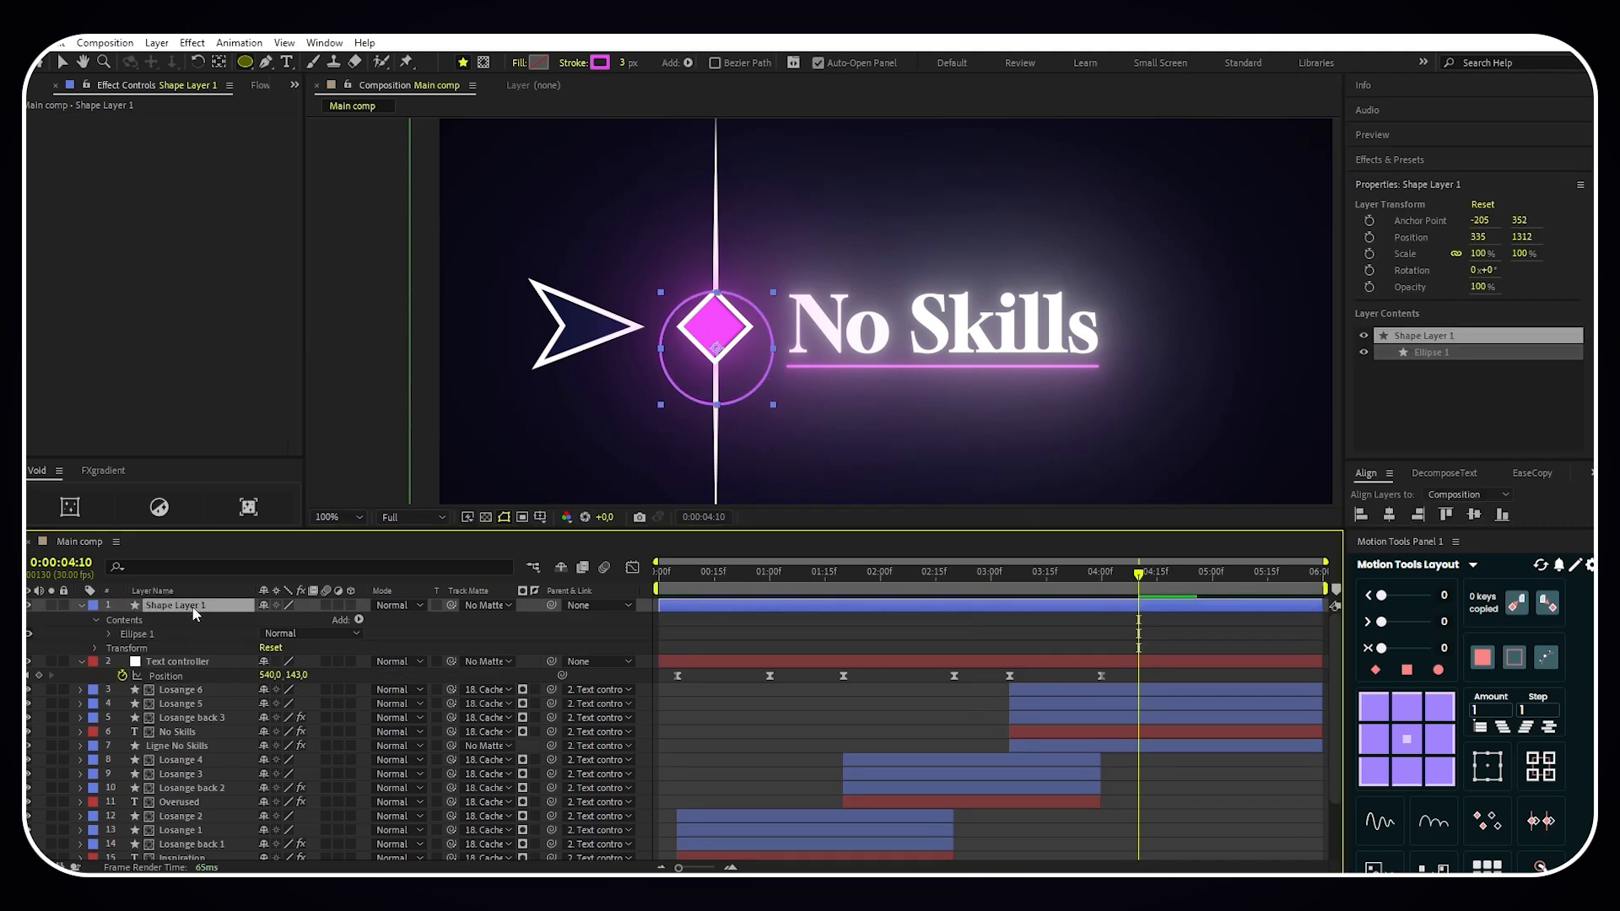
key("p")
left_click_drag(301, 619, 282, 635)
left_click(81, 605)
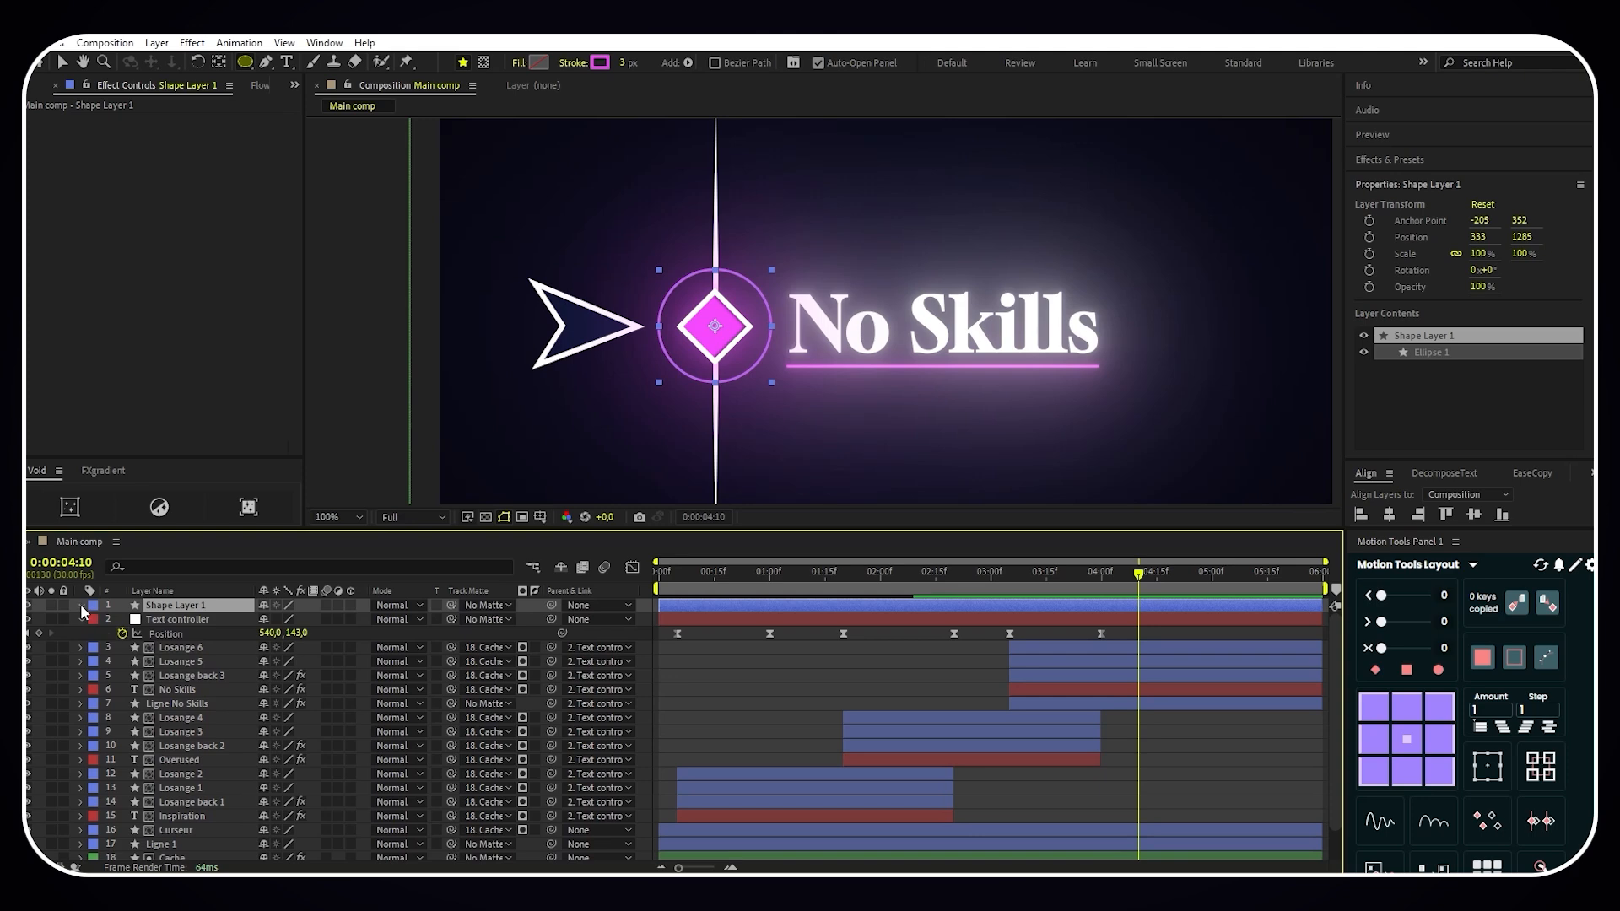
left_click(81, 605)
left_click(109, 634)
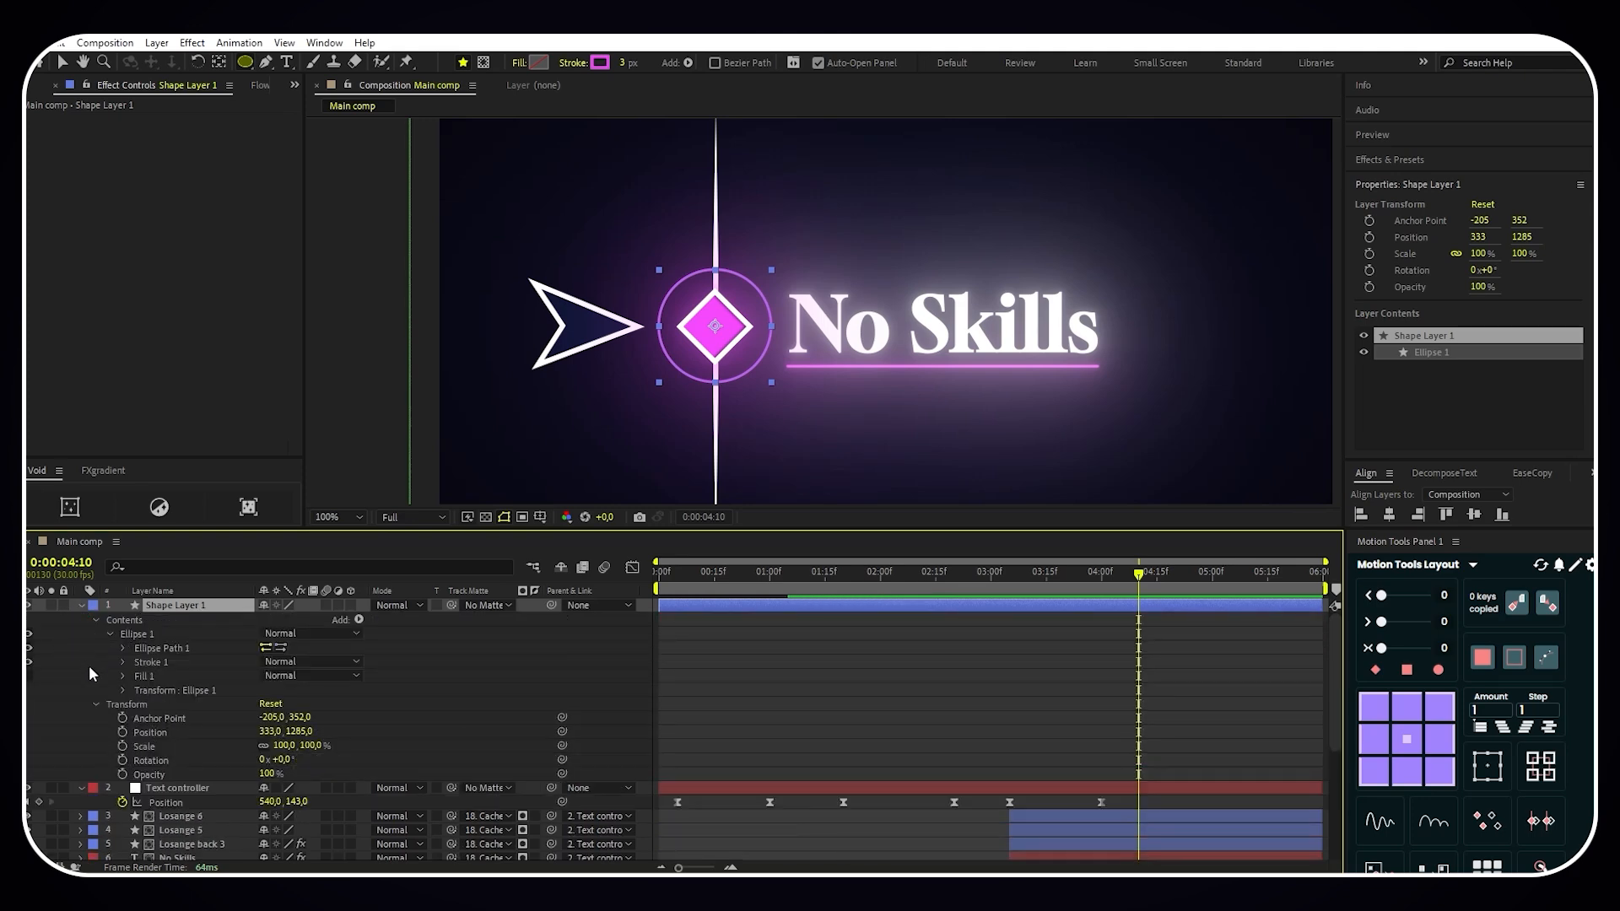
left_click(124, 648)
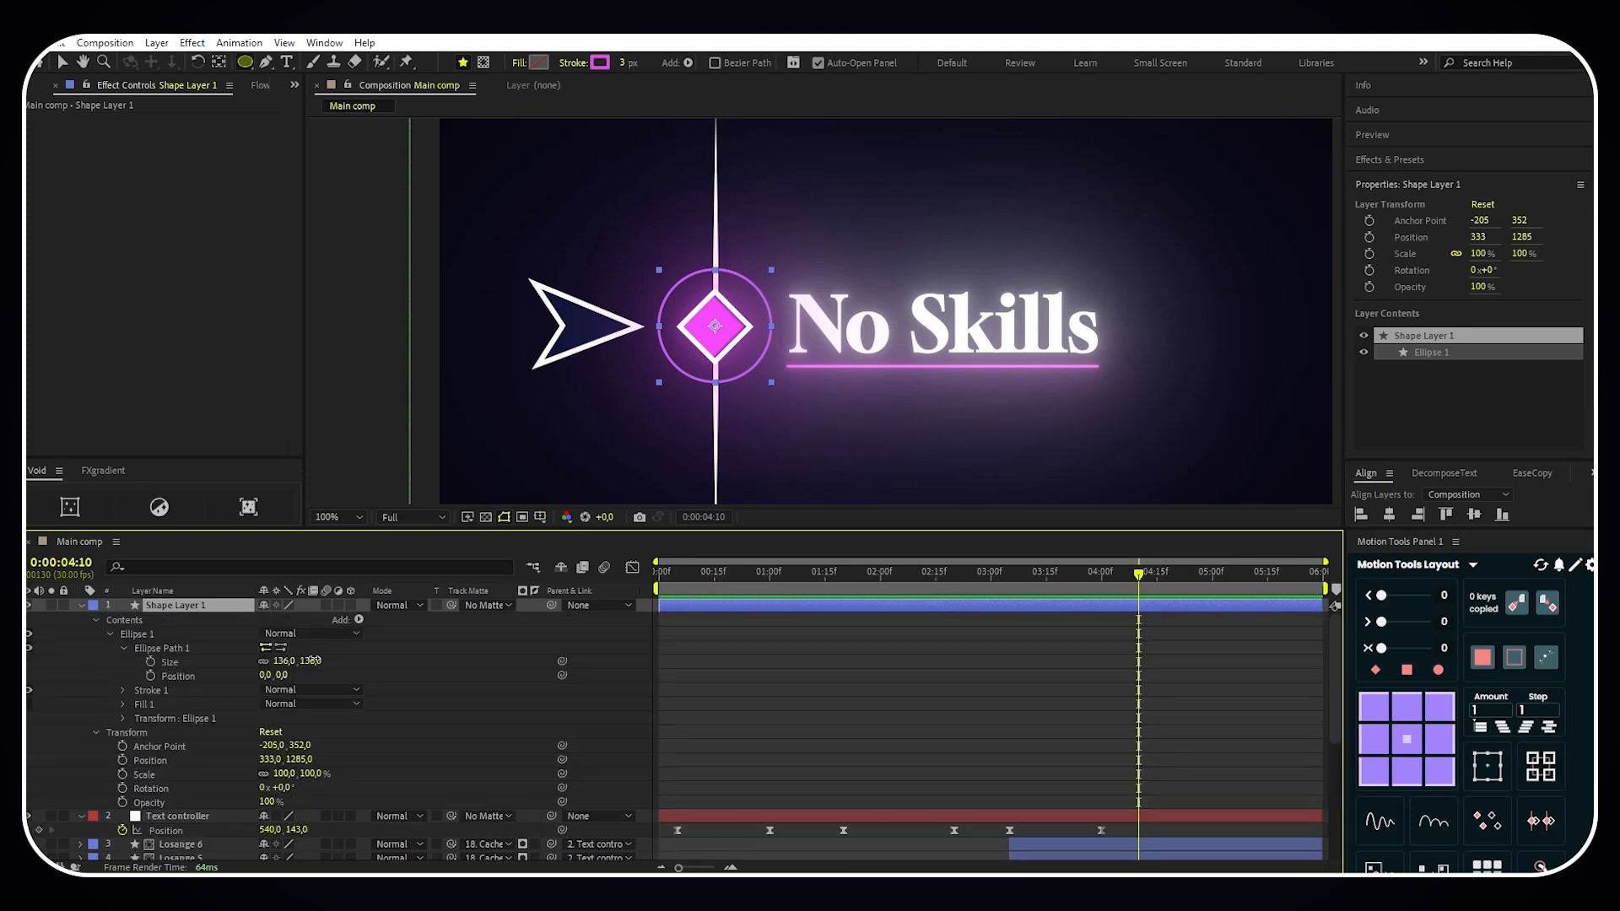
left_click_drag(312, 660, 325, 660)
- Rename the circle layer as Cercle 1 and parent it to Text controller
right_click(196, 605)
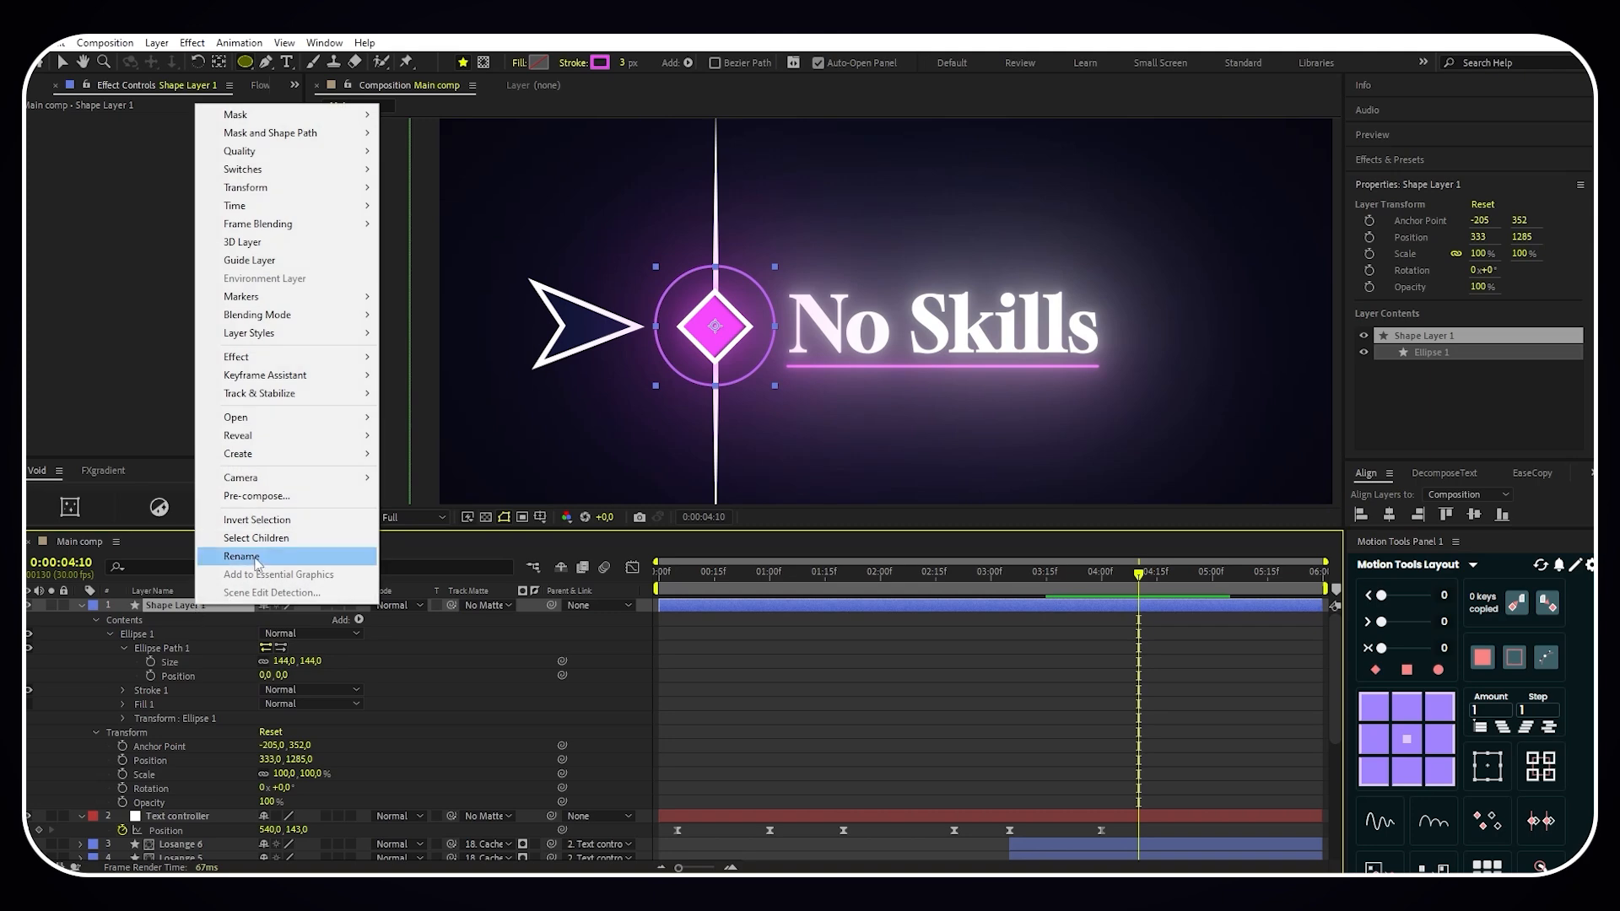
left_click(253, 557)
type("Cerc")
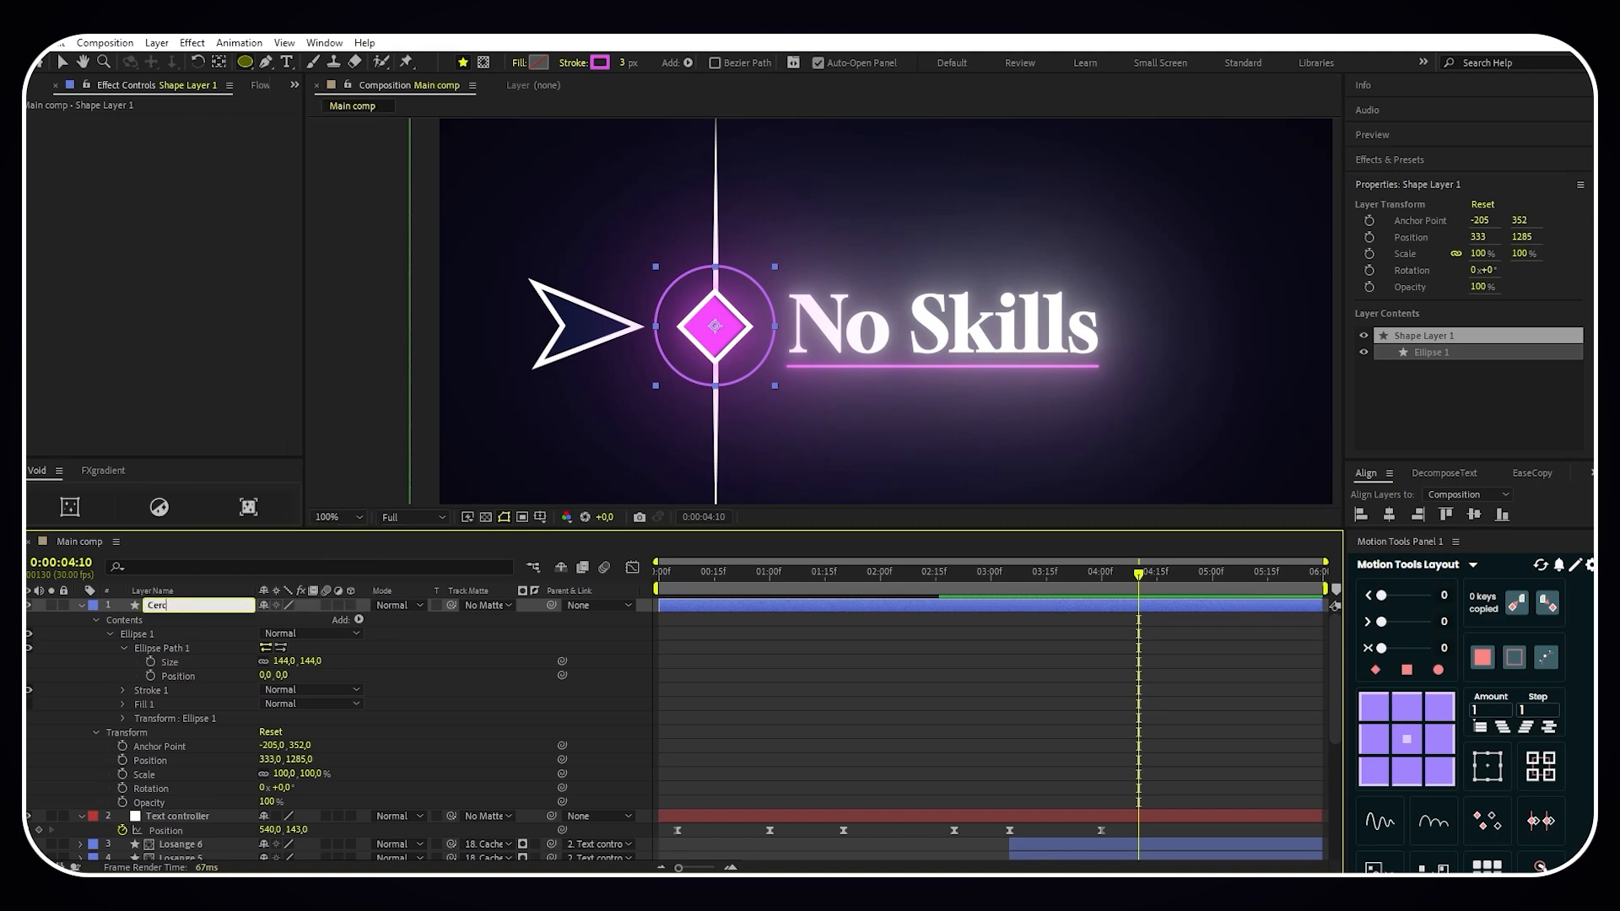
type("le 1")
left_click(81, 605)
left_click(594, 608)
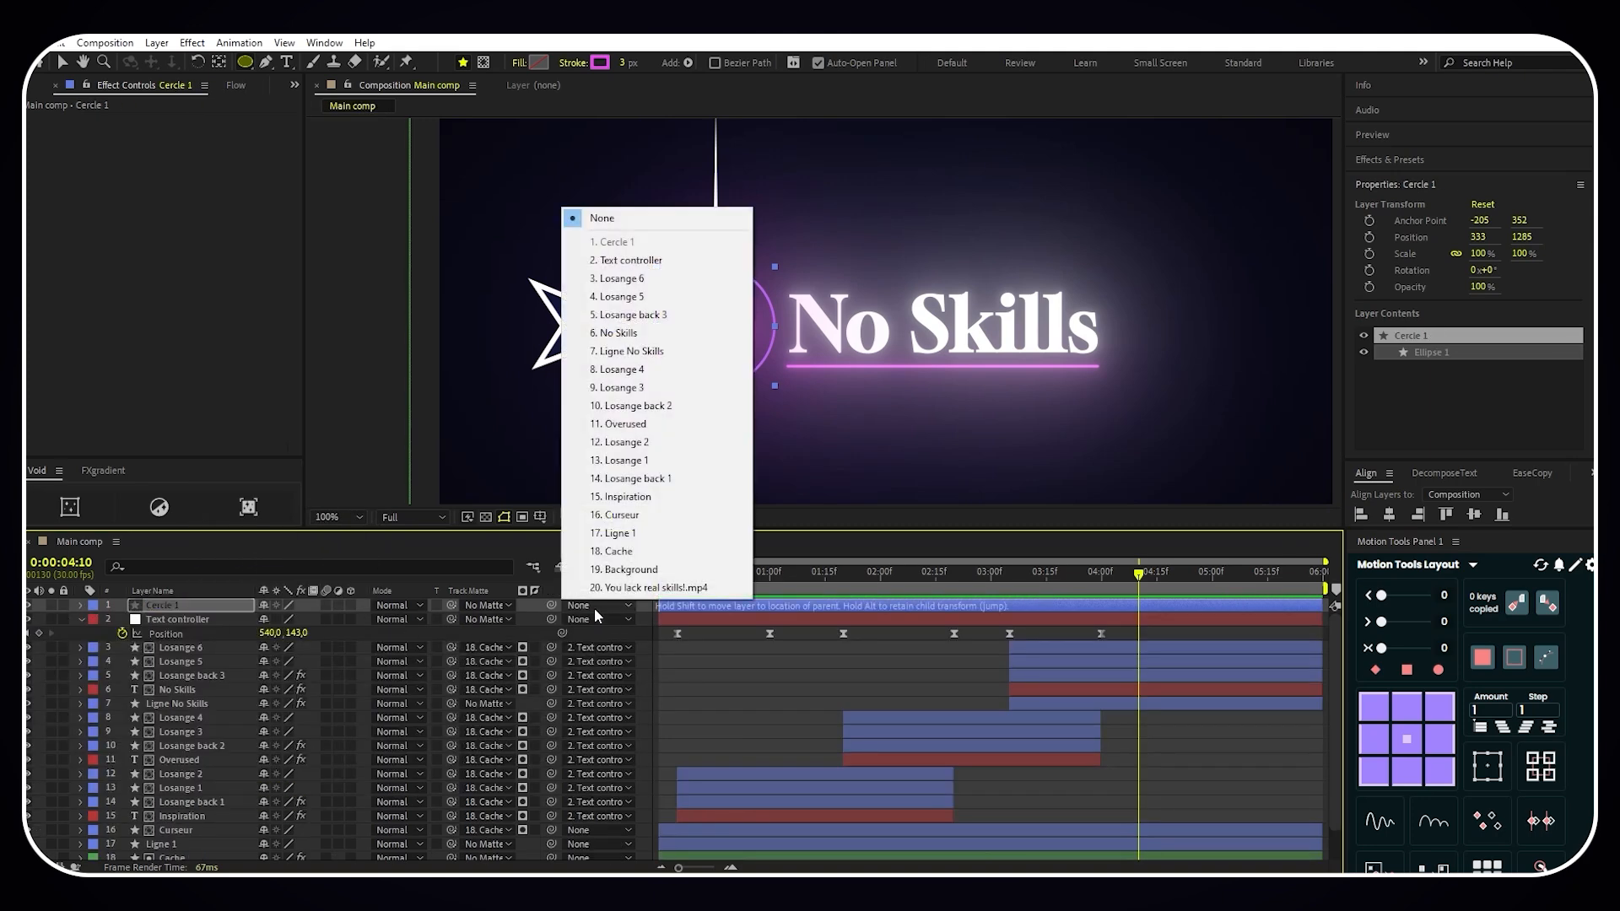
left_click(625, 261)
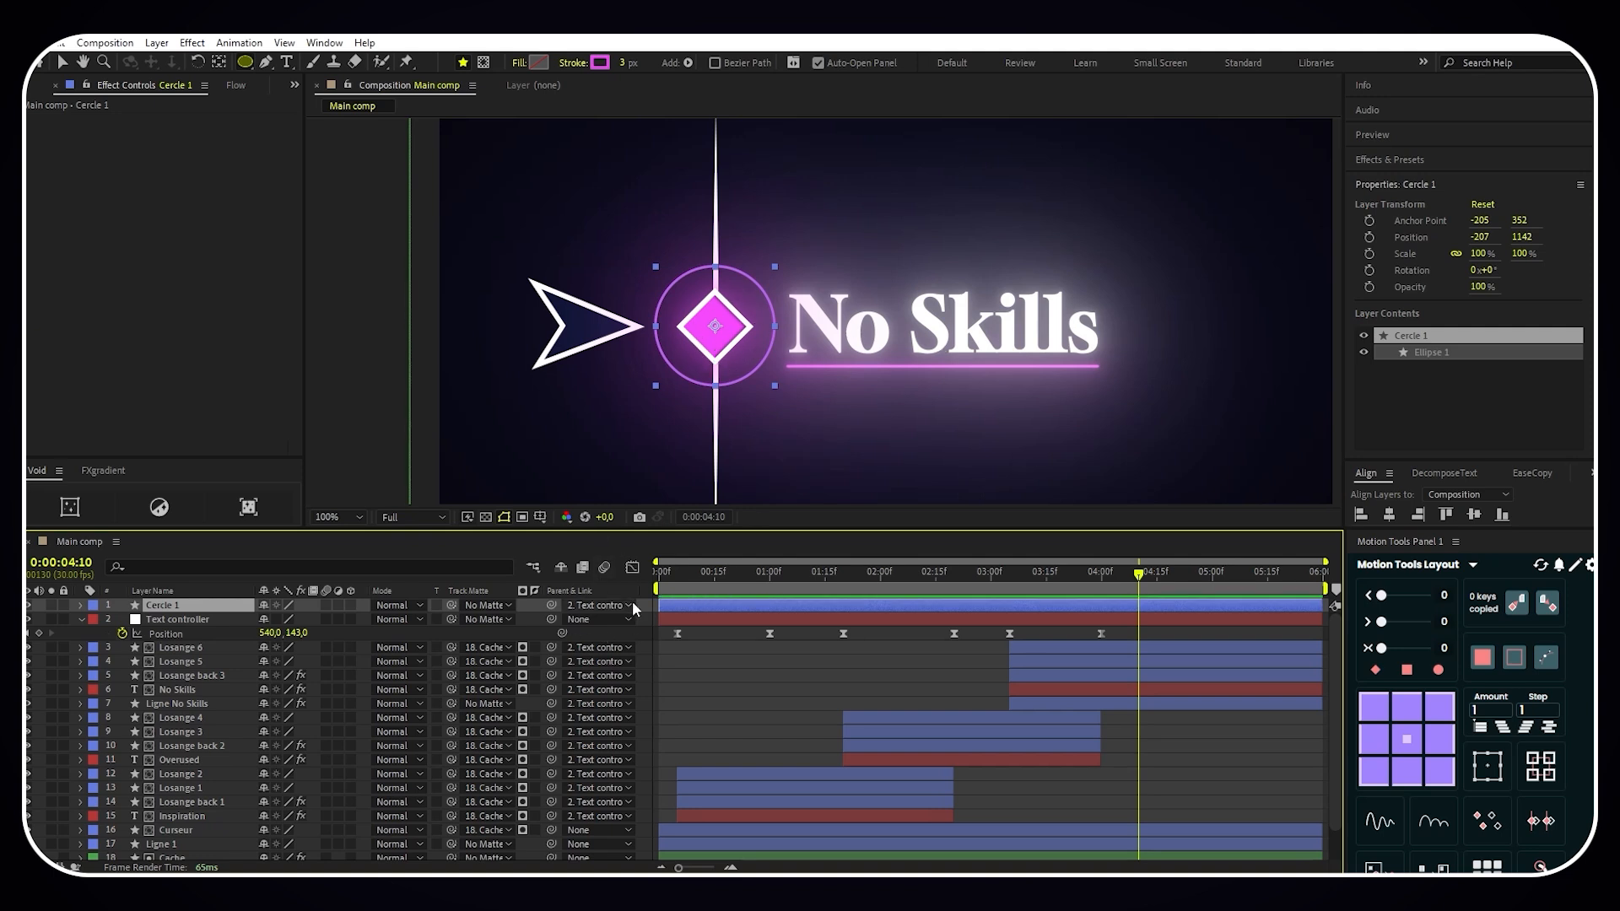
- Keyframe Cercle 1 at 0:00:04:10 with Scale at 100% and Opacity at 0%
key("s")
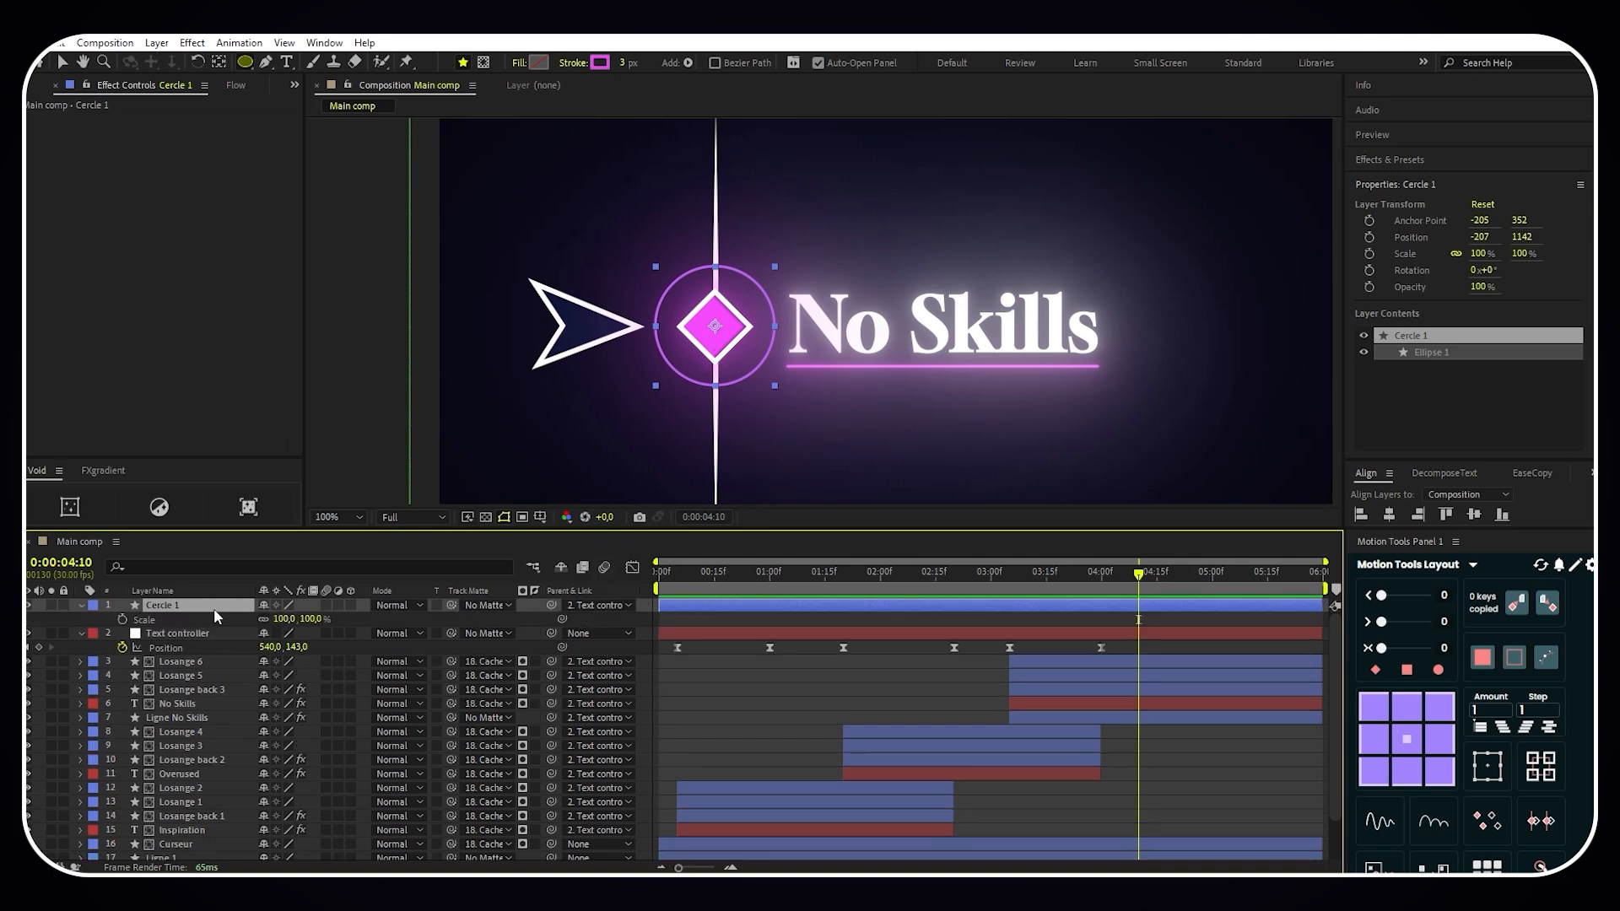
key("t")
left_click(122, 620)
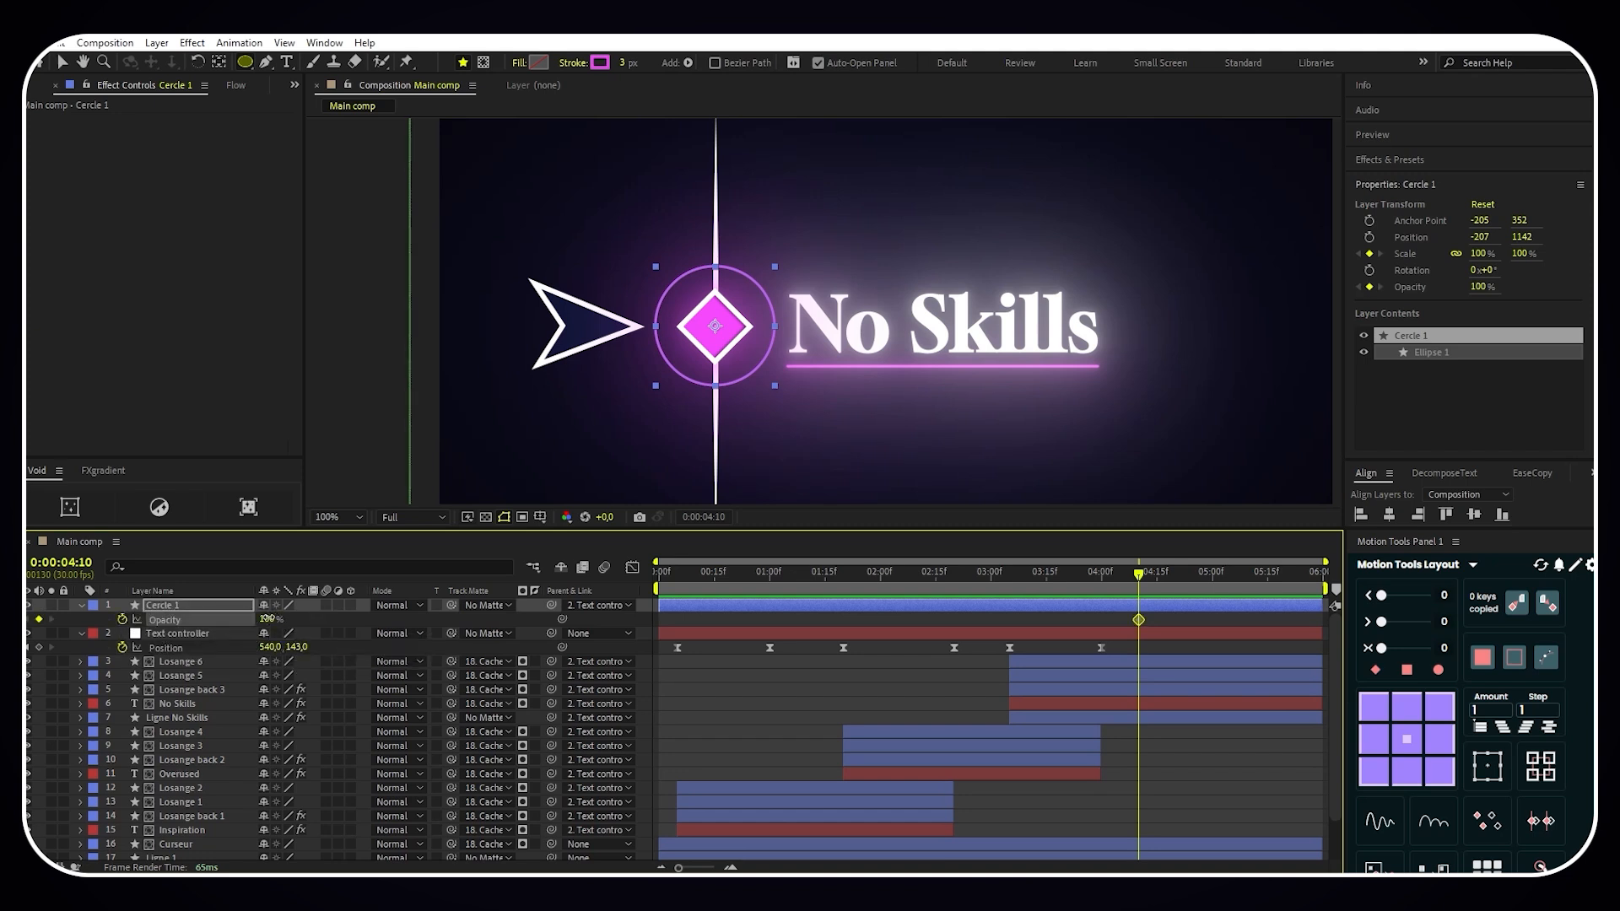
left_click_drag(267, 618, 157, 621)
left_click(237, 606)
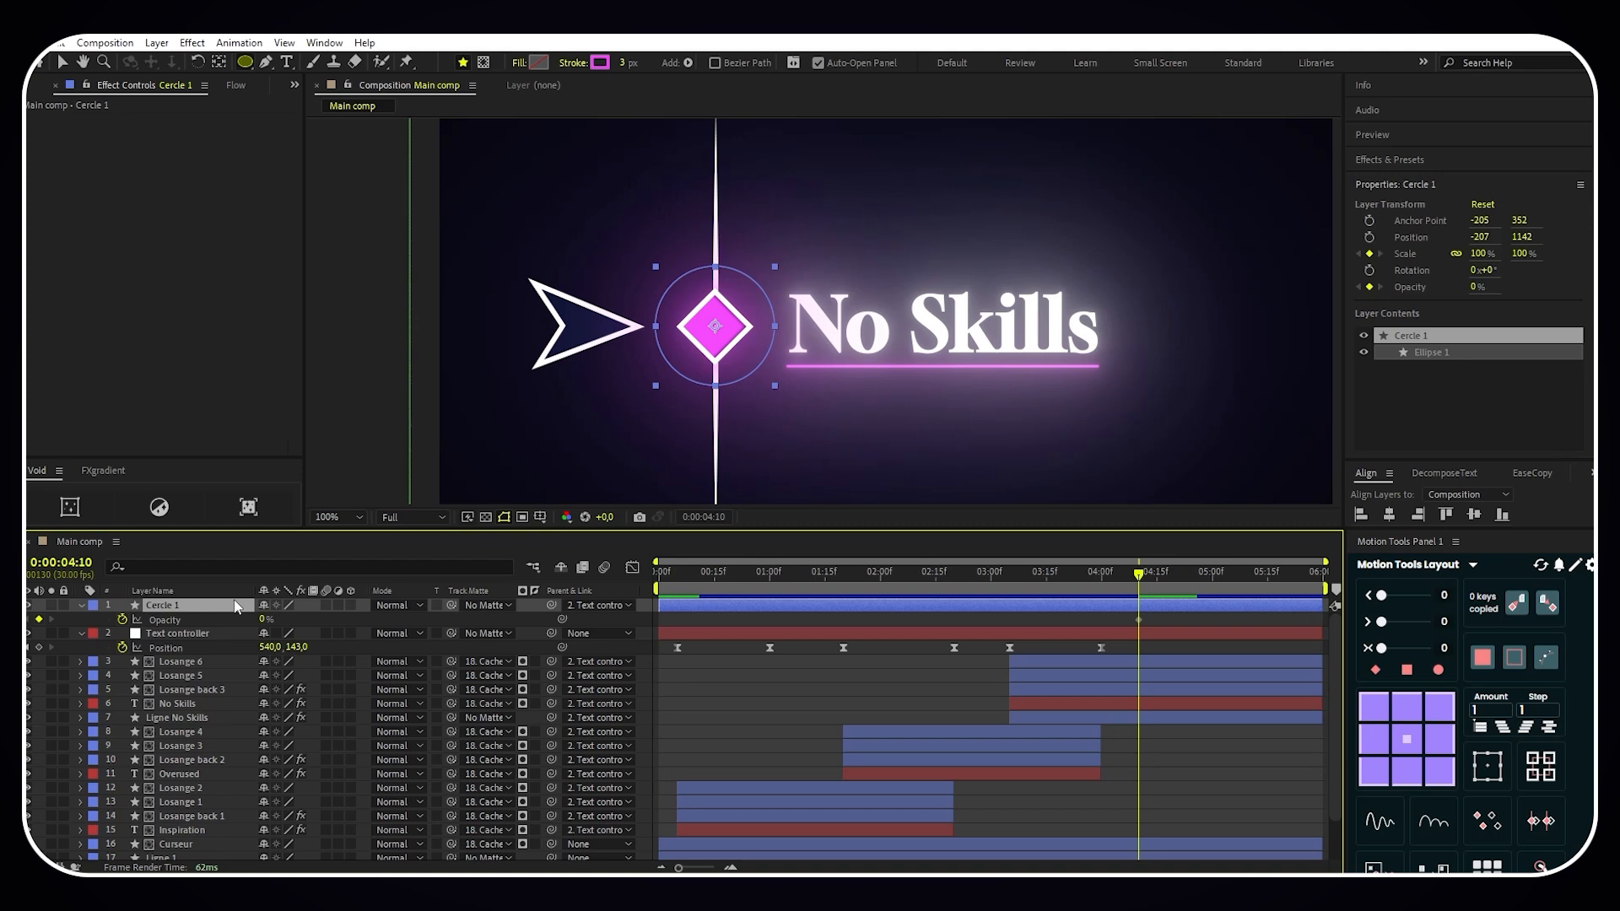
- Keyframe the Opacity of Cercle 1 at 100% at 0:00:04:00
key("shift+s")
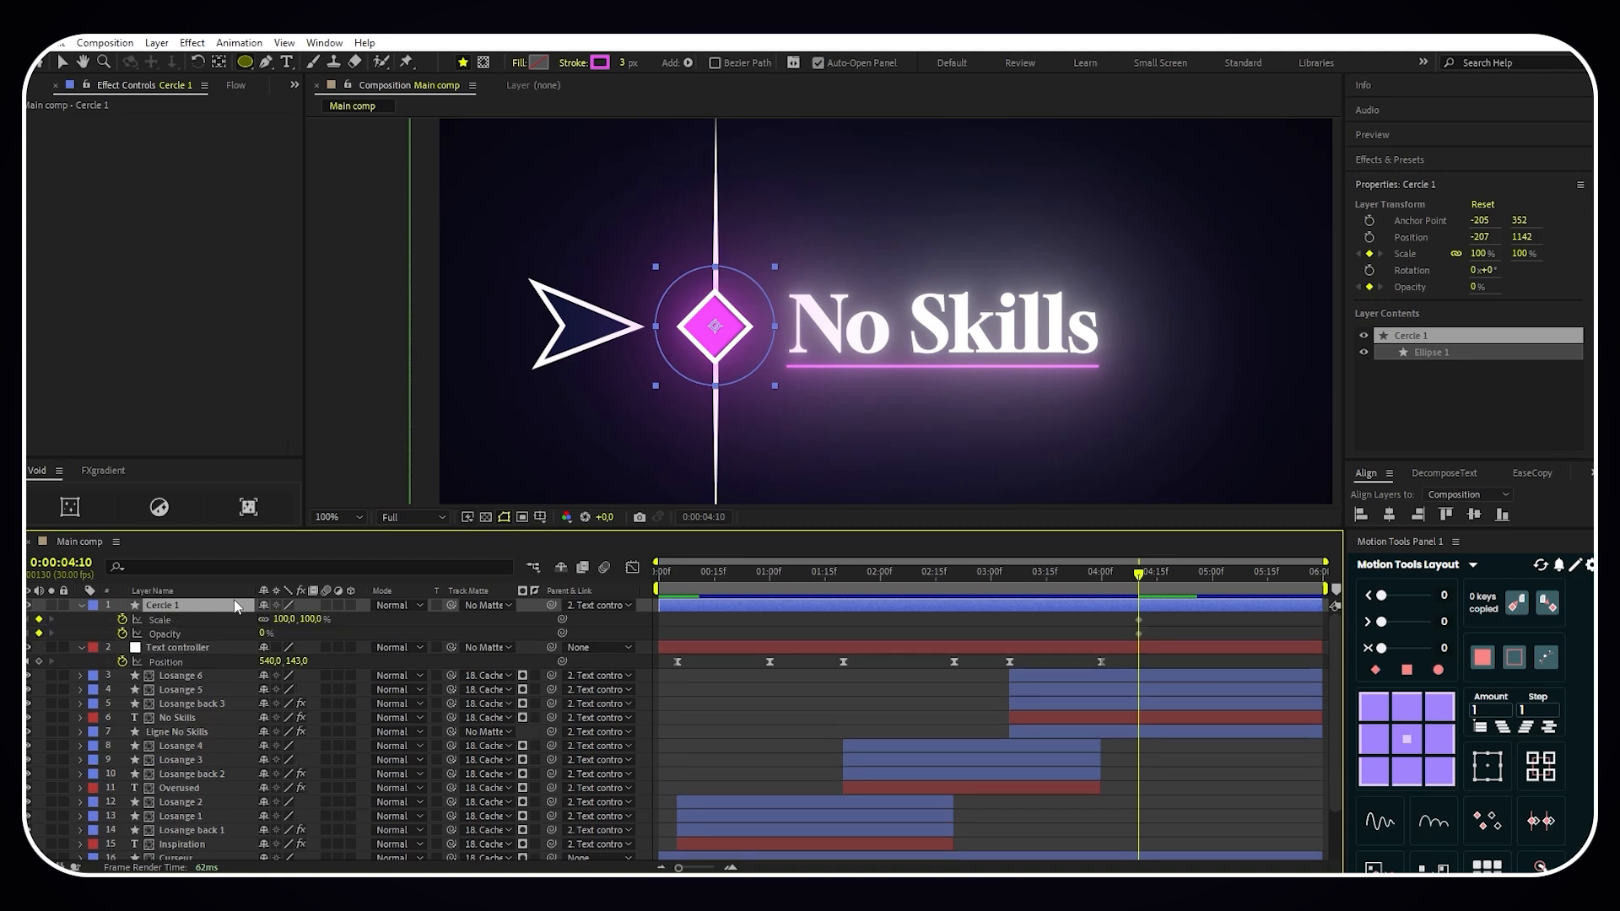
left_click_drag(1145, 594, 1105, 589)
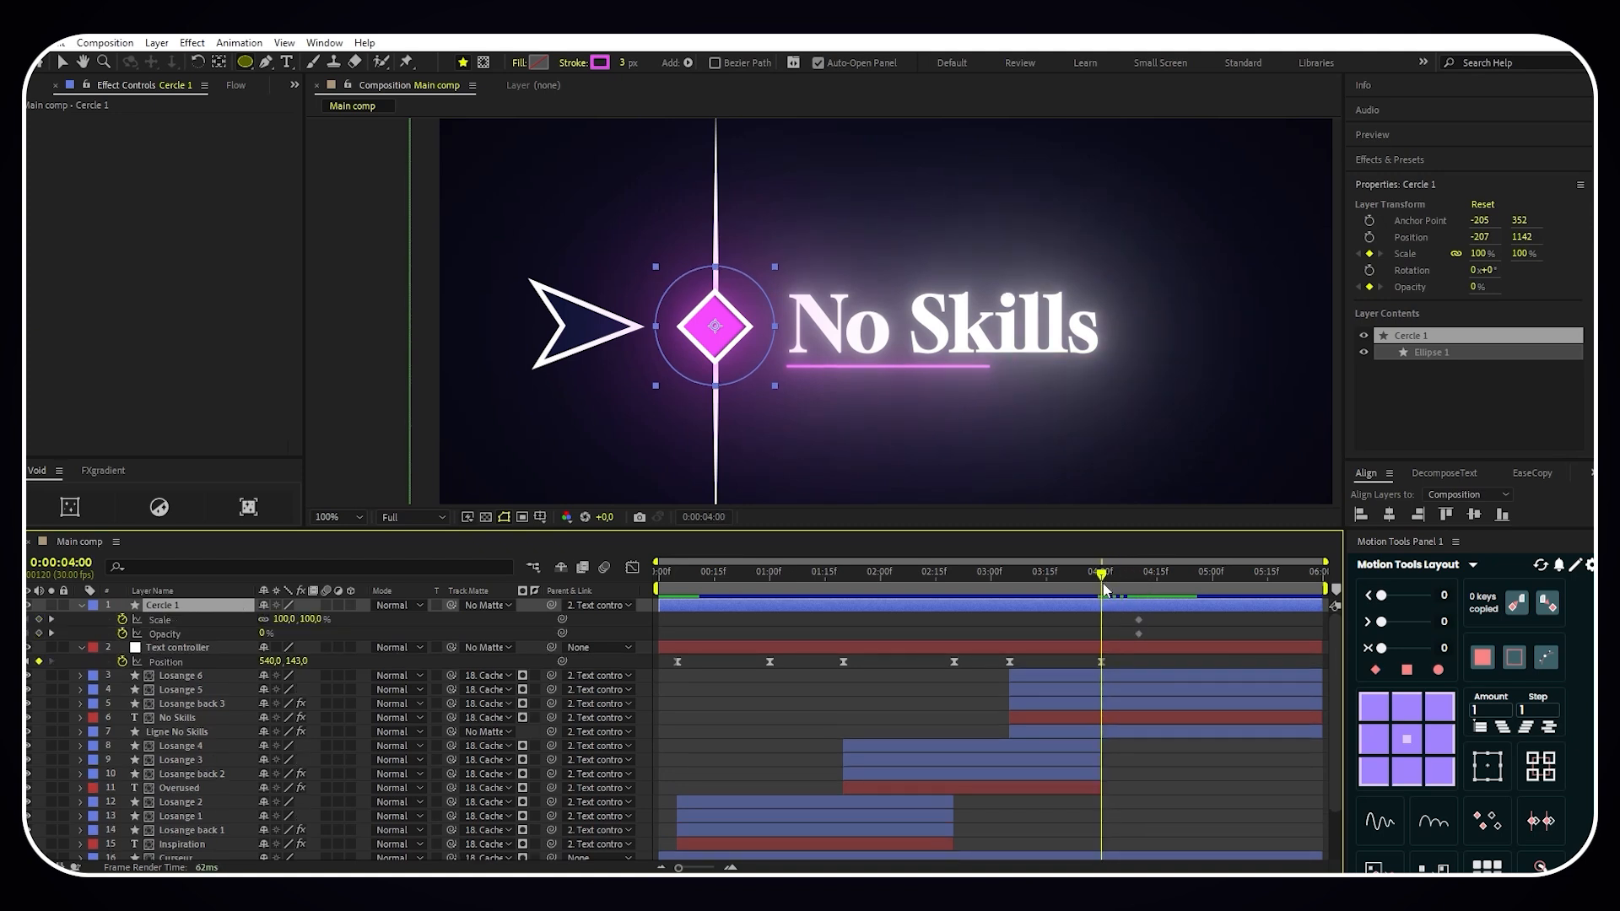
left_click_drag(264, 635, 355, 635)
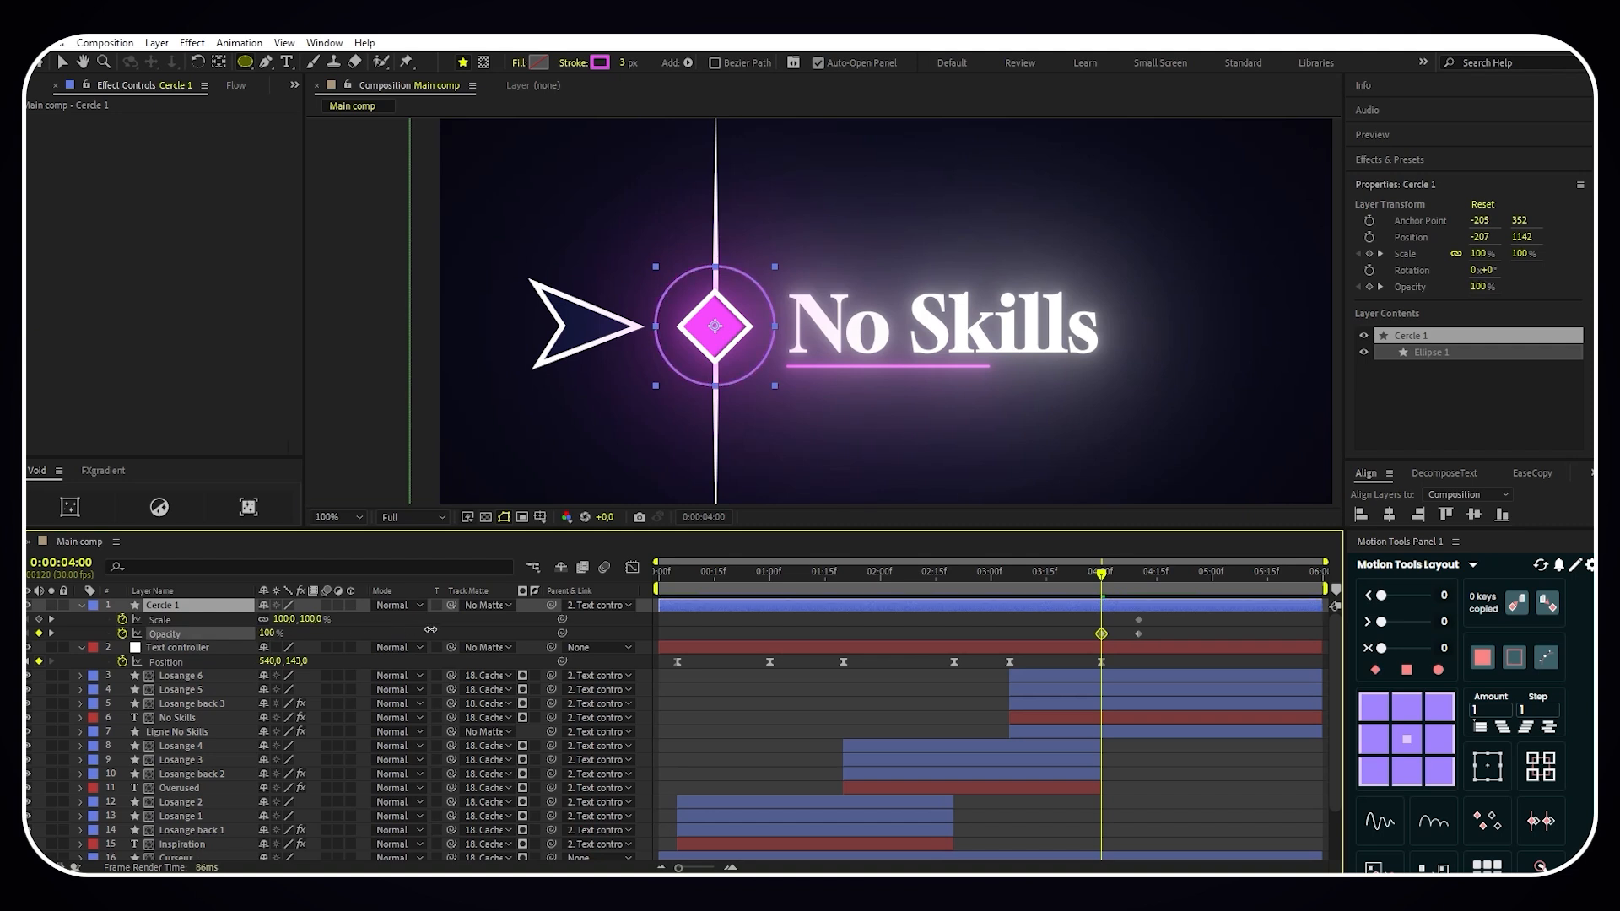
key("F2")
- Keyframe the Scale of Cercle 1 at 0% at 0:00:03:19
left_click_drag(1103, 578, 1061, 578)
left_click(312, 619)
type("0")
key("Return")
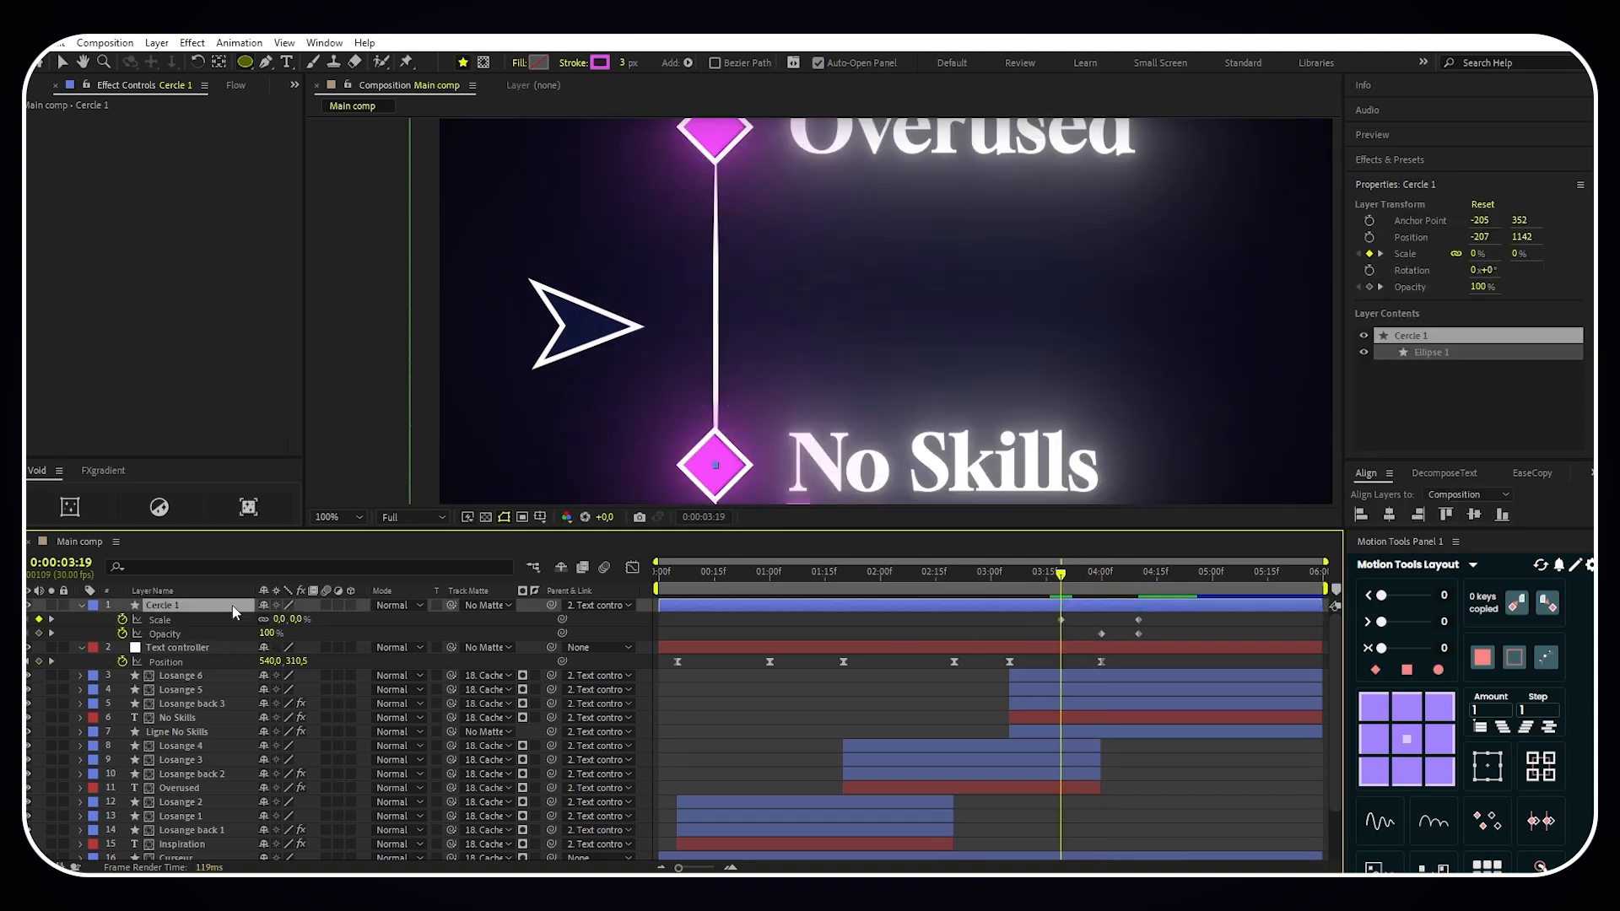
- Check the circle animation around 0:00:04:06 and apply Easy Ease to all Scale and Opacity keyframes of Cercle 1
left_click_drag(1063, 580, 1124, 578)
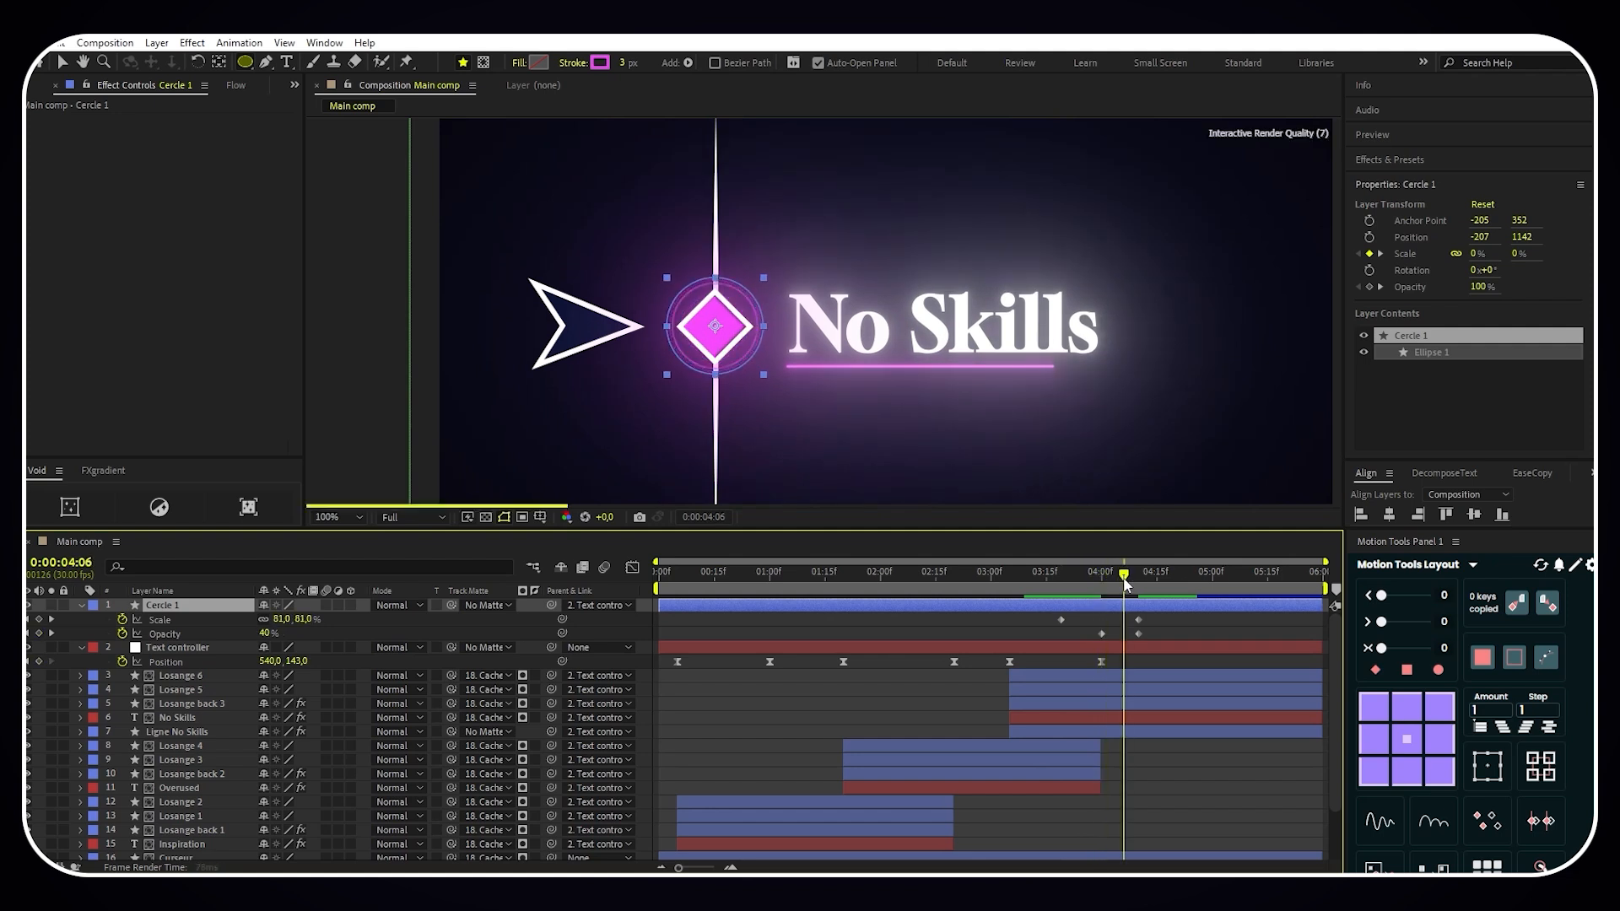
left_click_drag(1160, 637, 1029, 620)
key("F9")
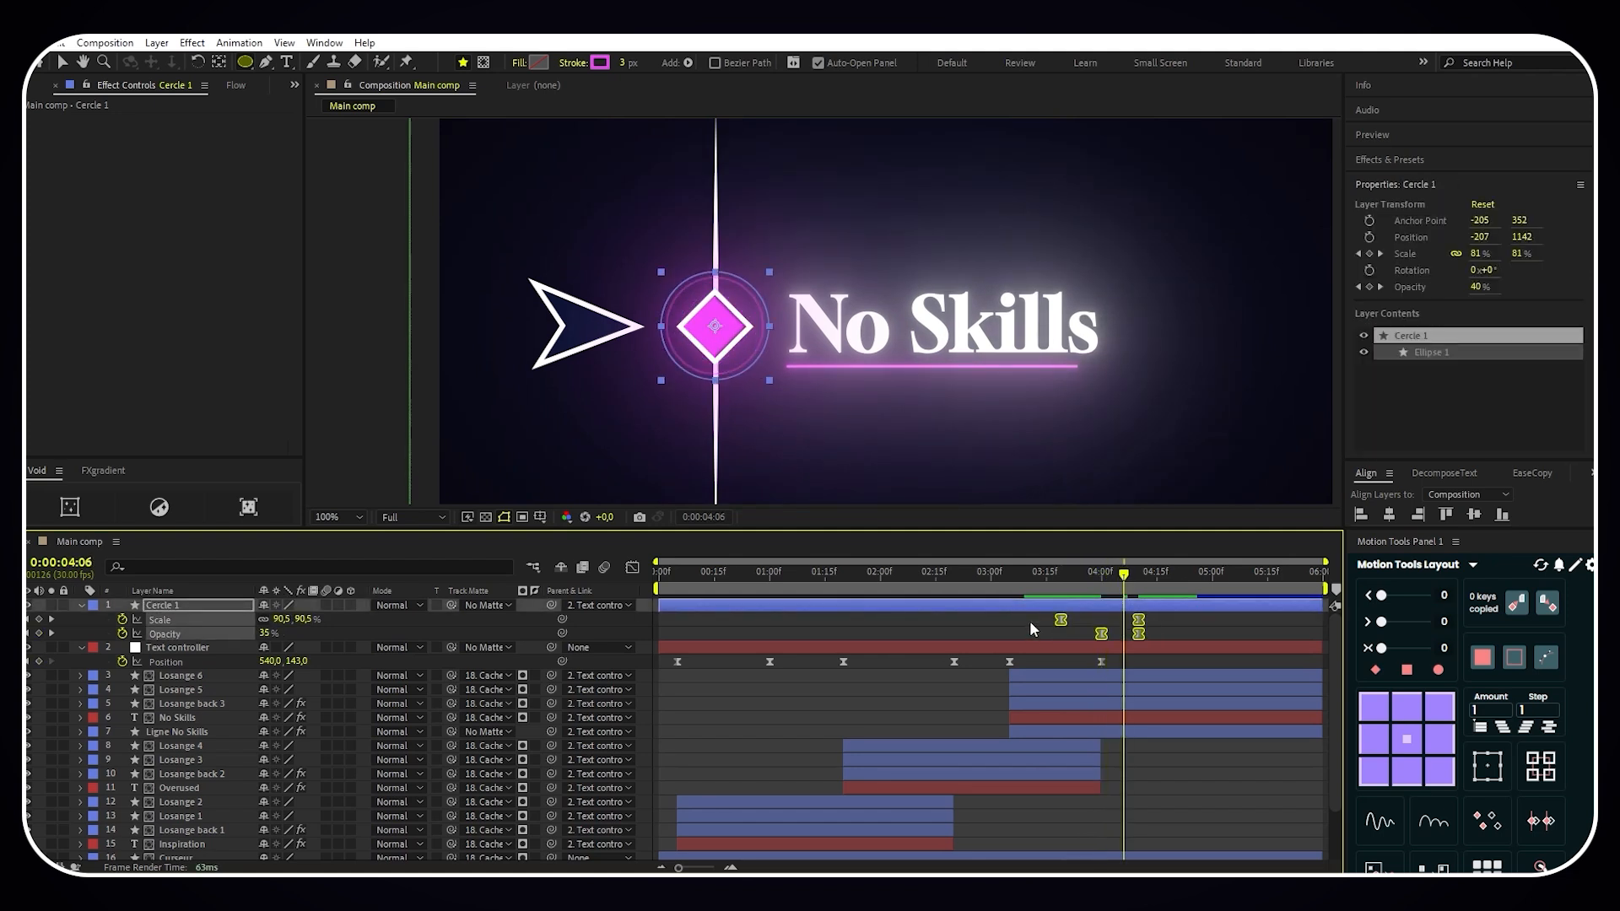
left_click(1026, 616)
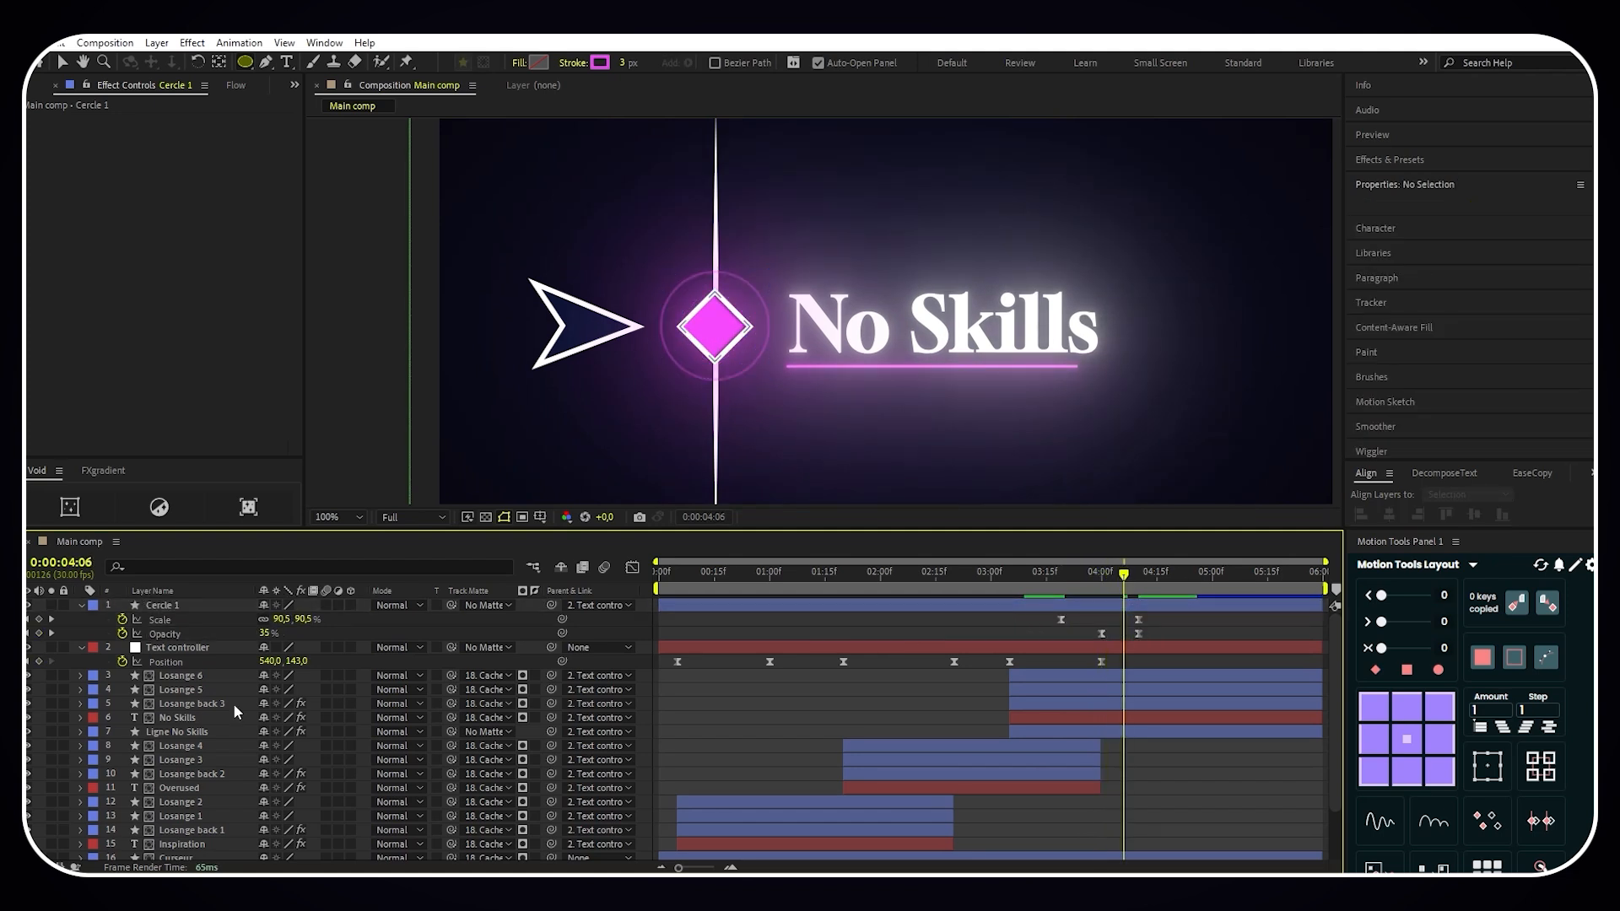
- Copy the Deep Glow effect from Ligne No Skills and paste it onto the Cercle 1 layer
left_click(173, 734)
right_click(65, 120)
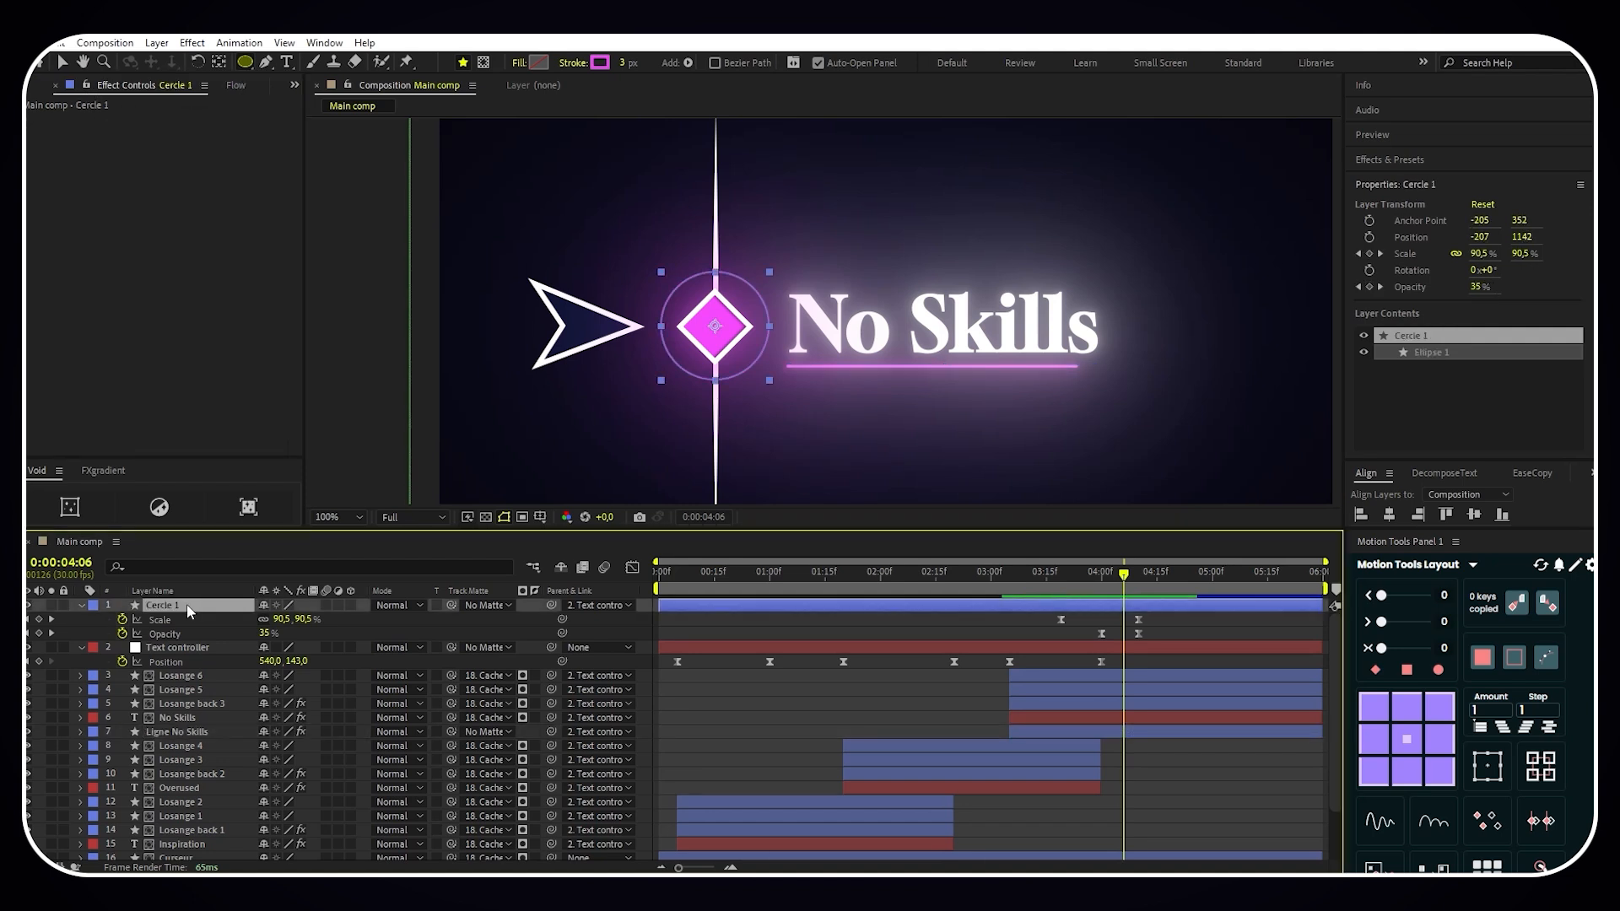
key("ctrl+v")
left_click(80, 605)
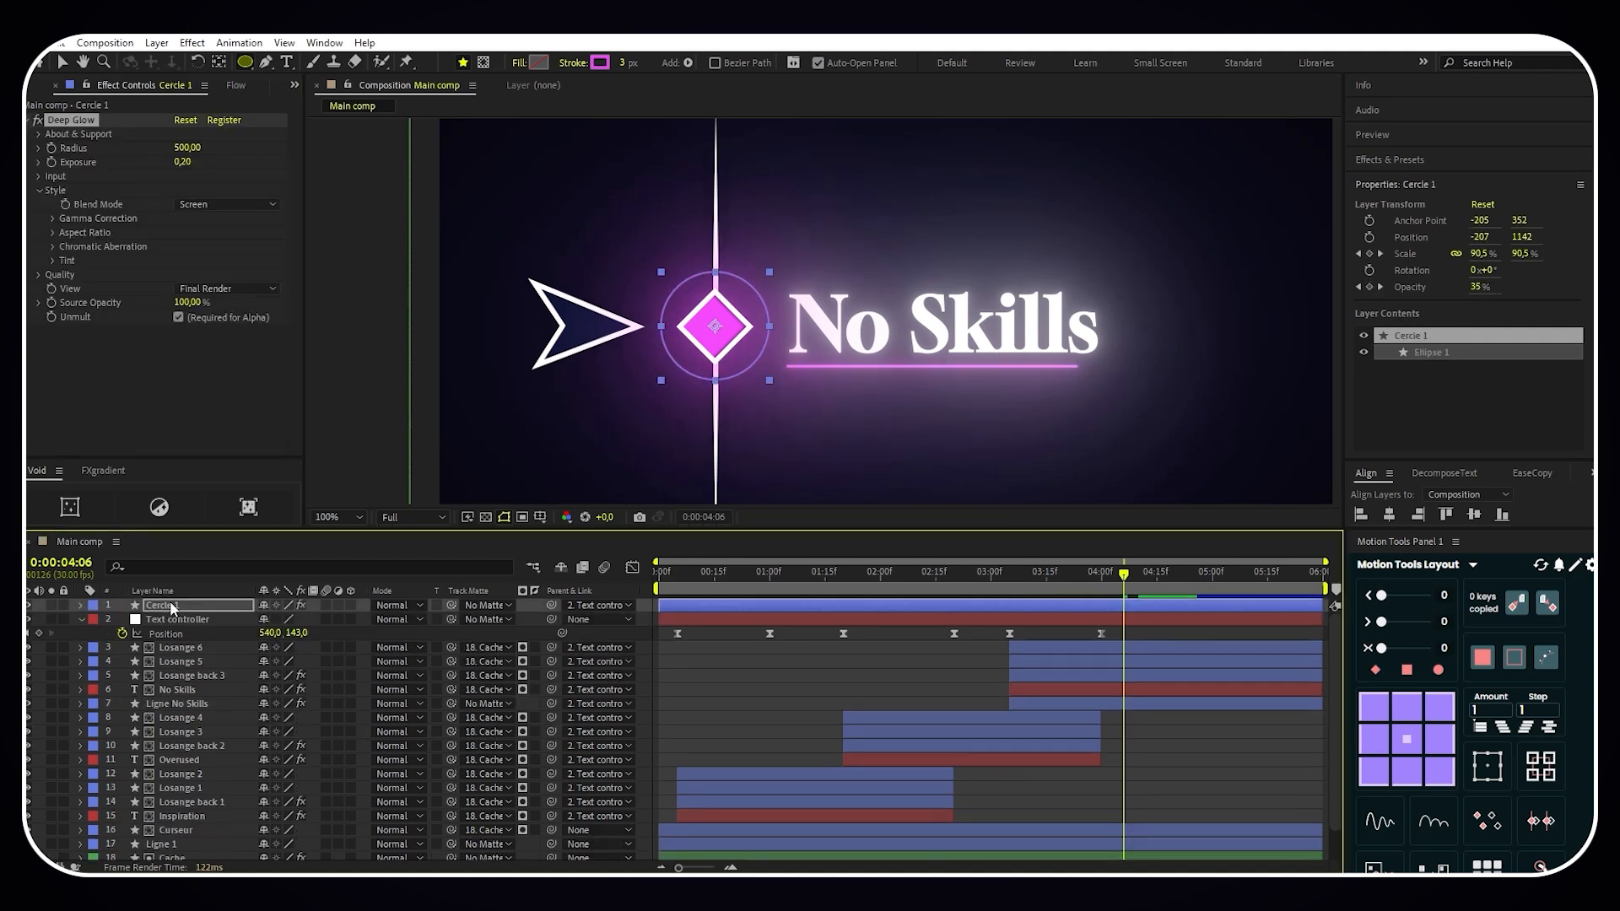
- Move the Cercle 1 layer directly below the No Skills text layer and trim its start to match that layer
left_click_drag(169, 600, 177, 686)
left_click_drag(660, 692, 1009, 690)
left_click(936, 293)
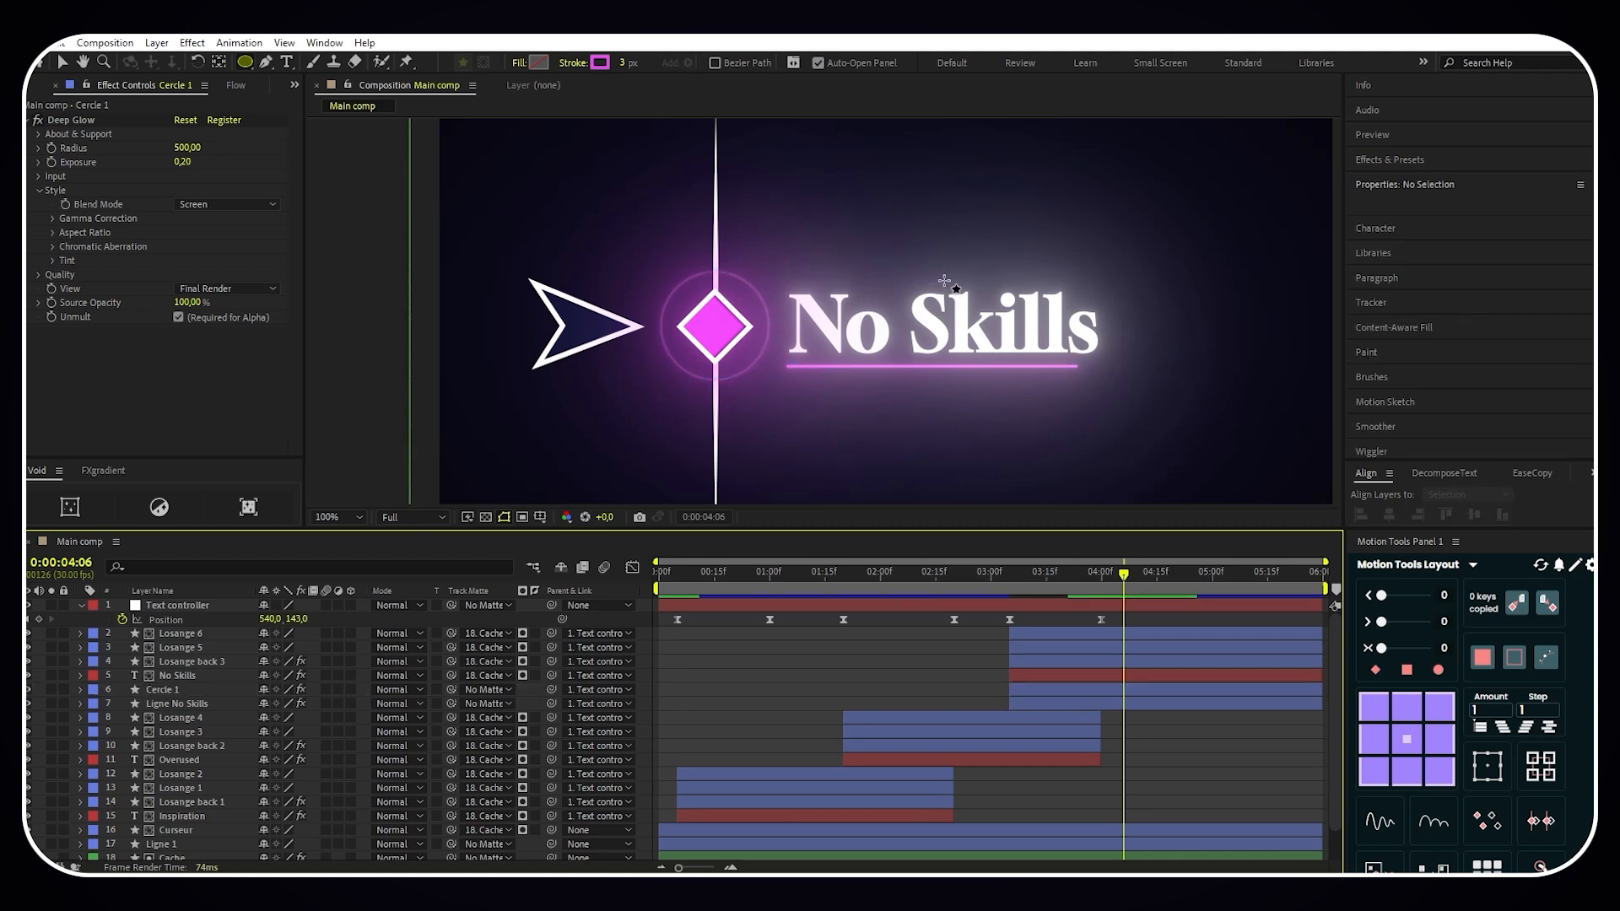
scroll(945, 287, "down", 2)
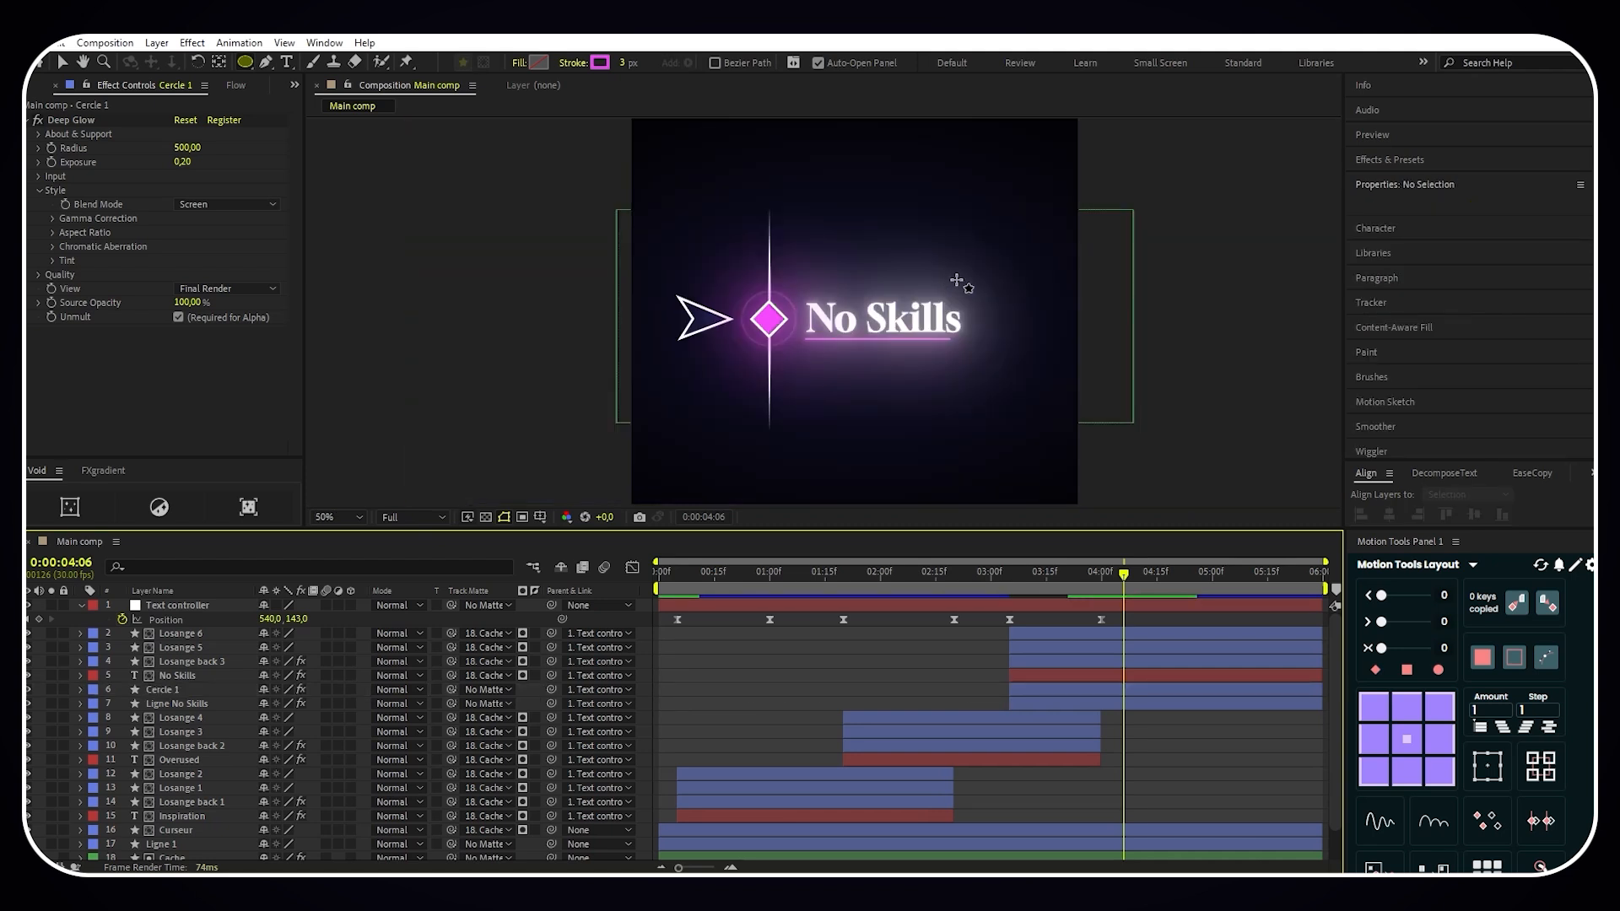
scroll(816, 680, "down", 1)
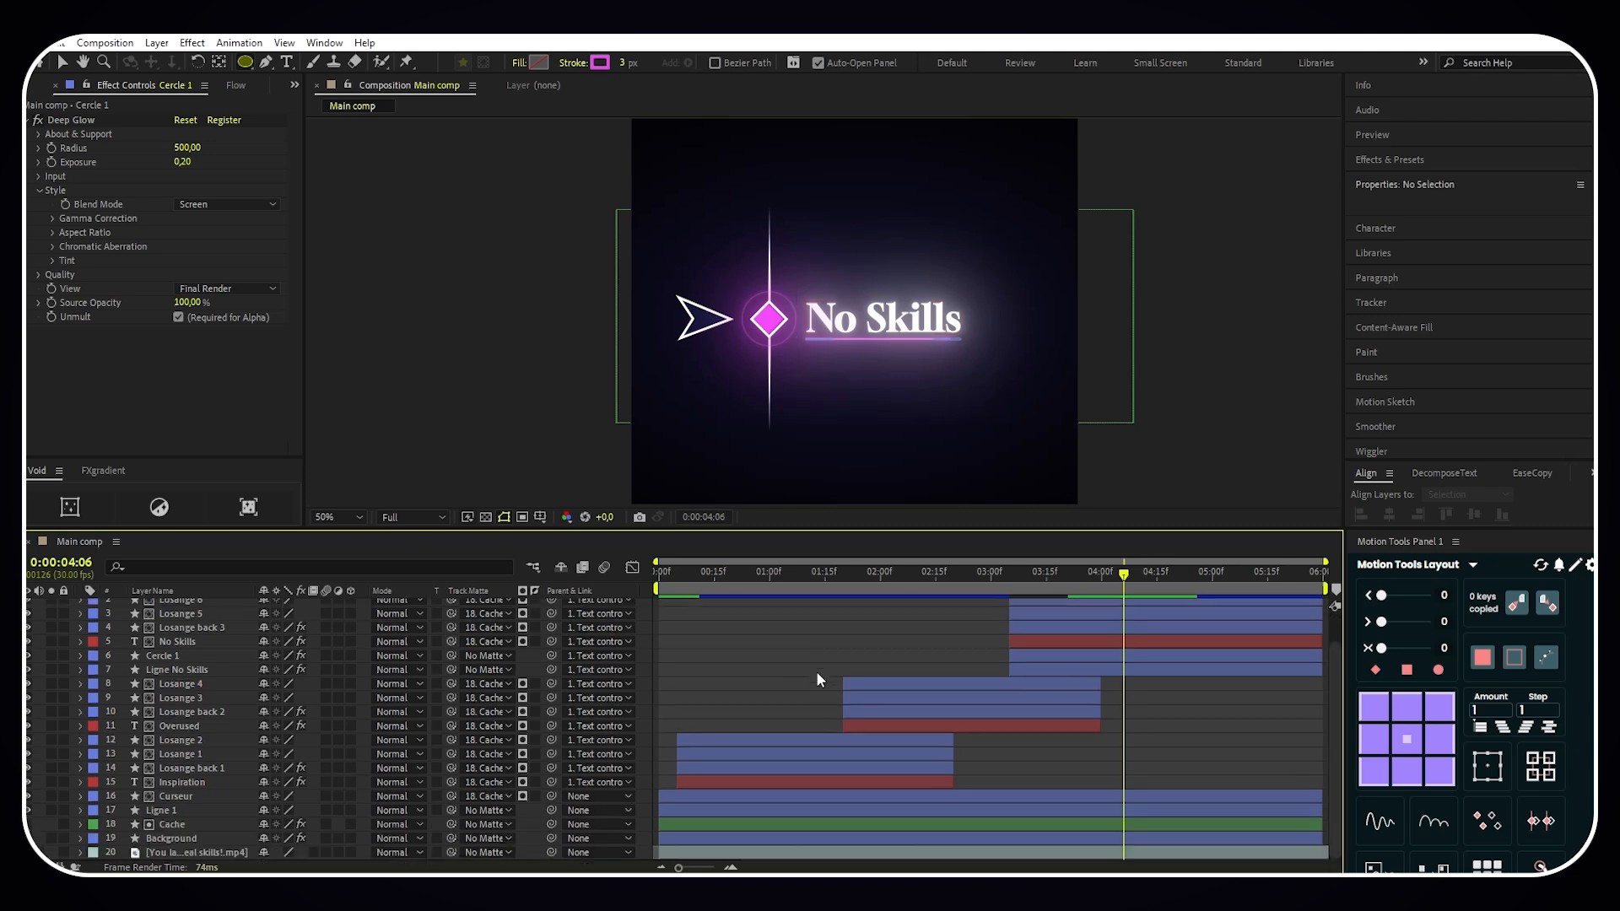
- Fade out the Background layer by keyframing its Opacity at 100% at 0:00:04:25 and 0% at 0:00:05:15
left_click(828, 839)
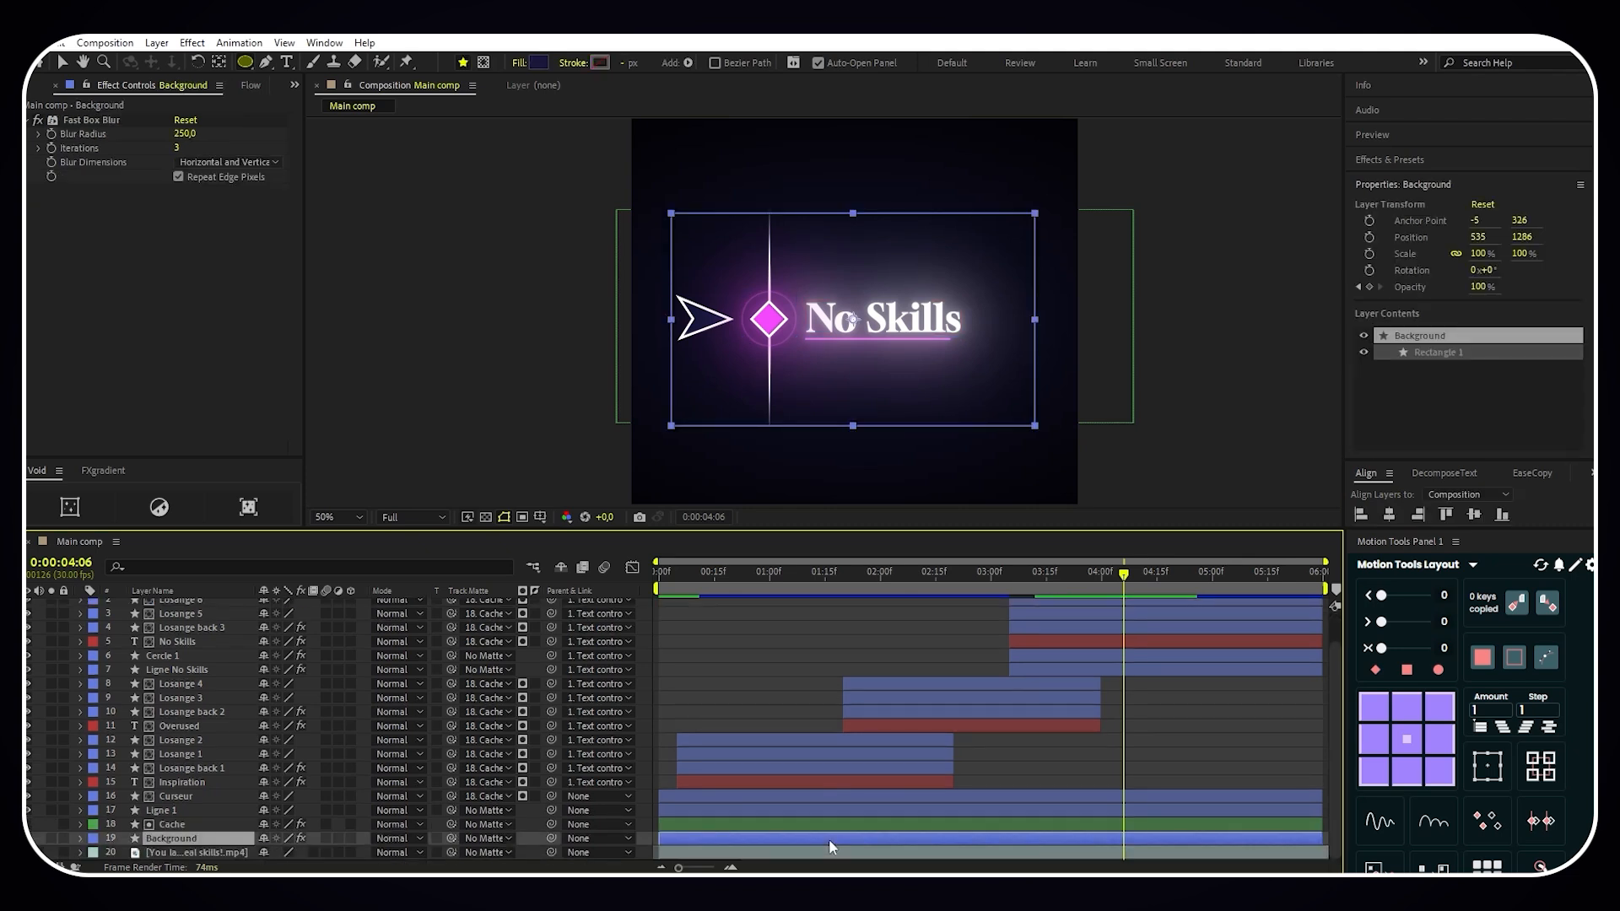
key("u")
key("space")
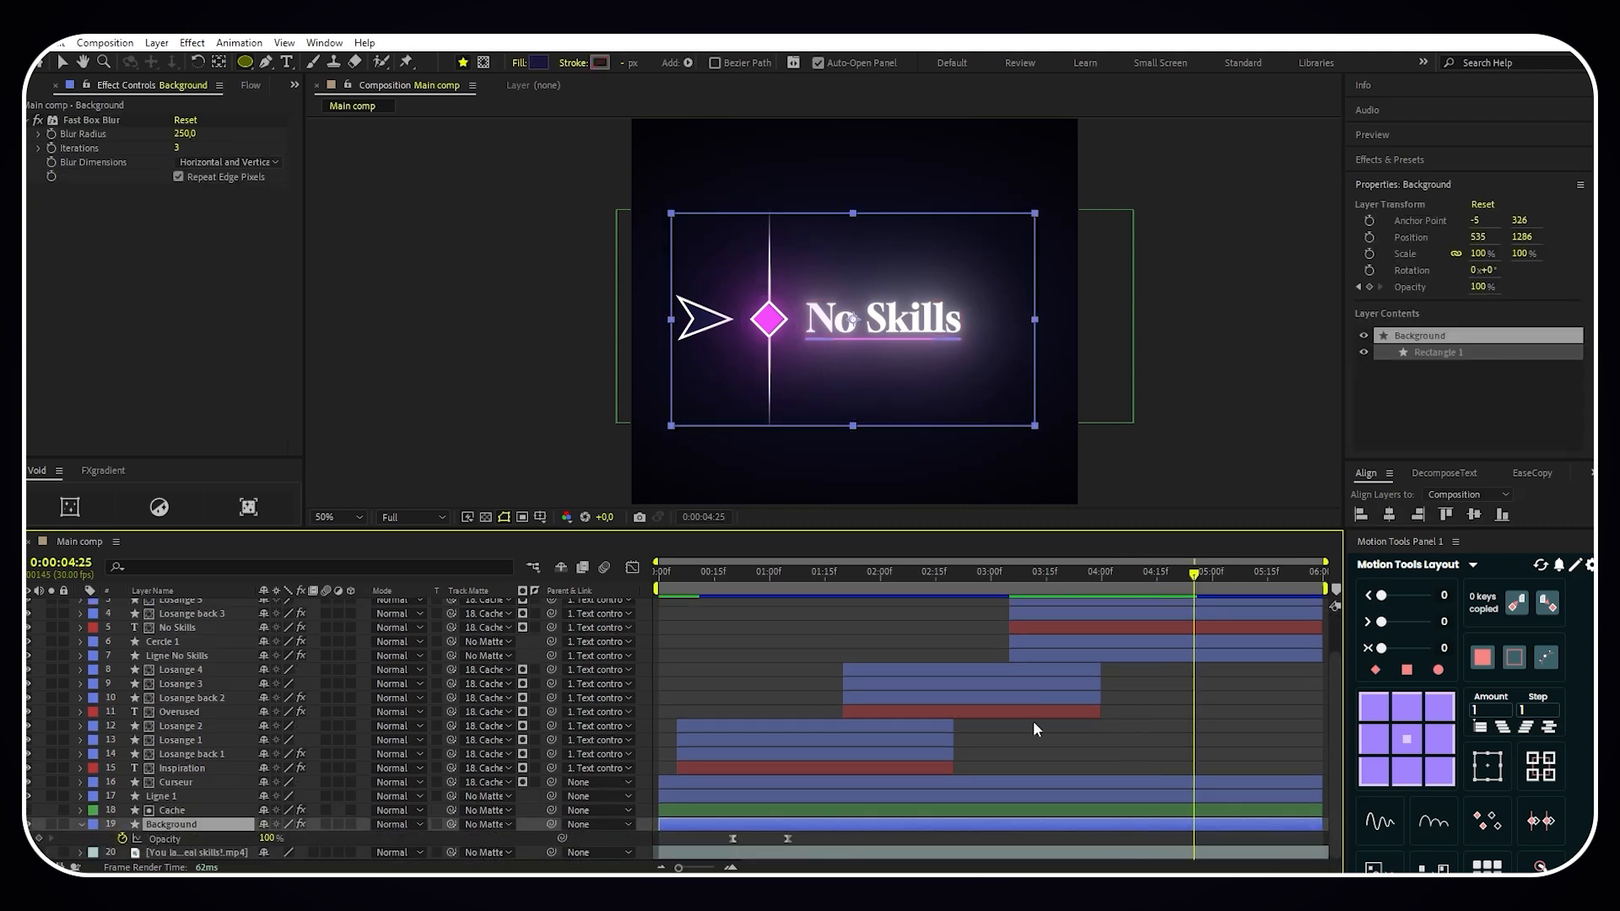
left_click(38, 839)
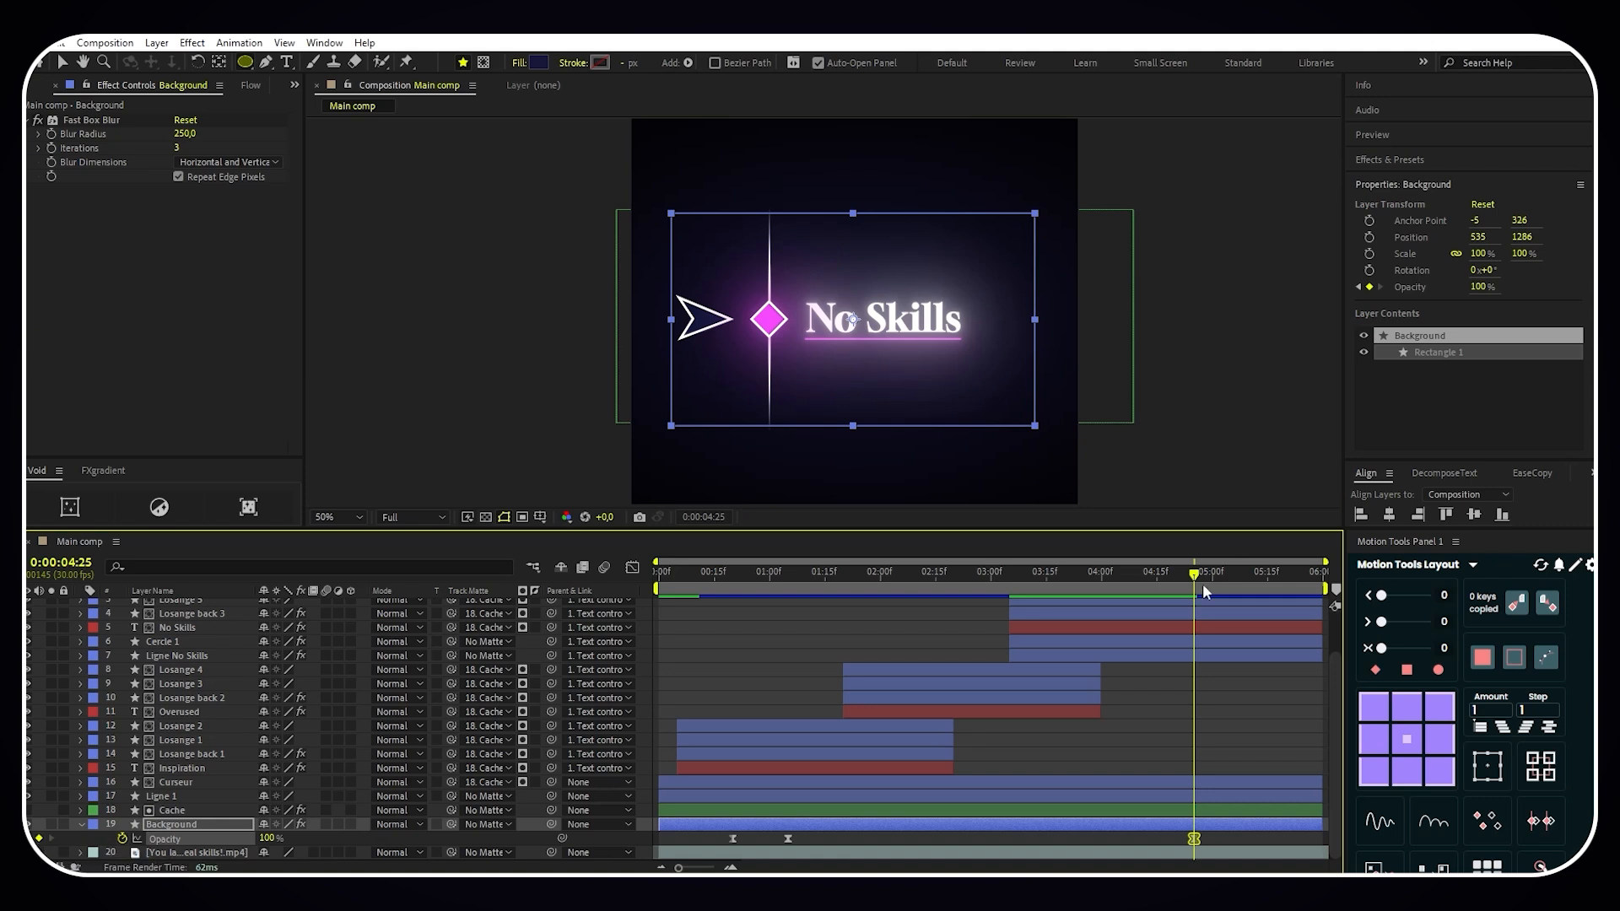
left_click(1268, 574)
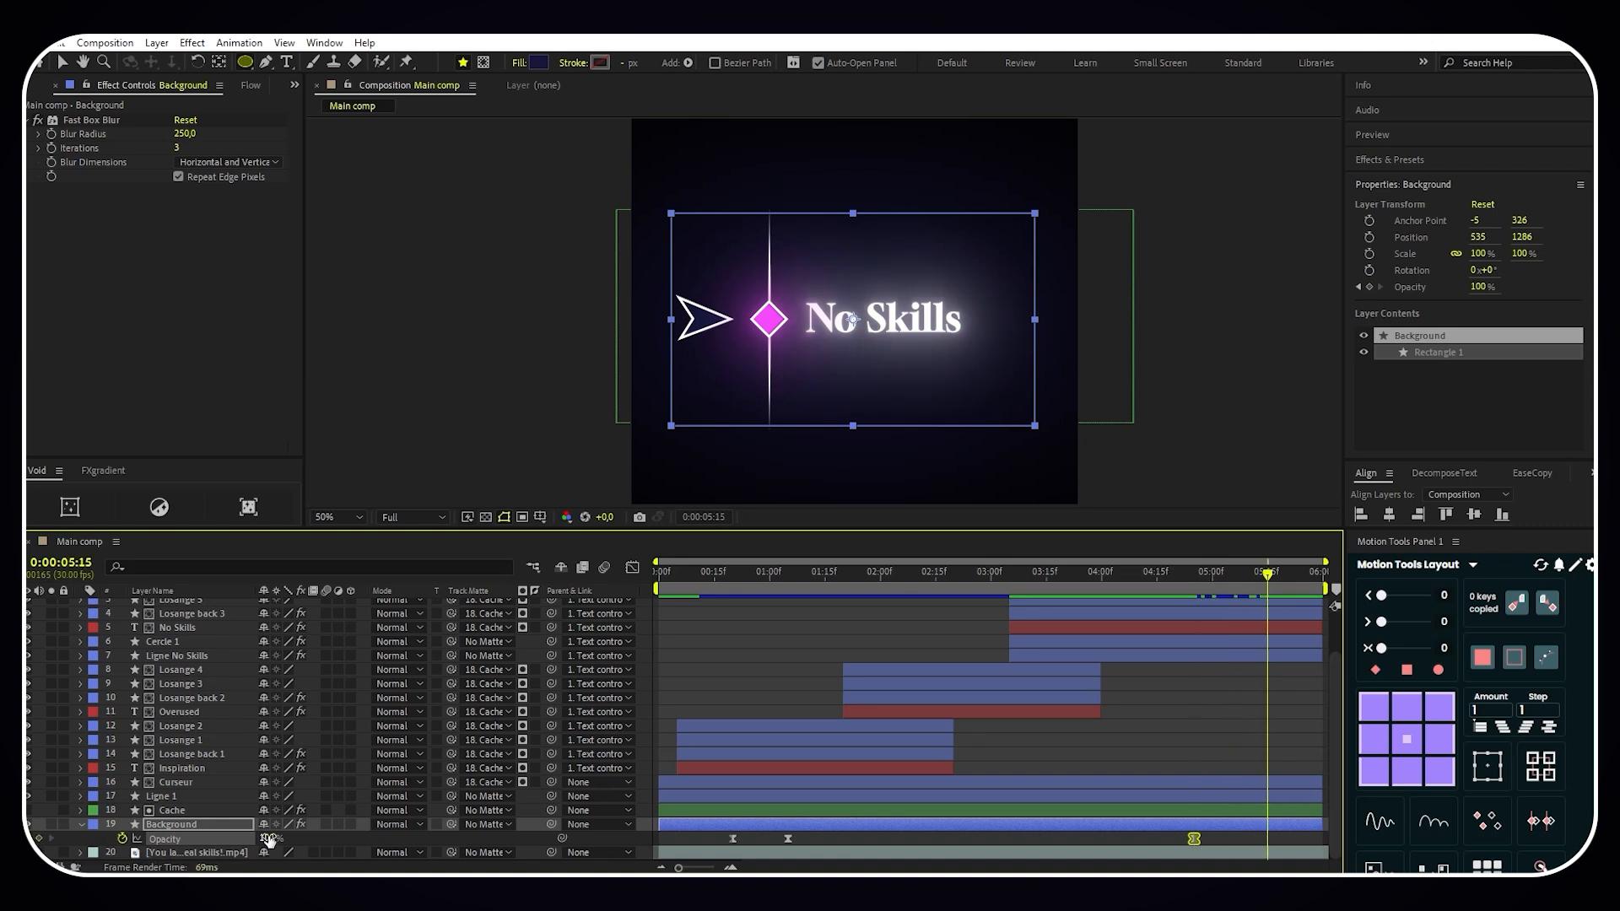
left_click_drag(268, 838, 139, 845)
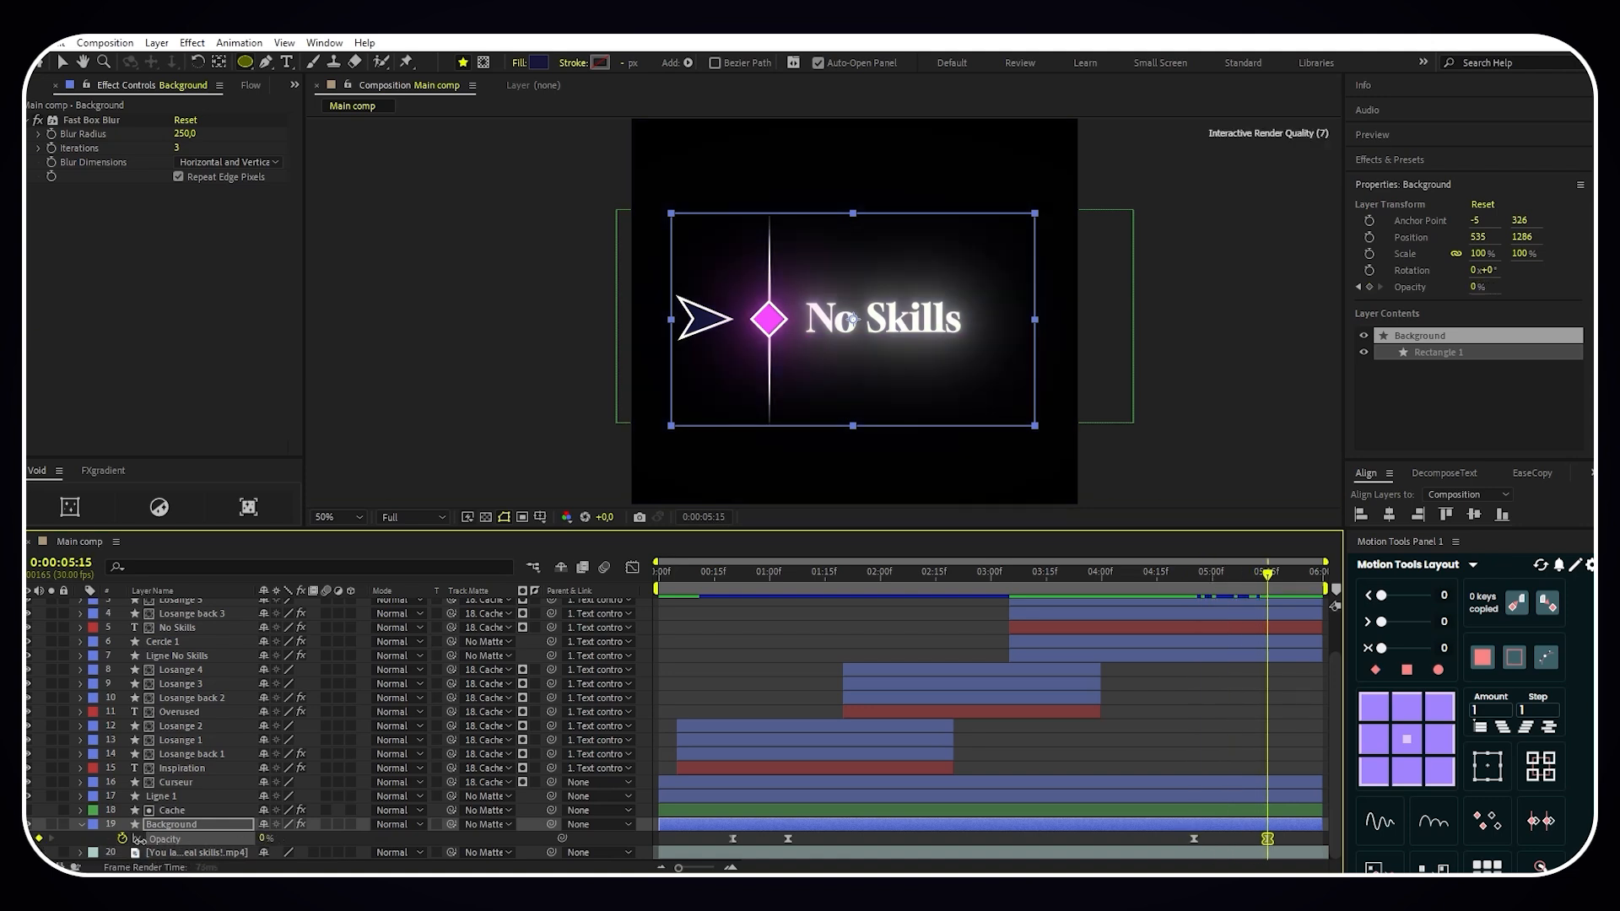
left_click(82, 826)
- Keyframe the Curseur layer's Position at 177.5, 1283 at 0:00:04:25 and at -114.5, 1283, outside the frame, at 0:00:05:15
left_click_drag(1267, 575, 1194, 584)
left_click(243, 798)
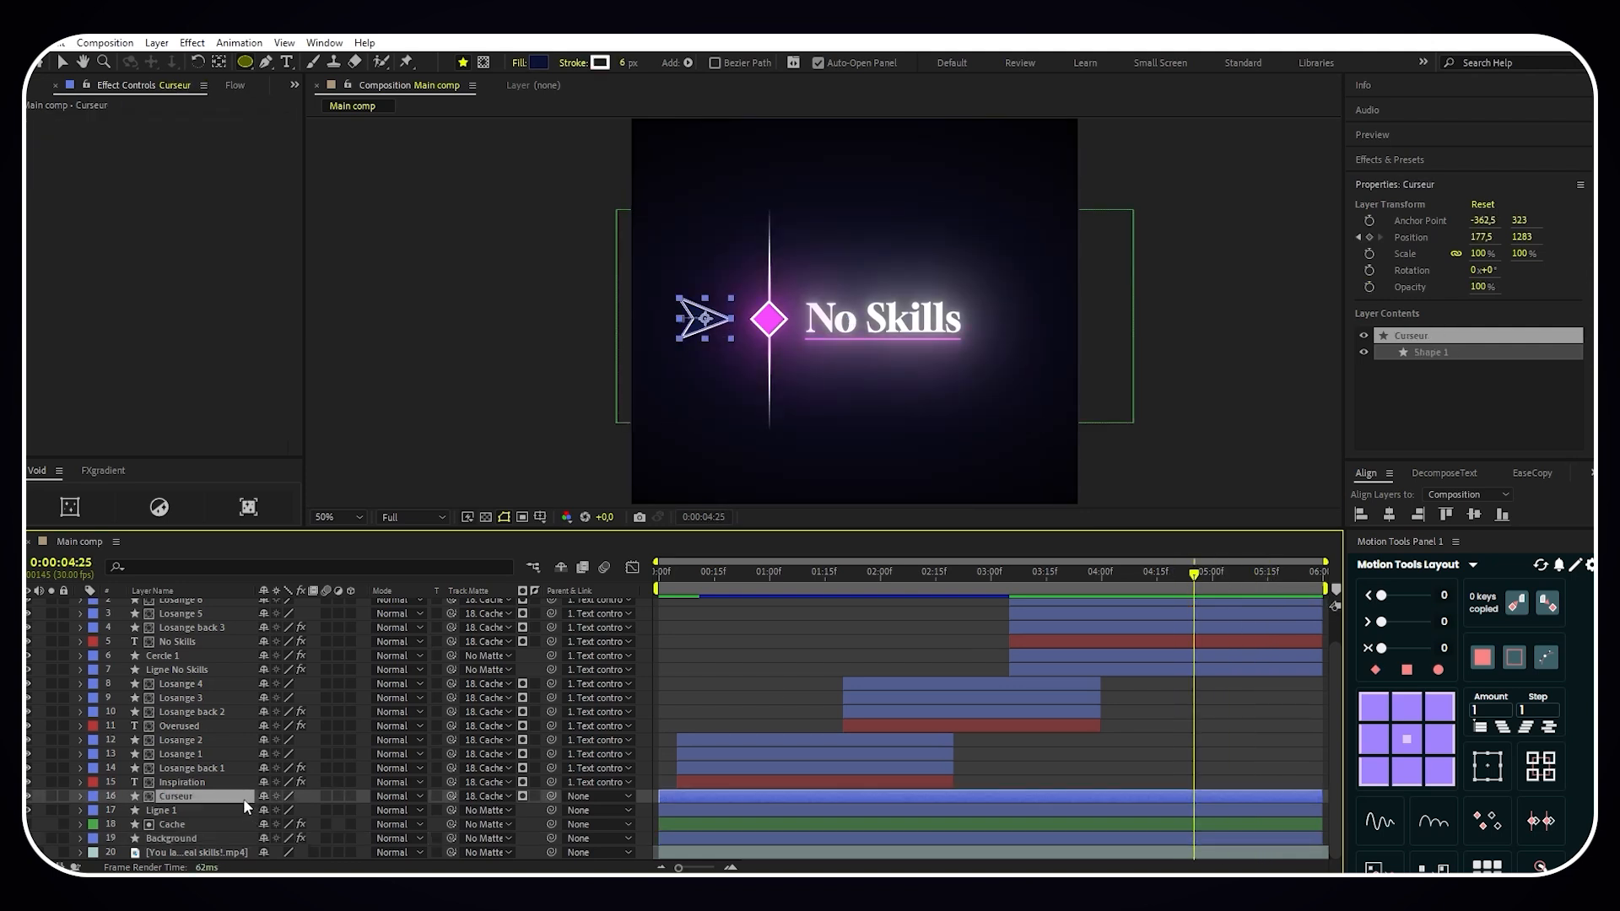
key("p")
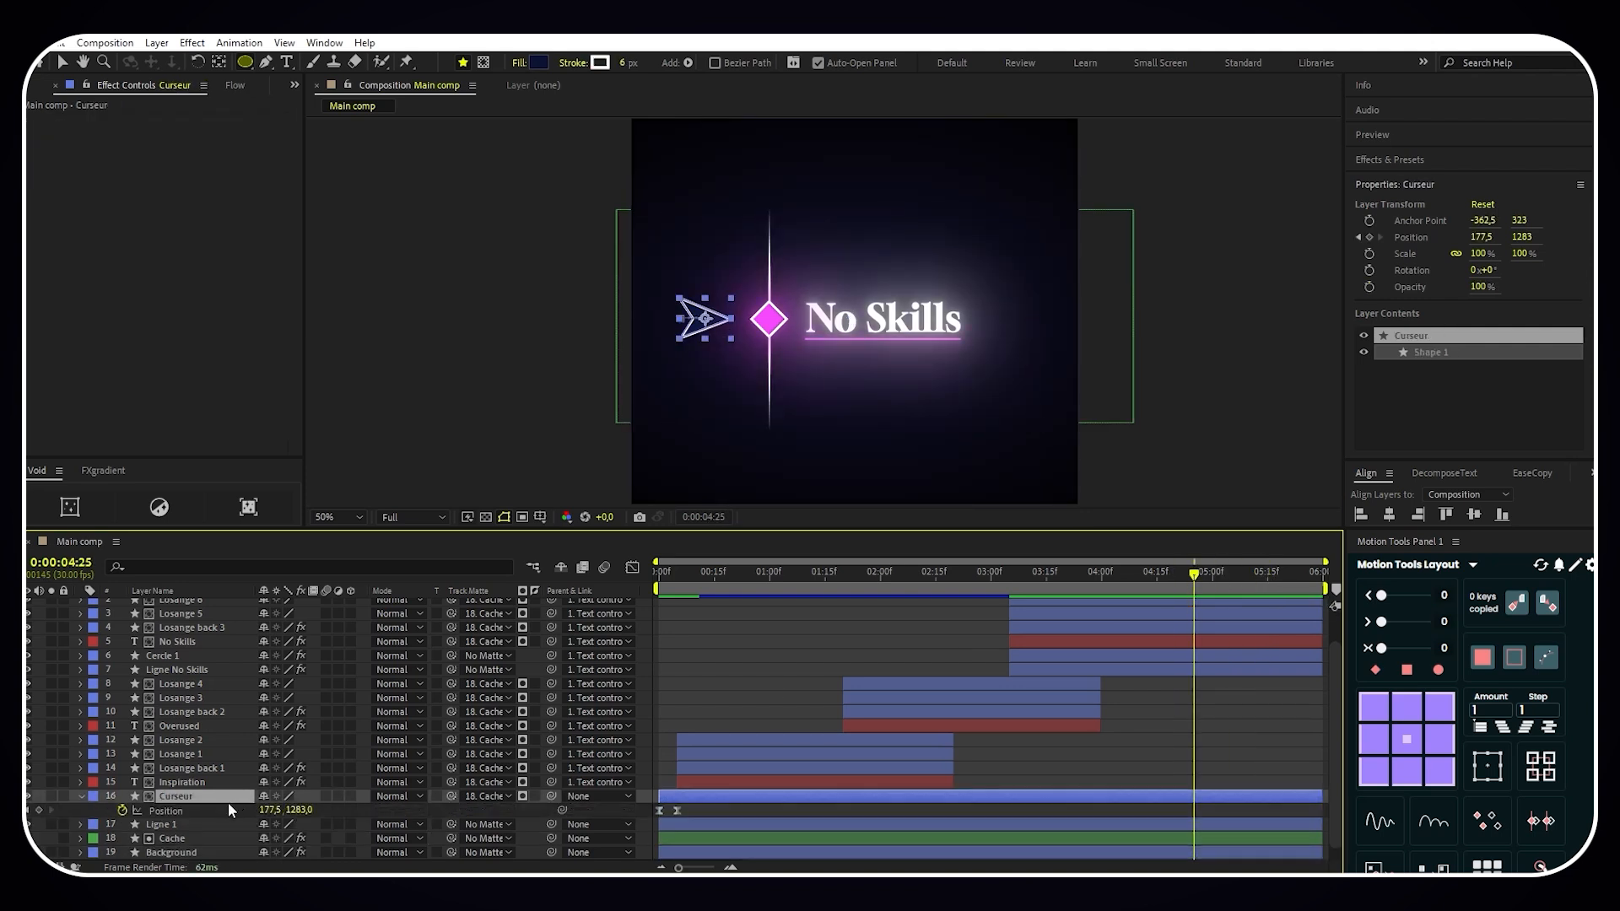
left_click(39, 810)
left_click_drag(1195, 577, 1267, 584)
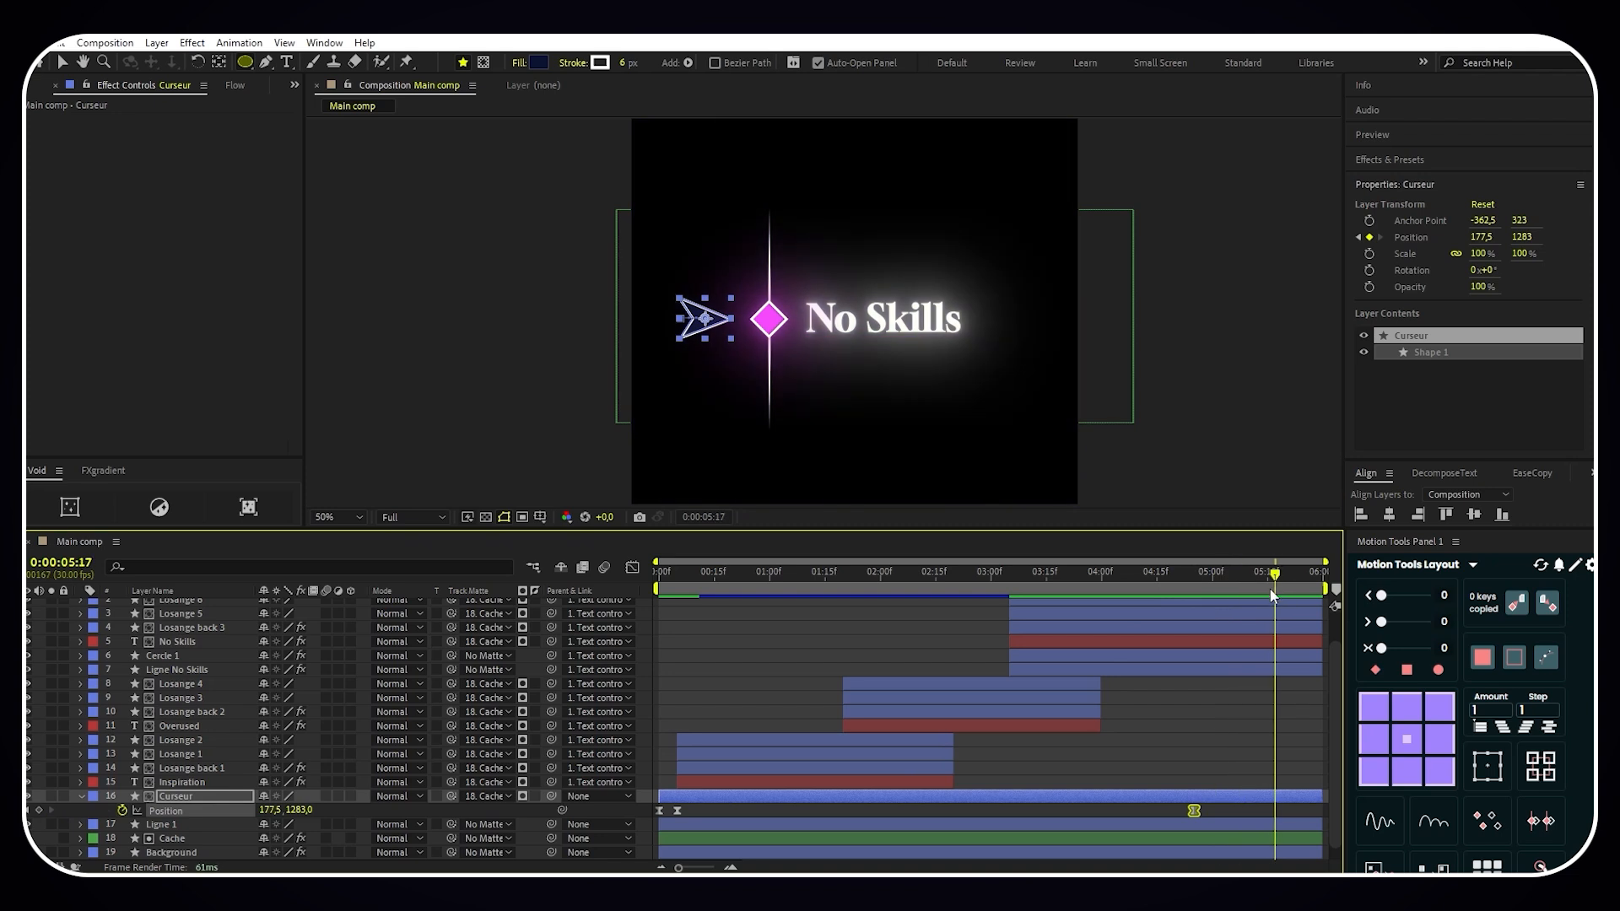
left_click_drag(270, 810, 79, 793)
left_click(80, 795)
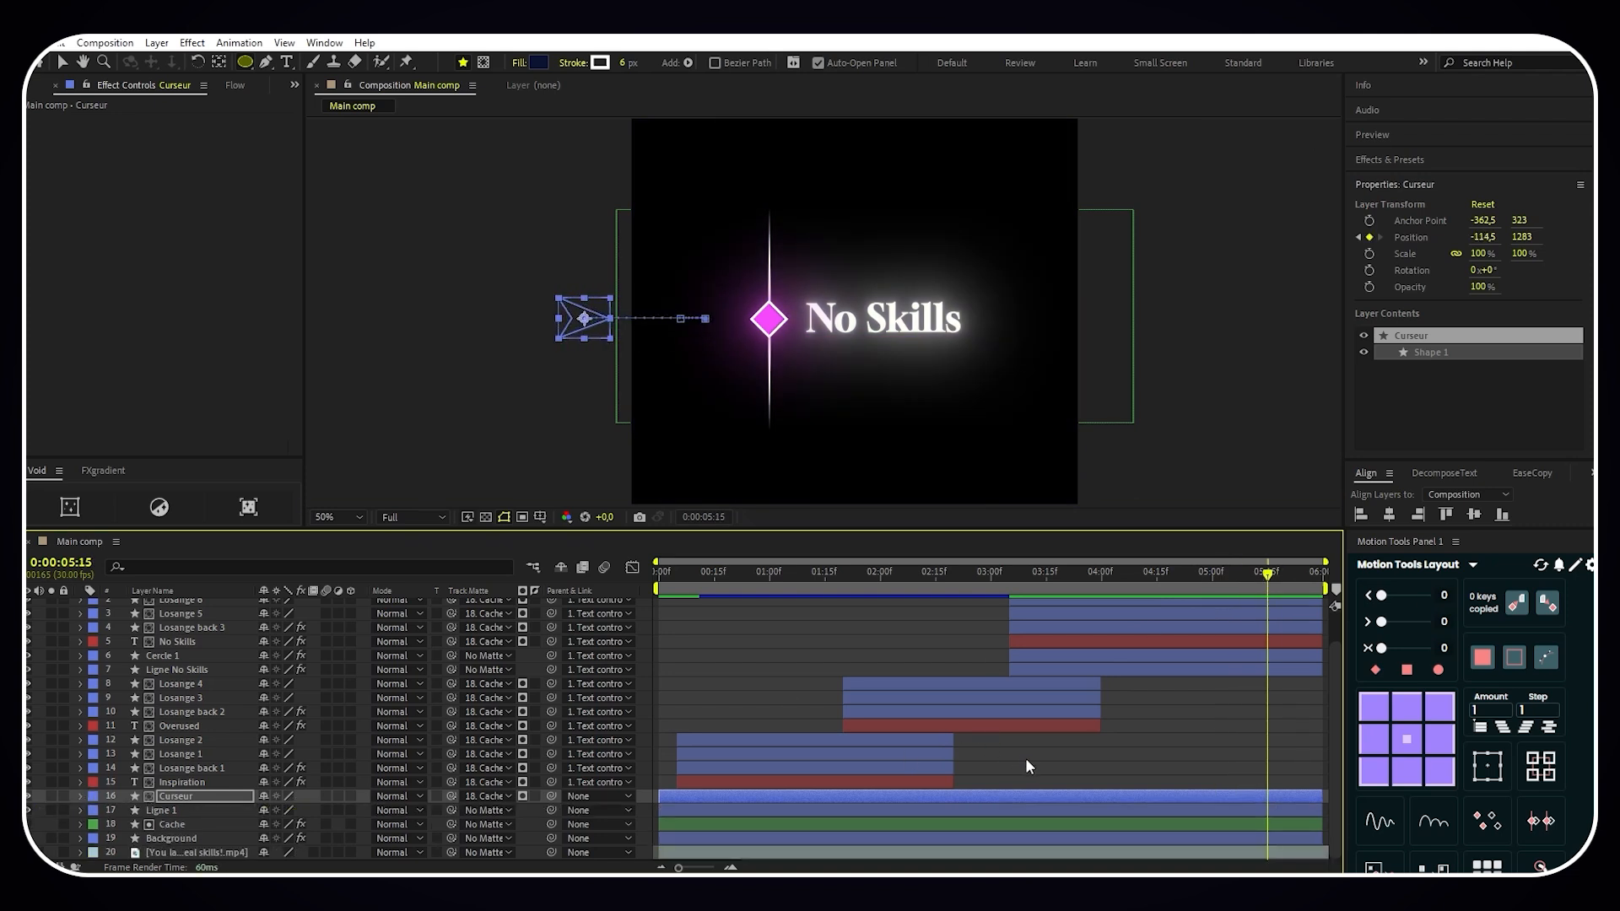
scroll(1051, 684, "up", 2)
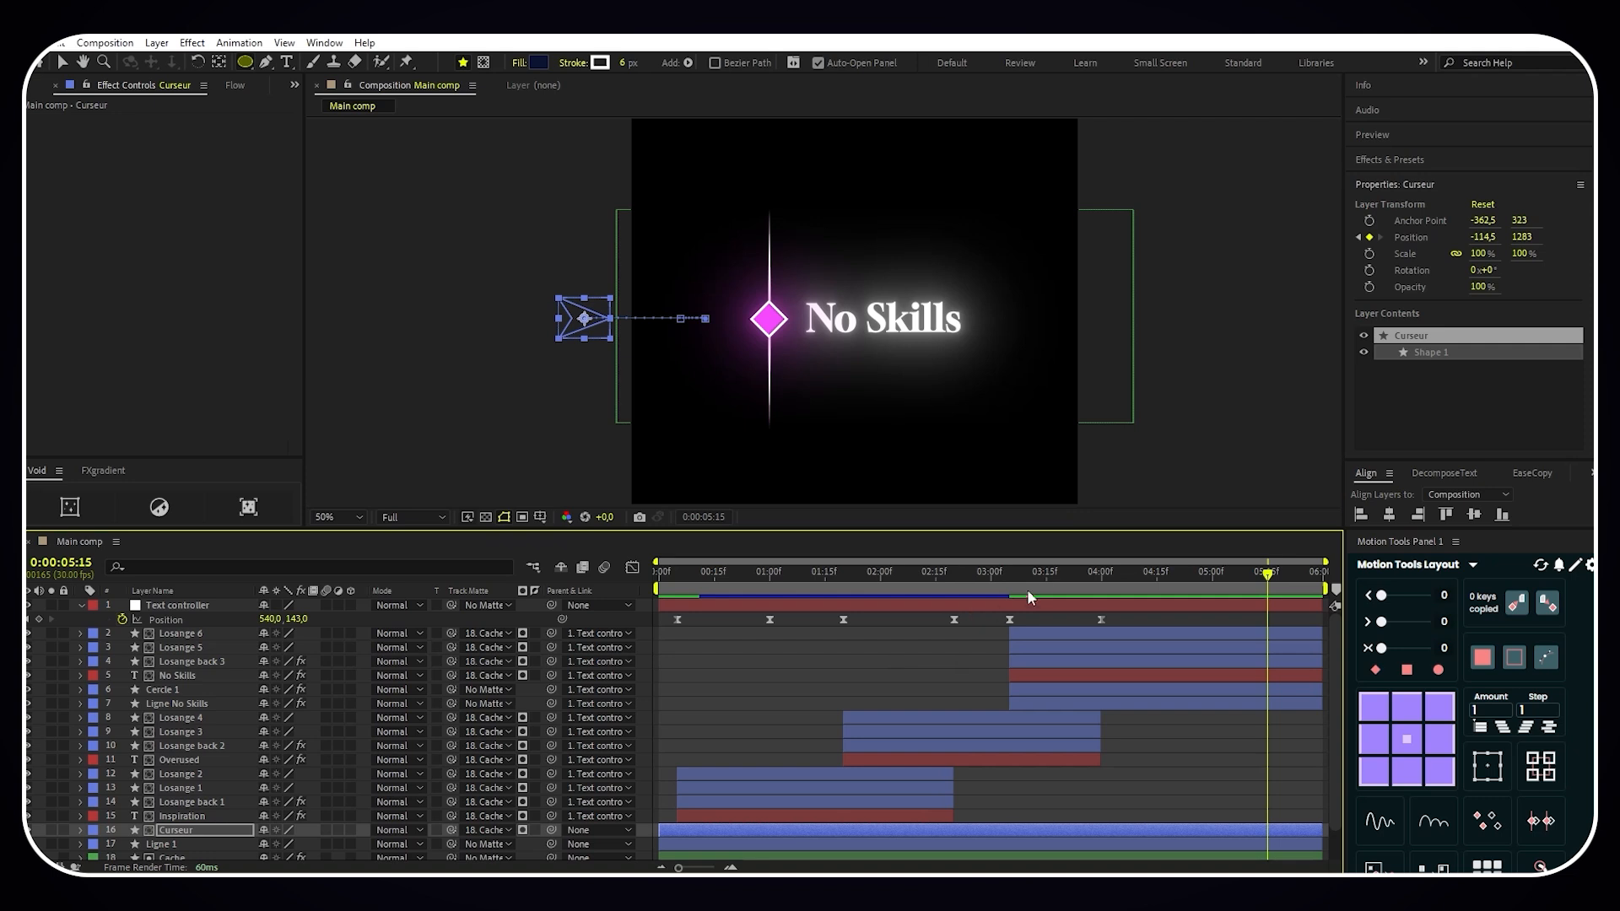
- Split the Ligne 1 layer at 0:00:04:00
left_click(1103, 577)
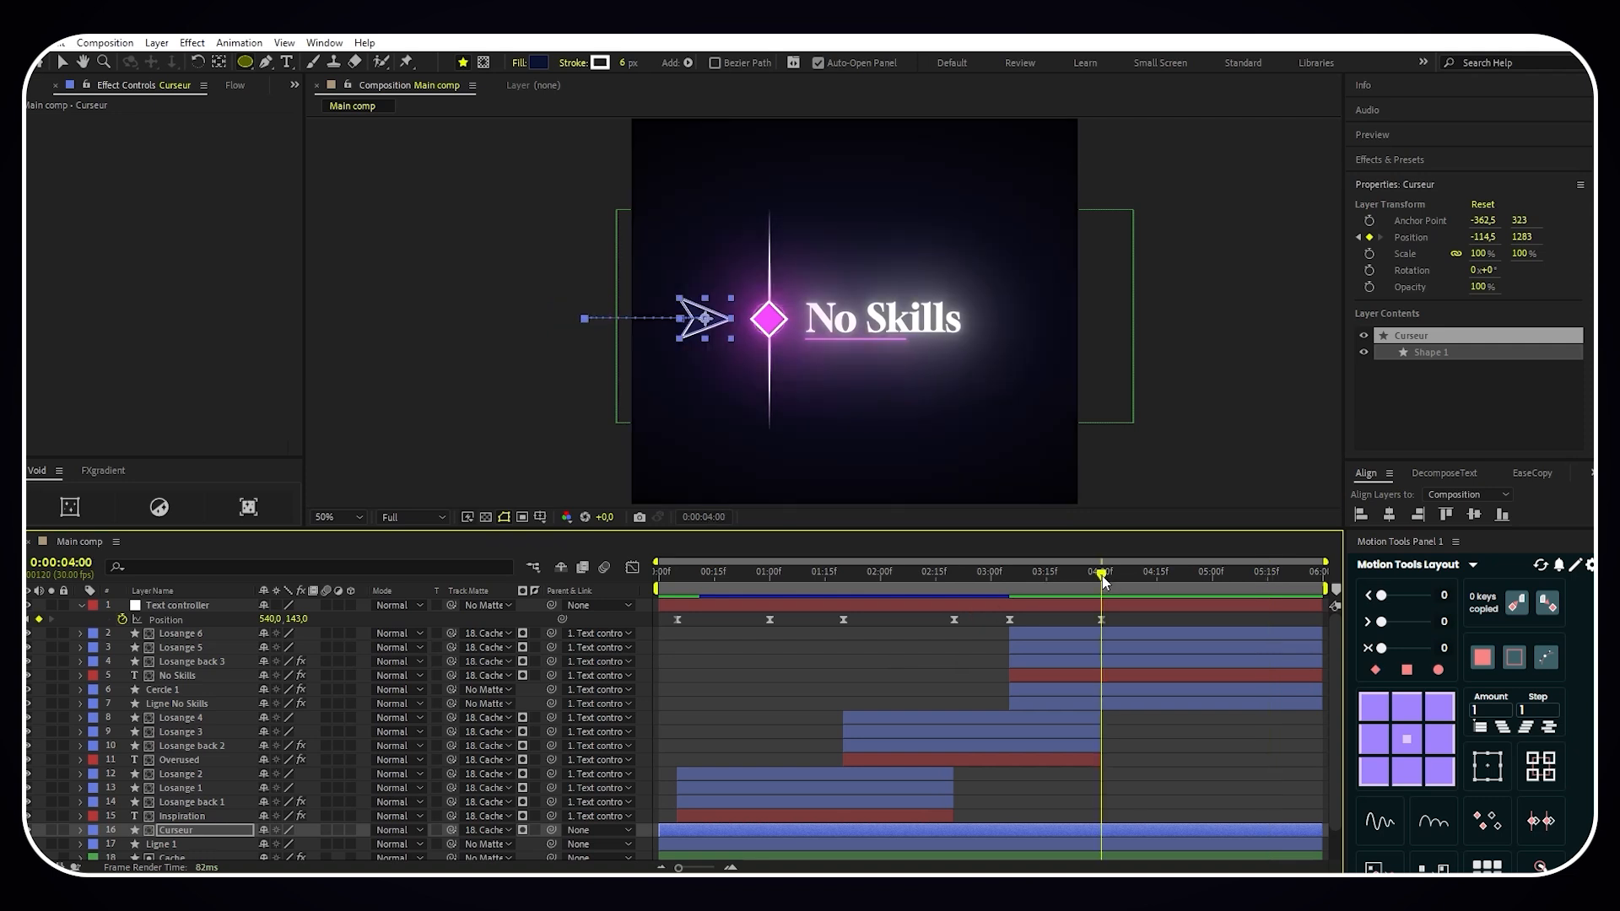
left_click(1090, 844)
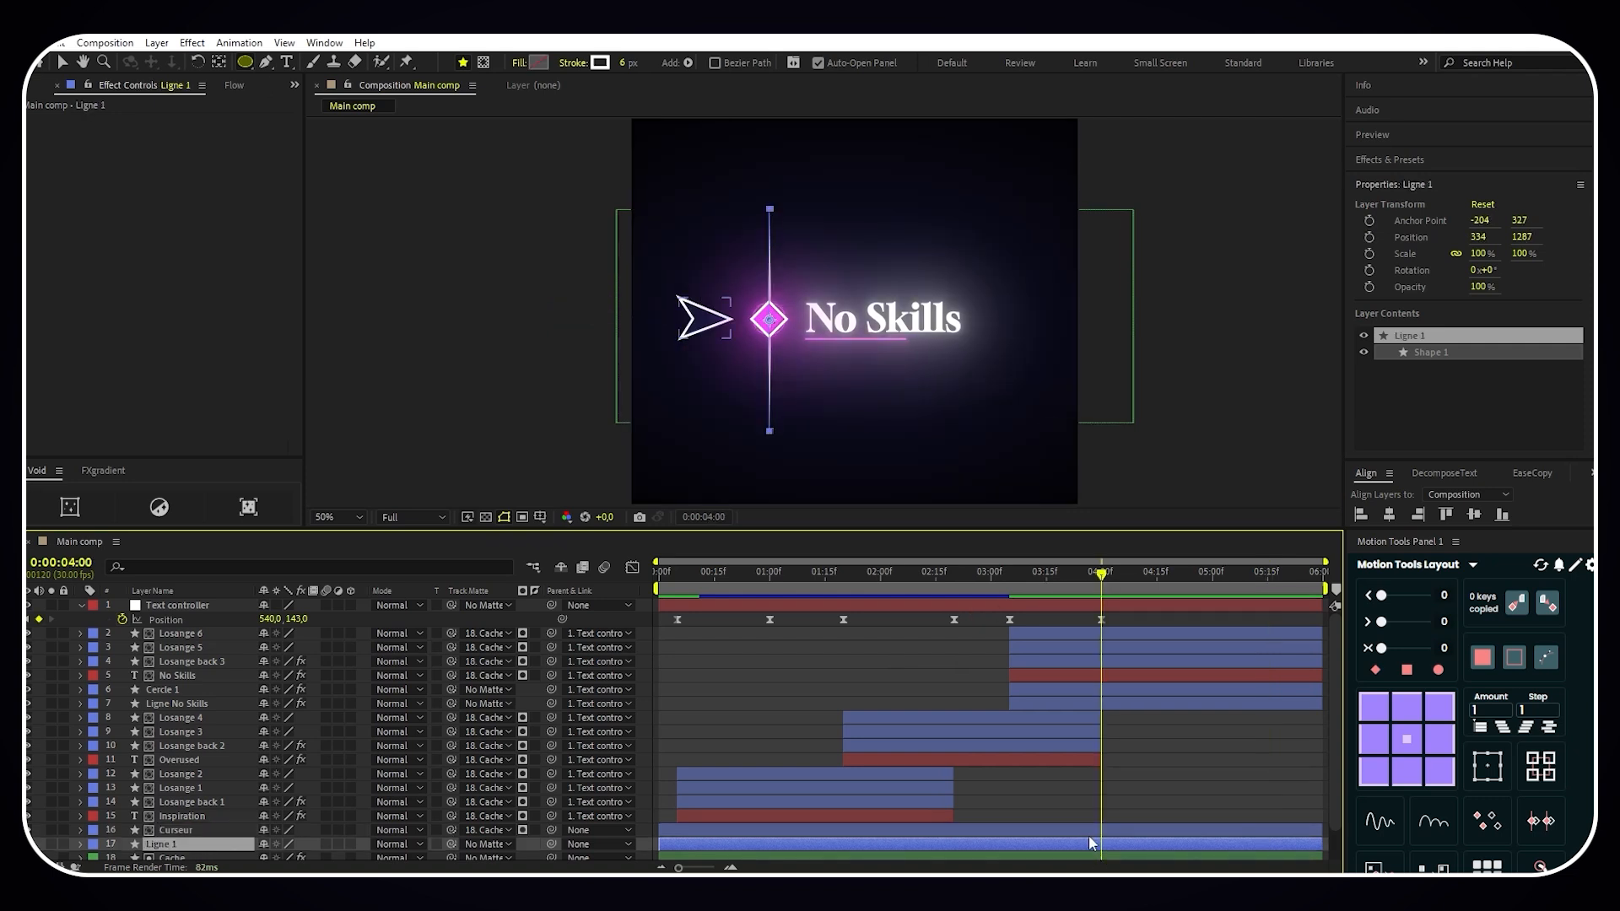
key("ctrl+shift+d")
- Parent the Ligne 2 layer to Text controller and set Cache as its track matte
scroll(908, 773, "down", 2)
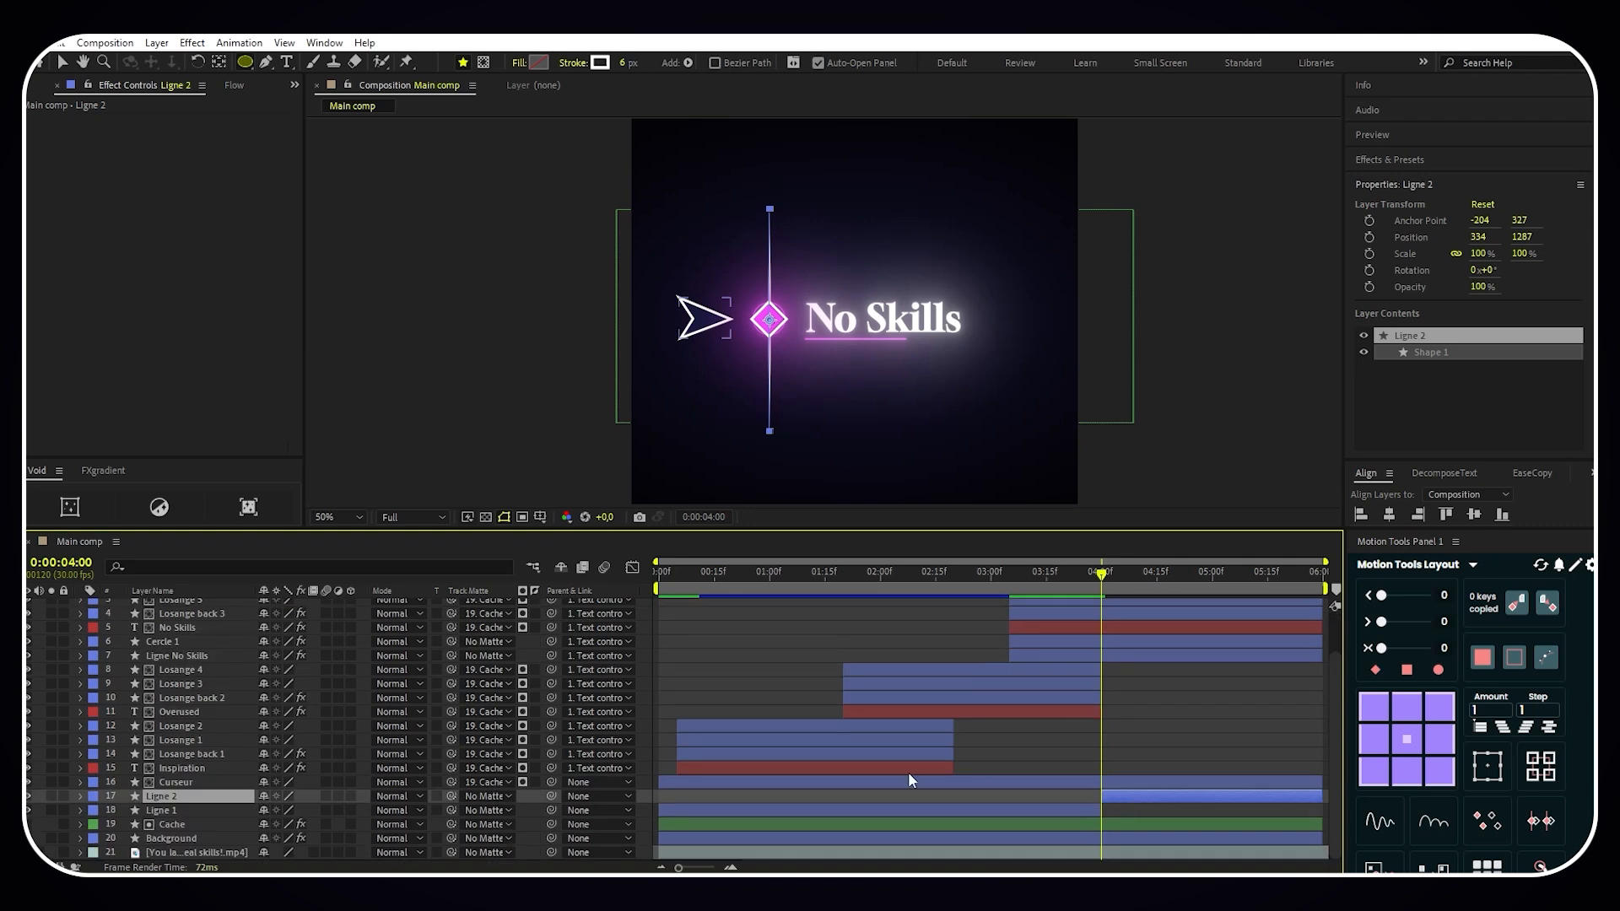
left_click(578, 796)
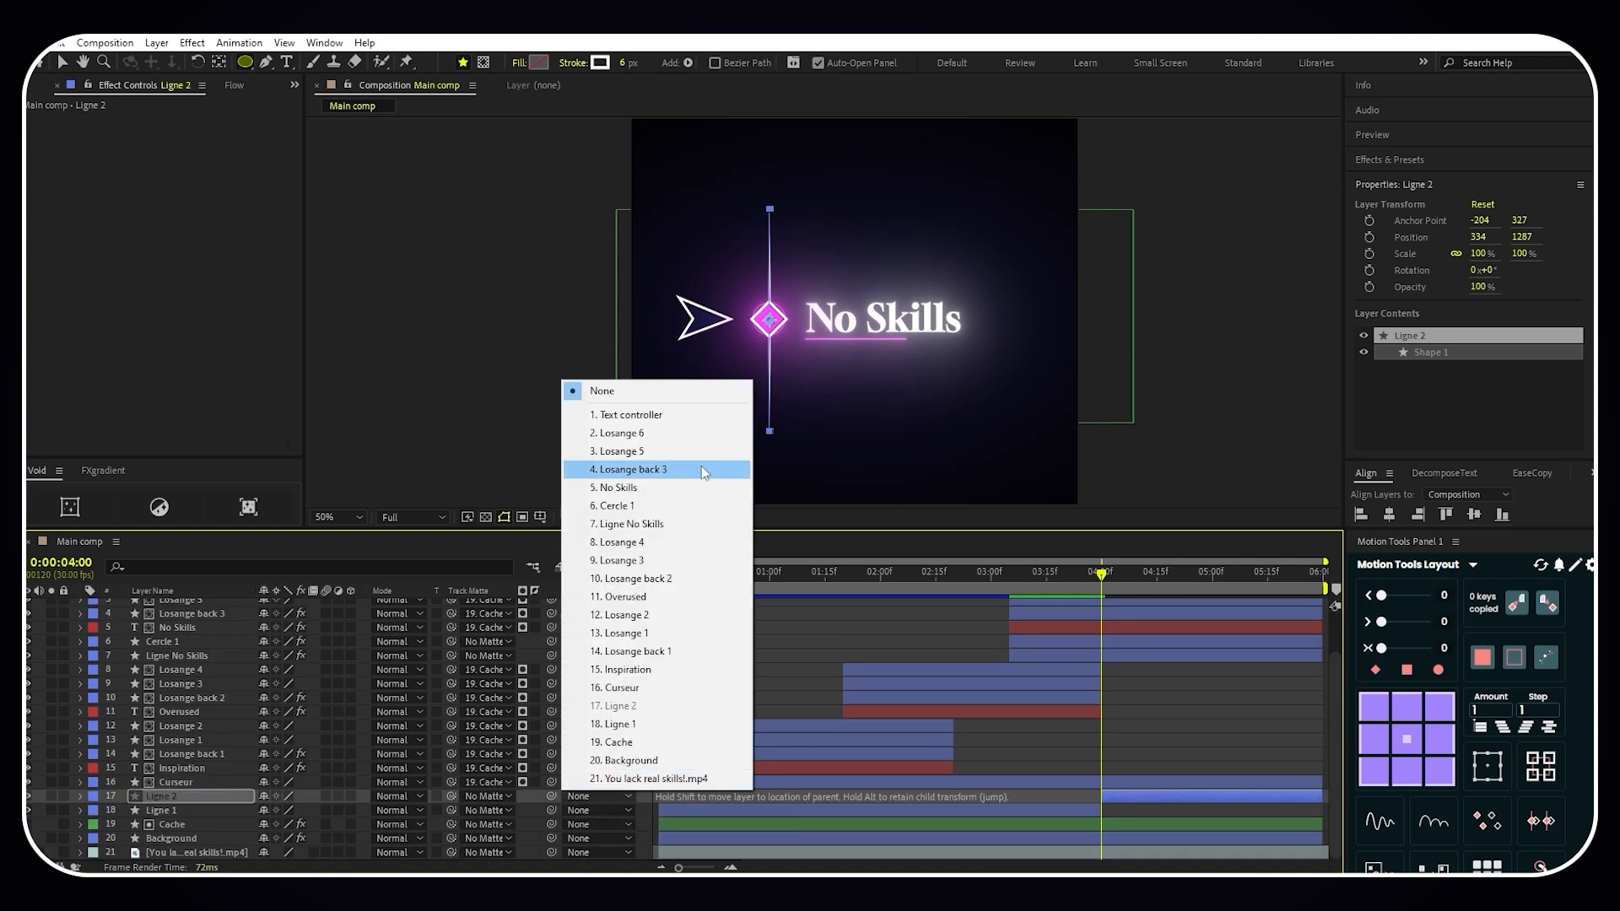
left_click(629, 415)
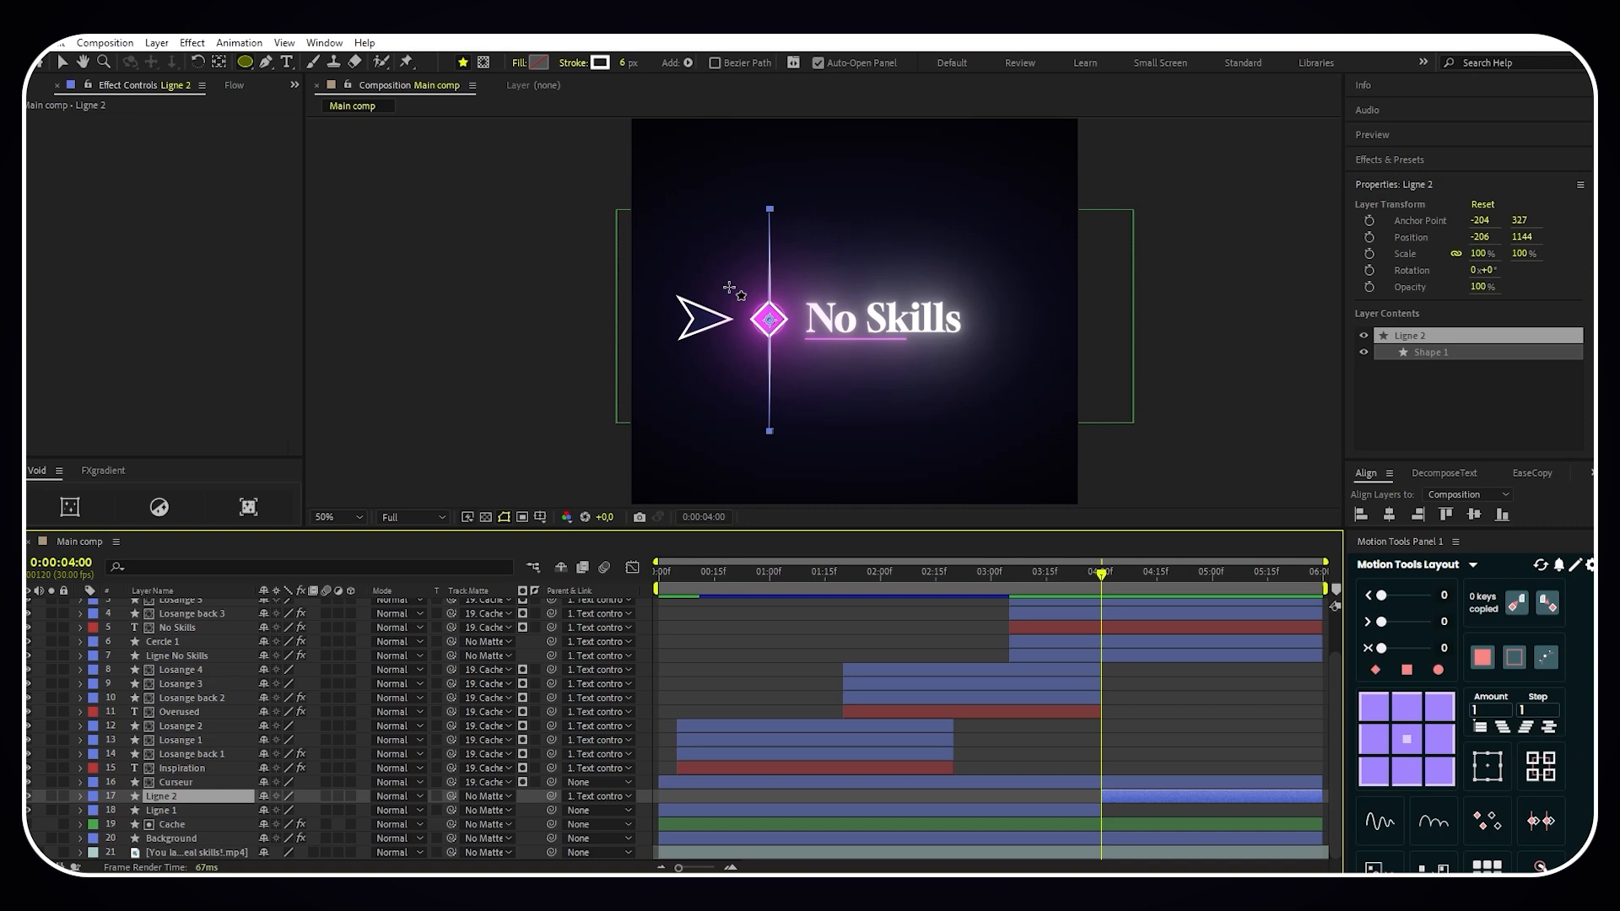
left_click(486, 797)
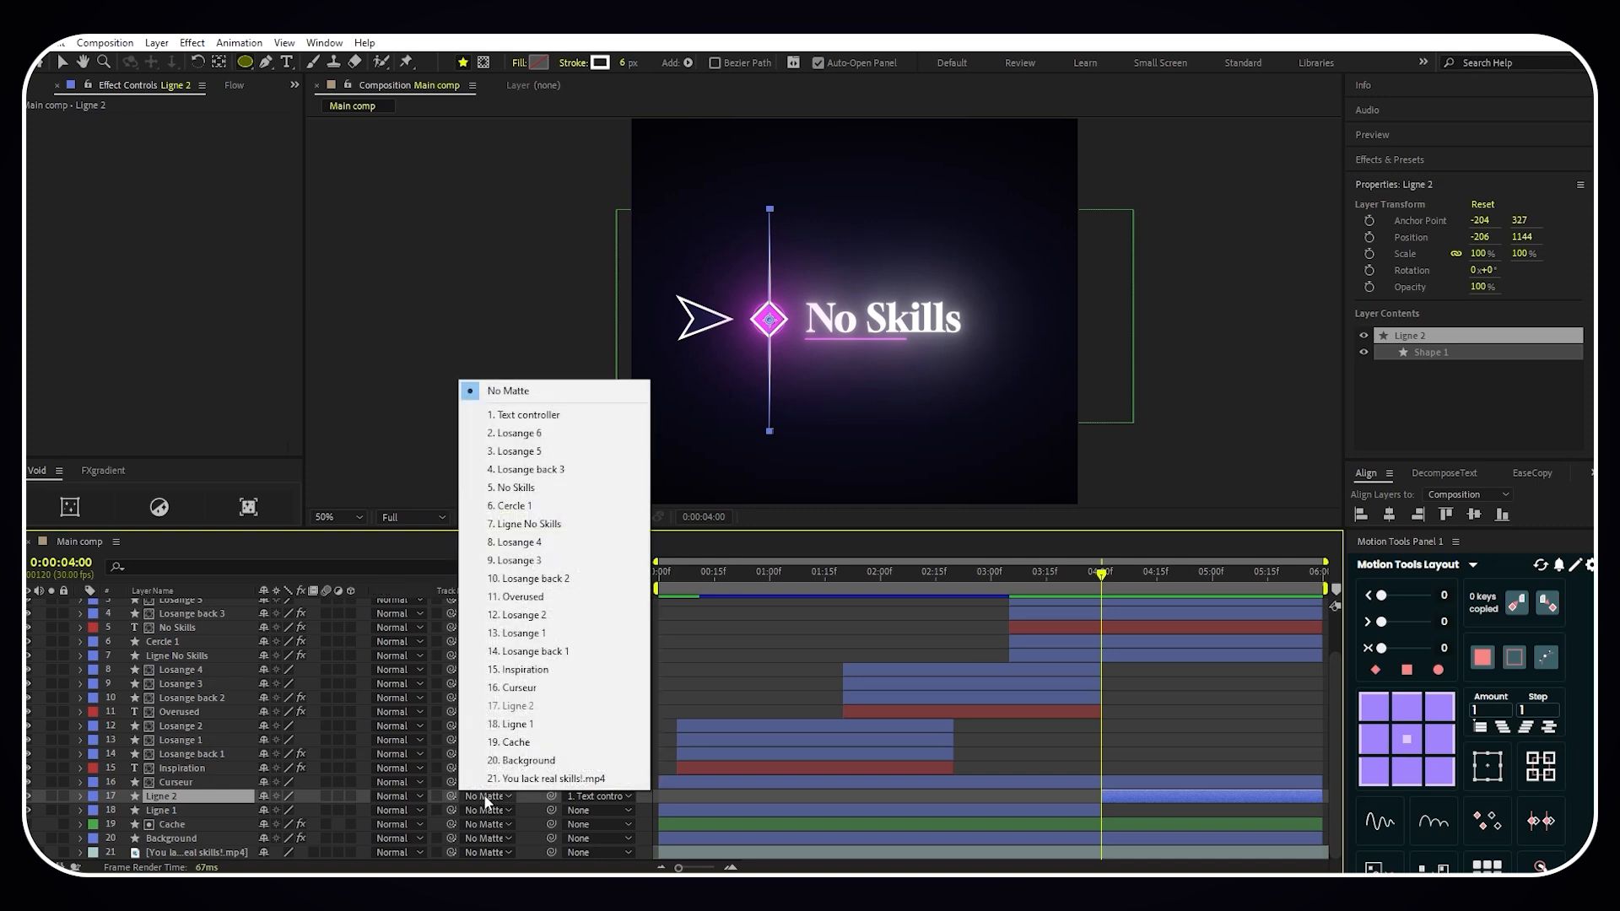
left_click(509, 743)
- Keyframe the Text controller's Position at 540, 143 at 0:00:04:25 and at 540, about -245 at 0:00:05:15
scroll(1138, 761, "up", 2)
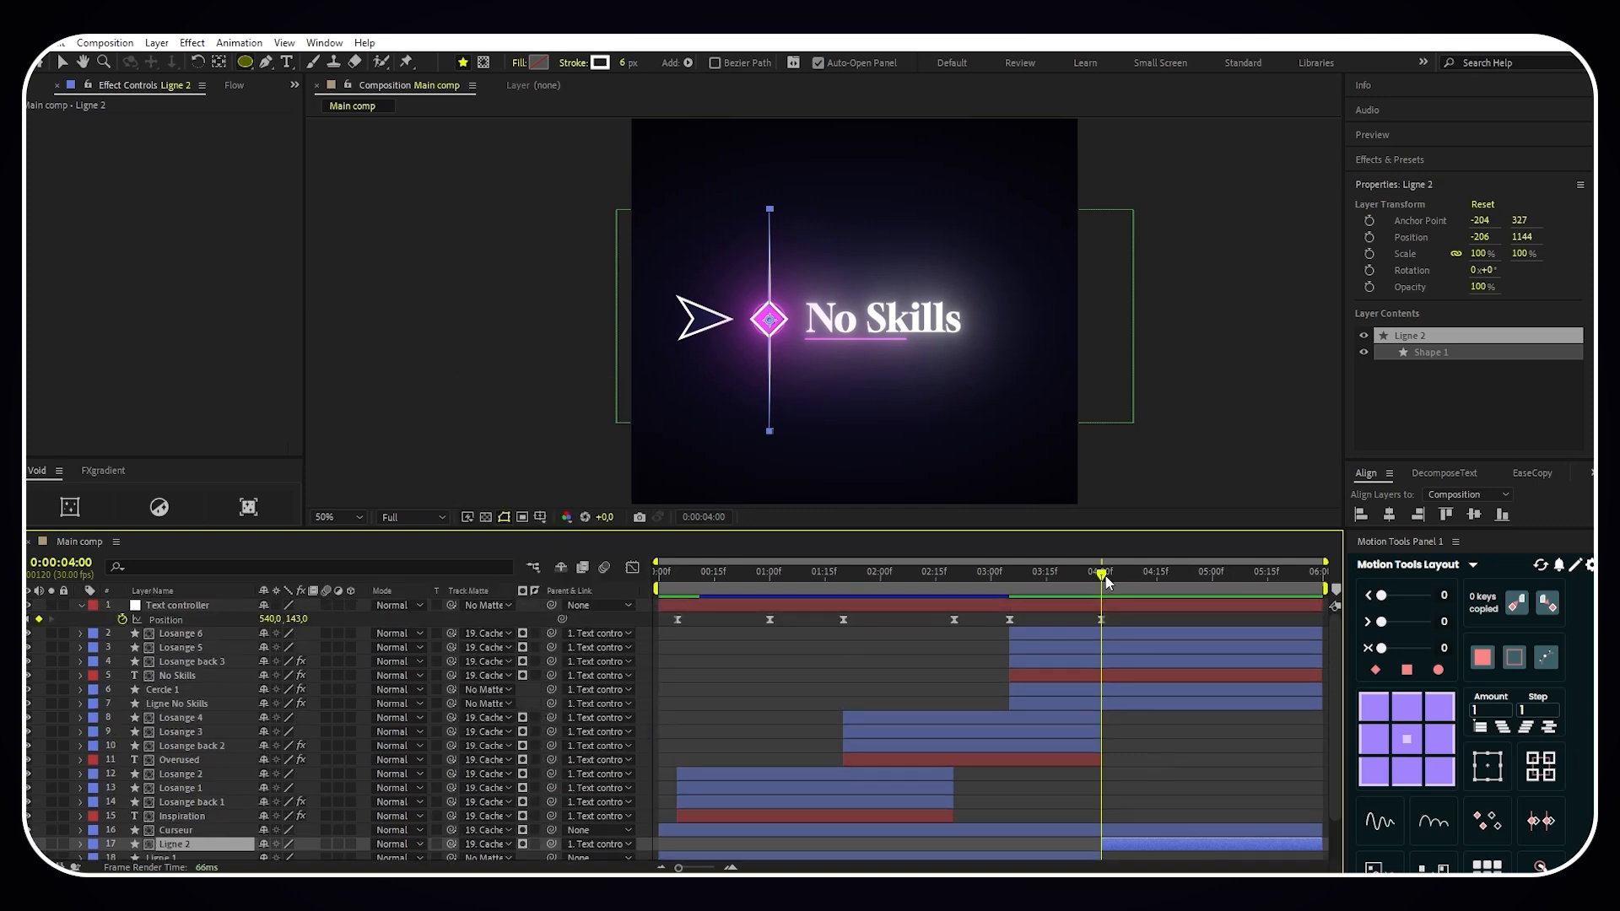
left_click_drag(1106, 578, 1194, 579)
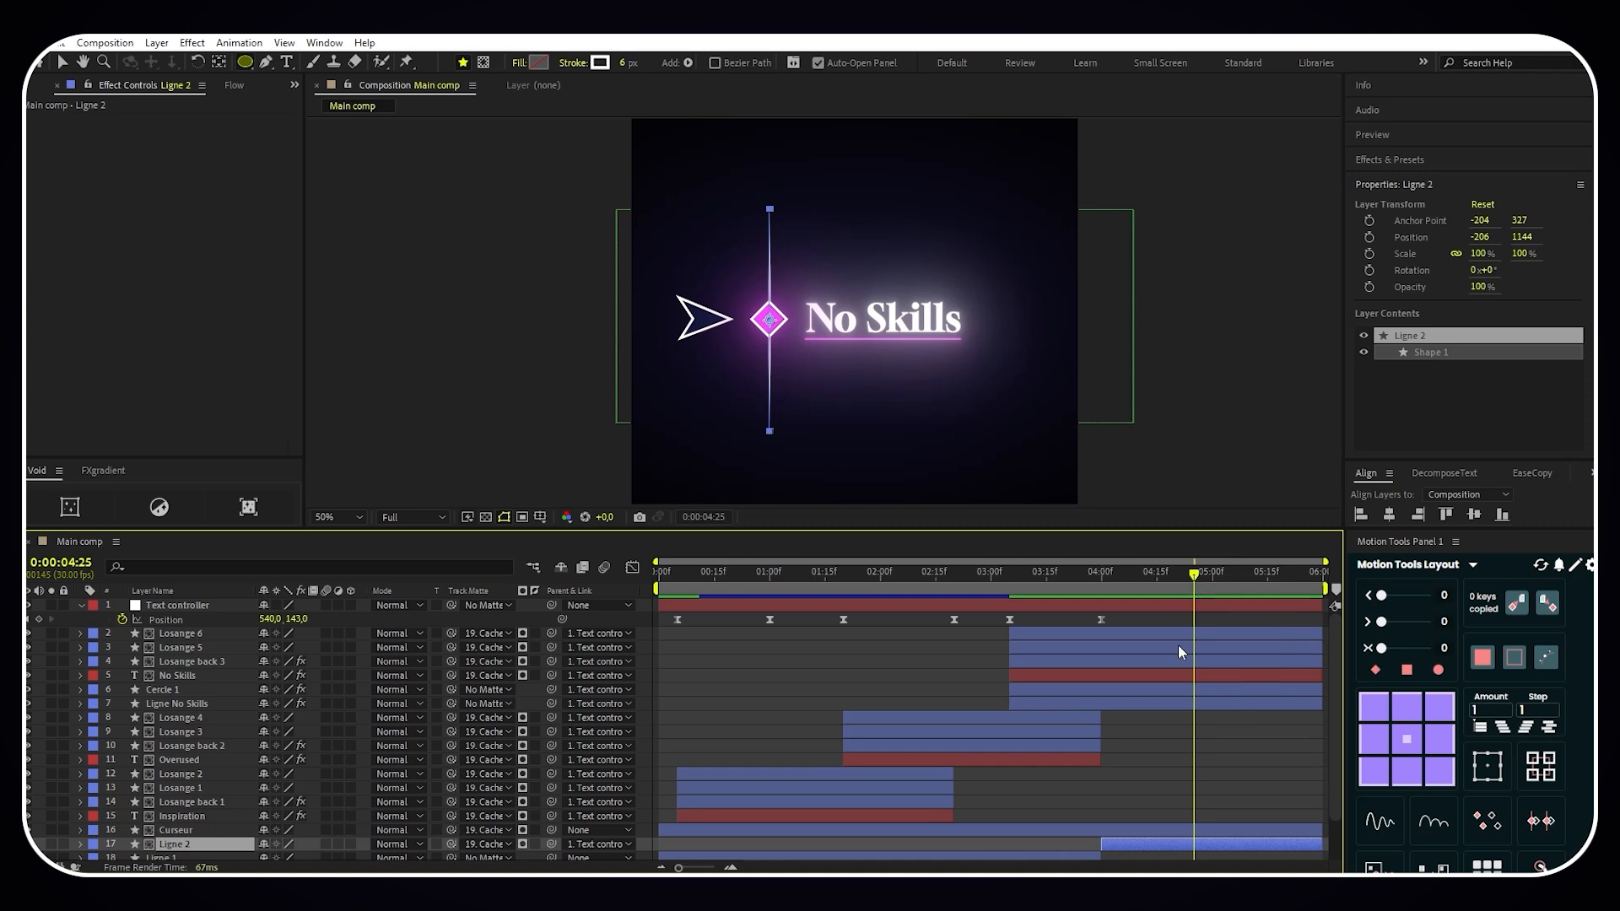
left_click(39, 620)
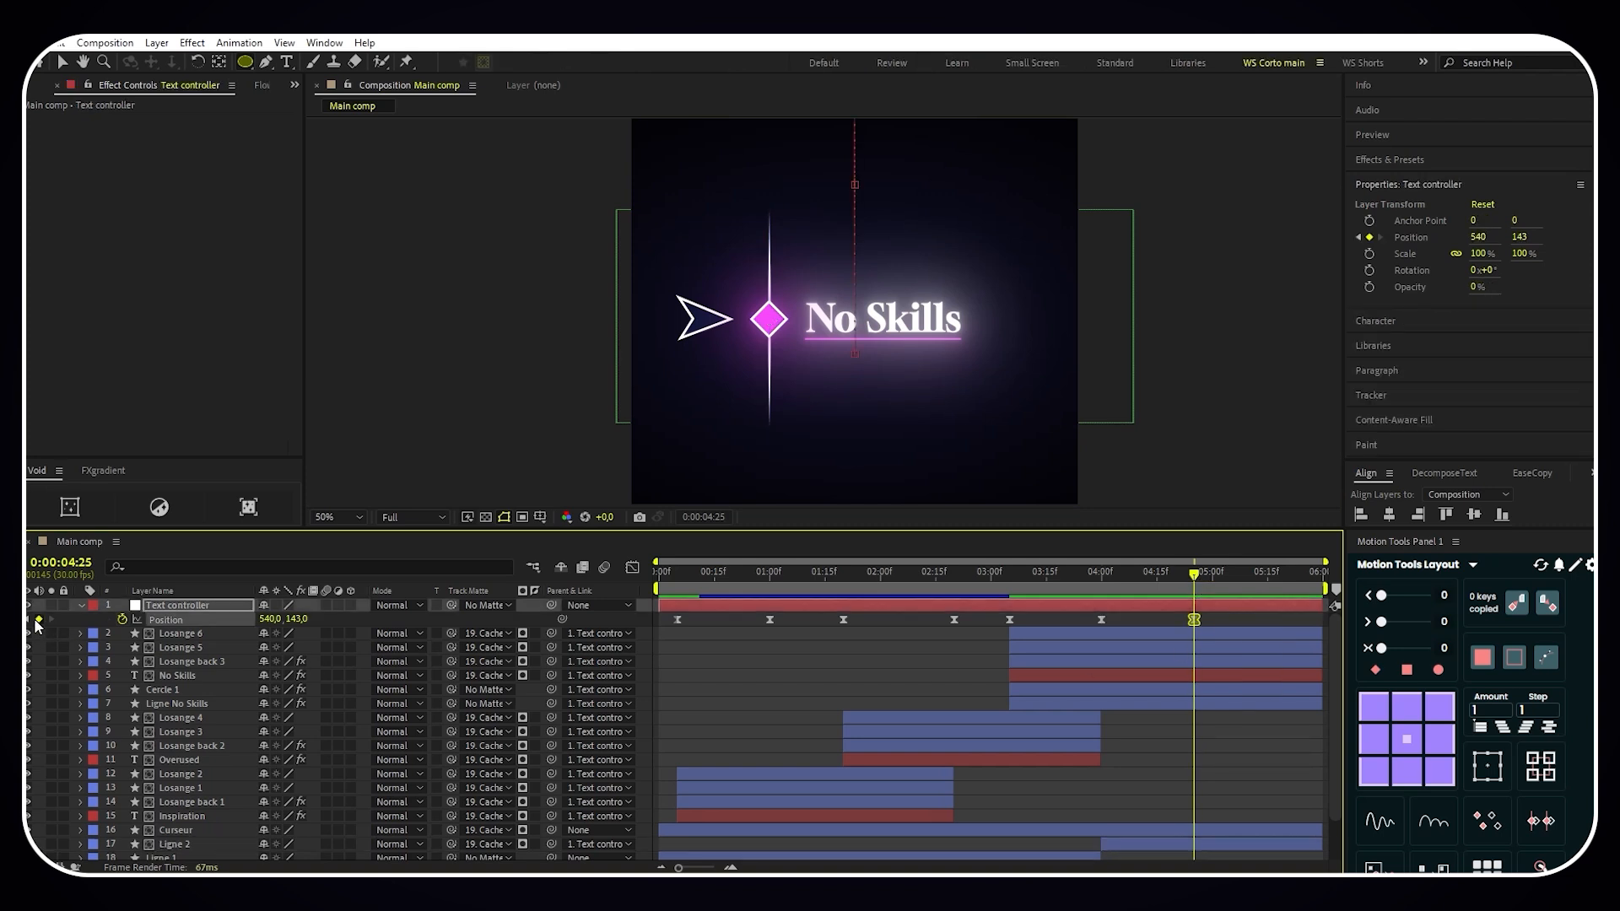
left_click(1197, 574)
left_click_drag(1207, 573, 1274, 580)
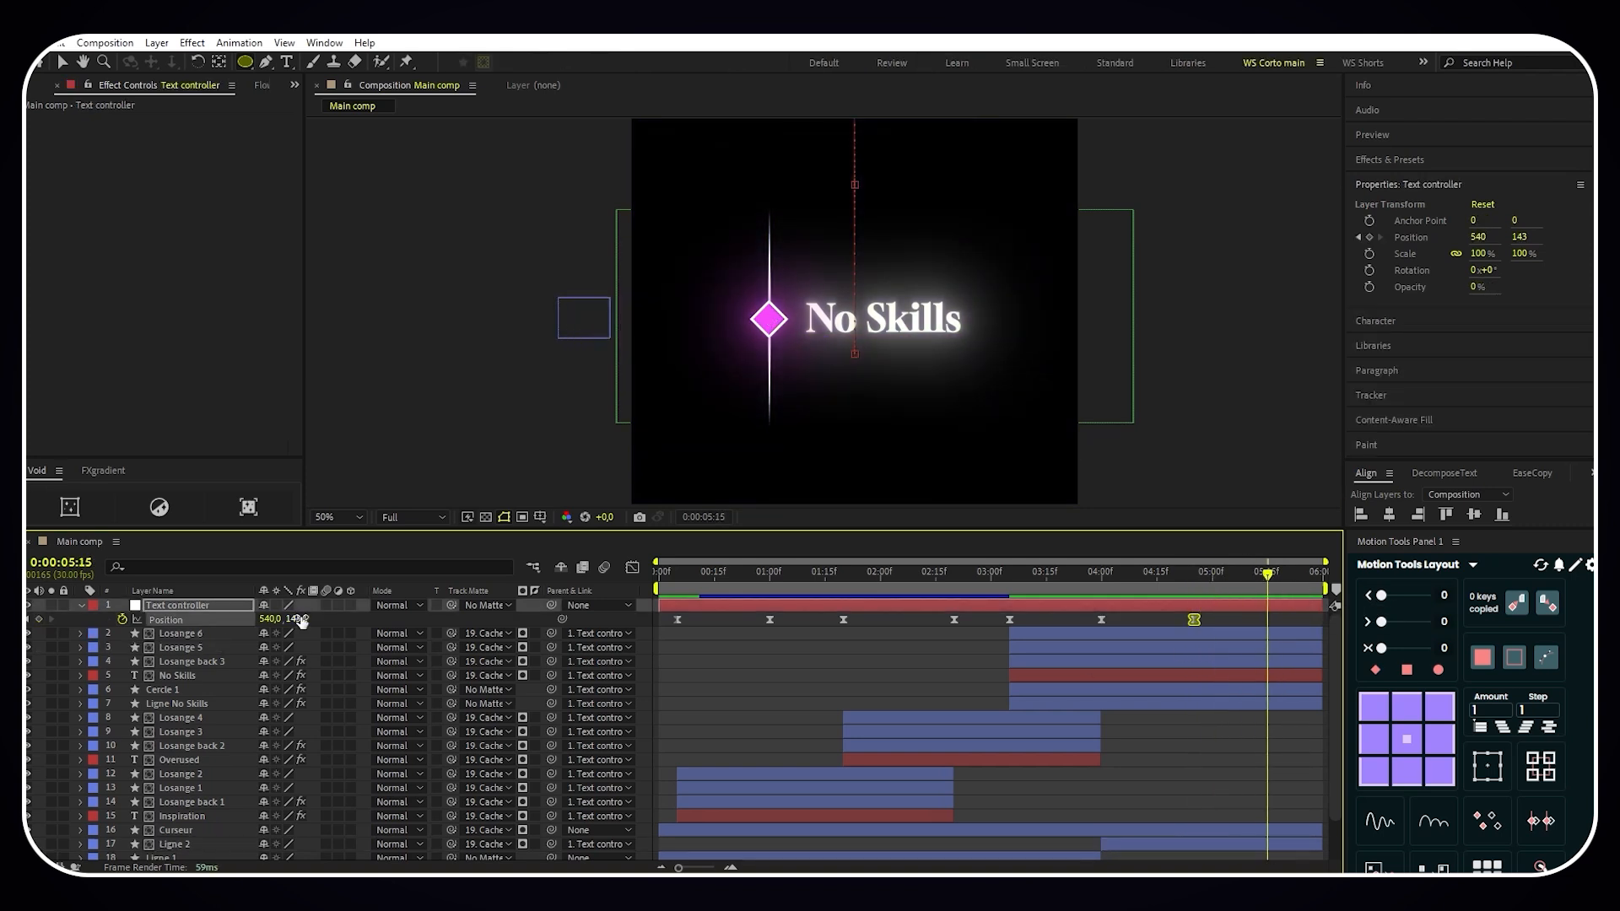
left_click_drag(297, 618, 82, 604)
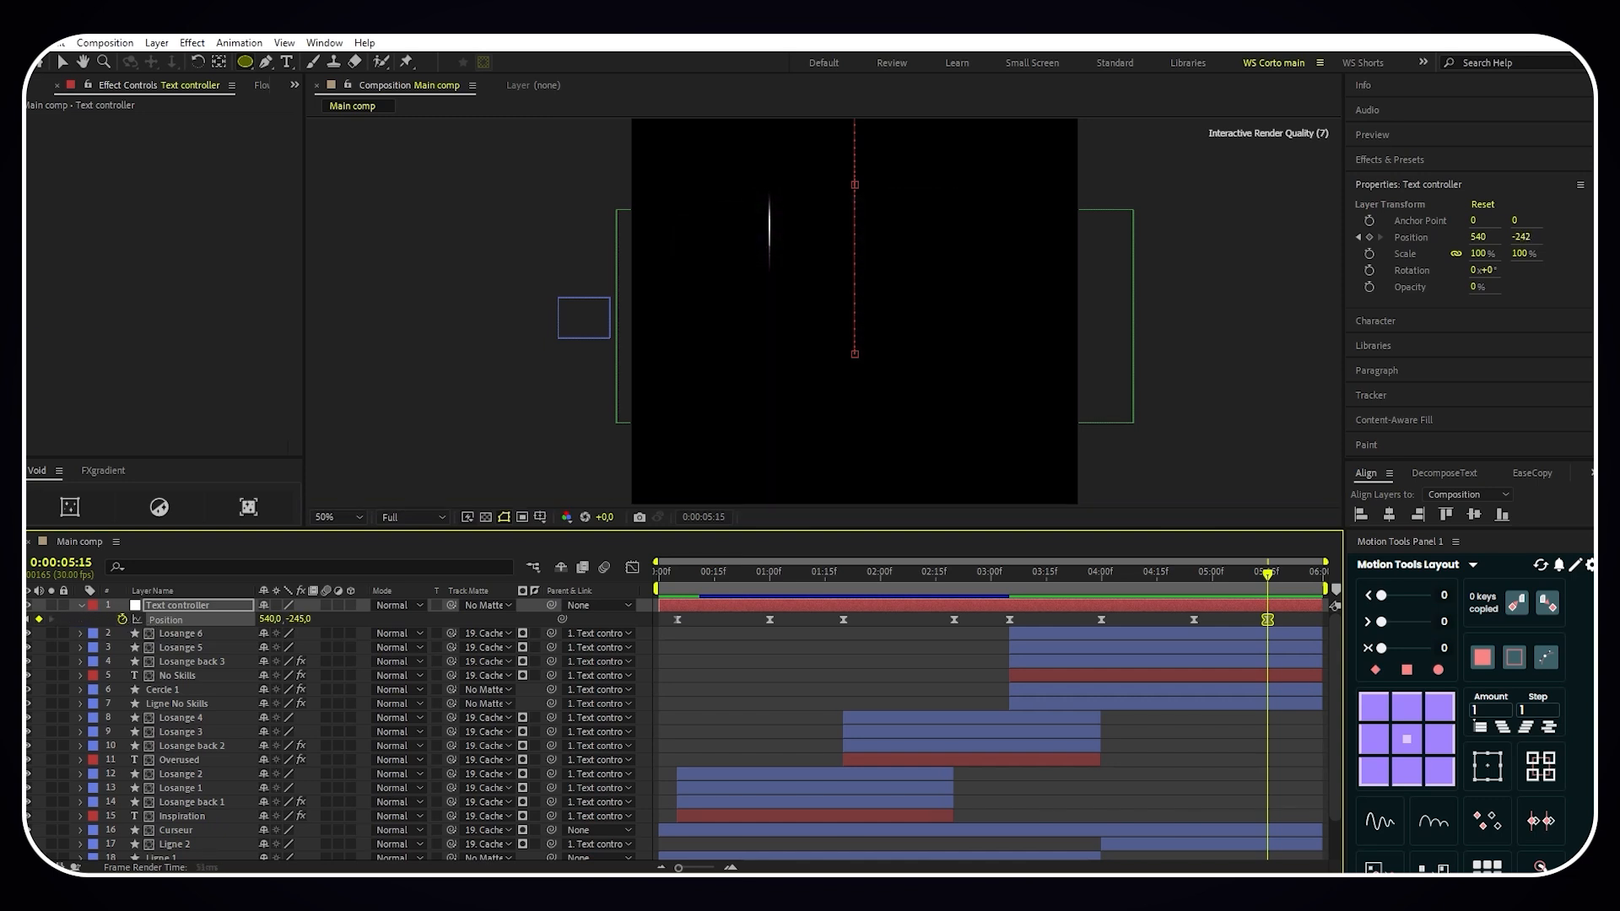
left_click(81, 605)
left_click(692, 625)
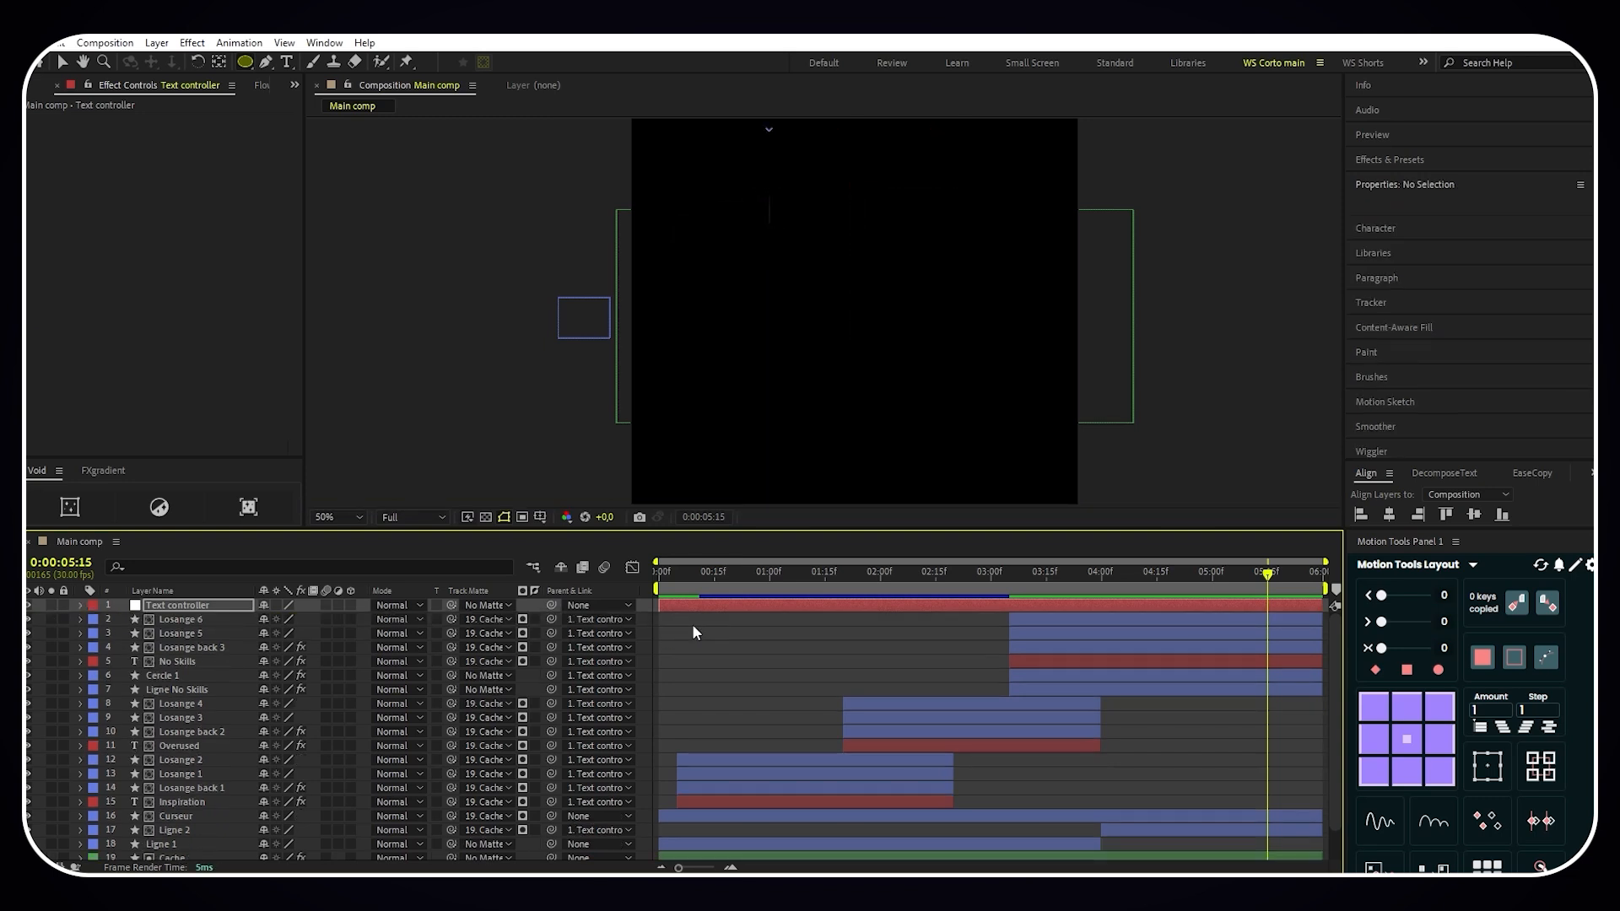
- Create a new adjustment layer above all layers and apply the Noise Alpha effect to it
left_click(156, 44)
mouse_move(215, 63)
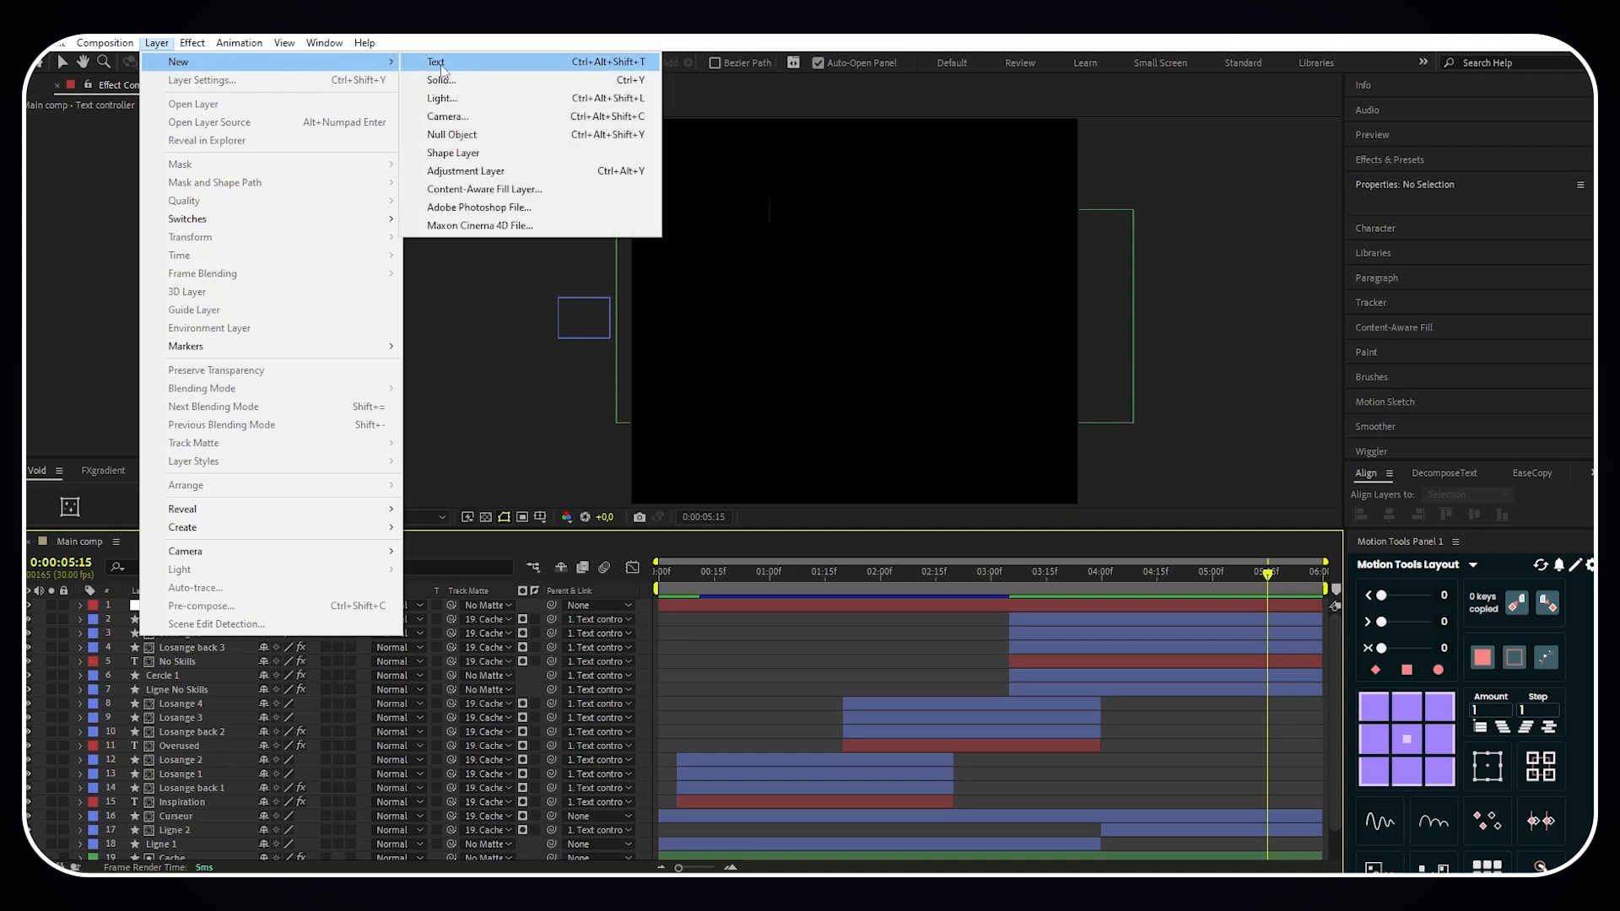
left_click(448, 171)
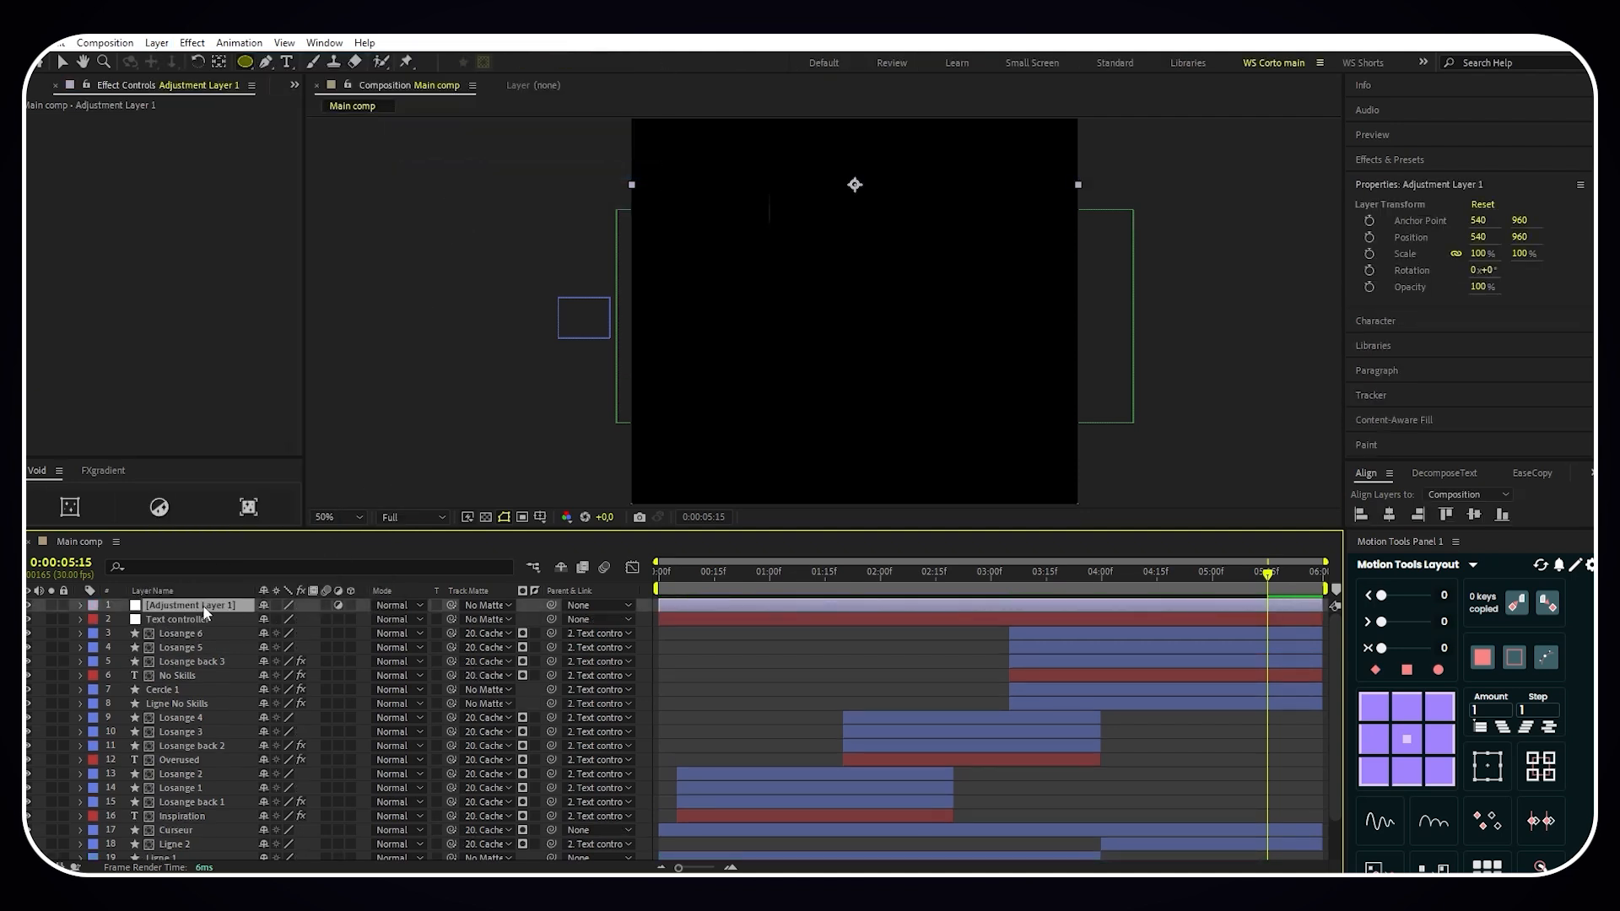
key("ctrl+space")
type("noise alp")
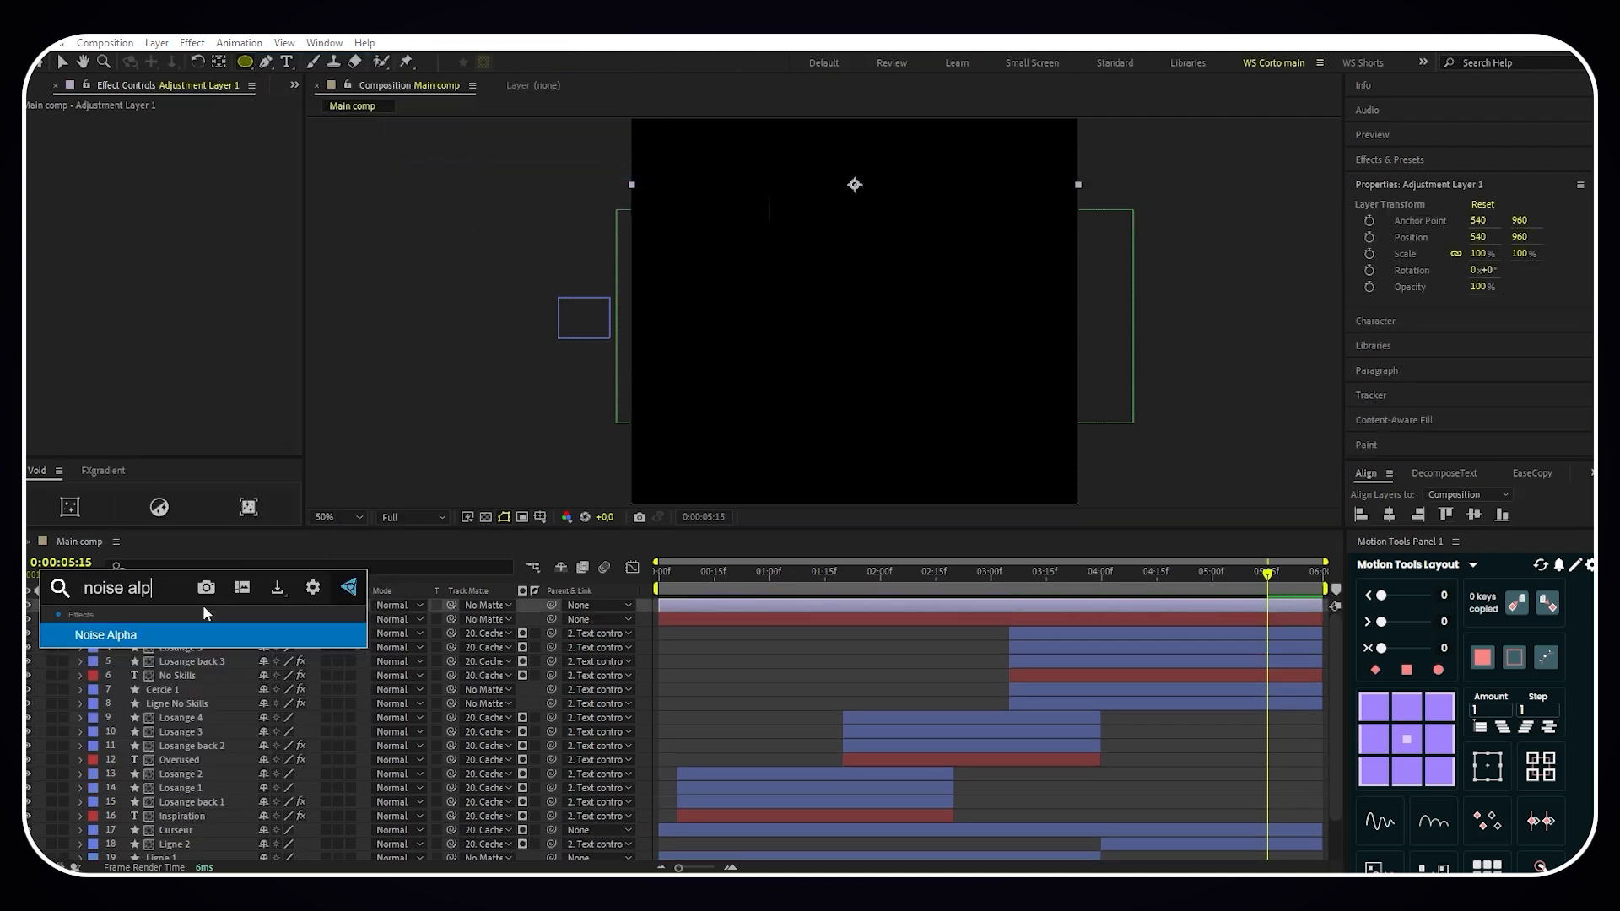
key("Return")
- Set the Noise Alpha Amount to 7% and compare the composition at 0:00:04:04 with the effect off and on
left_click_drag(1270, 580, 1117, 580)
left_click(179, 148)
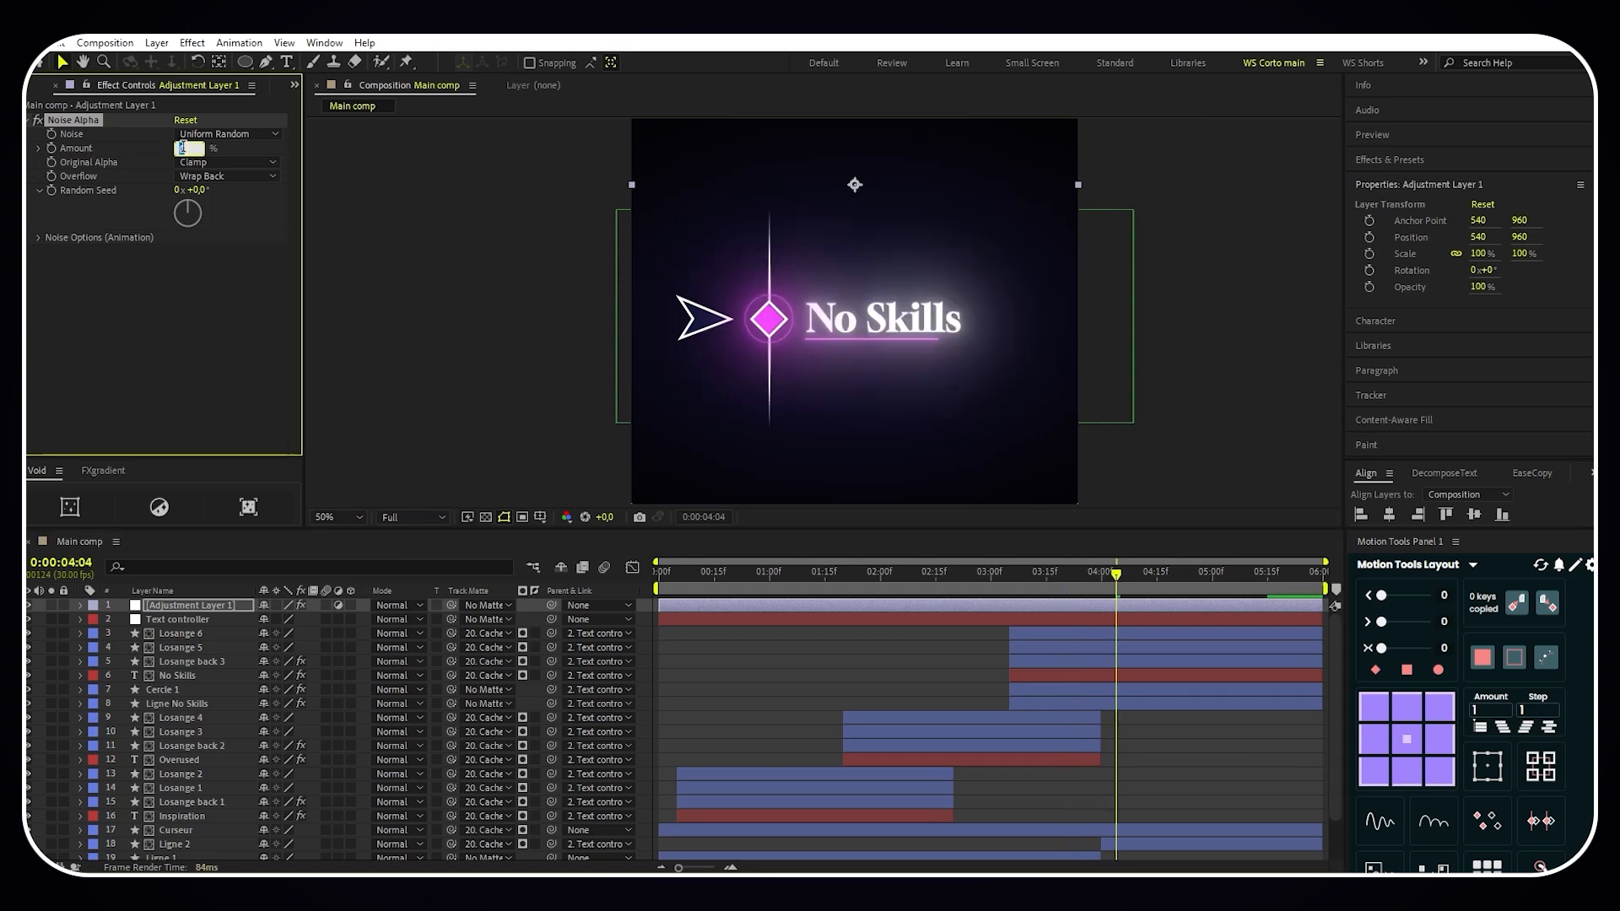
type("7")
key("Return")
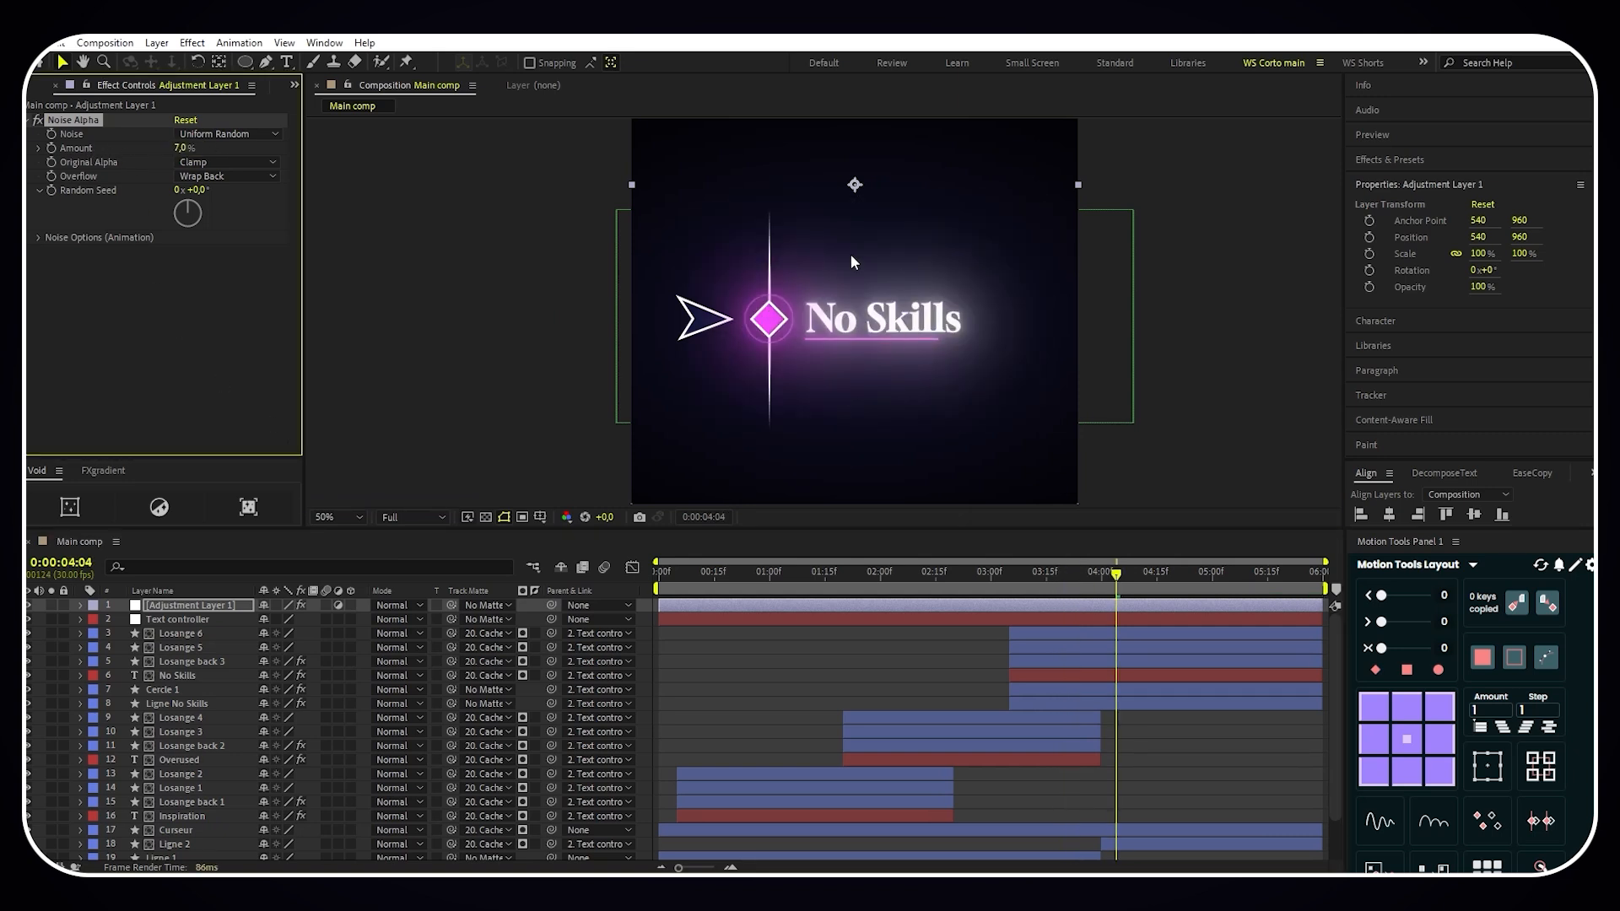
scroll(808, 351, "up", 3)
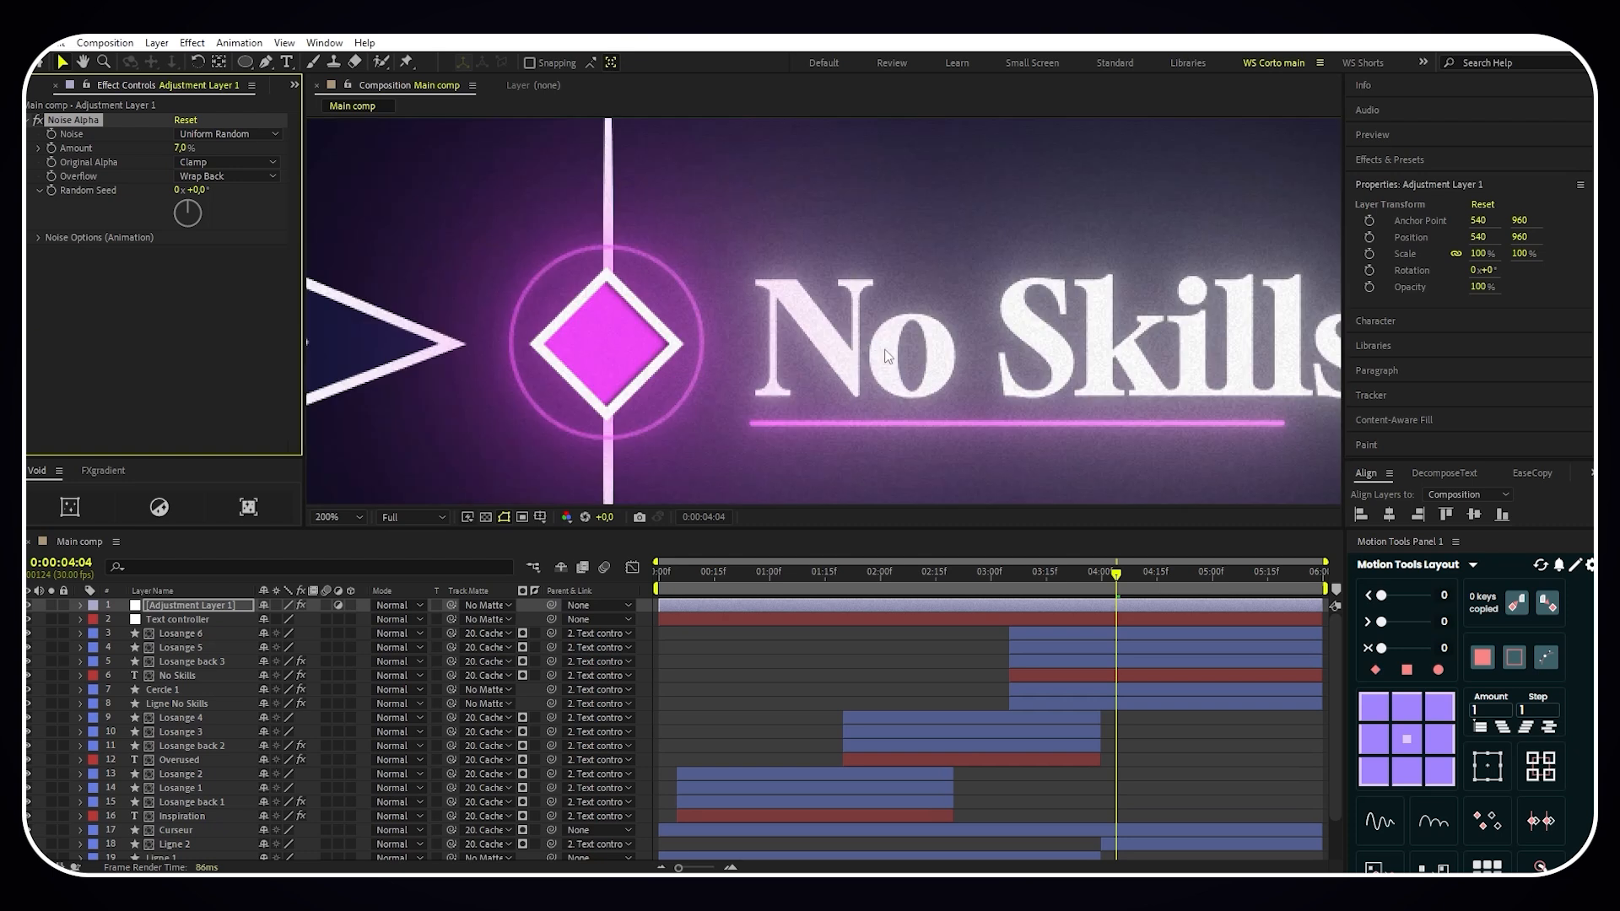
left_click(37, 122)
left_click(38, 122)
- Rename the adjustment layer as Noise Alpha and fit the whole composition in the viewer
right_click(193, 606)
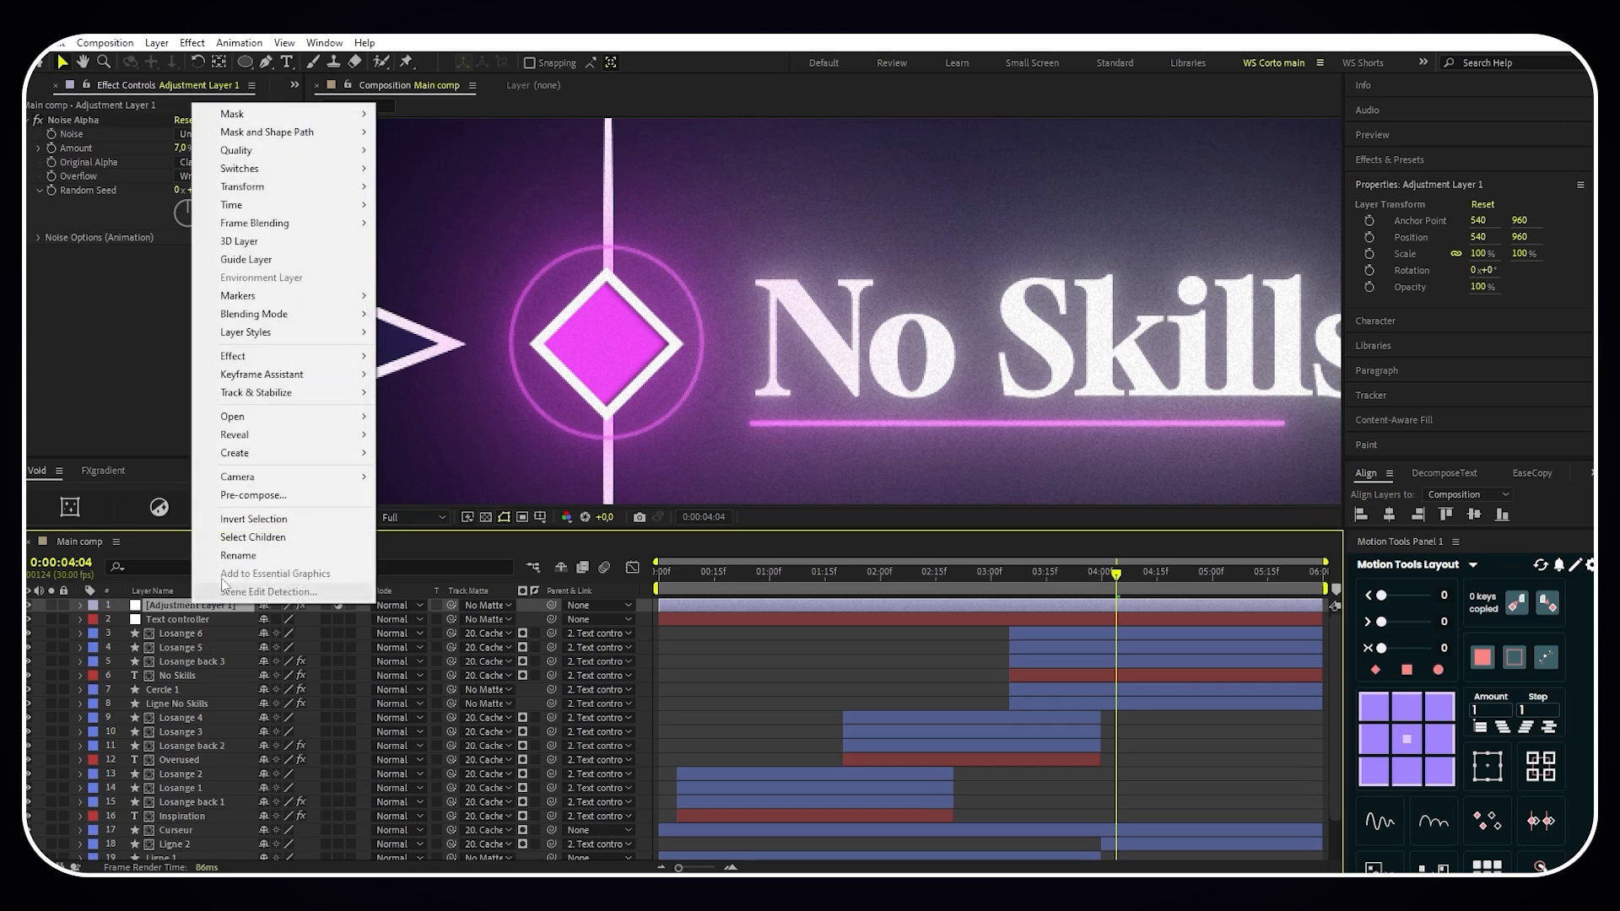
left_click(238, 555)
key("BackSpace")
type("Noise Alpha")
key("Return")
left_click(336, 517)
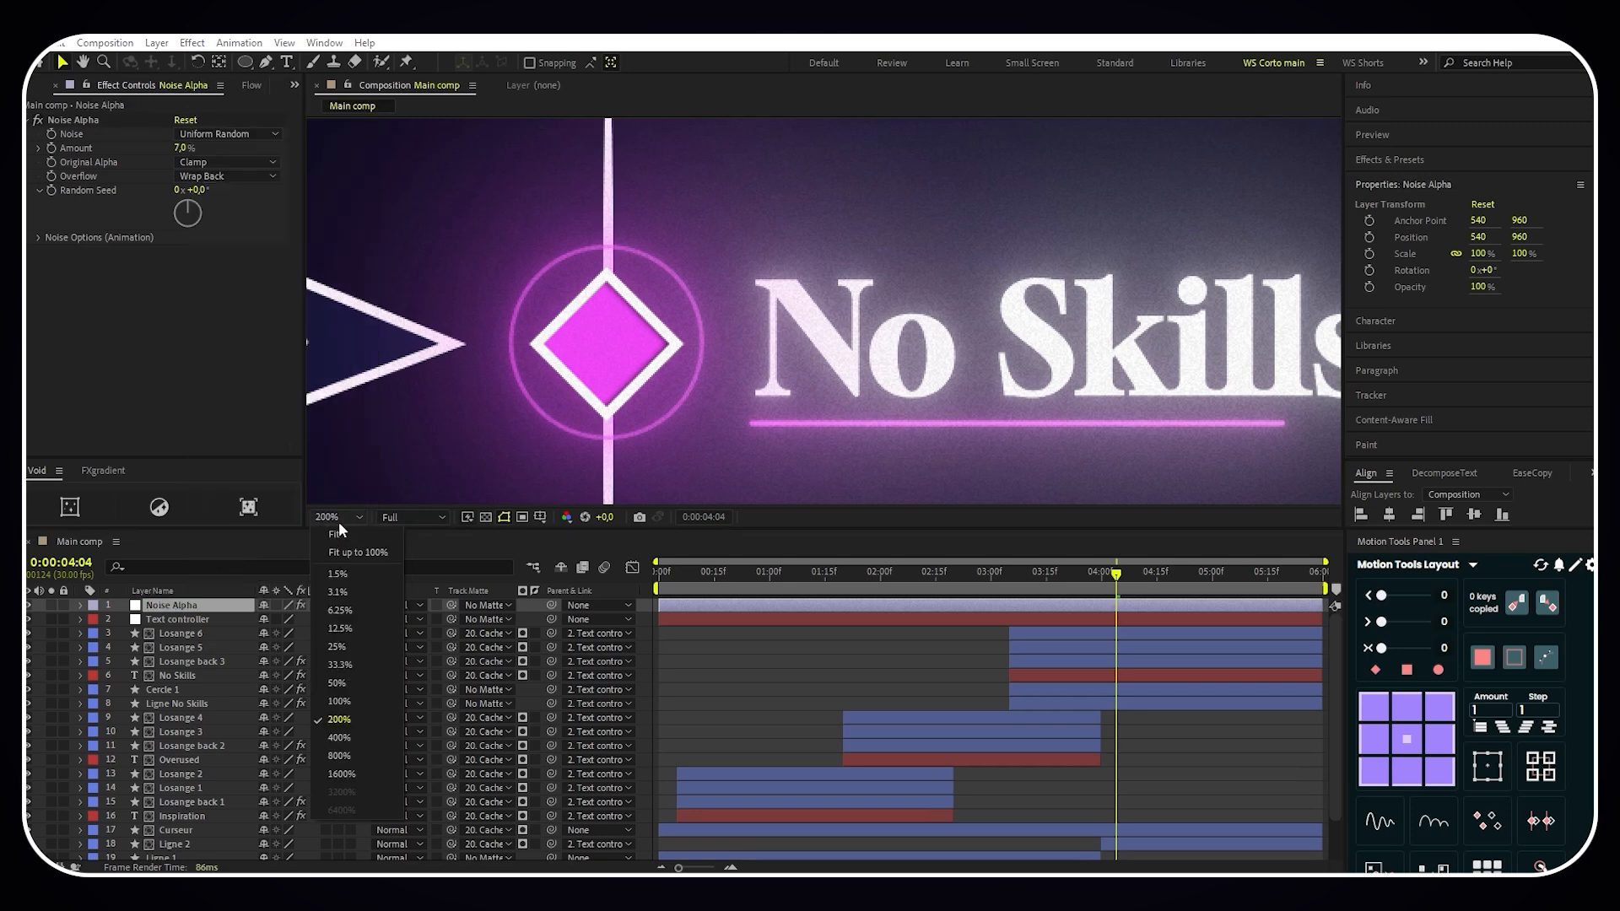
left_click(345, 535)
left_click(772, 681)
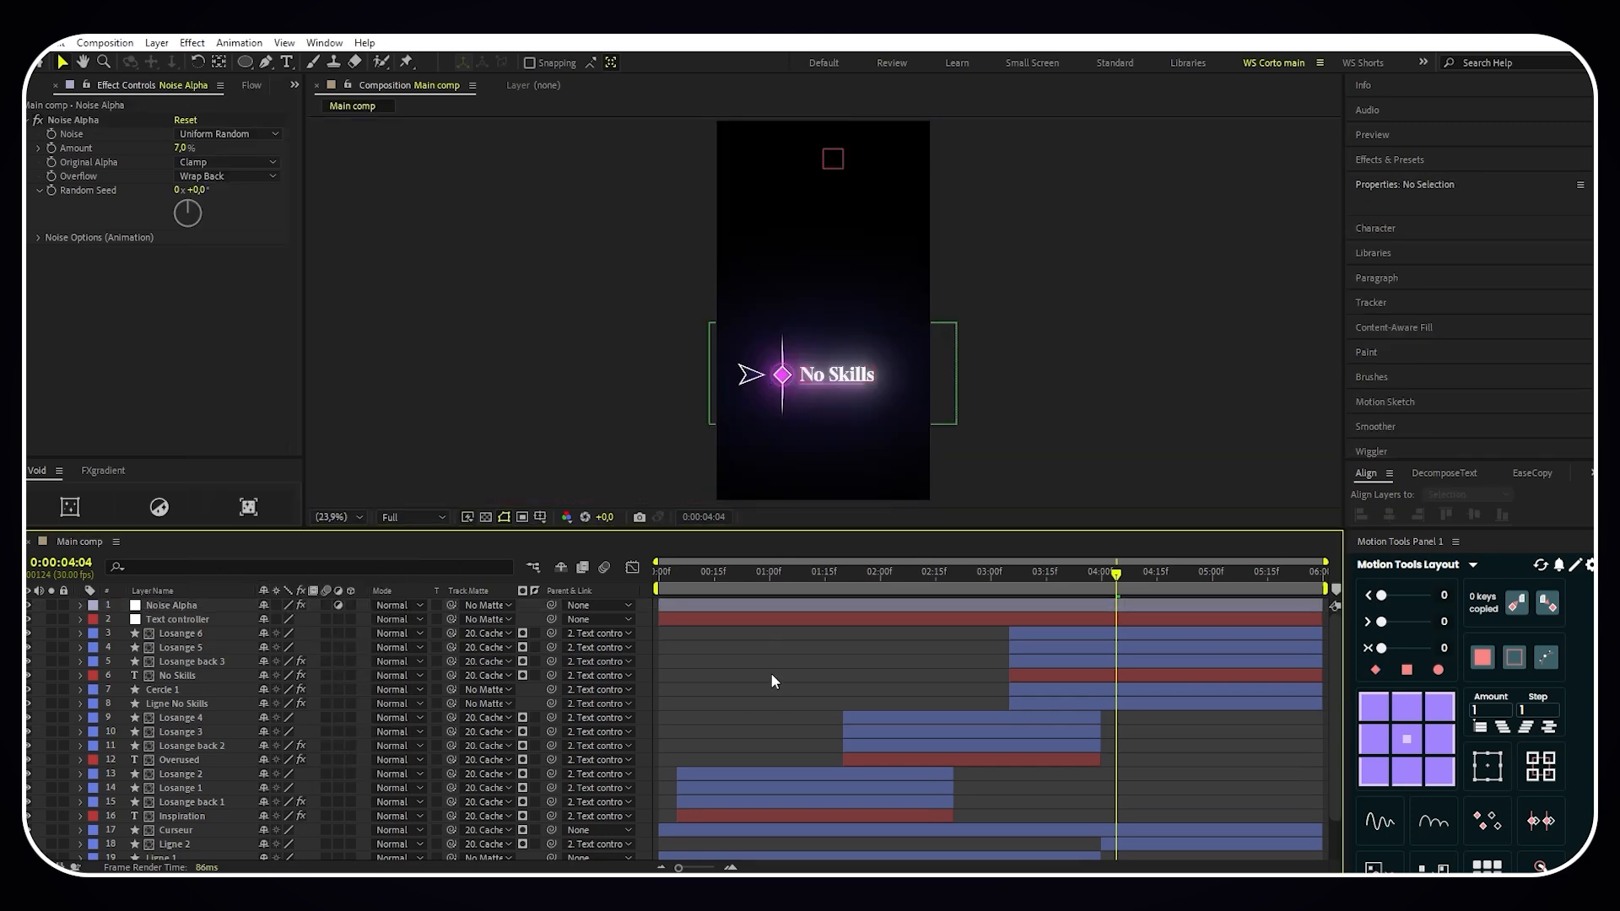